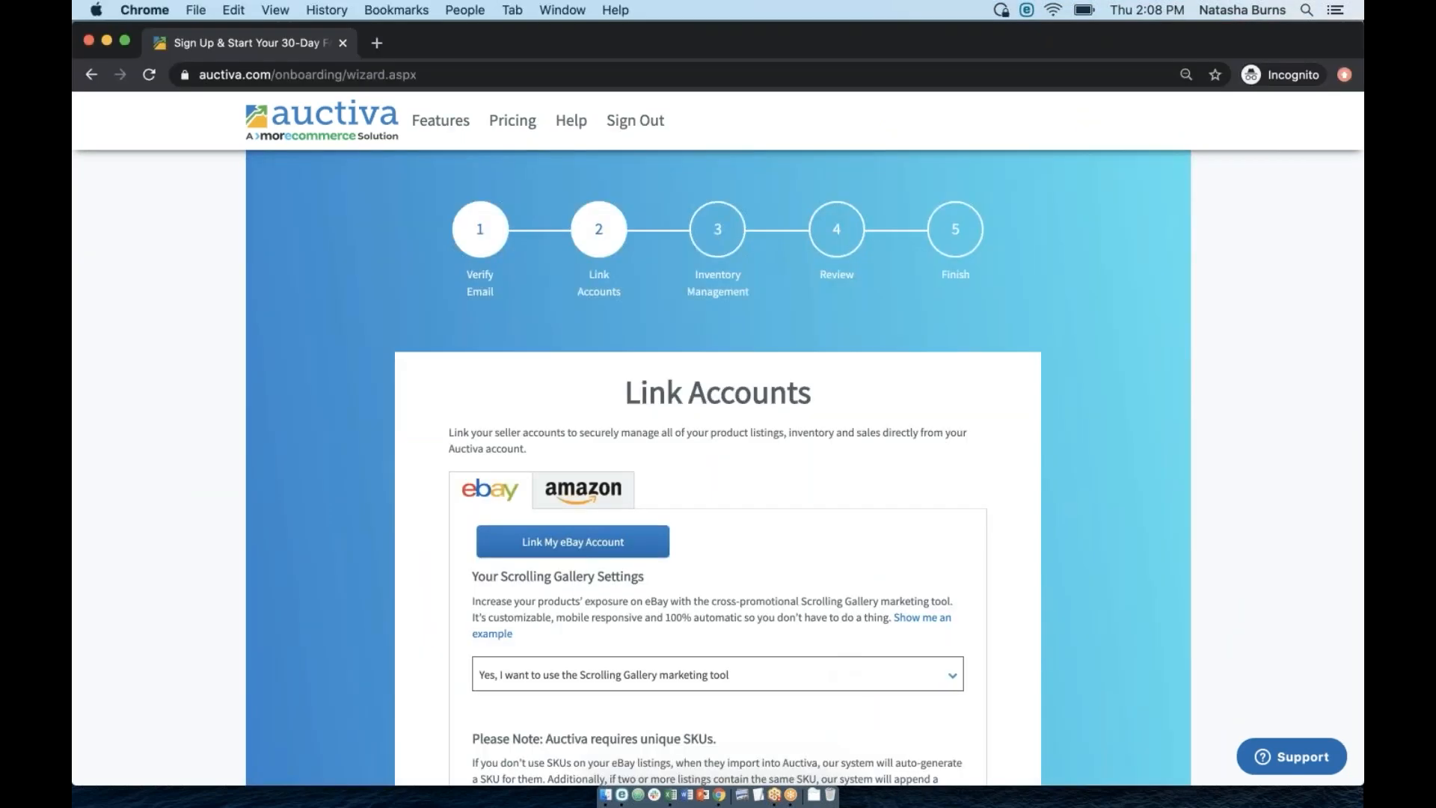
# Show the Amazon tab on Link Accounts, with its Seller ID and MWS Authorization Token fields.
pyautogui.scroll(-1, 881, 555)
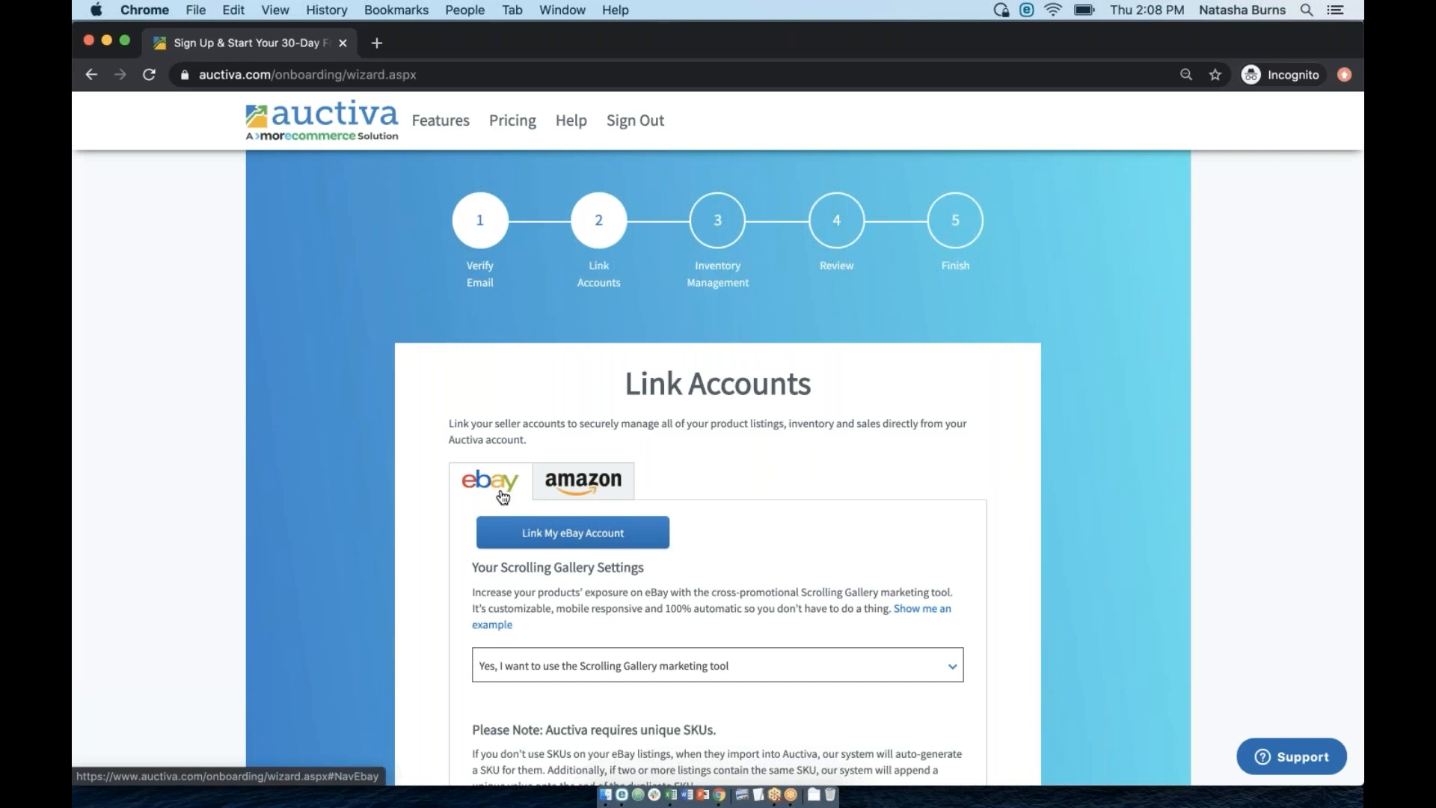
pyautogui.click(1346, 61)
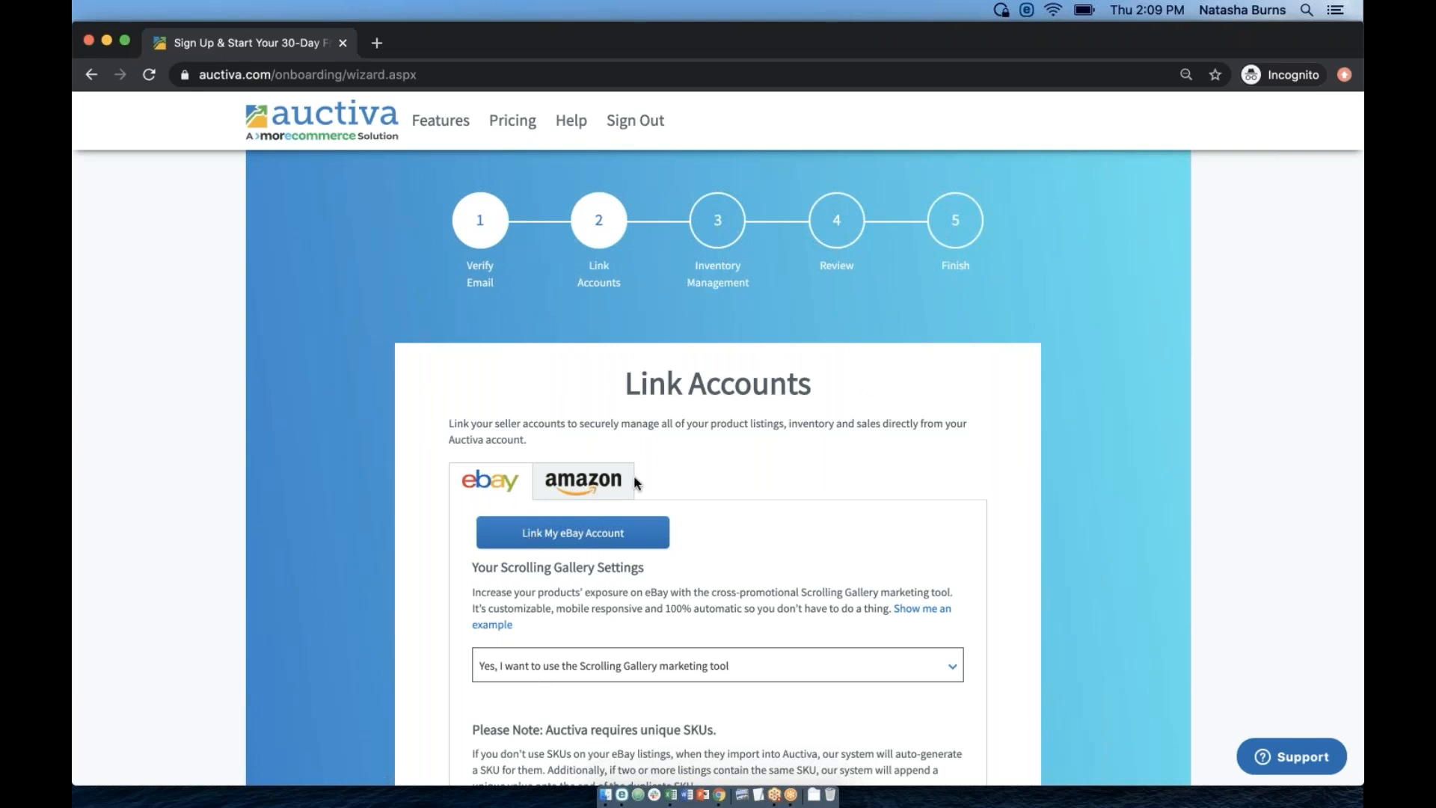
pyautogui.click(582, 487)
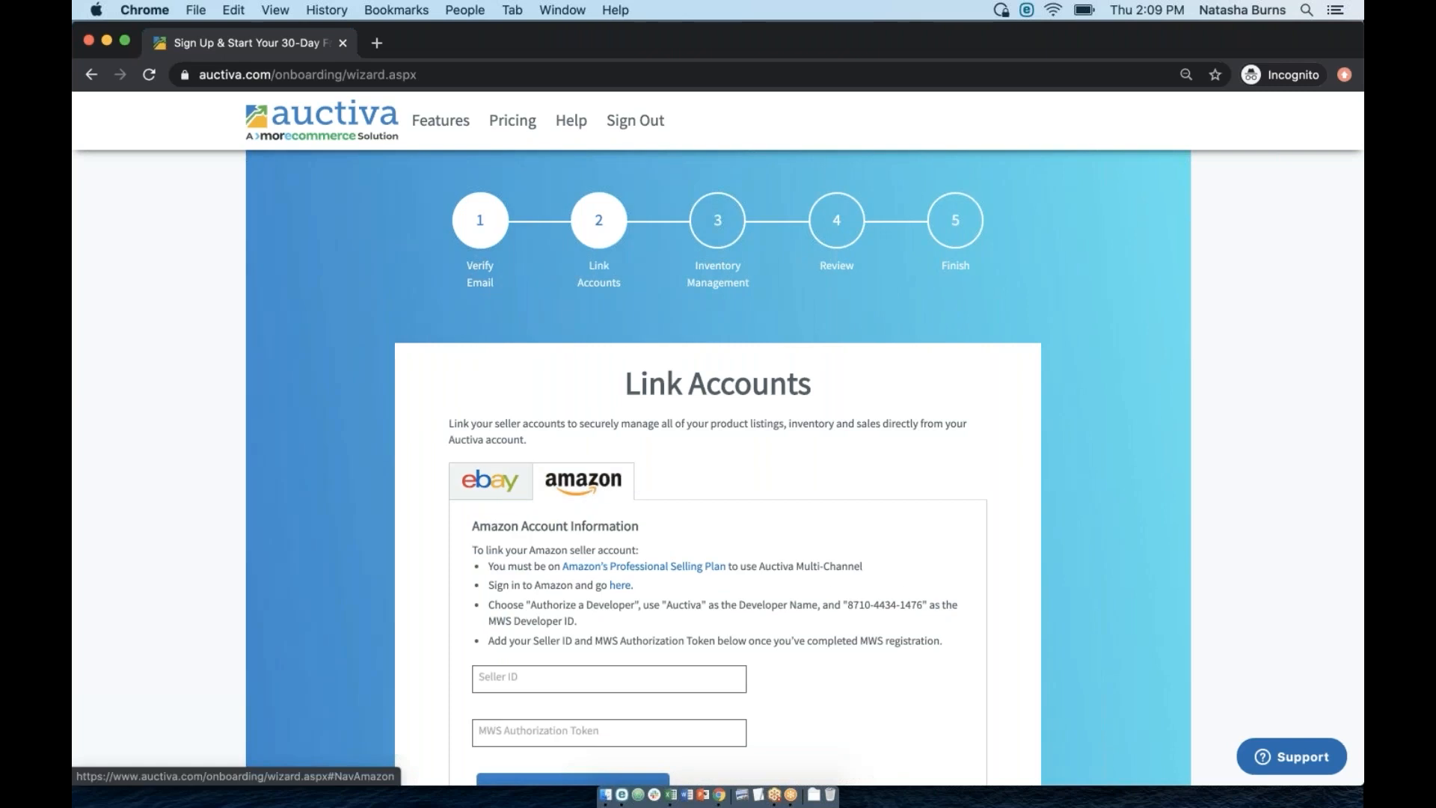
pyautogui.click(505, 477)
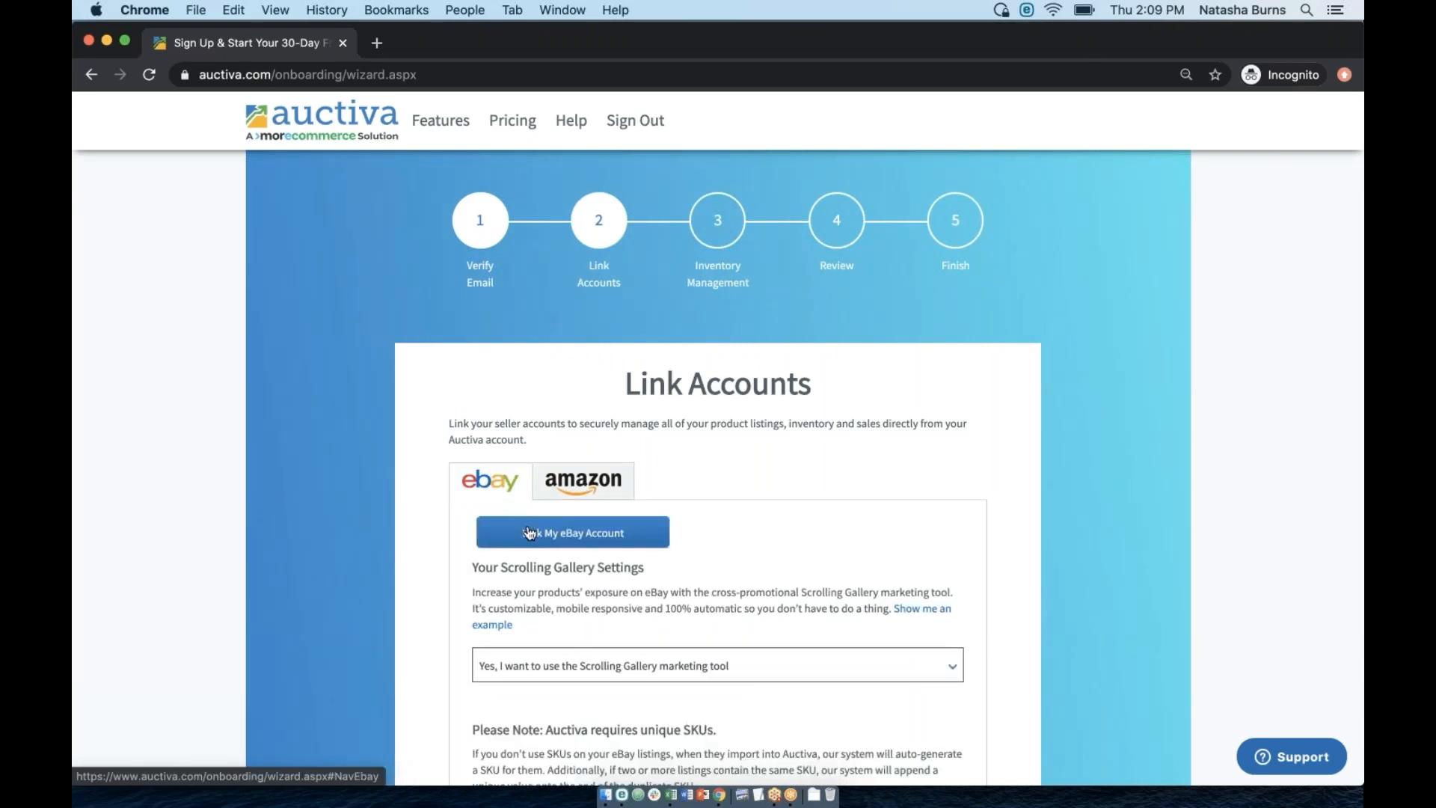
pyautogui.click(580, 480)
pyautogui.scroll(-3, 524, 479)
pyautogui.moveTo(487, 457); pyautogui.dragTo(575, 536)
pyautogui.click(509, 471)
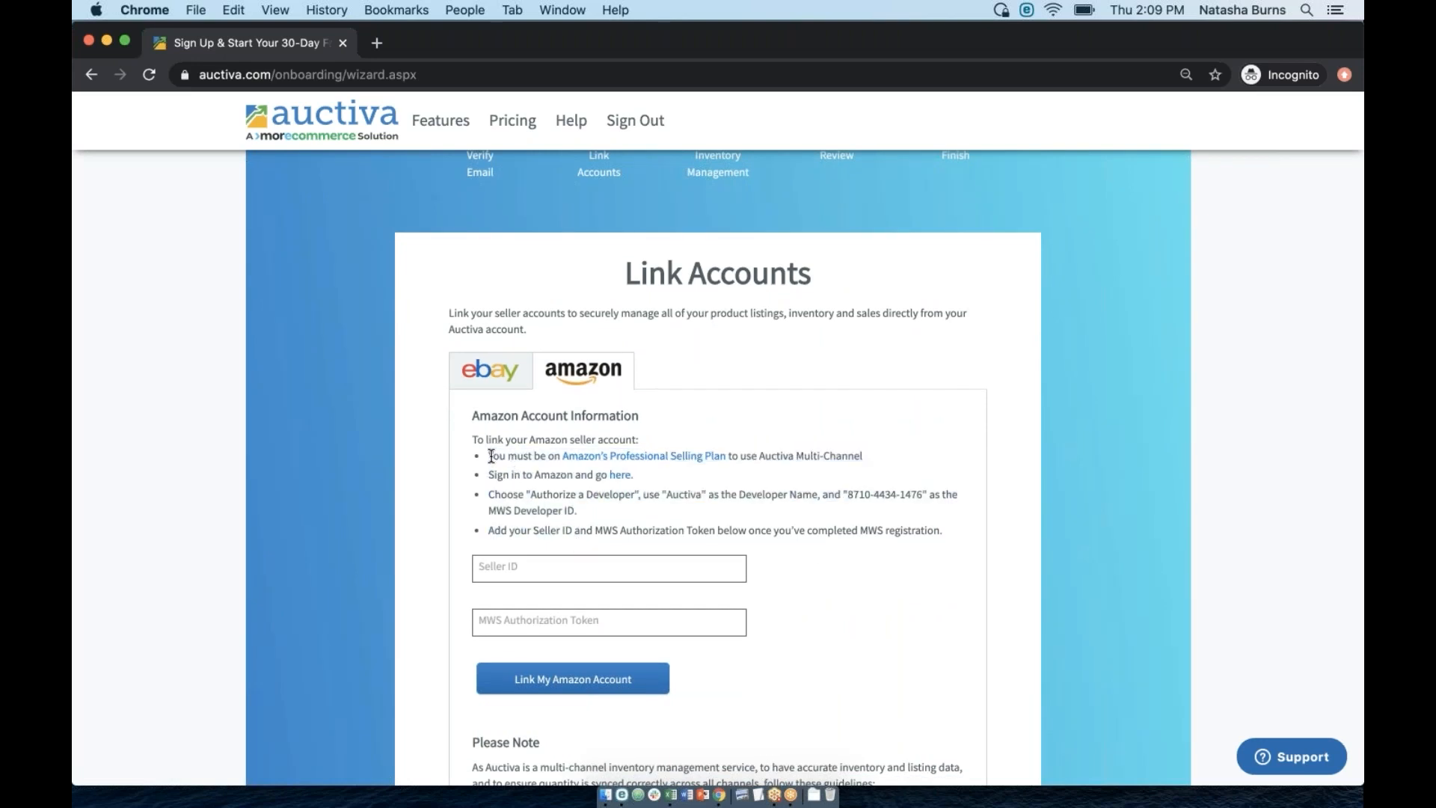
pyautogui.moveTo(488, 456); pyautogui.dragTo(575, 547)
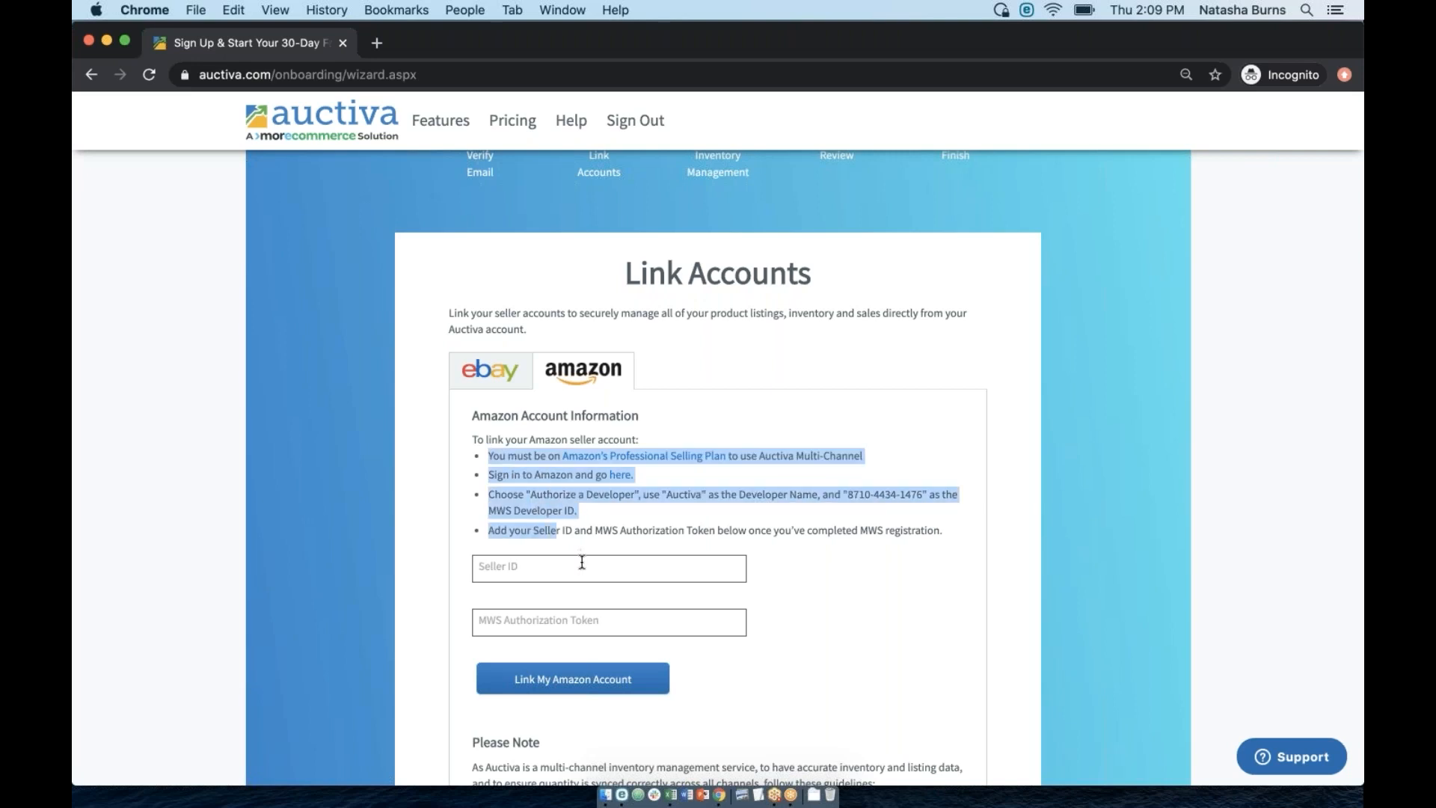
pyautogui.click(582, 563)
pyautogui.click(575, 621)
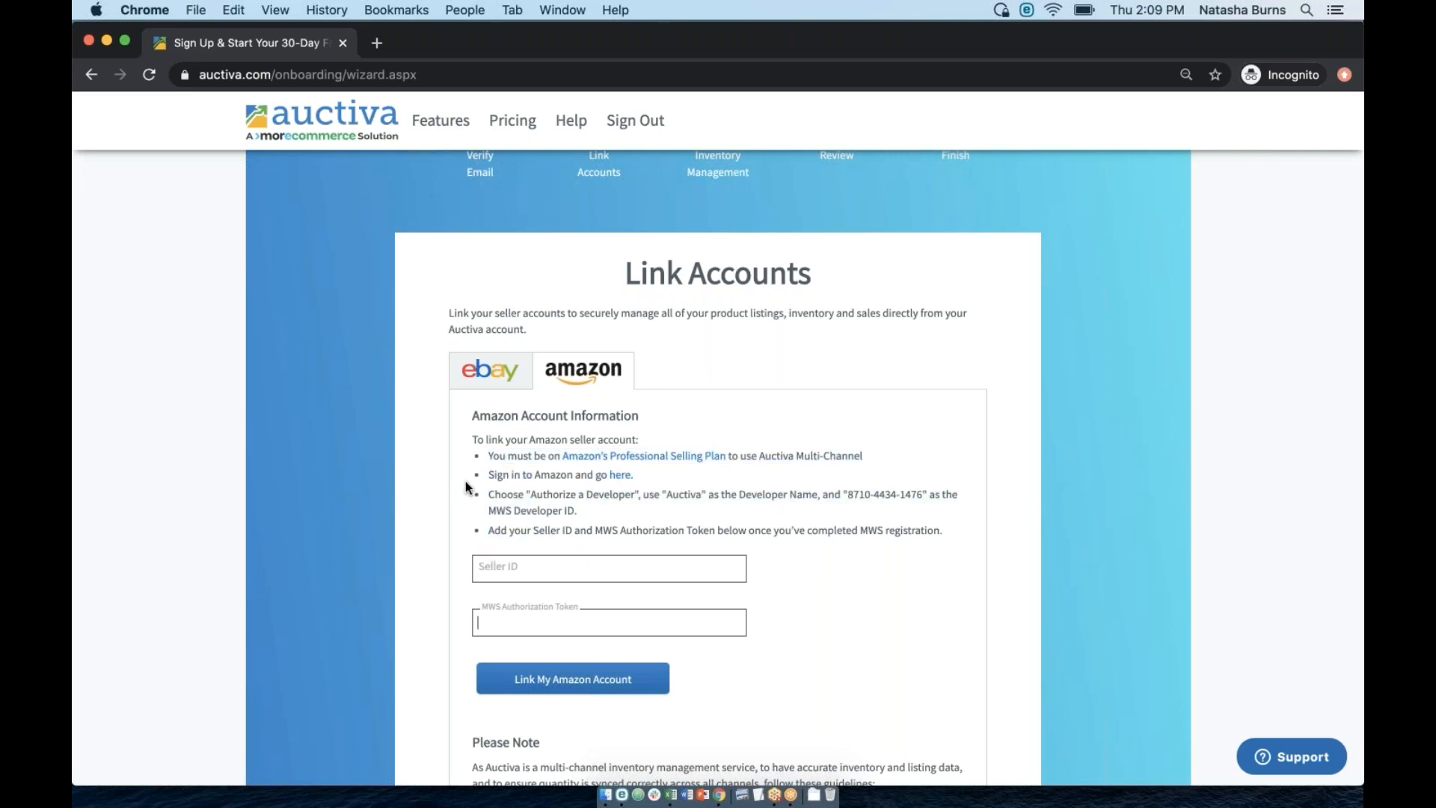
pyautogui.click(485, 452)
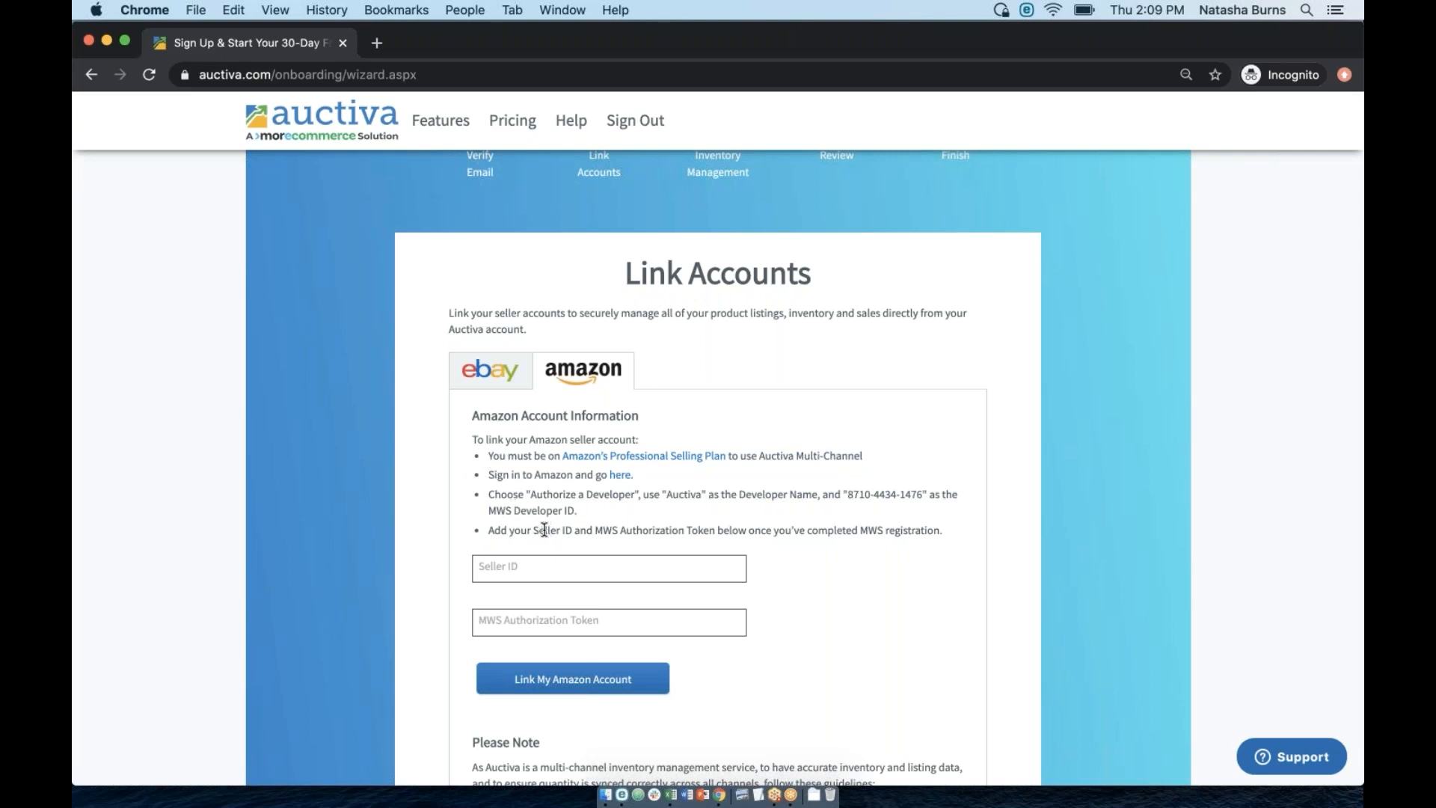
pyautogui.moveTo(533, 529); pyautogui.dragTo(572, 525)
pyautogui.click(523, 529)
pyautogui.moveTo(489, 457); pyautogui.dragTo(508, 475)
pyautogui.click(496, 457)
pyautogui.moveTo(533, 528); pyautogui.dragTo(714, 532)
pyautogui.click(596, 531)
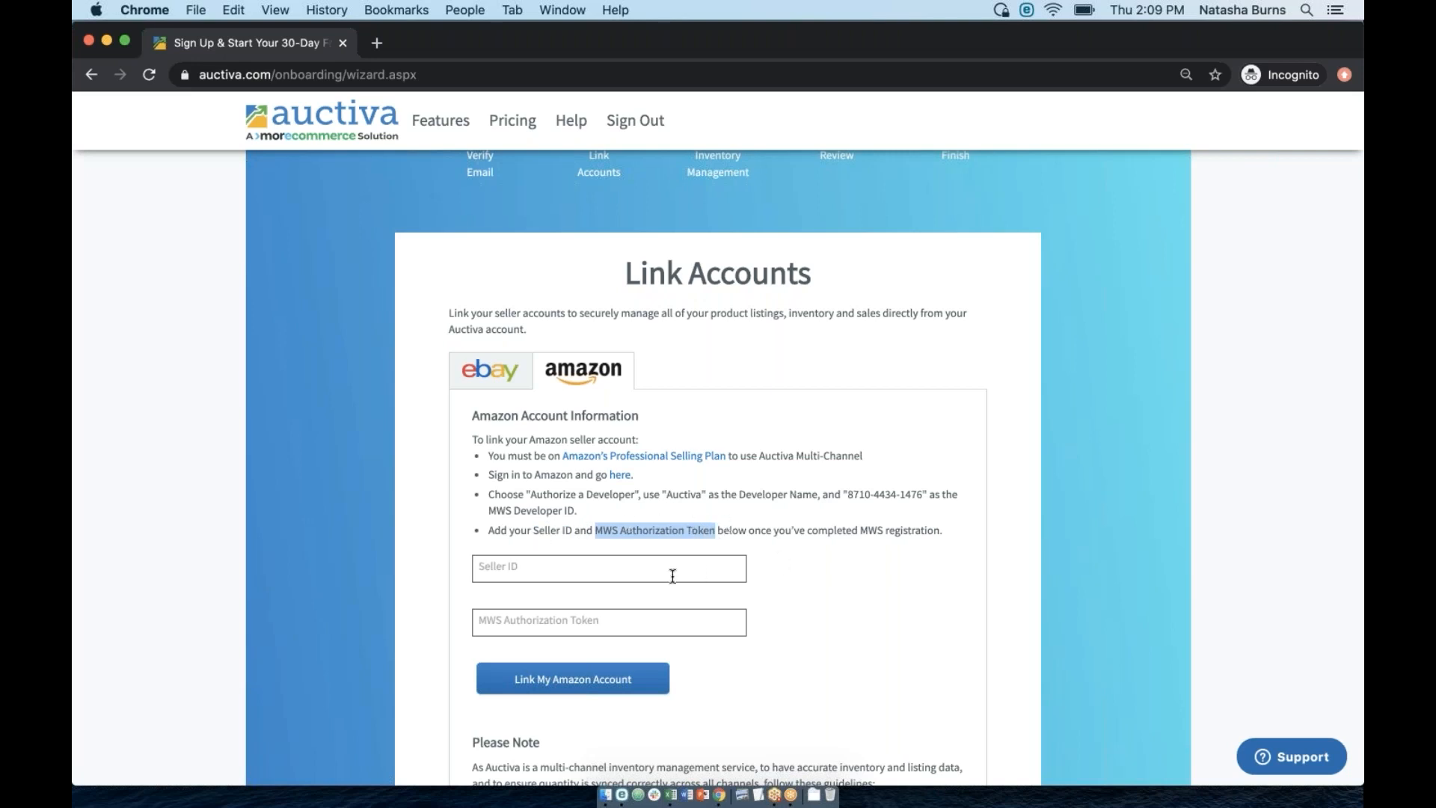
pyautogui.click(638, 575)
pyautogui.click(641, 620)
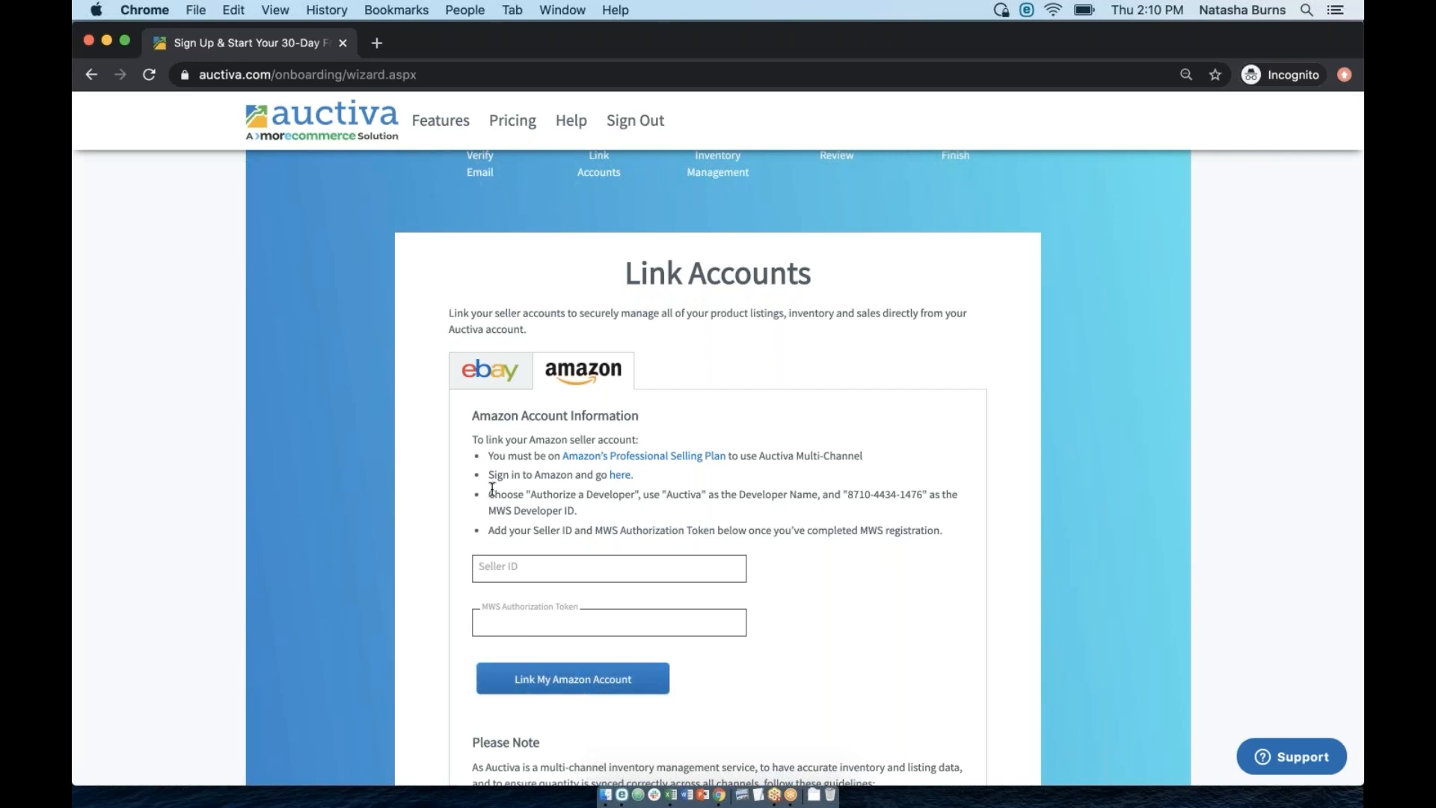
pyautogui.moveTo(484, 454); pyautogui.dragTo(529, 534)
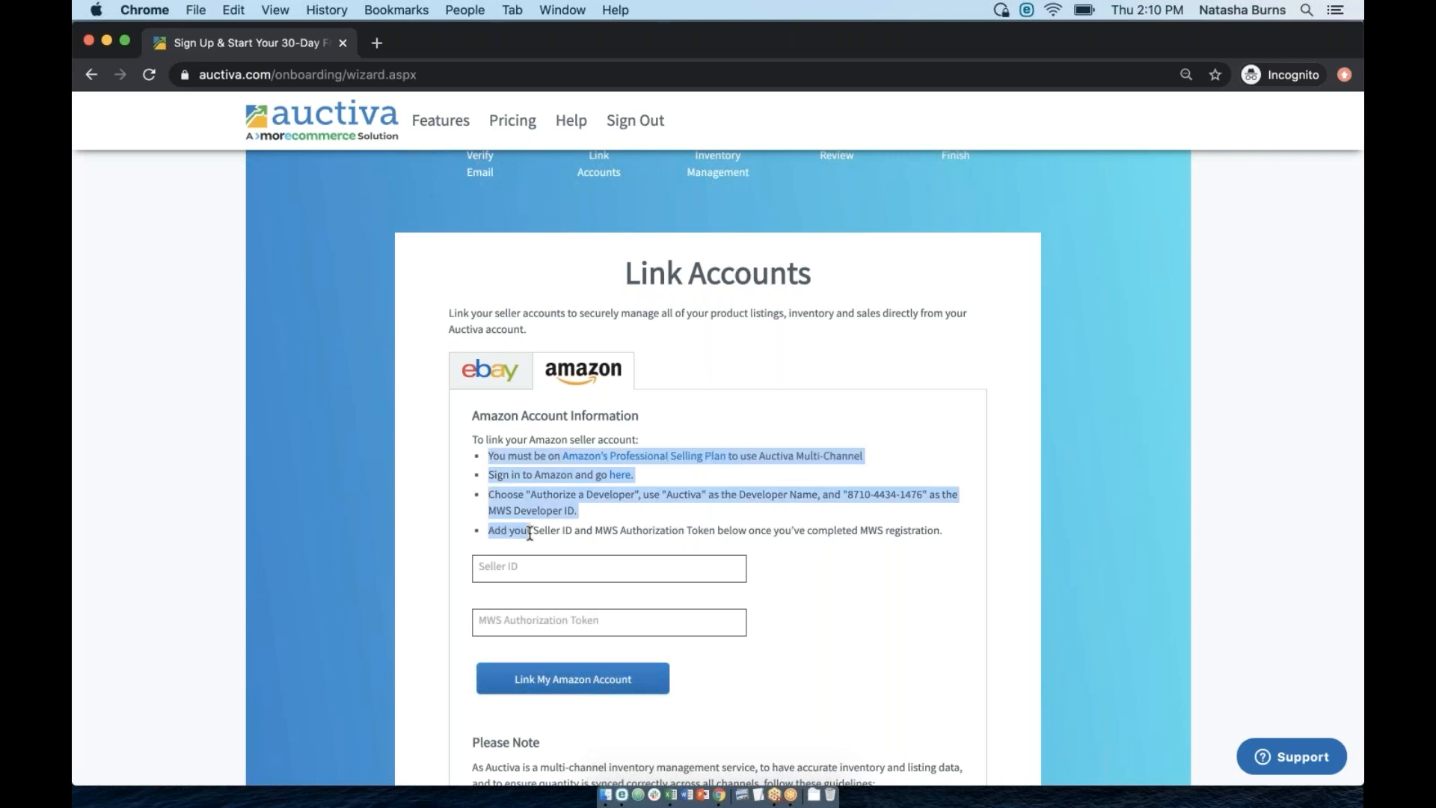
pyautogui.click(511, 374)
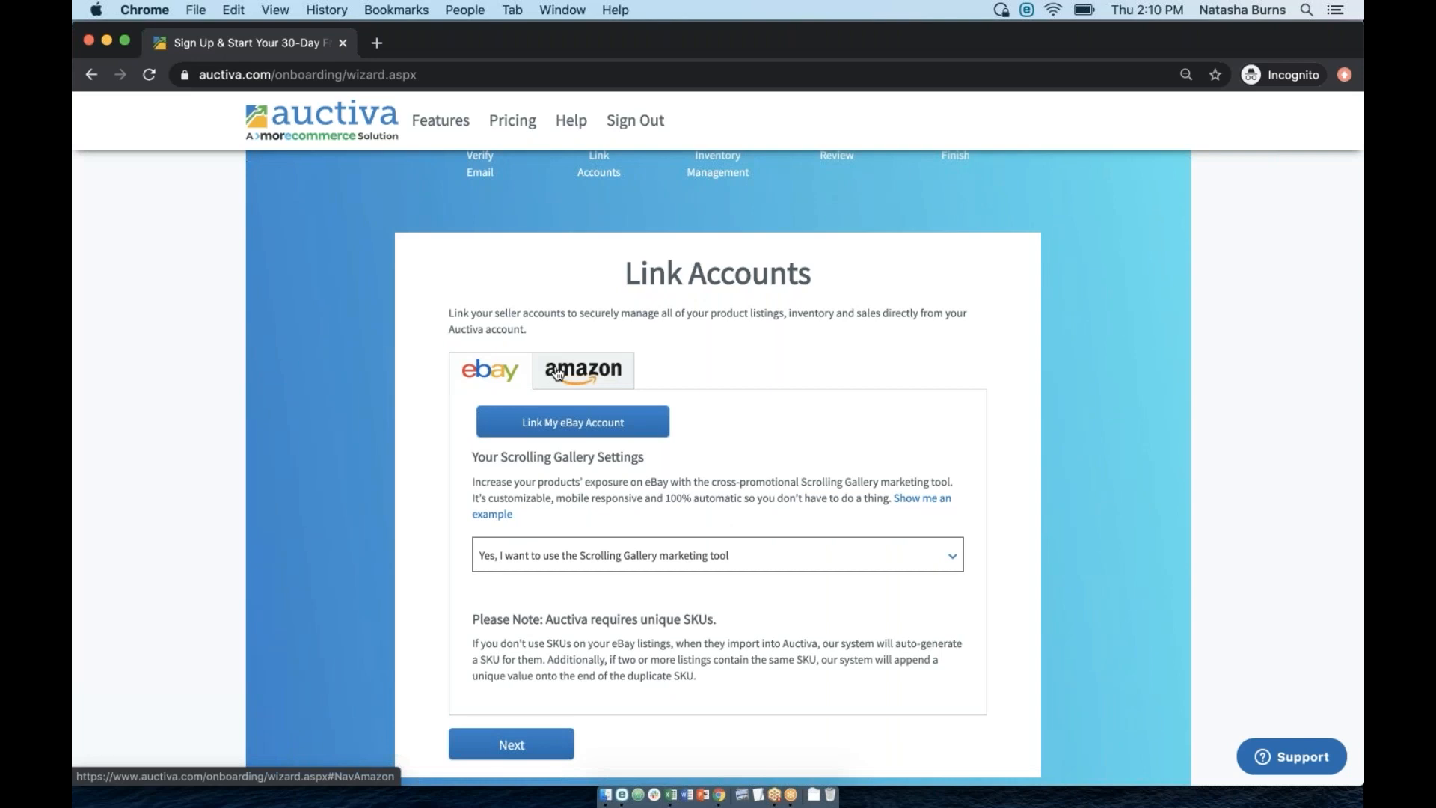
pyautogui.click(558, 374)
pyautogui.click(498, 501)
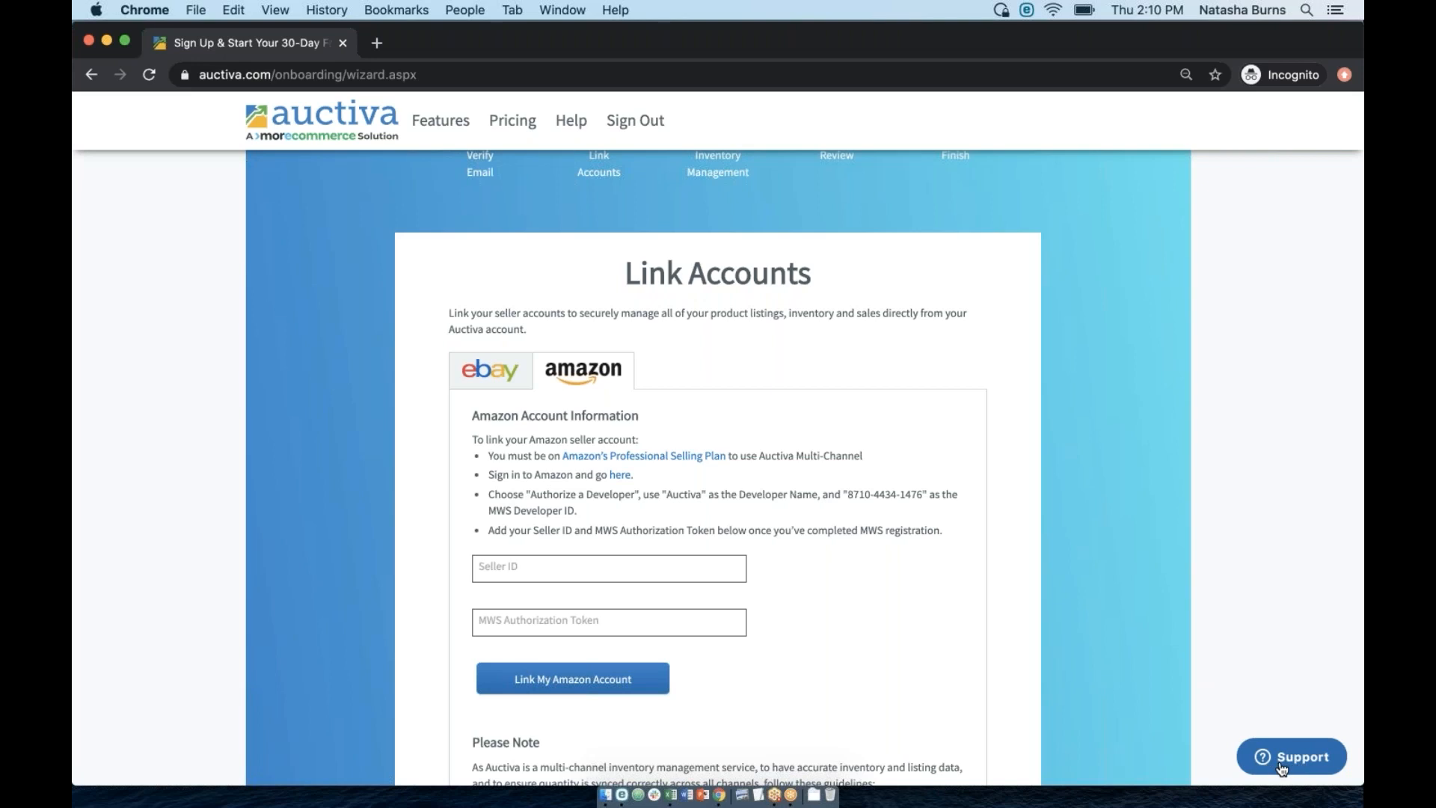
pyautogui.scroll(2, 577, 307)
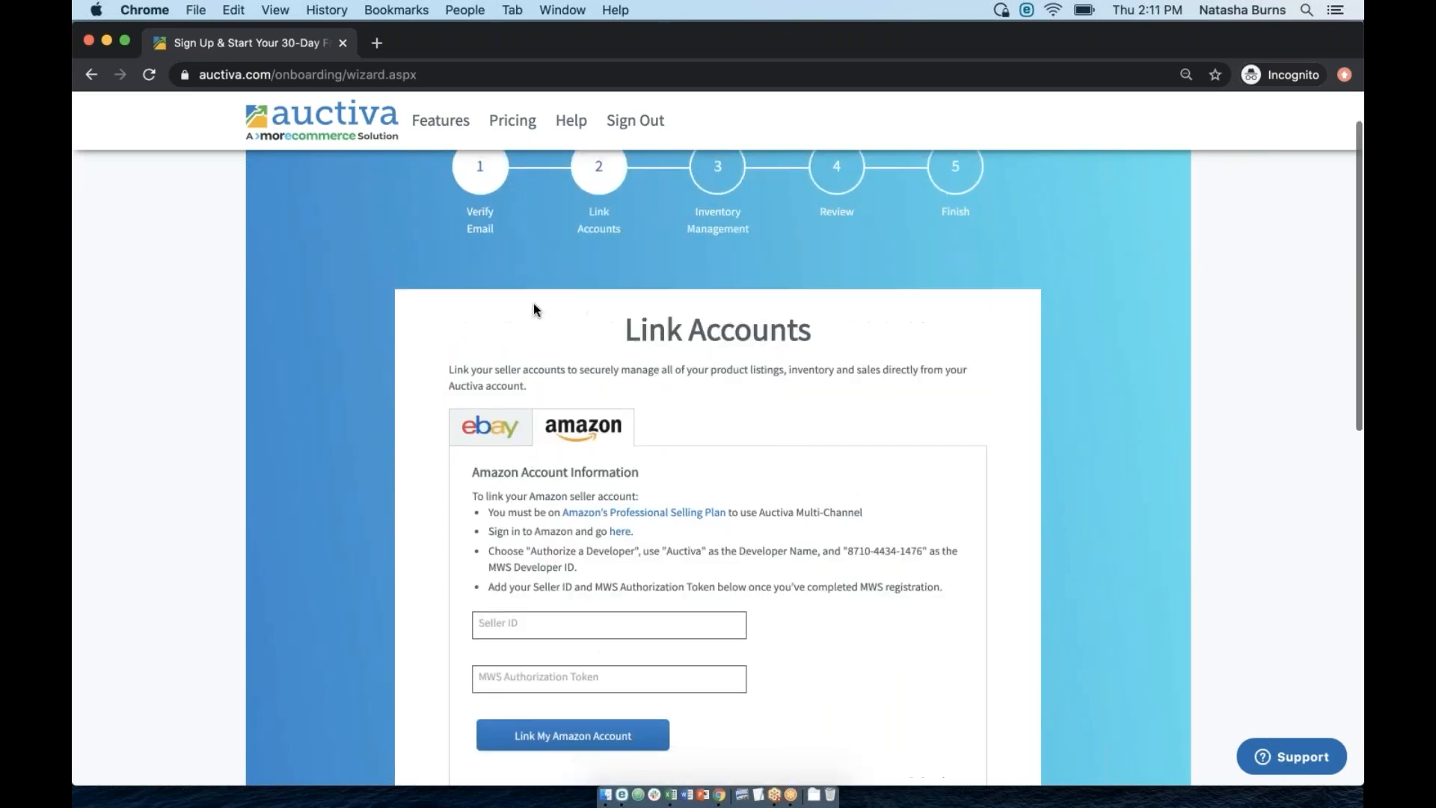
# Switch to the eBay options, keep Scrolling Gallery at Yes, and preview the example gallery.
pyautogui.click(485, 431)
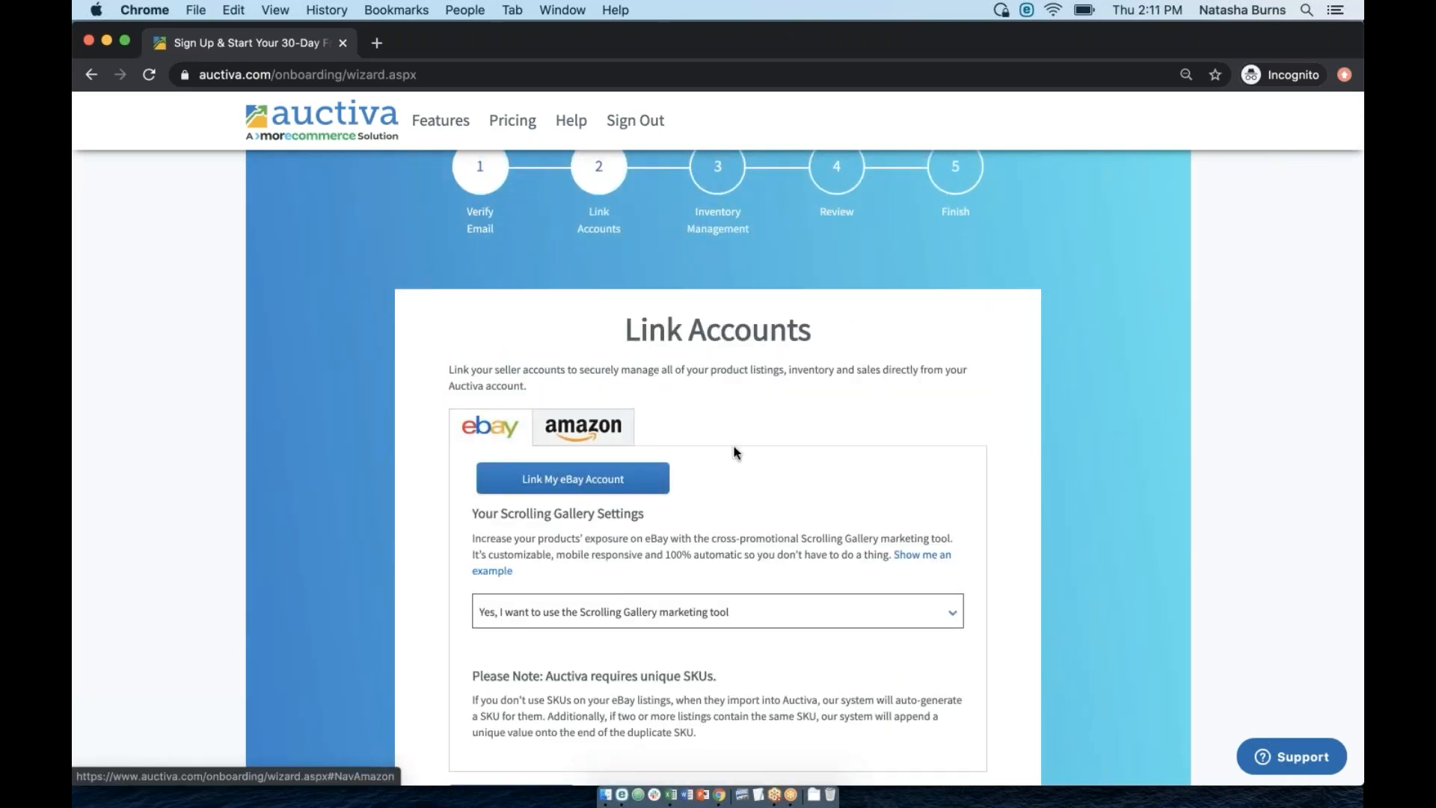
pyautogui.scroll(-1, 579, 559)
pyautogui.click(597, 561)
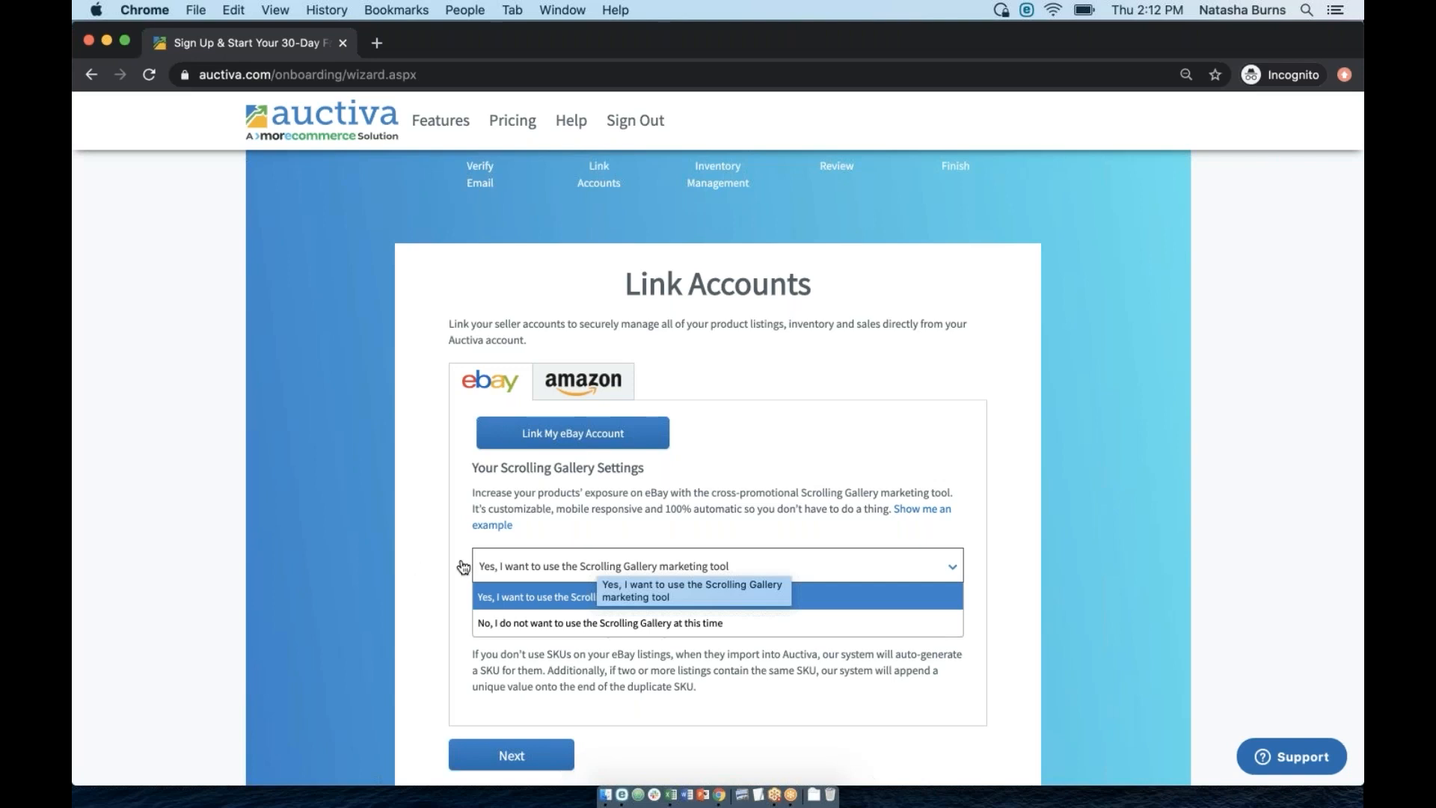
pyautogui.click(434, 571)
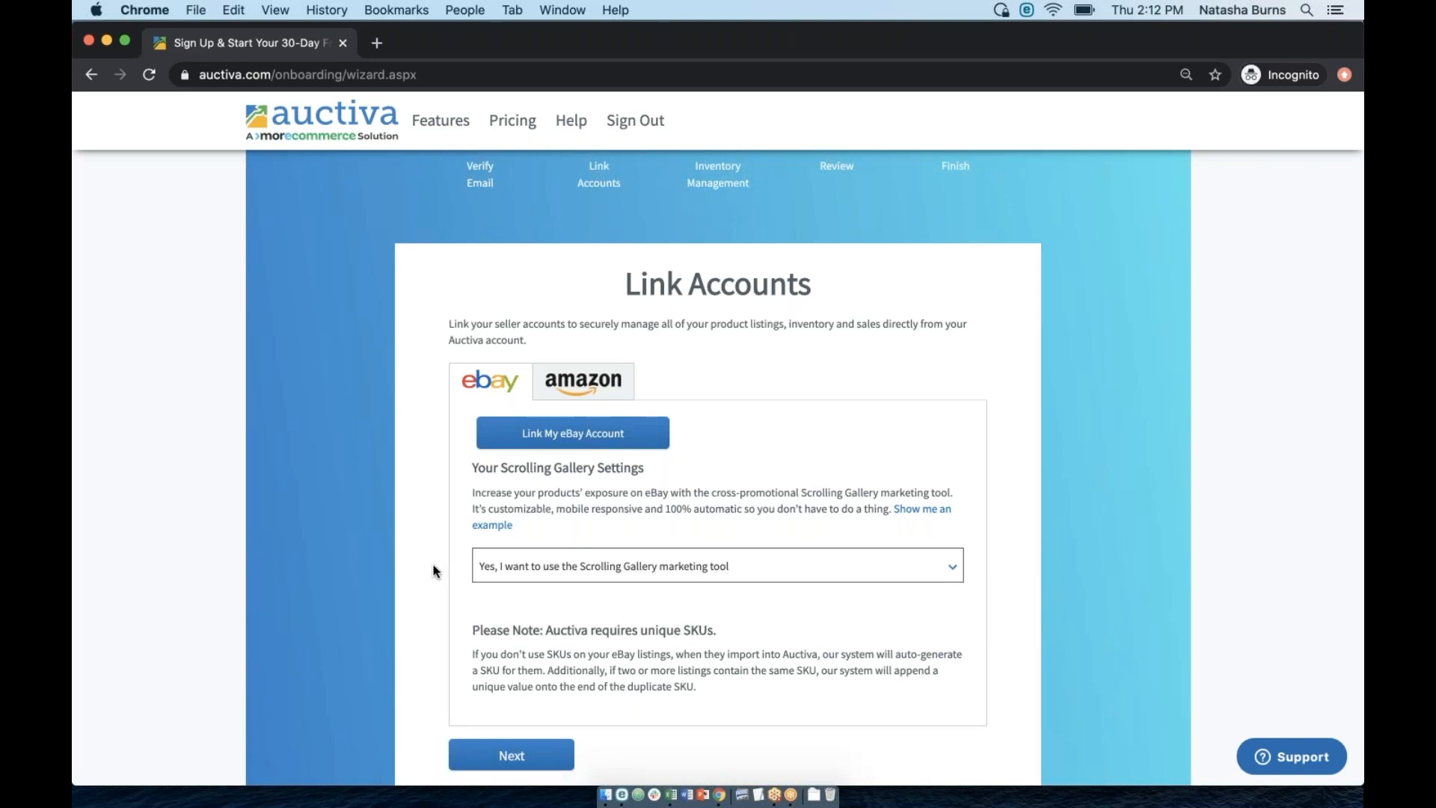
pyautogui.click(492, 525)
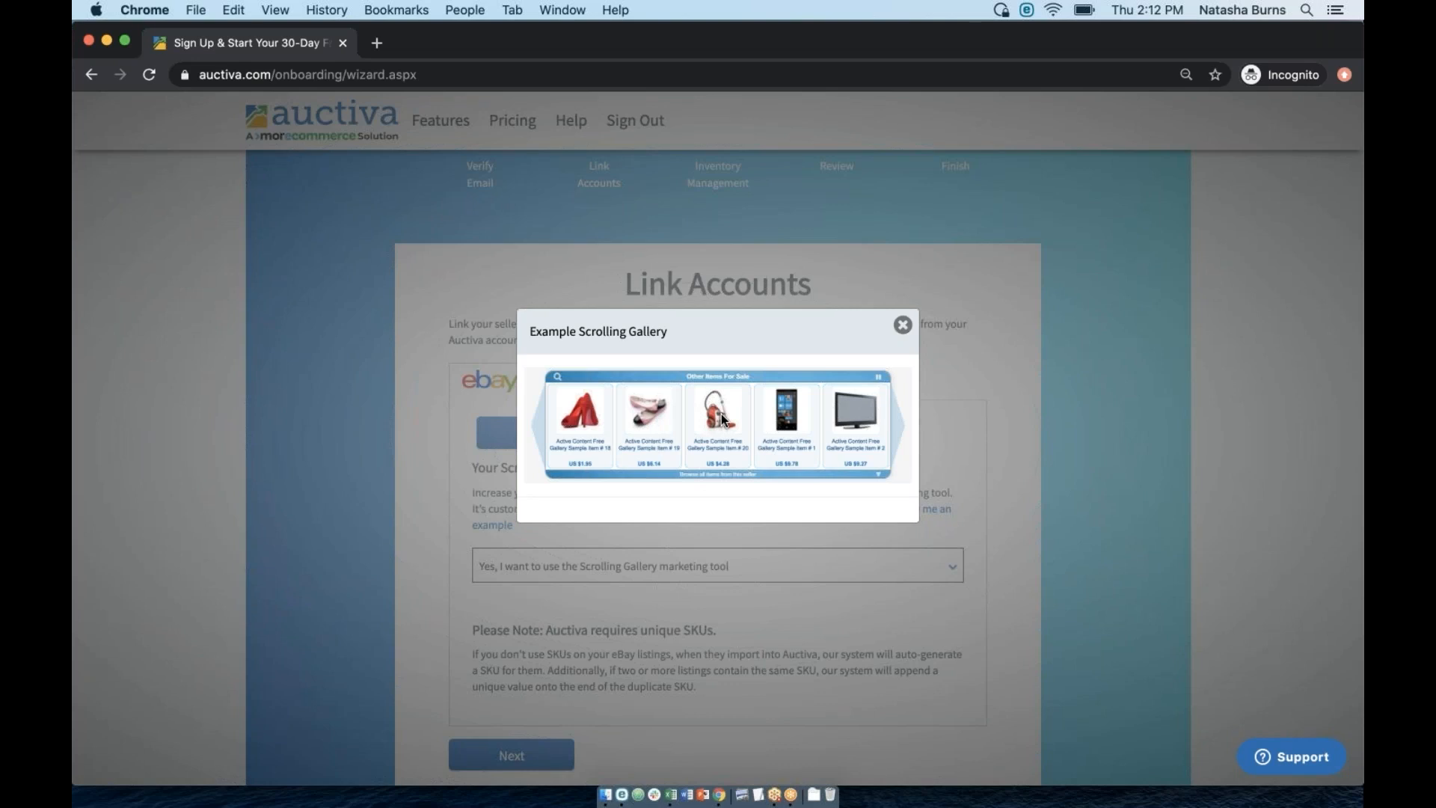
pyautogui.click(902, 324)
# Reconfirm 'Yes' in the Scrolling Gallery dropdown several times.
pyautogui.click(583, 566)
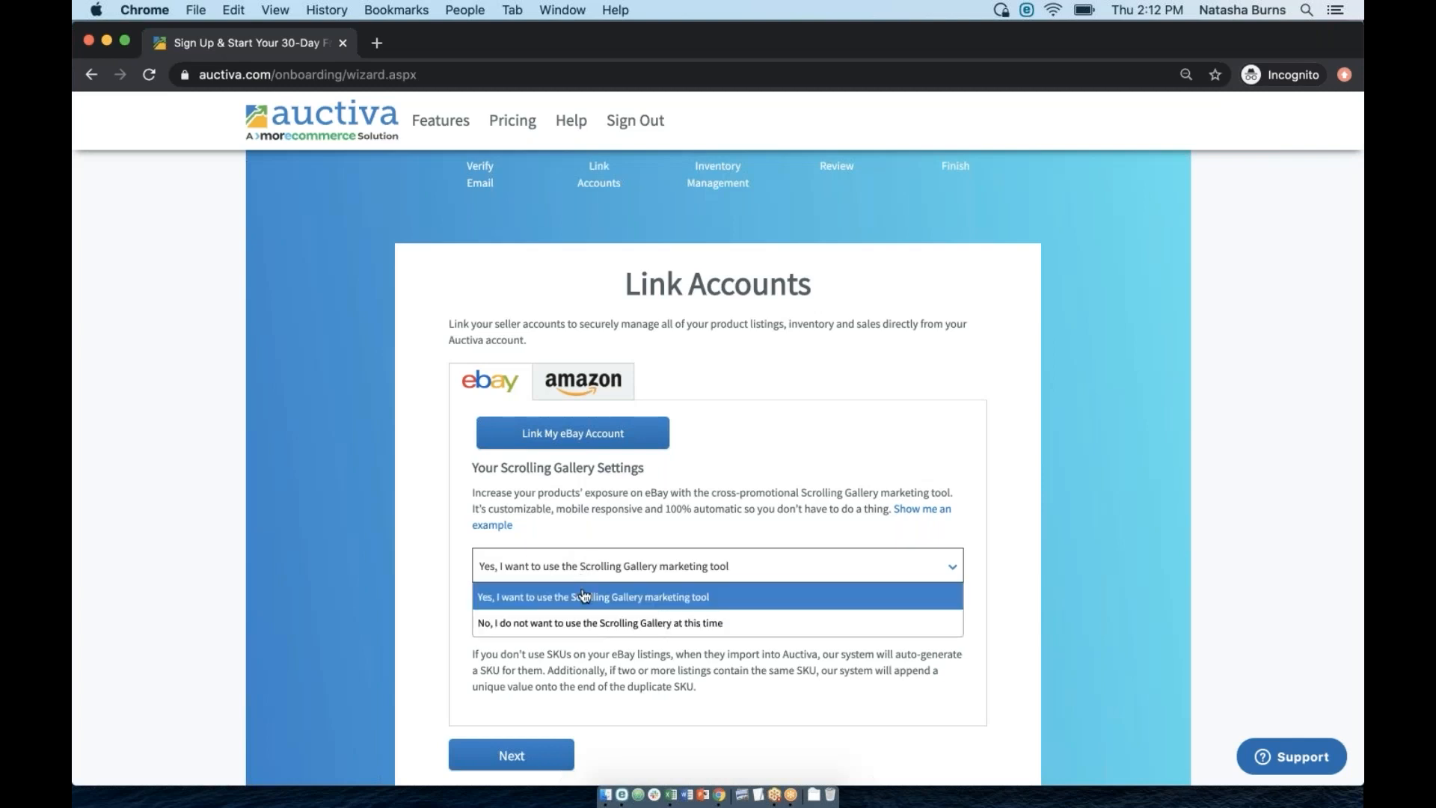
pyautogui.click(587, 597)
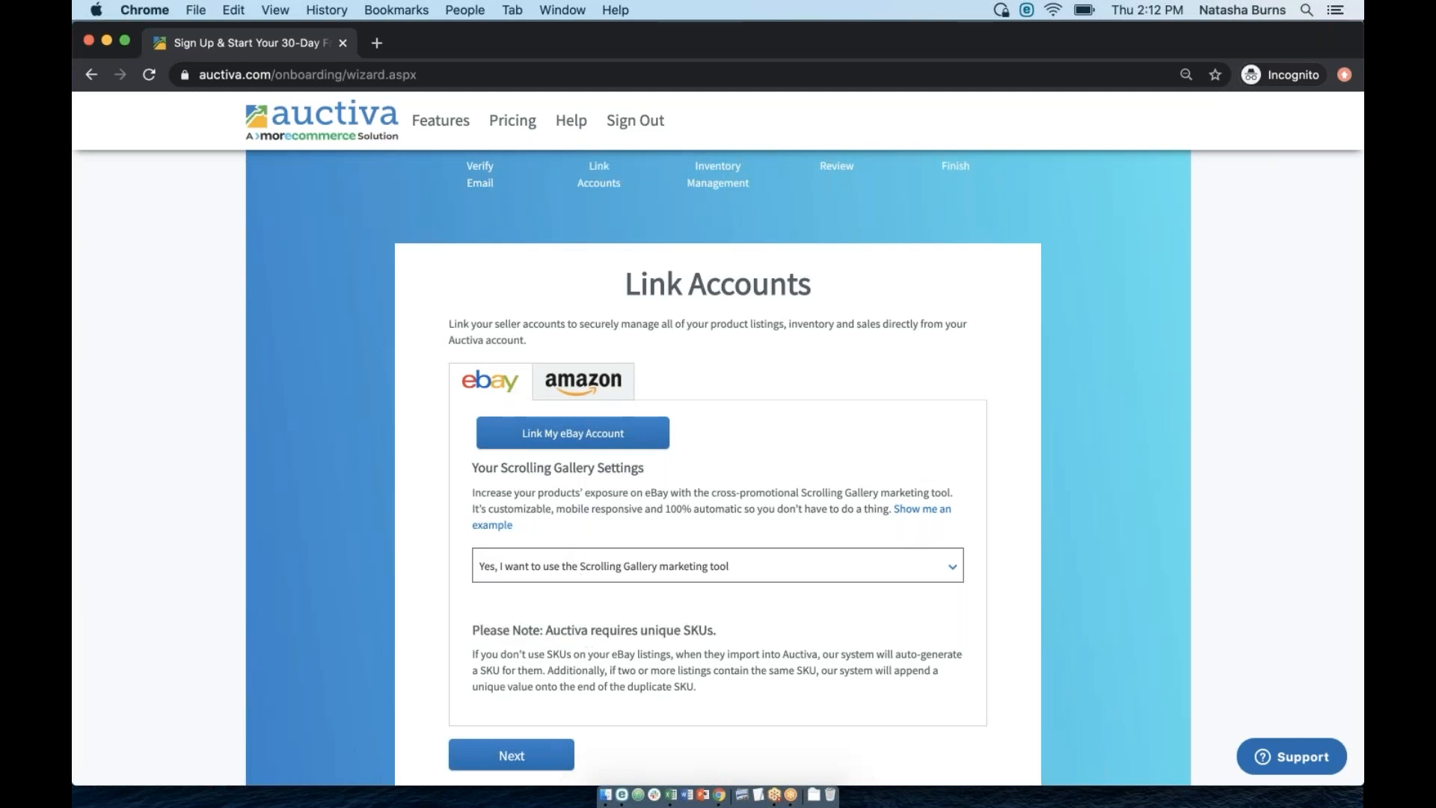
pyautogui.click(585, 568)
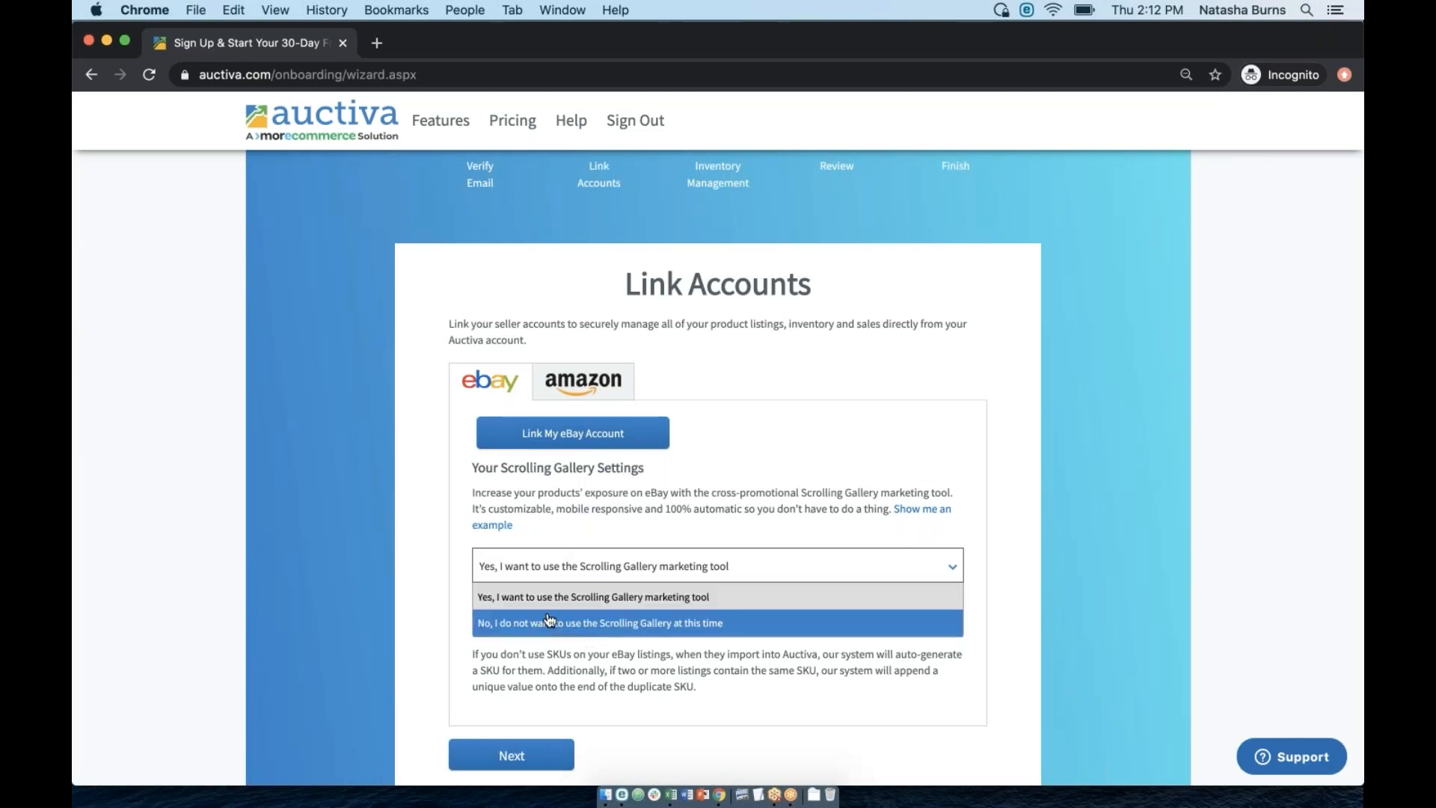
pyautogui.click(585, 572)
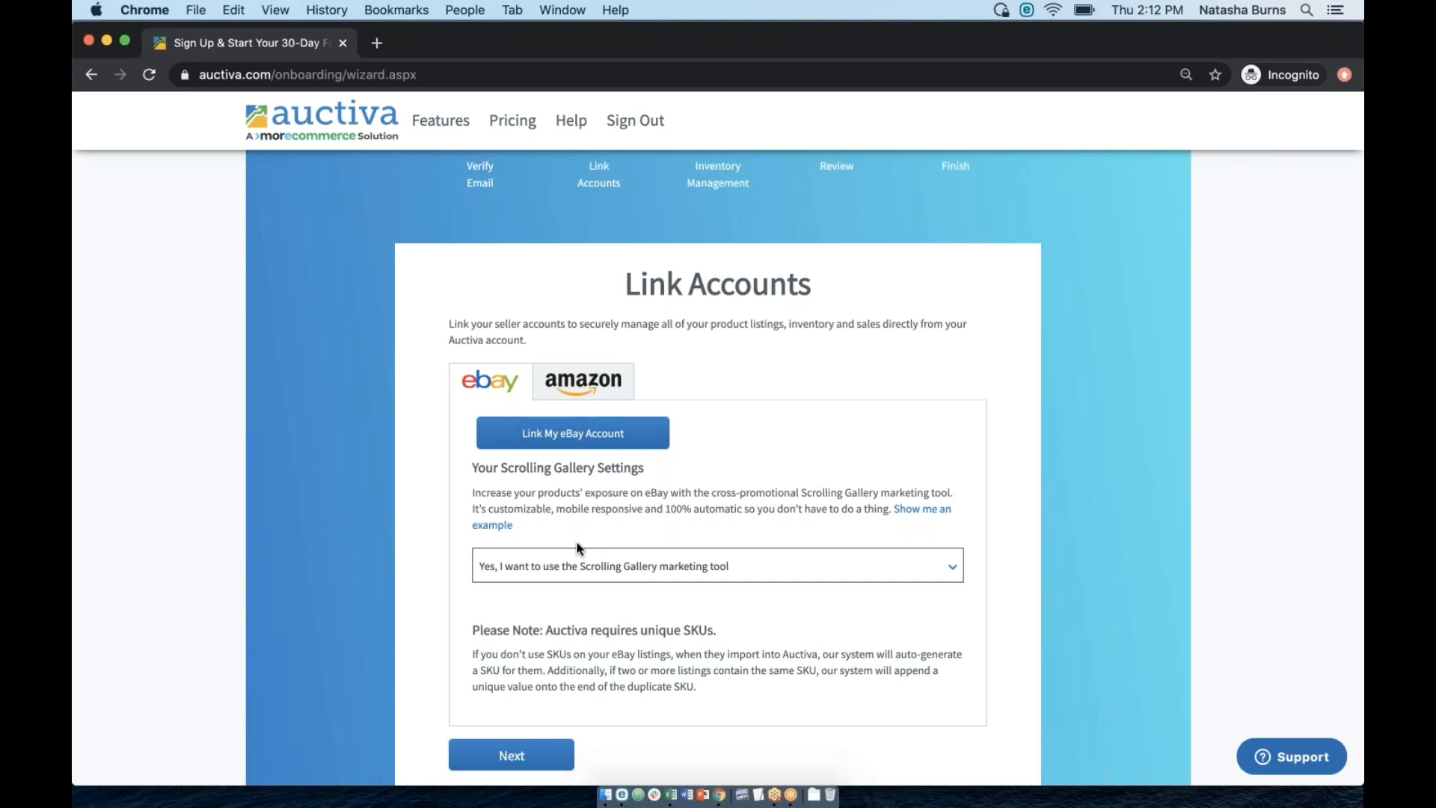
pyautogui.scroll(3, 575, 547)
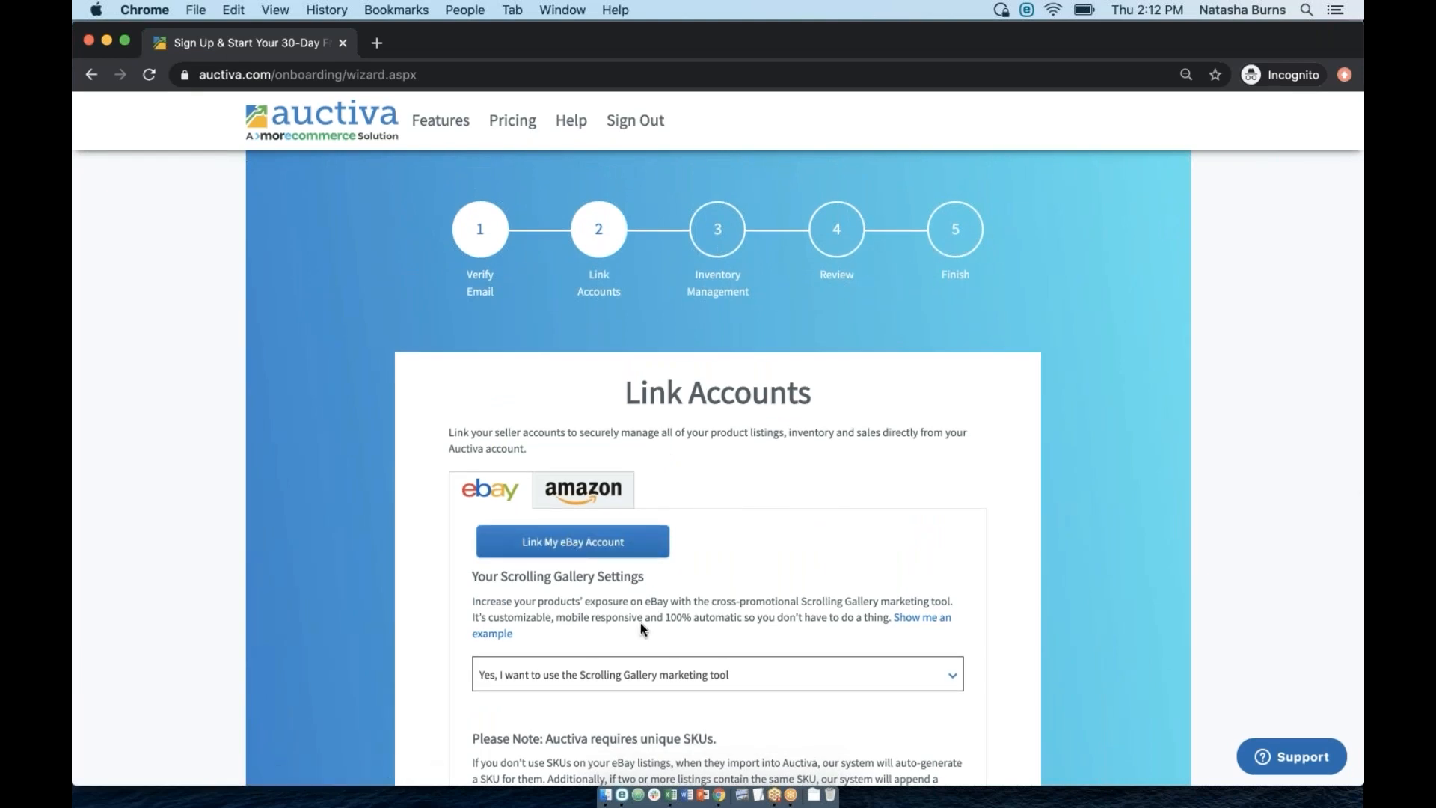
pyautogui.scroll(-1, 640, 628)
pyautogui.click(568, 614)
pyautogui.click(542, 642)
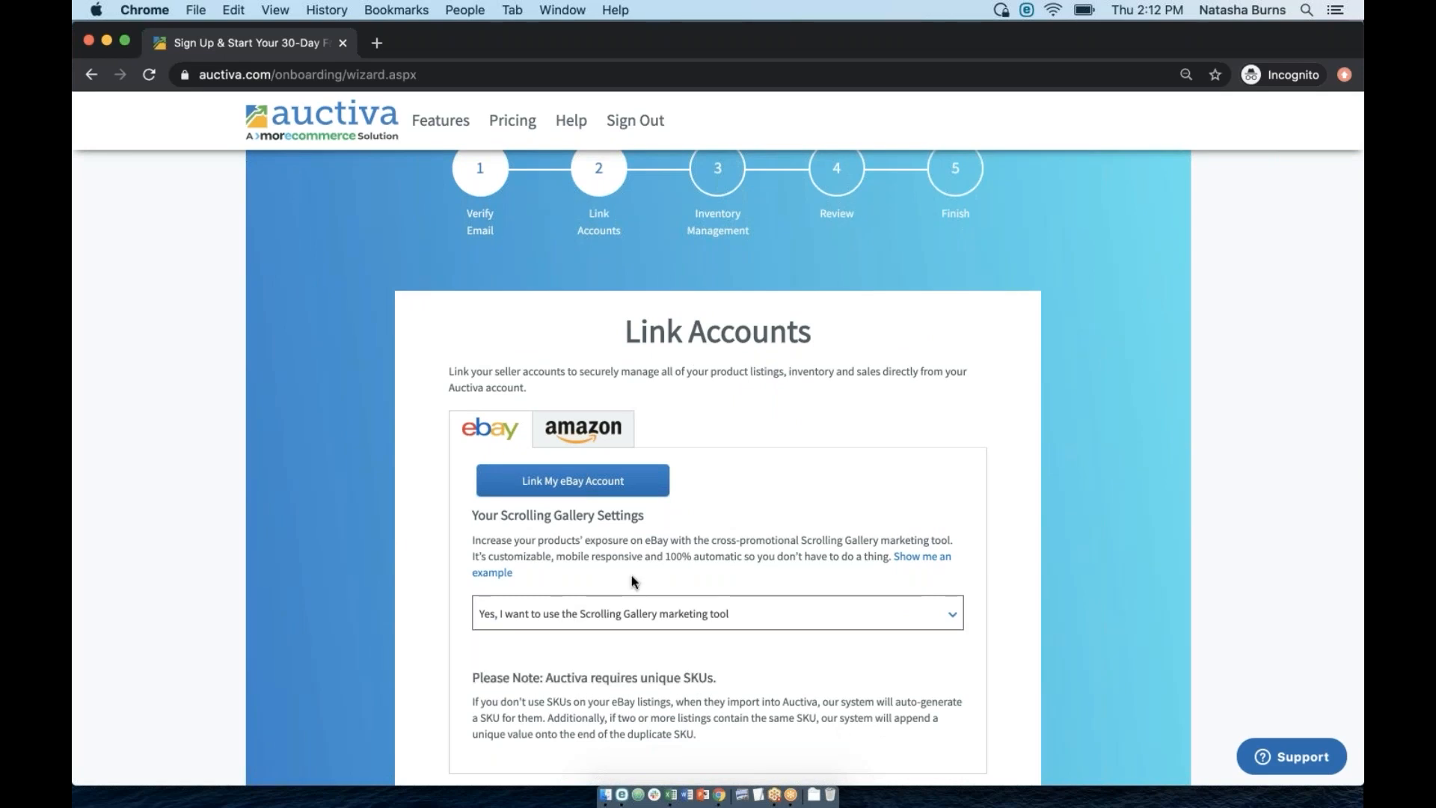
# Preview the example gallery again, then flip from the Amazon tab back to eBay.
pyautogui.click(501, 573)
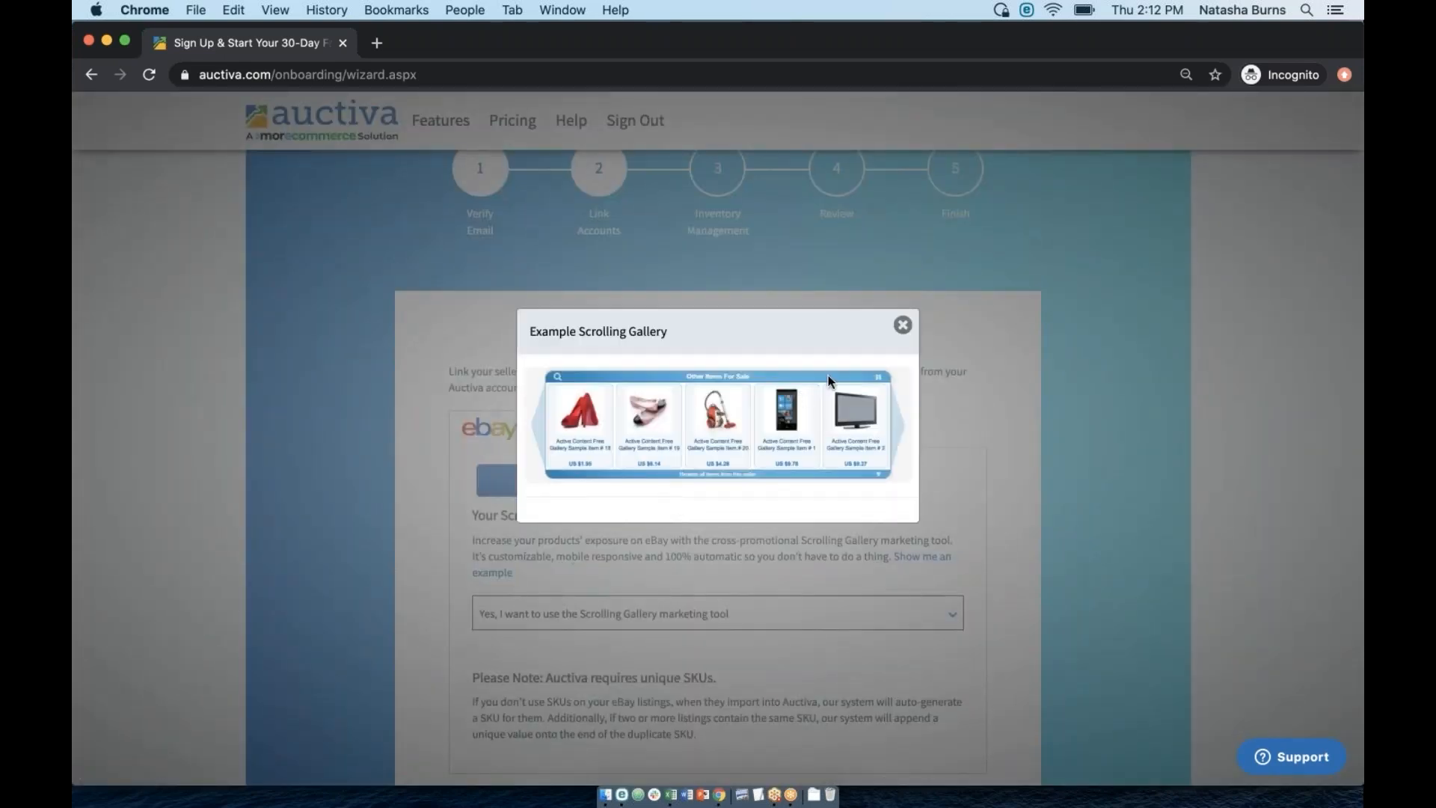
pyautogui.click(900, 325)
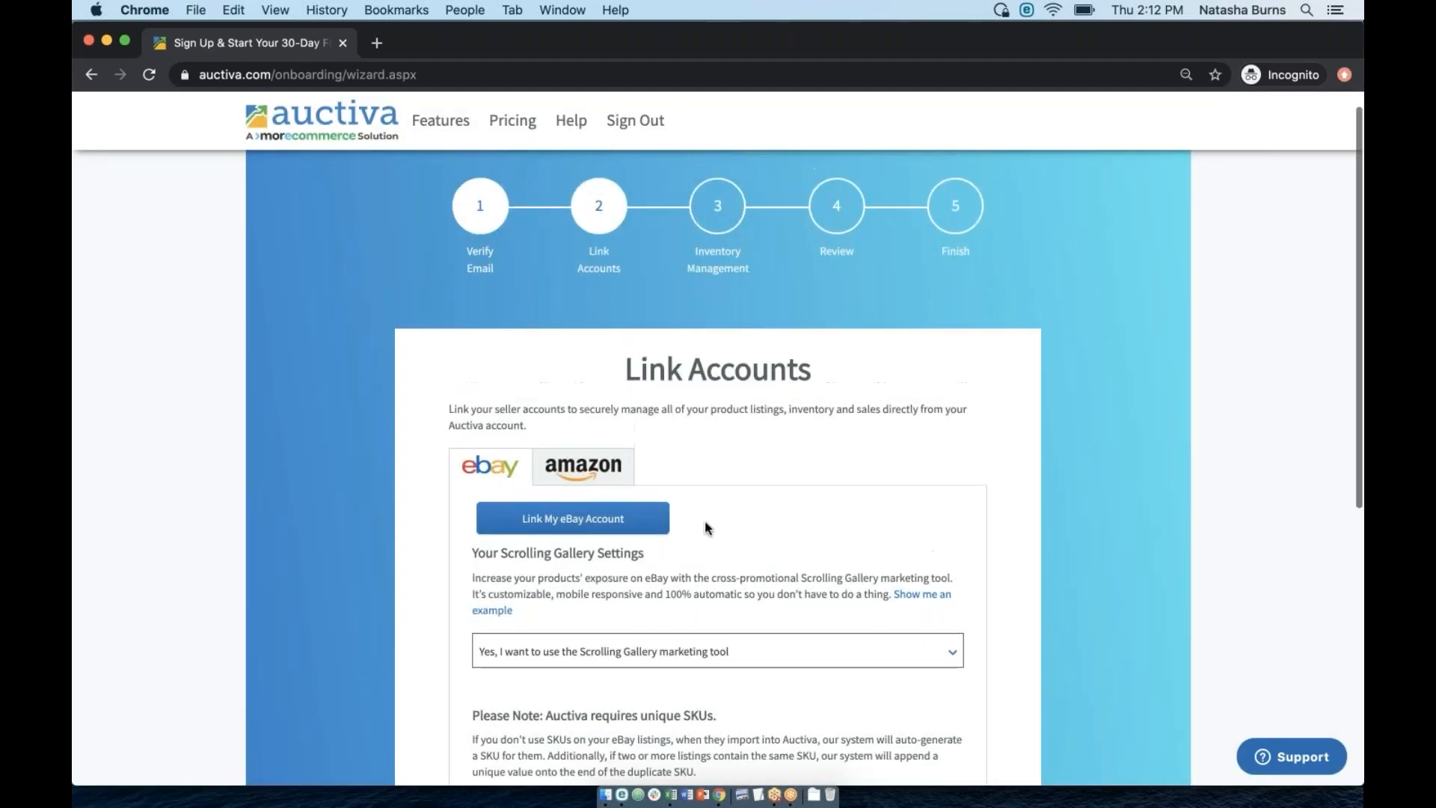
pyautogui.click(606, 468)
pyautogui.click(489, 466)
pyautogui.scroll(-2, 658, 586)
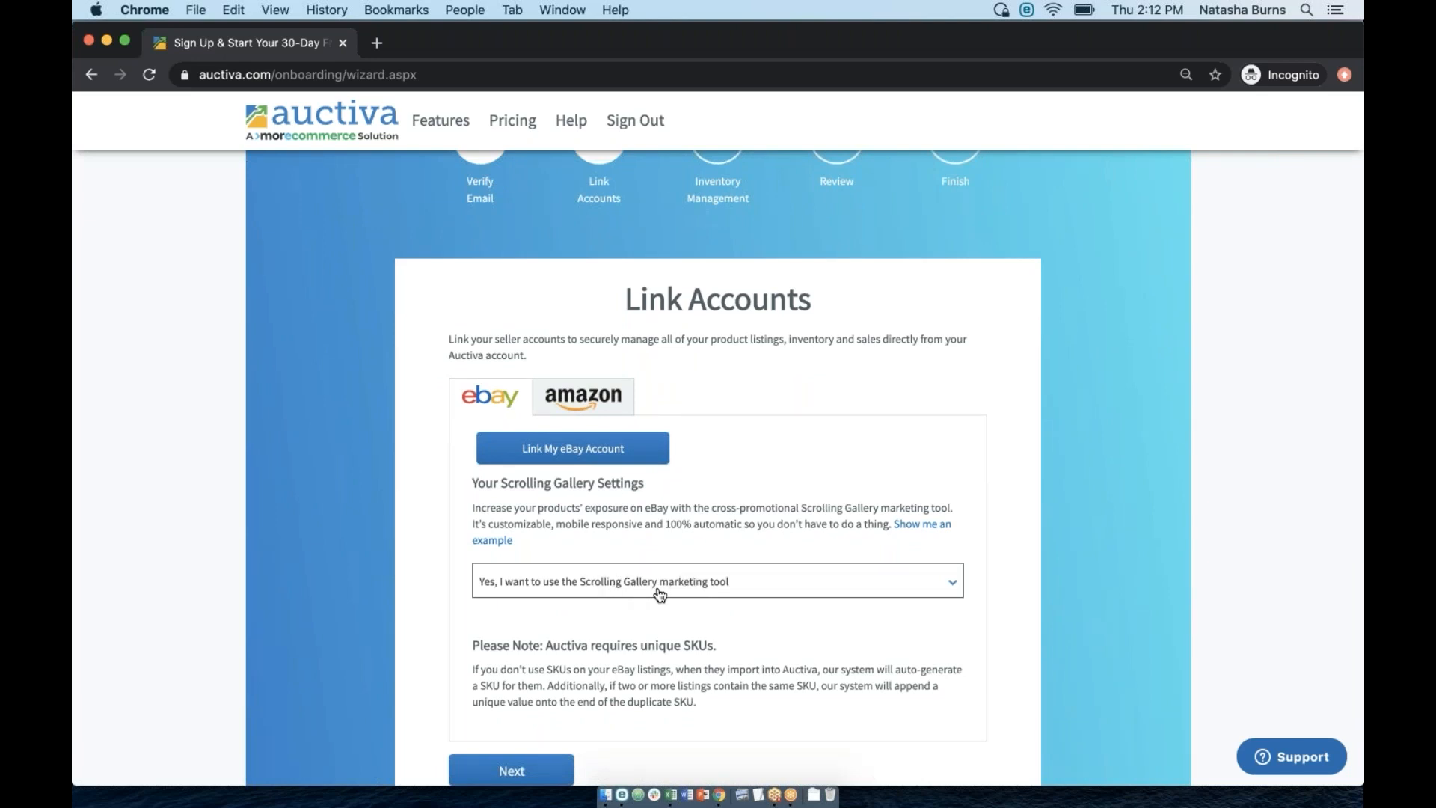
pyautogui.scroll(1, 658, 594)
pyautogui.scroll(4, 673, 449)
pyautogui.click(732, 277)
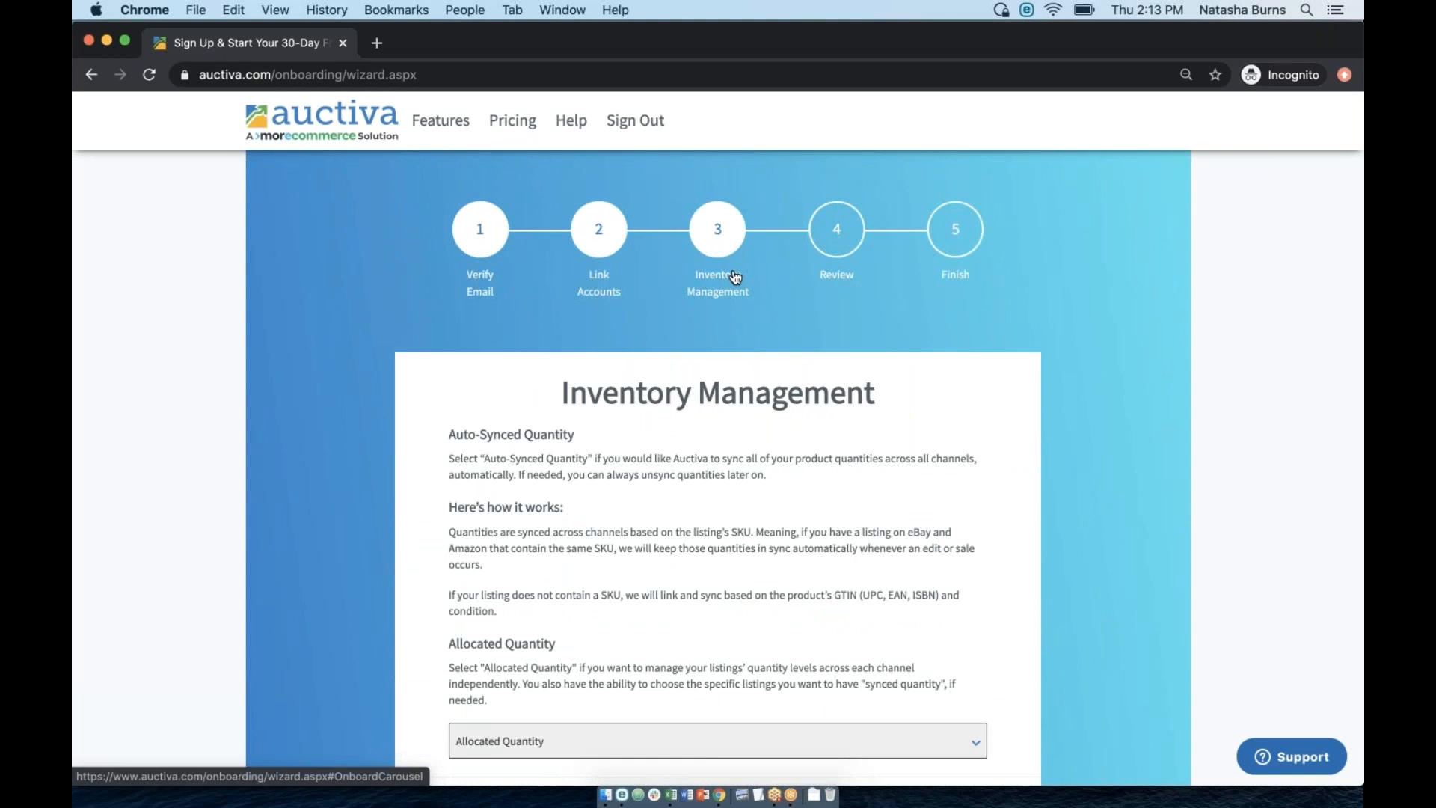
pyautogui.scroll(-2, 733, 513)
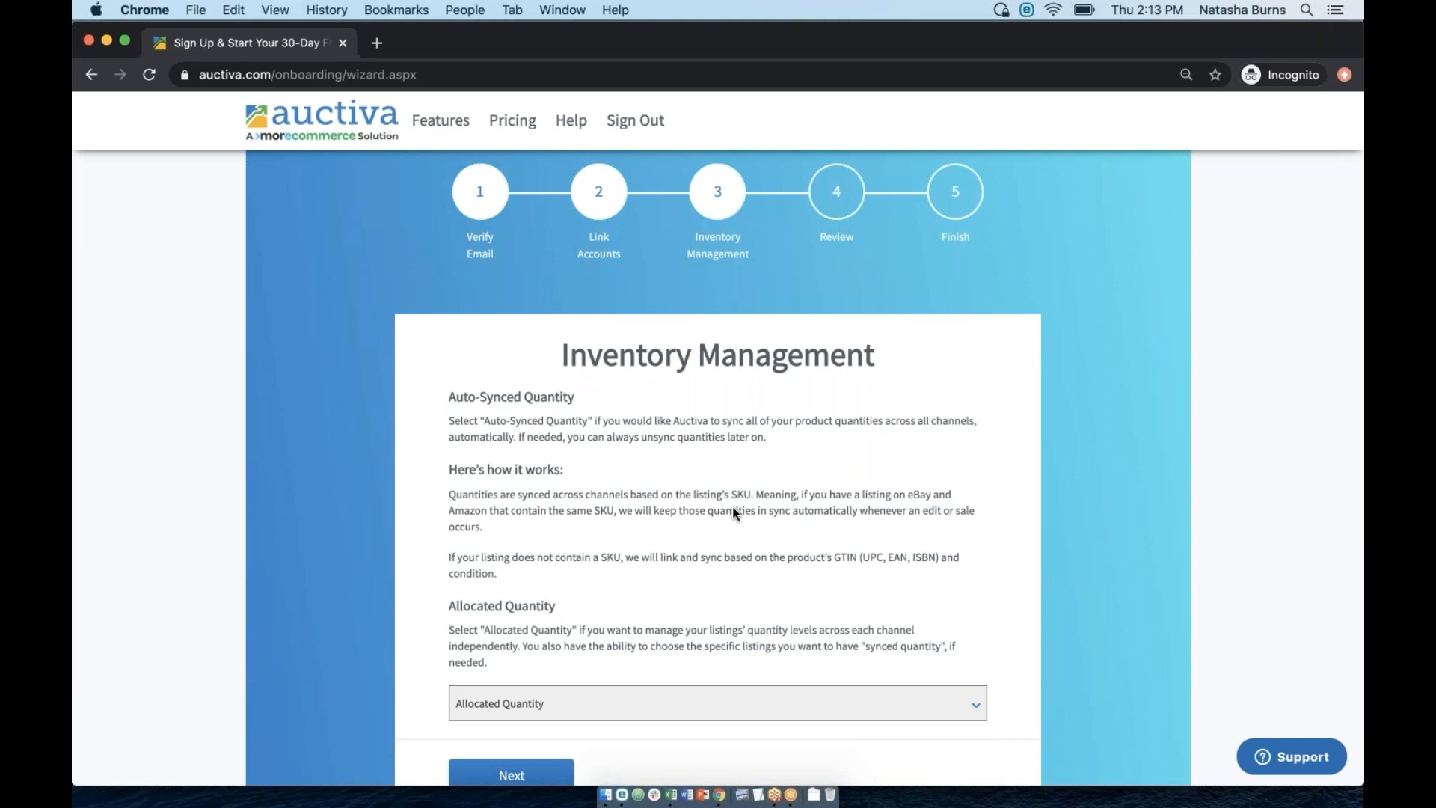
pyautogui.doubleClick(558, 397)
pyautogui.moveTo(477, 394); pyautogui.dragTo(442, 397)
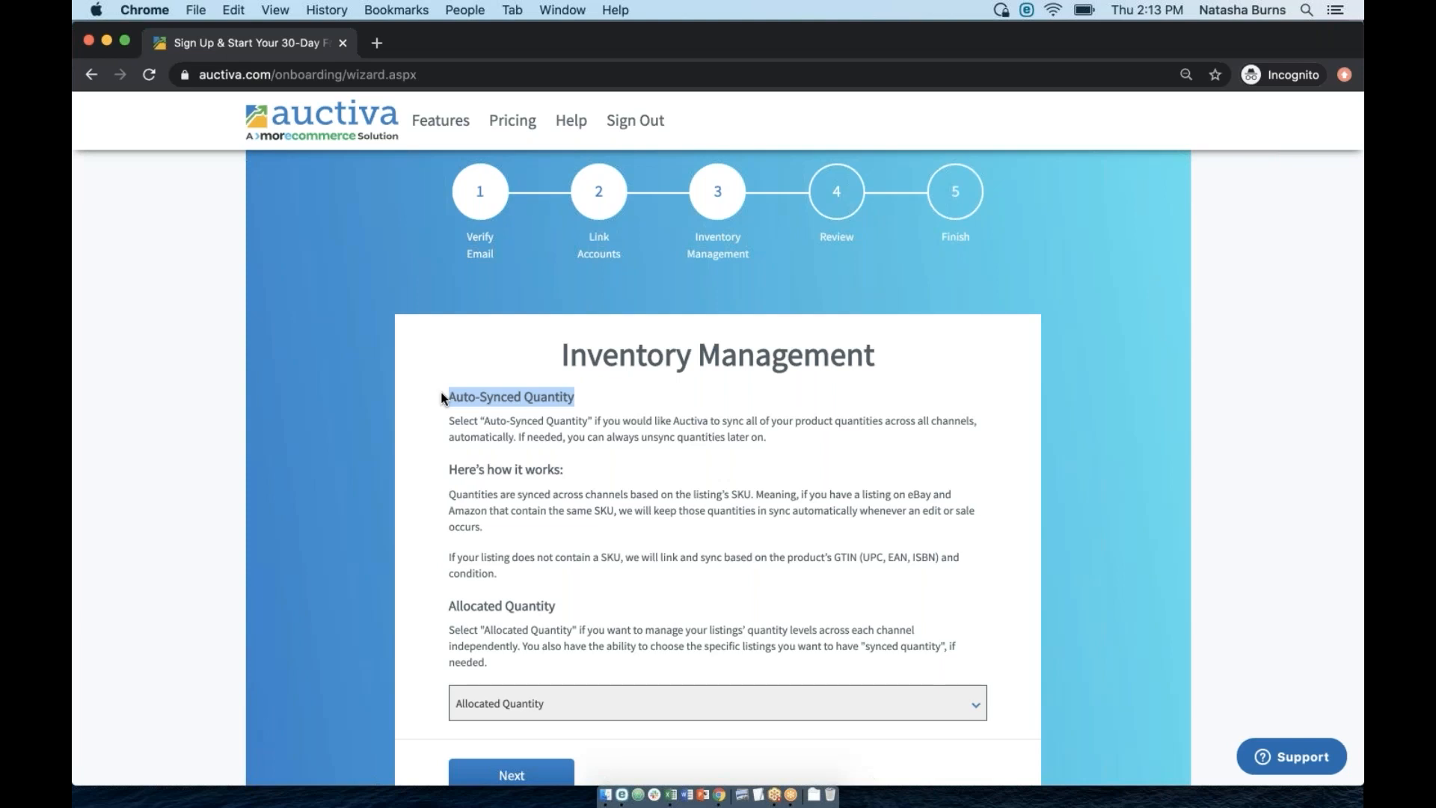
pyautogui.click(500, 390)
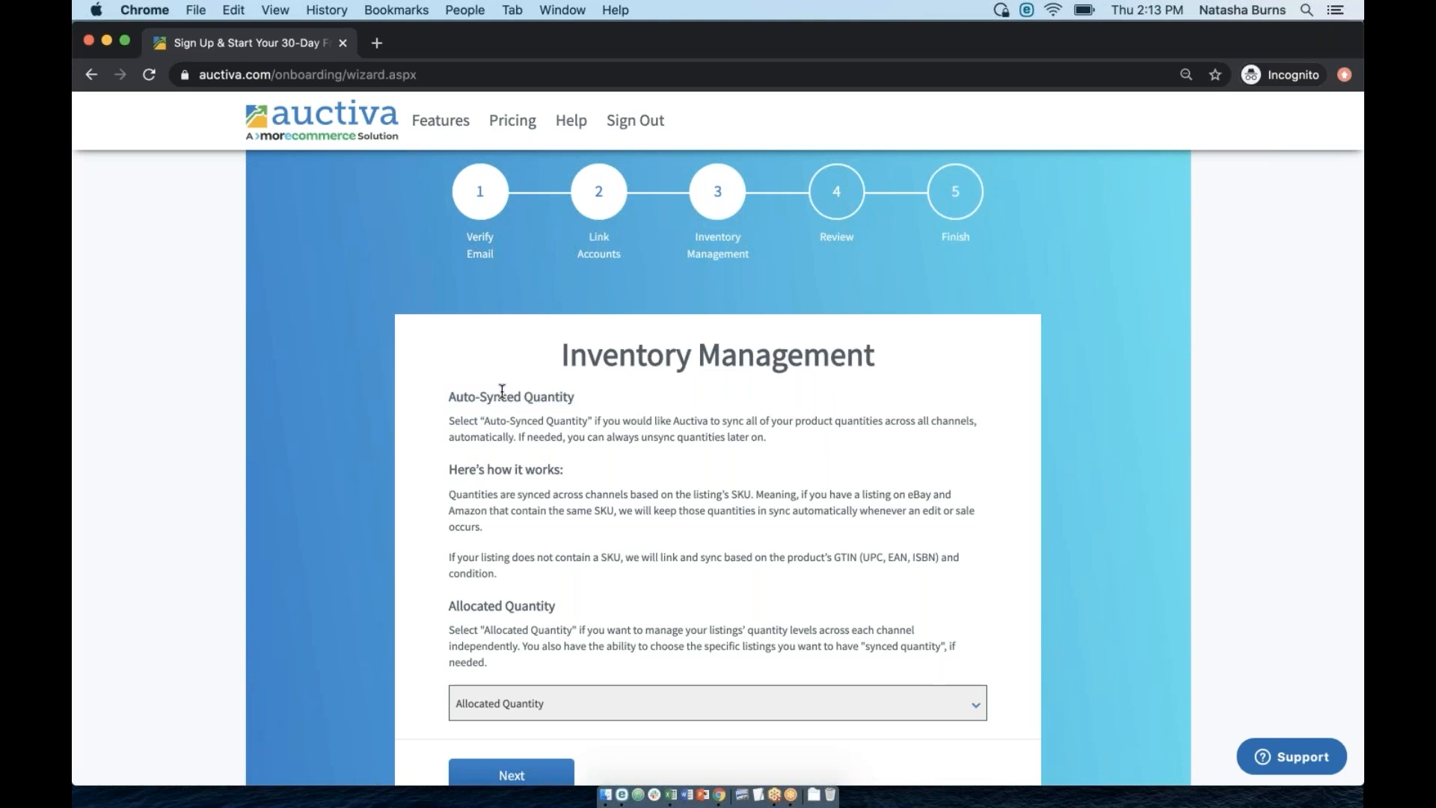
pyautogui.moveTo(448, 394); pyautogui.dragTo(597, 397)
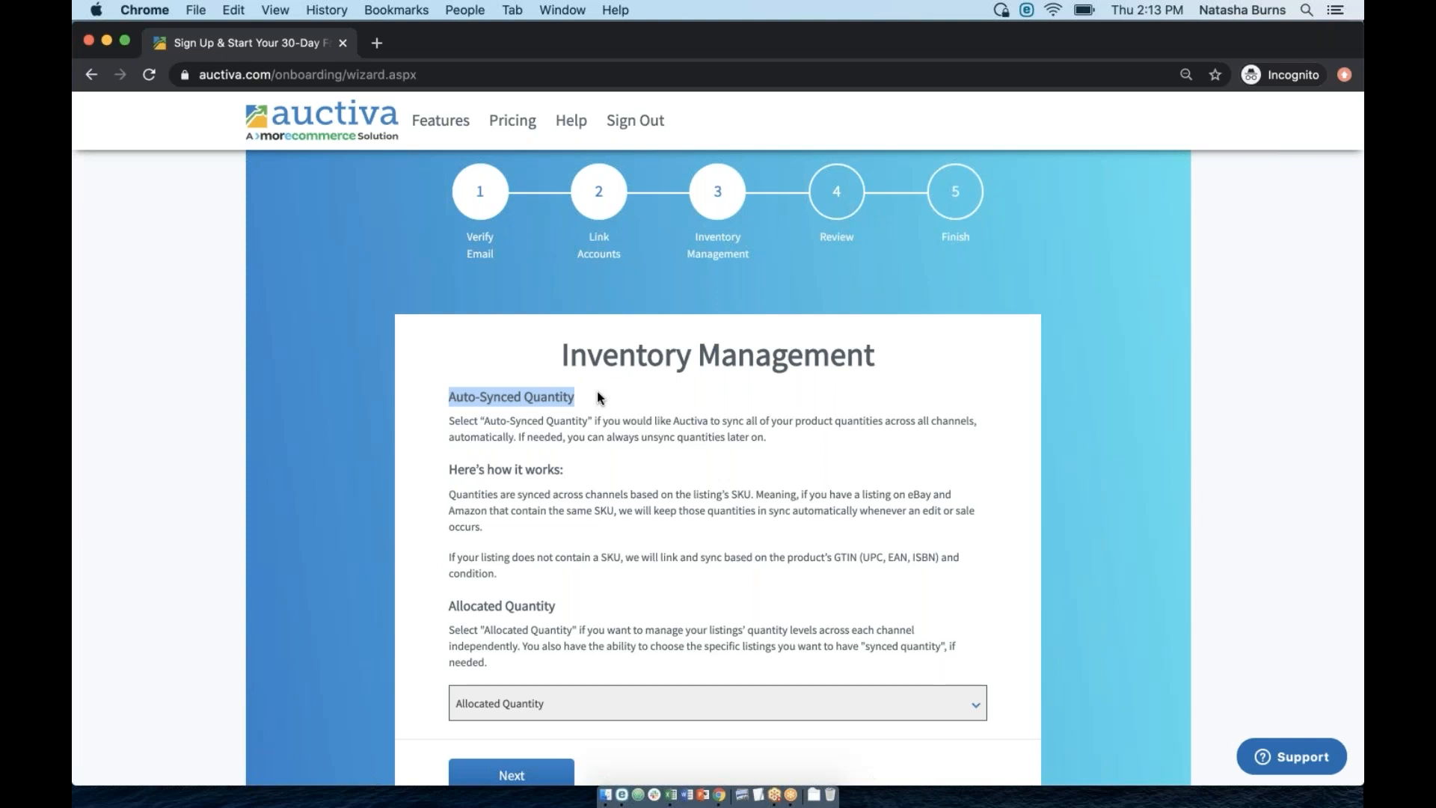
pyautogui.click(584, 394)
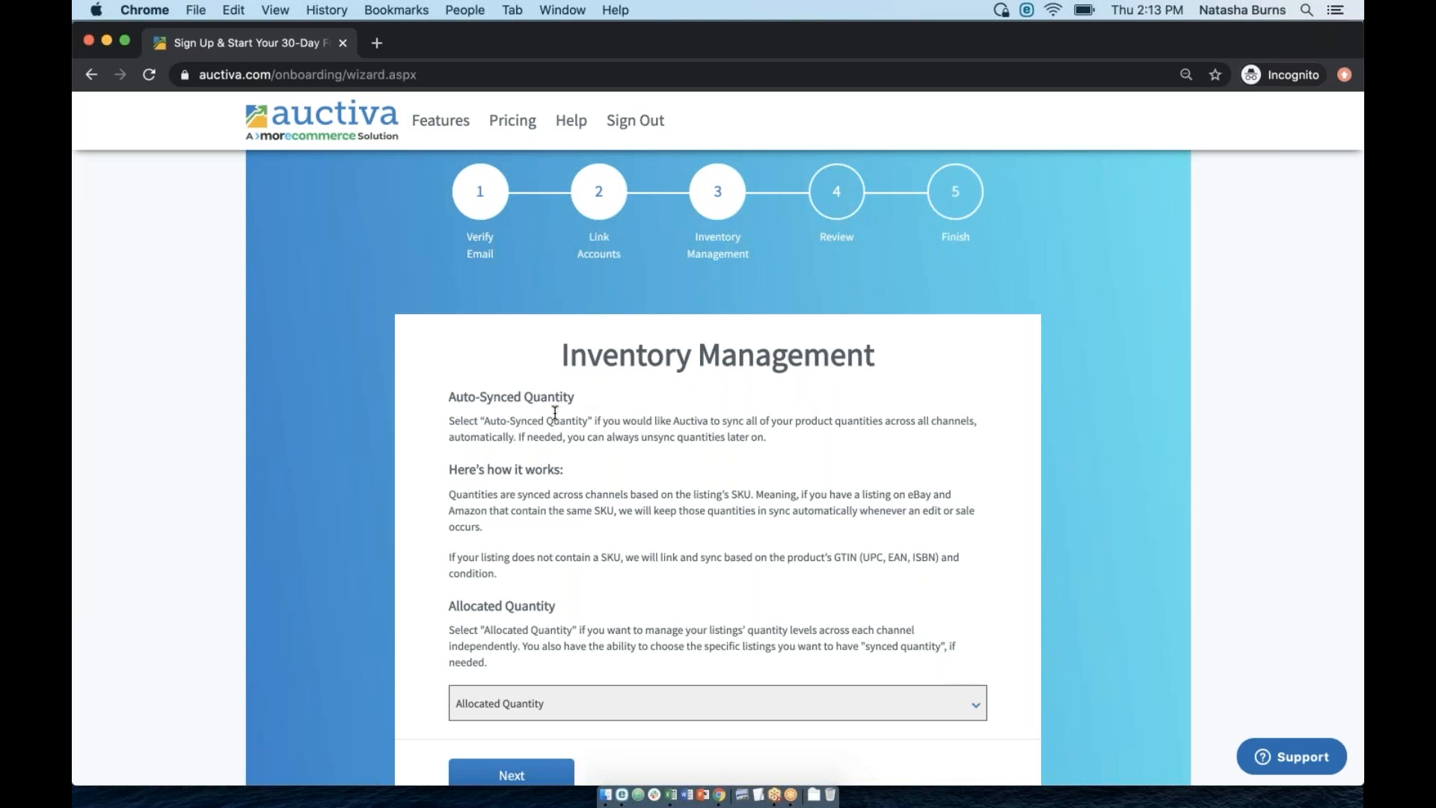
pyautogui.moveTo(582, 399); pyautogui.dragTo(448, 397)
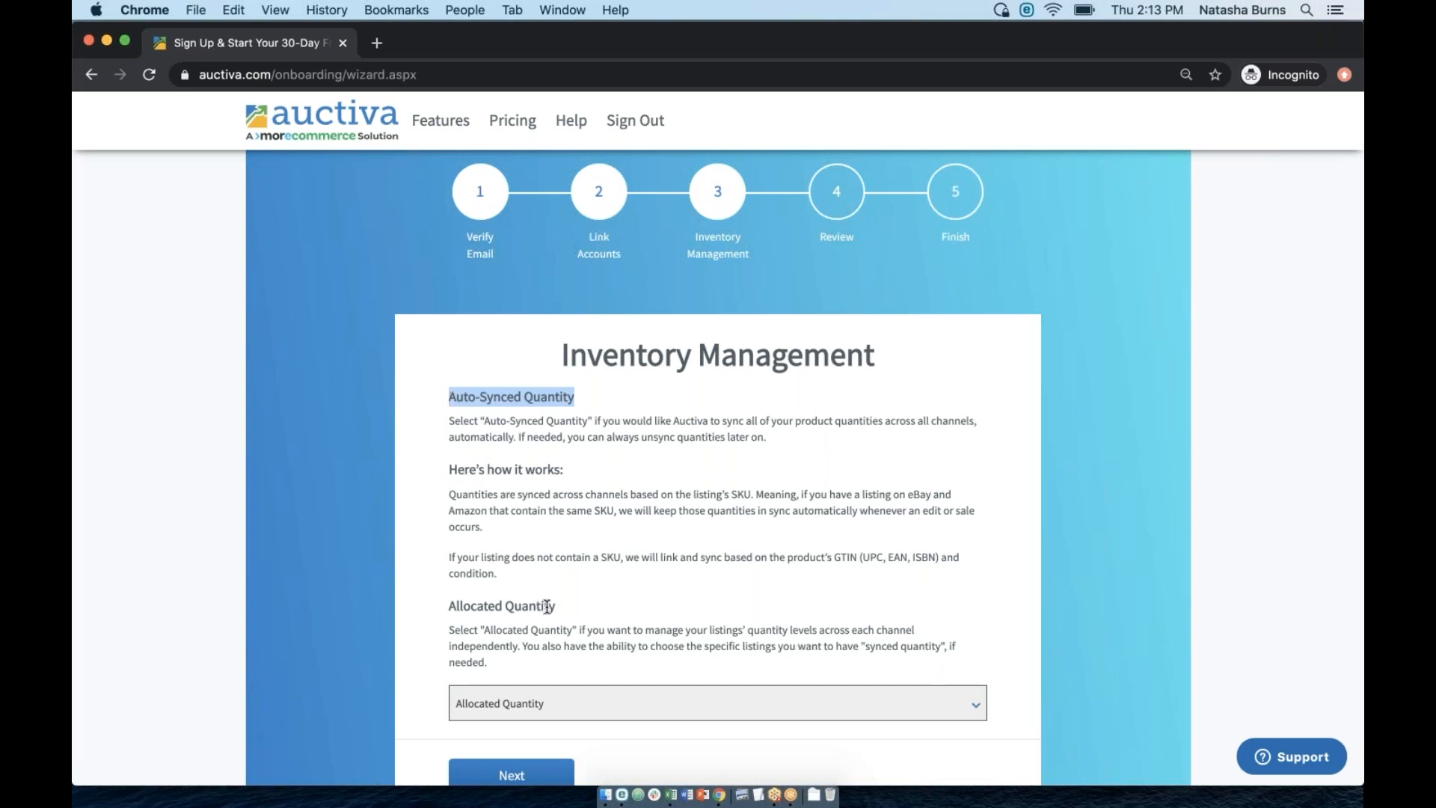
pyautogui.moveTo(557, 606); pyautogui.dragTo(447, 606)
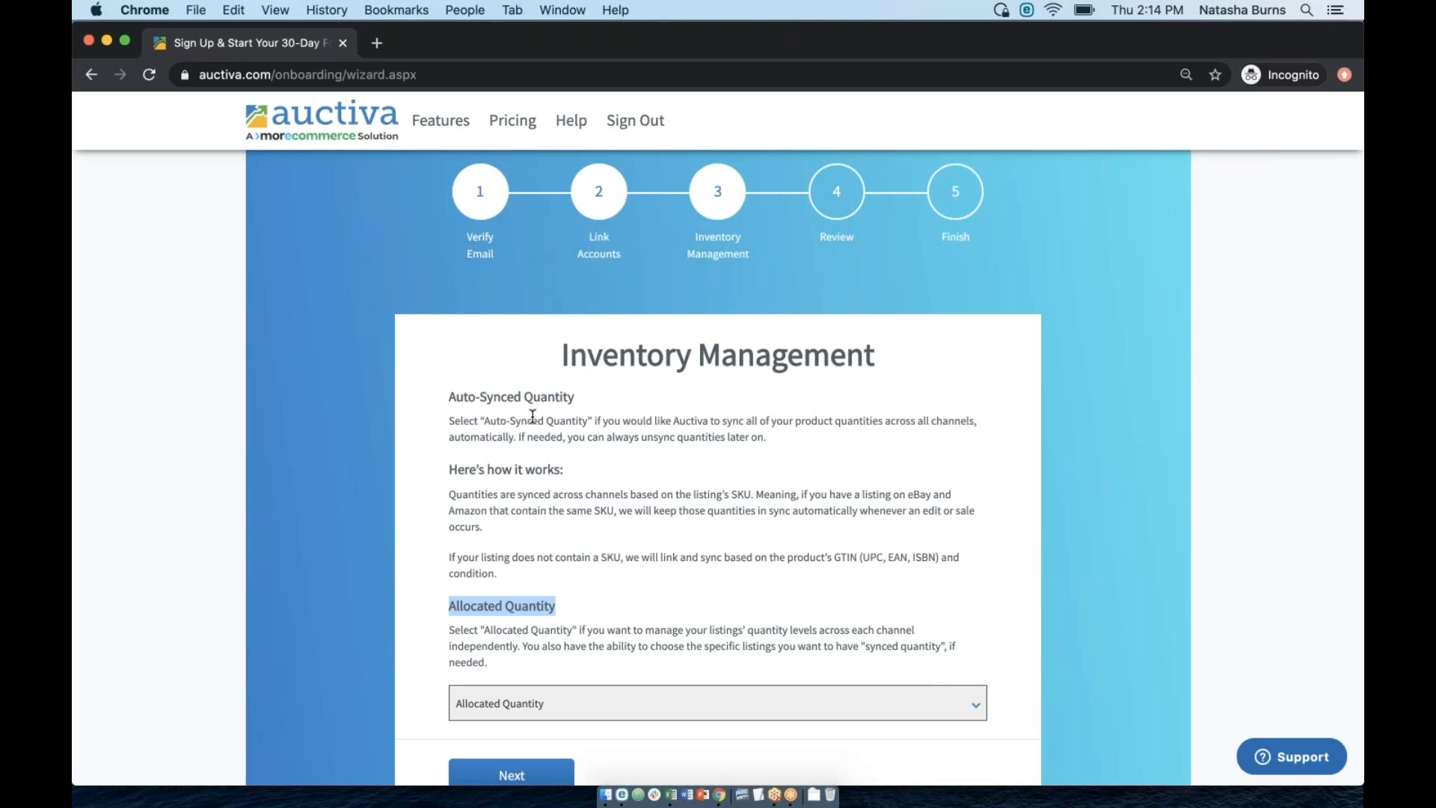
pyautogui.click(509, 602)
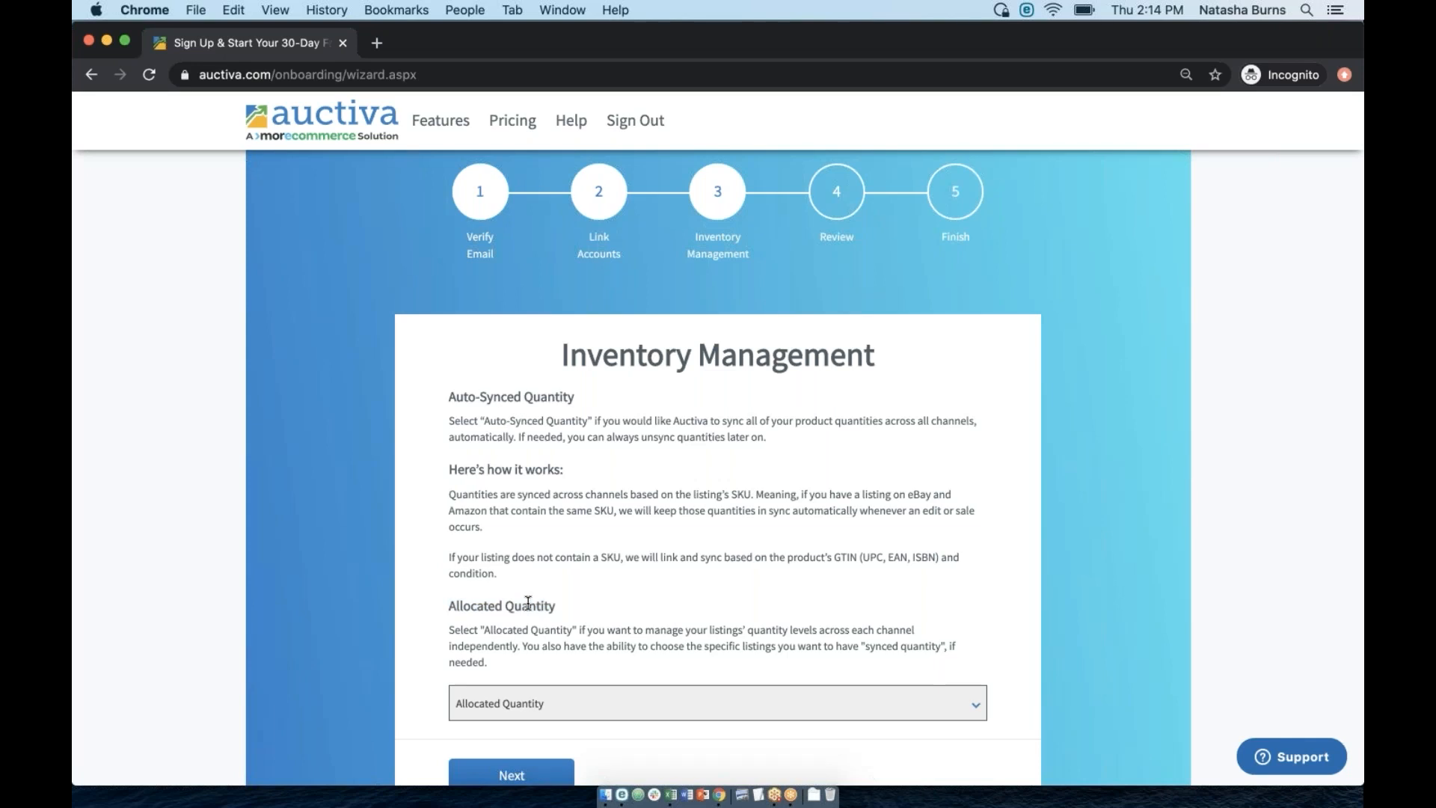
pyautogui.moveTo(557, 607); pyautogui.dragTo(476, 606)
pyautogui.click(476, 606)
pyautogui.moveTo(553, 610); pyautogui.dragTo(449, 605)
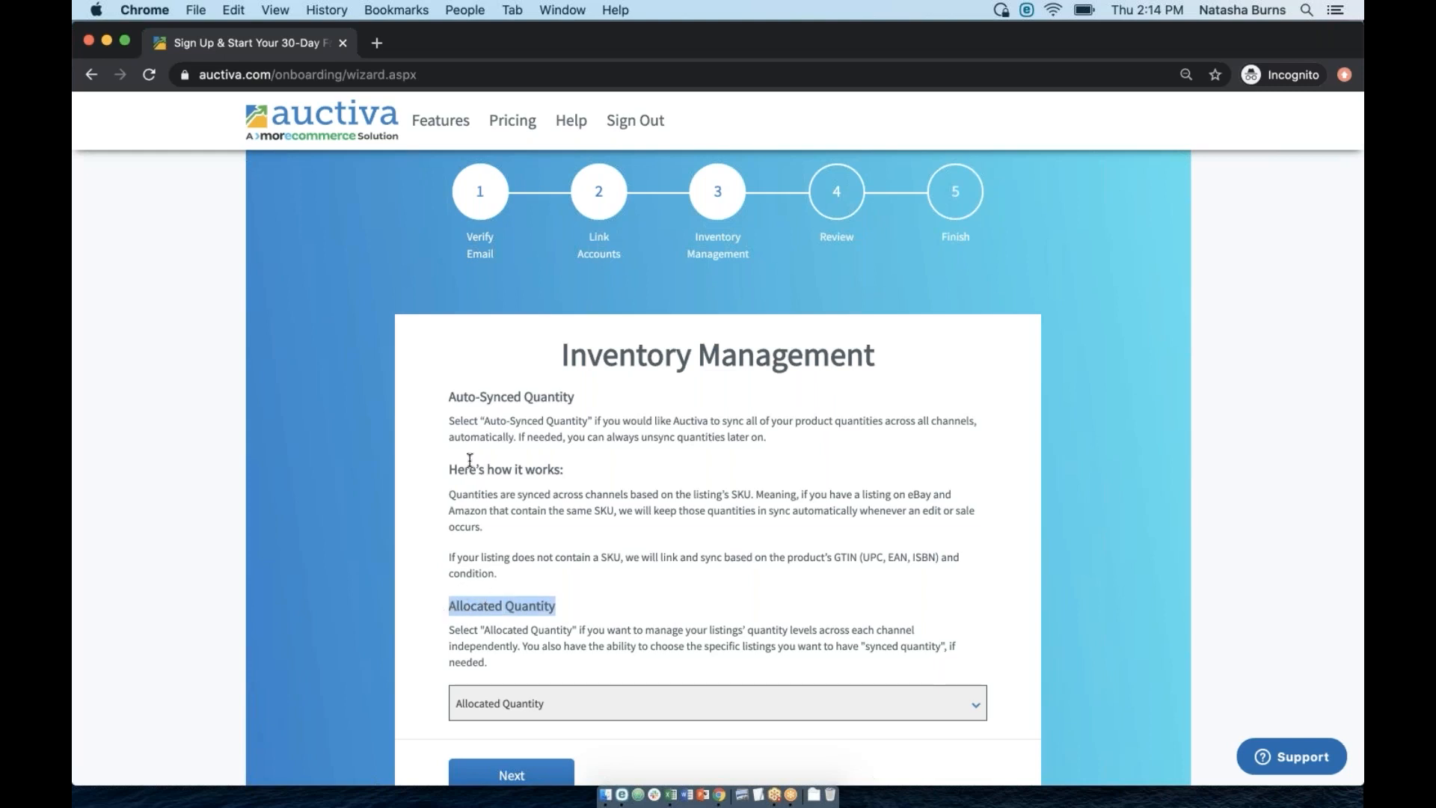
pyautogui.click(495, 402)
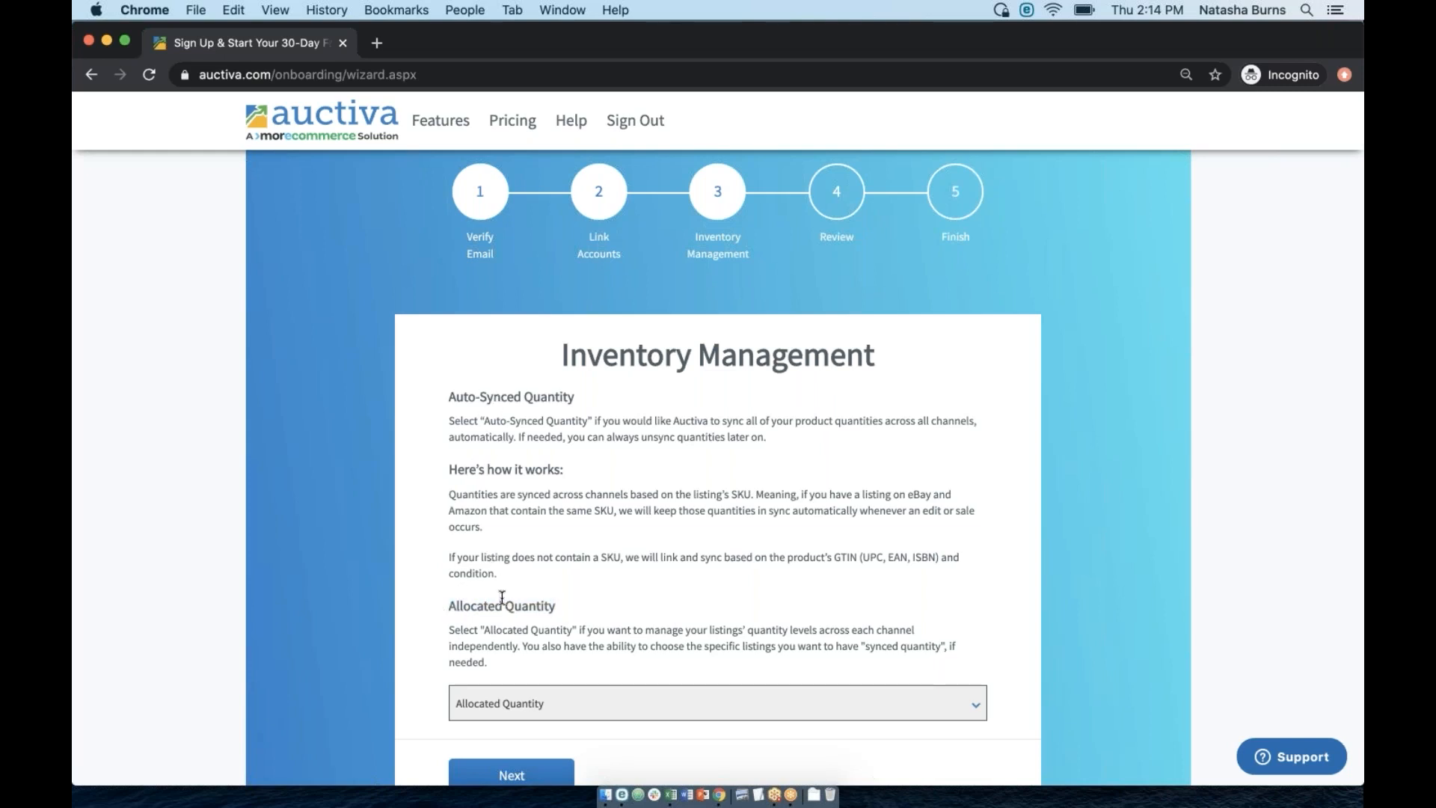
# Look over the Auto-Synced Quantity option, then bring forward the Product Catalog window listing 128 products.
pyautogui.scroll(1, 673, 340)
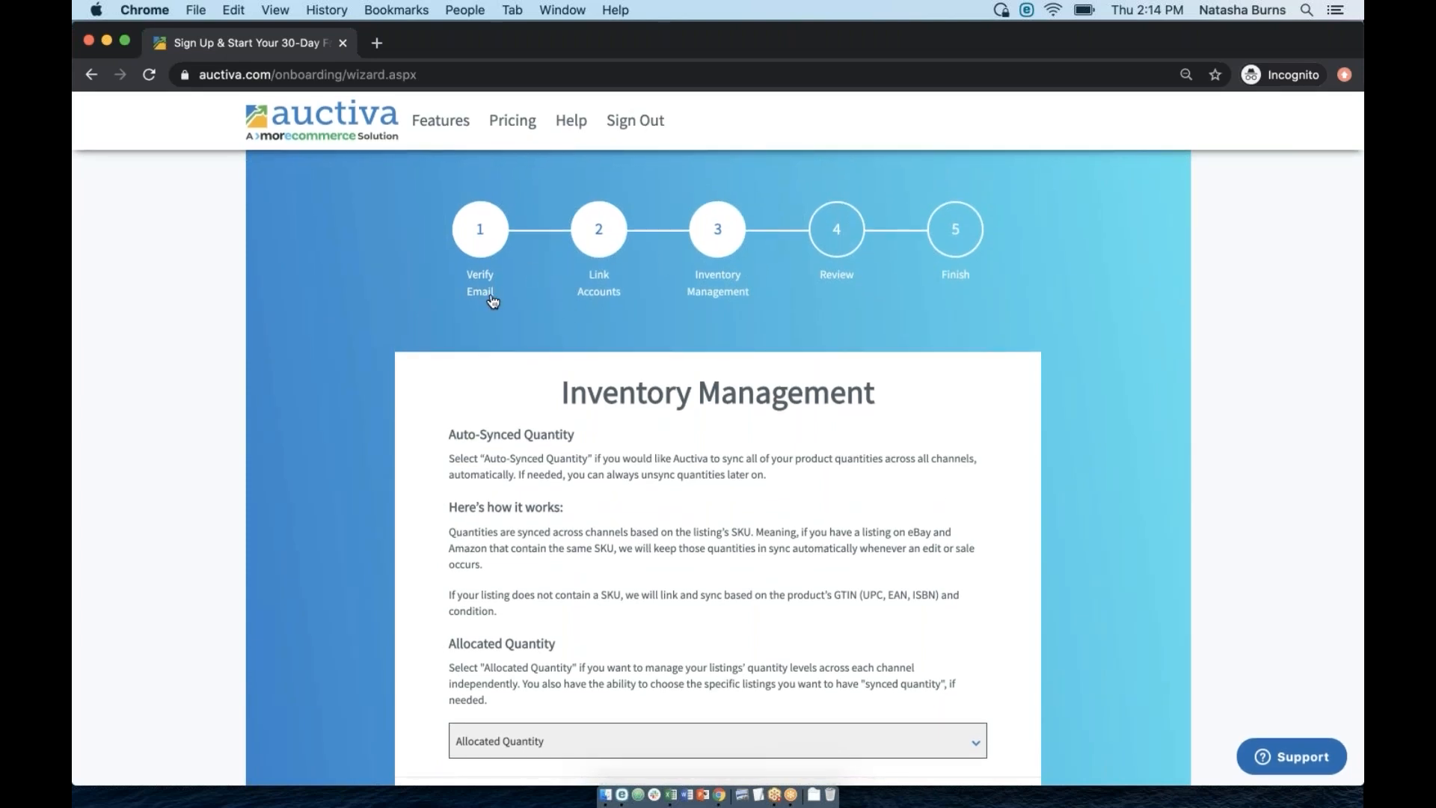
pyautogui.scroll(-1, 533, 349)
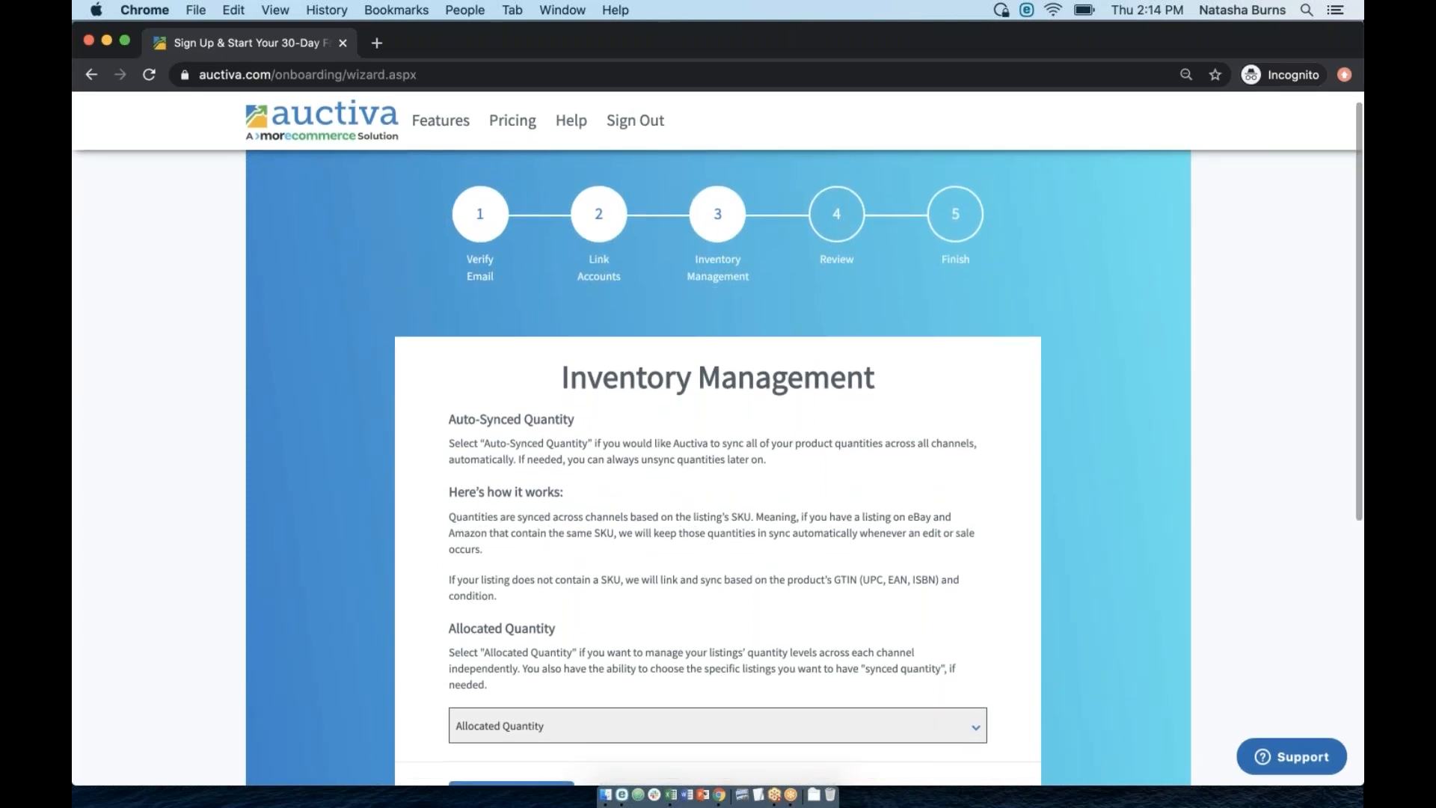
pyautogui.scroll(-3, 501, 429)
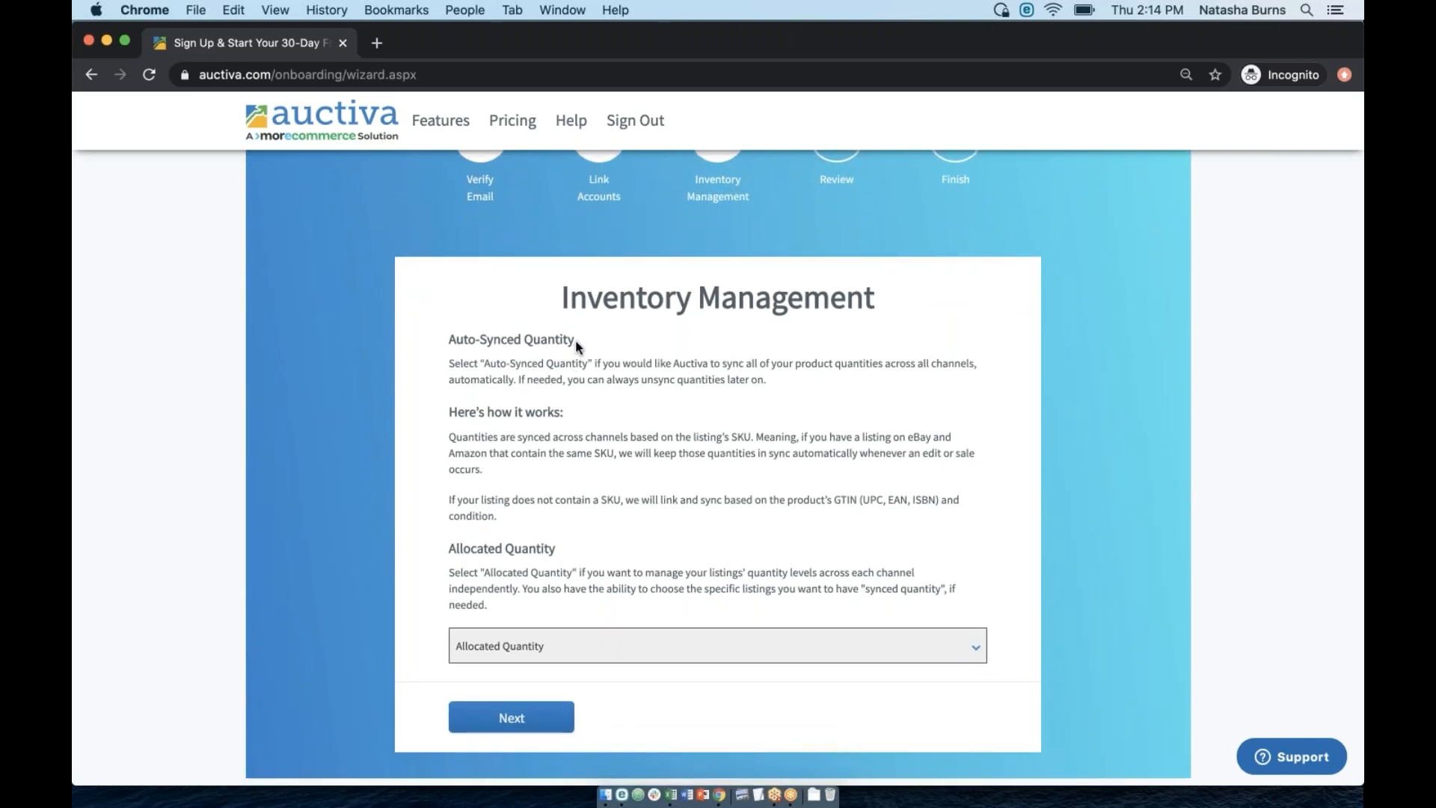
pyautogui.moveTo(575, 342); pyautogui.dragTo(447, 339)
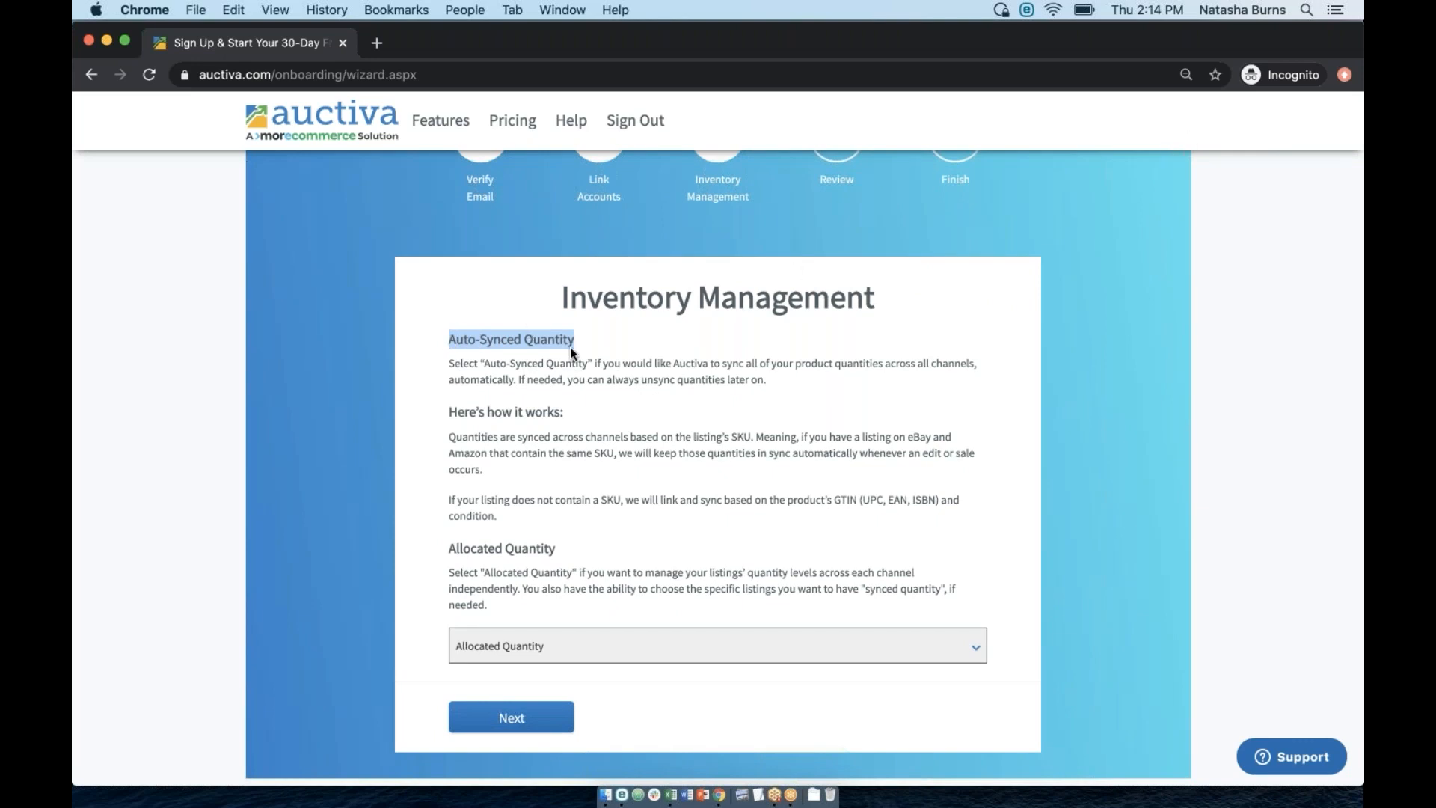
pyautogui.click(570, 347)
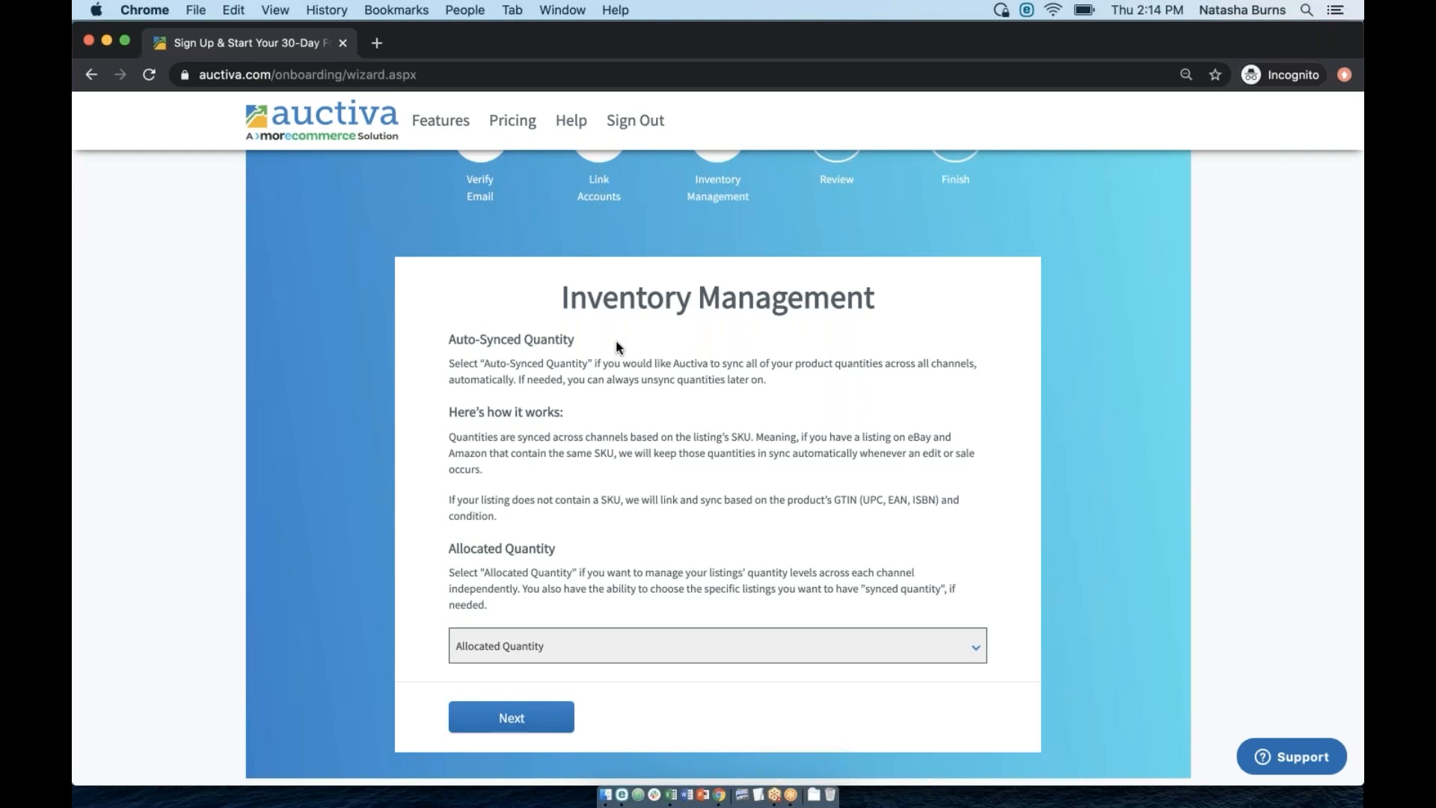
pyautogui.hotkey('ctrl', 'Up')
pyautogui.click(672, 660)
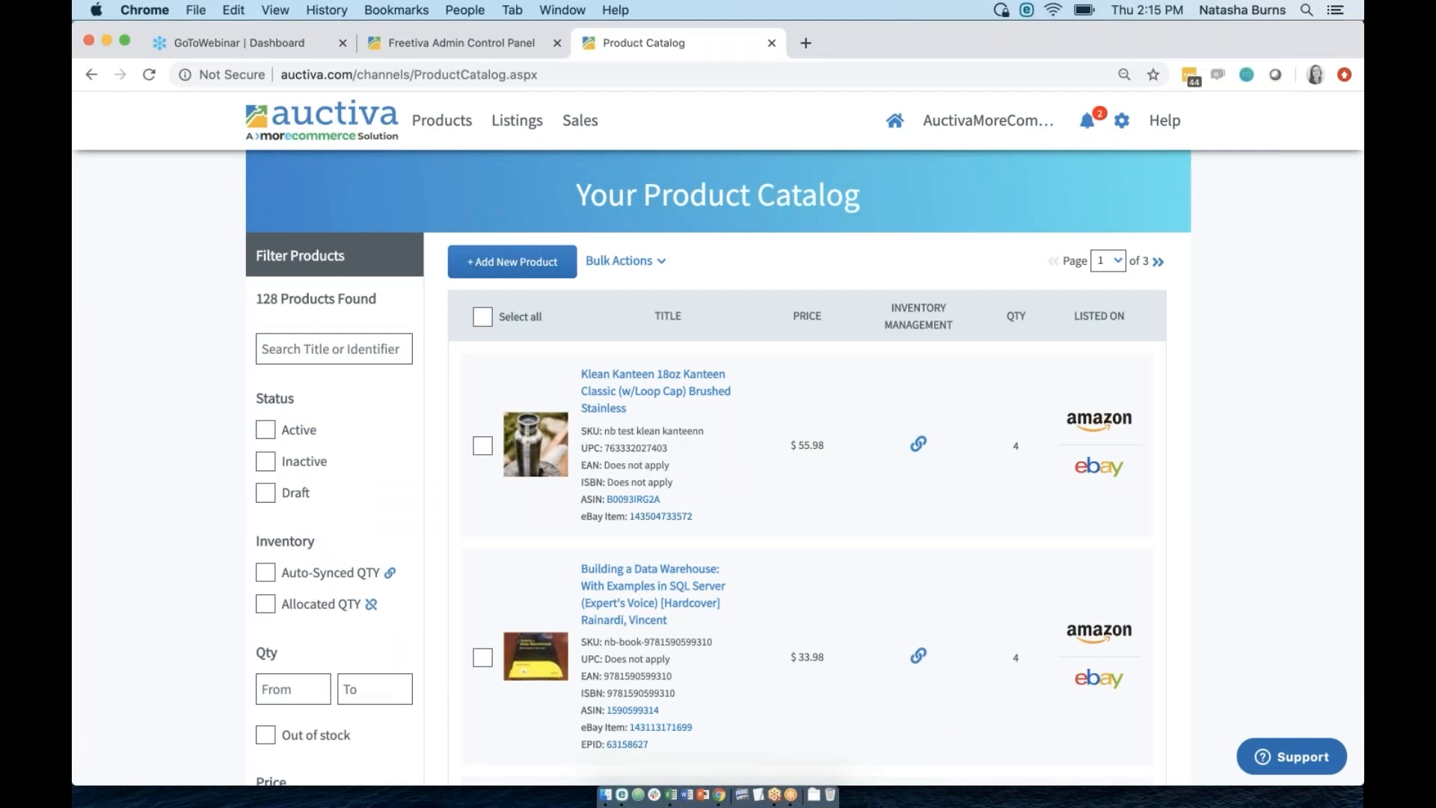
pyautogui.scroll(-5, 763, 554)
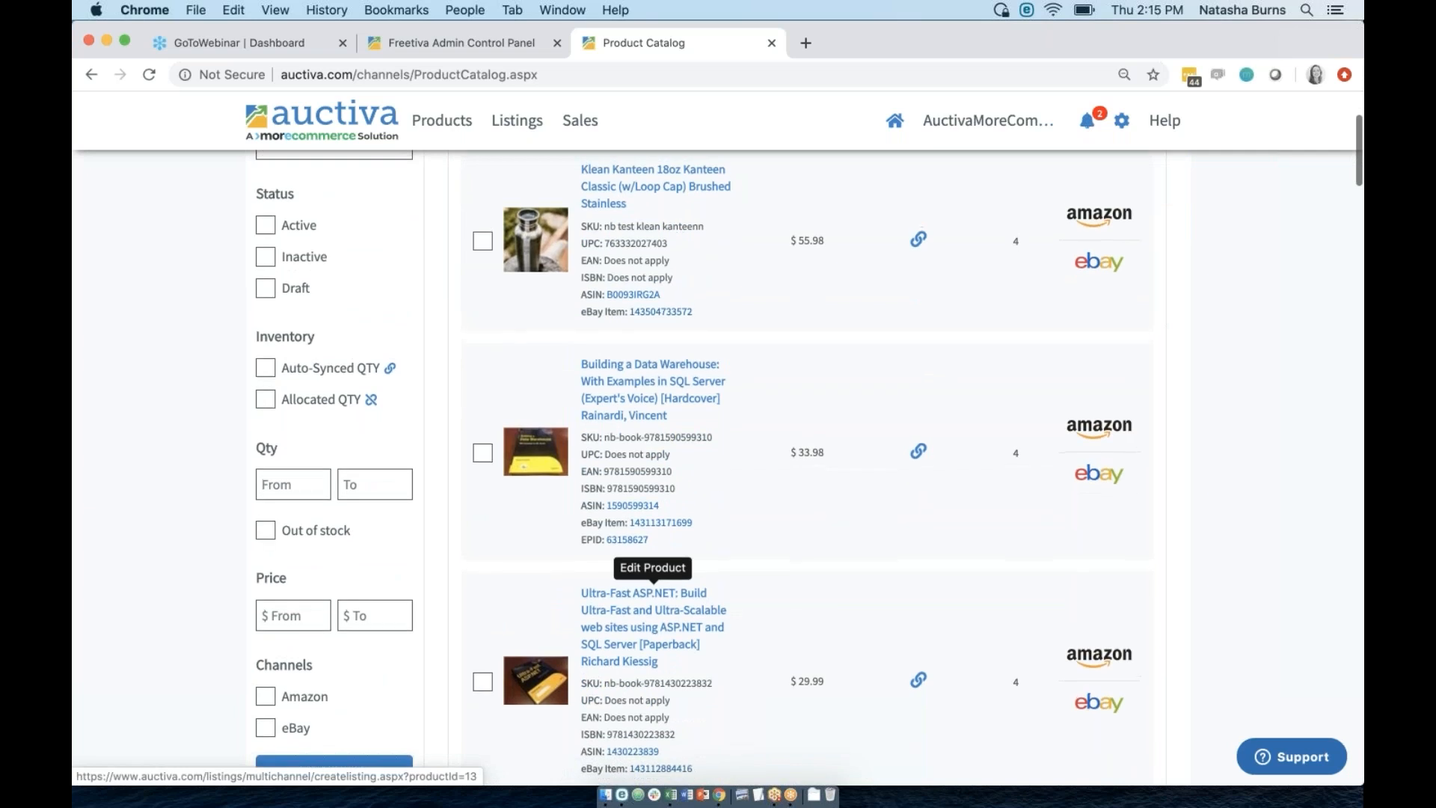
pyautogui.scroll(5, 763, 553)
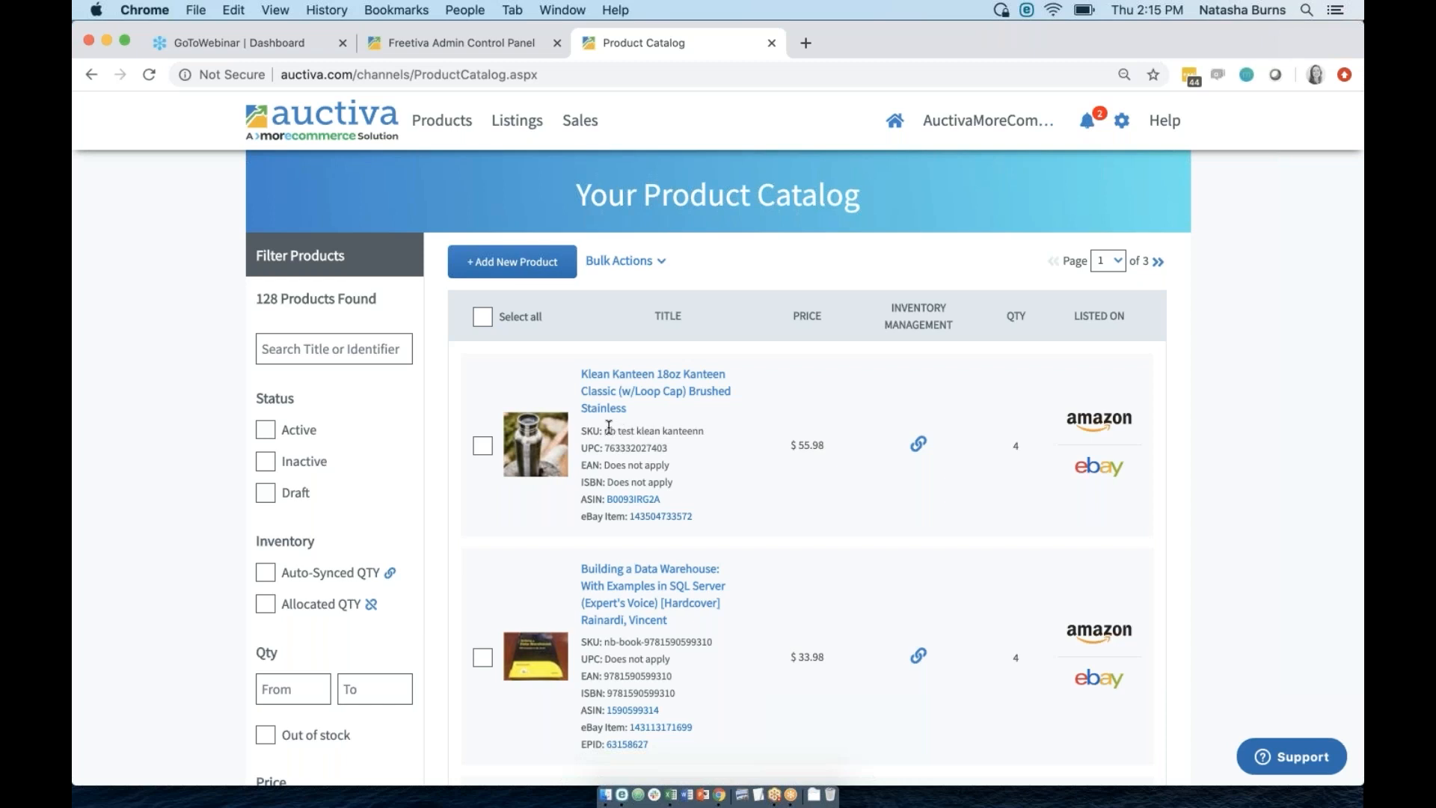
pyautogui.moveTo(604, 432)
pyautogui.mouseDown()
pyautogui.moveTo(706, 448)
pyautogui.moveTo(605, 433)
pyautogui.mouseUp()
pyautogui.click(707, 442)
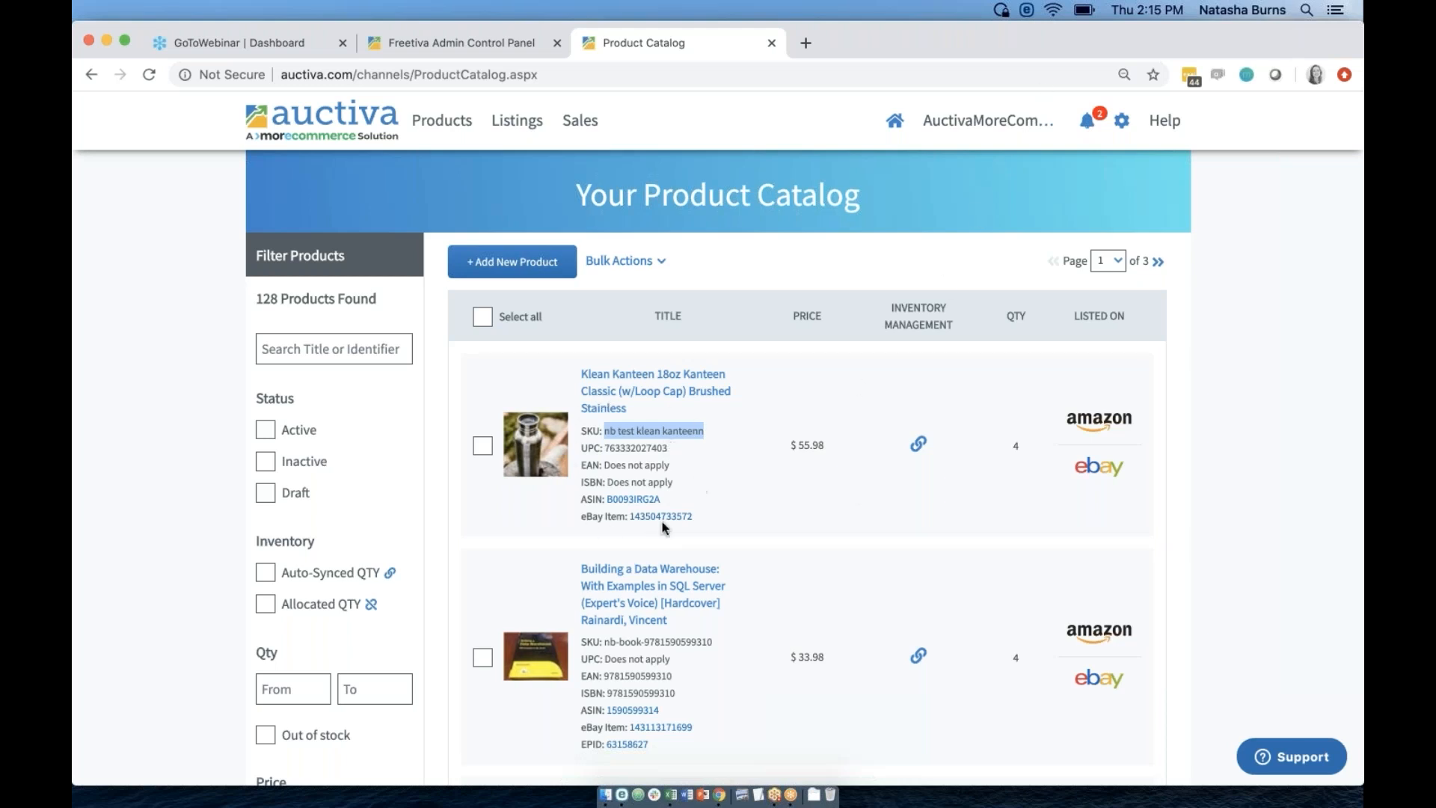
pyautogui.scroll(-10, 851, 526)
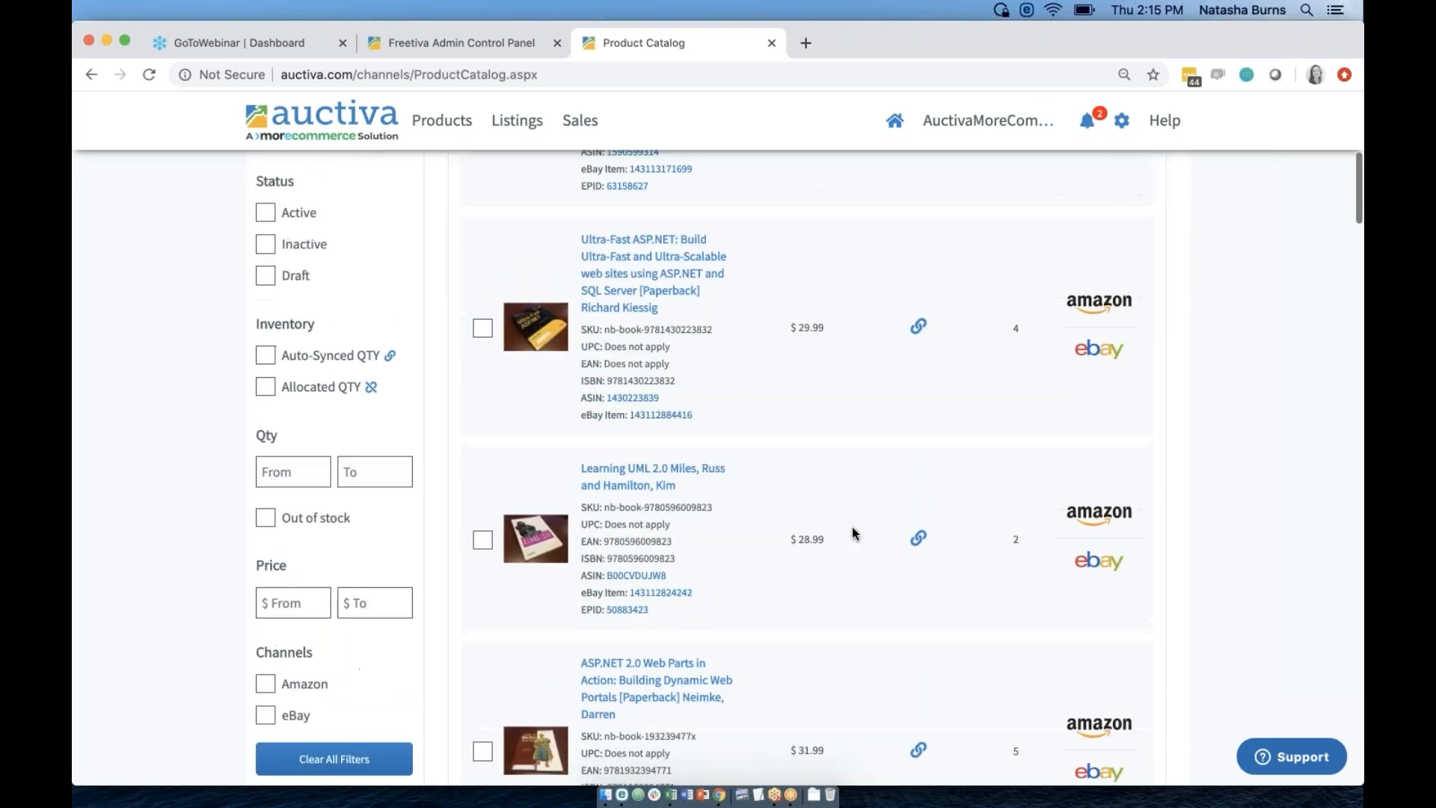
pyautogui.scroll(-5, 851, 527)
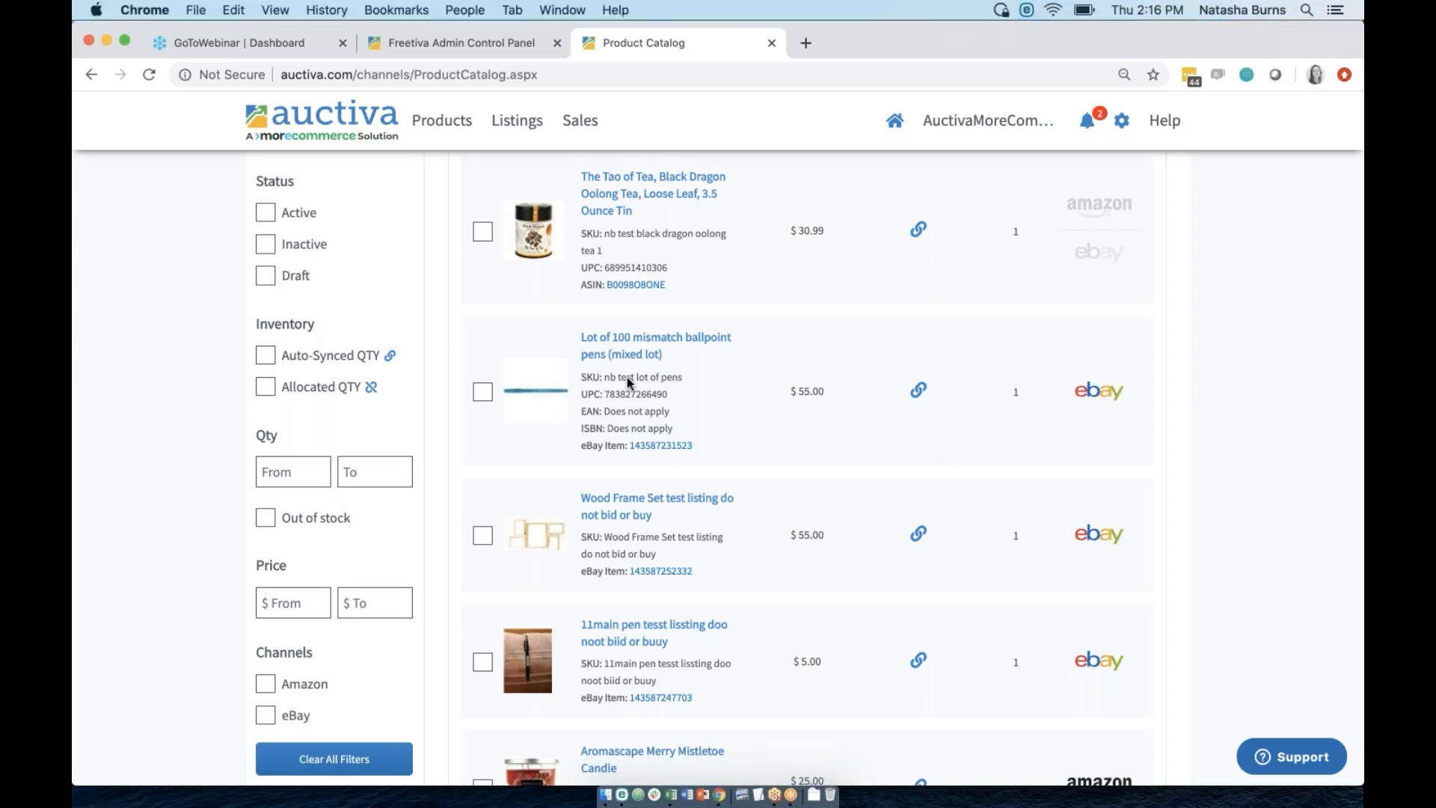
pyautogui.moveTo(606, 376); pyautogui.dragTo(679, 376)
pyautogui.click(679, 376)
# Switch between the Inventory Management wizard and Product Catalog windows, ending on the wizard.
pyautogui.hotkey('ctrl', 'Up')
pyautogui.click(649, 585)
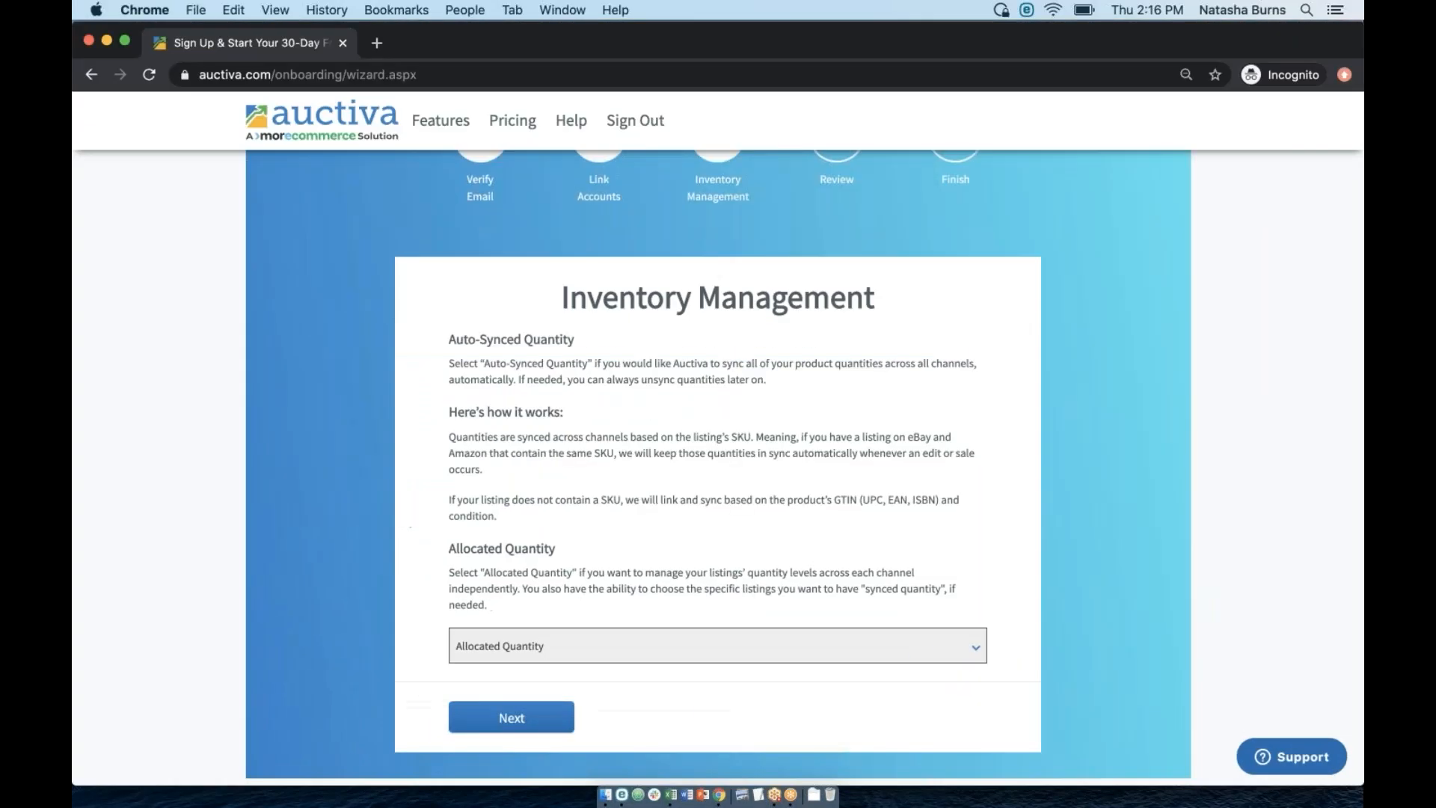
pyautogui.moveTo(576, 342); pyautogui.dragTo(467, 341)
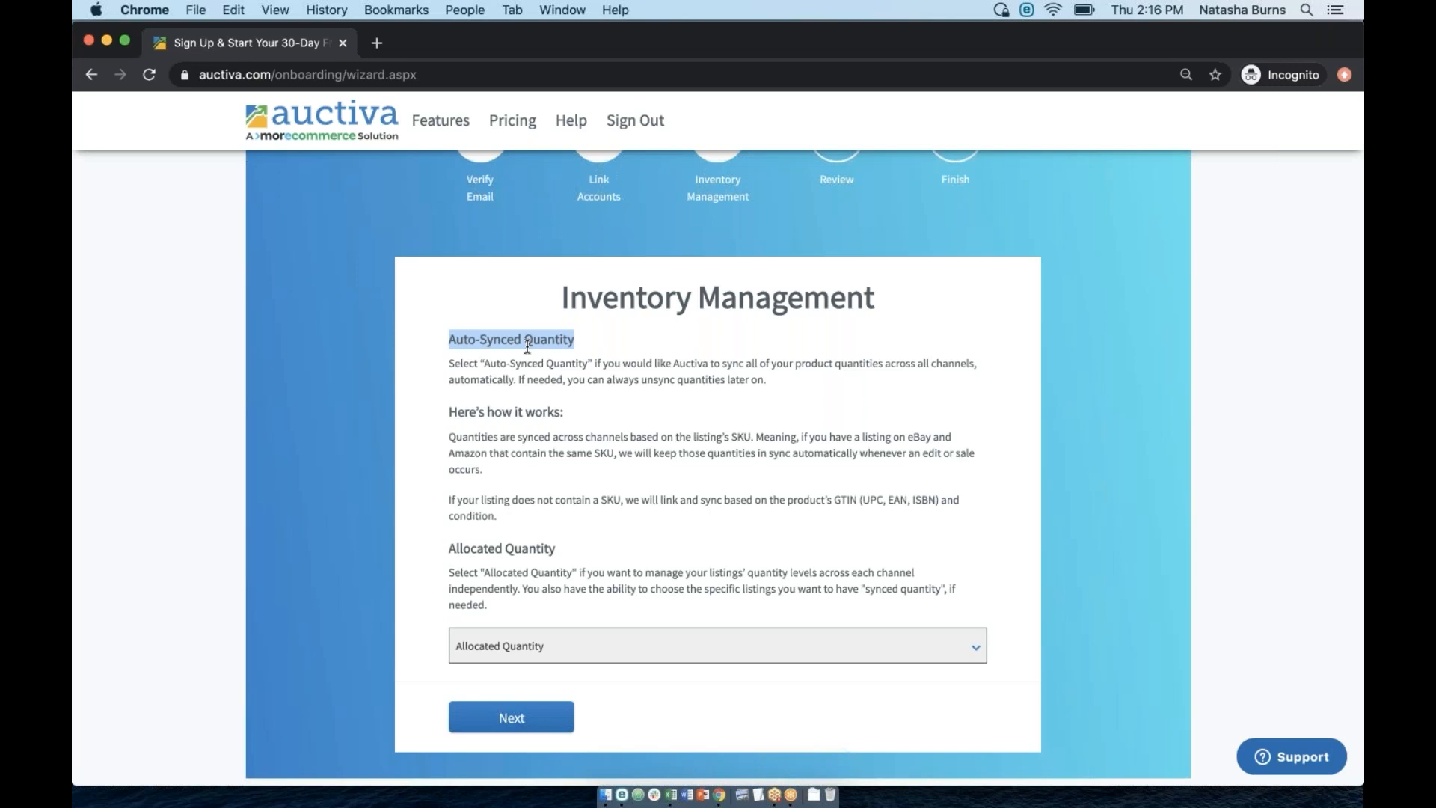
pyautogui.hotkey('ctrl', 'Up')
pyautogui.click(734, 621)
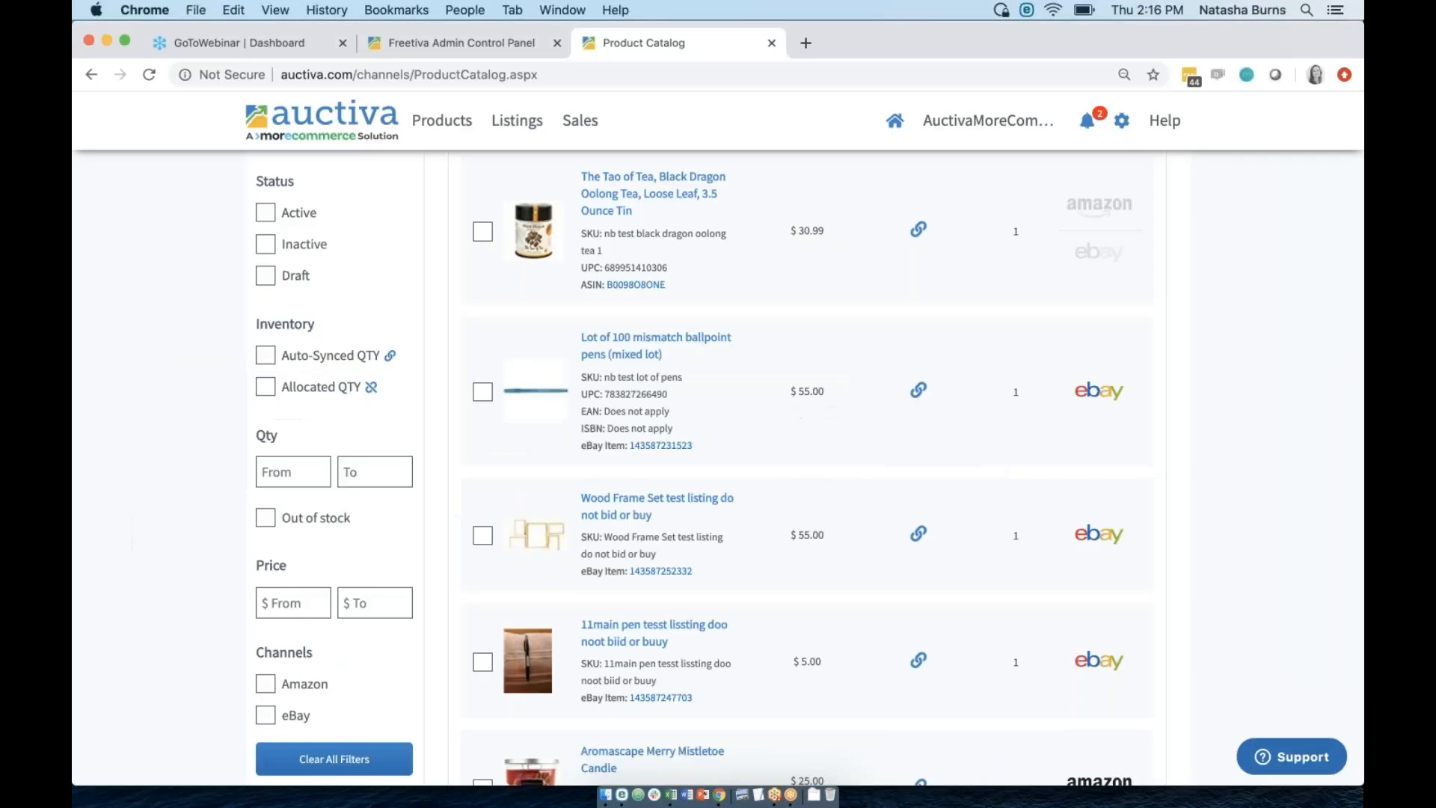
pyautogui.scroll(10, 717, 468)
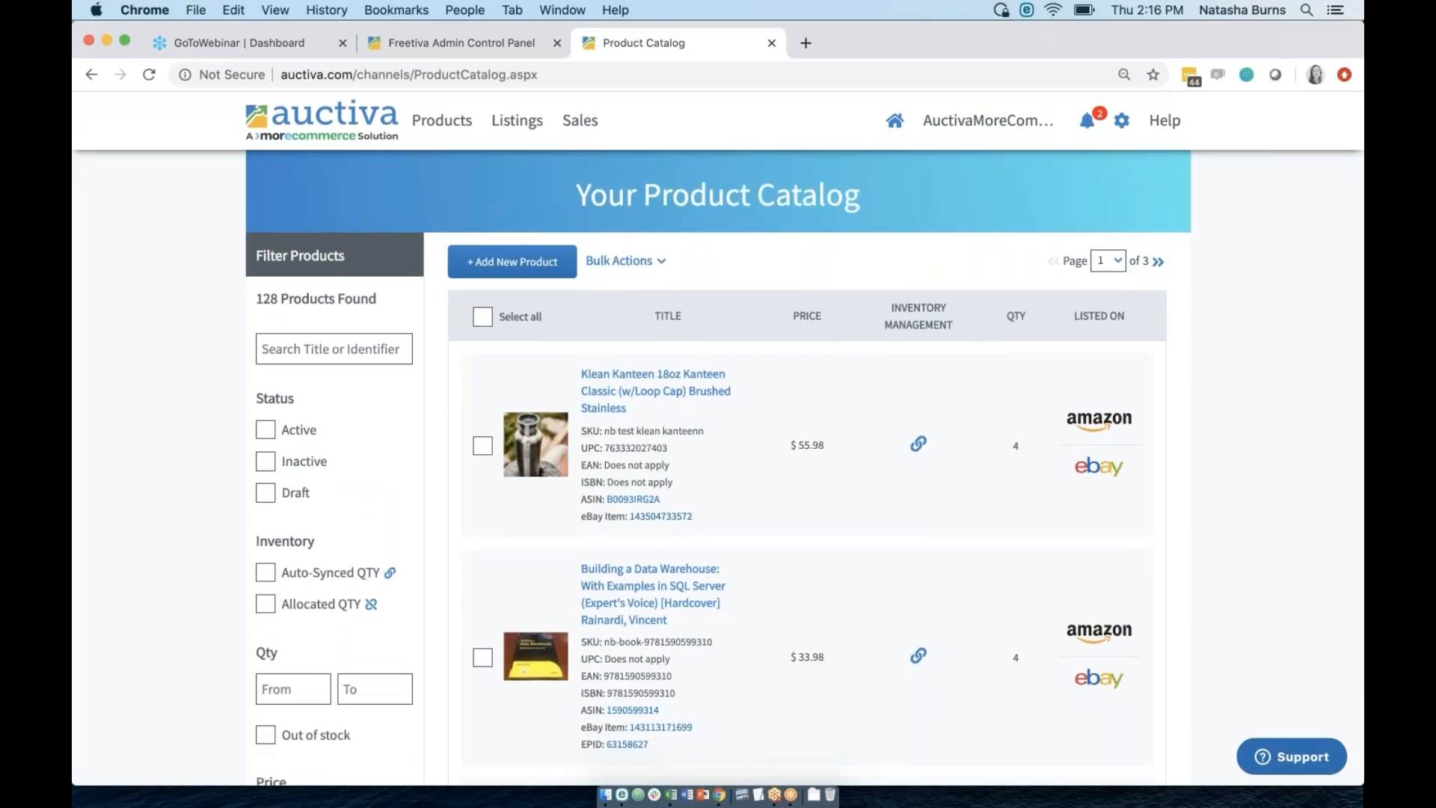
pyautogui.scroll(-3, 718, 469)
pyautogui.scroll(3, 717, 468)
pyautogui.hotkey('ctrl', 'Up')
pyautogui.click(481, 625)
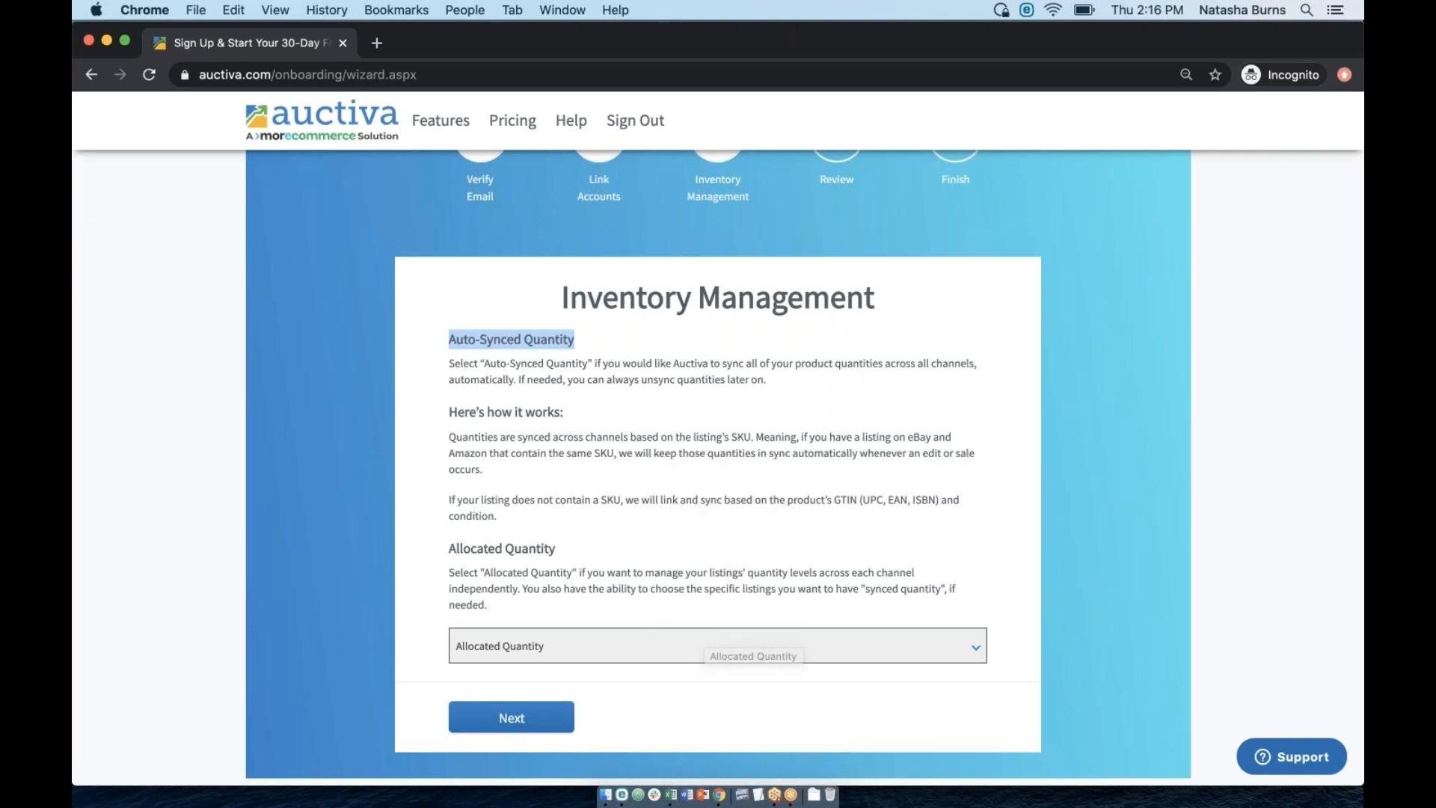
# Move through wizard steps 2 and 3 to reach step 4, Review & Confirm.
pyautogui.scroll(3, 748, 481)
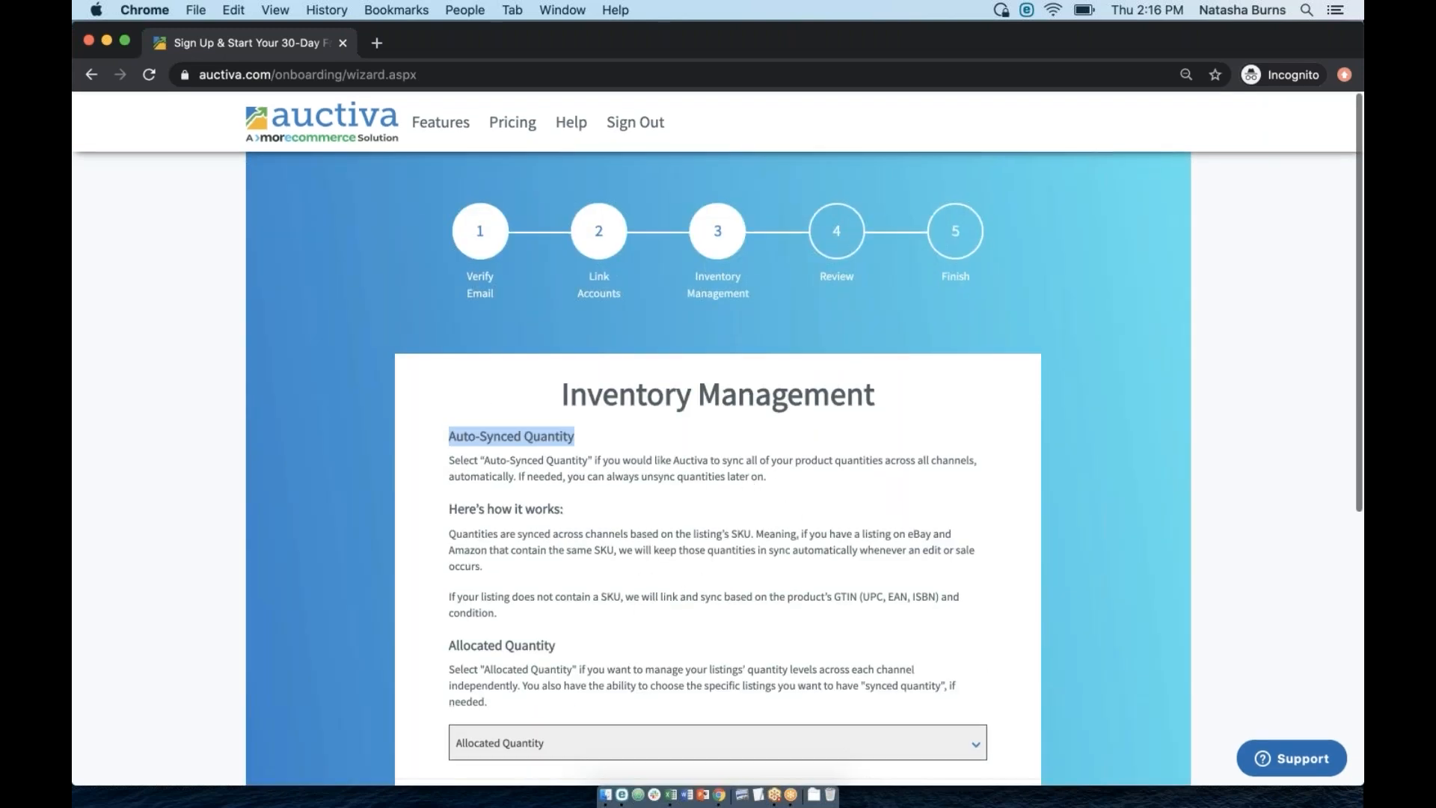
pyautogui.click(595, 231)
pyautogui.click(712, 280)
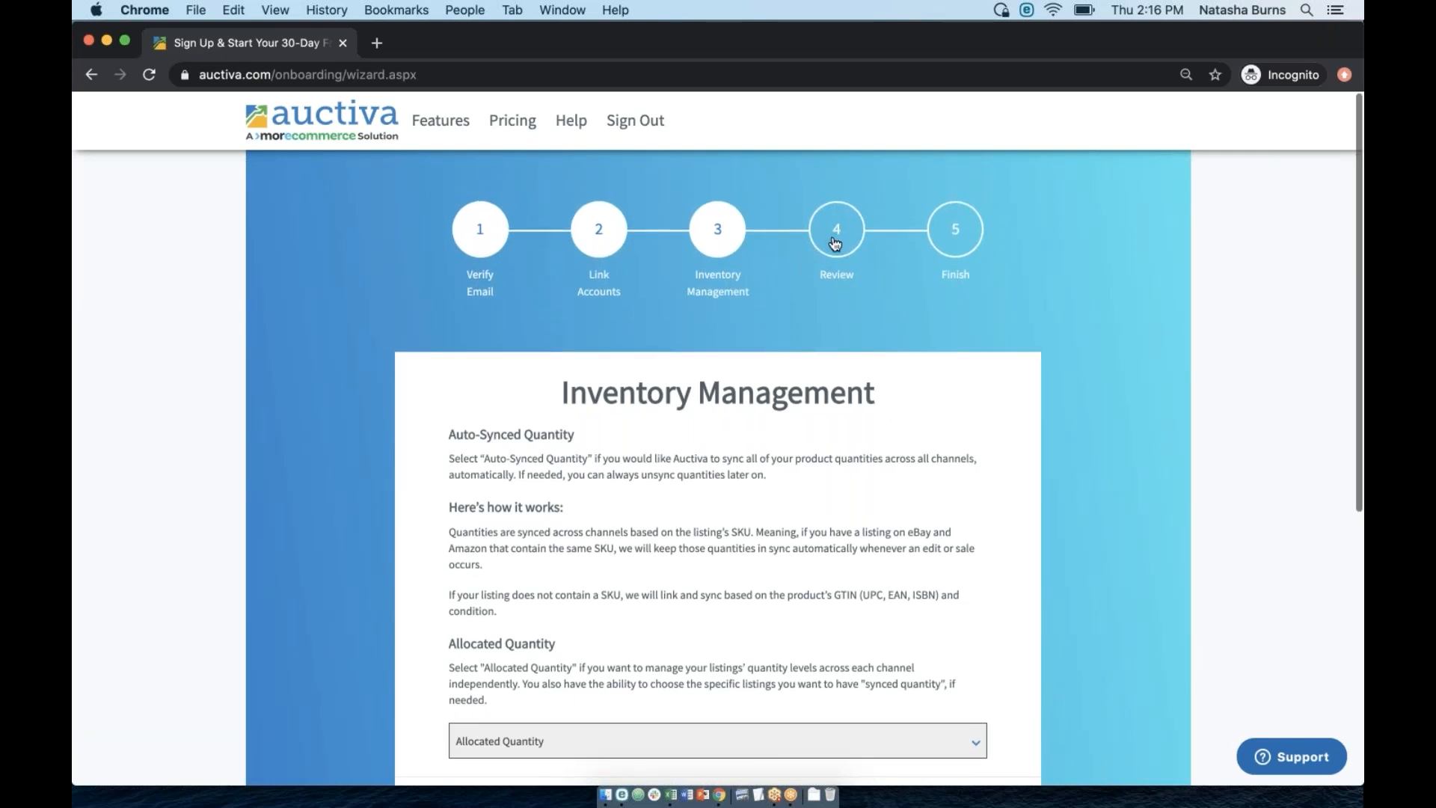
pyautogui.click(836, 241)
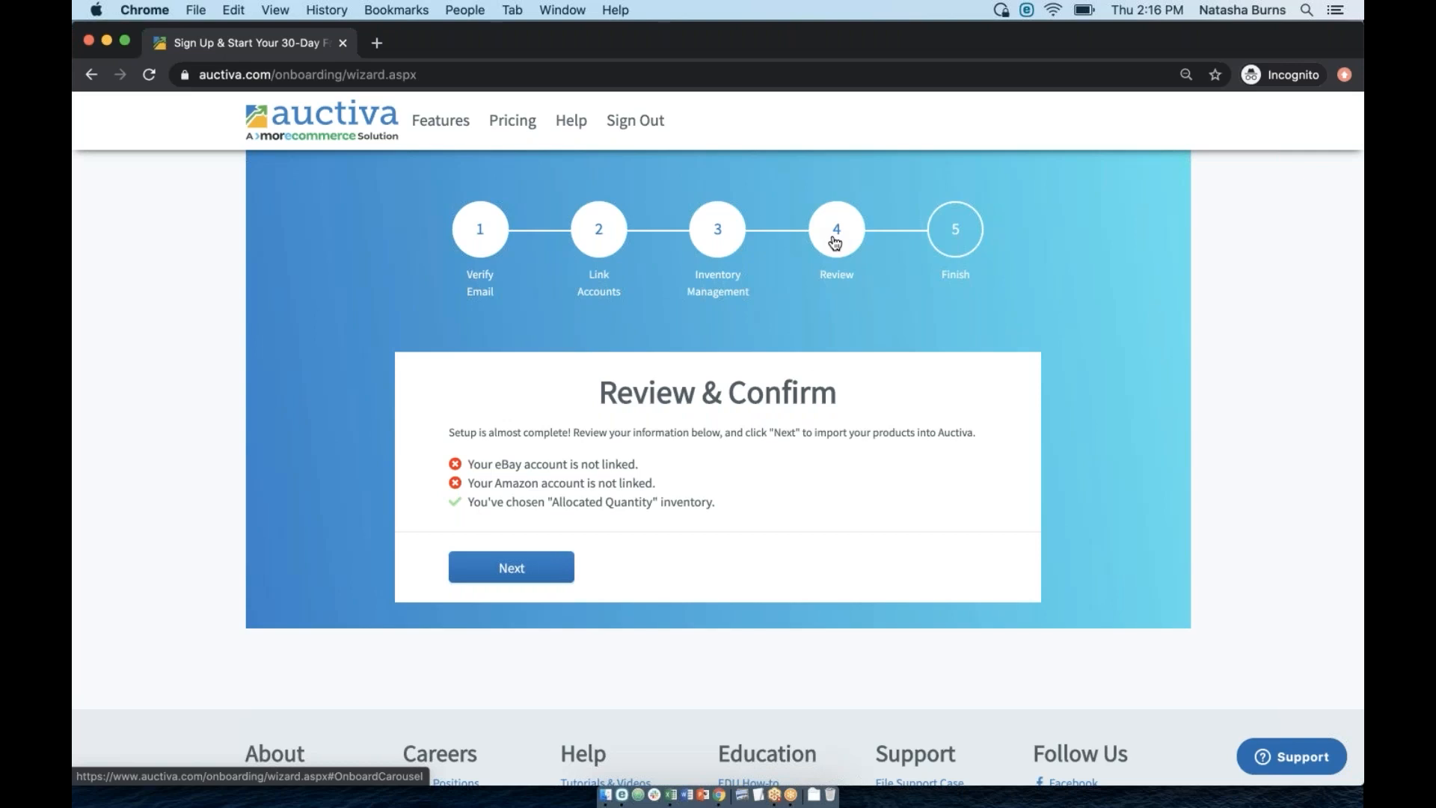
# Check the unlinked eBay/Amazon notes and Allocated Quantity confirmation, then return to the Product Catalog window.
pyautogui.moveTo(657, 484); pyautogui.dragTo(469, 464)
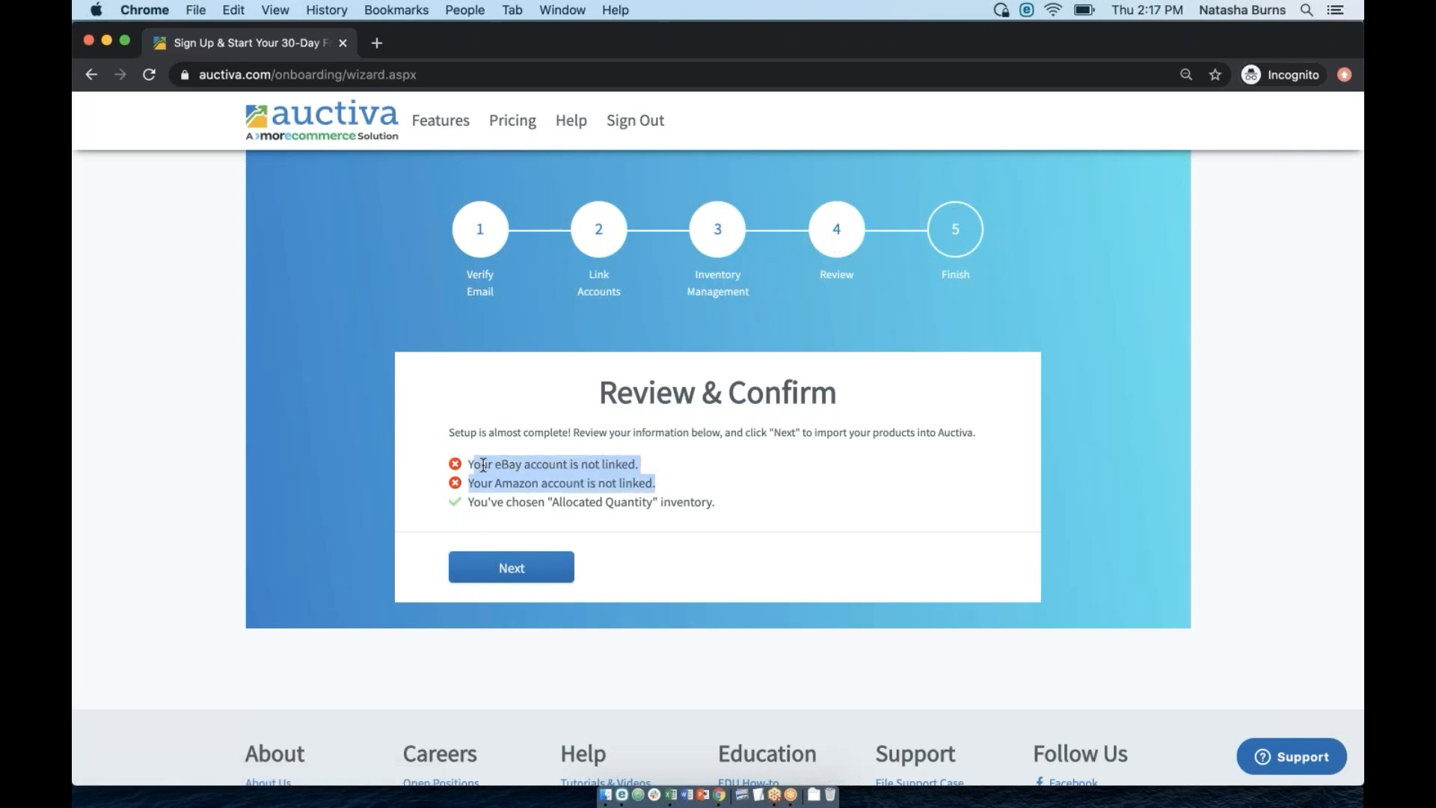
pyautogui.click(534, 500)
pyautogui.moveTo(713, 502); pyautogui.dragTo(518, 498)
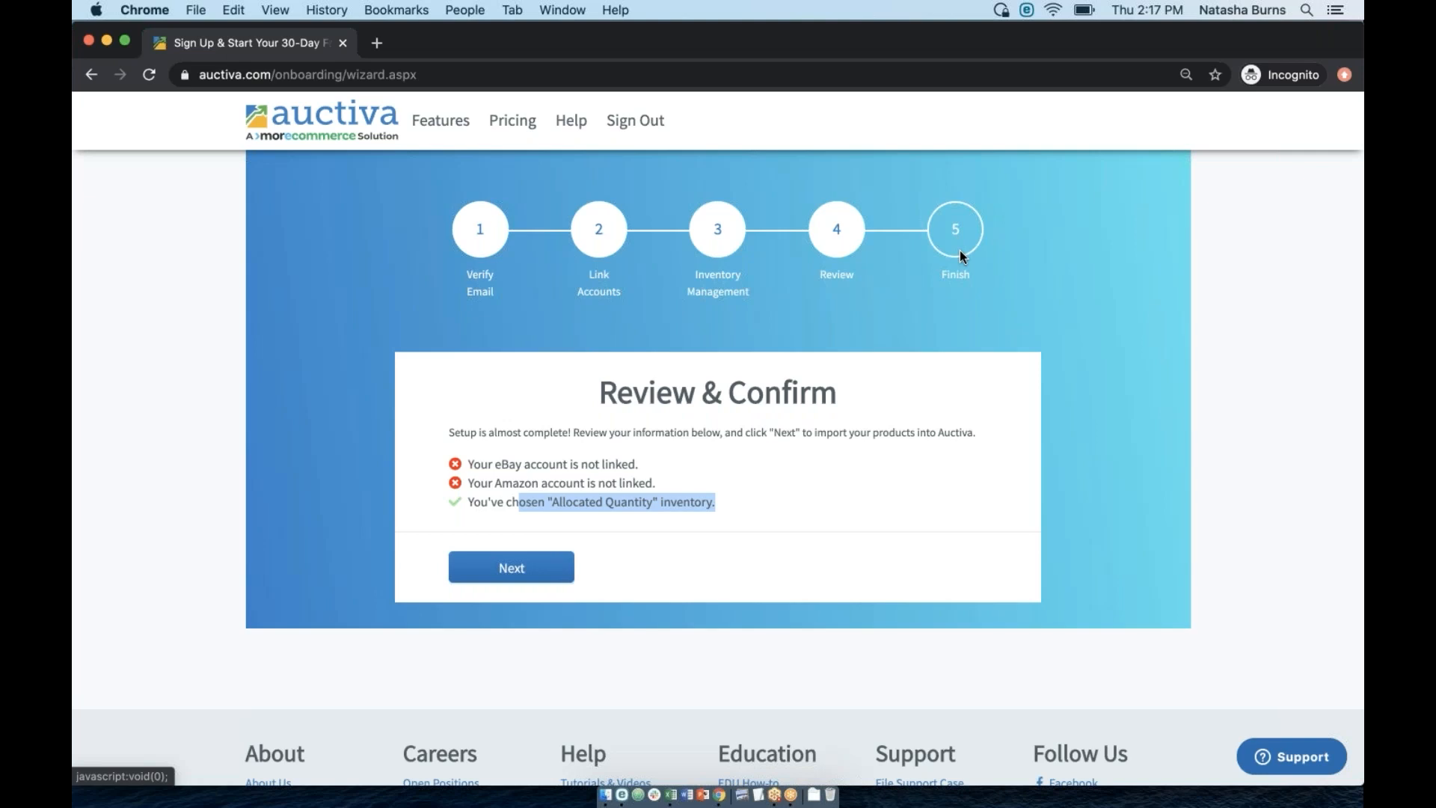
pyautogui.hotkey('ctrl', 'Up')
pyautogui.click(940, 603)
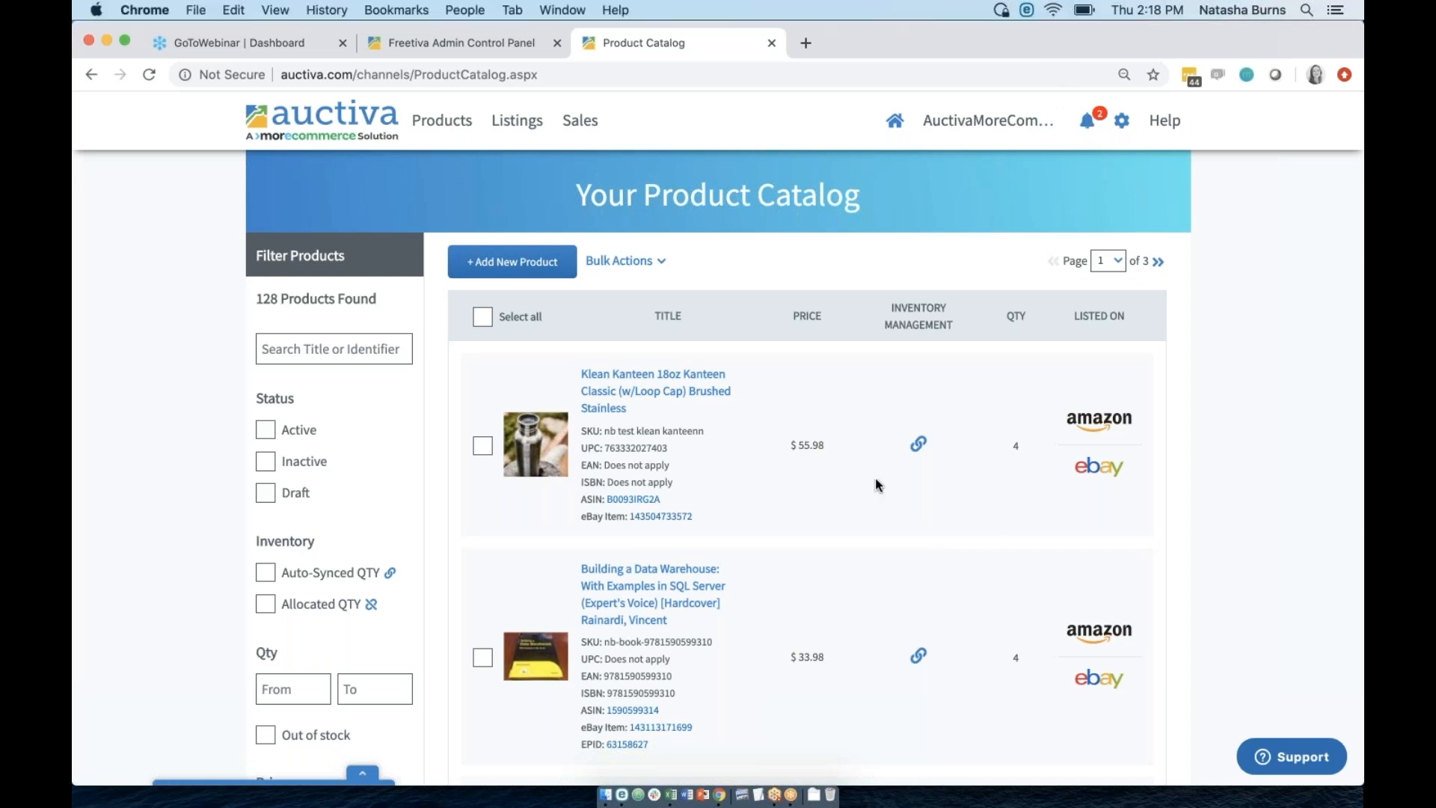
# Open the Klean Kanteen product's Amazon page and its $55.98 eBay listing in separate tabs.
pyautogui.click(635, 501)
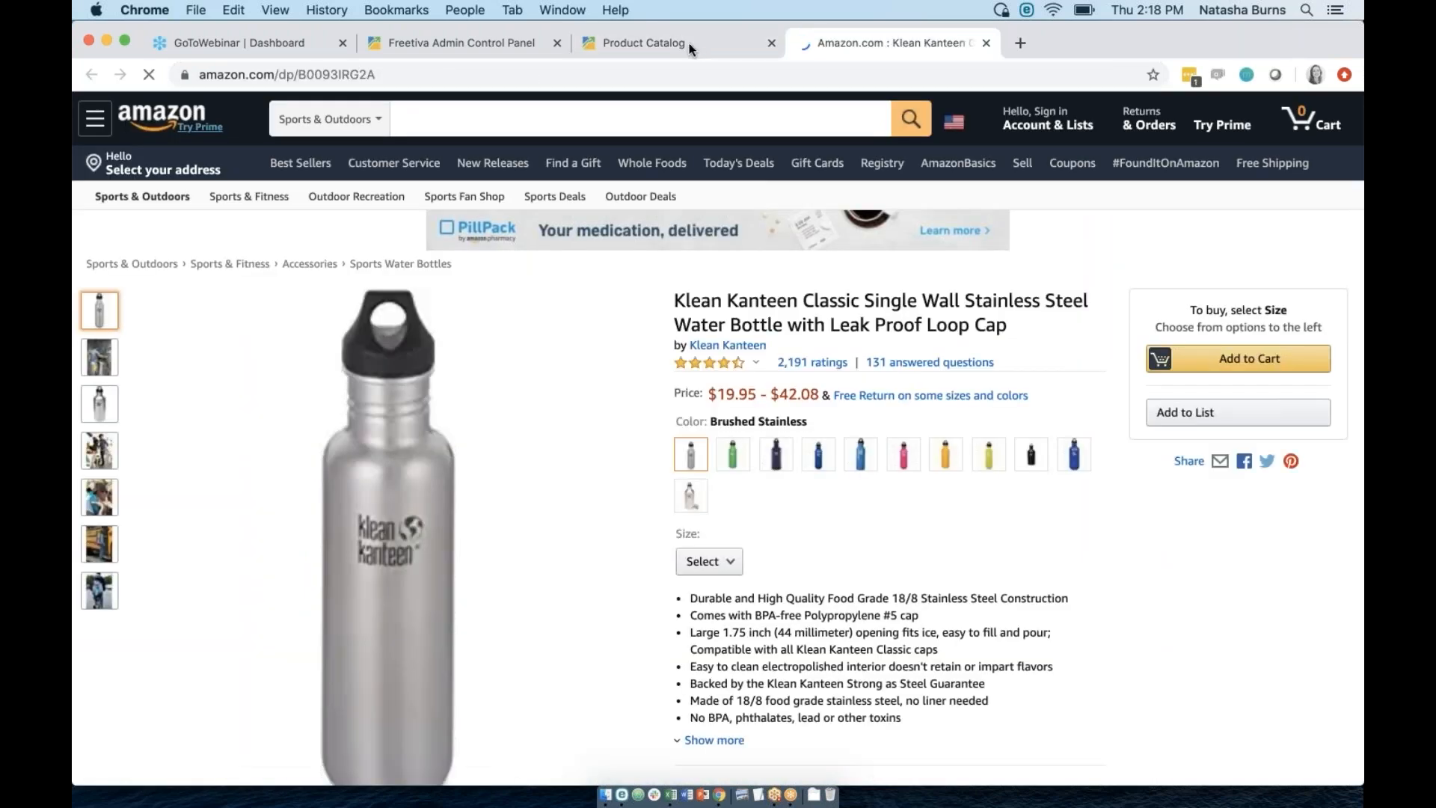
pyautogui.click(688, 43)
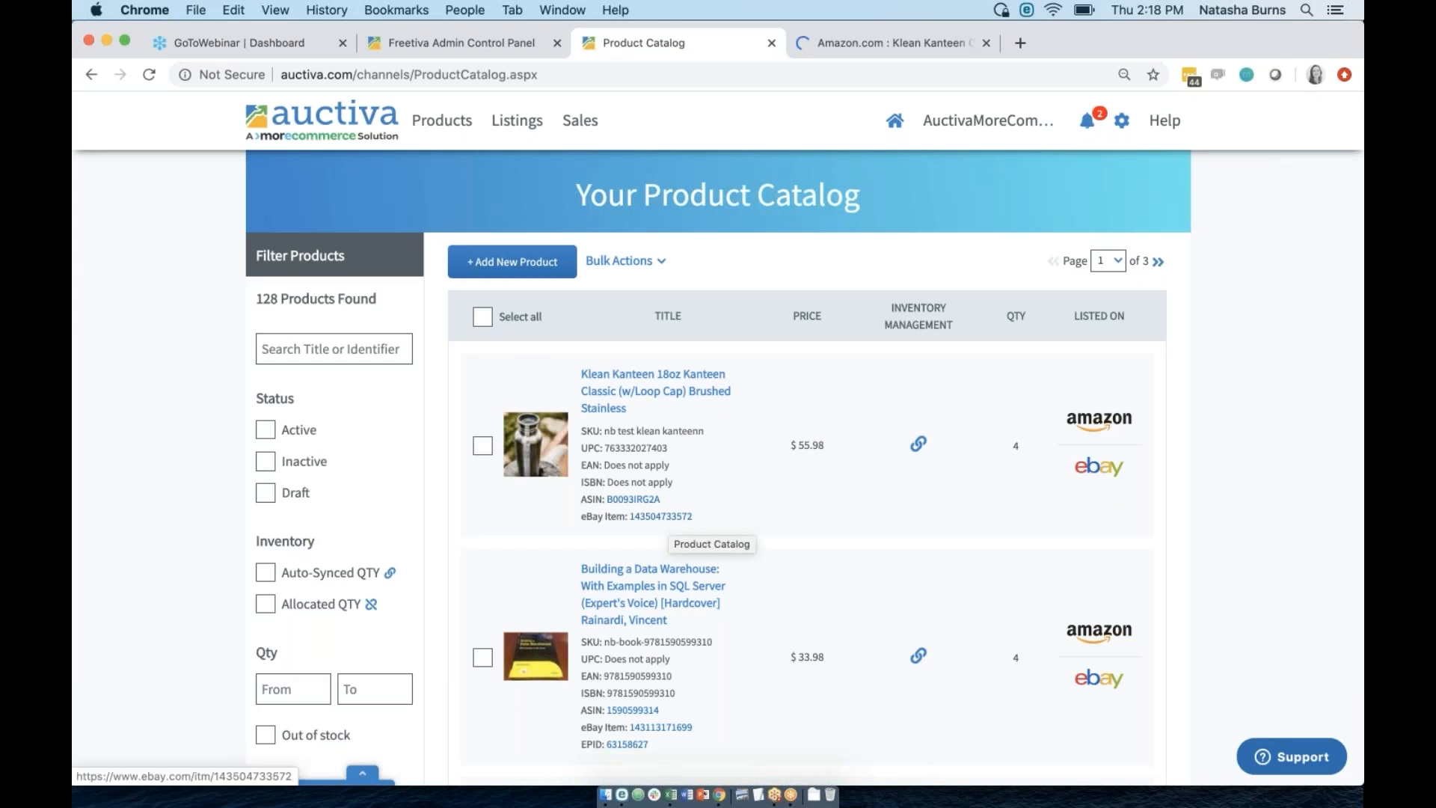
pyautogui.click(669, 518)
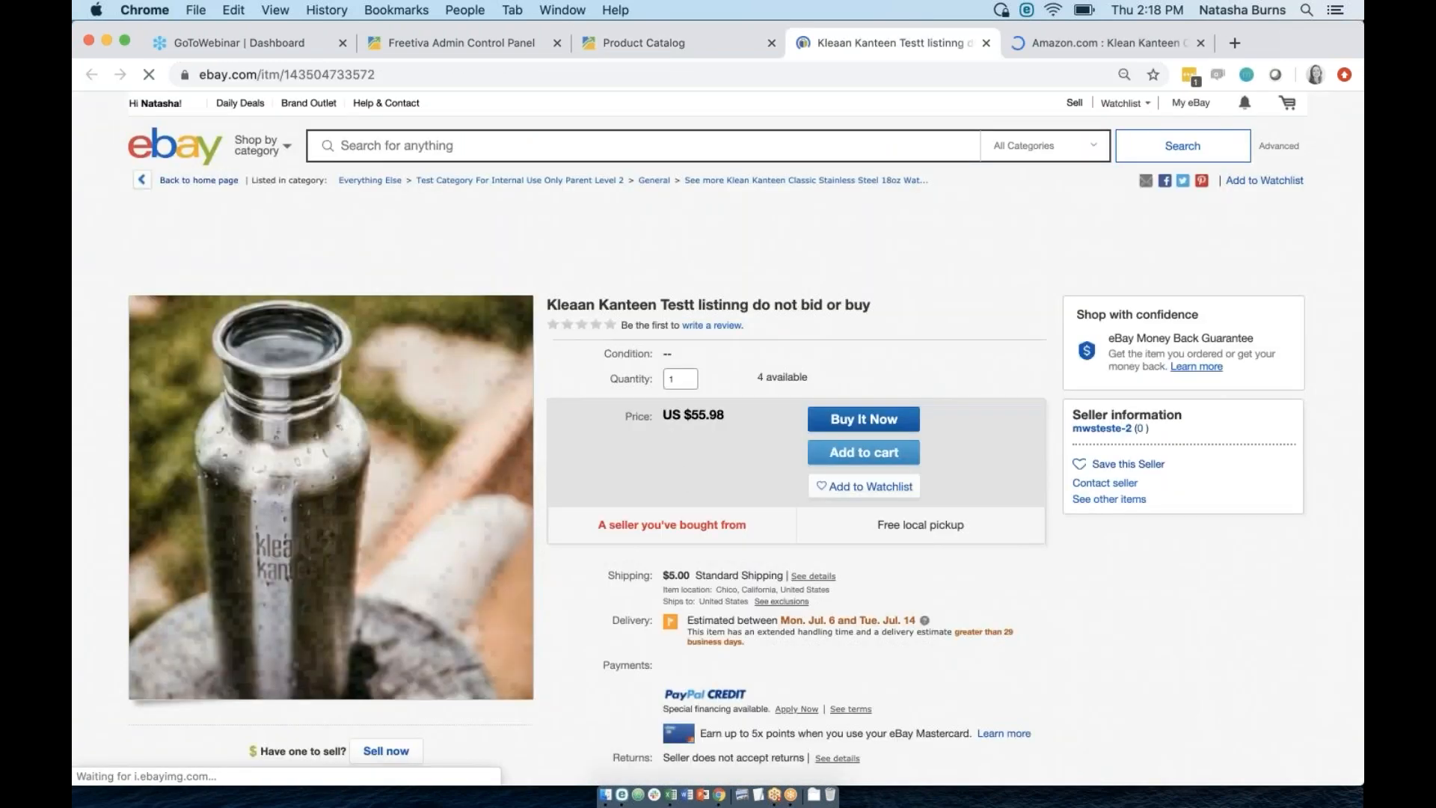
pyautogui.click(655, 45)
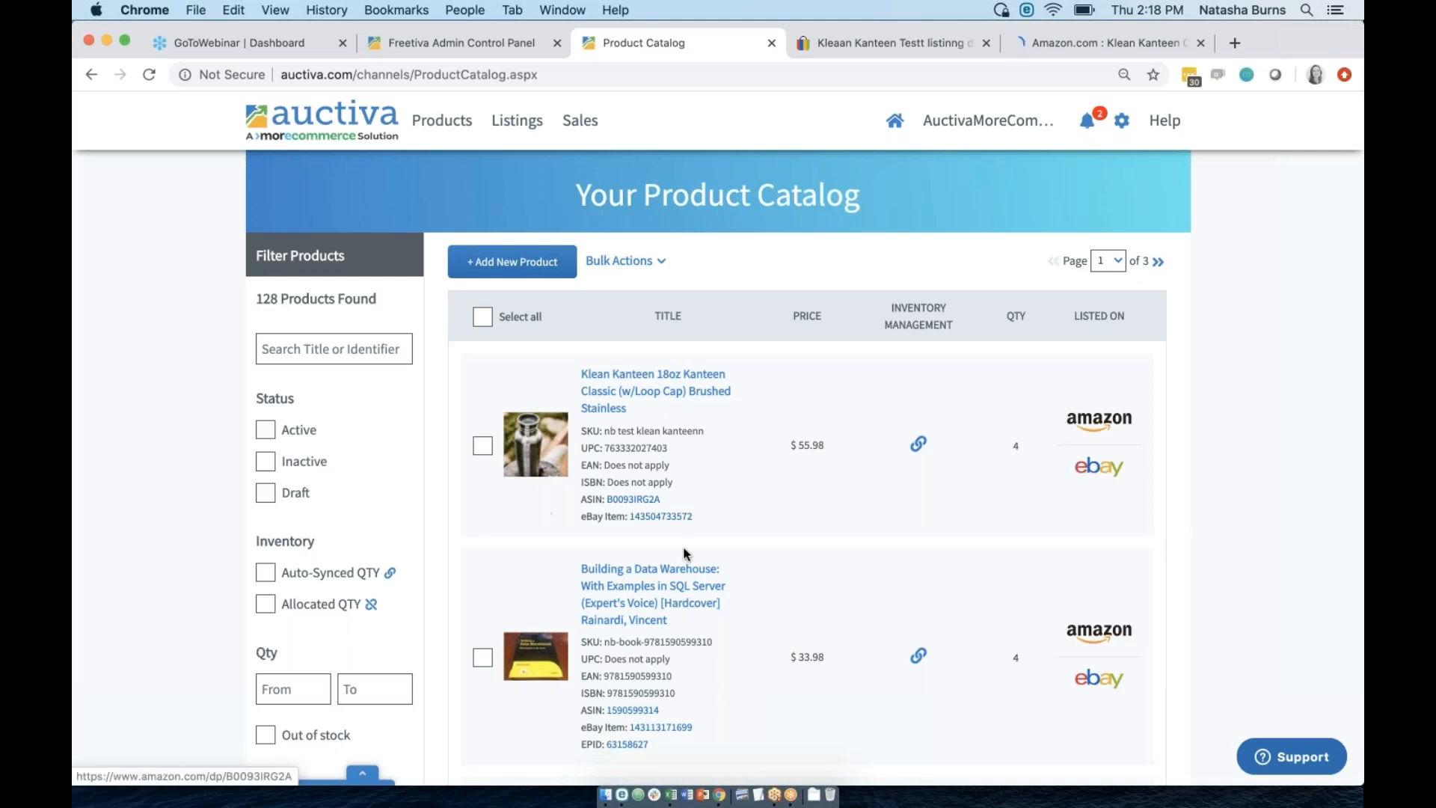
# Copy the Aromascape candle's SKU, then open the 11main pen test product's edit page.
pyautogui.scroll(-10, 690, 550)
pyautogui.scroll(-10, 690, 549)
pyautogui.scroll(-4, 634, 406)
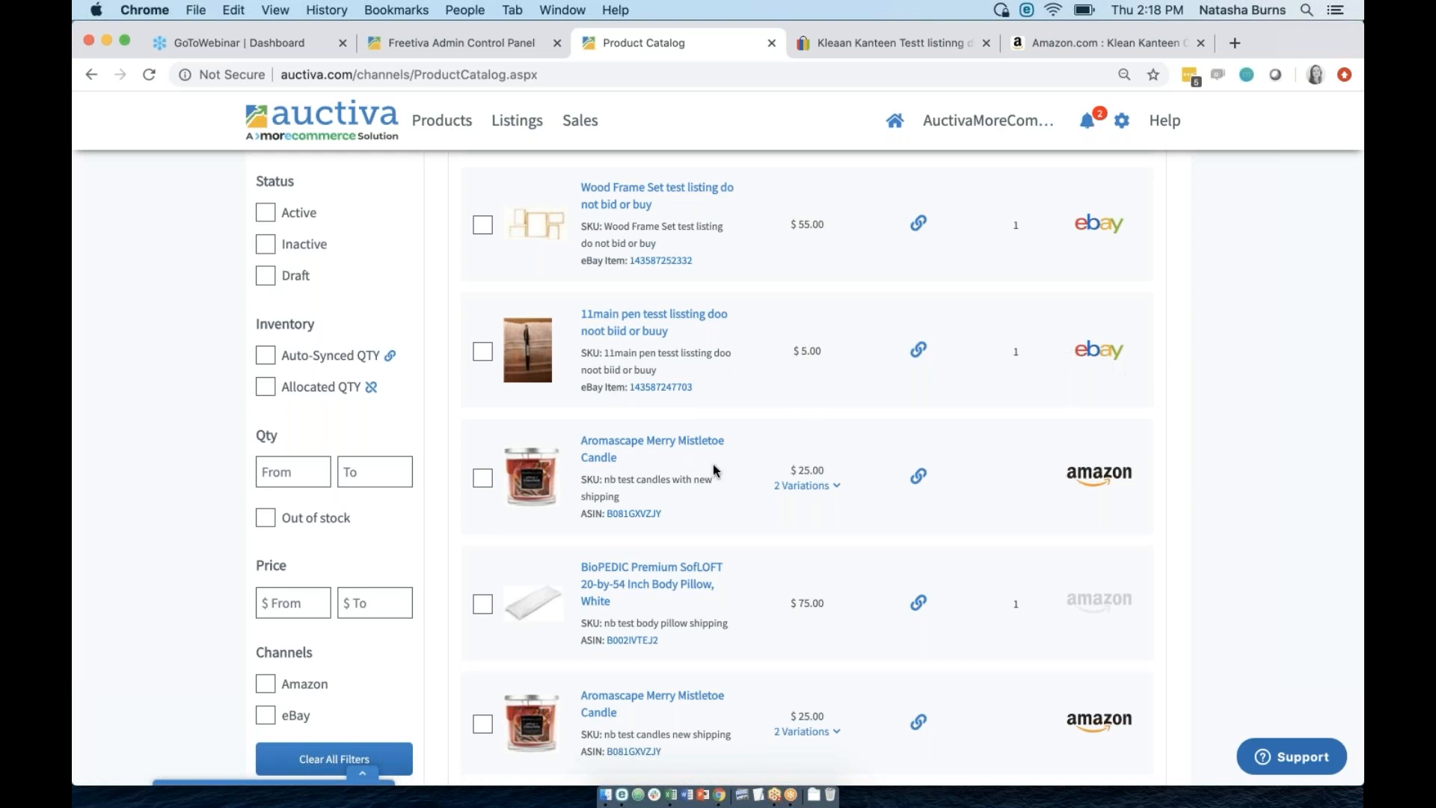
pyautogui.scroll(1, 714, 465)
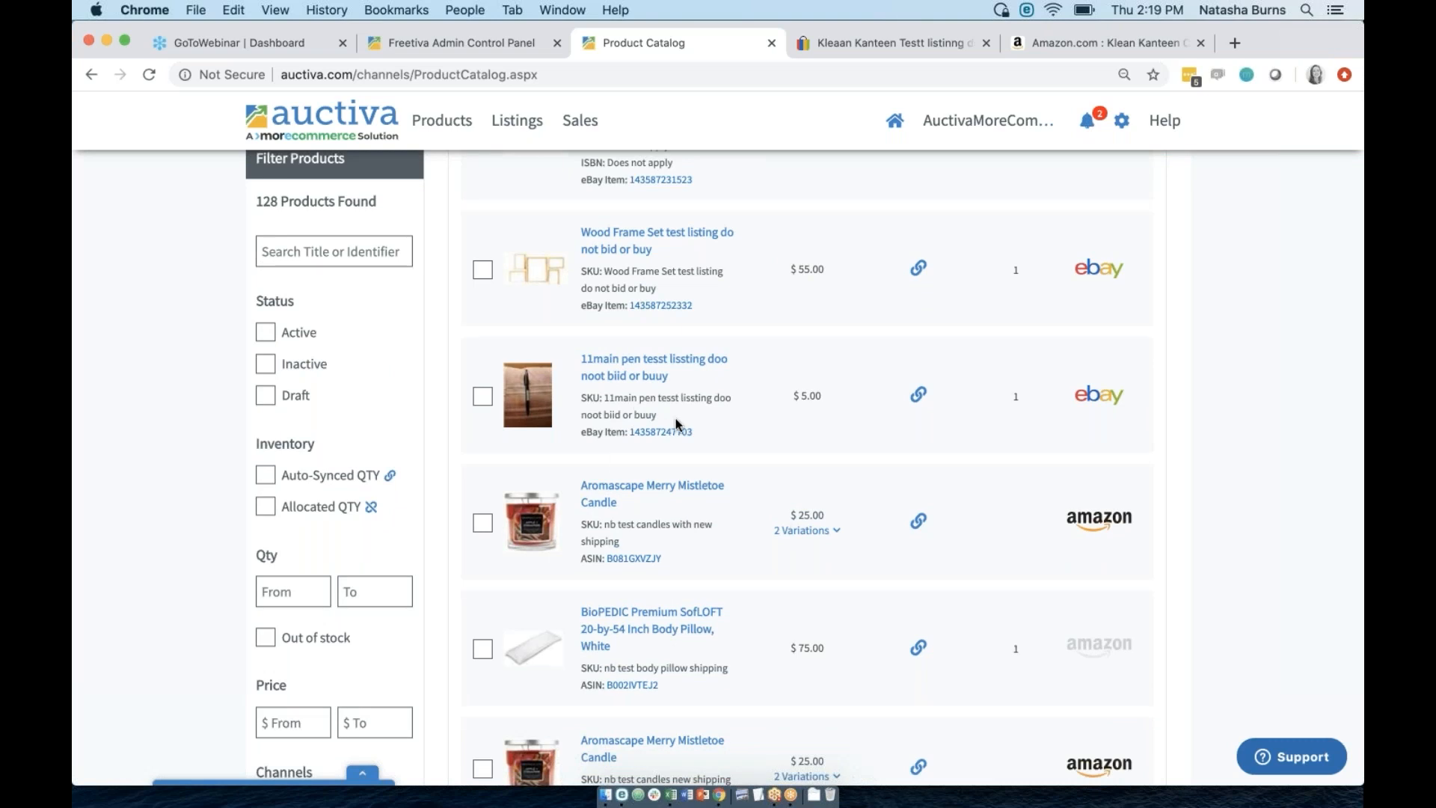
pyautogui.moveTo(621, 542); pyautogui.dragTo(608, 526)
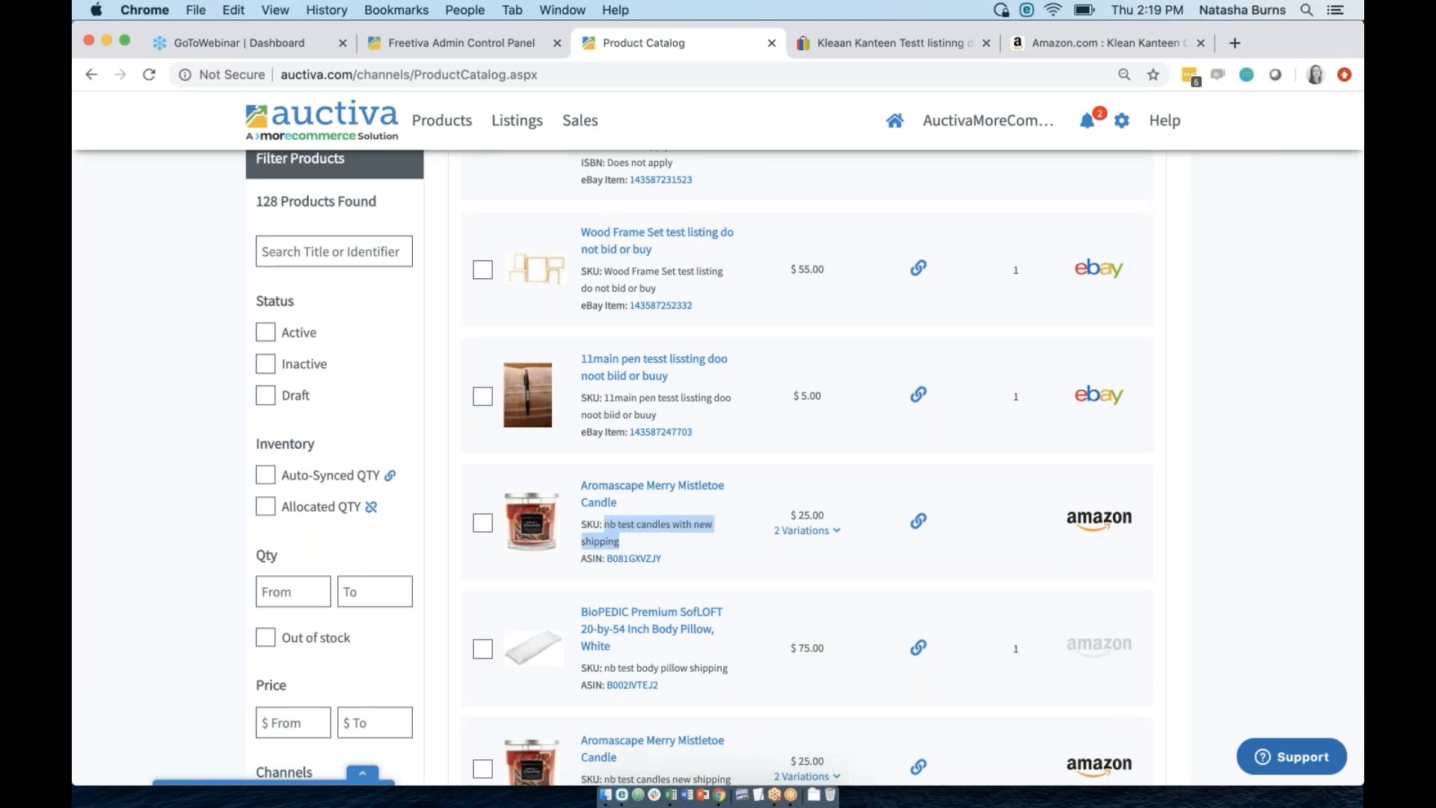
pyautogui.rightClick(635, 521)
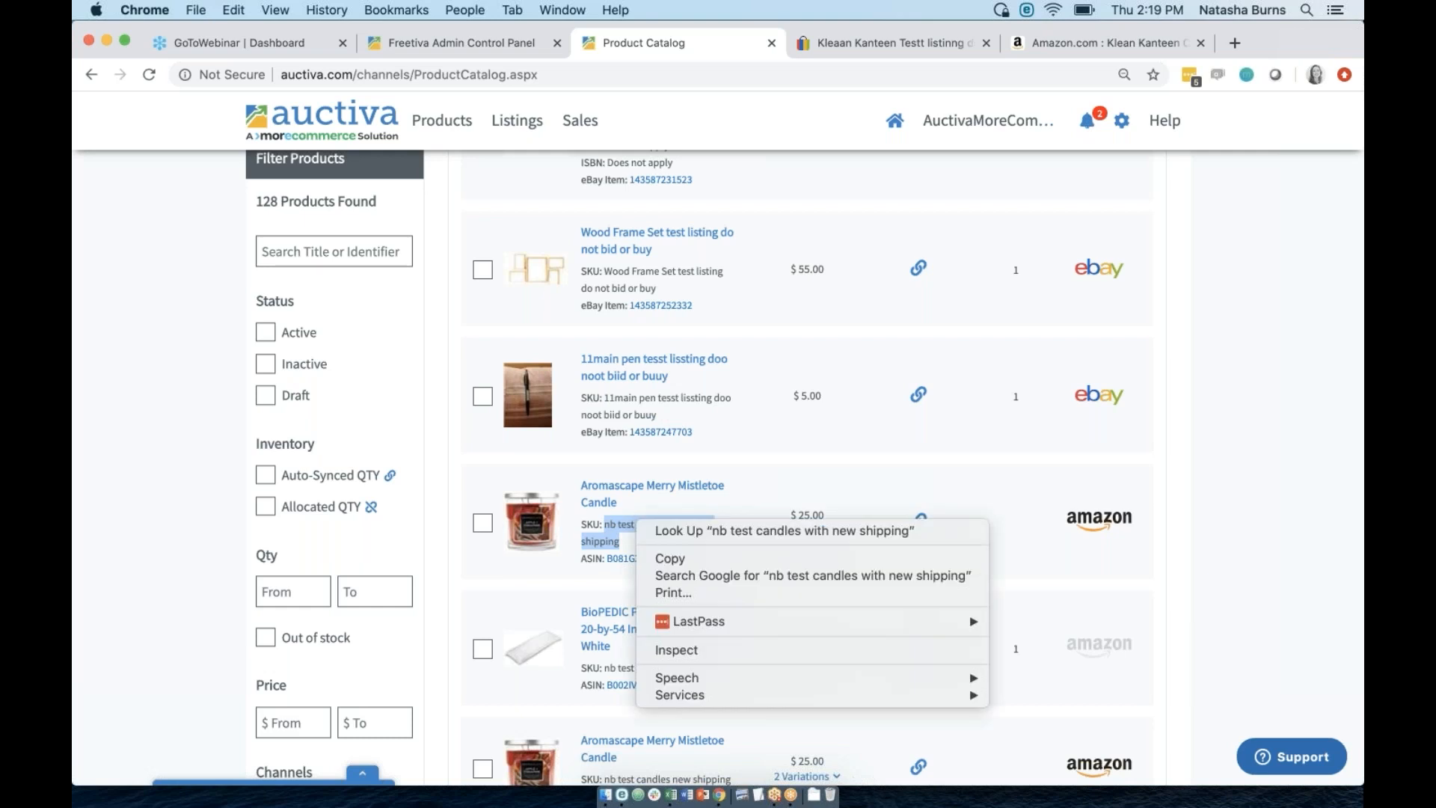
pyautogui.click(670, 560)
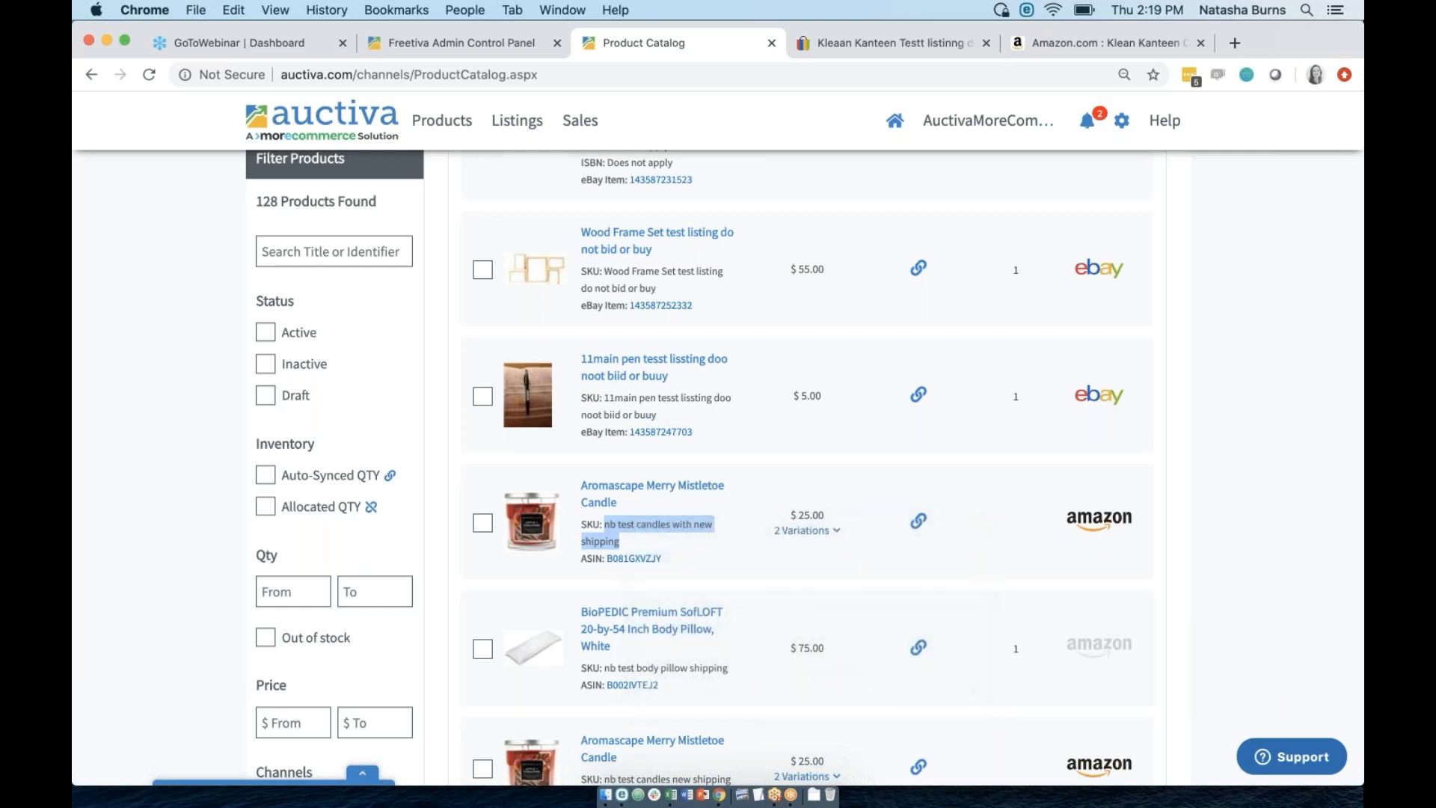
pyautogui.click(634, 365)
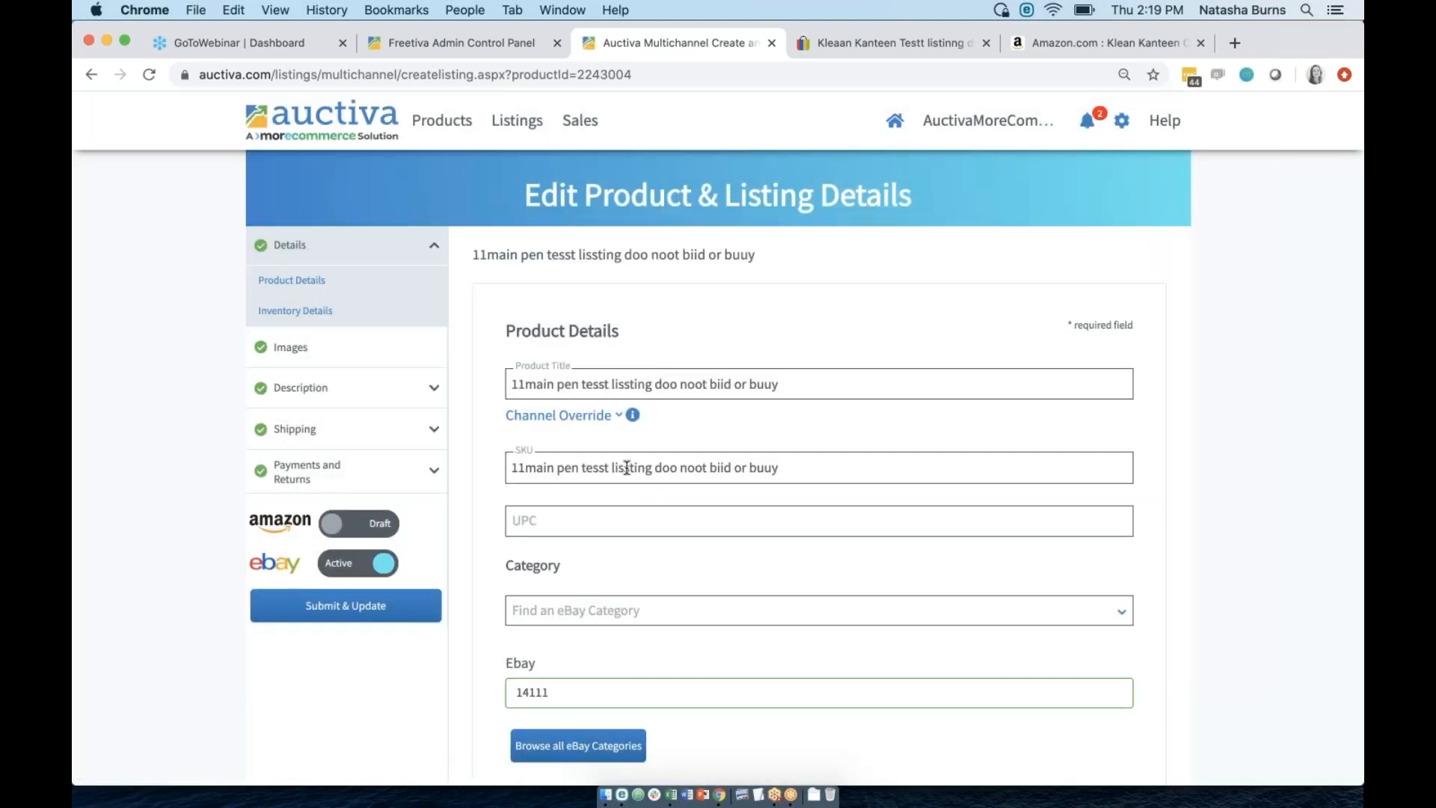
# Paste the candle's SKU into the 11main pen SKU field, get the duplicate-SKU error, and go back to Products.
pyautogui.tripleClick(626, 468)
pyautogui.press('super+v')
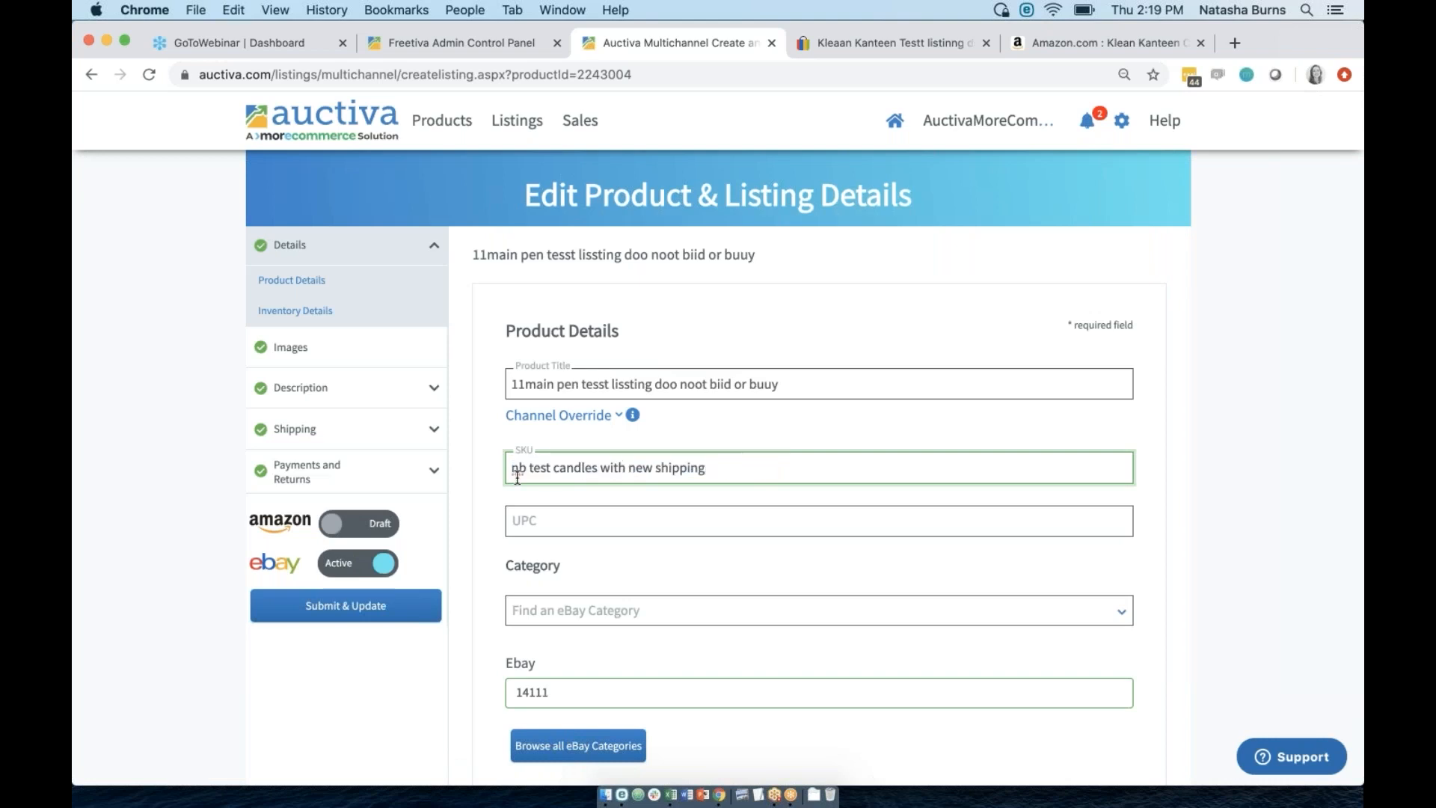
pyautogui.click(481, 488)
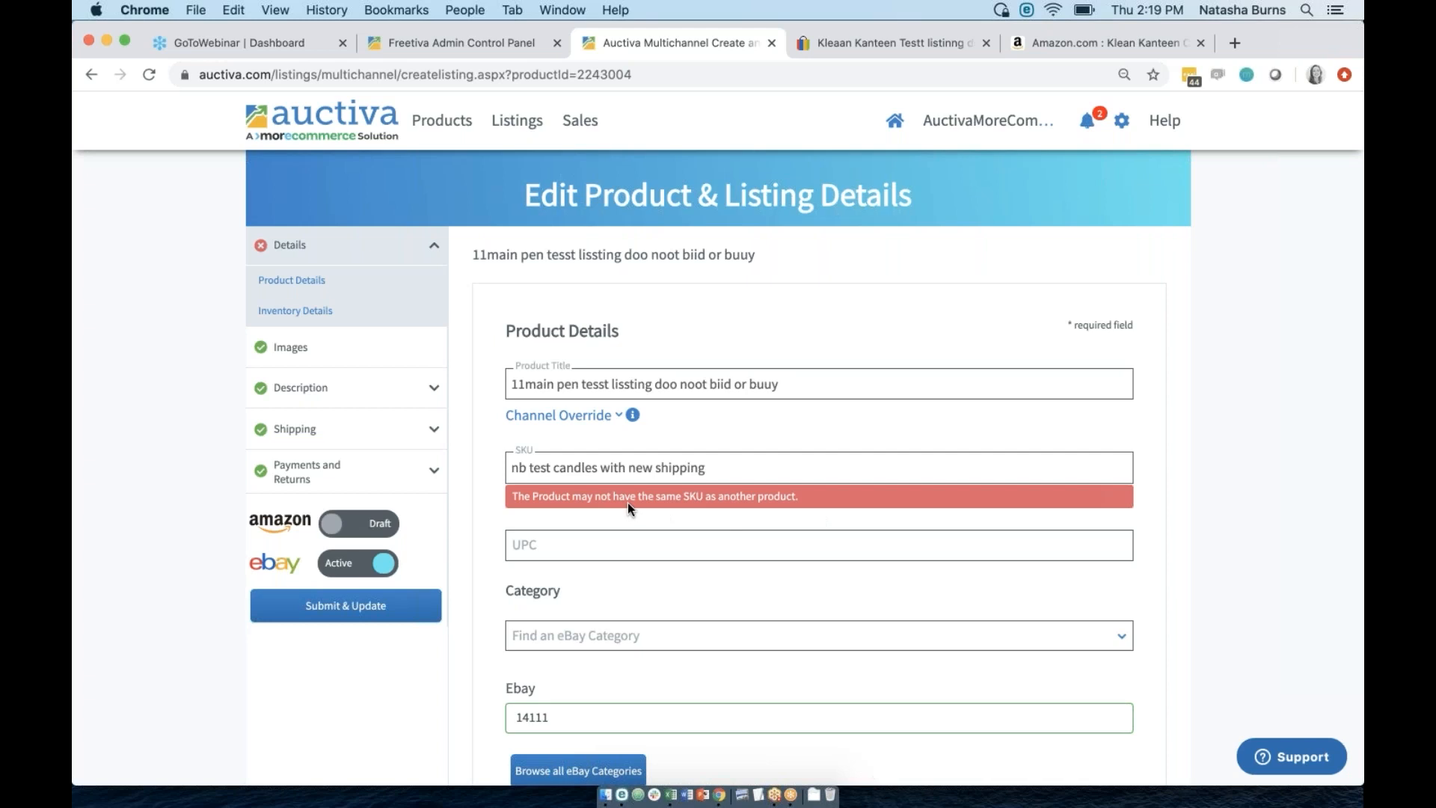
pyautogui.click(444, 120)
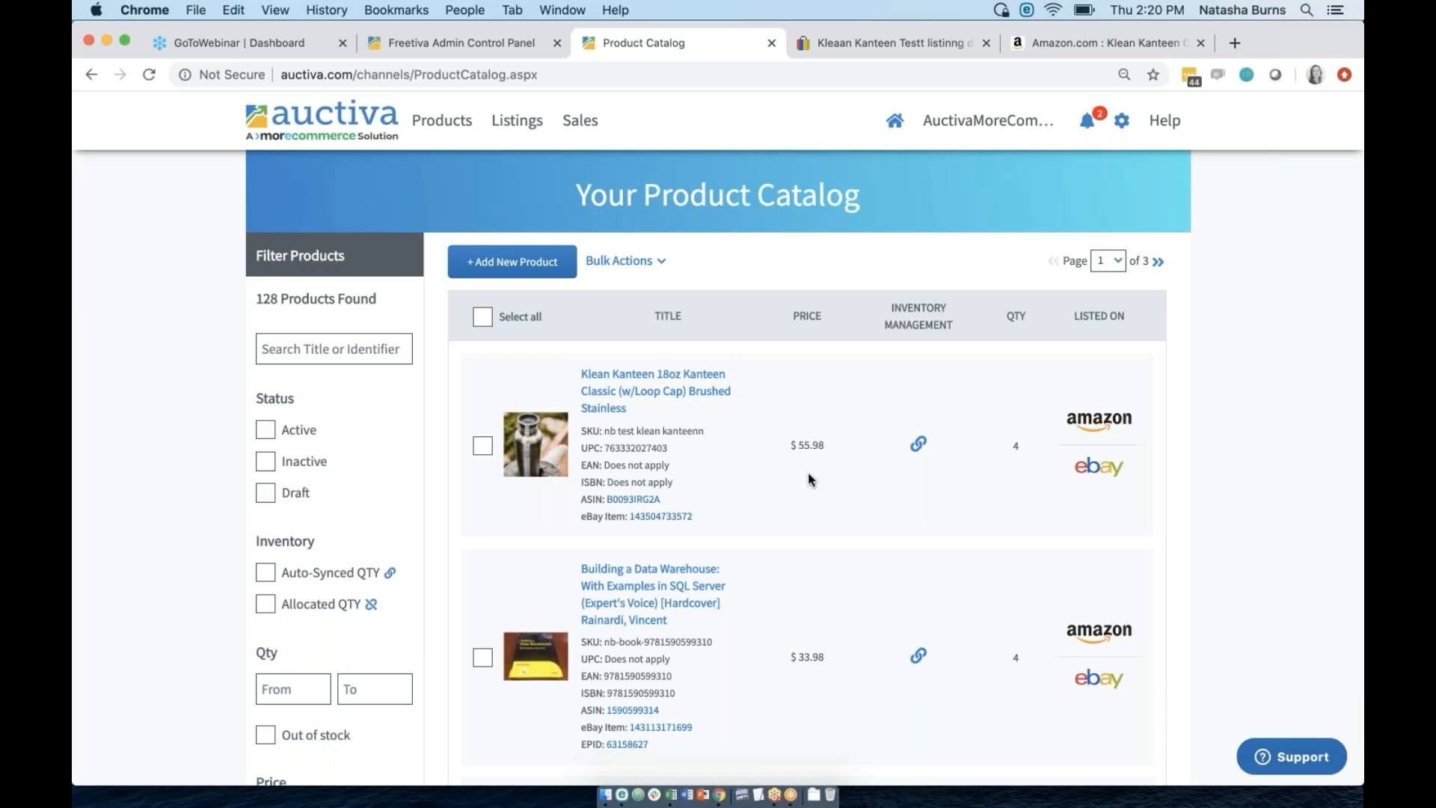
pyautogui.scroll(-2, 808, 480)
pyautogui.scroll(2, 808, 479)
pyautogui.click(704, 380)
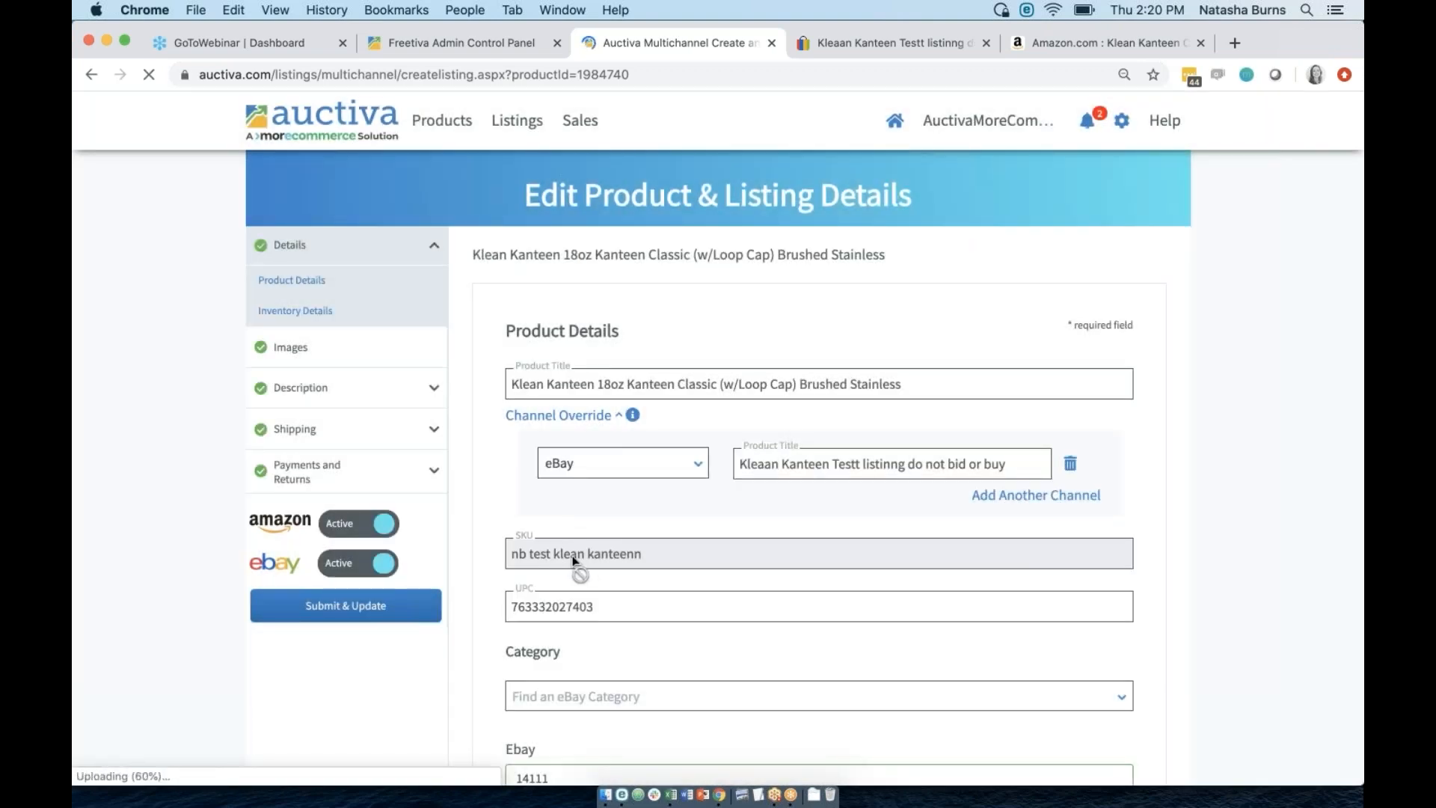
pyautogui.click(451, 121)
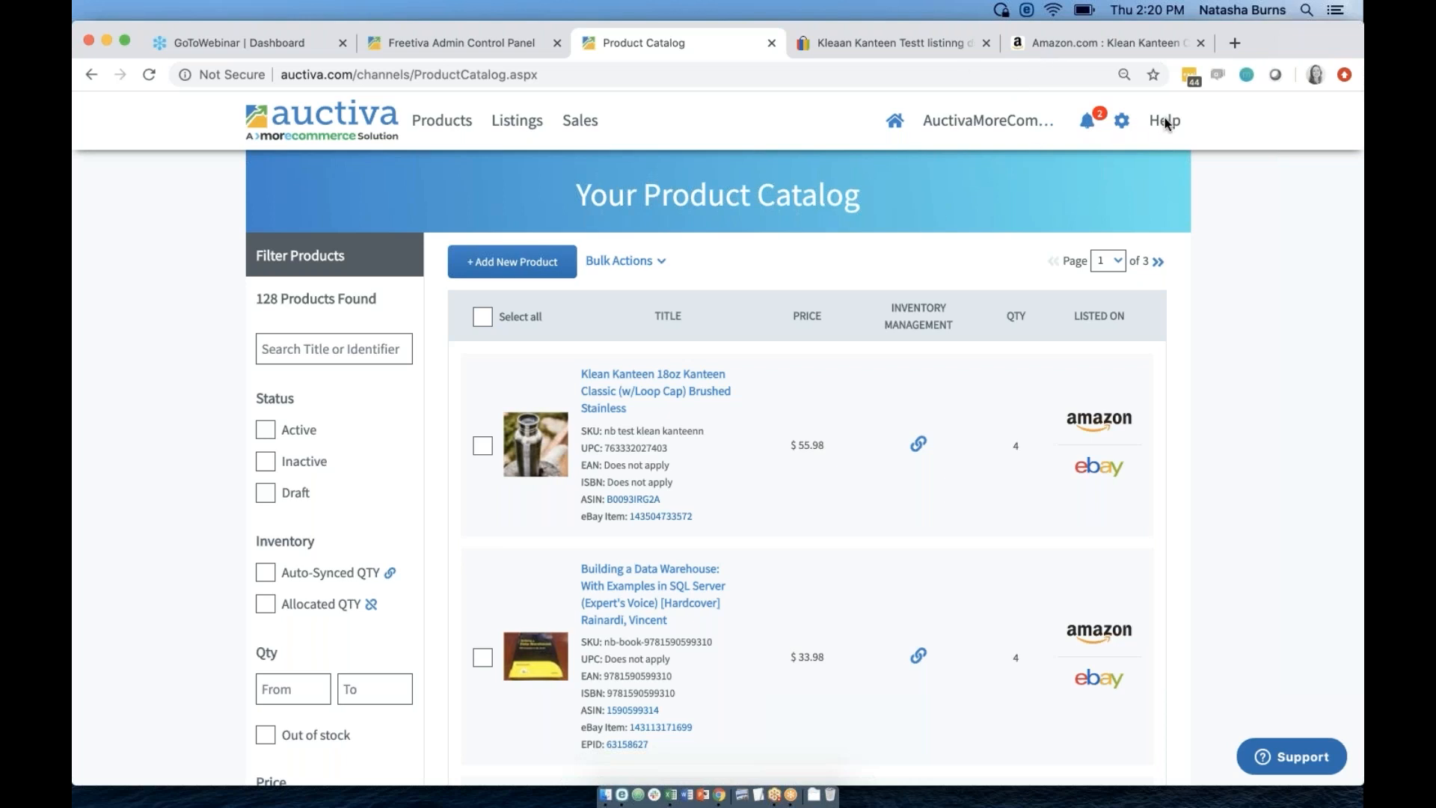
pyautogui.moveTo(1164, 123)
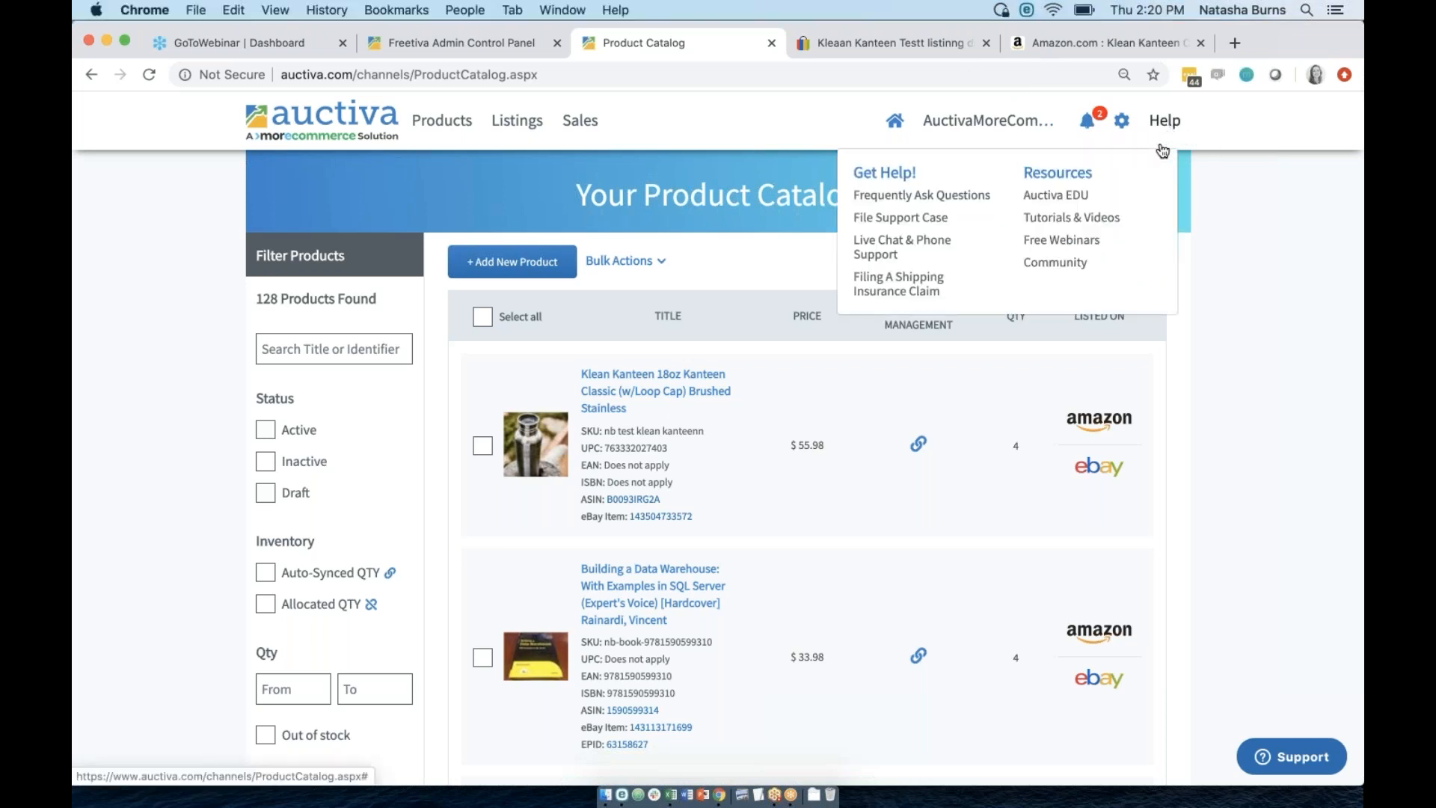
pyautogui.click(1055, 199)
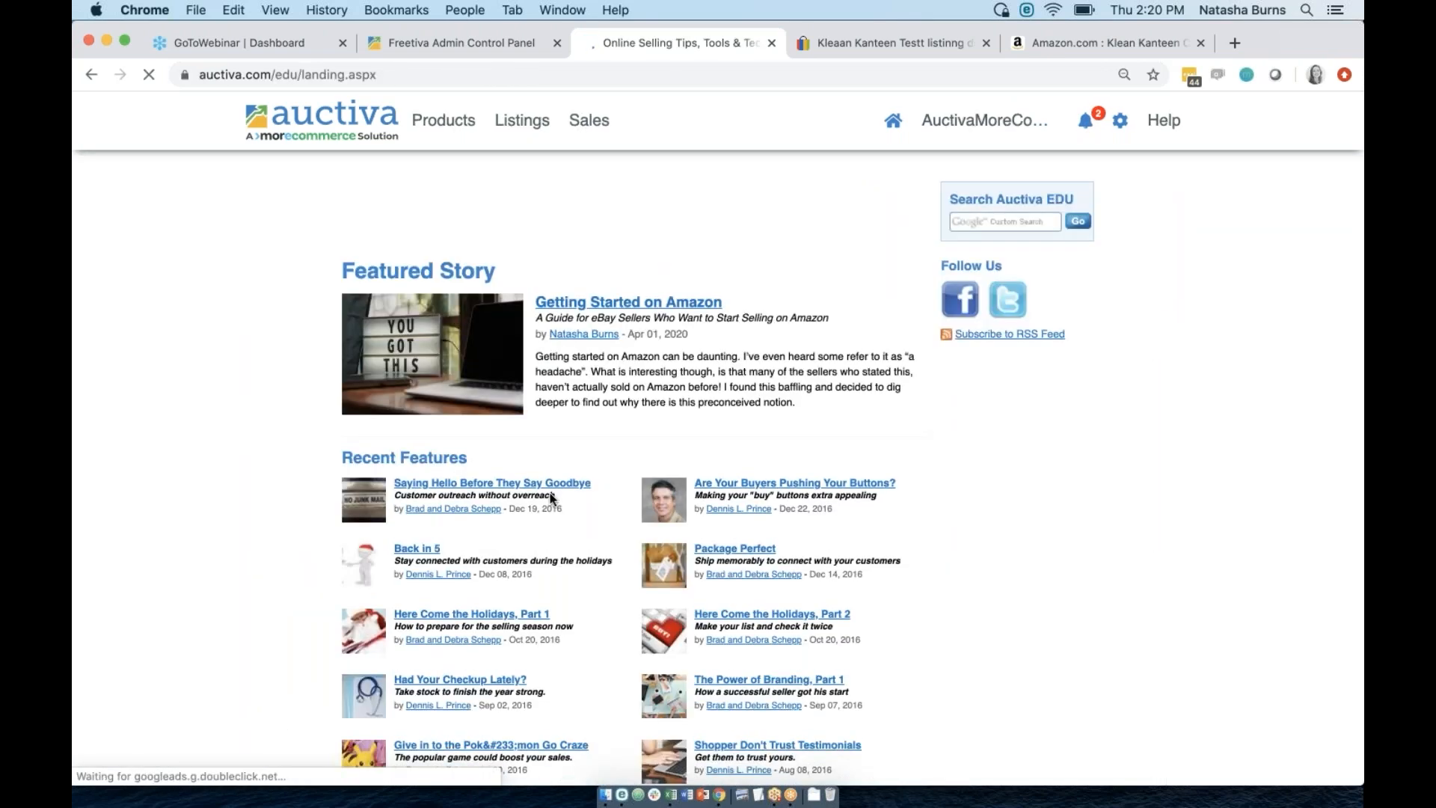
pyautogui.click(628, 304)
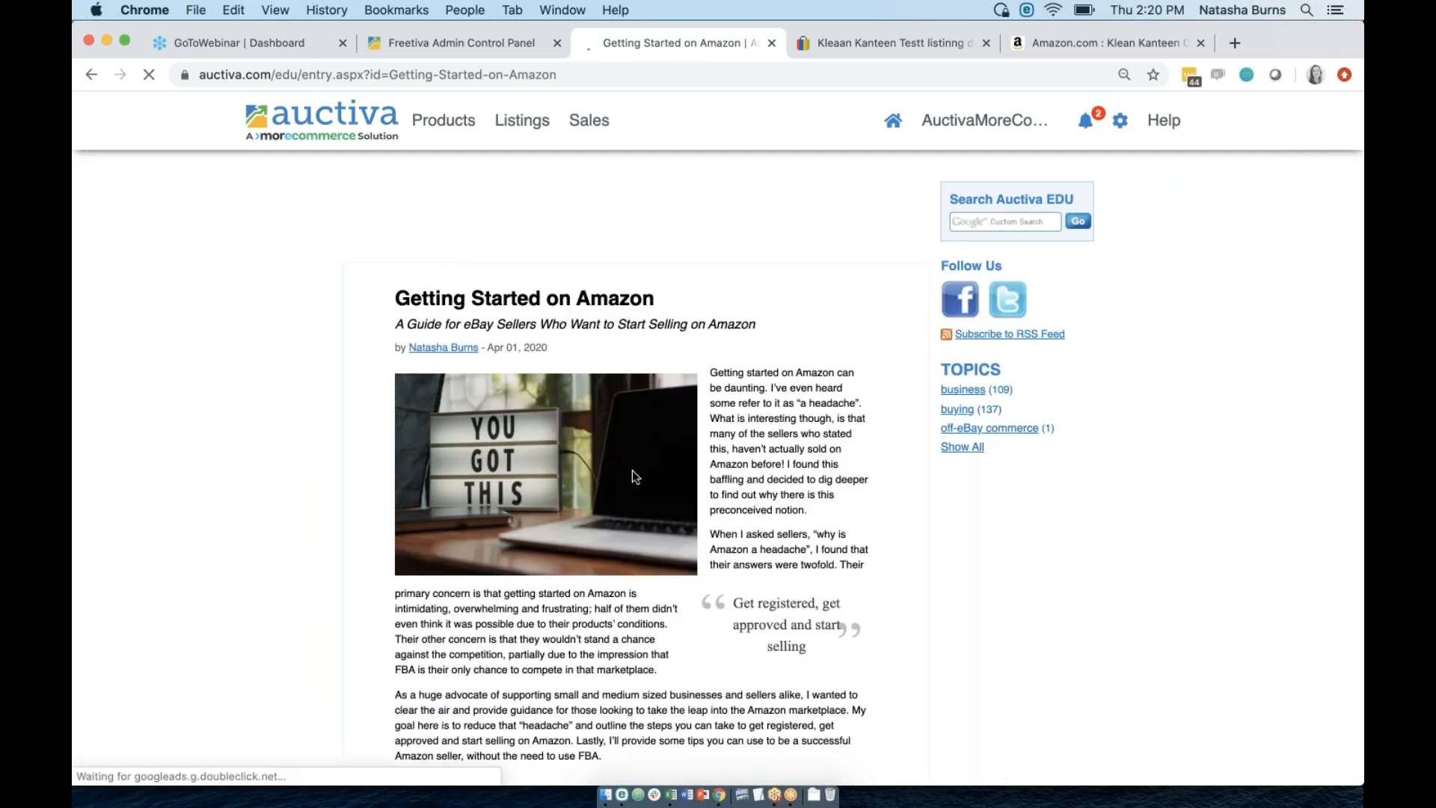
pyautogui.scroll(-2, 332, 584)
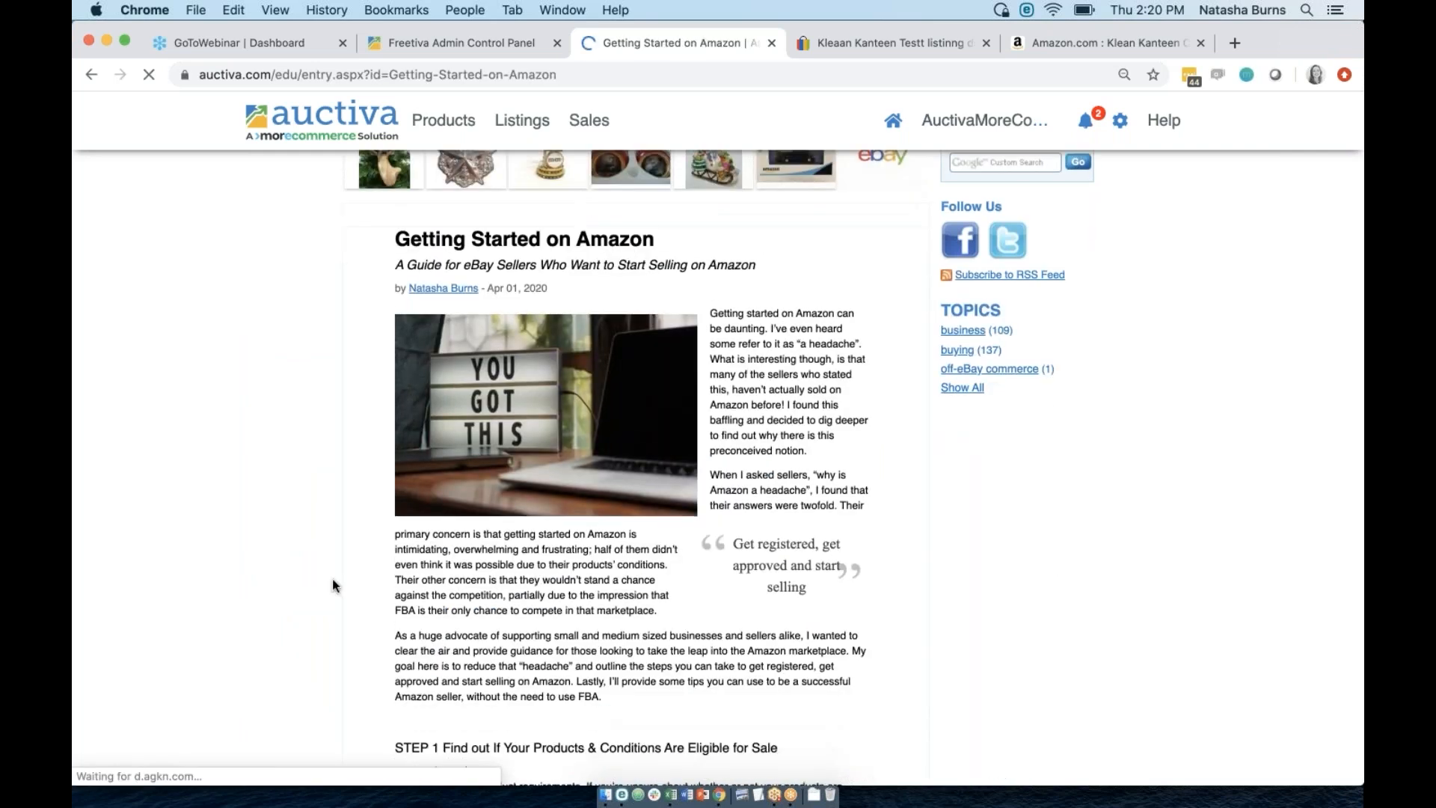
pyautogui.scroll(-4, 332, 584)
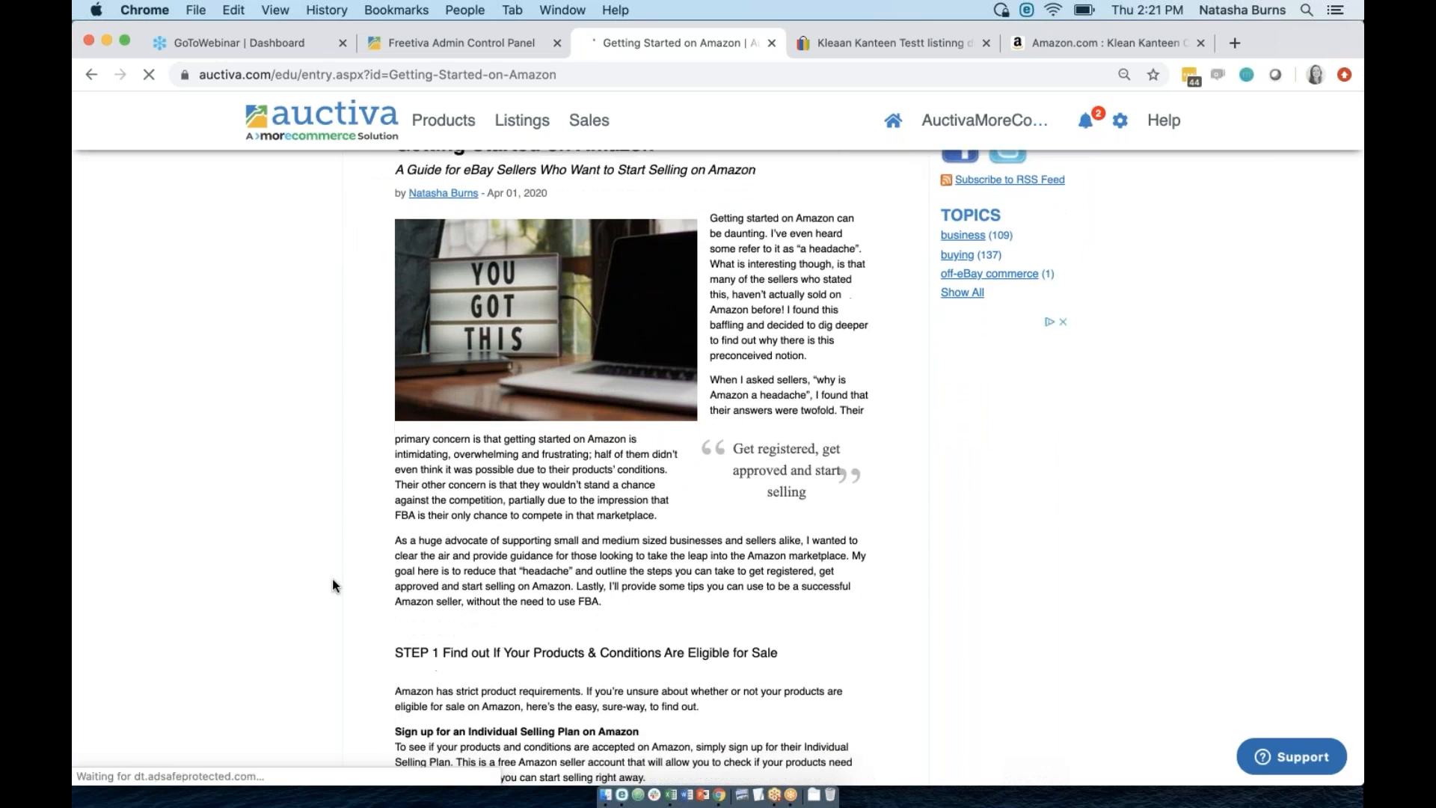
pyautogui.scroll(-3, 332, 585)
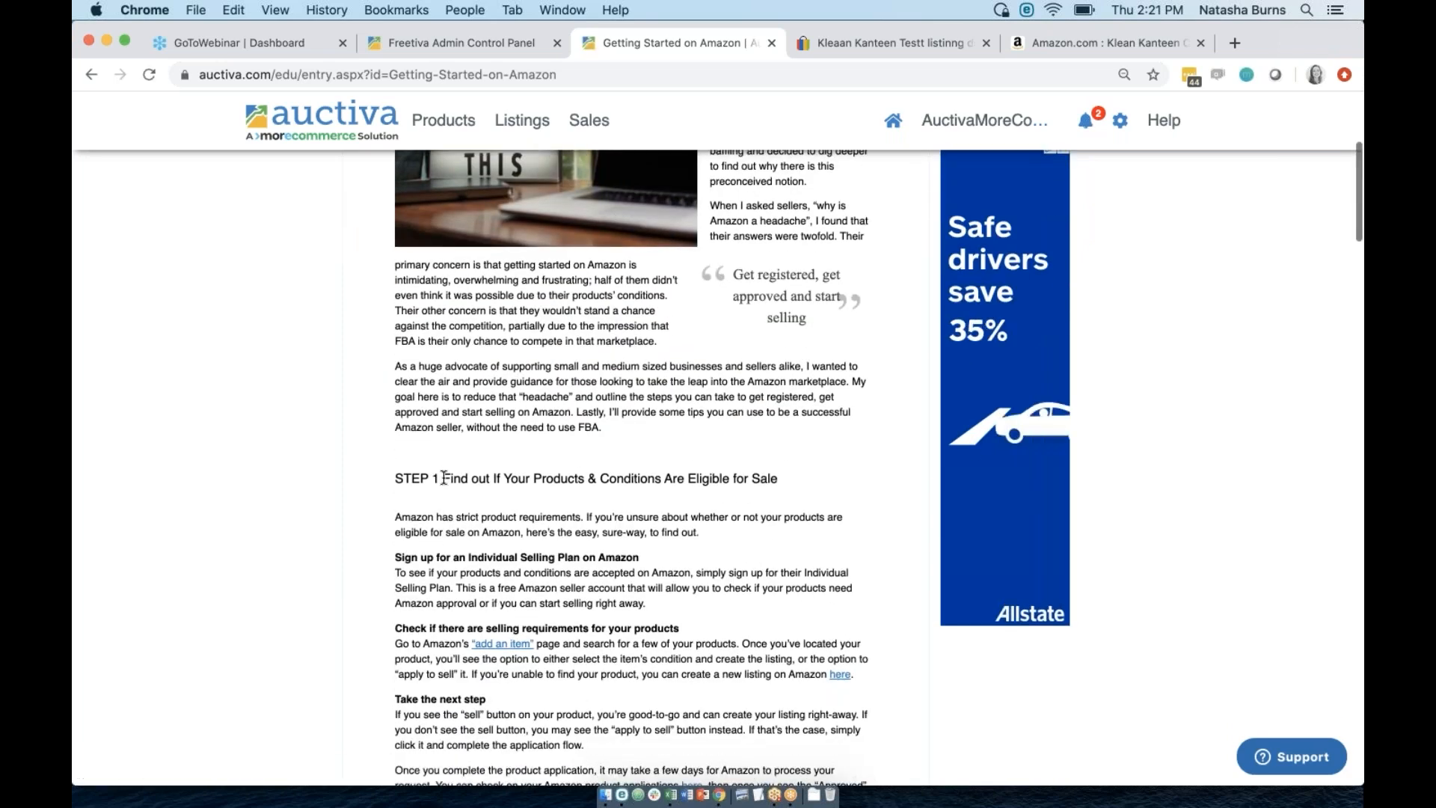
pyautogui.moveTo(443, 478); pyautogui.dragTo(780, 486)
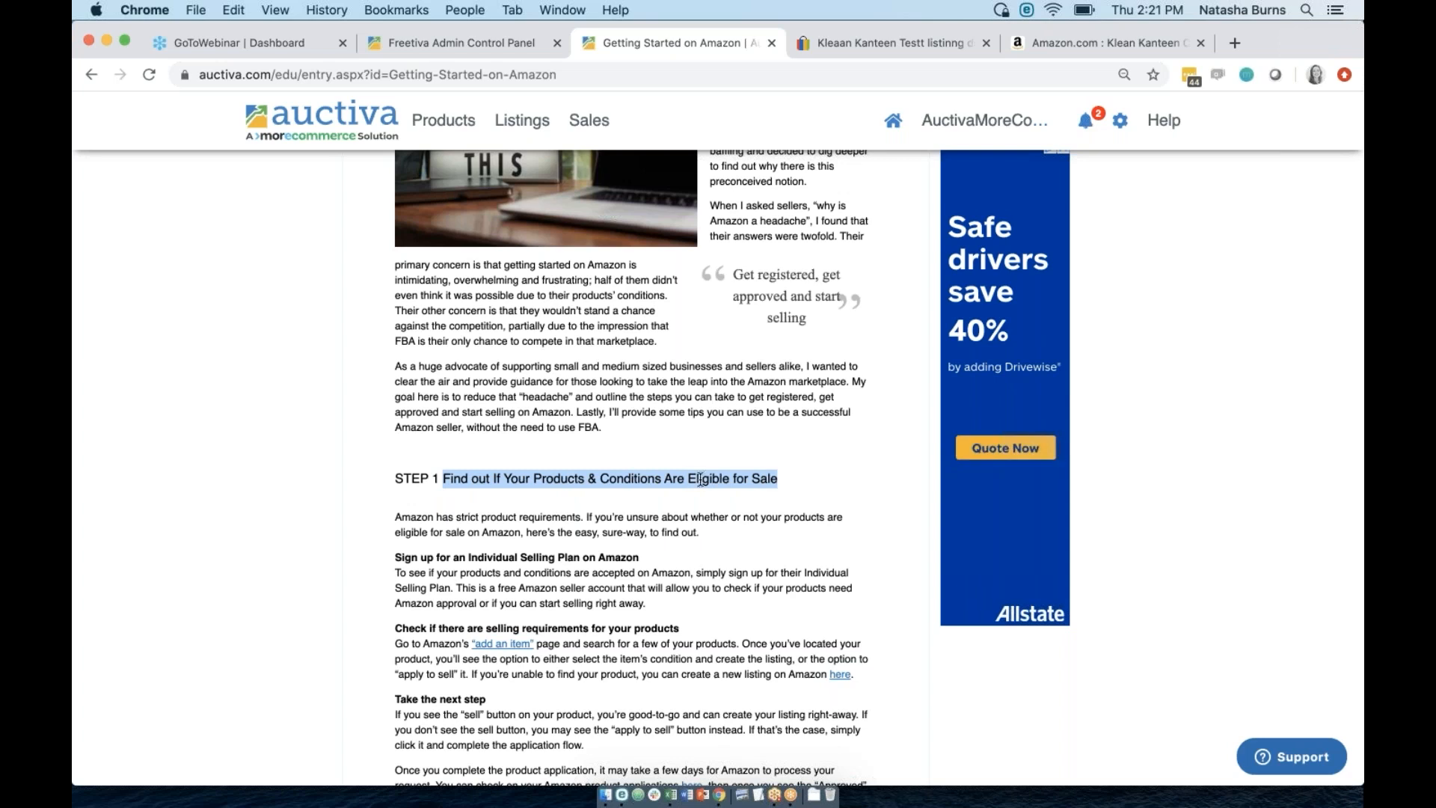
pyautogui.scroll(1, 480, 479)
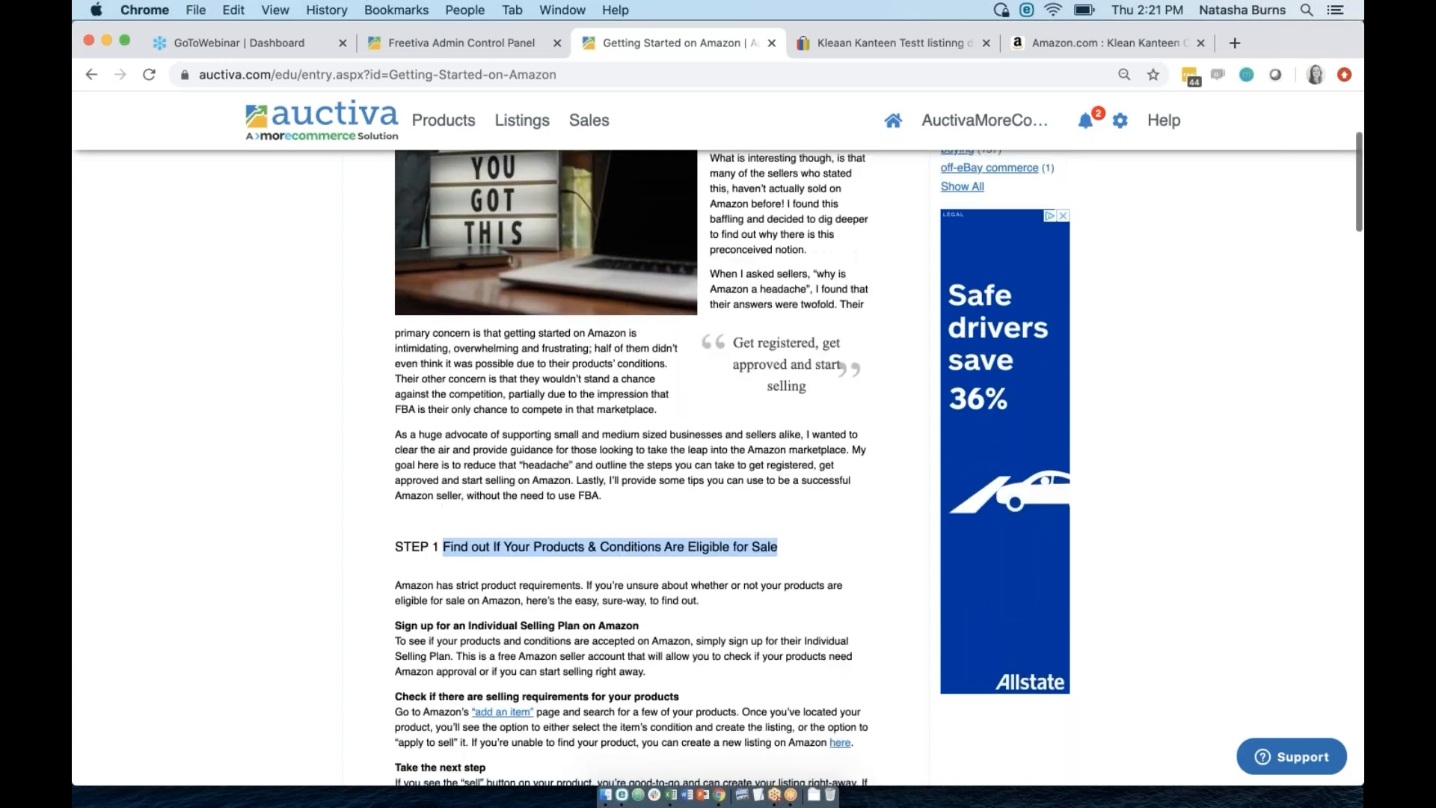
pyautogui.scroll(-20, 631, 467)
pyautogui.scroll(12, 630, 467)
pyautogui.scroll(6, 630, 467)
pyautogui.scroll(15, 873, 315)
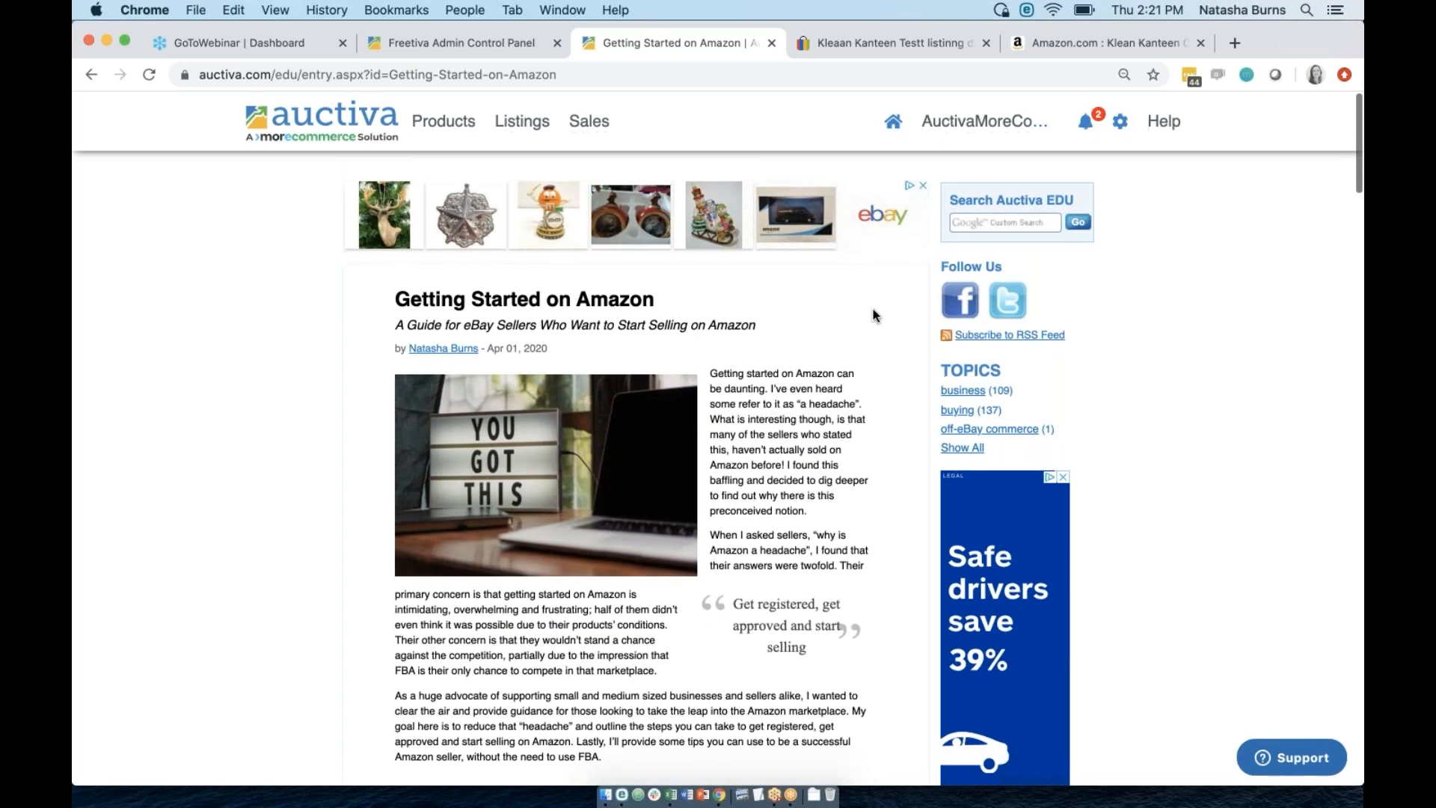
pyautogui.moveTo(1158, 124)
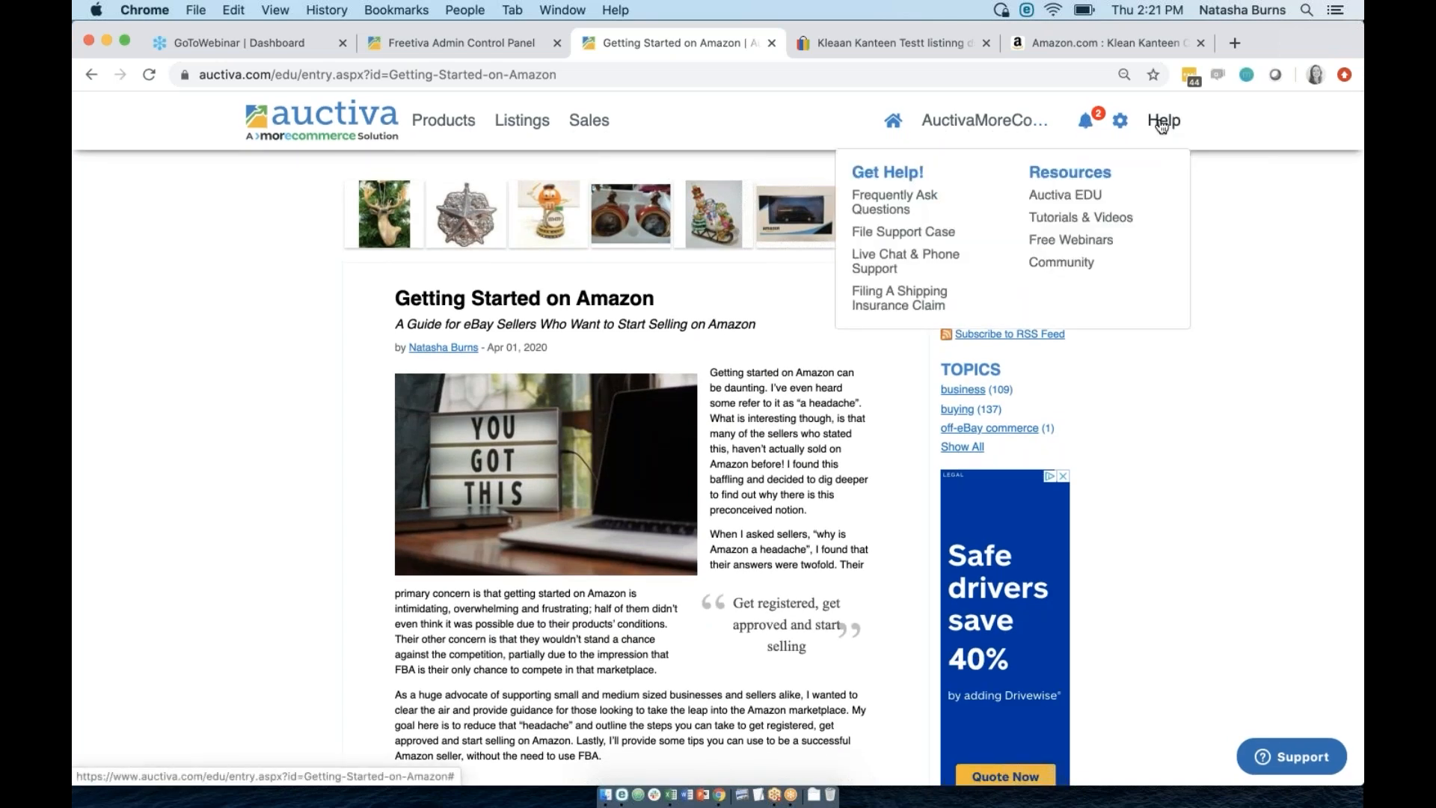
pyautogui.click(1077, 193)
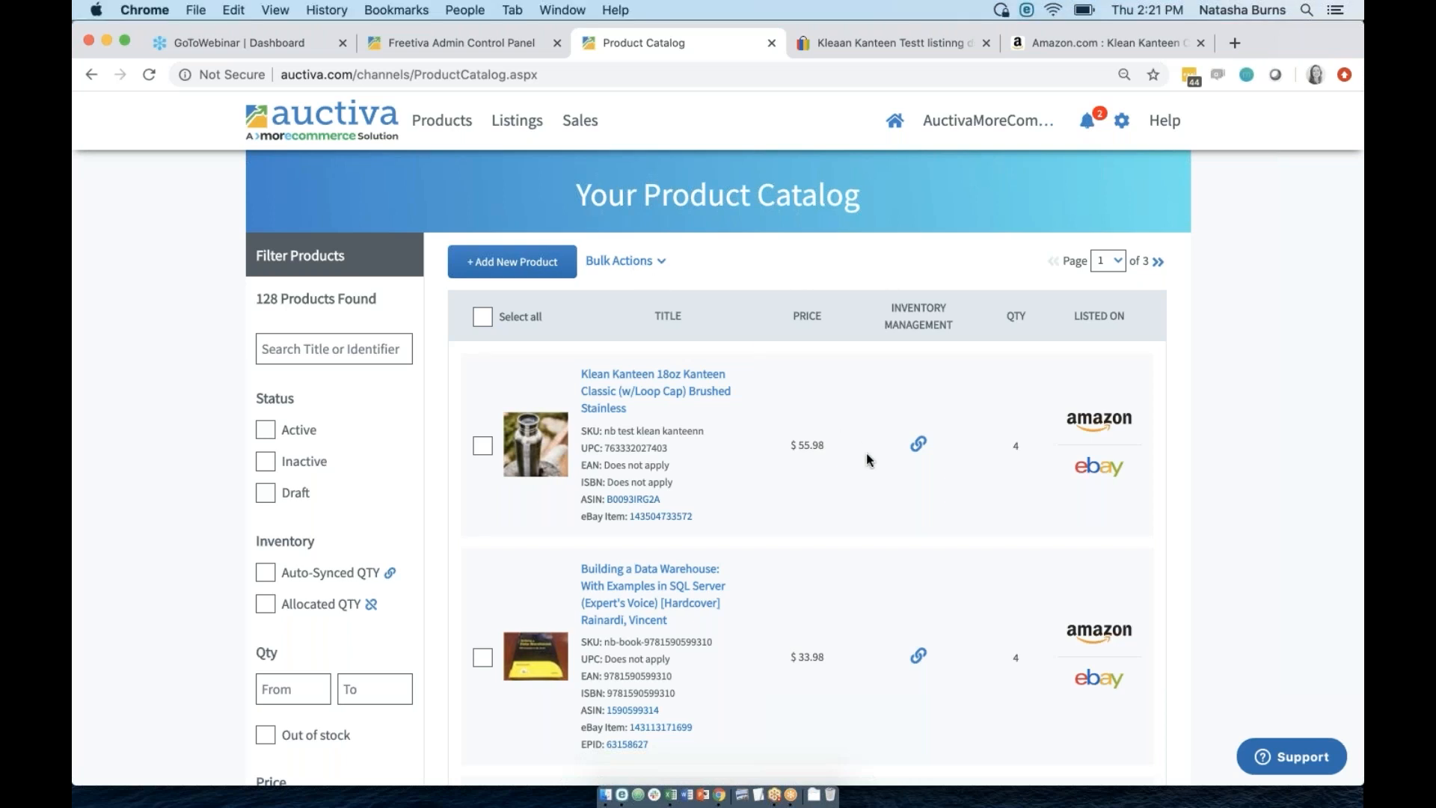
pyautogui.moveTo(434, 121)
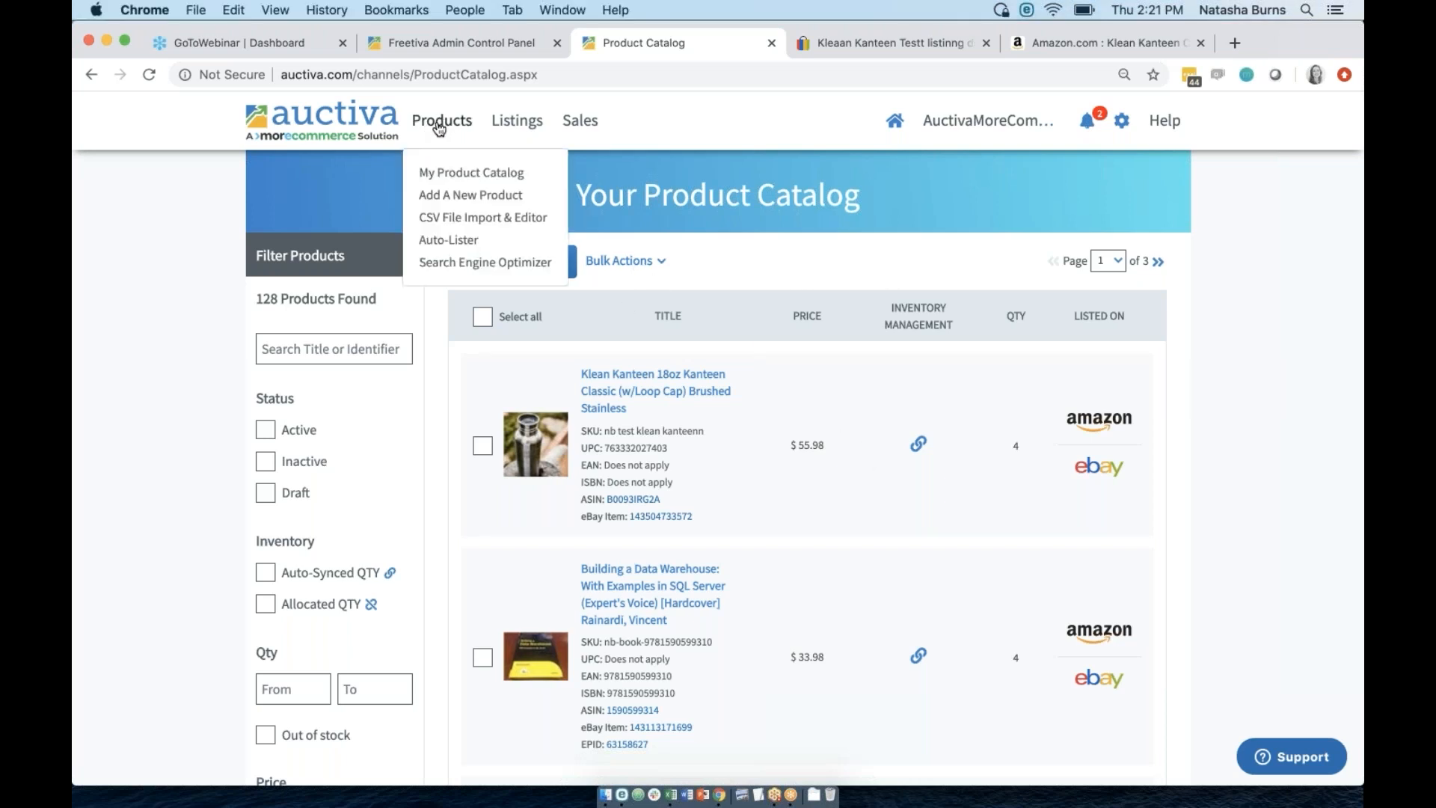
pyautogui.click(445, 129)
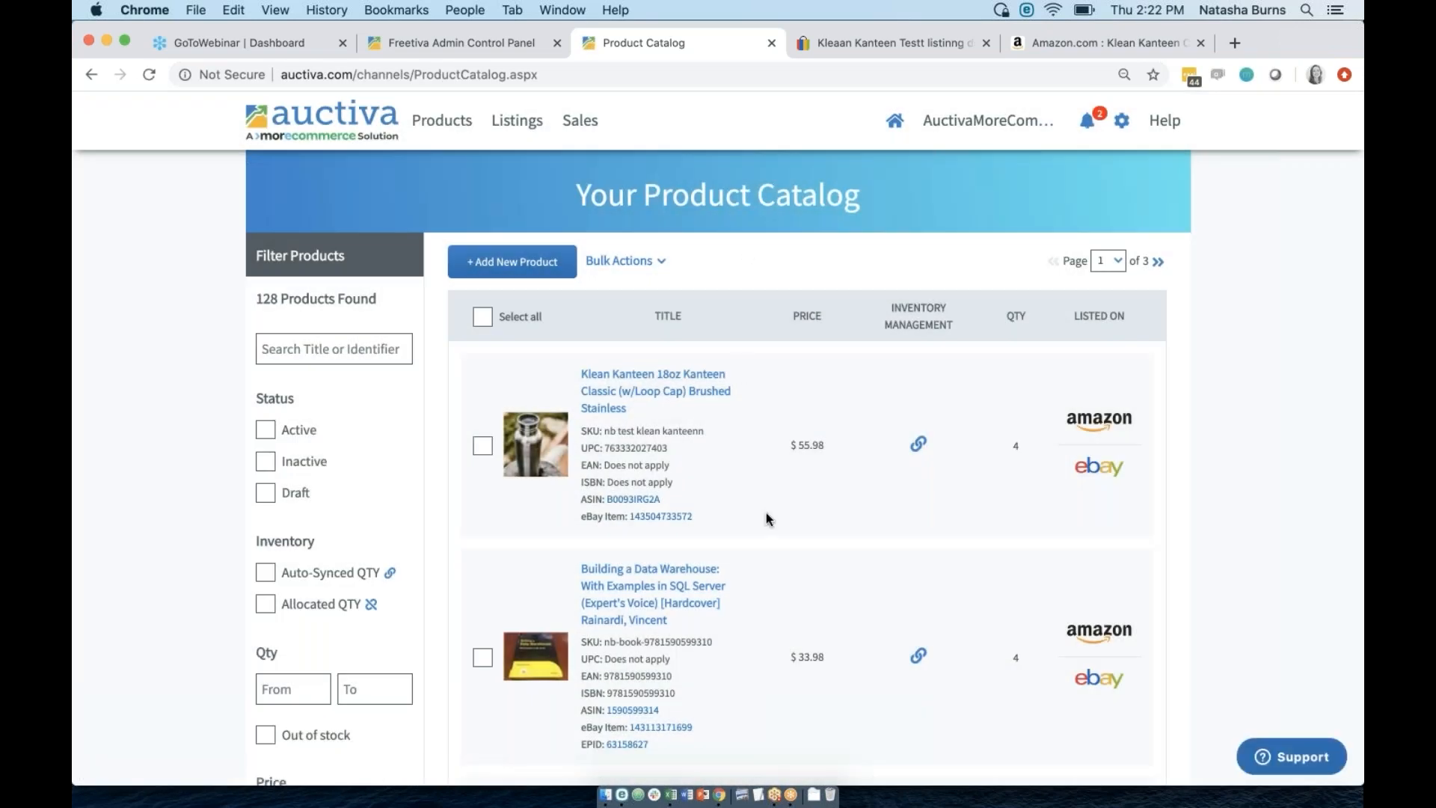
pyautogui.scroll(-14, 766, 513)
pyautogui.scroll(-20, 765, 513)
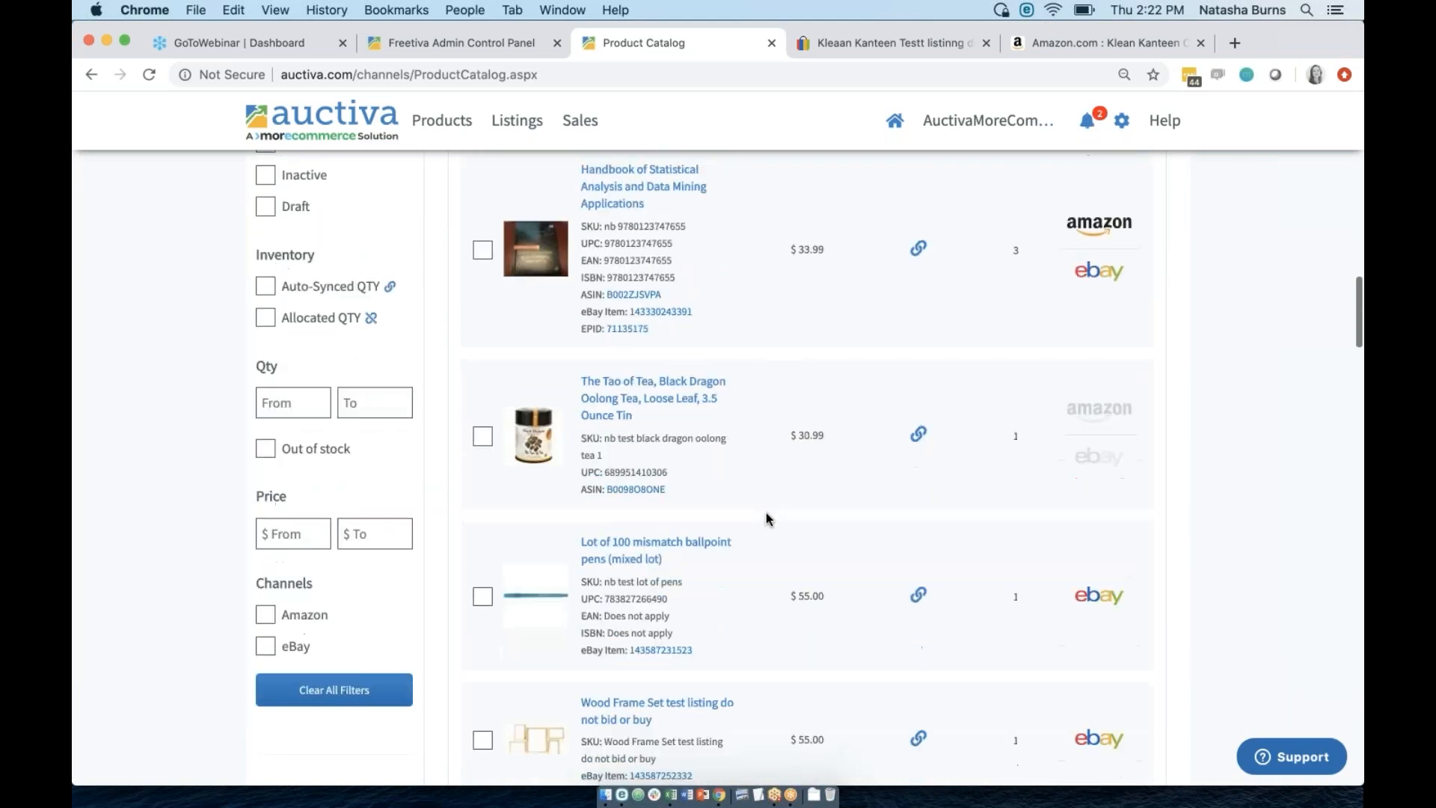
pyautogui.scroll(20, 765, 513)
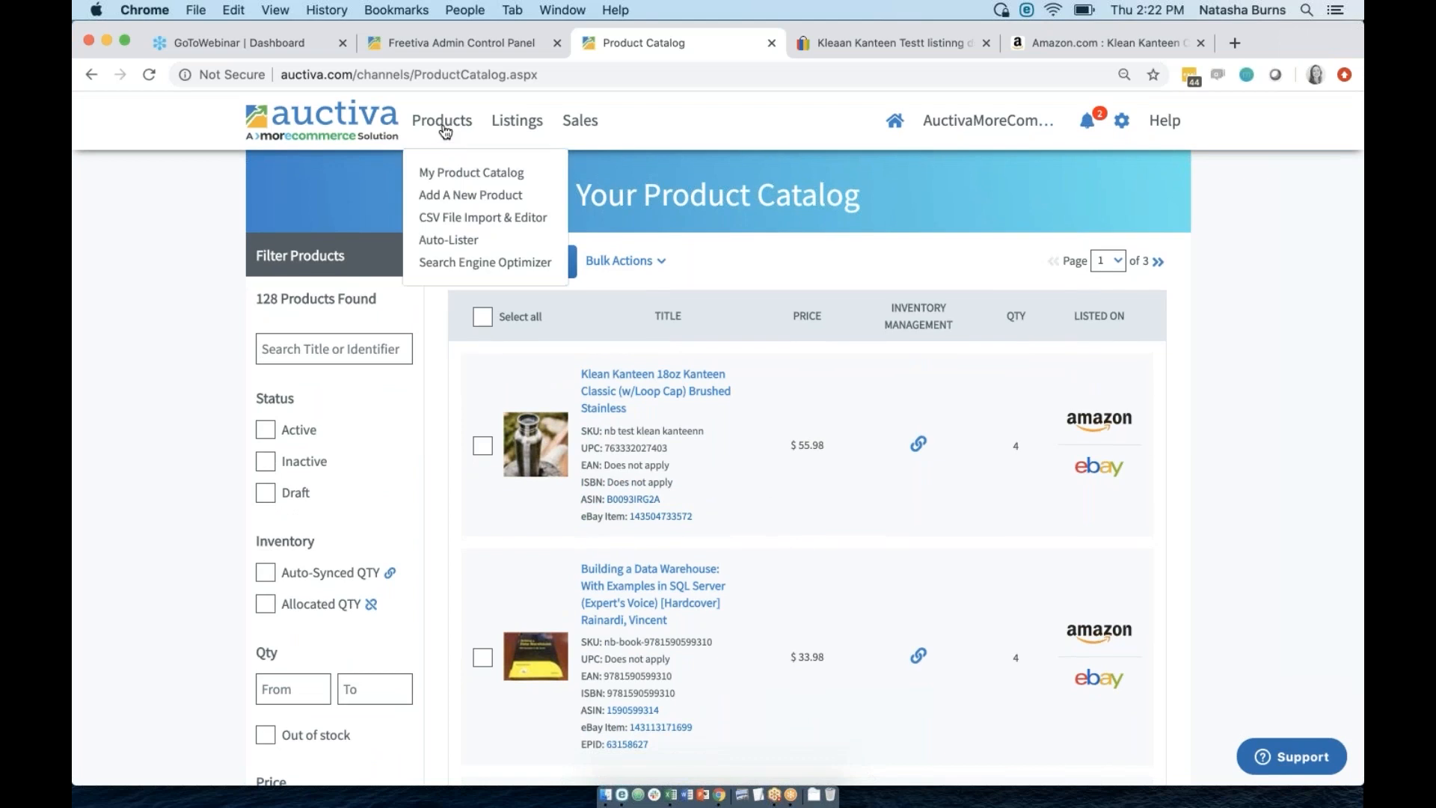
# Visit the Amazon listings overview, then return to the product catalog.
pyautogui.click(518, 126)
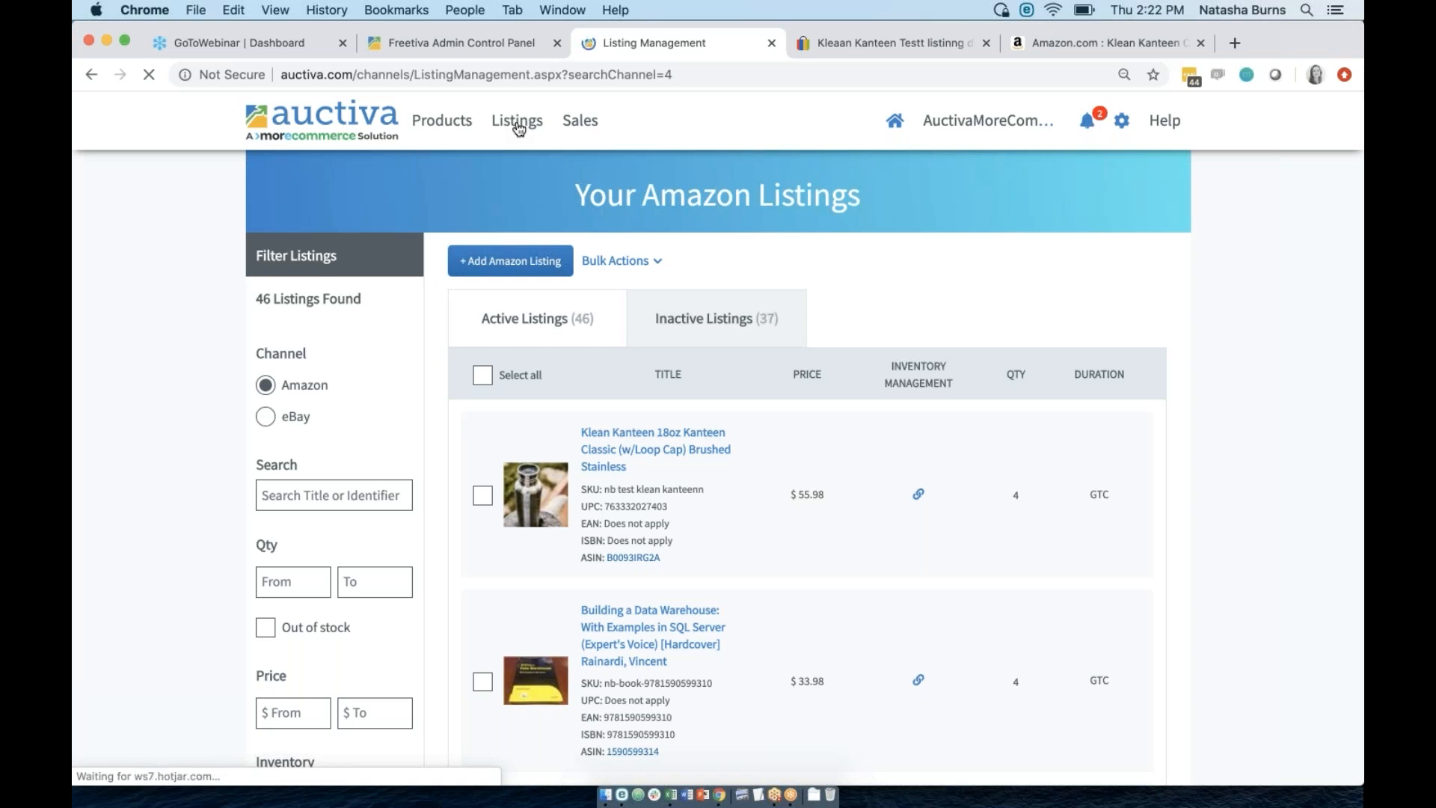
pyautogui.moveTo(518, 127)
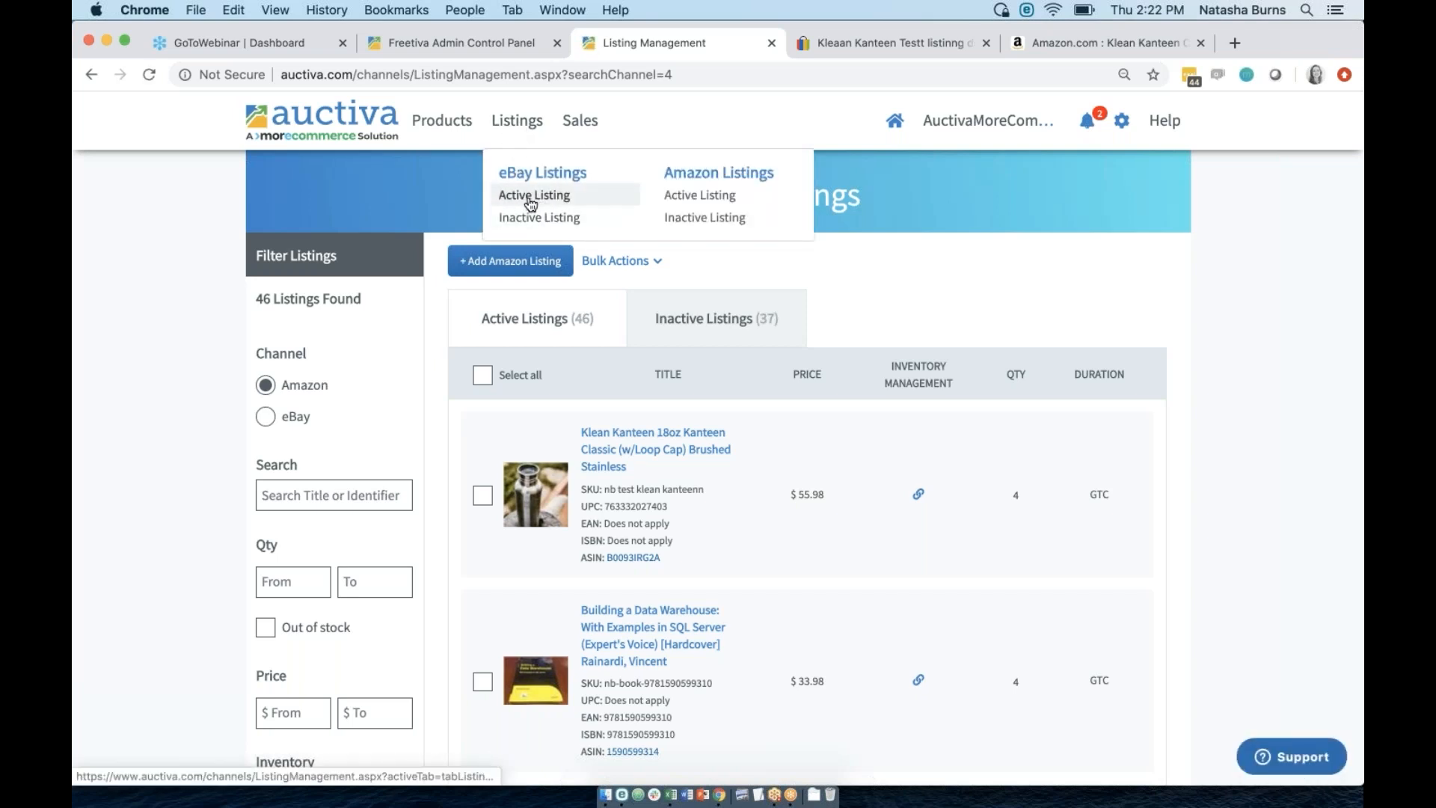
pyautogui.click(440, 123)
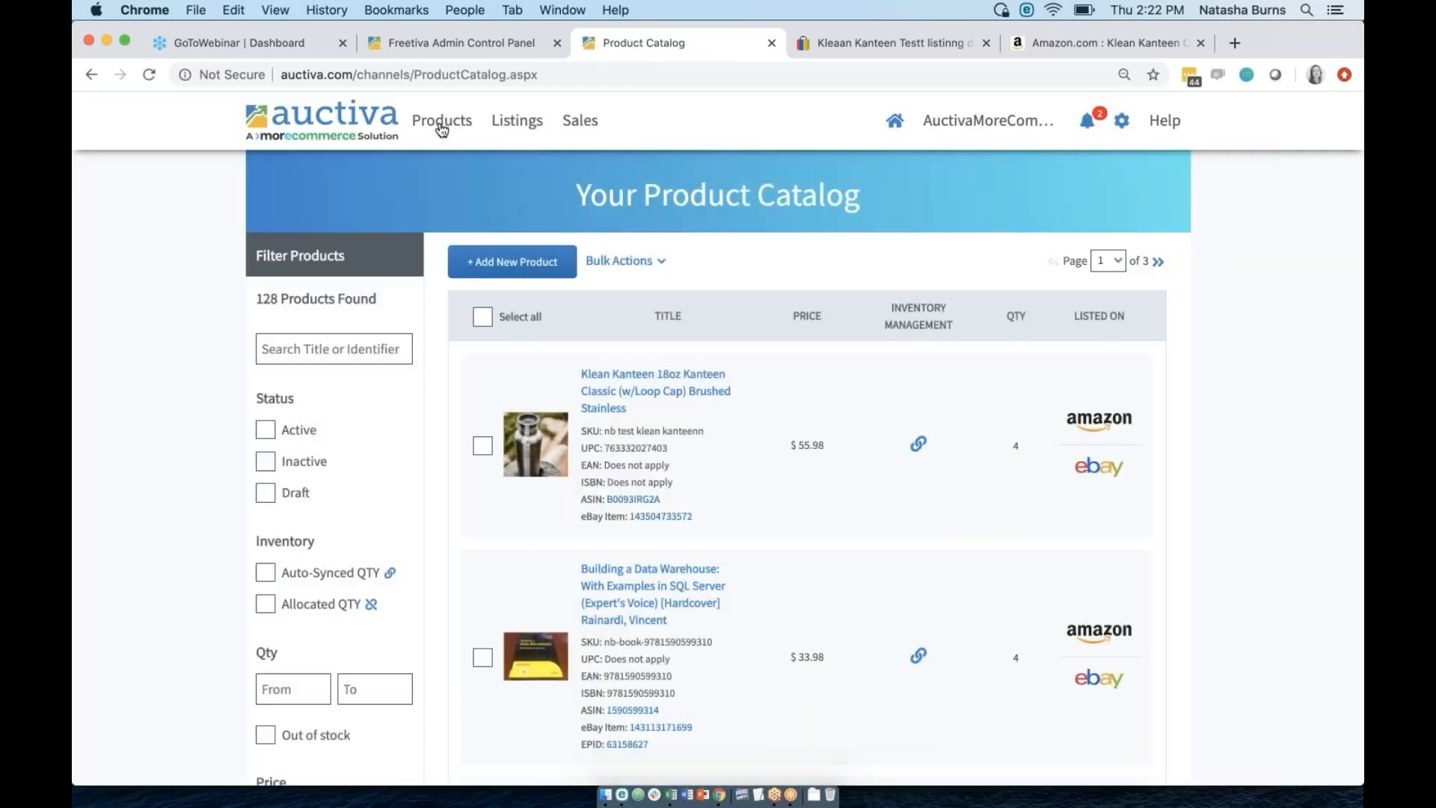
pyautogui.moveTo(517, 122)
pyautogui.moveTo(439, 122)
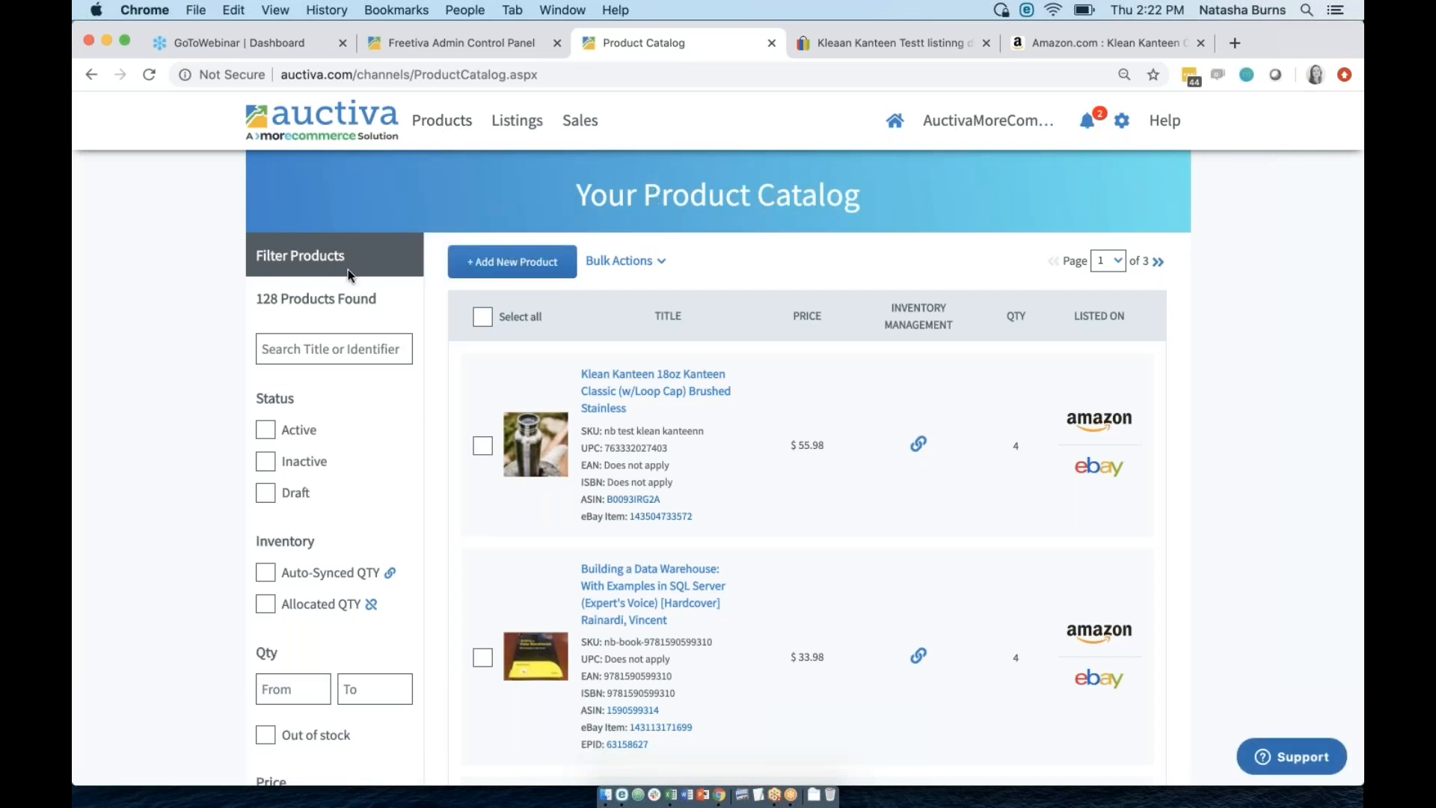
pyautogui.moveTo(348, 259); pyautogui.dragTo(240, 266)
pyautogui.click(241, 271)
# Scroll through the catalog and open the Bulk Actions dropdown.
pyautogui.scroll(-3, 296, 613)
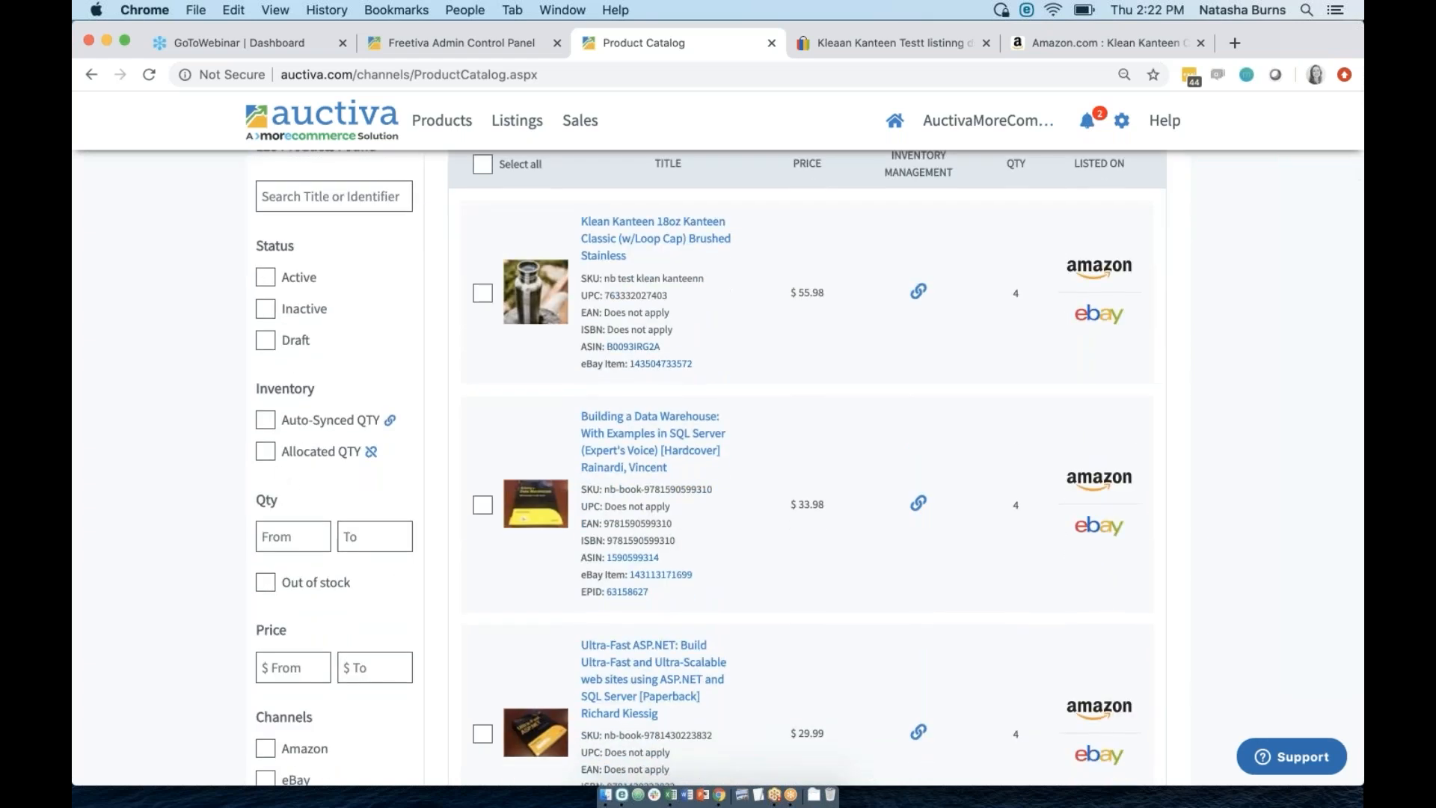
pyautogui.scroll(-2, 273, 535)
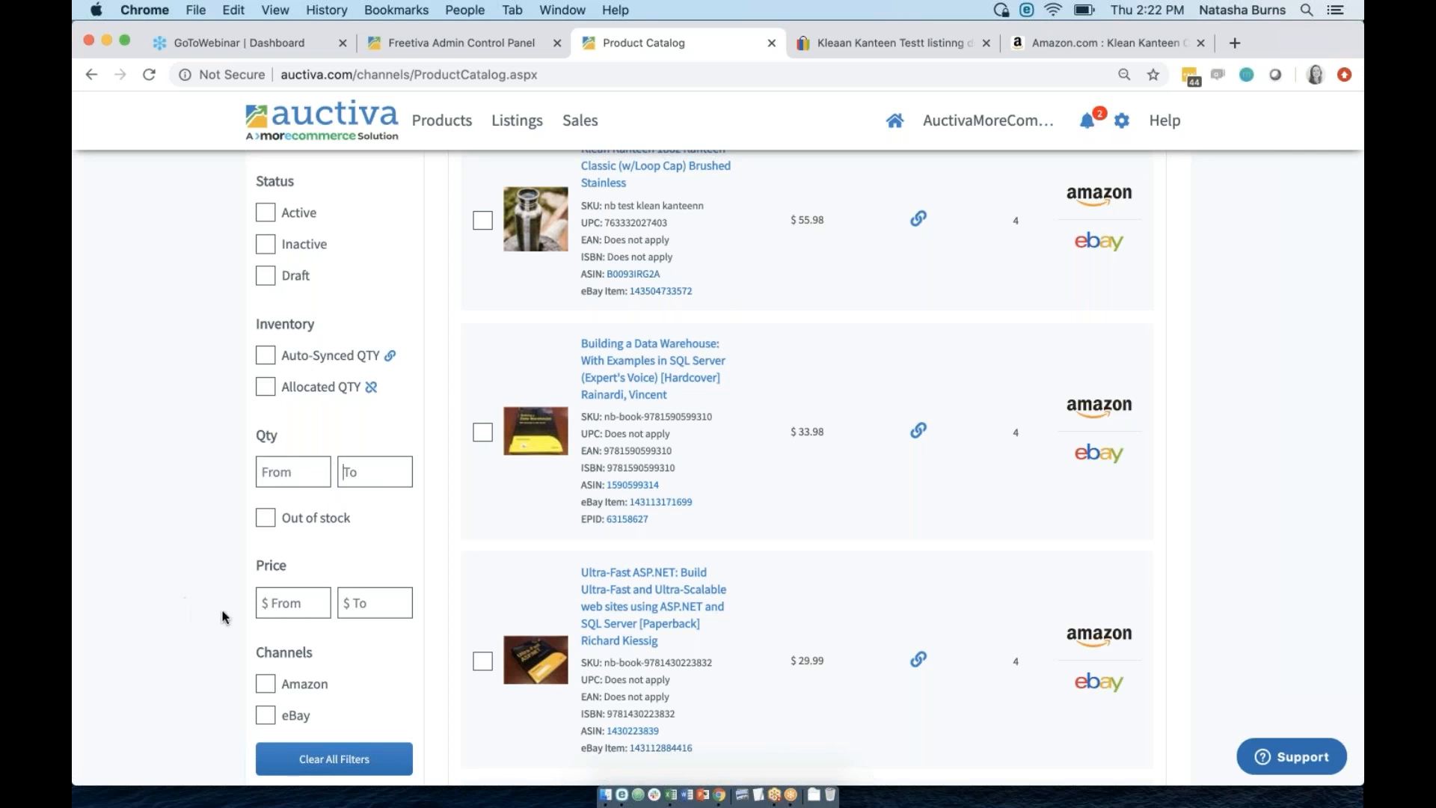
pyautogui.click(273, 606)
pyautogui.scroll(5, 275, 716)
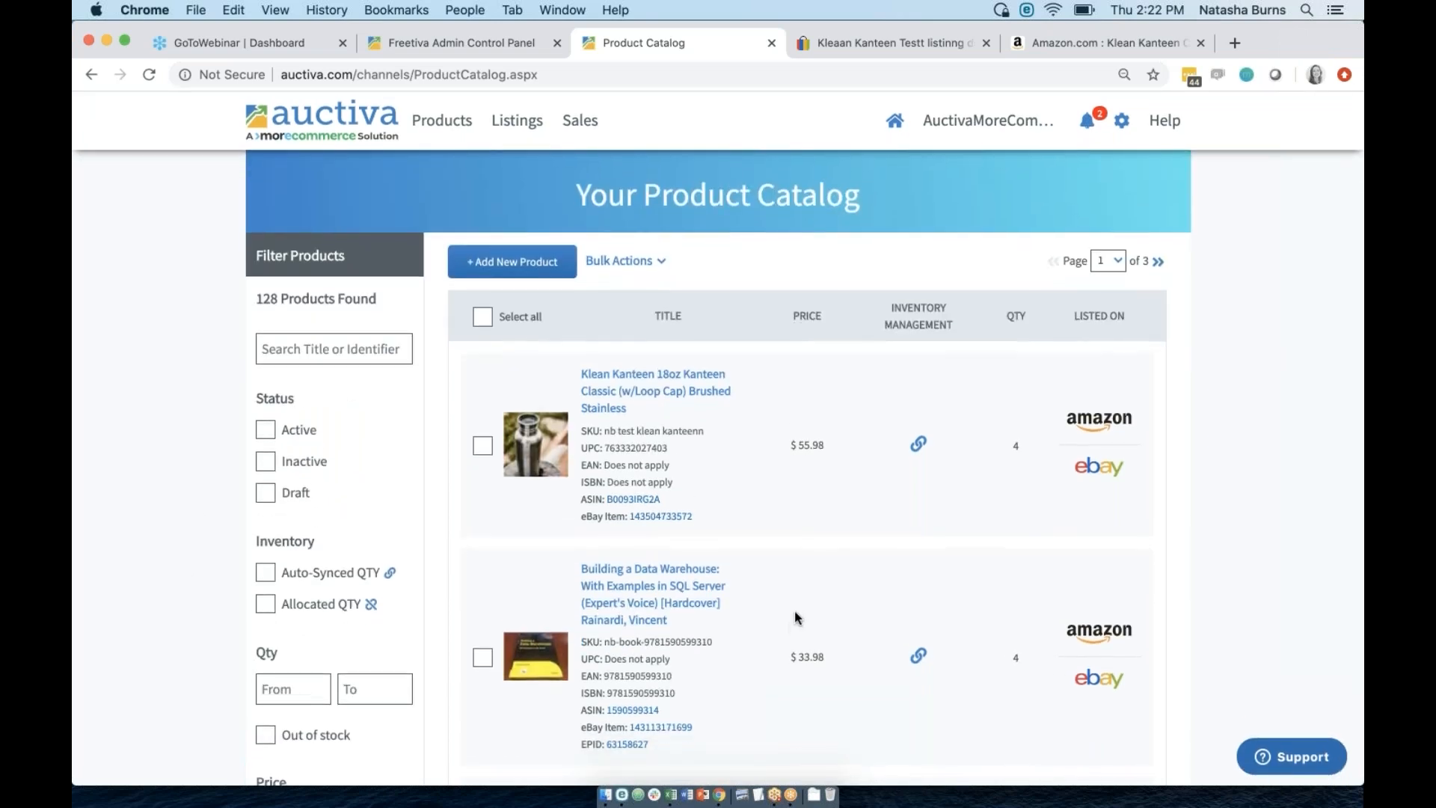
pyautogui.click(644, 263)
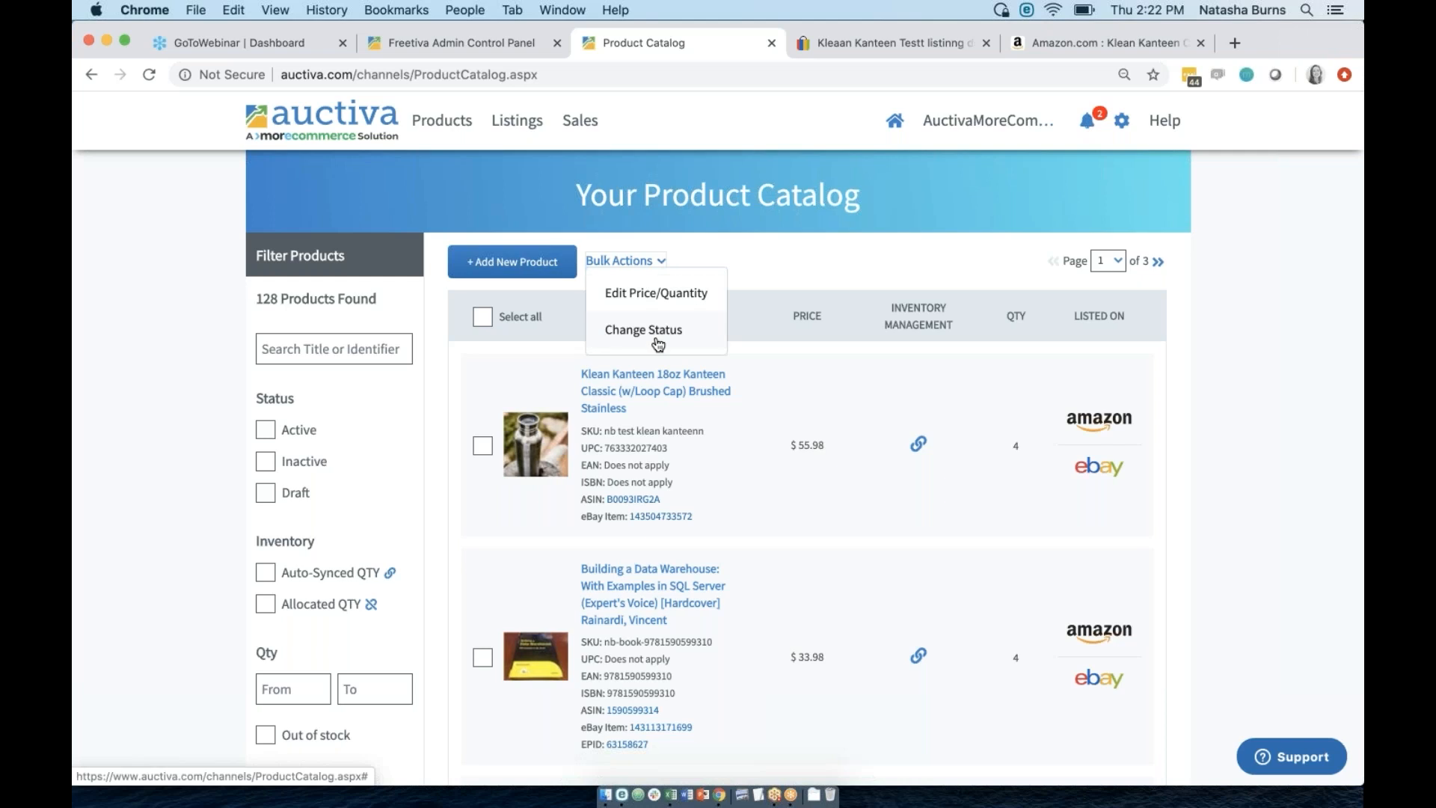
# Switch to Edit Price/Quantity and change a book's price to end in 8, marking it for update.
pyautogui.click(658, 297)
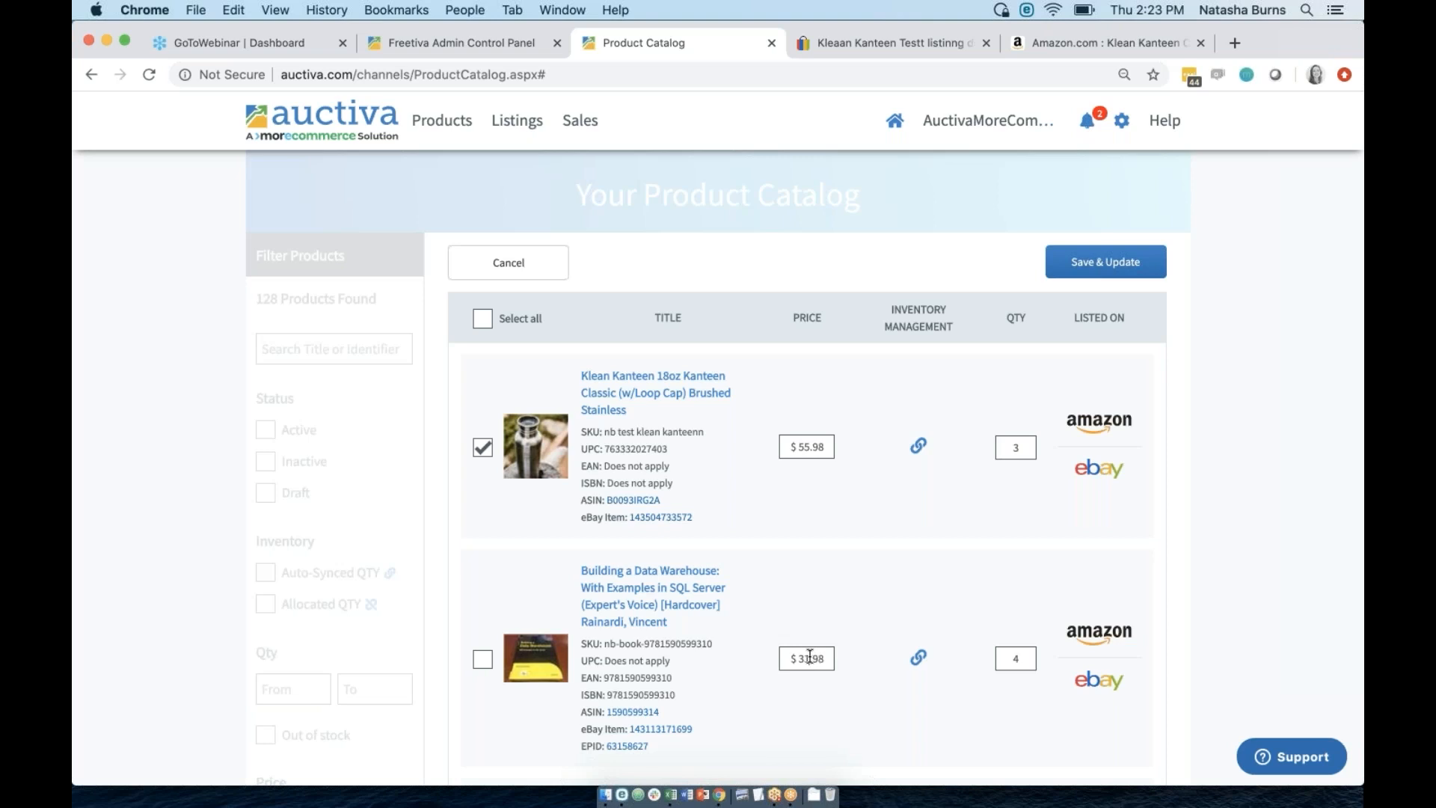
pyautogui.scroll(-5, 869, 707)
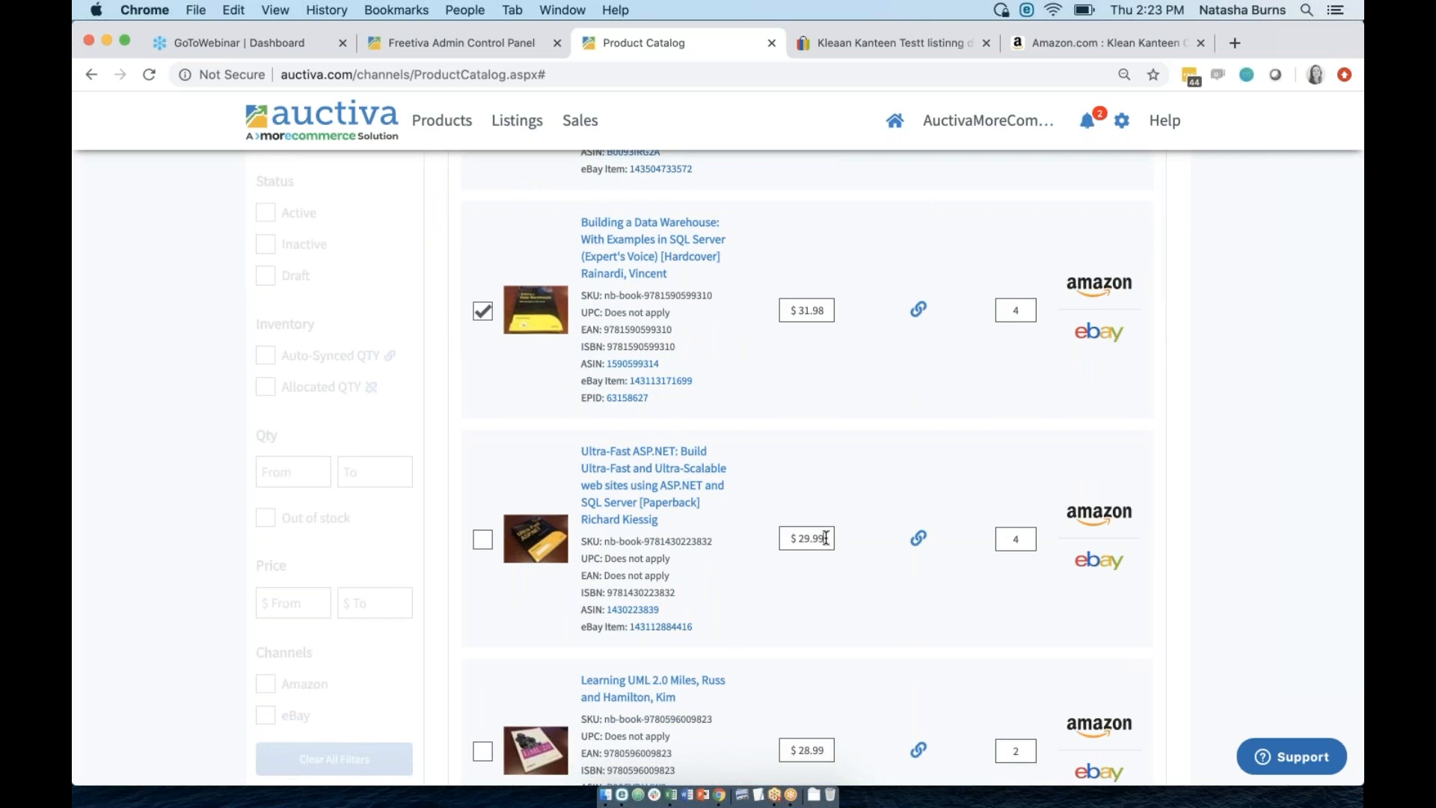
pyautogui.click(826, 538)
pyautogui.press('BackSpace')
pyautogui.write('8')
pyautogui.click(876, 593)
# Enter quantity 3 for another product and submit the four-product update with Save & Update.
pyautogui.scroll(-1, 935, 621)
pyautogui.click(1023, 674)
pyautogui.write('3')
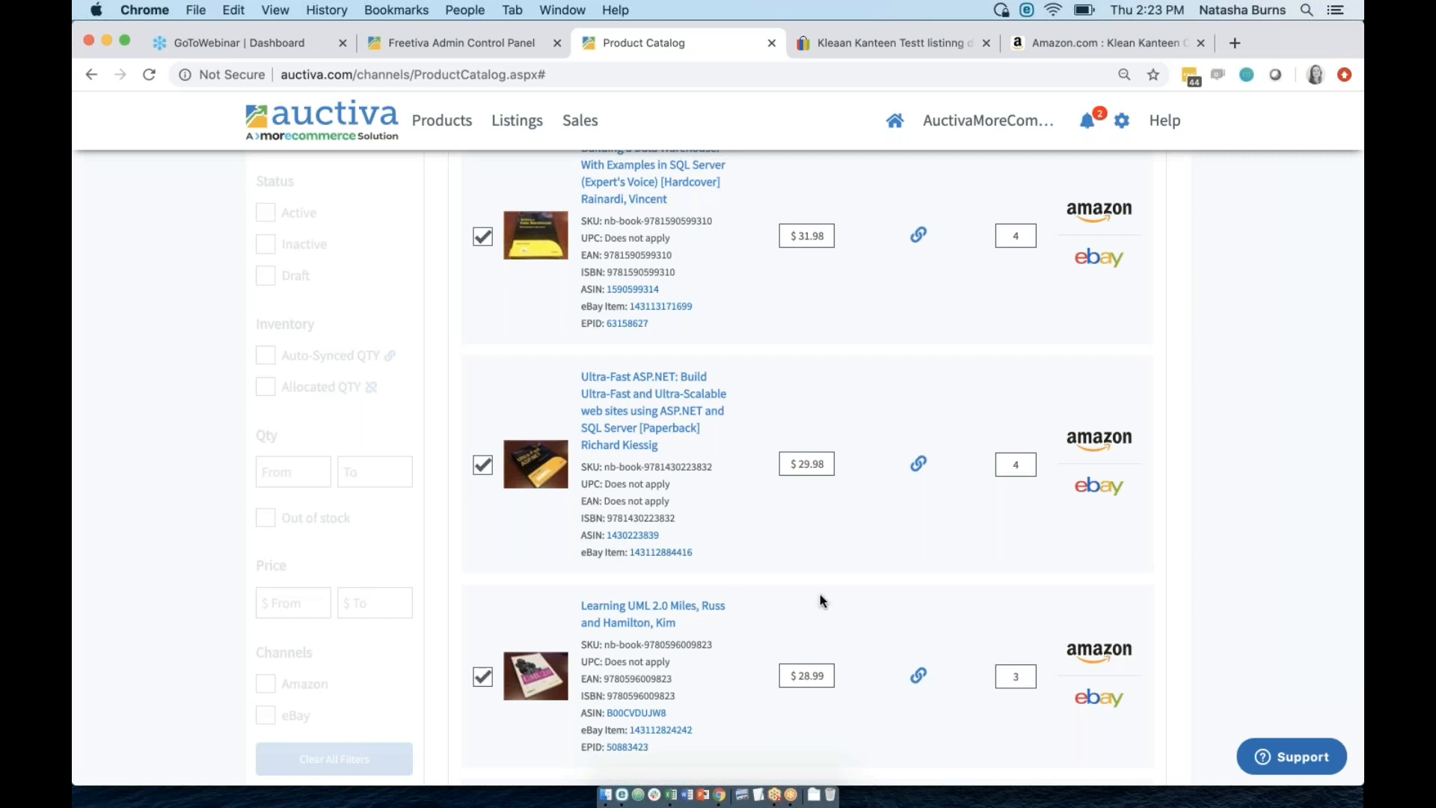
pyautogui.scroll(-5, 820, 594)
pyautogui.scroll(15, 820, 593)
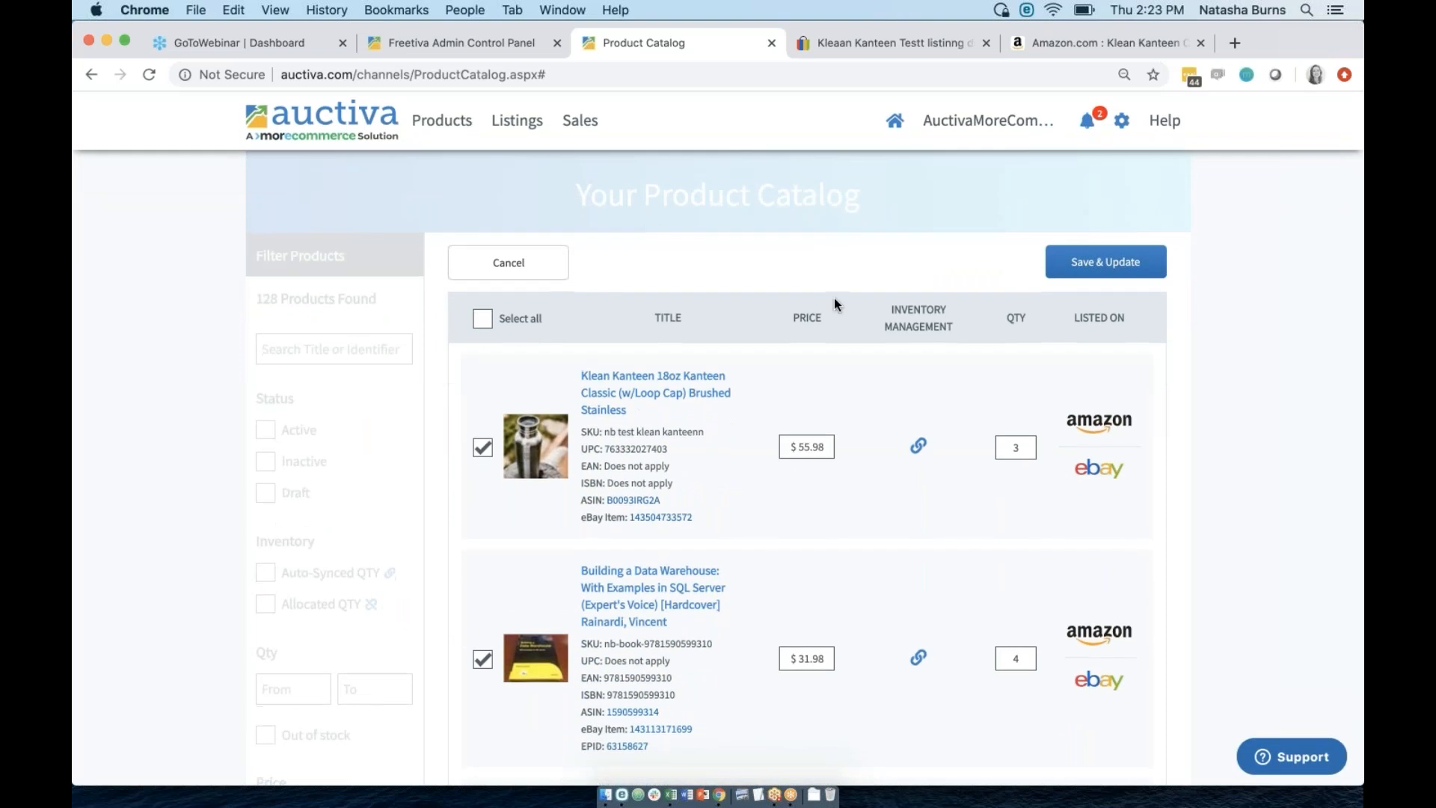
pyautogui.click(1093, 263)
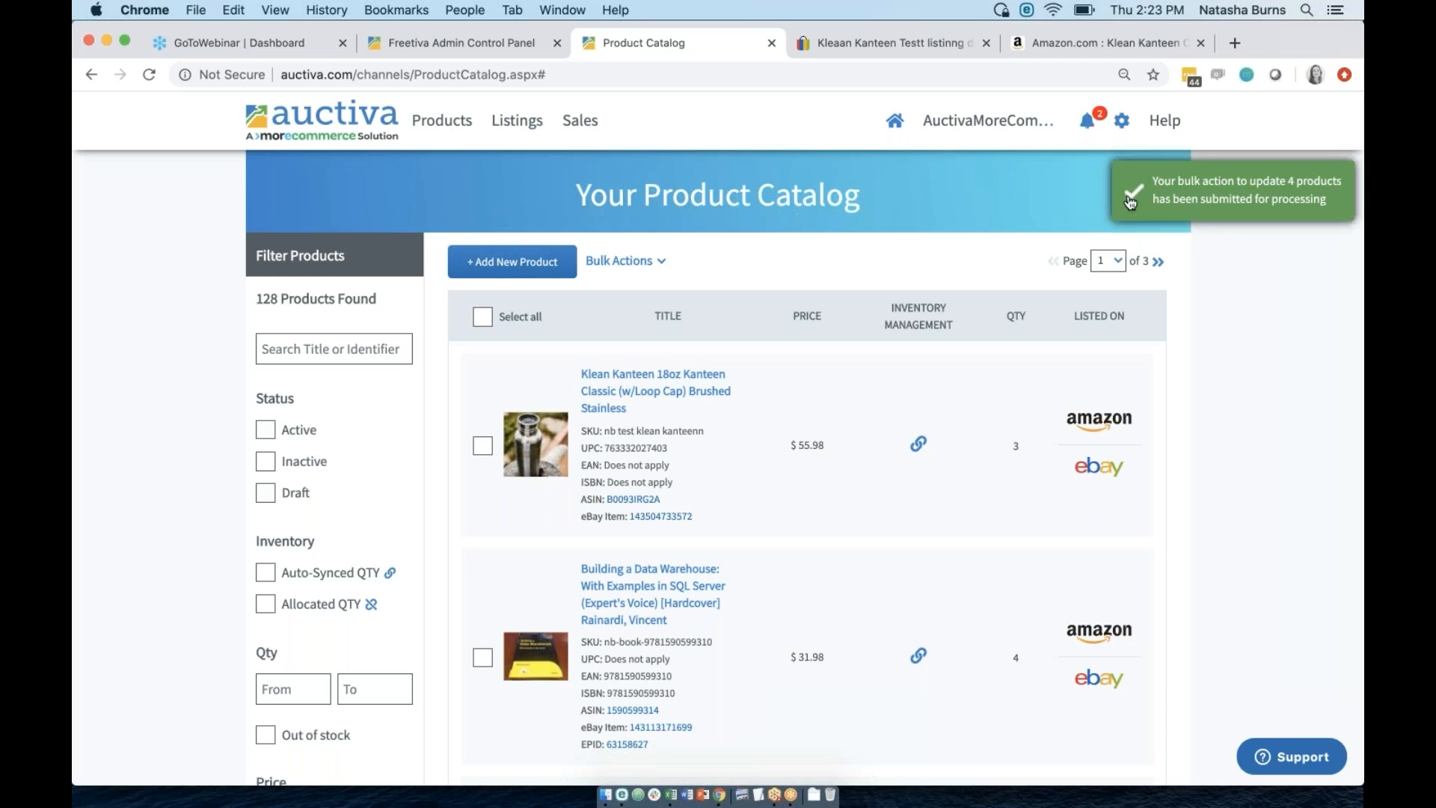
# Reload the catalog and read the notifications about 7 updated Amazon listings and the API warning.
pyautogui.click(462, 120)
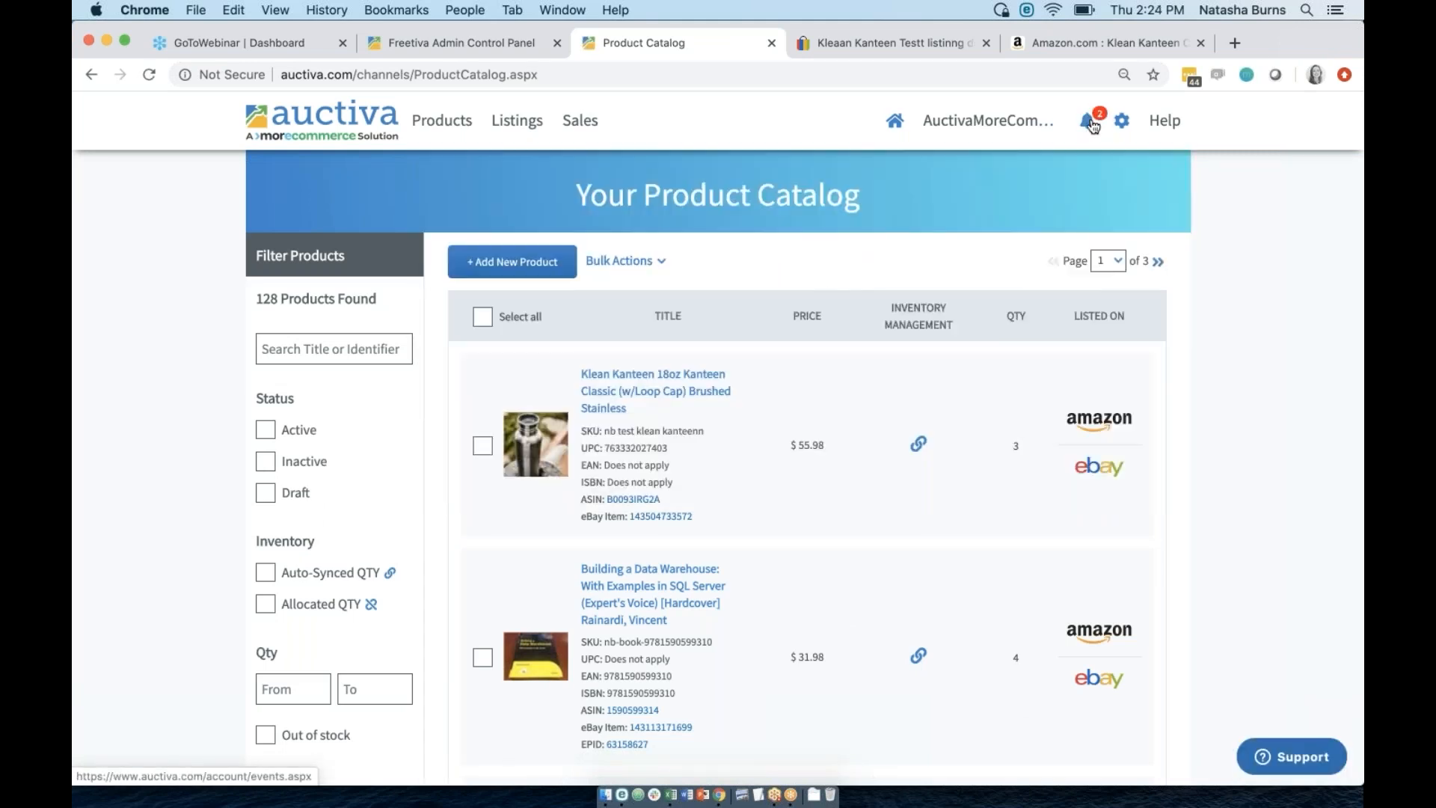
pyautogui.click(1088, 124)
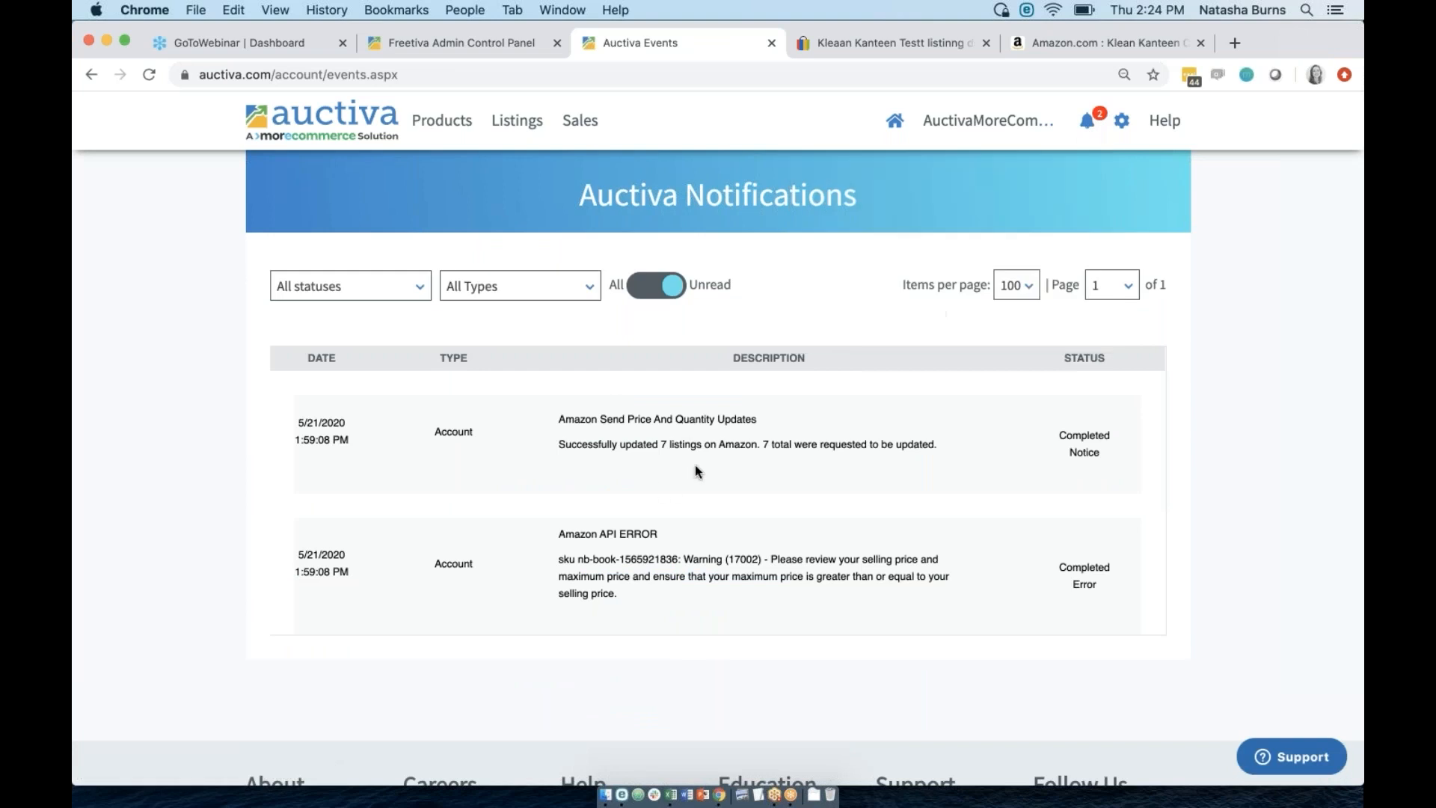
pyautogui.moveTo(565, 445); pyautogui.dragTo(603, 446)
pyautogui.click(849, 459)
pyautogui.click(600, 518)
pyautogui.moveTo(633, 587); pyautogui.dragTo(683, 559)
pyautogui.doubleClick(683, 558)
pyautogui.moveTo(627, 444); pyautogui.dragTo(792, 436)
# Show all notifications instead of unread only, then return to the product catalog.
pyautogui.click(1088, 122)
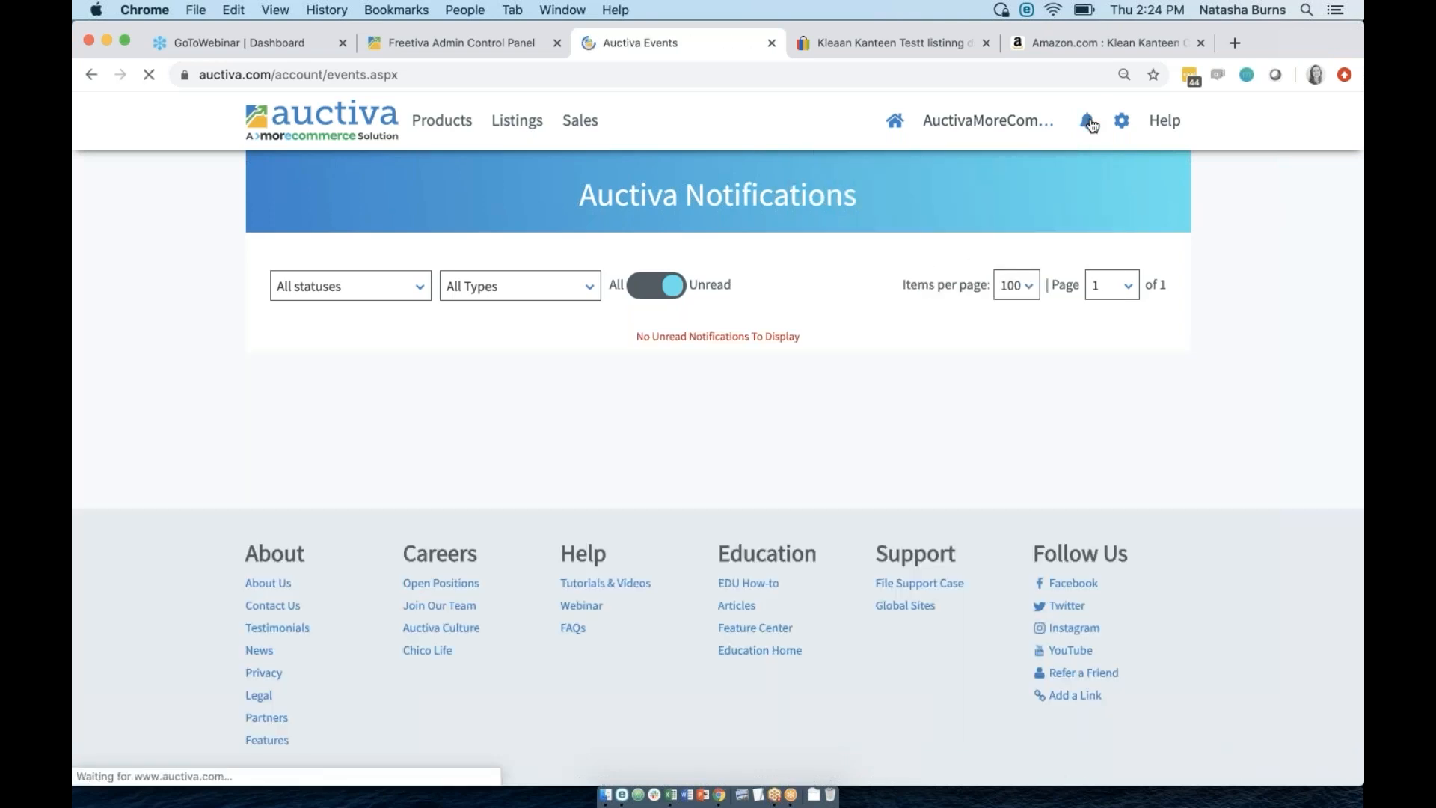
pyautogui.click(659, 292)
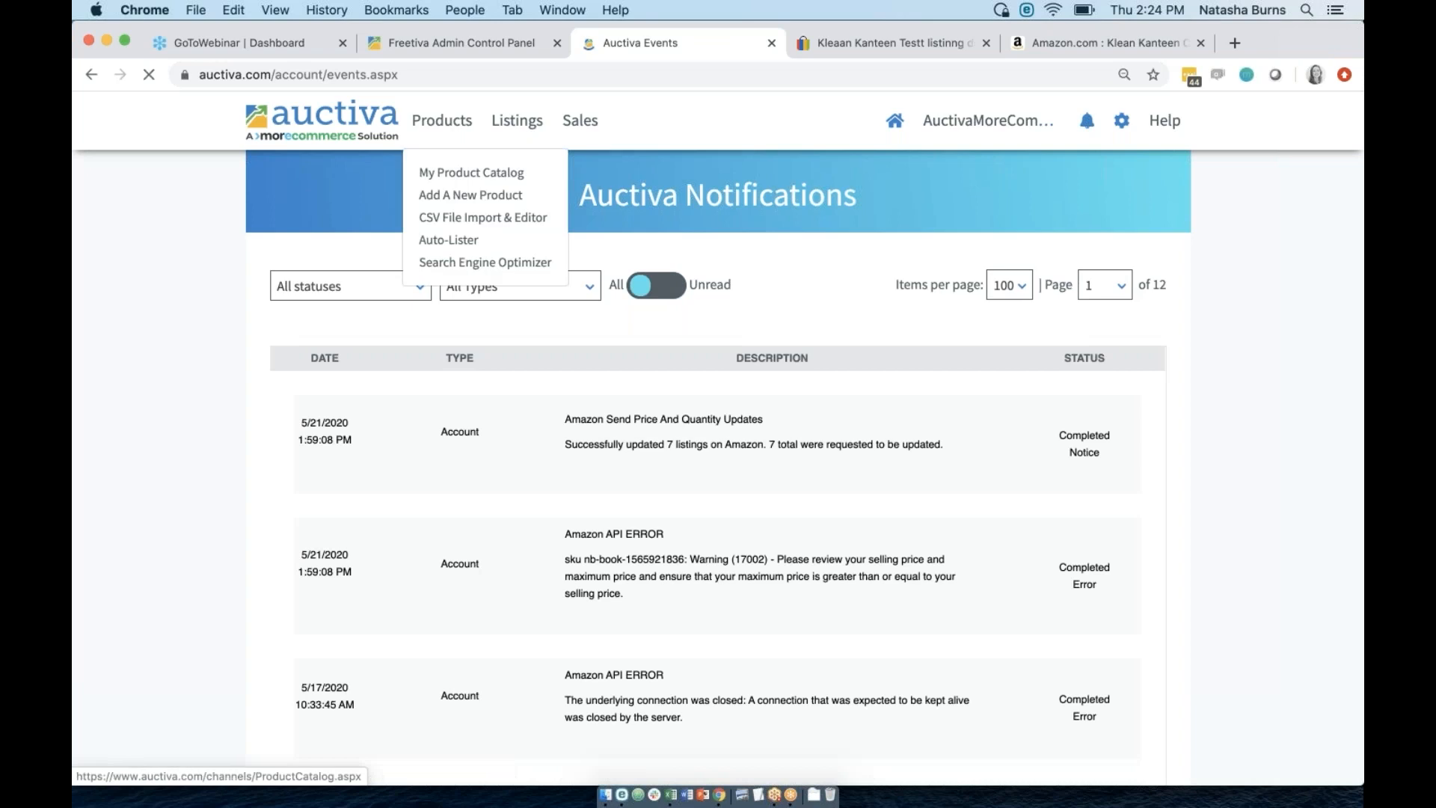
pyautogui.click(472, 173)
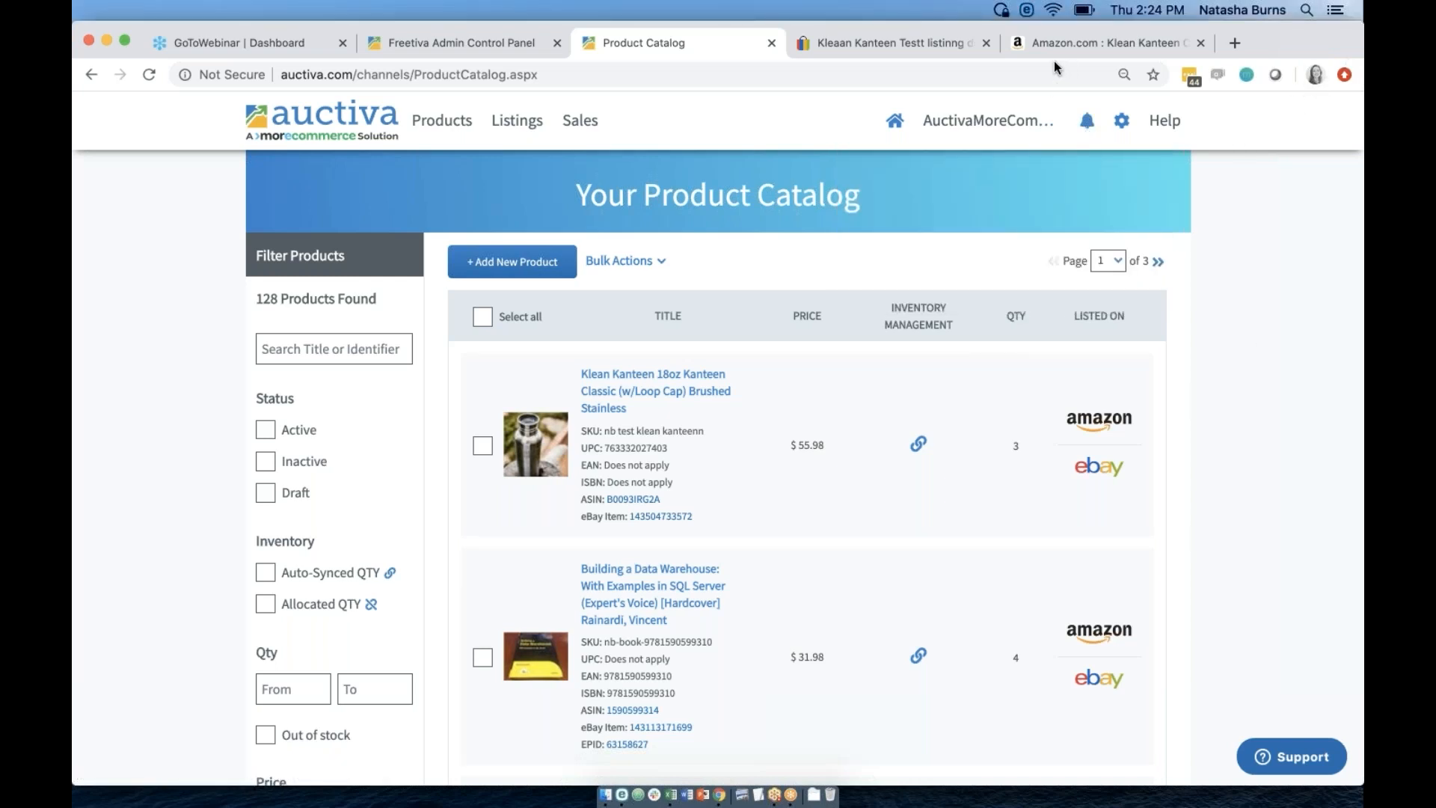
# Open the CSV File Import & Editor and review its 10,000-product limit and download instructions.
pyautogui.scroll(-1, 817, 482)
pyautogui.scroll(2, 817, 482)
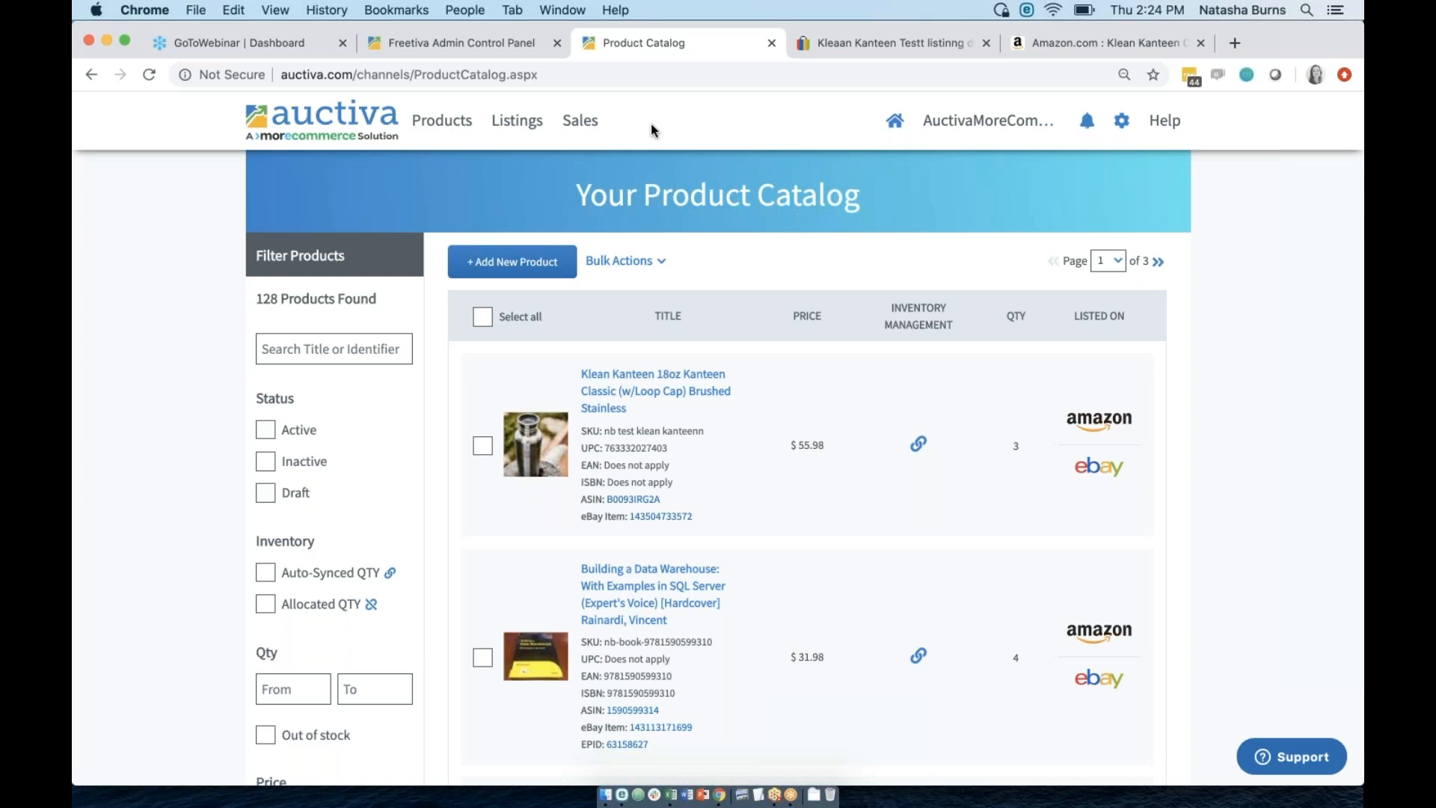
pyautogui.moveTo(436, 124)
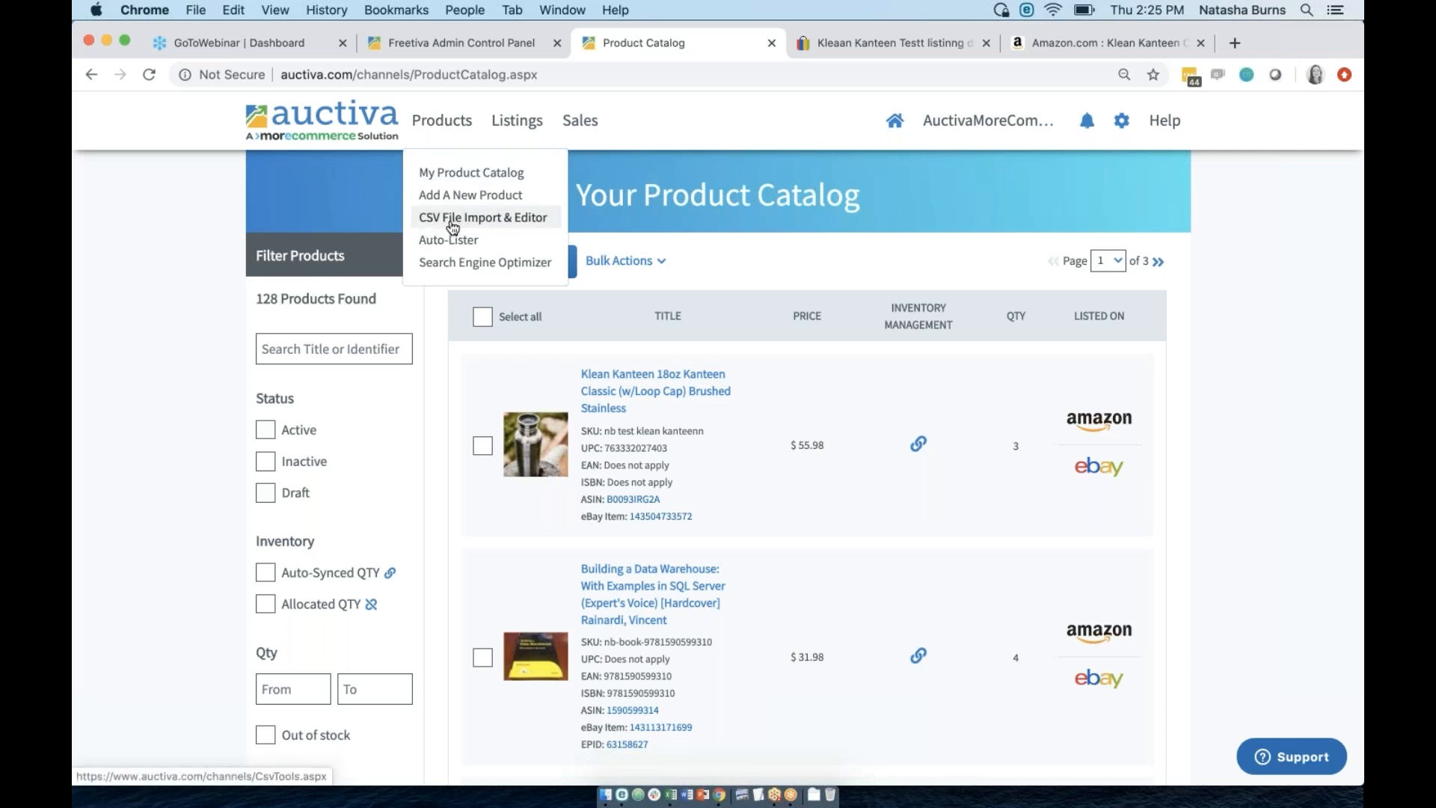
pyautogui.click(499, 222)
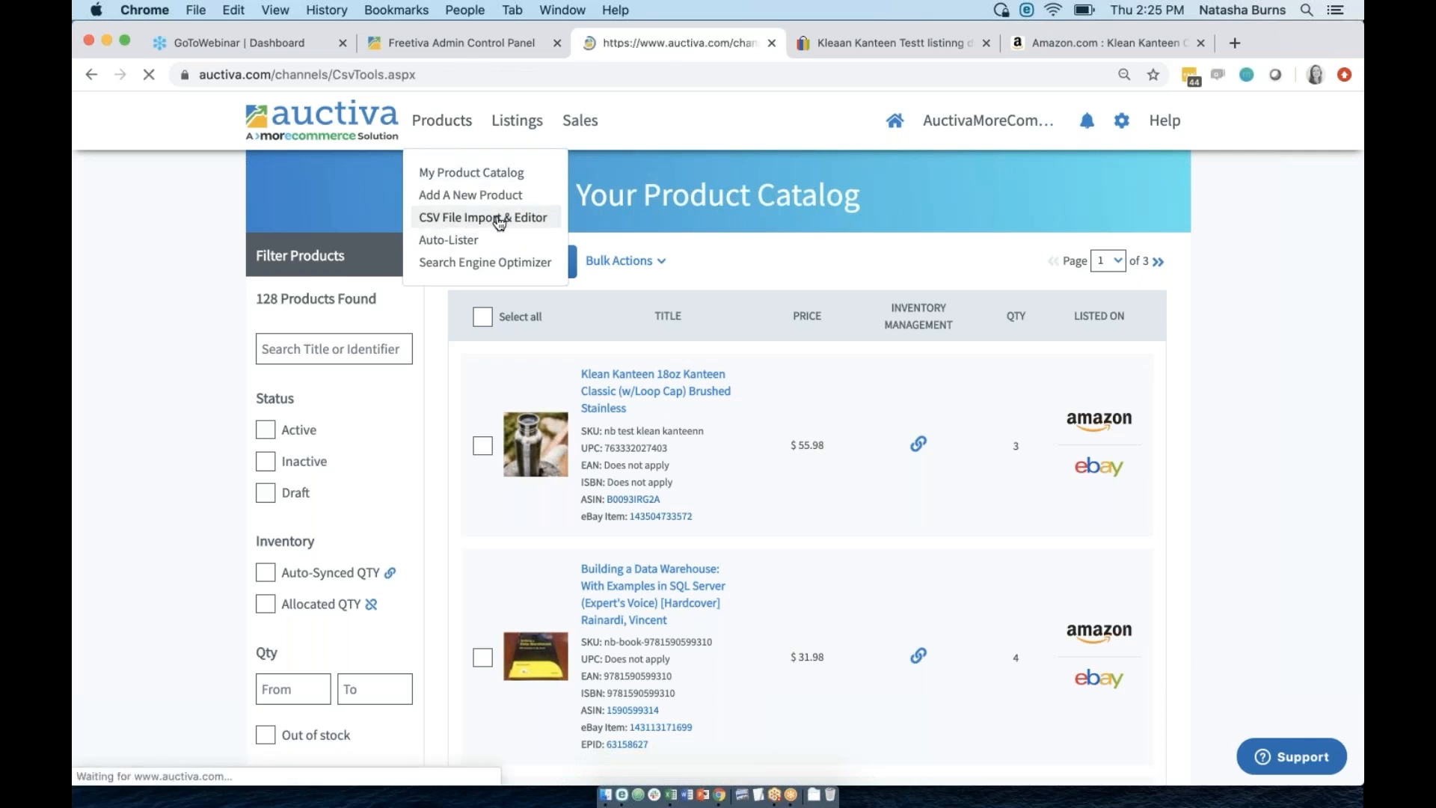
pyautogui.scroll(-2, 841, 376)
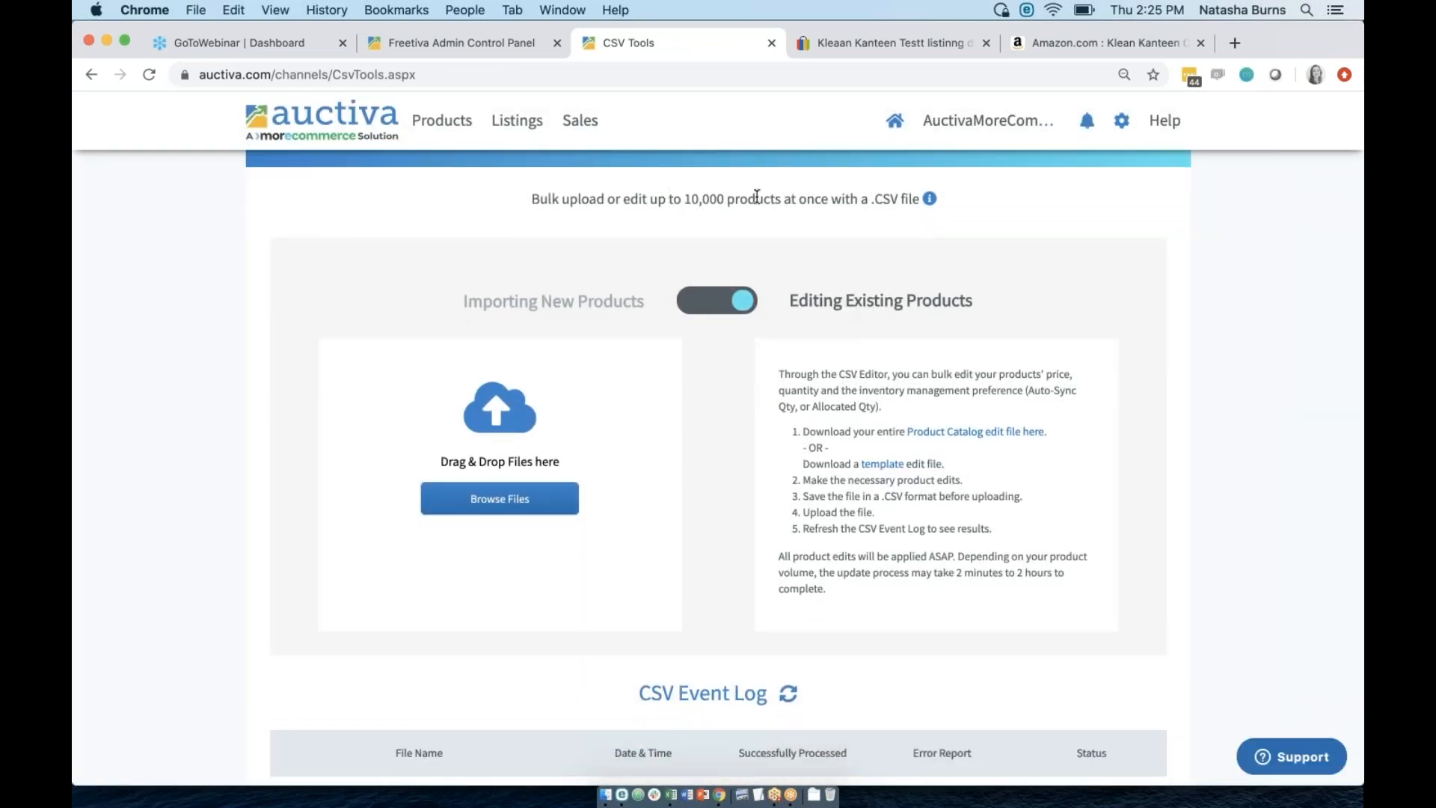
pyautogui.moveTo(673, 199); pyautogui.dragTo(860, 202)
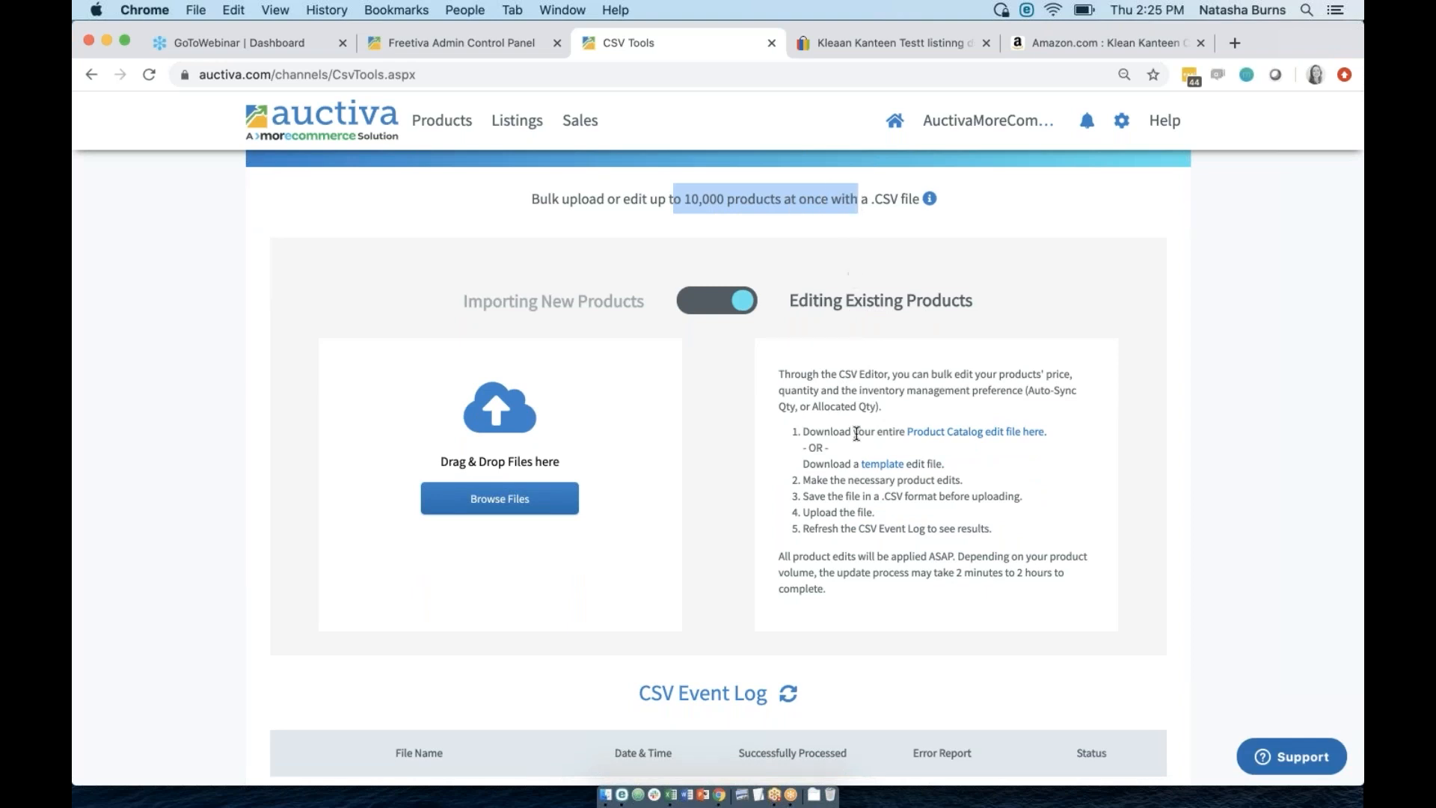
pyautogui.click(915, 405)
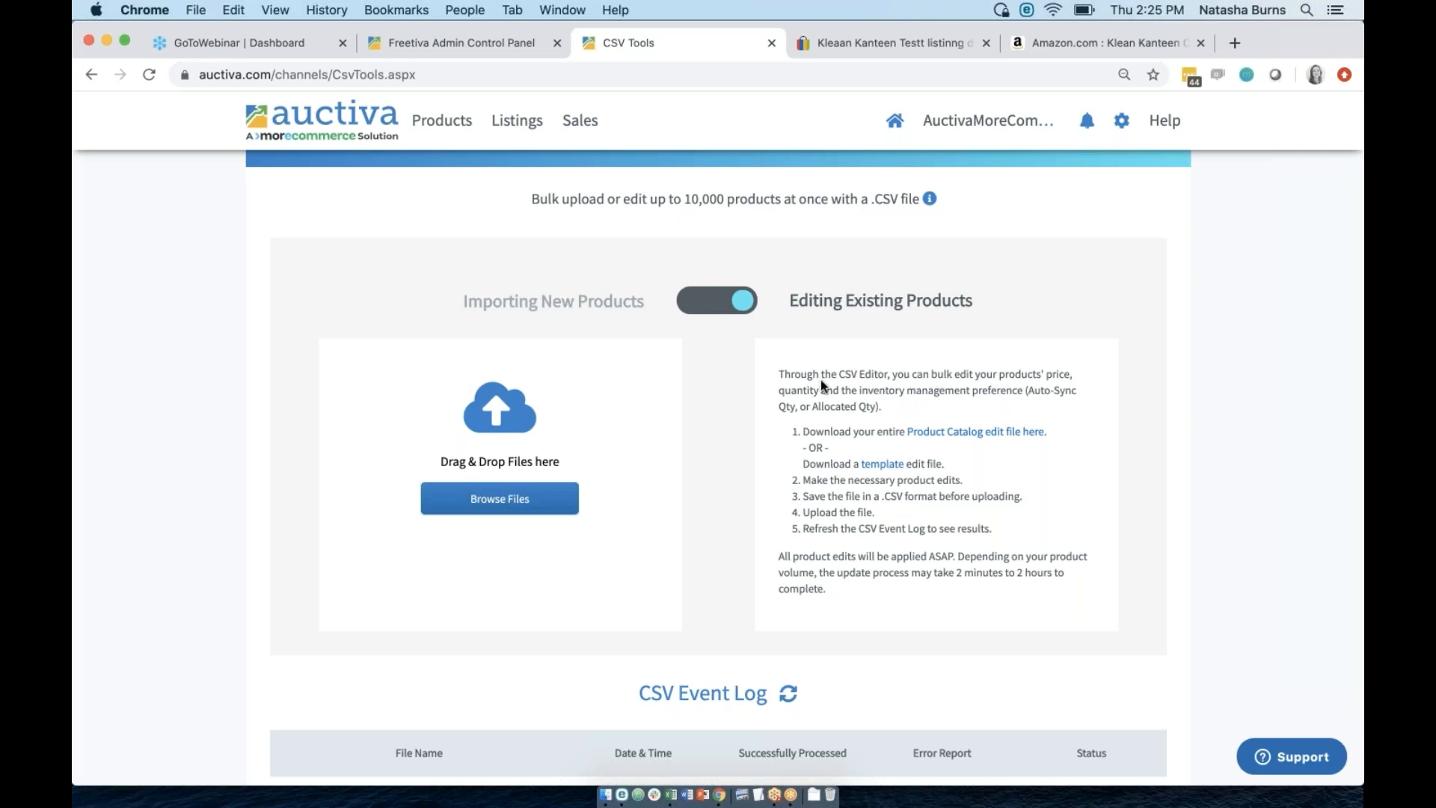
pyautogui.moveTo(887, 432); pyautogui.dragTo(839, 432)
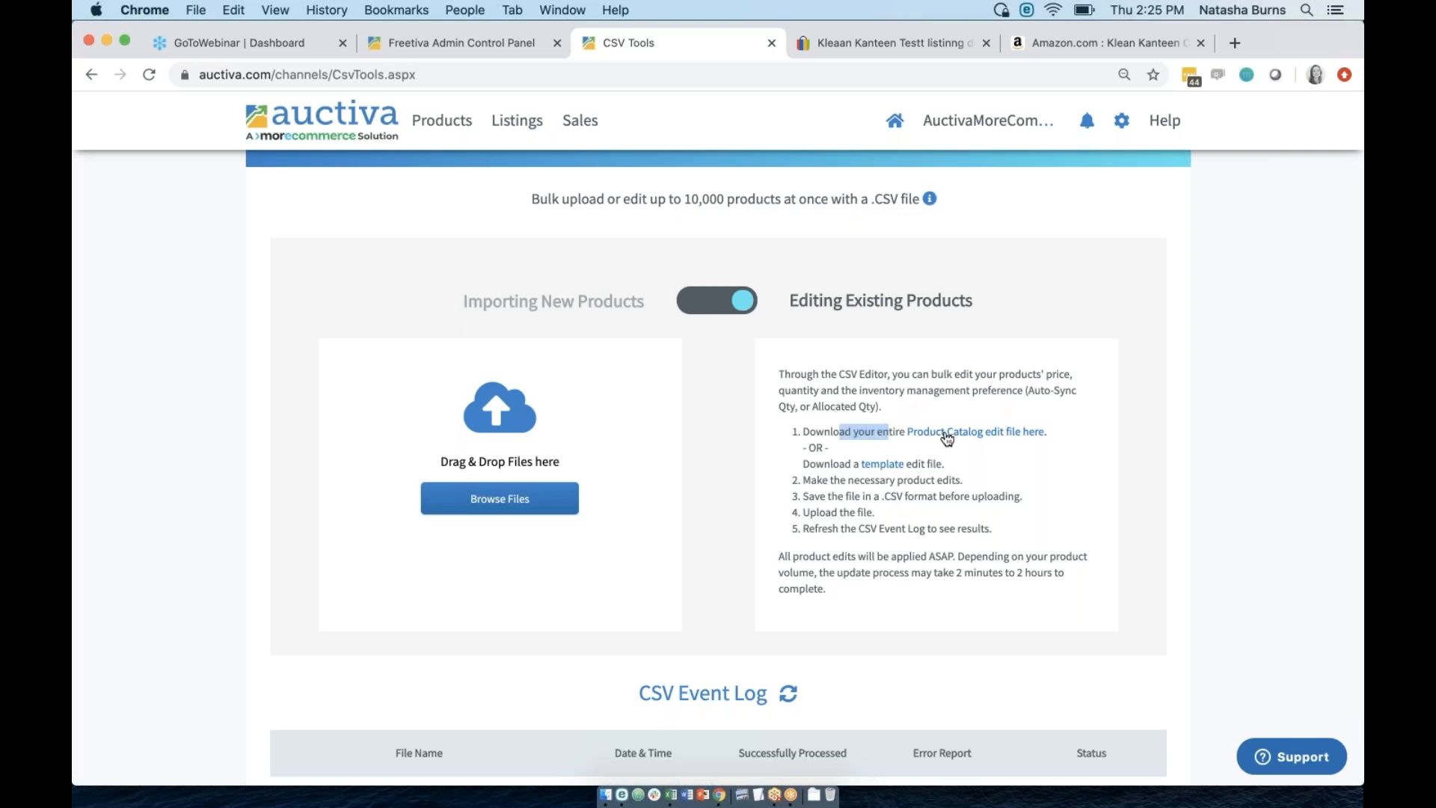
# Download the Product Catalog edit file for 87 products and close the file list.
pyautogui.click(978, 433)
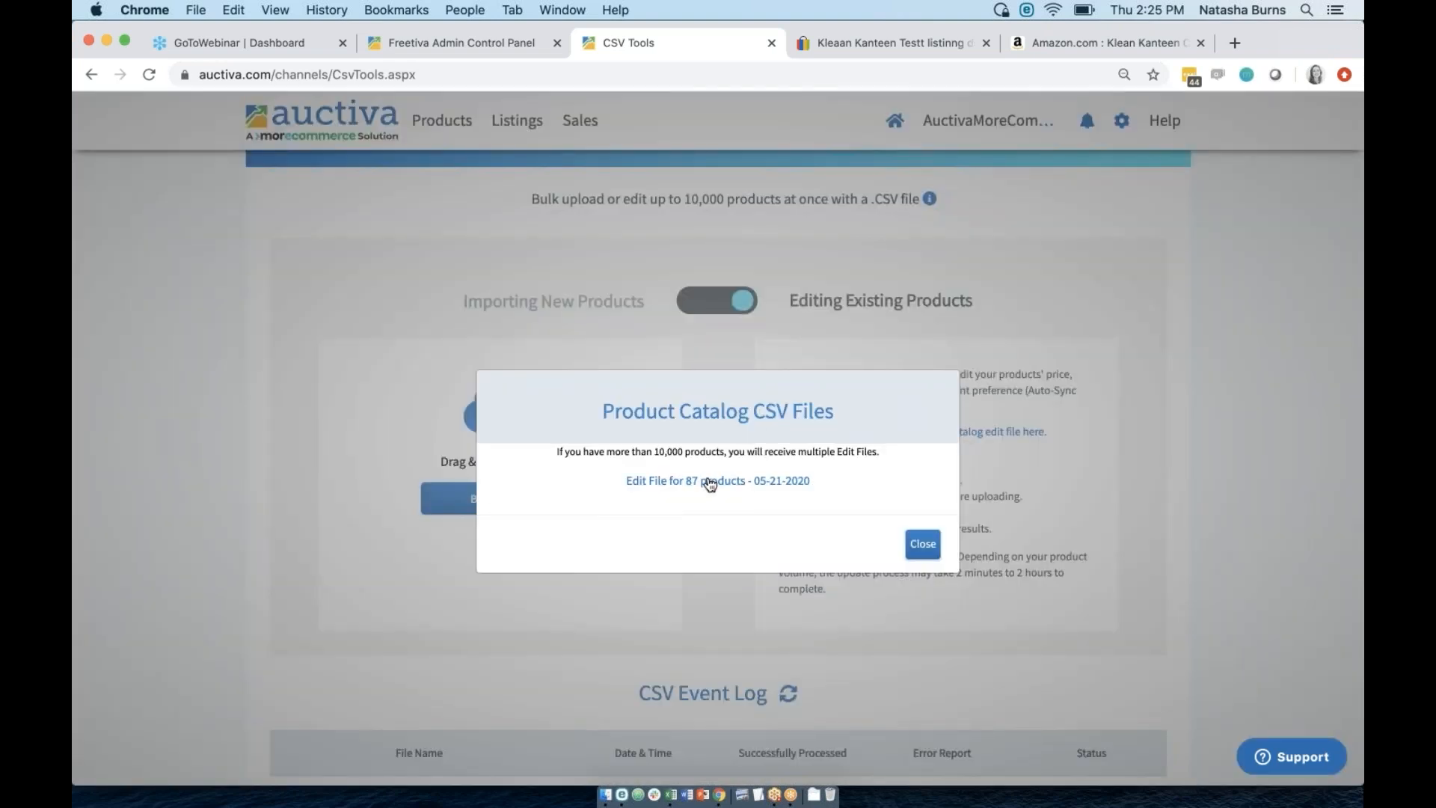
pyautogui.click(720, 486)
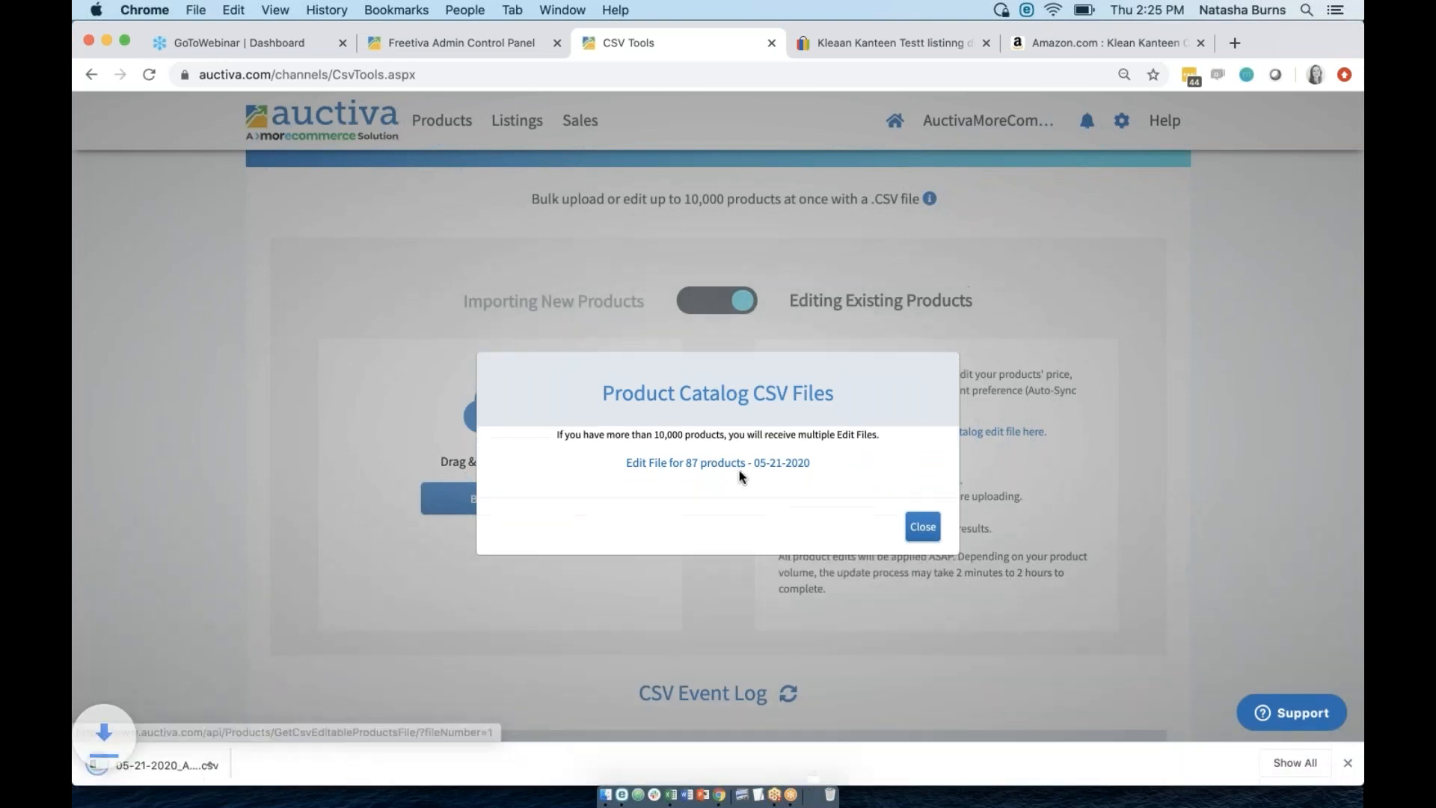
pyautogui.click(921, 528)
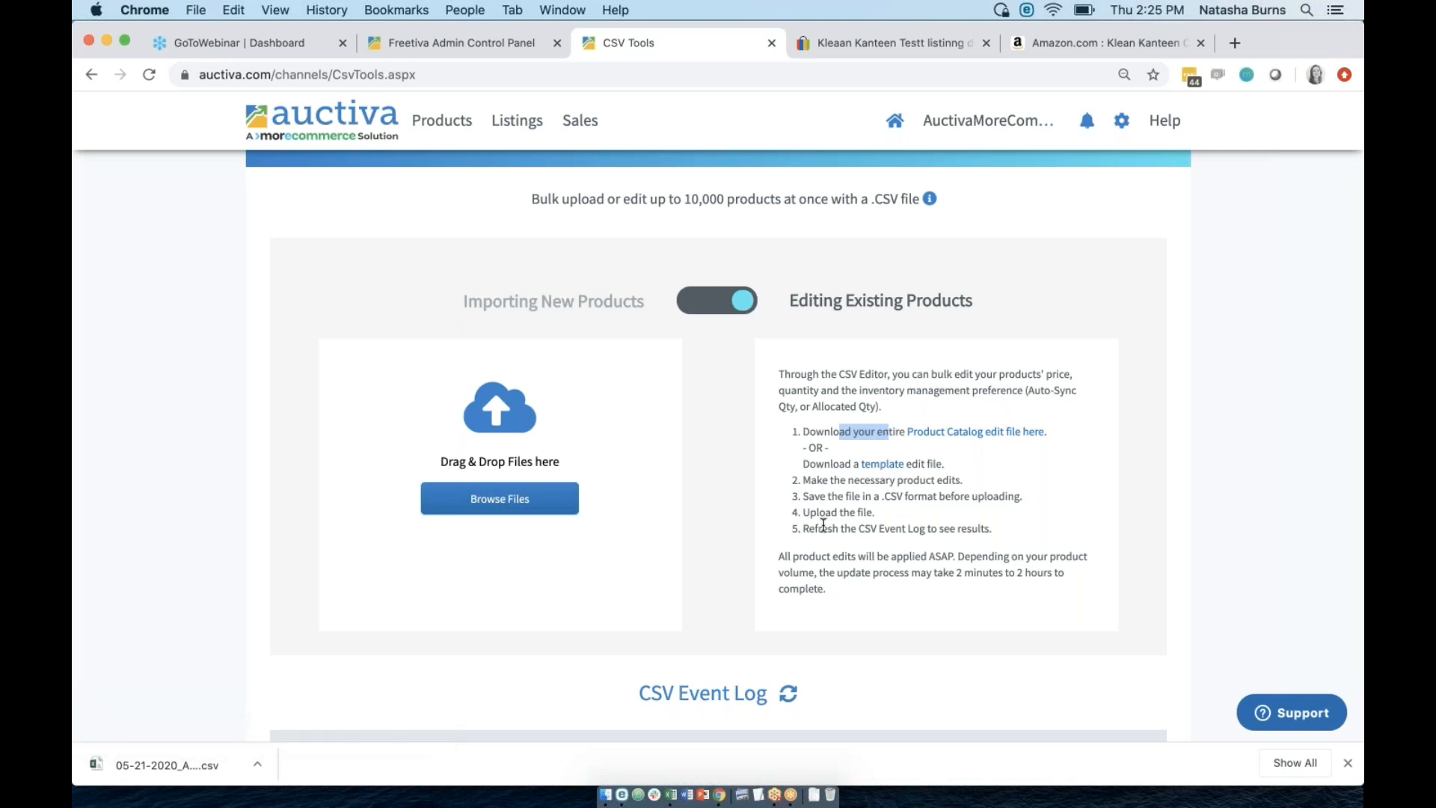
pyautogui.scroll(-5, 822, 525)
pyautogui.scroll(5, 822, 526)
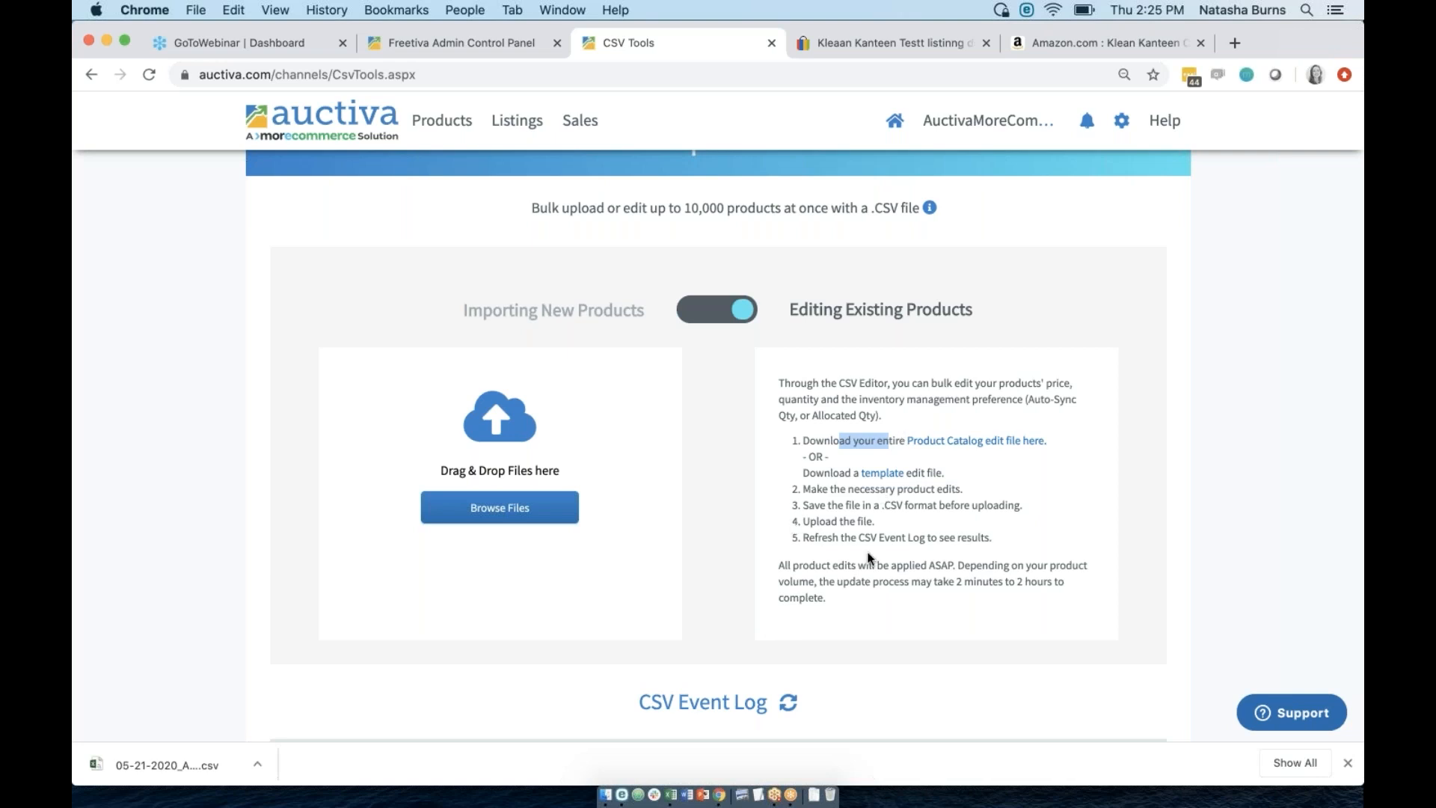
pyautogui.moveTo(431, 125)
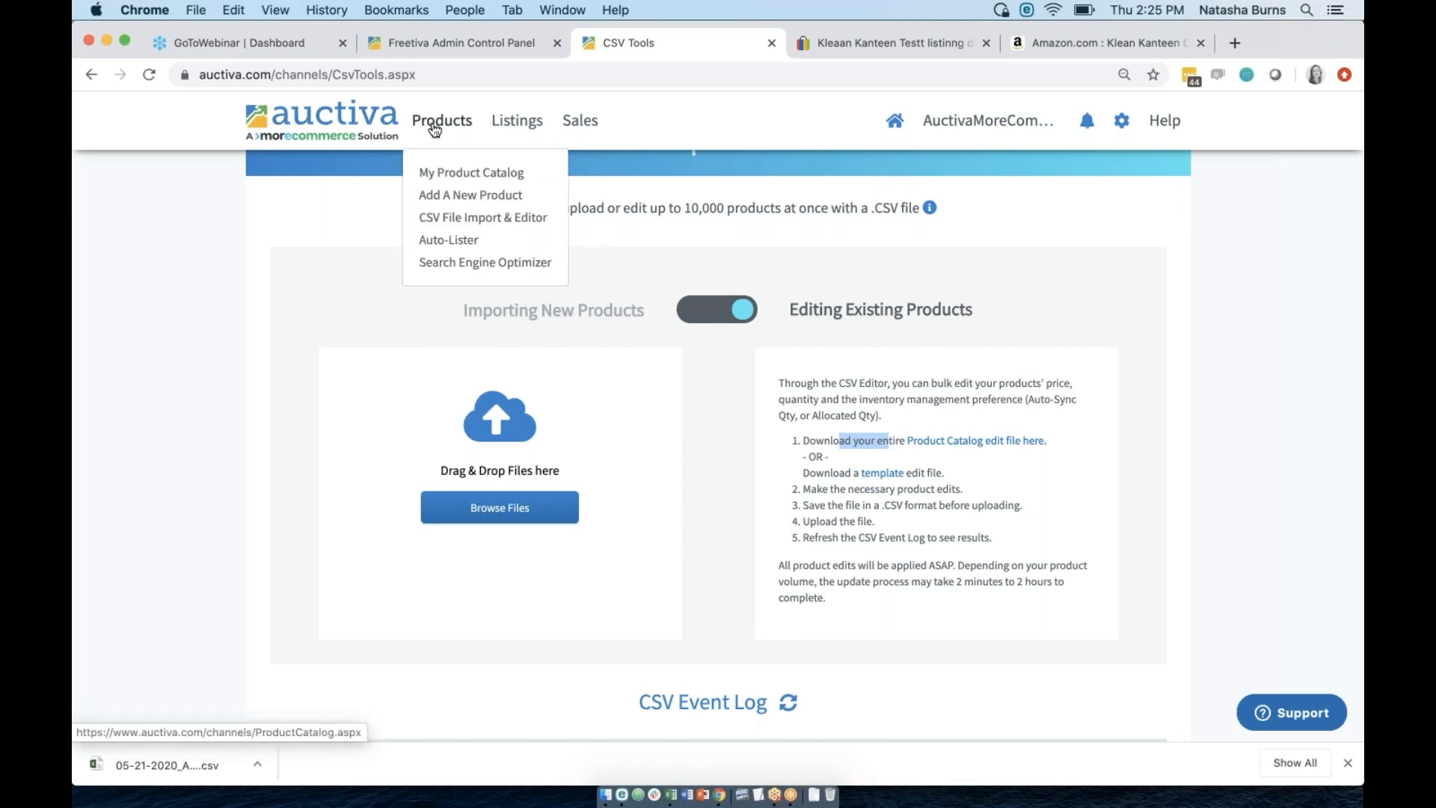
# Return to My Product Catalog and glance at the Bulk Actions list without choosing one.
pyautogui.click(456, 172)
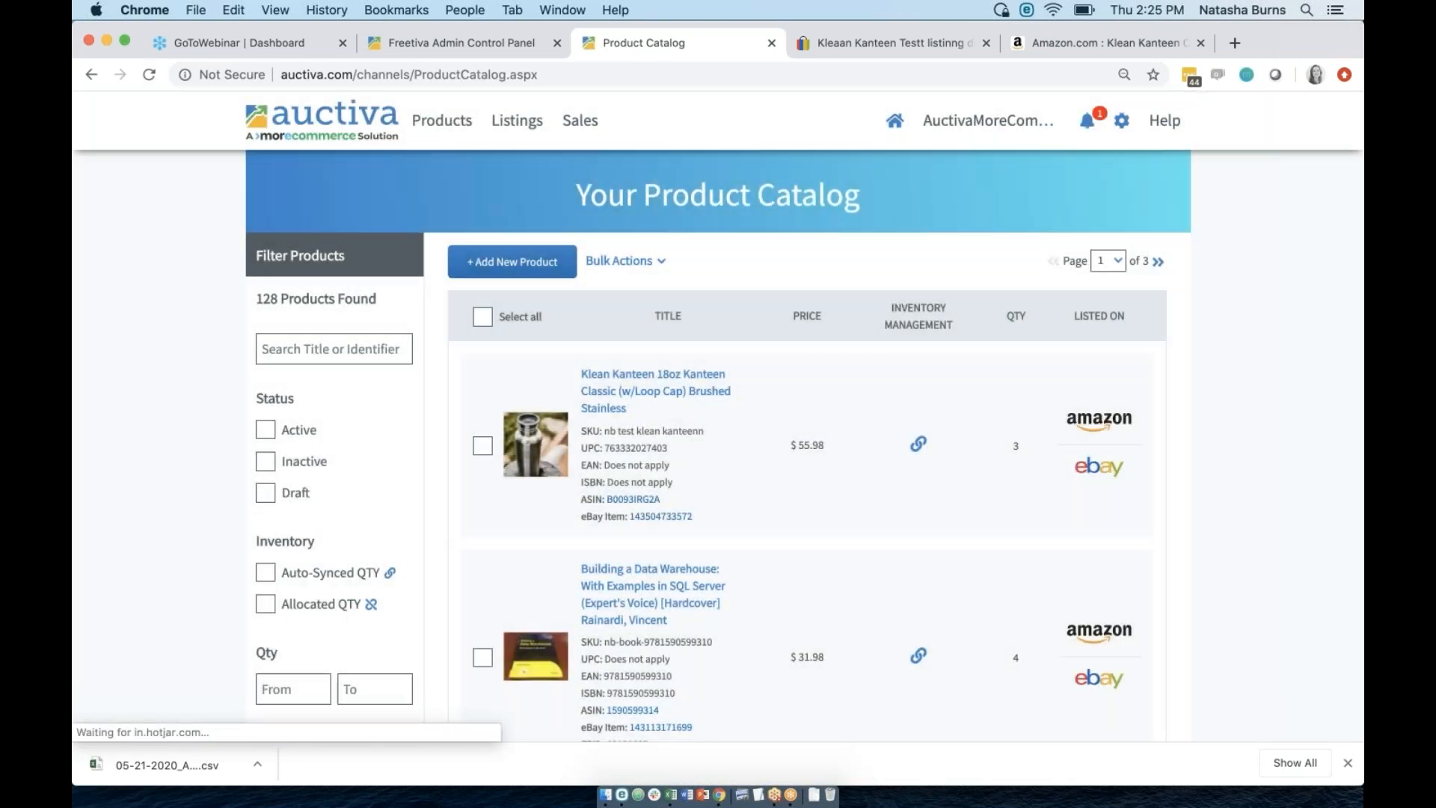
pyautogui.click(631, 263)
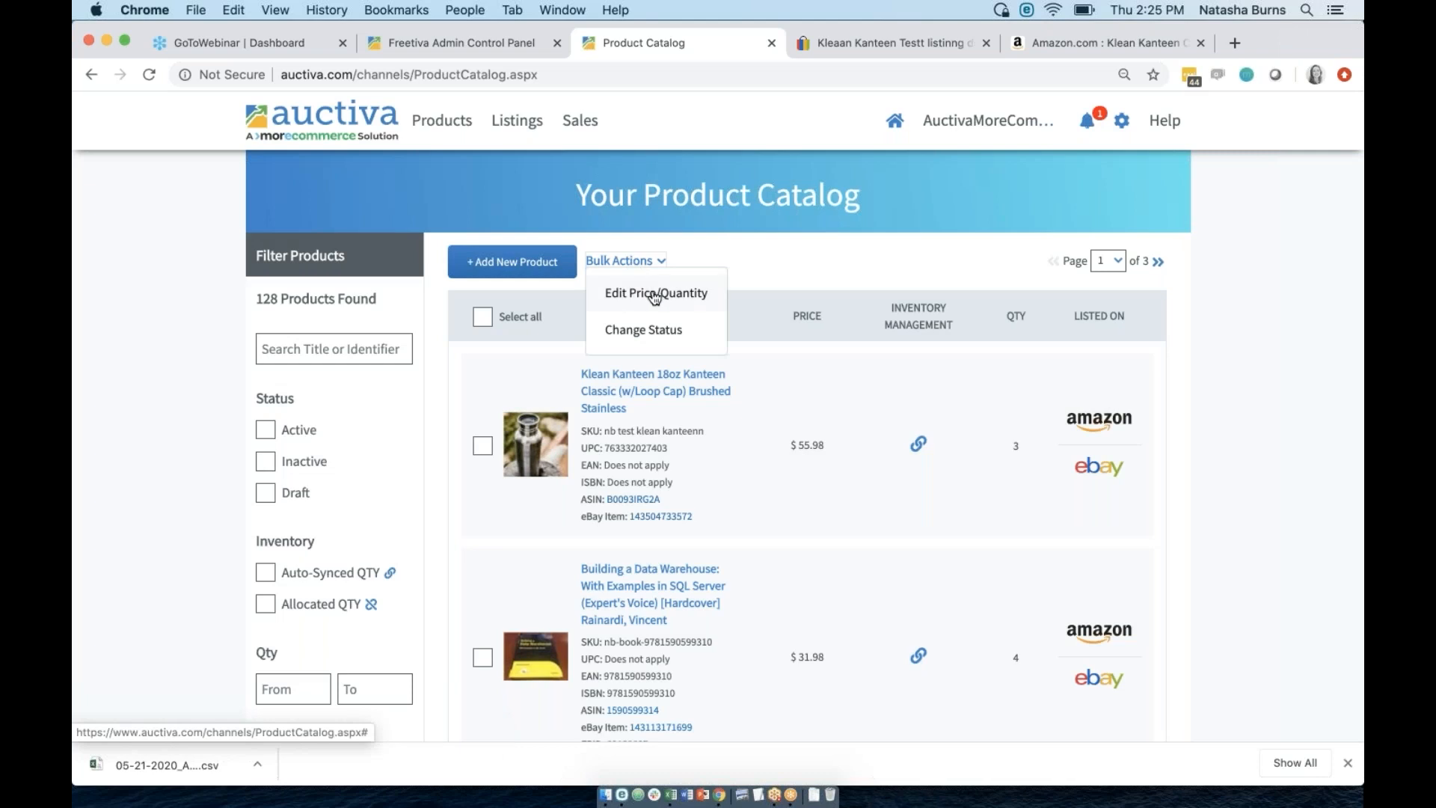
pyautogui.click(752, 284)
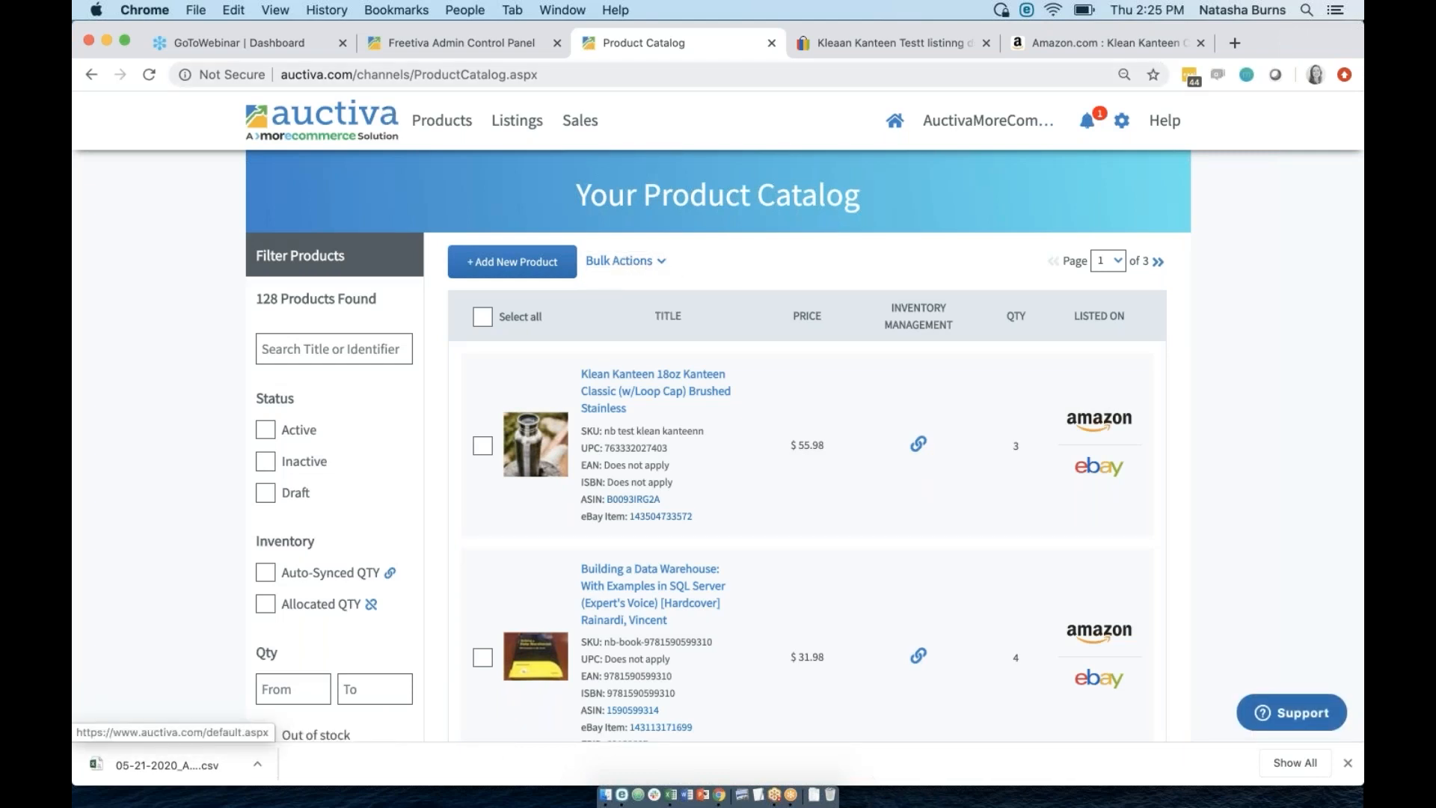
pyautogui.moveTo(437, 128)
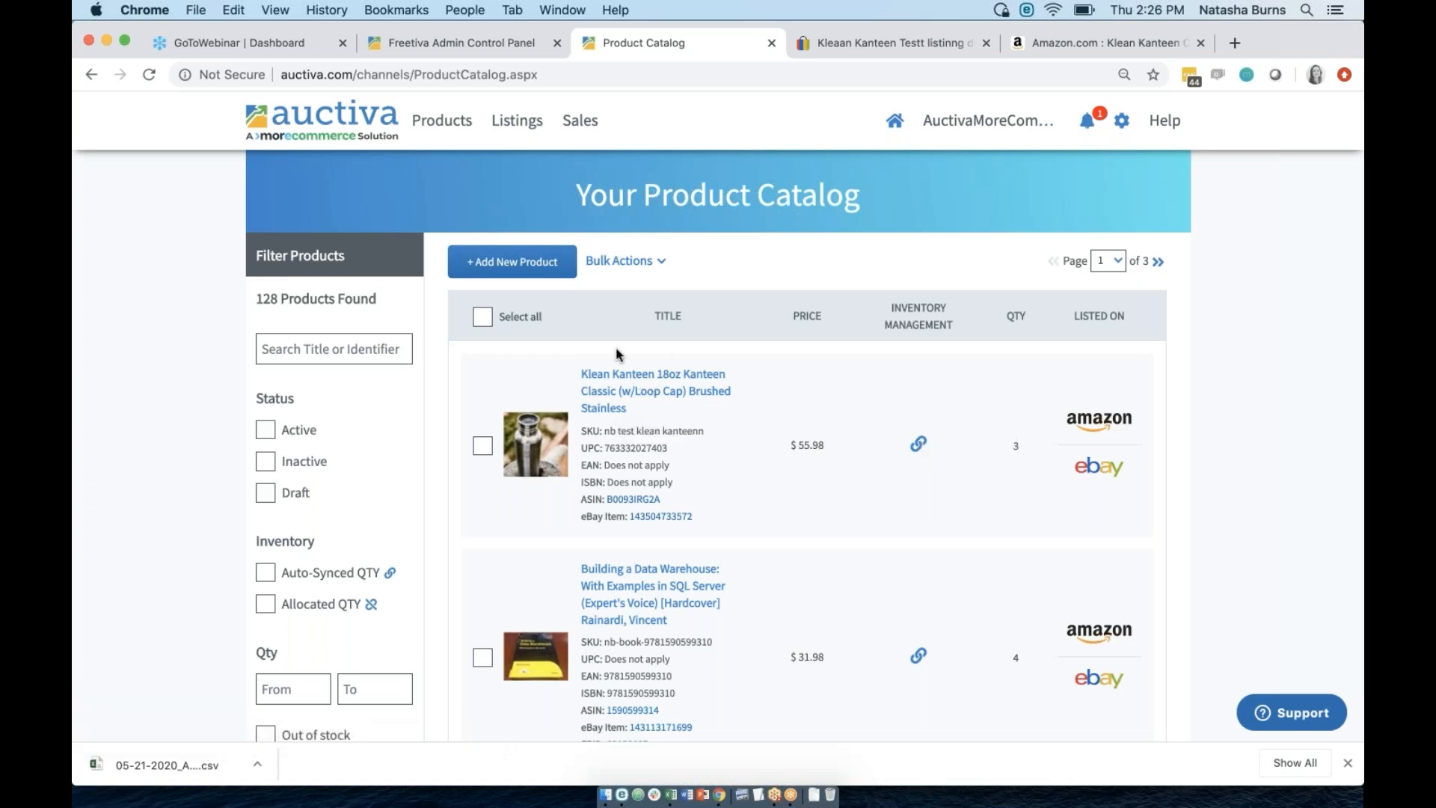
# Open the Klean Kanteen 18oz Kanteen Classic for editing, leaving Amazon and eBay both active.
pyautogui.click(632, 384)
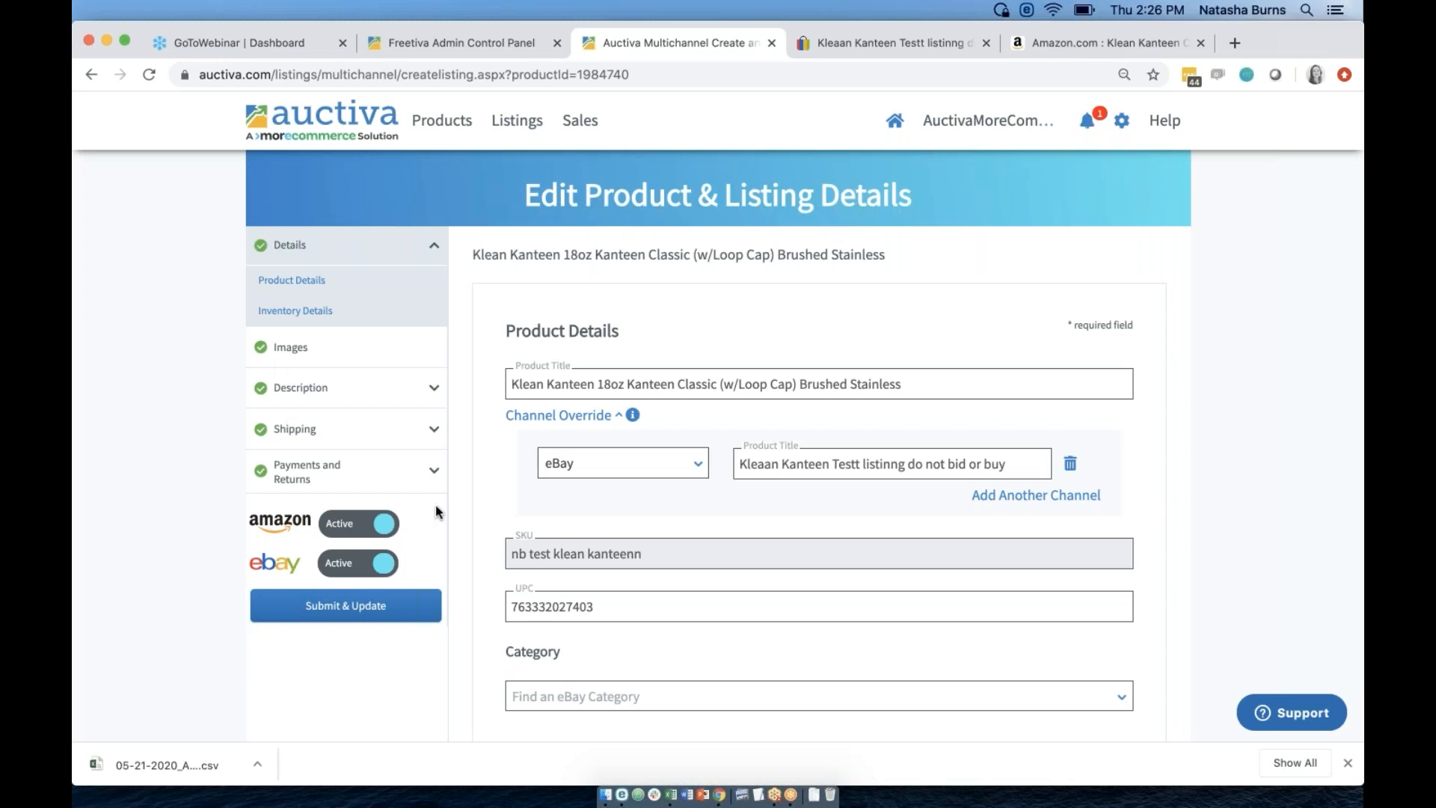
pyautogui.scroll(-7, 485, 562)
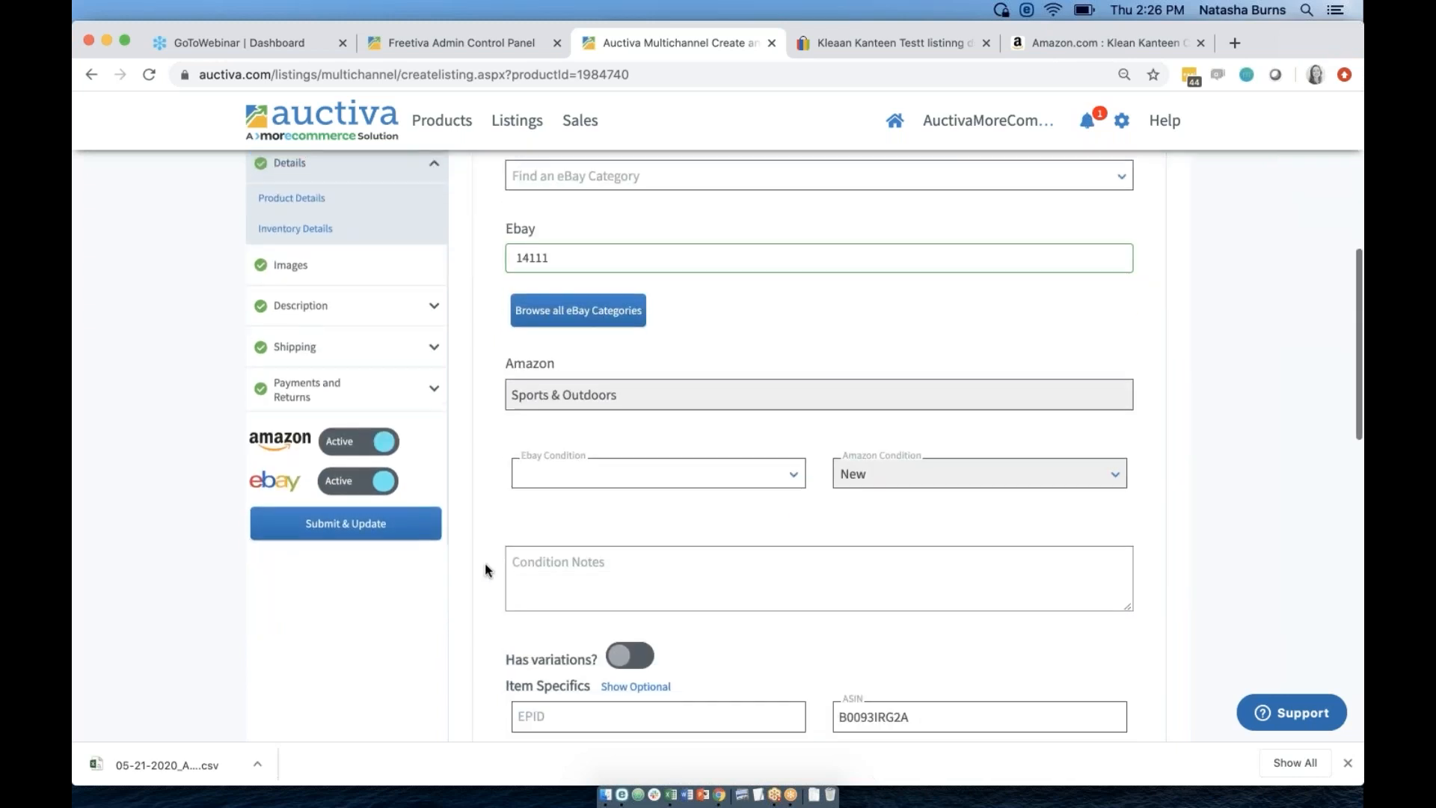
pyautogui.scroll(7, 487, 565)
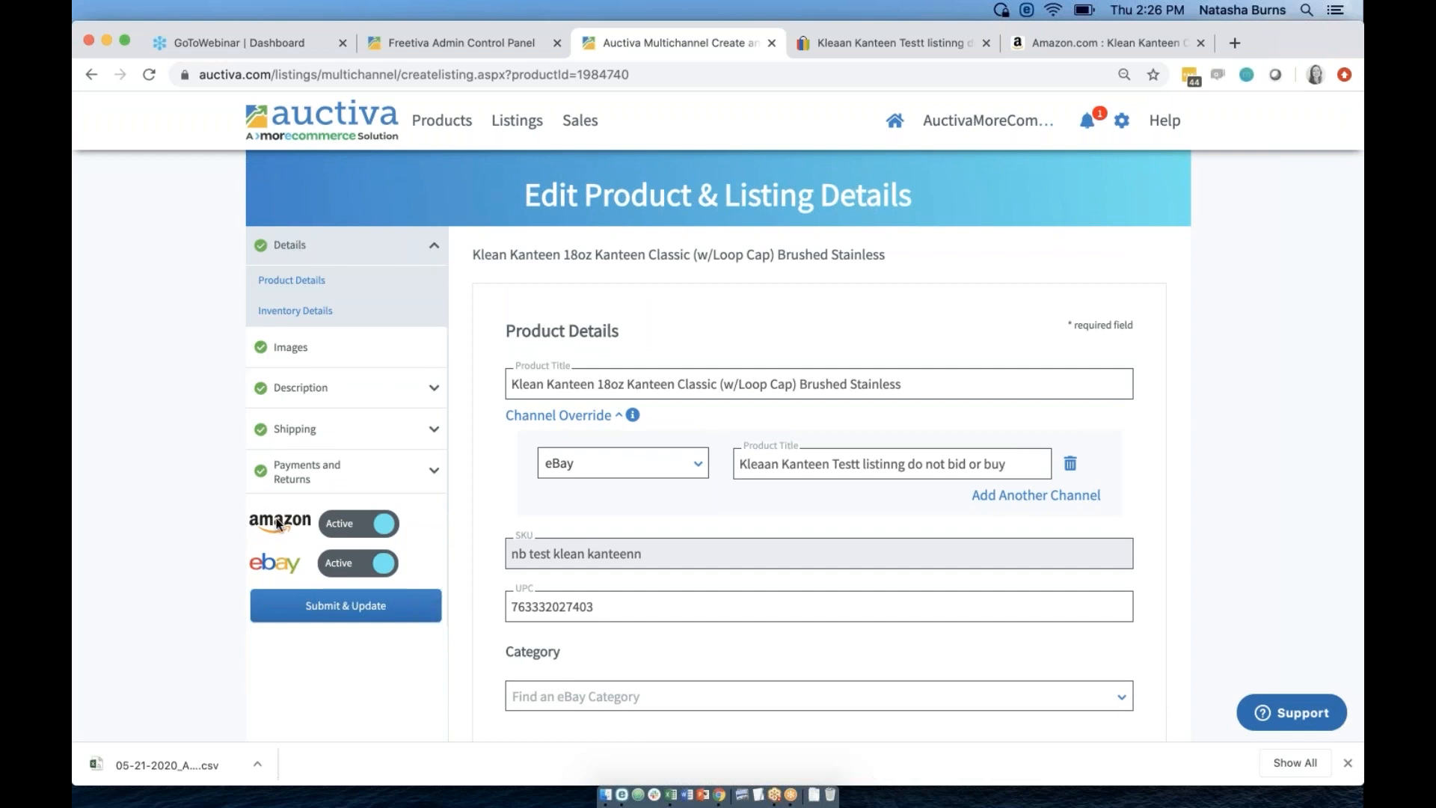
pyautogui.click(340, 514)
pyautogui.click(340, 515)
pyautogui.click(339, 515)
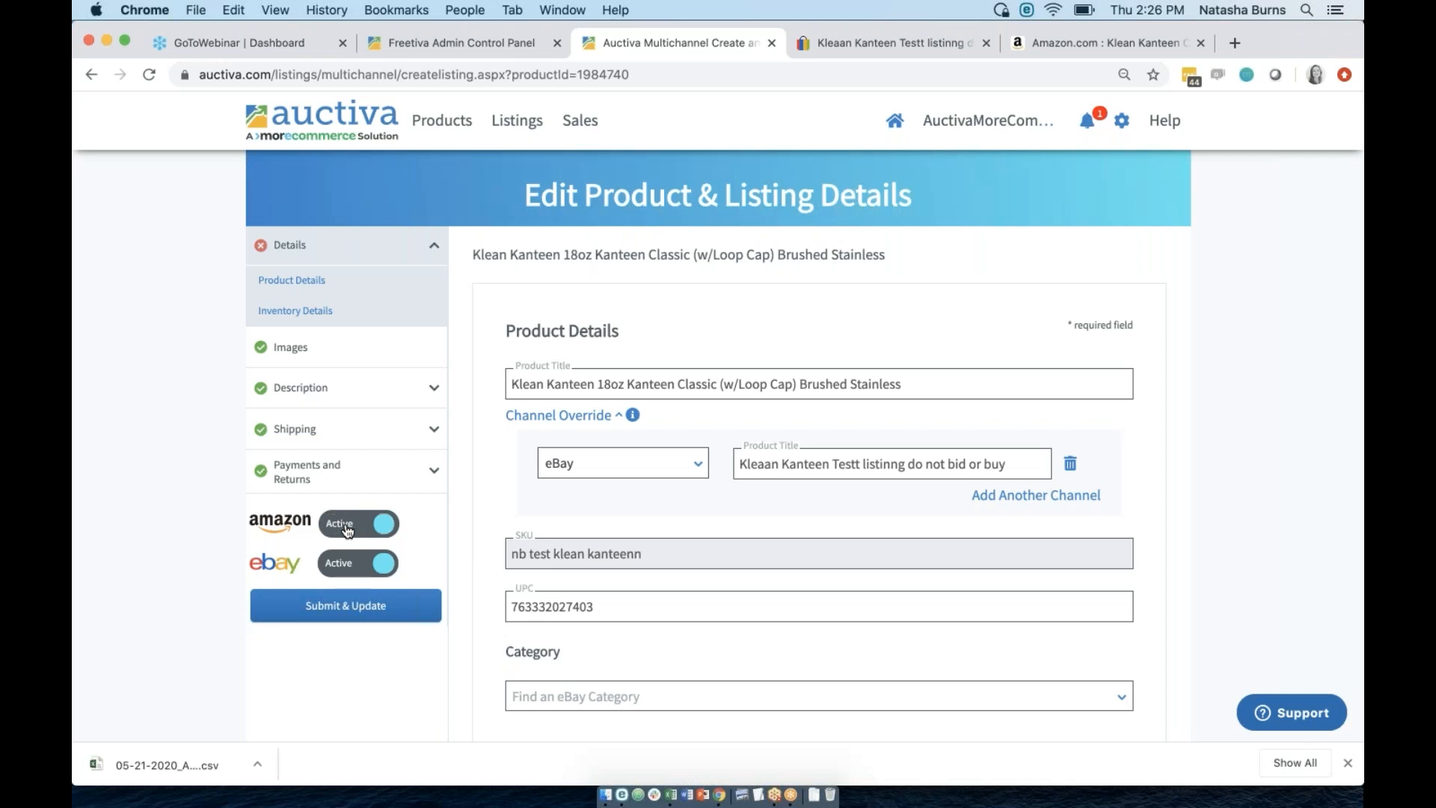
pyautogui.click(348, 567)
pyautogui.click(348, 567)
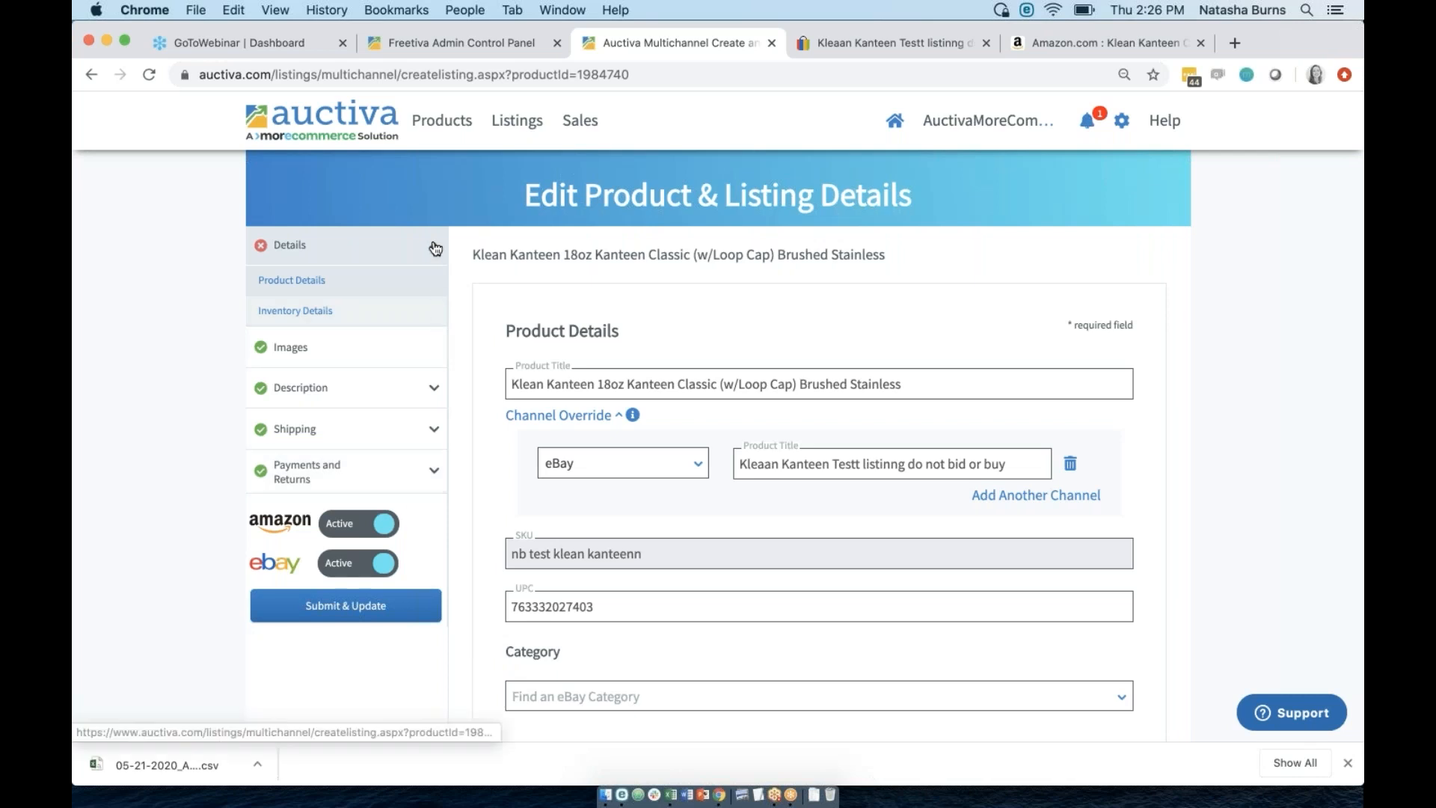
# Add a new product from the catalog without searching, and title it 'jhghjgjhjh'.
pyautogui.click(449, 120)
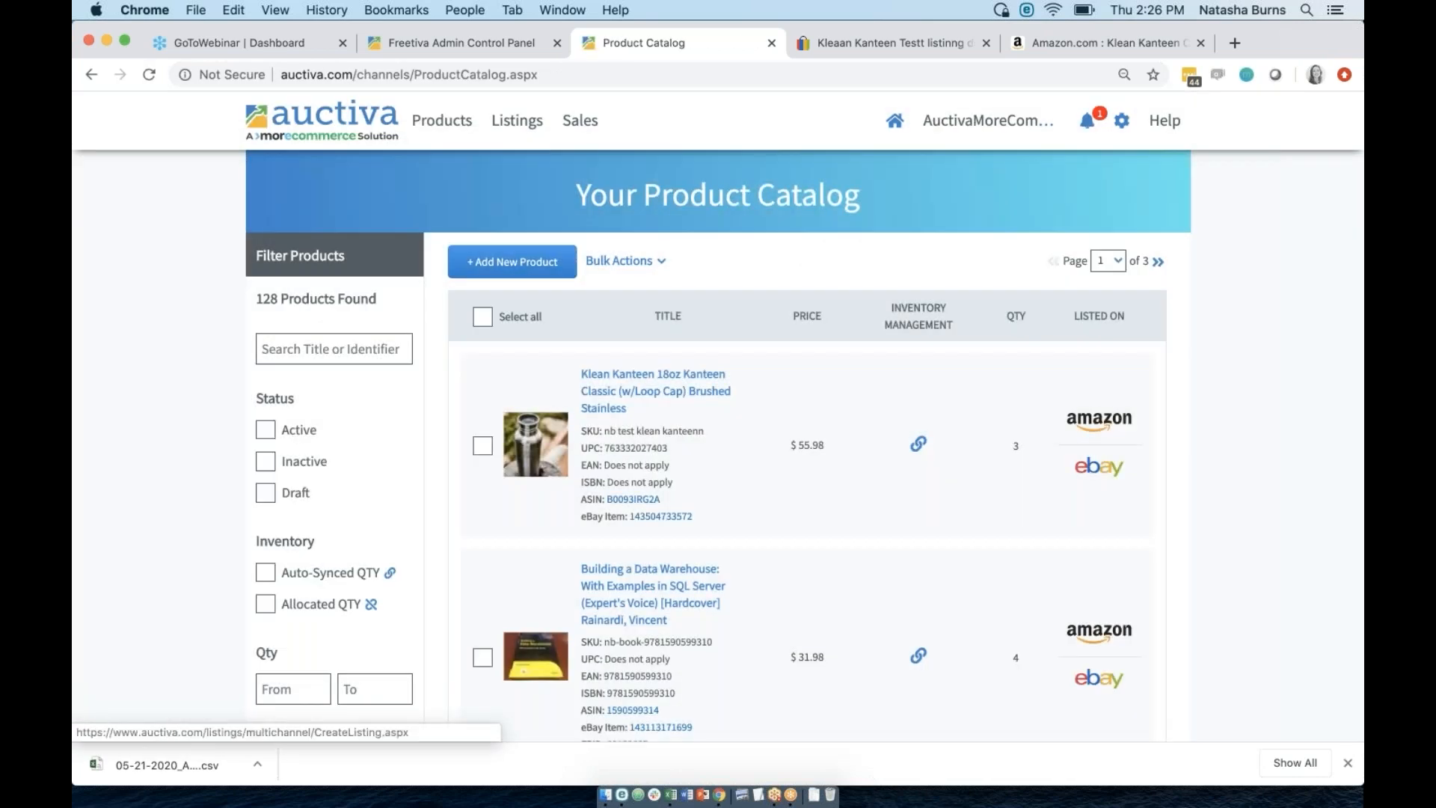
pyautogui.click(512, 262)
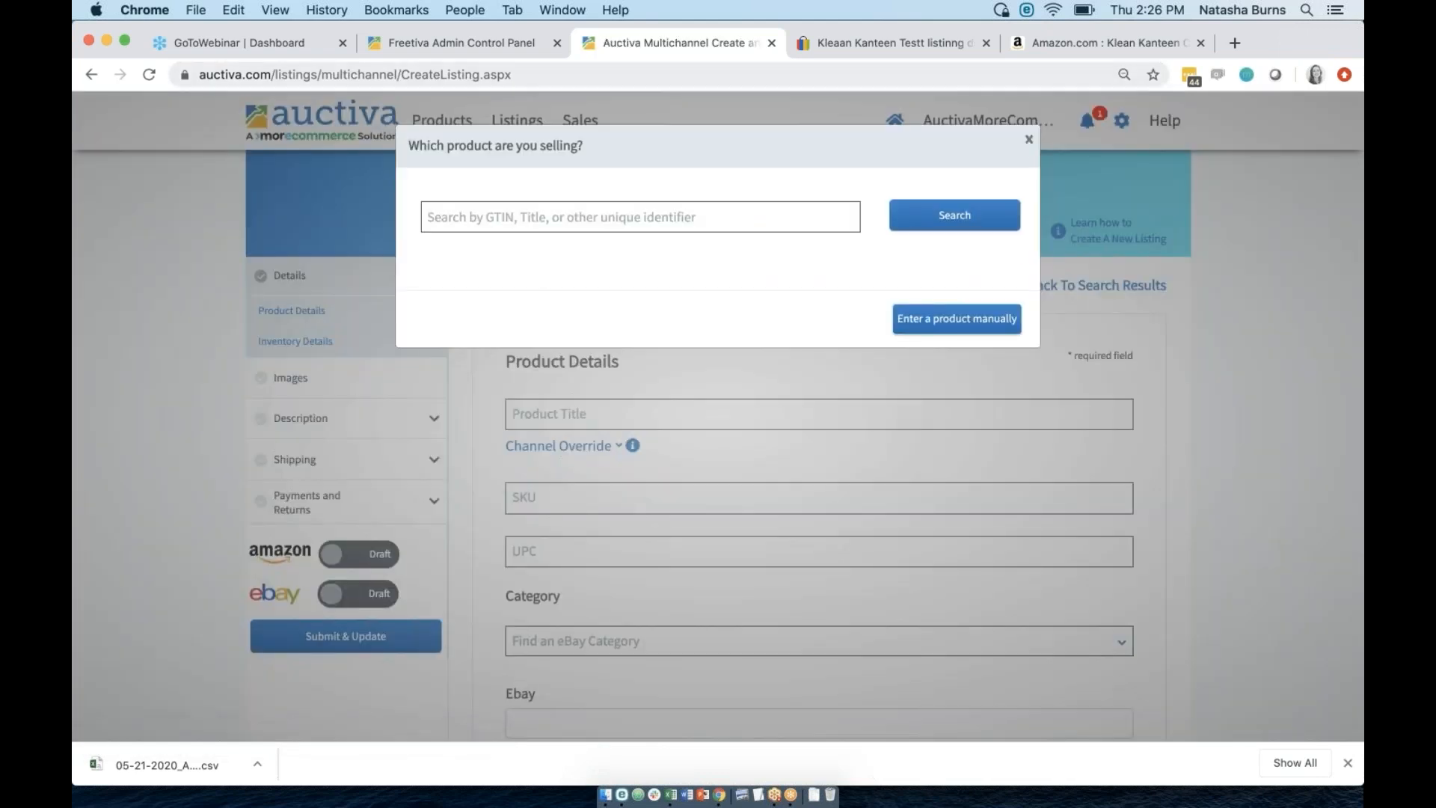
pyautogui.click(1024, 147)
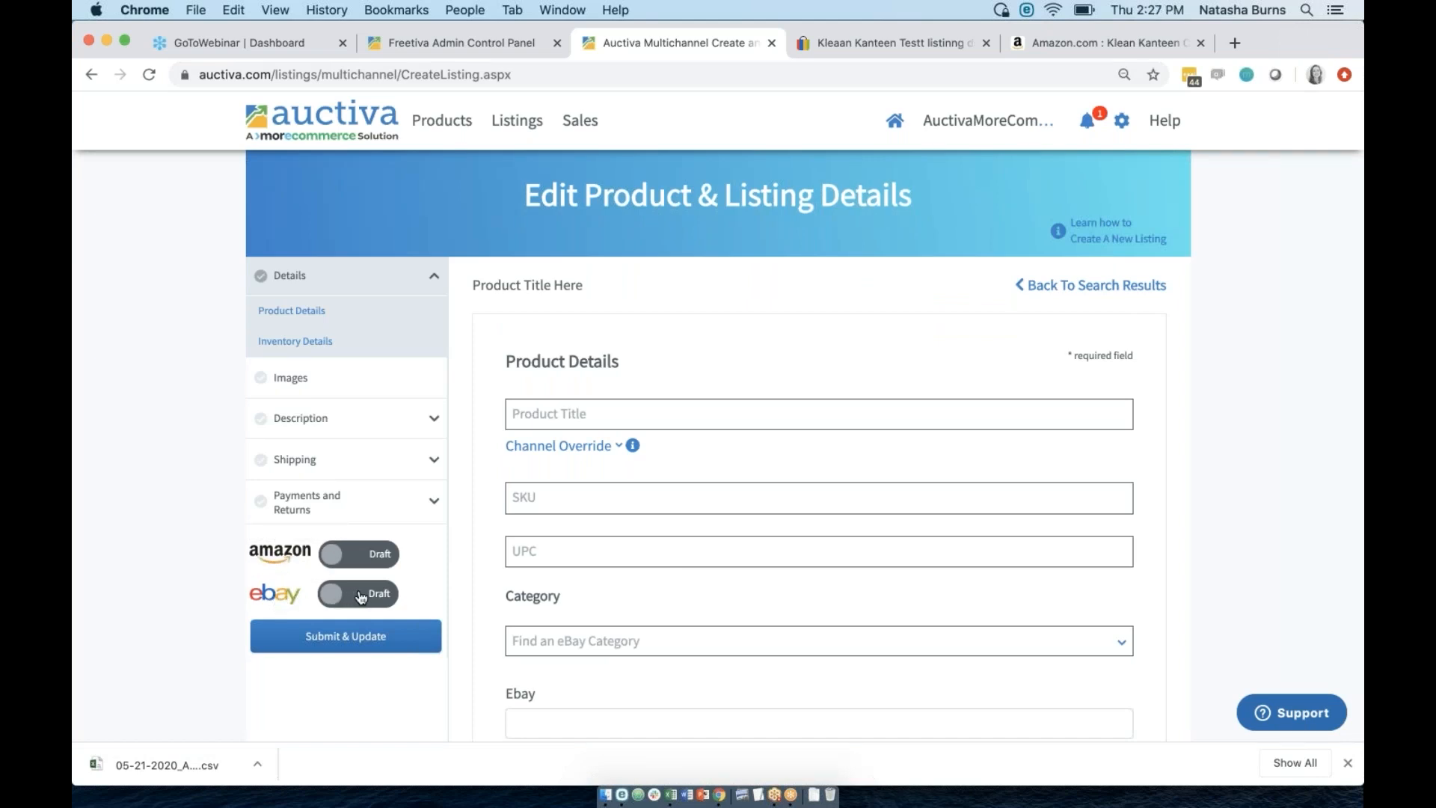
pyautogui.click(640, 423)
pyautogui.write('jhghjgjhjh')
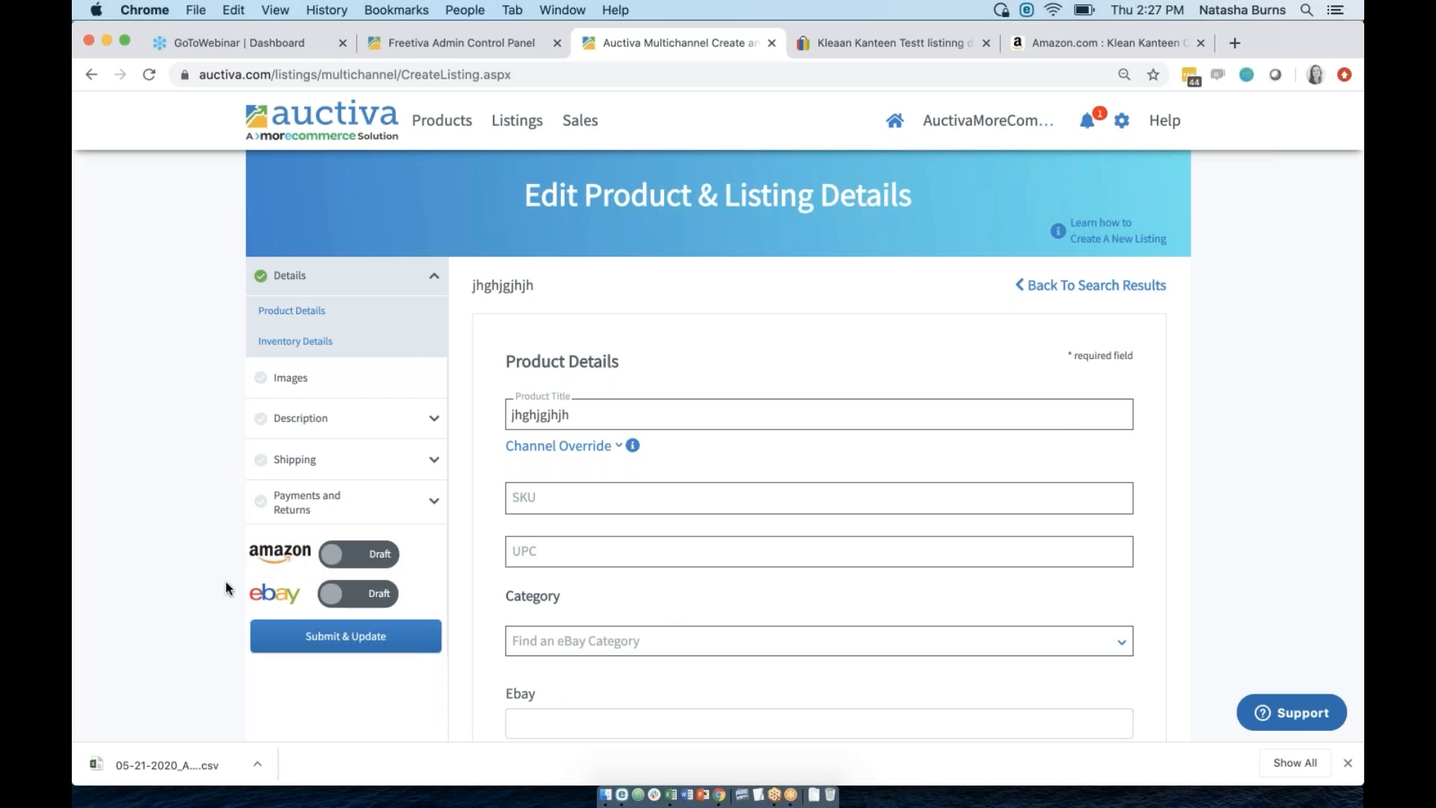
# Set Amazon to Activate and return eBay to Draft after briefly activating it.
pyautogui.click(359, 555)
pyautogui.click(360, 598)
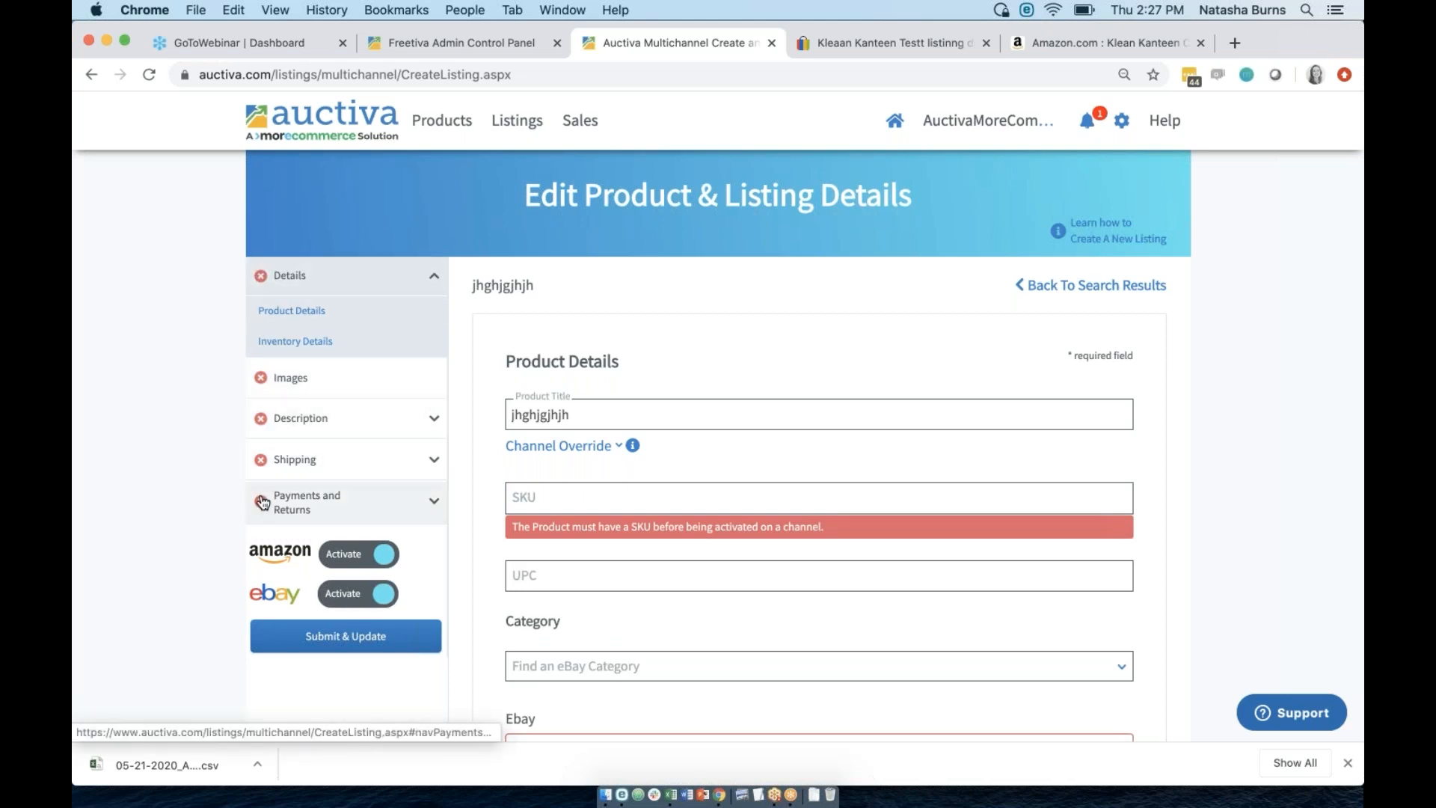
pyautogui.scroll(-5, 536, 564)
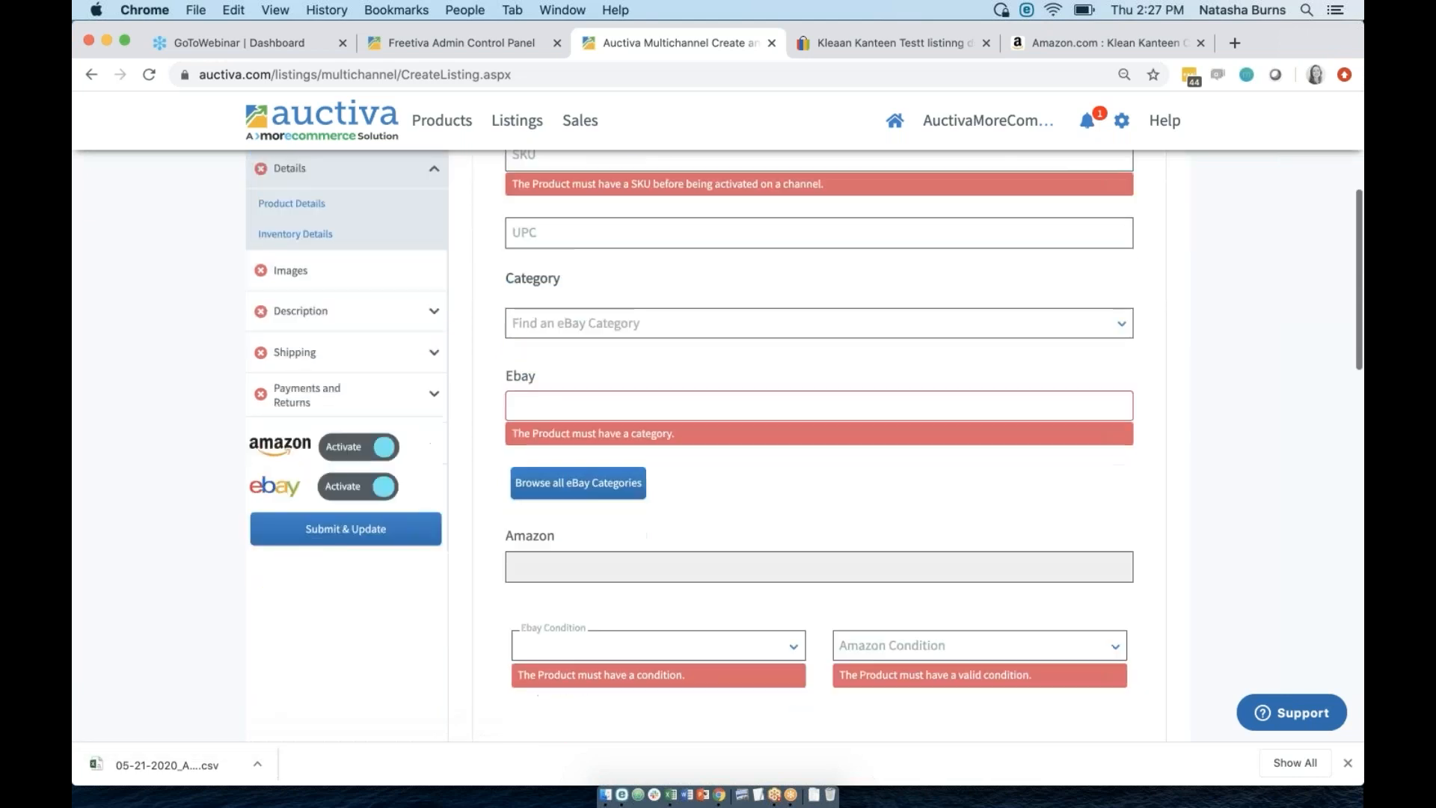
pyautogui.scroll(8, 493, 561)
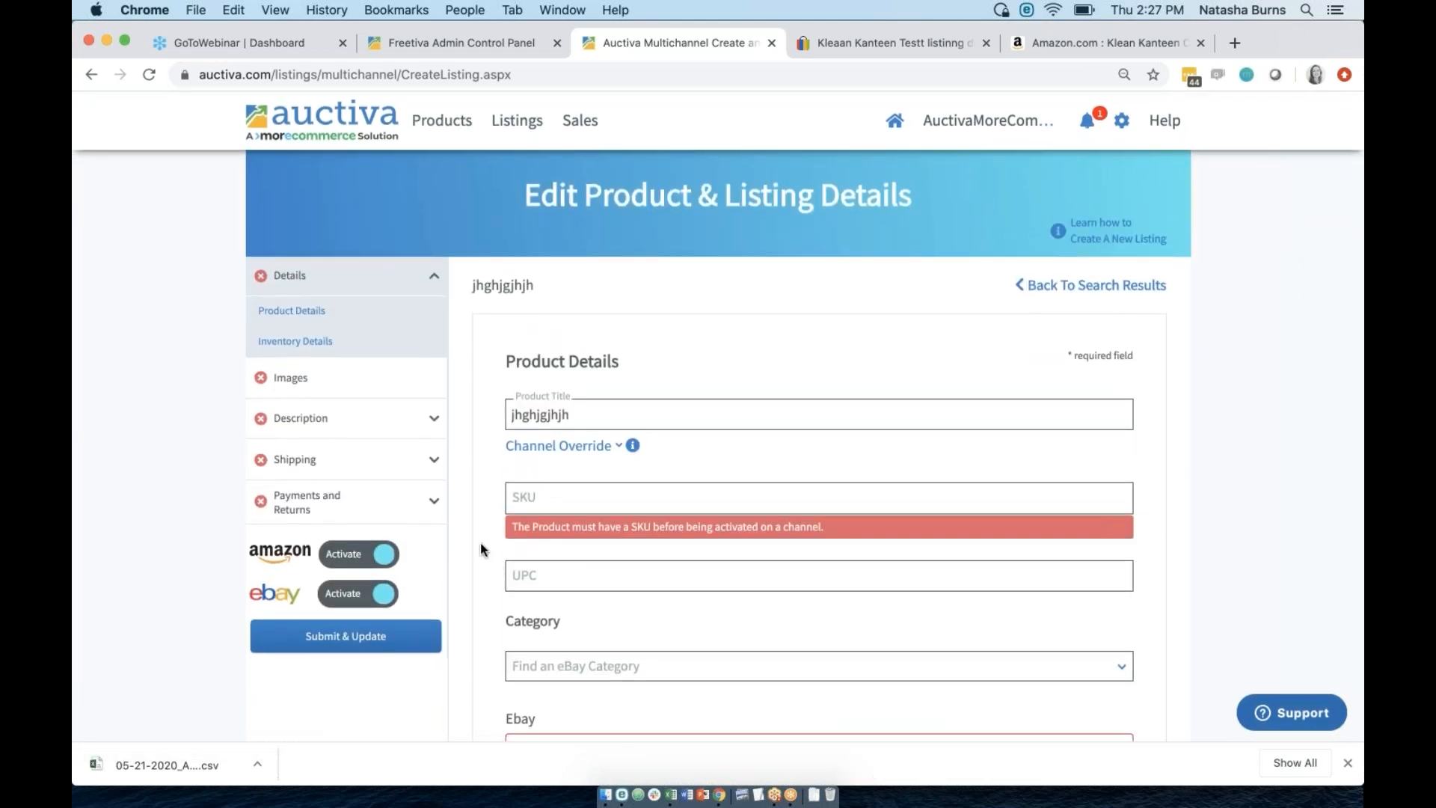
pyautogui.click(365, 595)
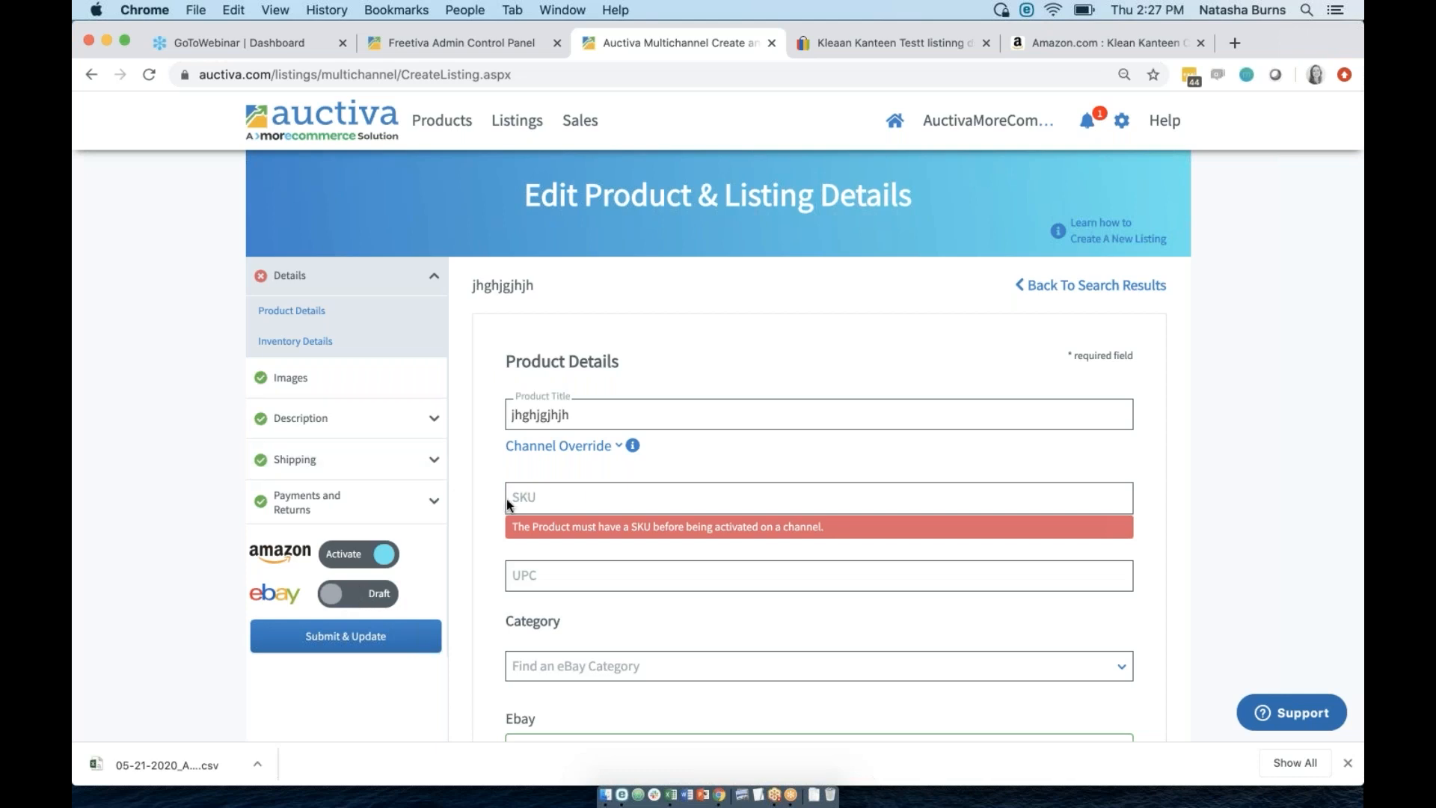
# Inspect the flagged SKU, Amazon Condition and ASIN fields.
pyautogui.click(528, 506)
pyautogui.scroll(-5, 696, 538)
pyautogui.click(868, 568)
pyautogui.scroll(-5, 875, 523)
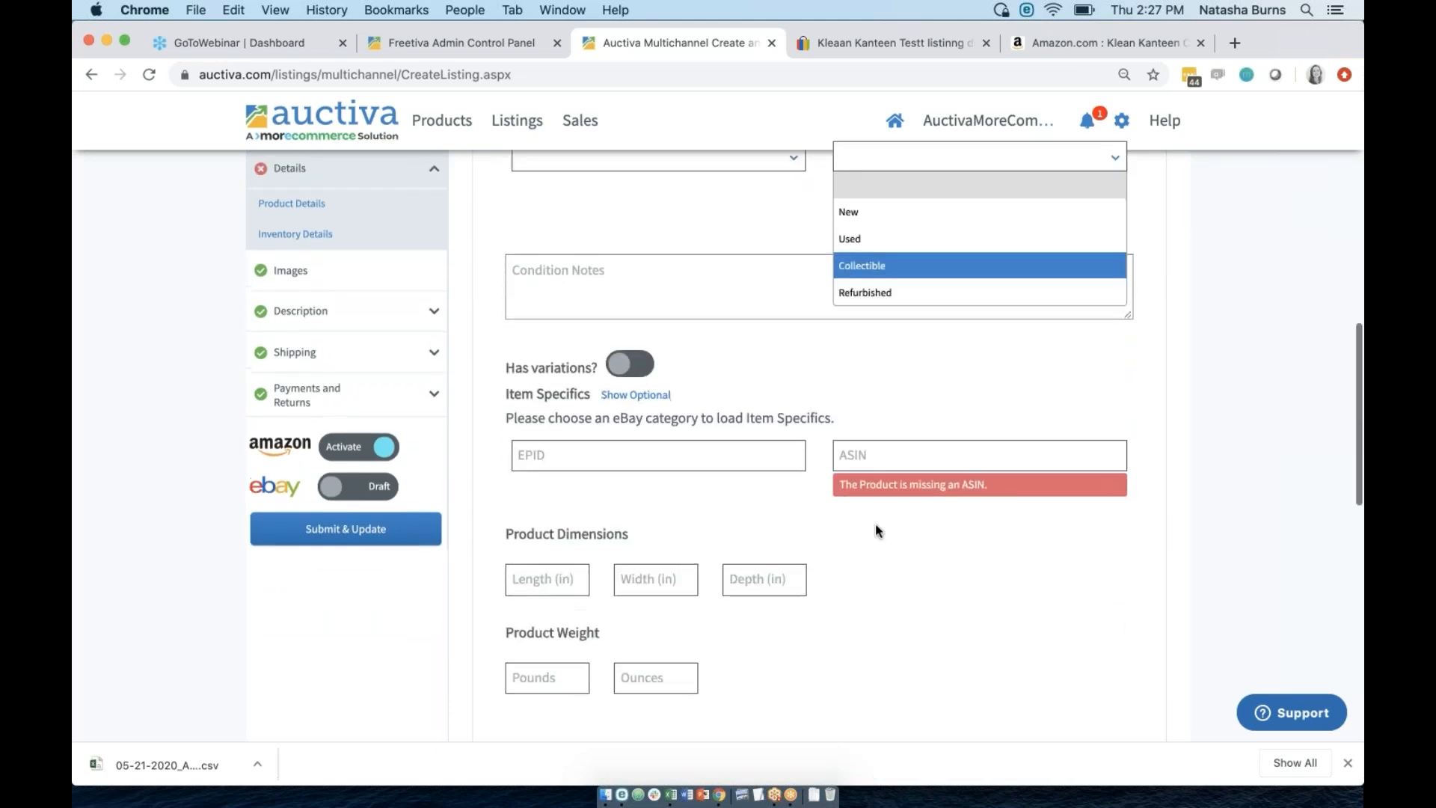
pyautogui.click(906, 460)
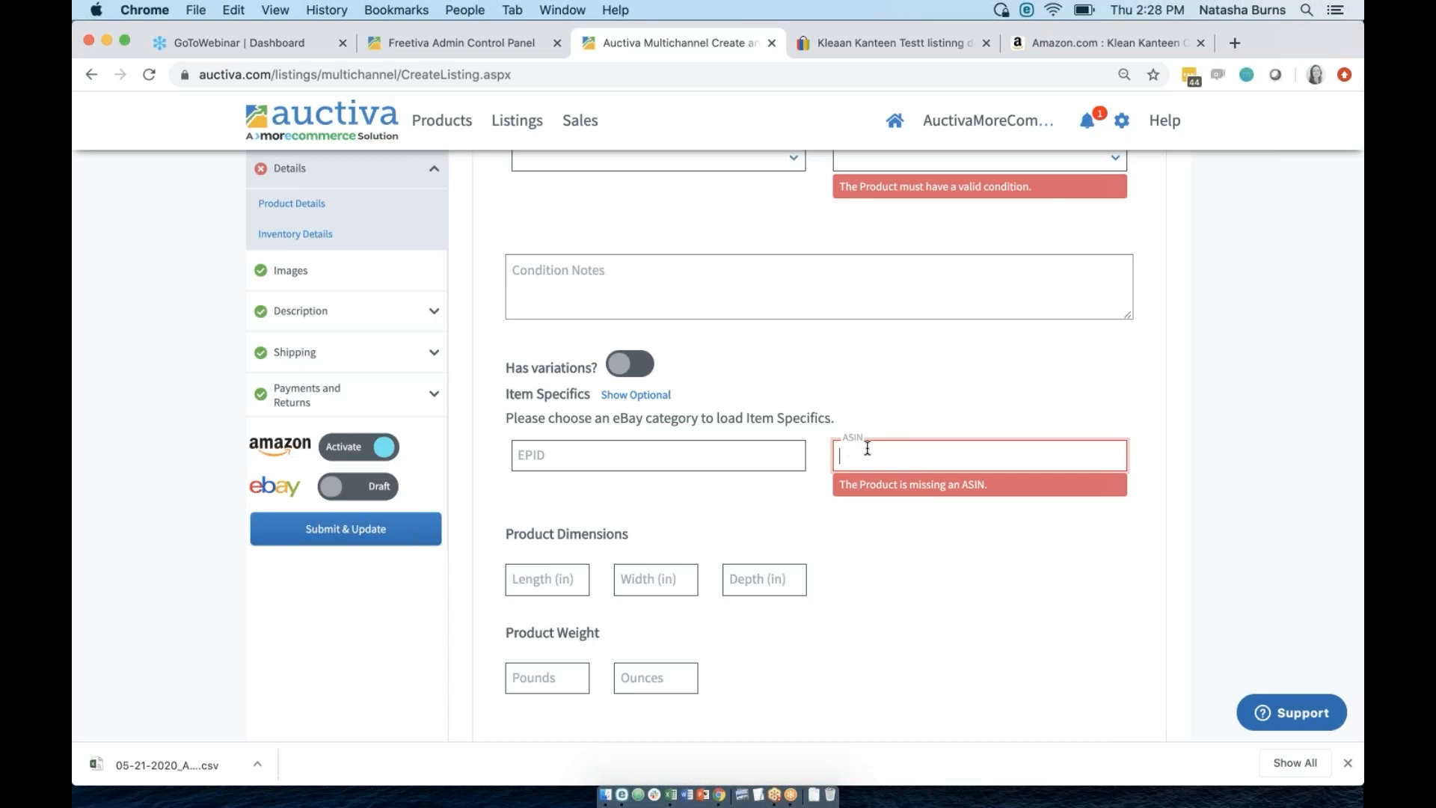
pyautogui.scroll(5, 863, 419)
# Reload the listing page, search 'cheetos', and use the Cheetos Crunchy - 50/1 oz. bags product.
pyautogui.scroll(6, 819, 449)
pyautogui.click(690, 71)
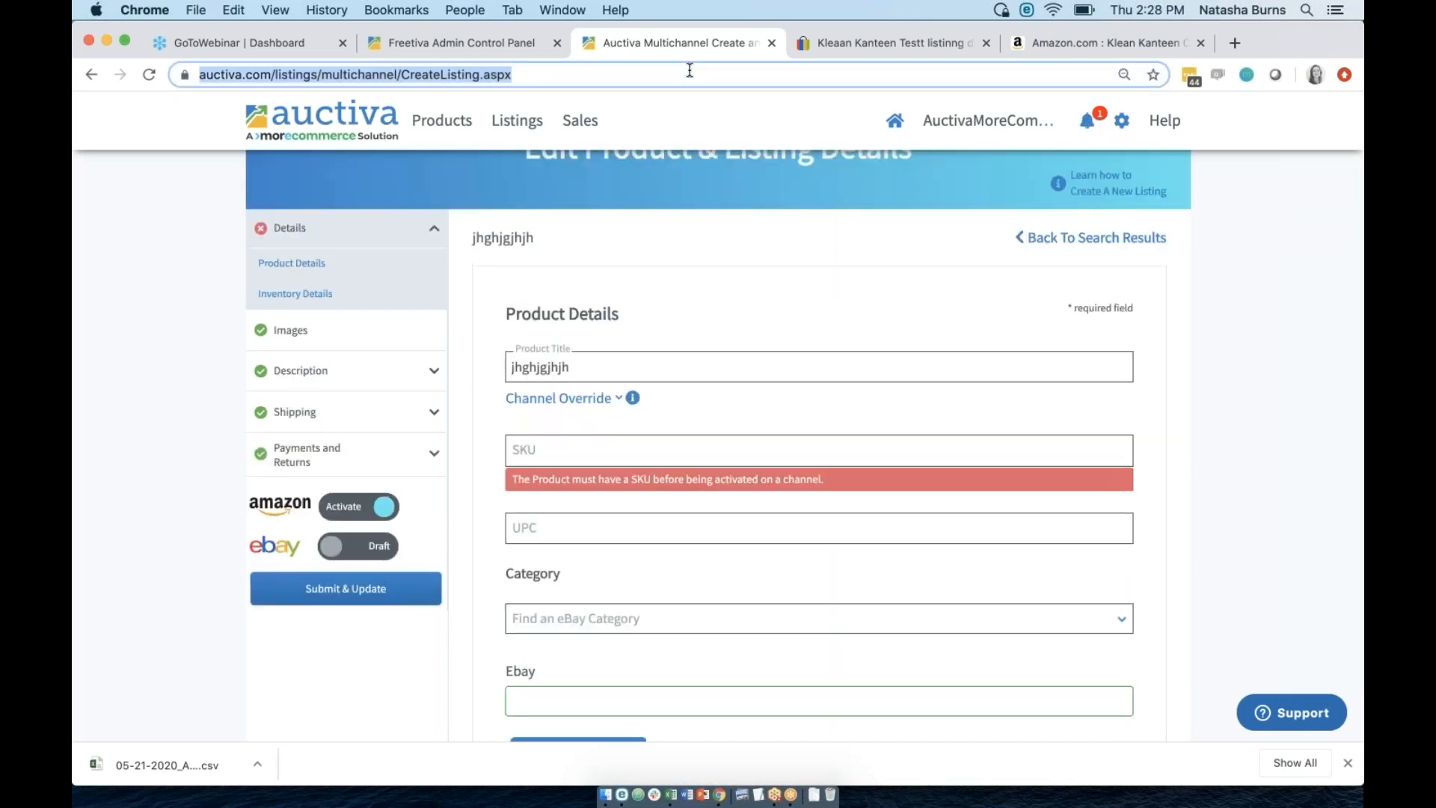
pyautogui.press('Return')
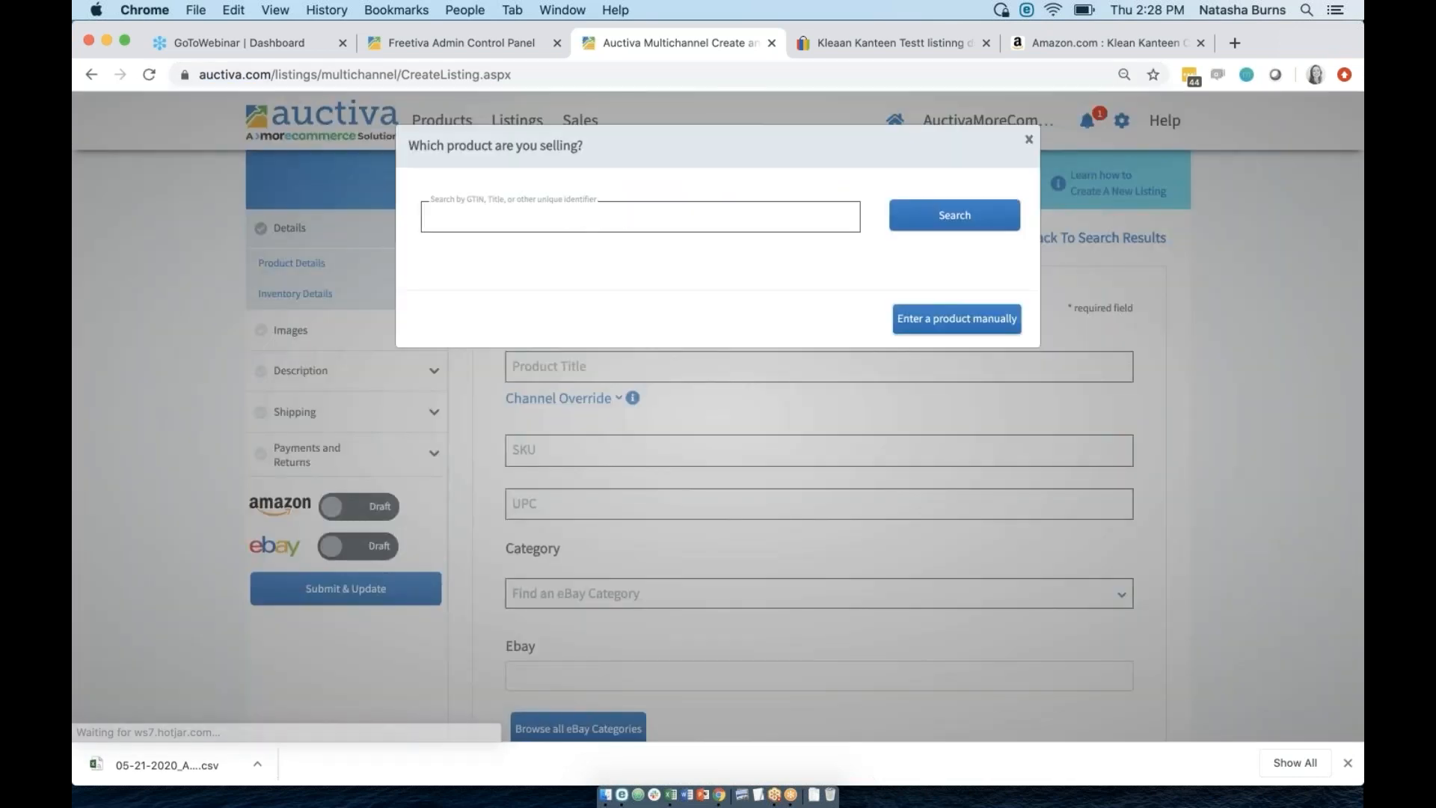
pyautogui.write('cheetos')
pyautogui.press('Return')
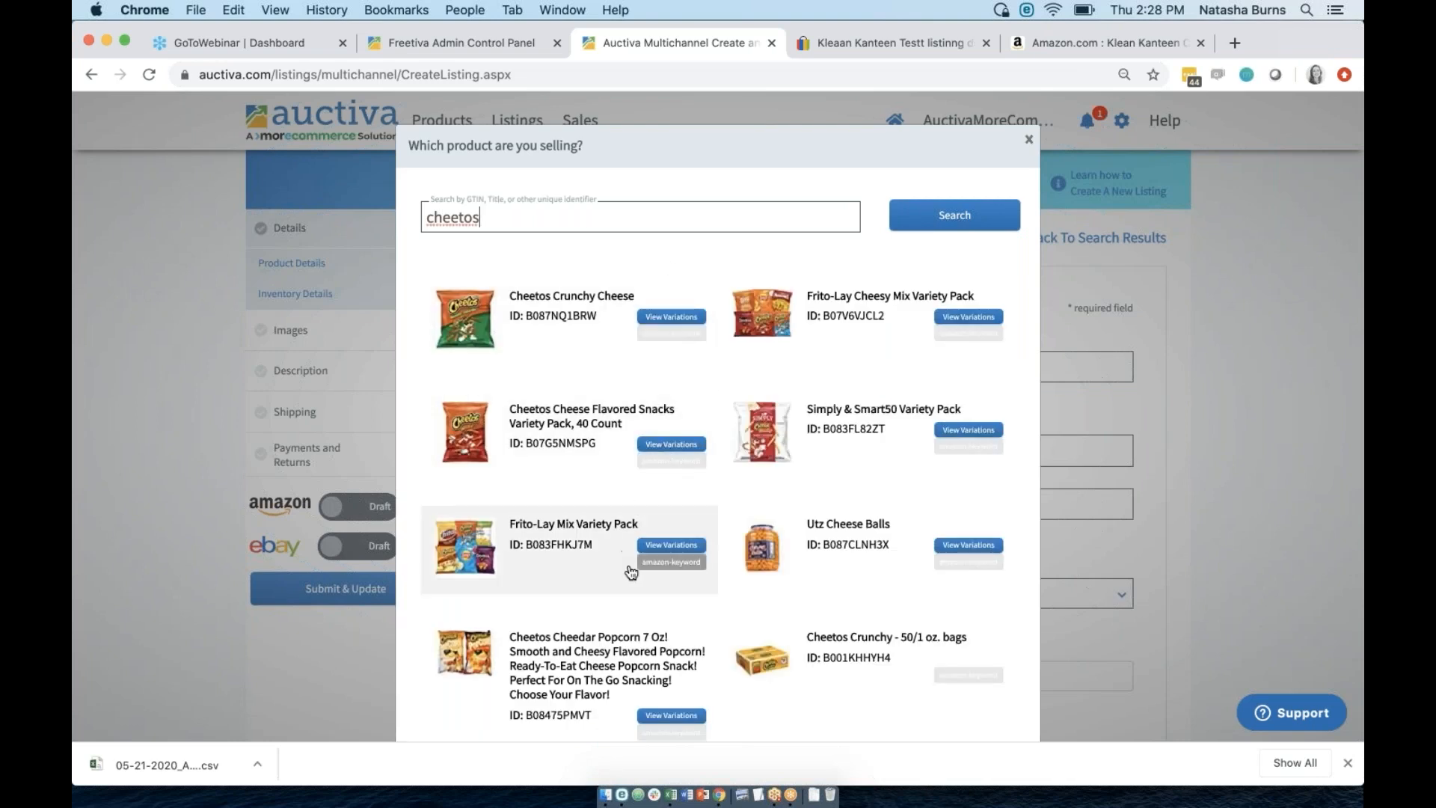
pyautogui.scroll(-3, 913, 666)
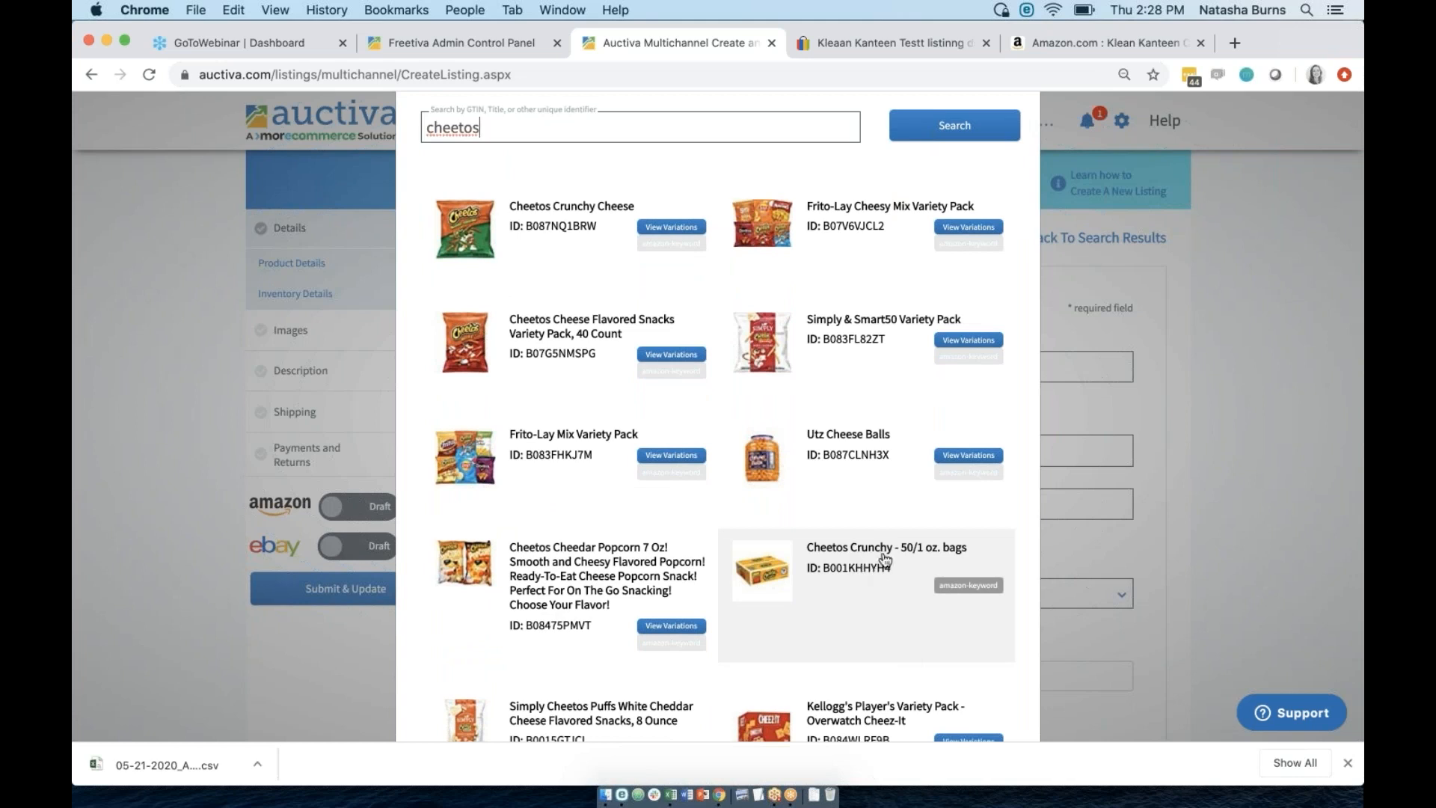
pyautogui.click(876, 546)
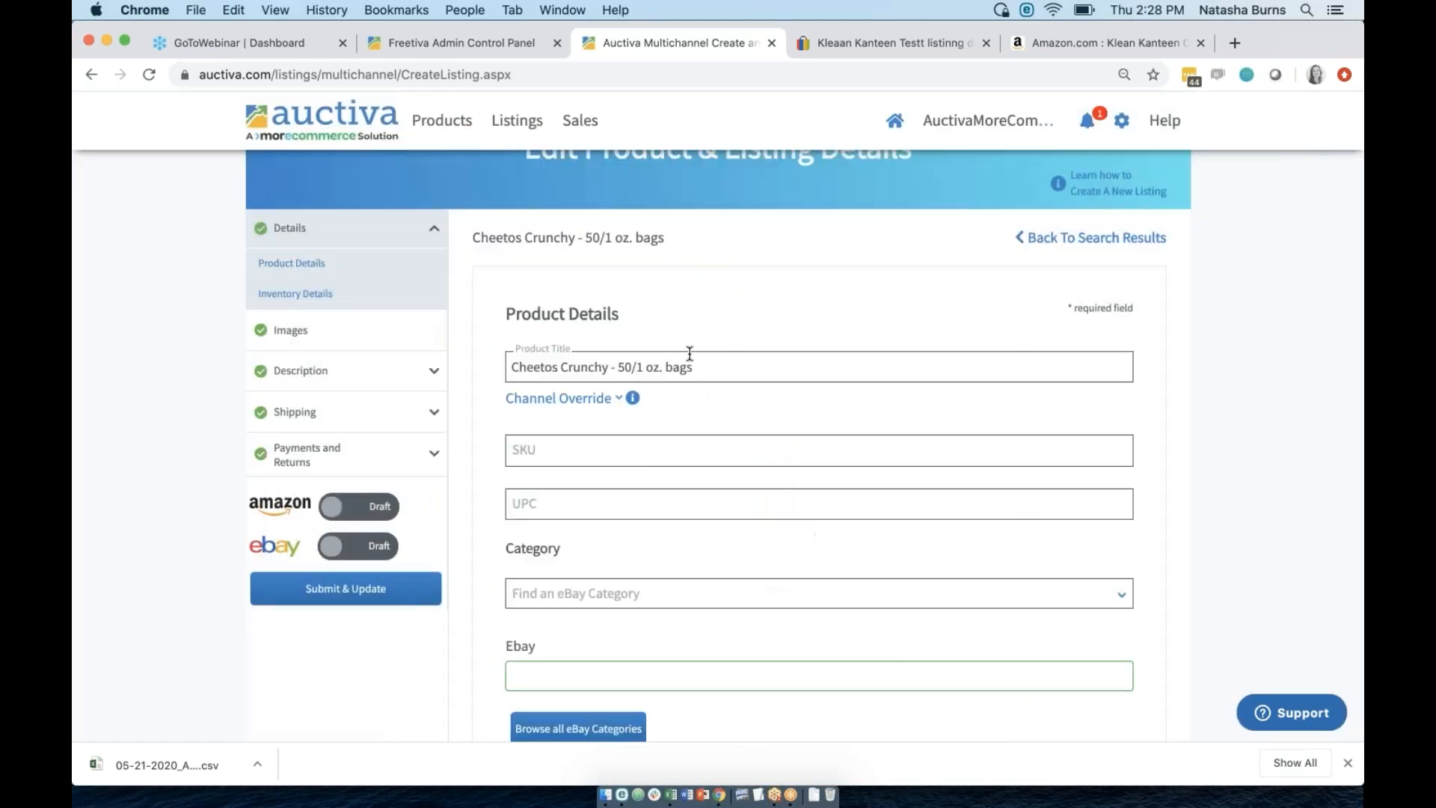
# Check the imported title and ASIN, activate Amazon, and set the Amazon condition to New.
pyautogui.click(548, 366)
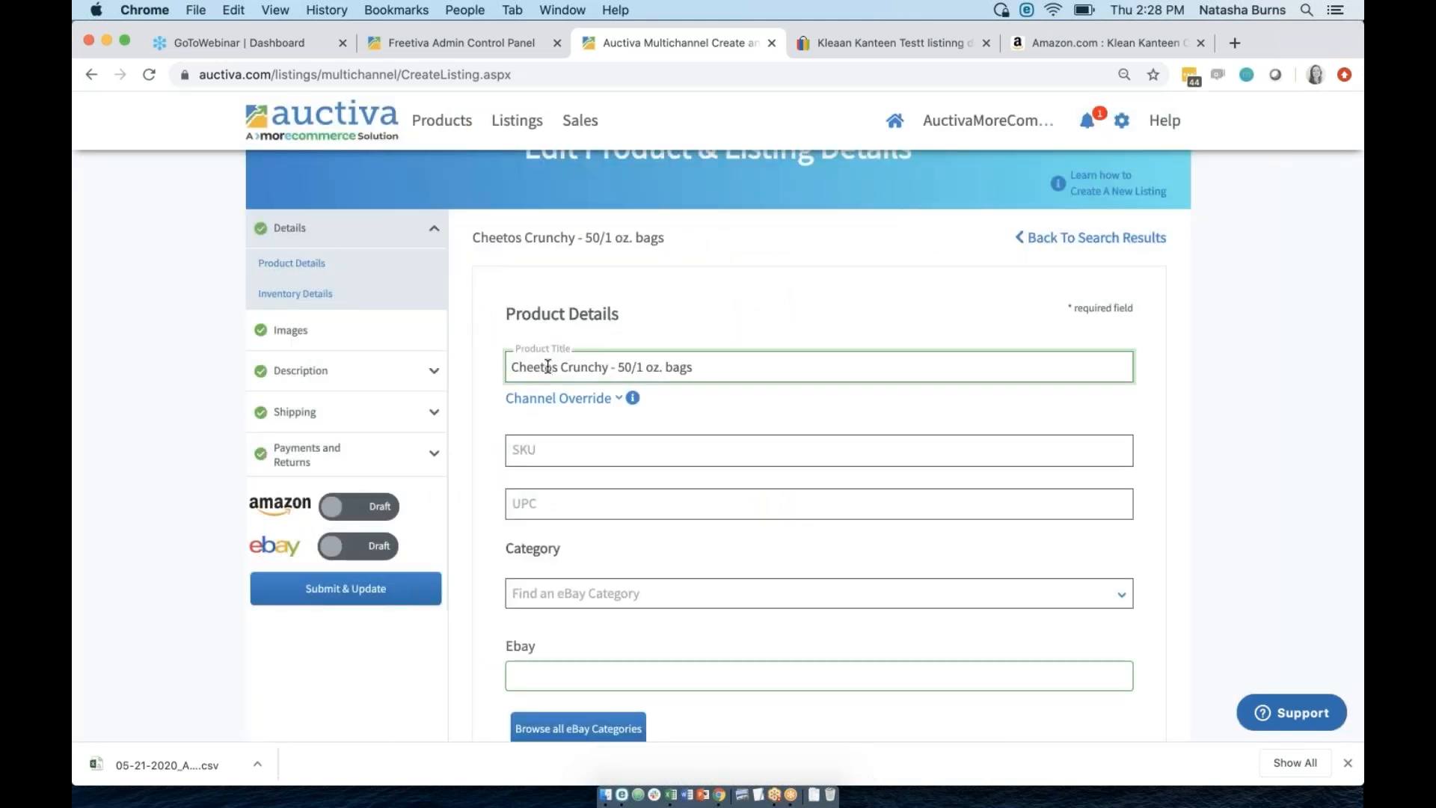
pyautogui.scroll(-8, 548, 366)
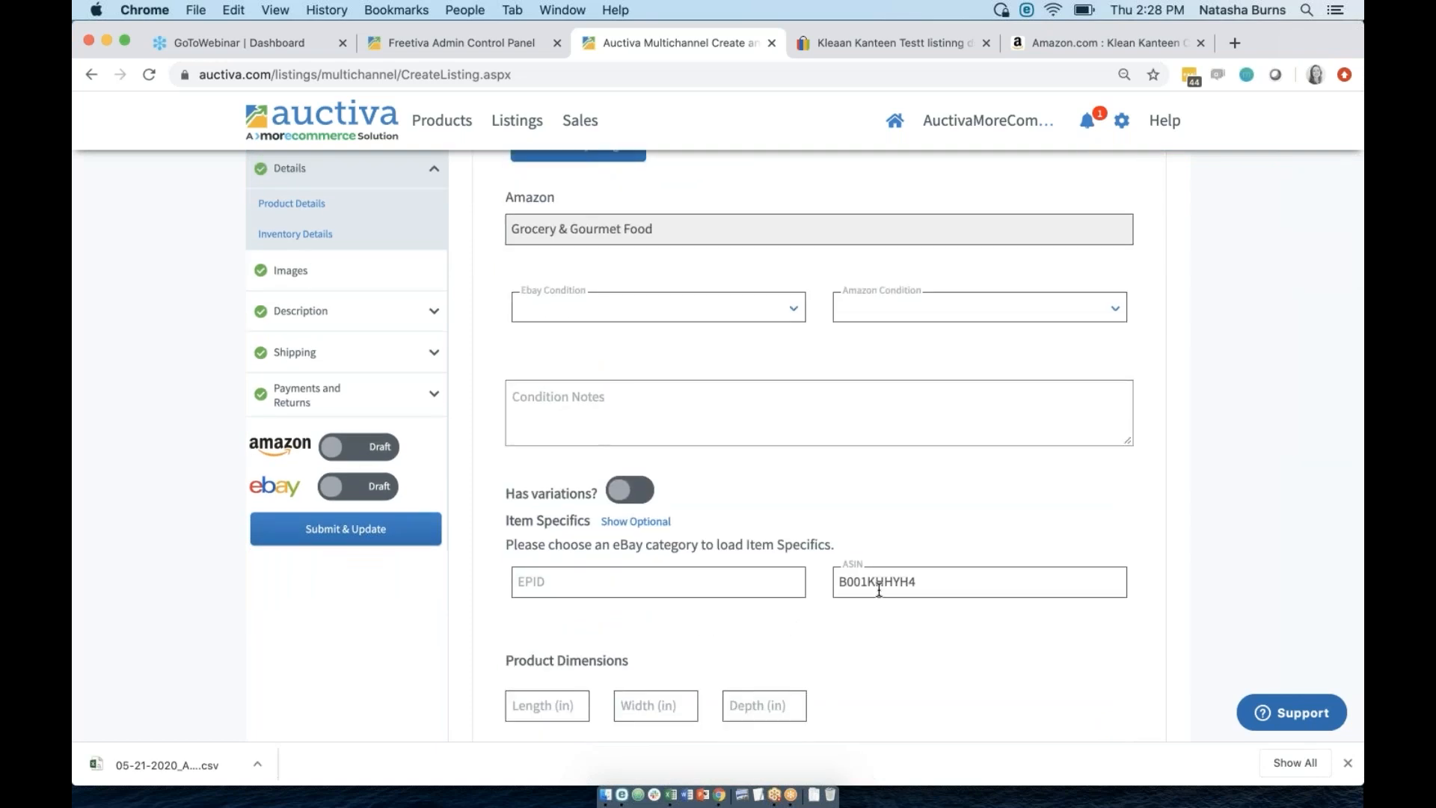
pyautogui.click(827, 568)
pyautogui.click(368, 447)
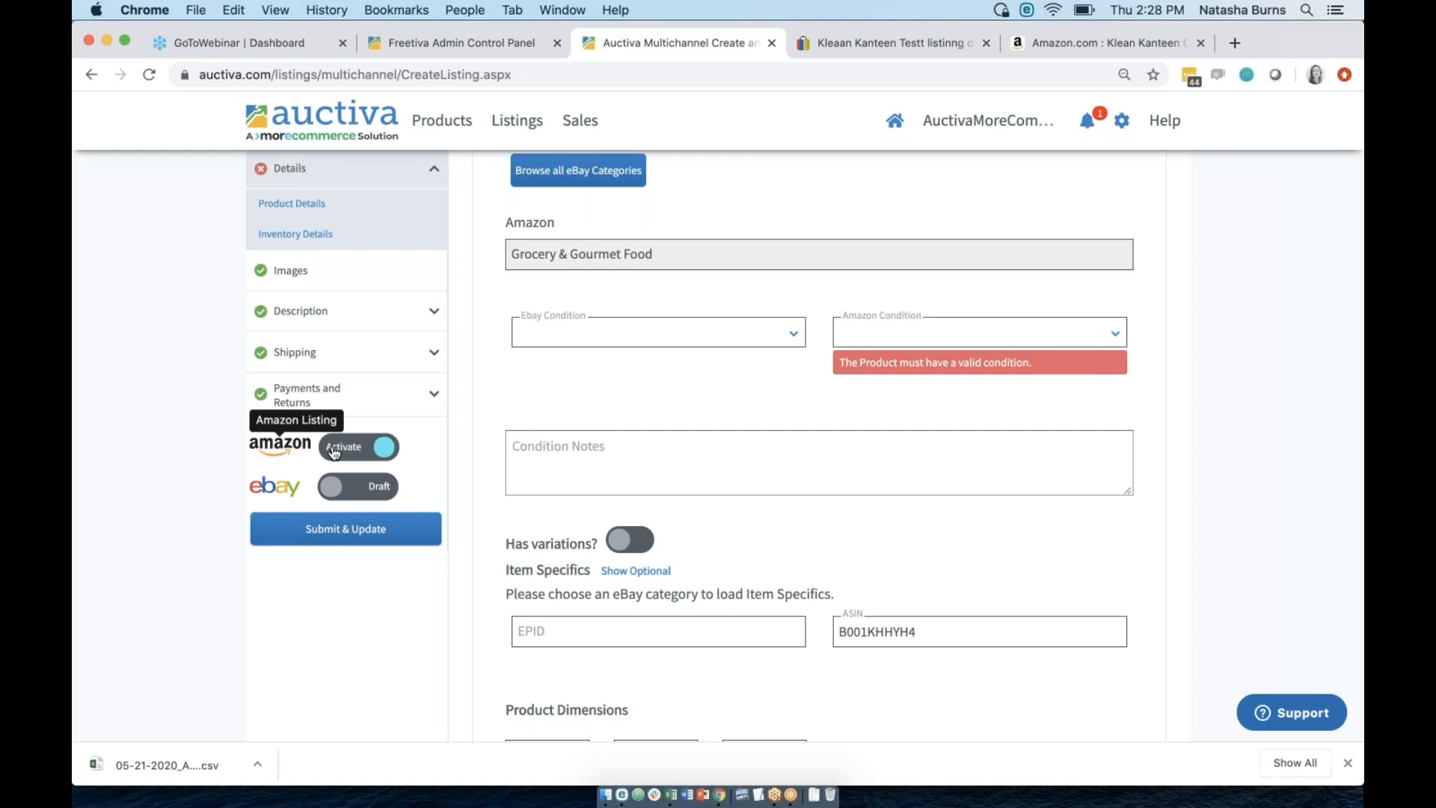
pyautogui.scroll(2, 683, 442)
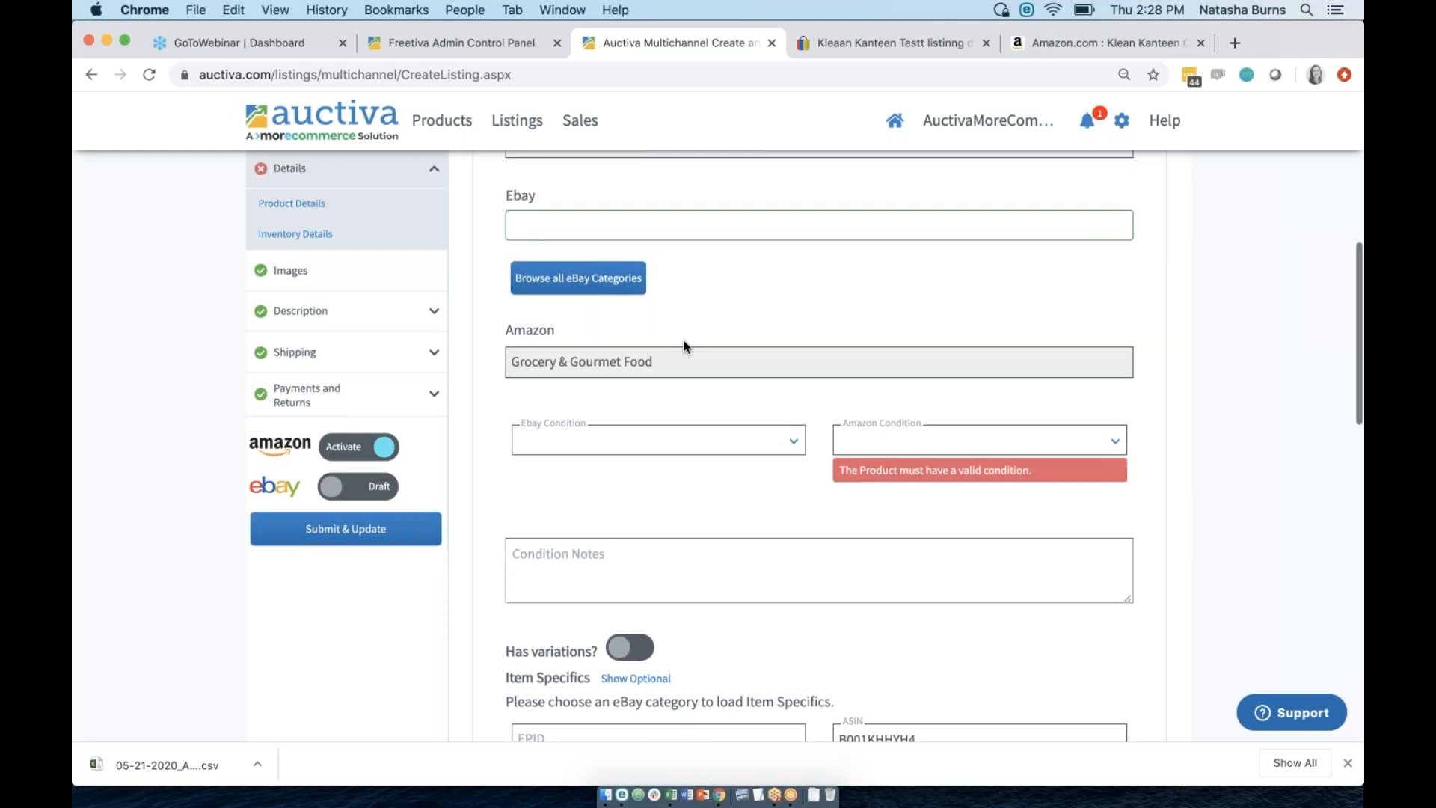
pyautogui.click(926, 448)
pyautogui.click(914, 497)
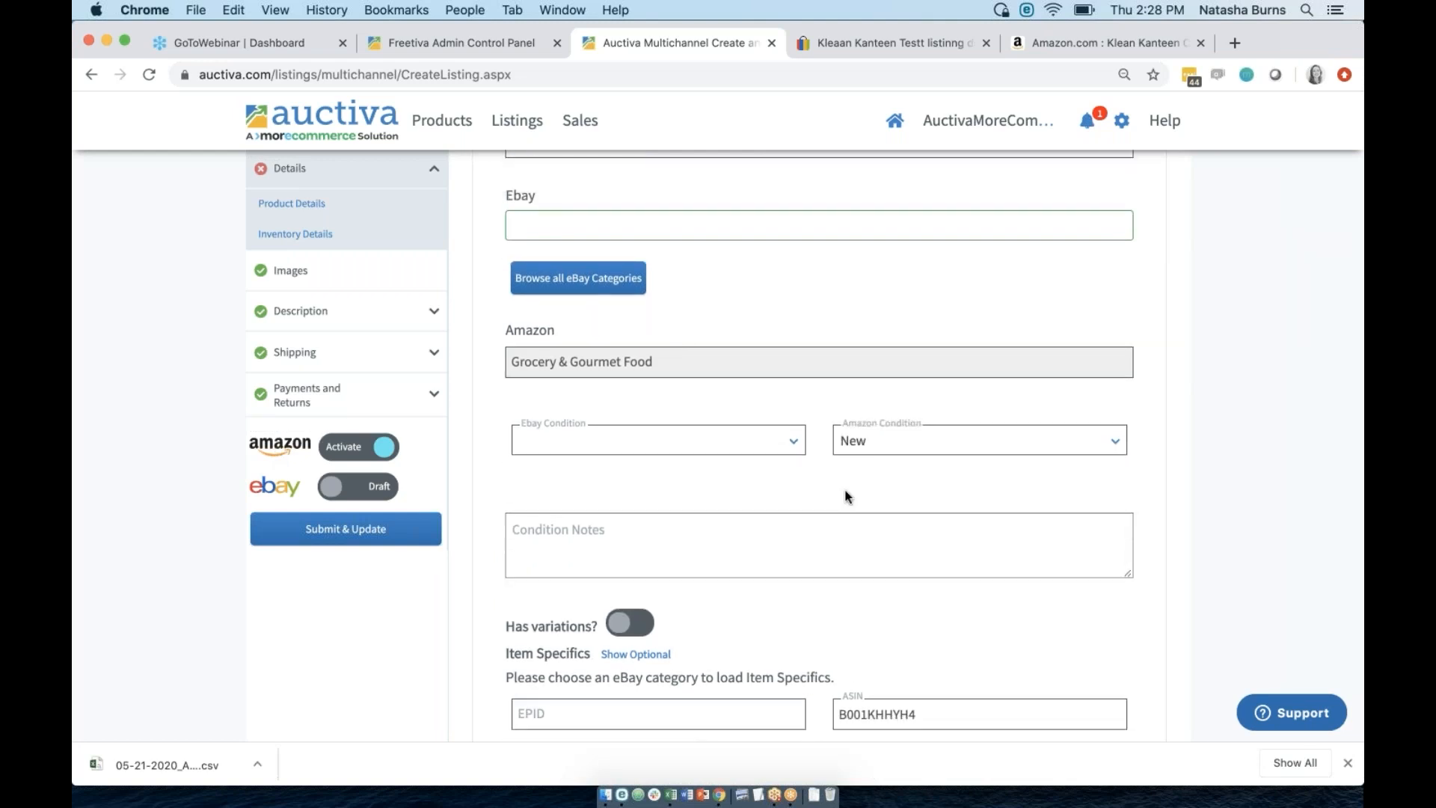
# Enter a total quantity of 12 and a sell price of 50.00.
pyautogui.scroll(-15, 750, 493)
pyautogui.scroll(5, 751, 493)
pyautogui.click(583, 379)
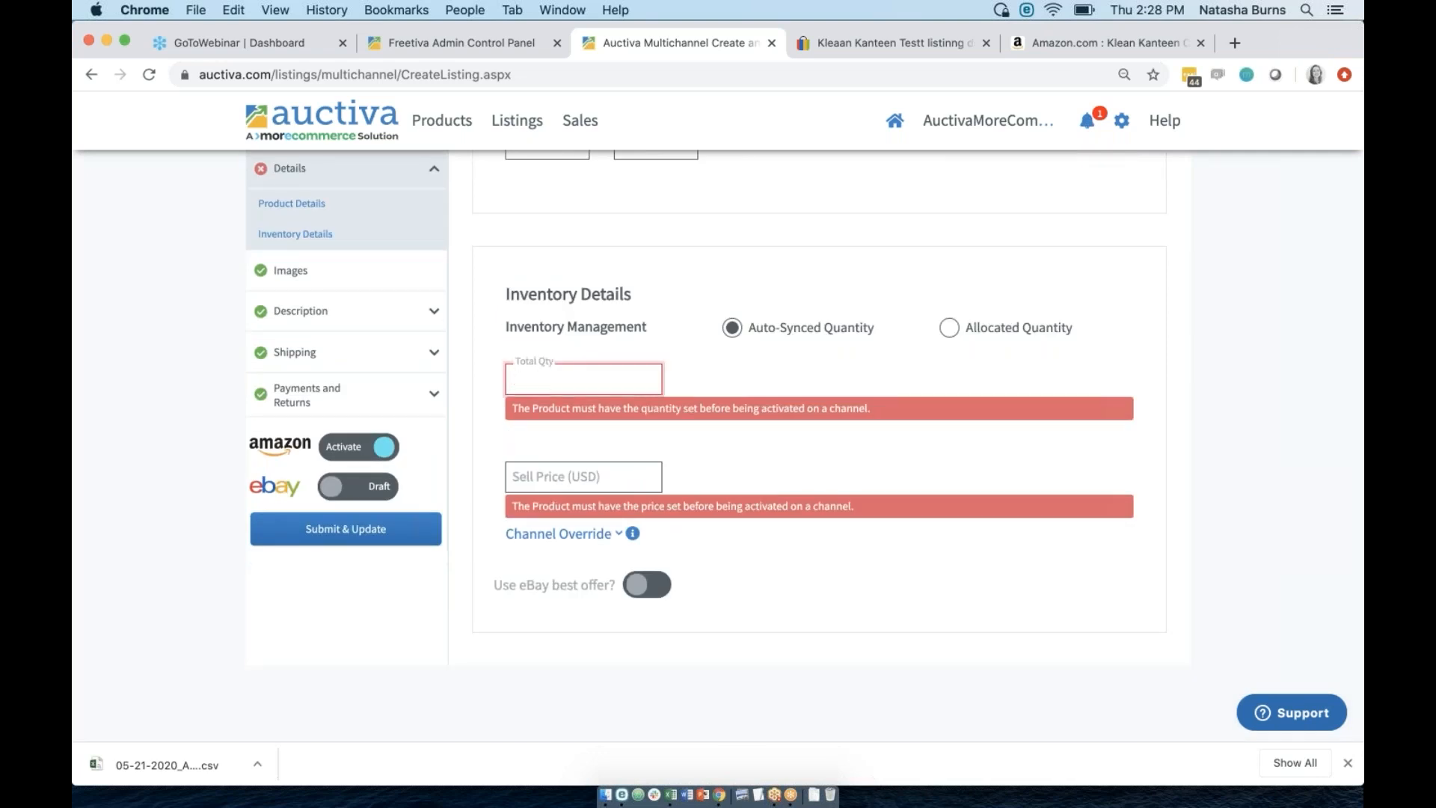
pyautogui.click(560, 479)
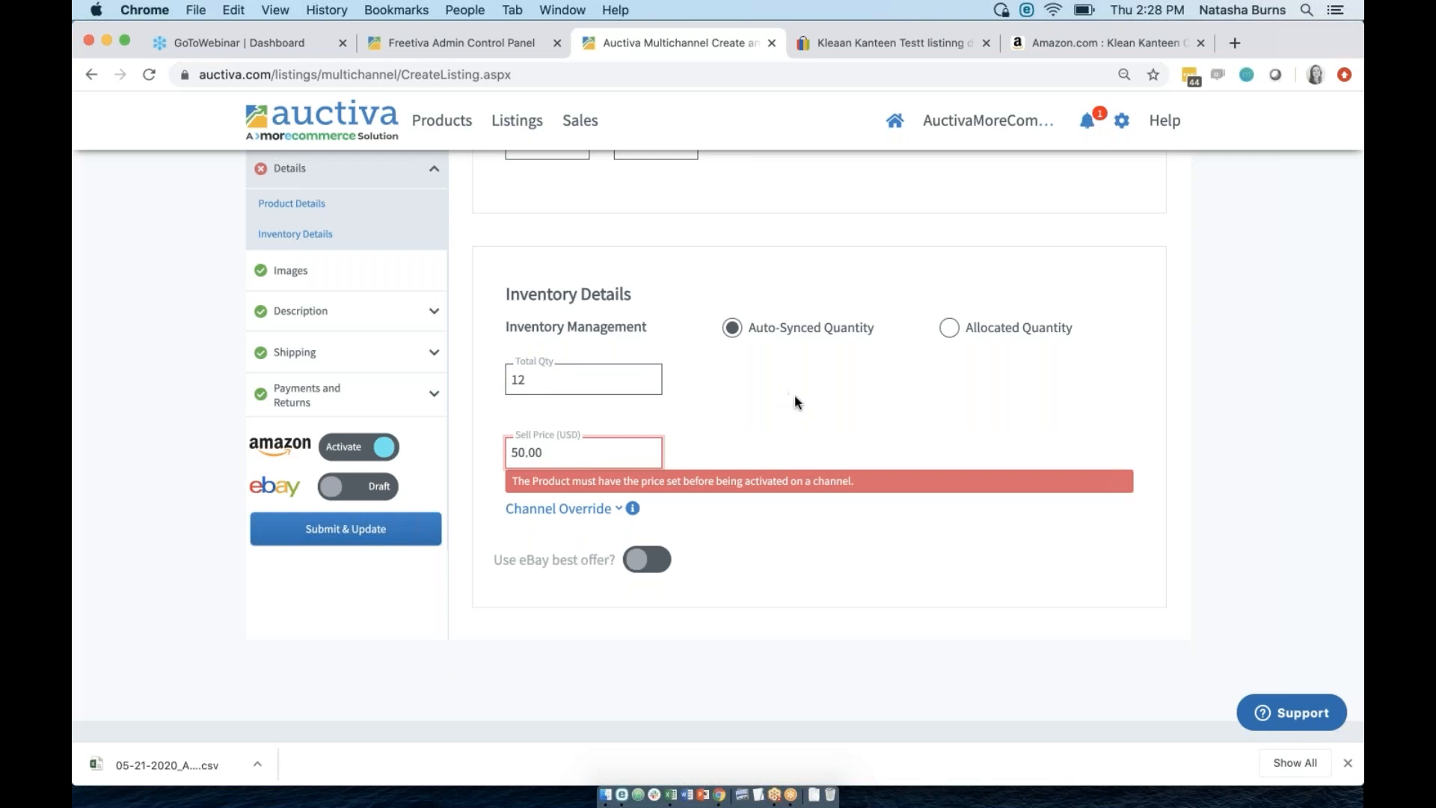
pyautogui.click(794, 395)
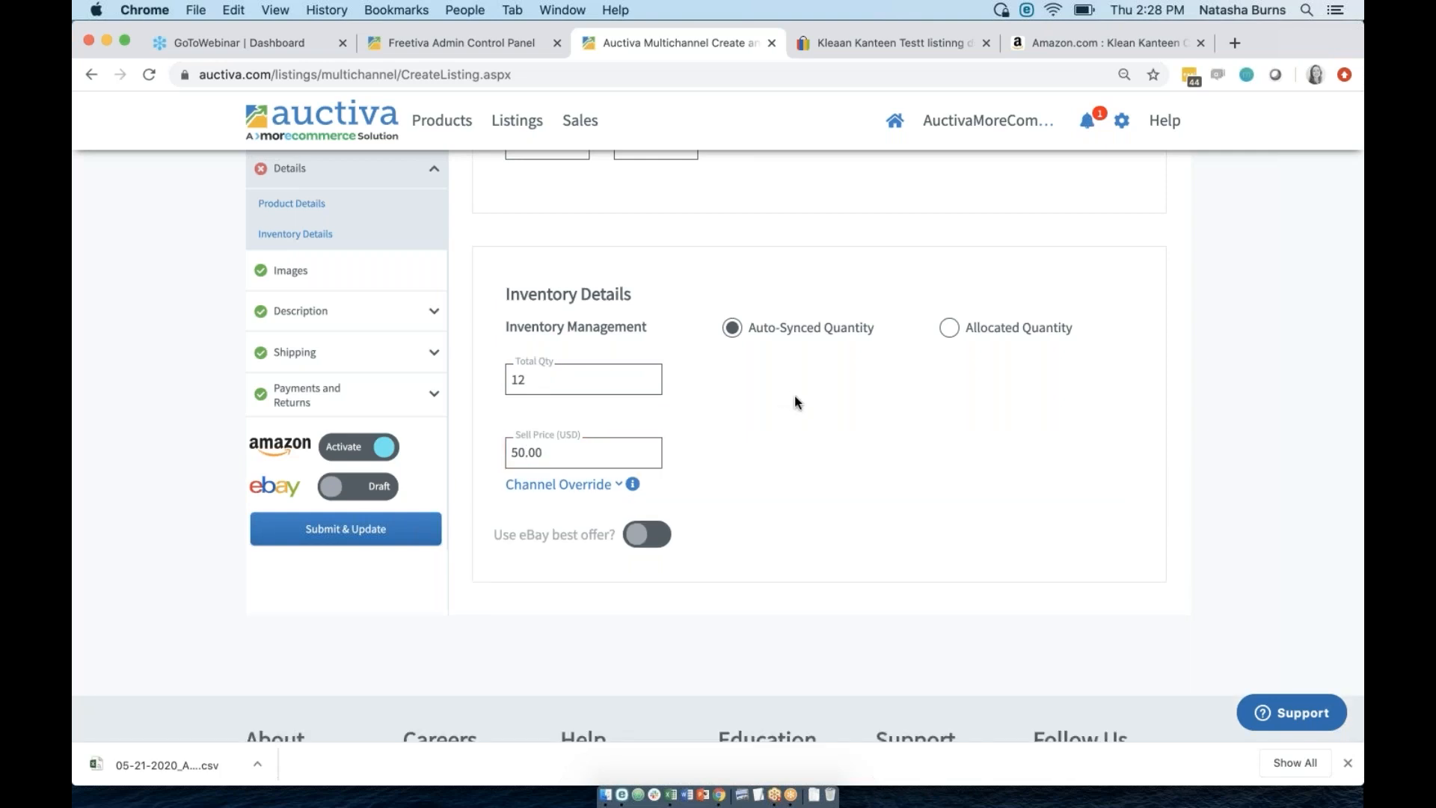
pyautogui.scroll(2, 795, 396)
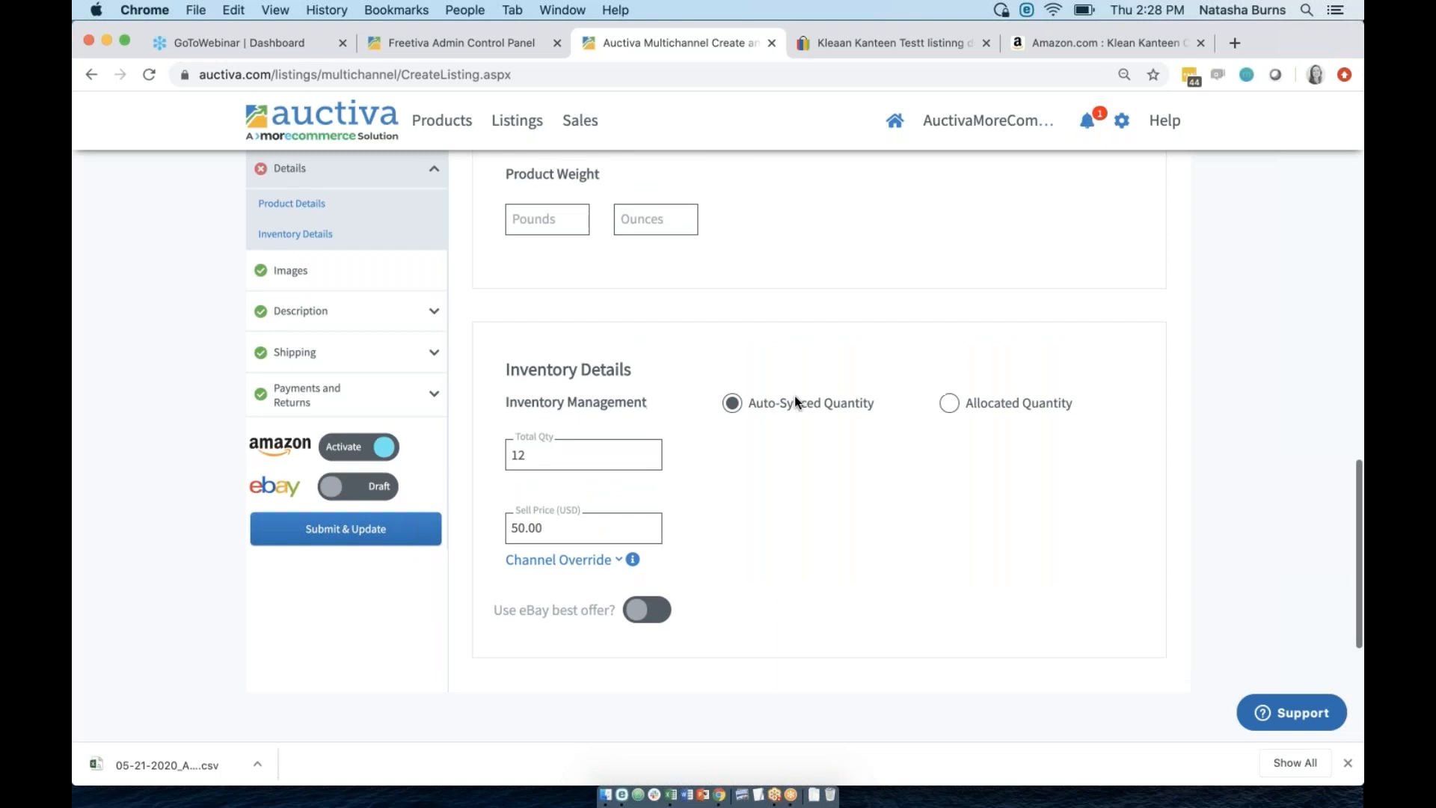
pyautogui.scroll(15, 794, 397)
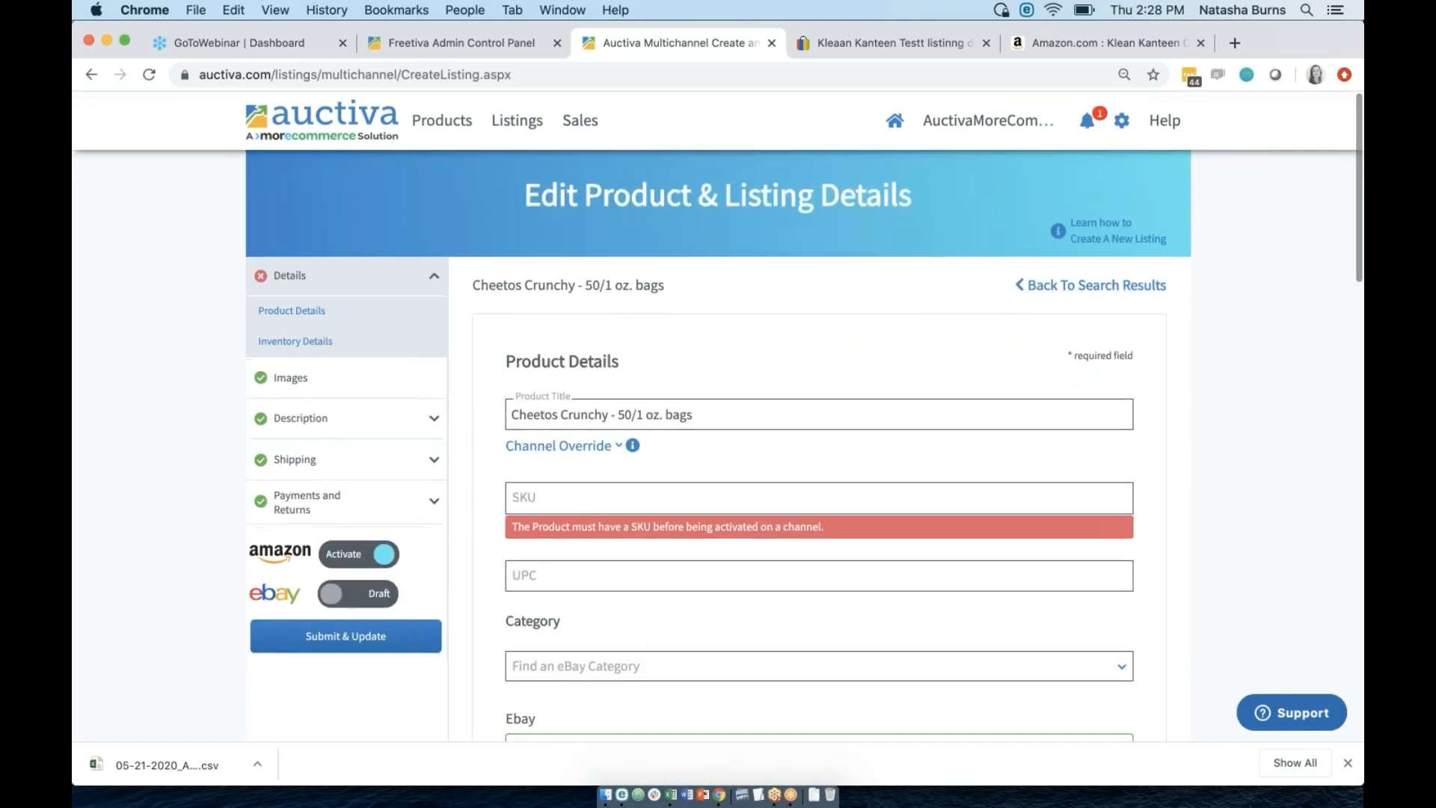
# Enter SKU 'cheetoss' and switch the eBay channel to Activate.
pyautogui.click(586, 500)
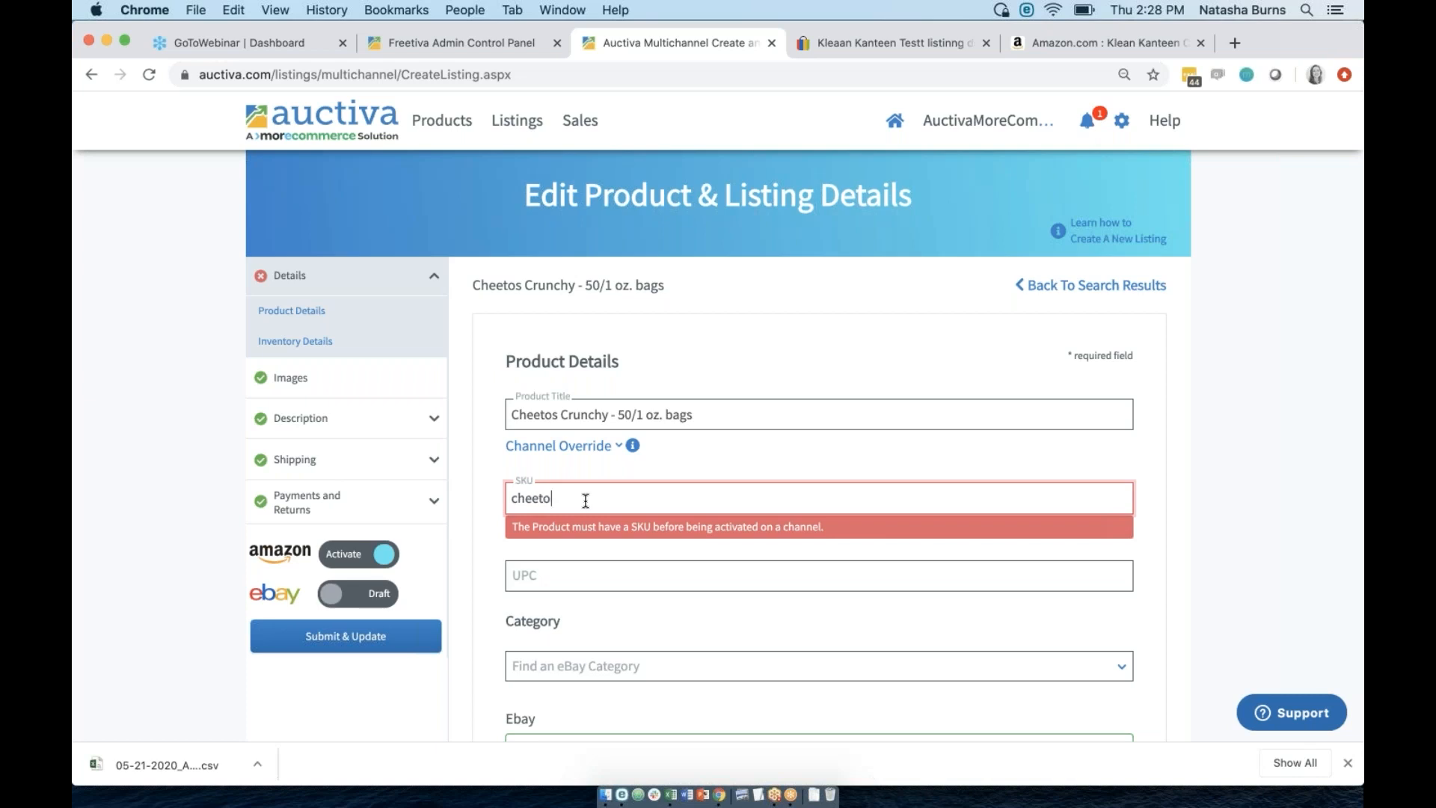
pyautogui.click(471, 588)
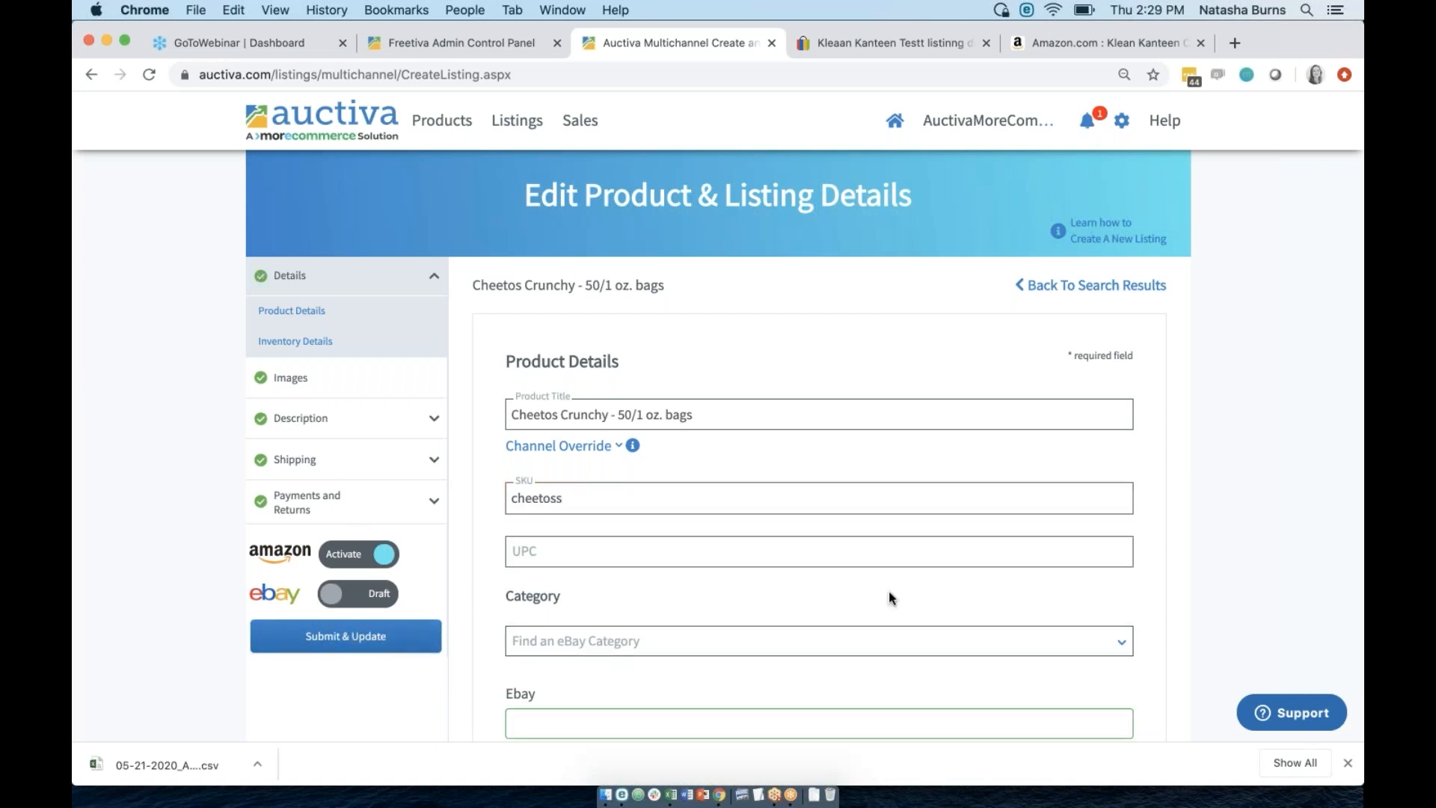
pyautogui.scroll(-1, 888, 590)
pyautogui.scroll(-7, 888, 596)
pyautogui.scroll(10, 888, 591)
pyautogui.click(353, 602)
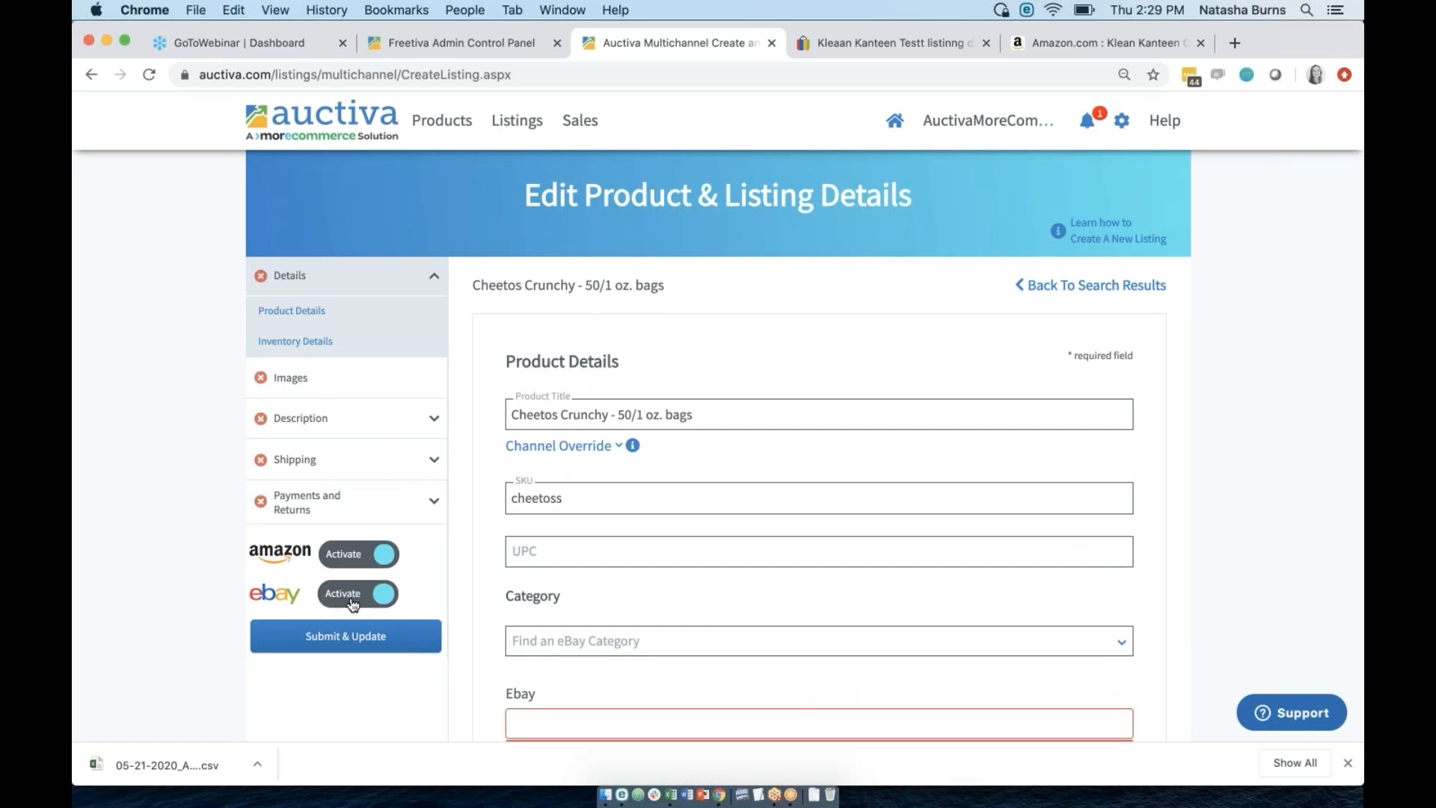
pyautogui.scroll(-3, 489, 595)
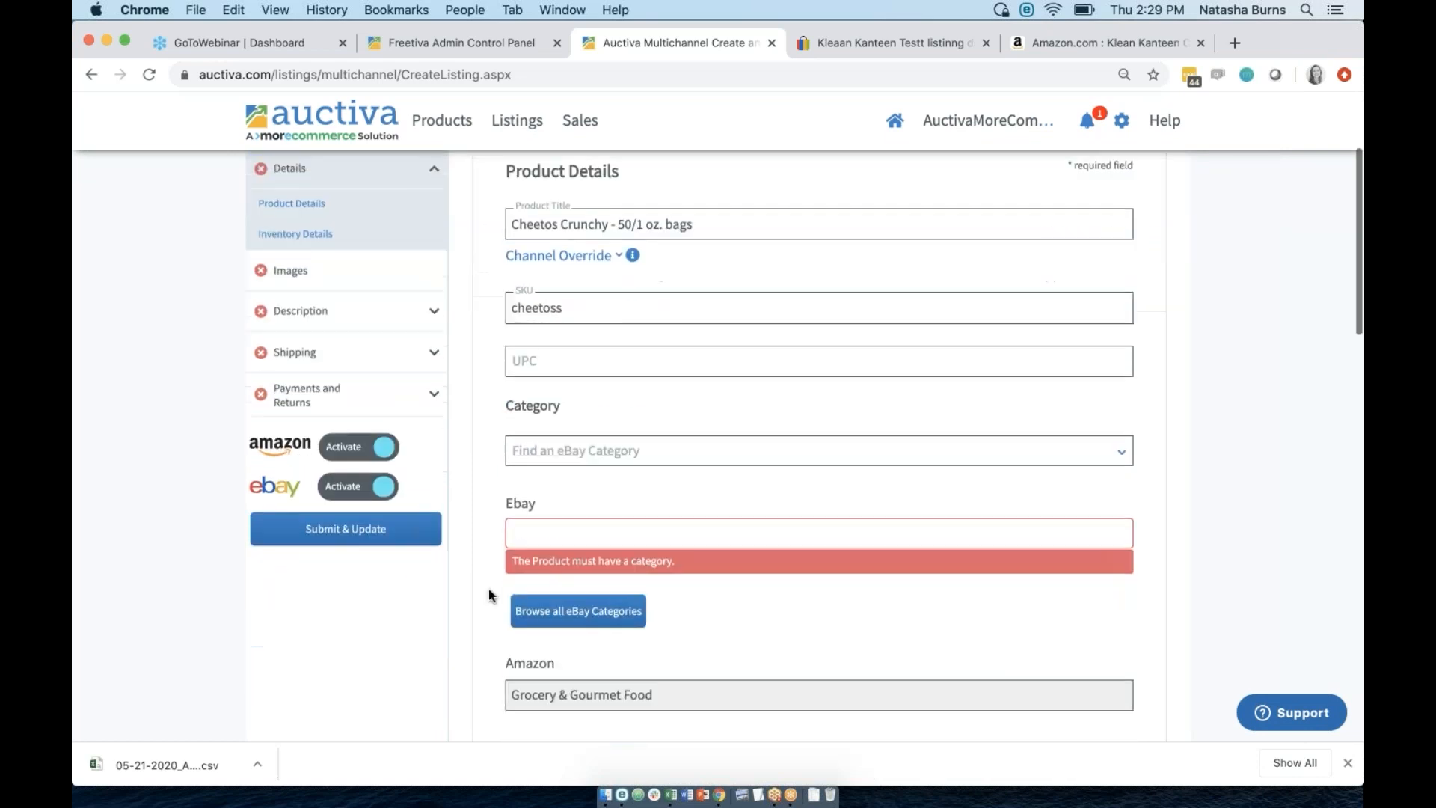
pyautogui.scroll(-1, 488, 595)
# Set the eBay category to Snacks > Chips (179179) and leave the UPC empty.
pyautogui.click(583, 338)
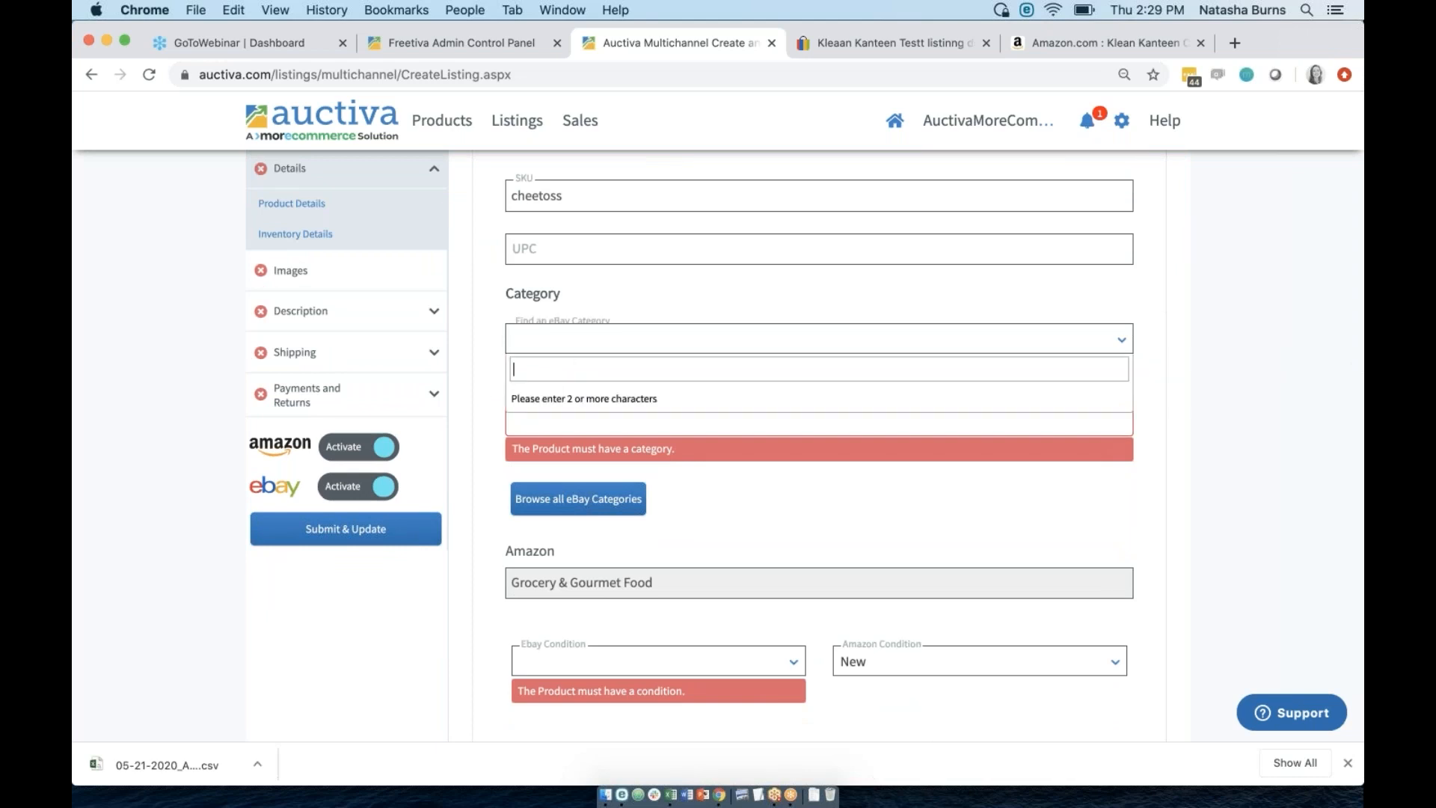
pyautogui.write('ks')
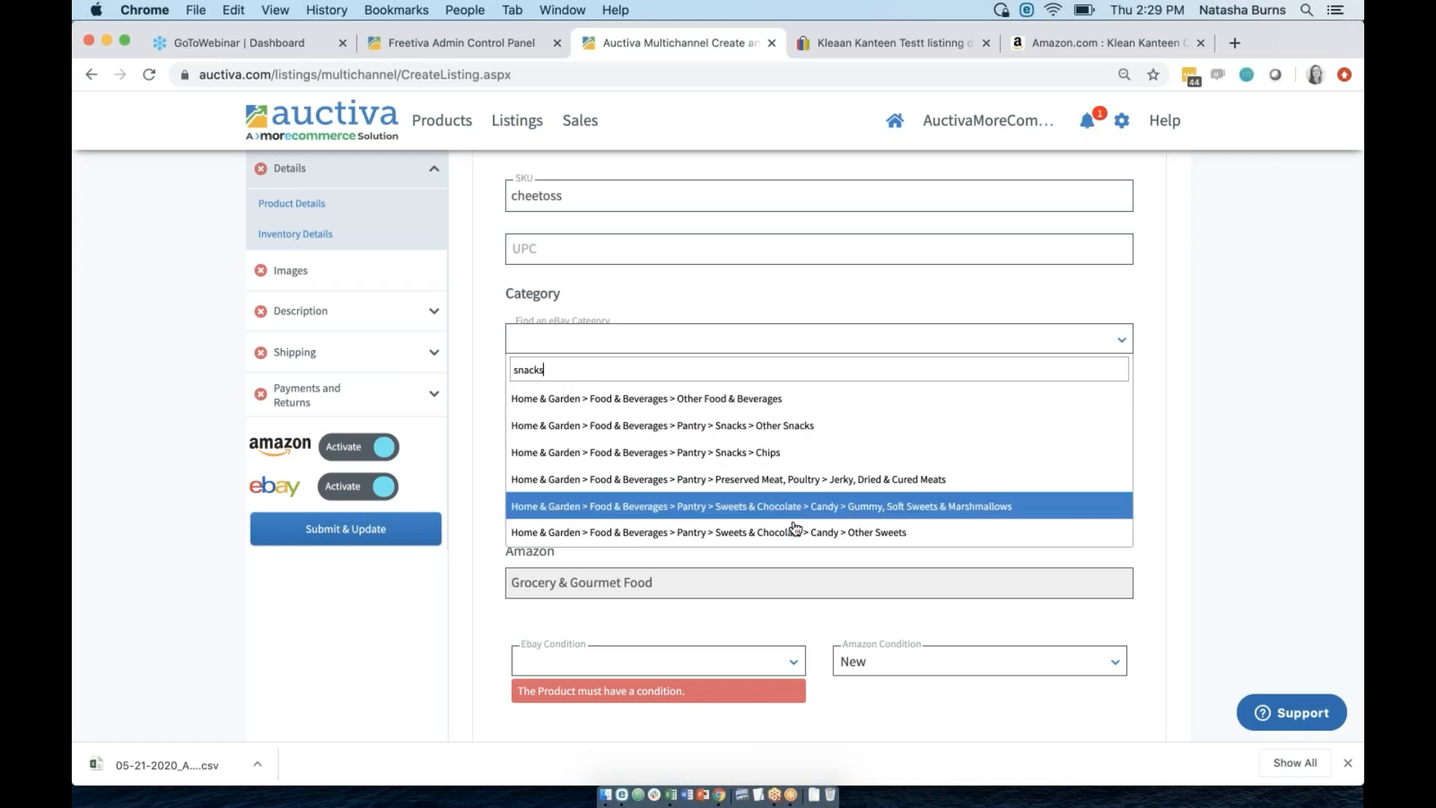
pyautogui.click(752, 453)
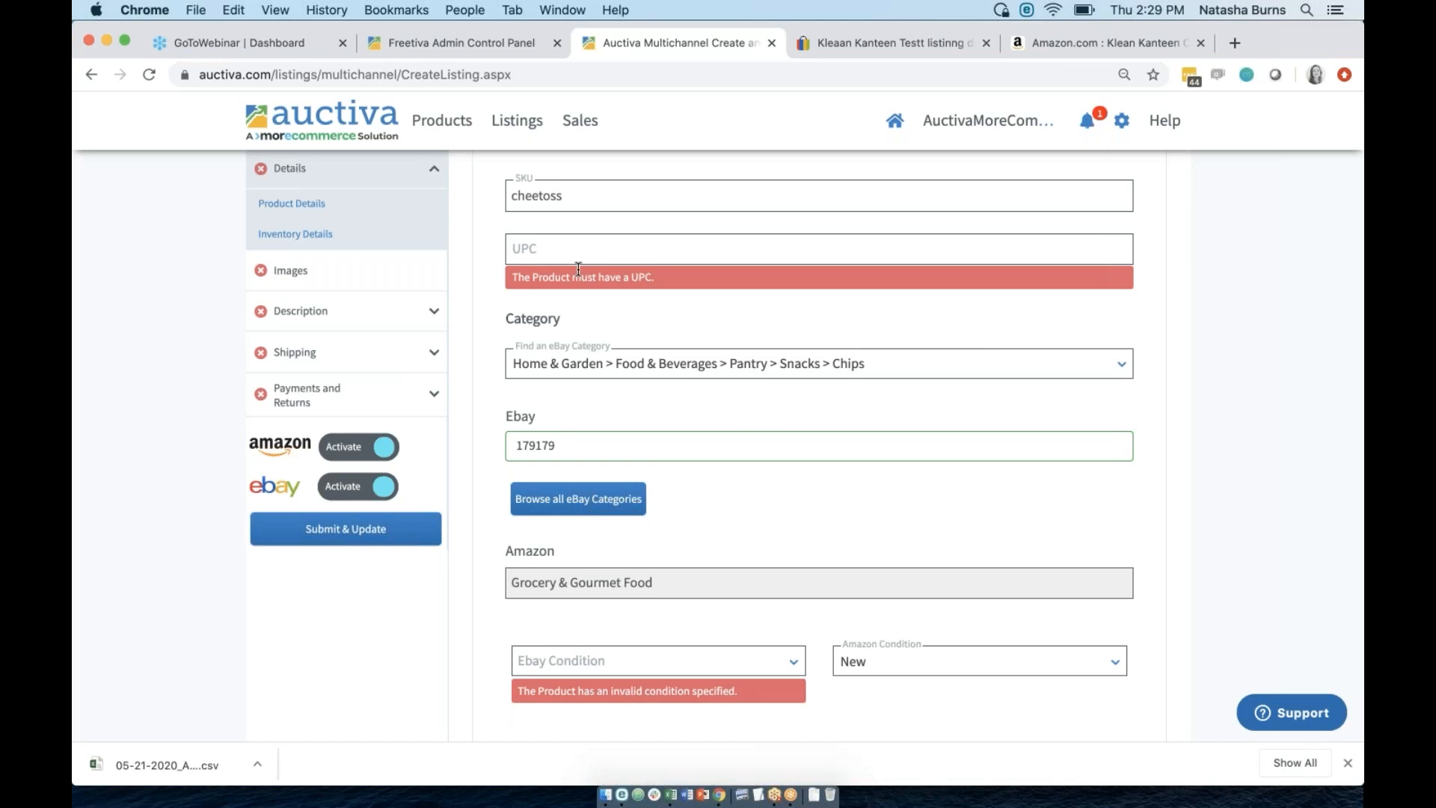
pyautogui.click(557, 248)
pyautogui.write('Does Not Apply')
pyautogui.tripleClick(552, 246)
pyautogui.press('BackSpace')
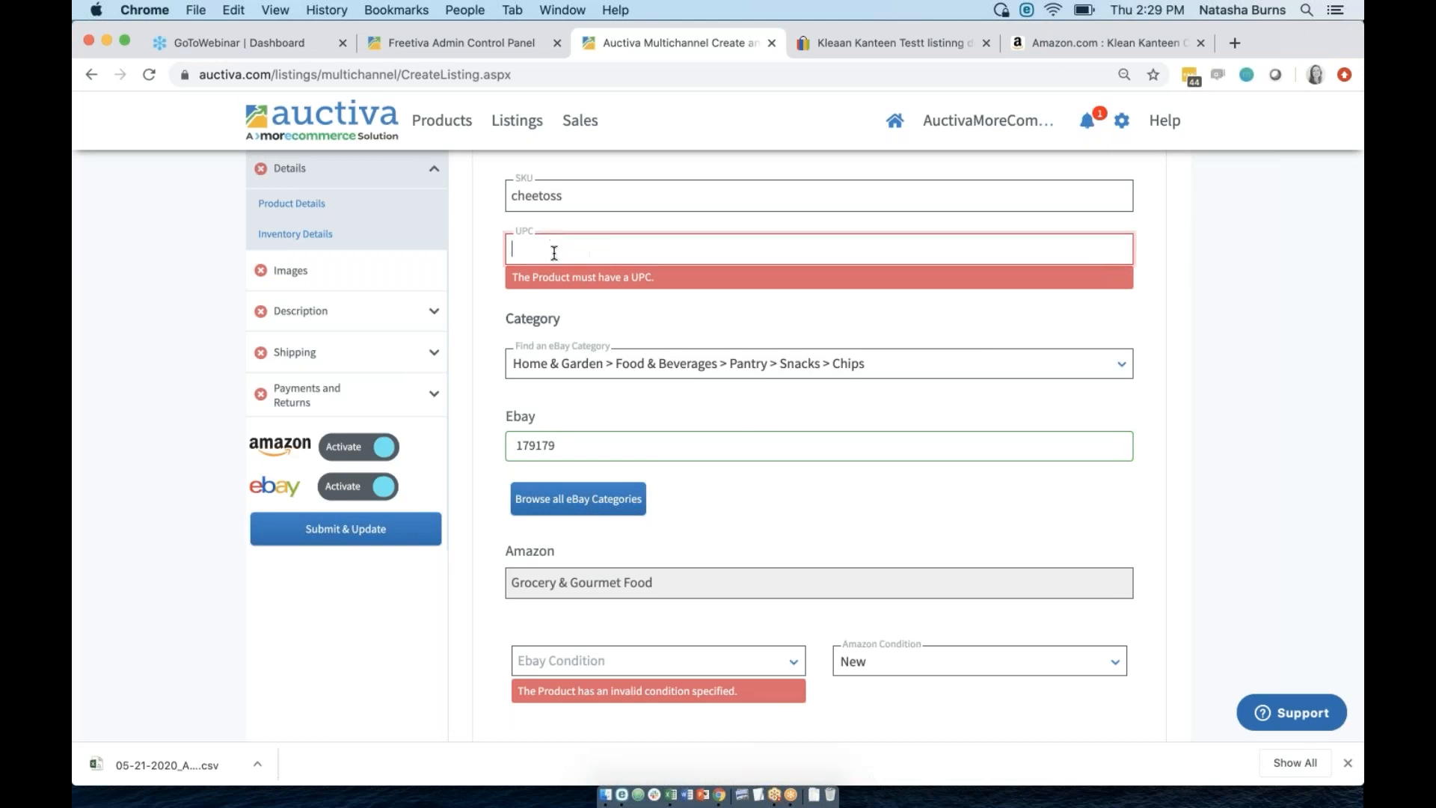
pyautogui.click(486, 464)
# Set the eBay condition to New.
pyautogui.click(594, 658)
pyautogui.click(626, 714)
pyautogui.click(631, 662)
pyautogui.click(616, 632)
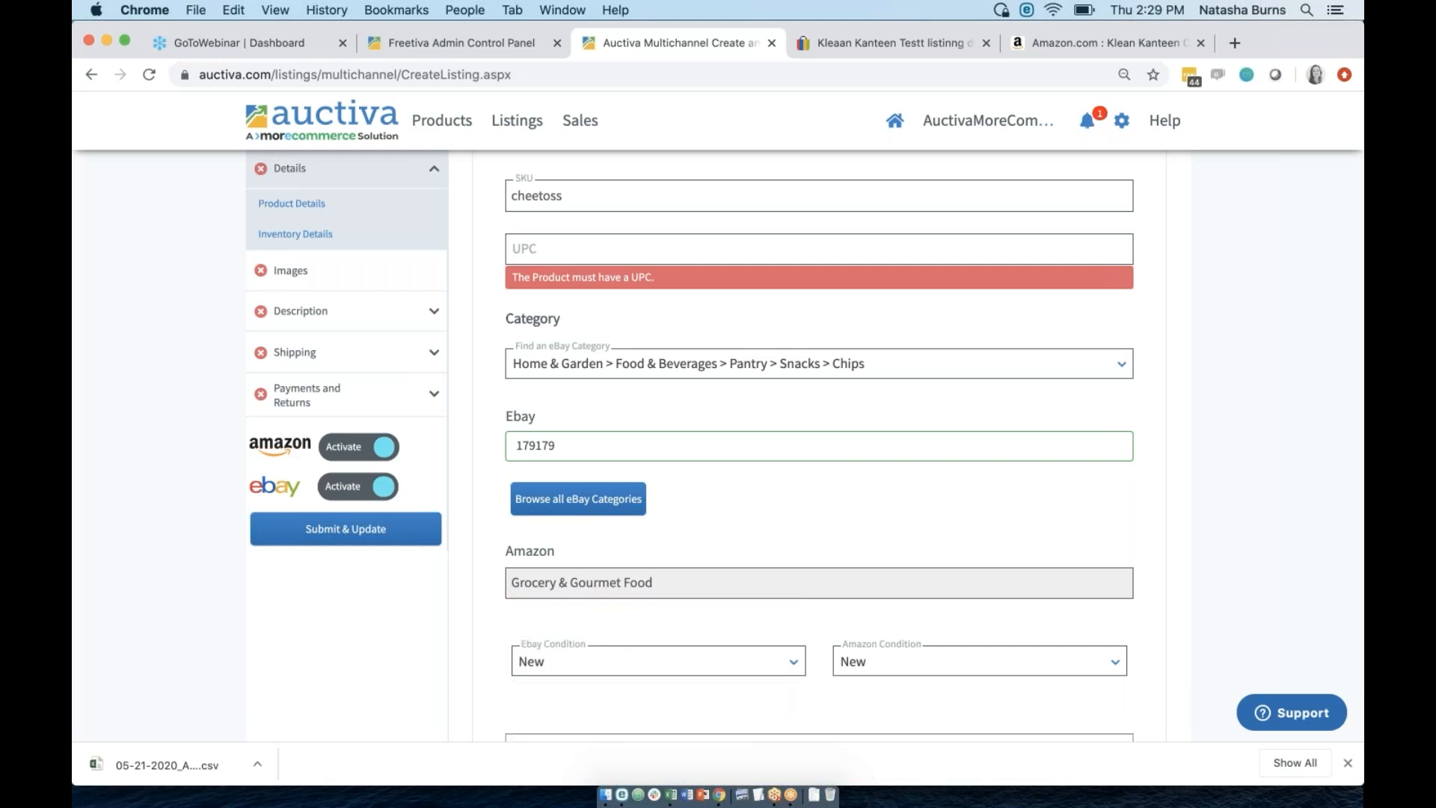
pyautogui.scroll(-6, 484, 679)
# Search 'chip' and set the Product item specific to Chips.
pyautogui.click(916, 449)
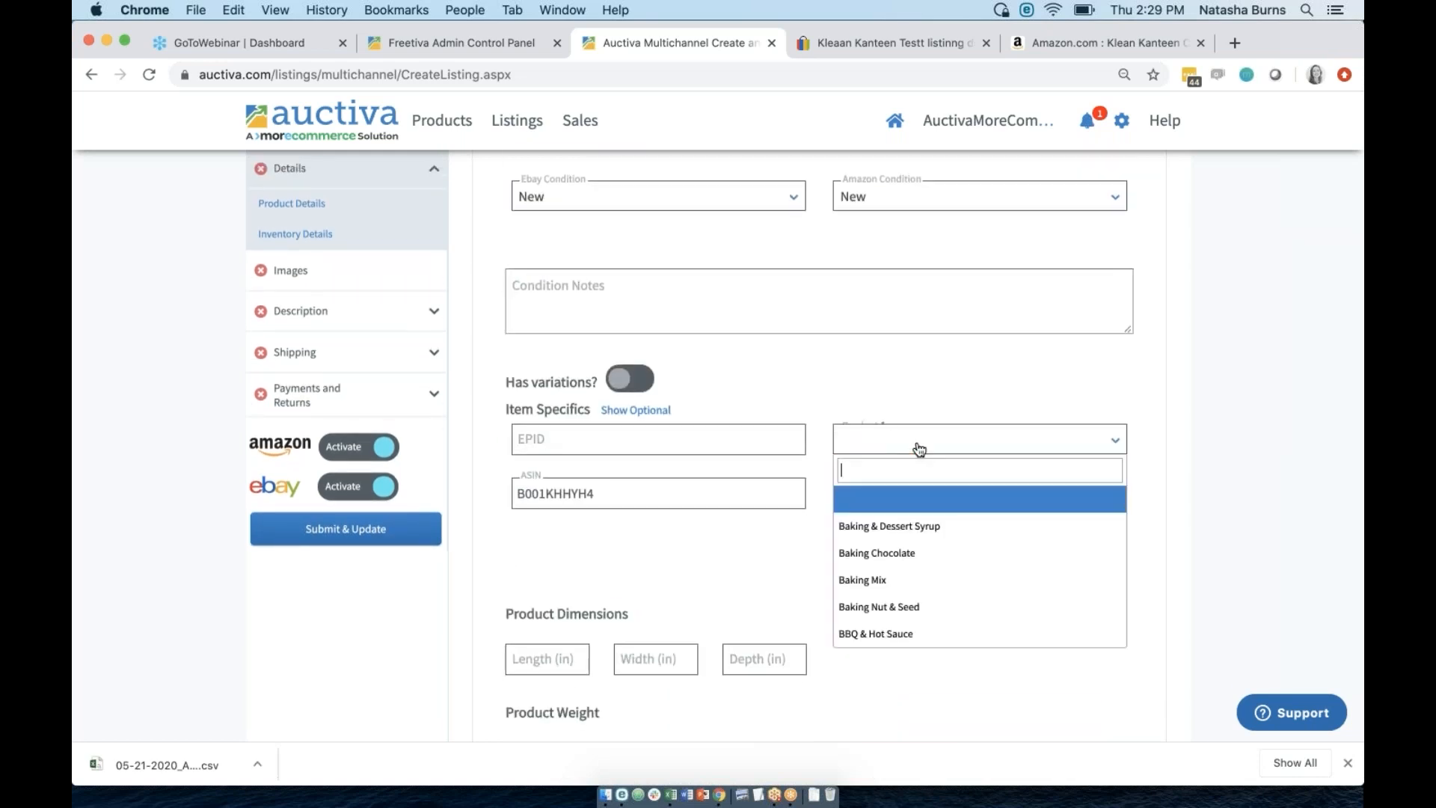
pyautogui.write('chee')
pyautogui.press('BackSpace')
pyautogui.press('BackSpace')
pyautogui.press('BackSpace')
pyautogui.press('BackSpace')
pyautogui.write('chip')
pyautogui.click(929, 528)
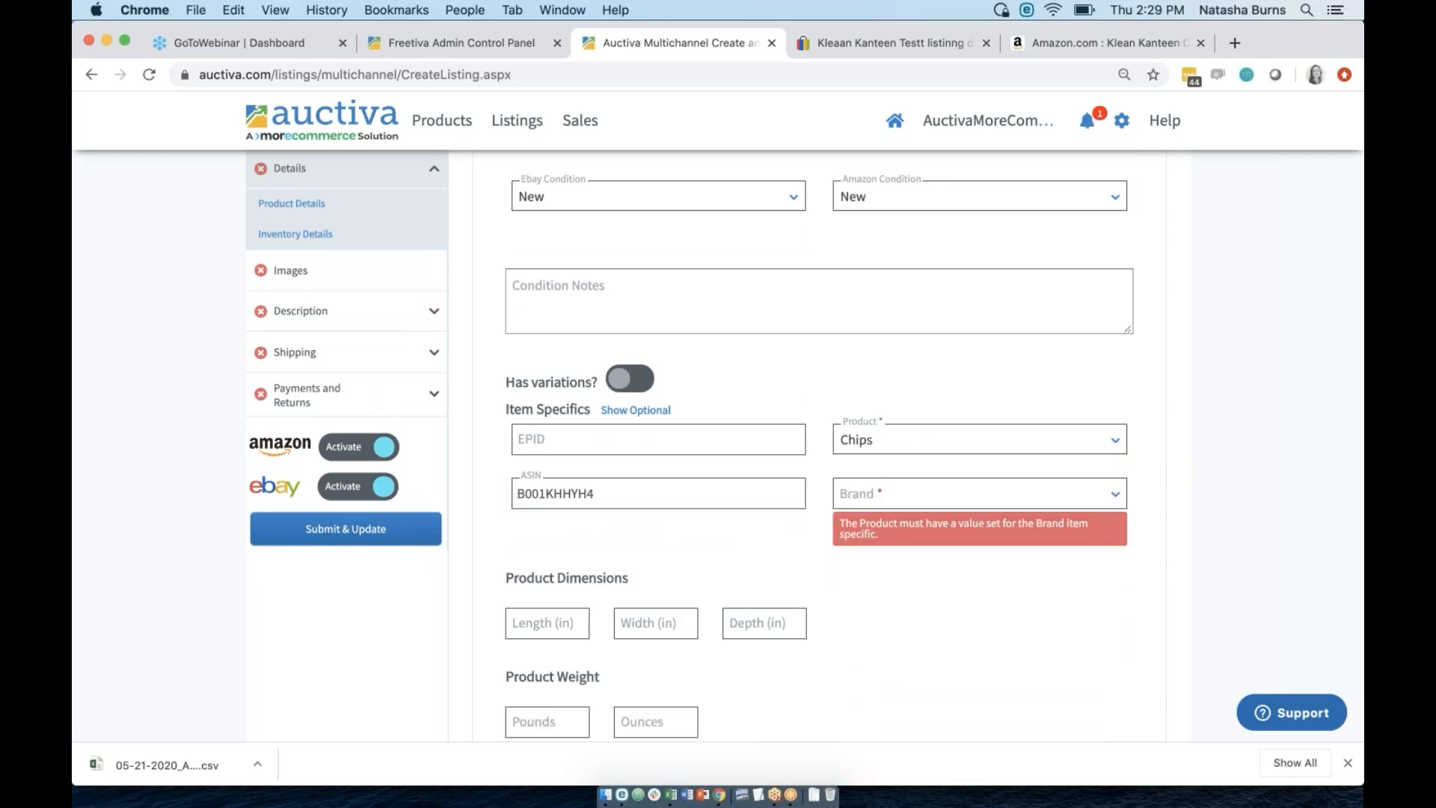
pyautogui.scroll(-10, 715, 532)
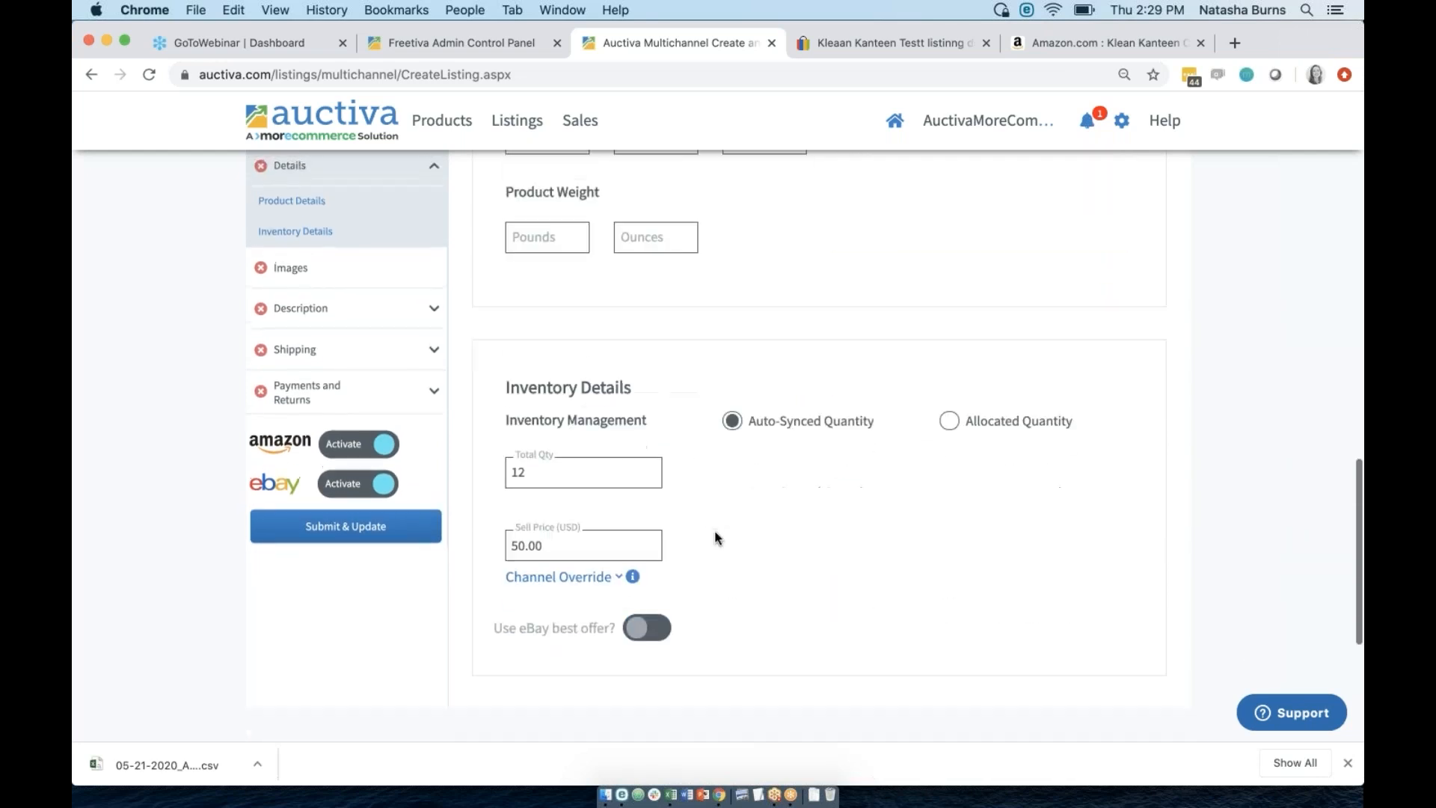
pyautogui.scroll(20, 715, 537)
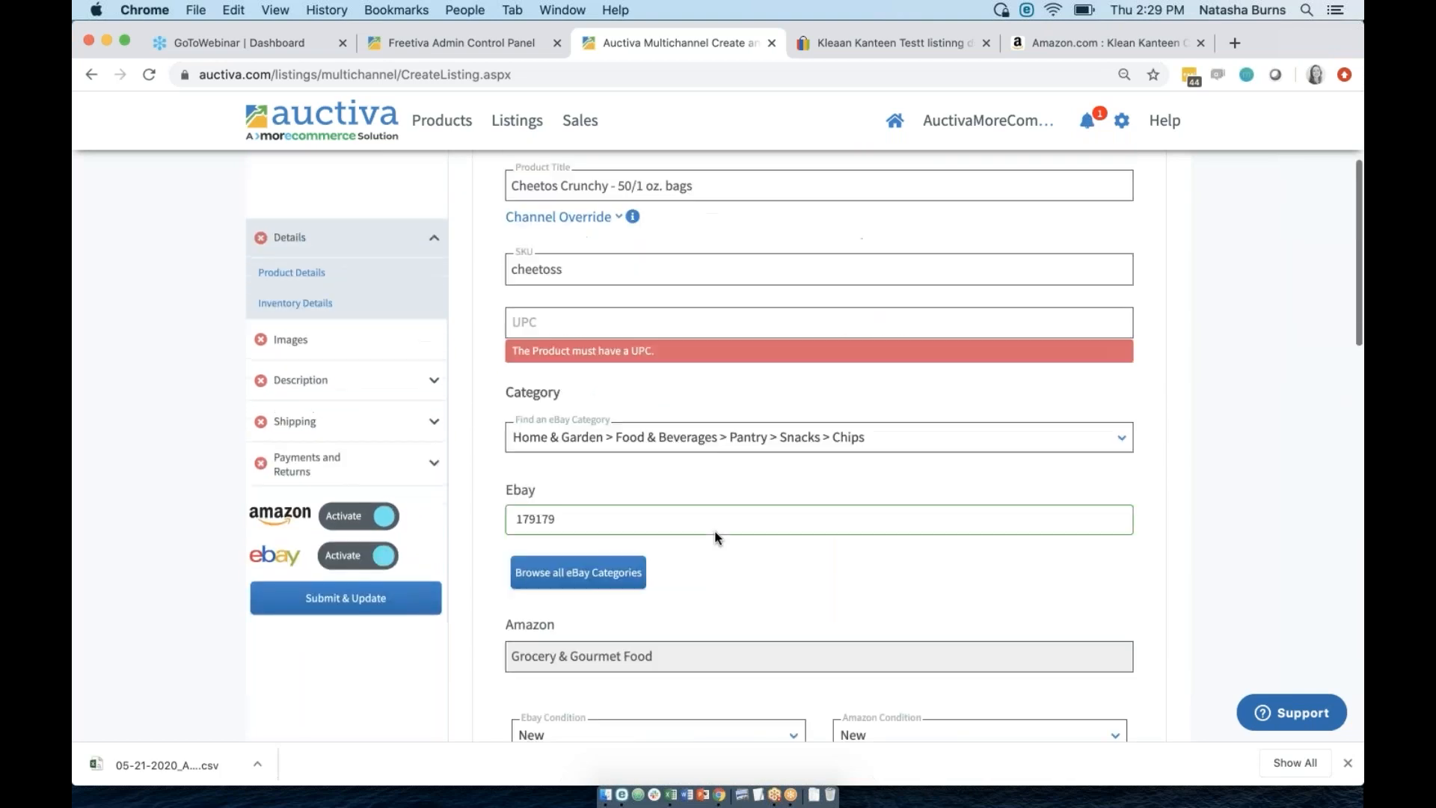
pyautogui.scroll(-4, 715, 536)
pyautogui.scroll(-4, 714, 536)
pyautogui.scroll(6, 715, 536)
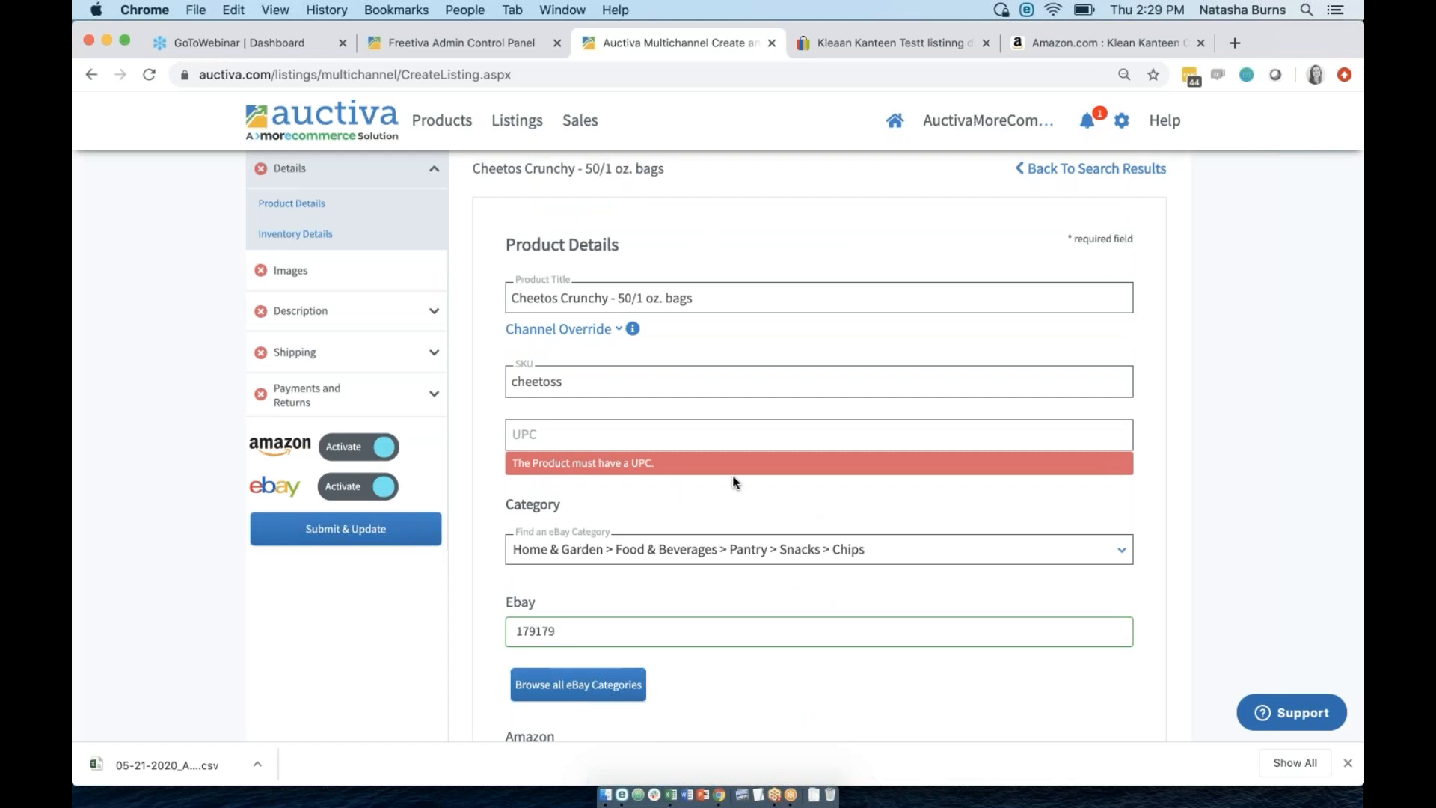
pyautogui.scroll(-6, 733, 482)
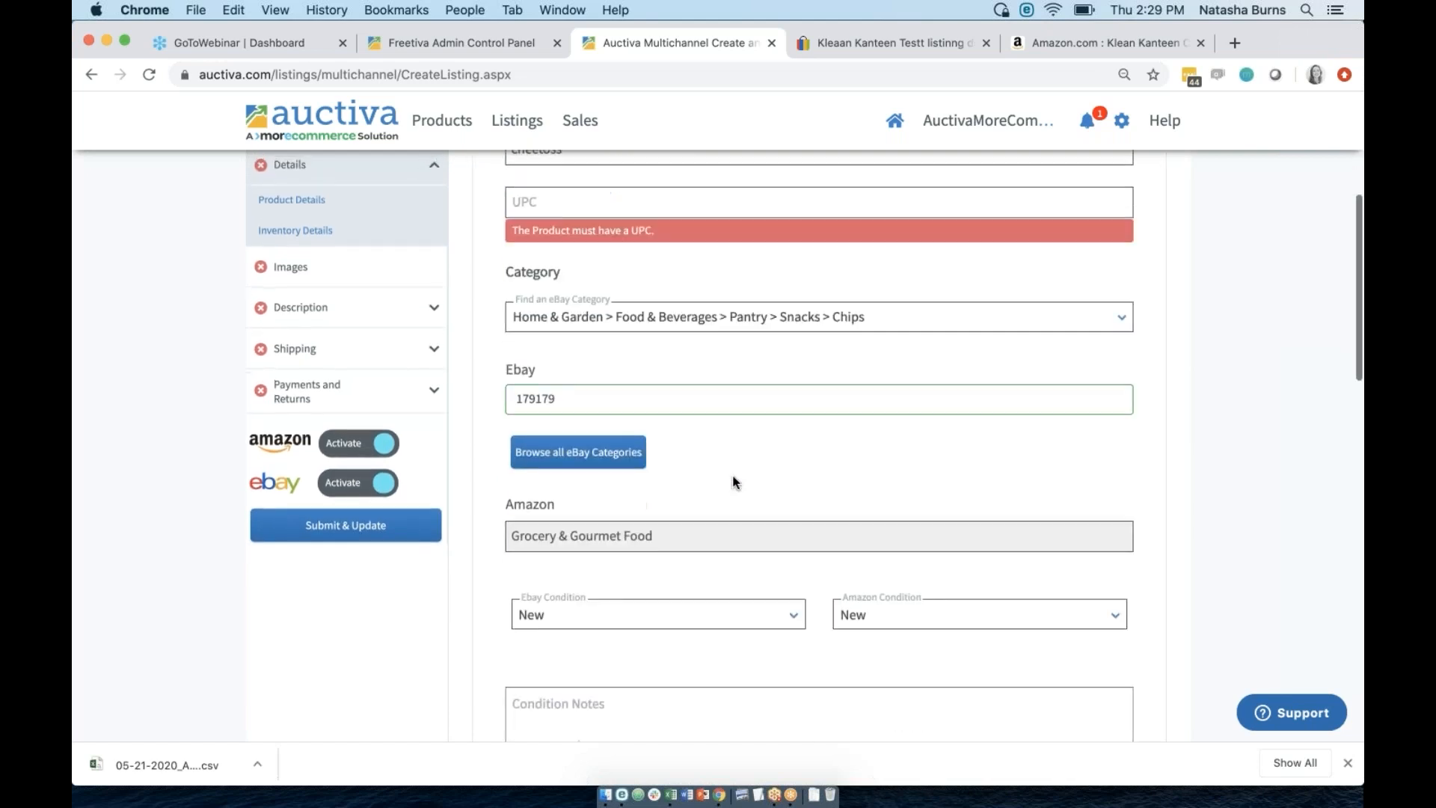
pyautogui.scroll(-8, 733, 483)
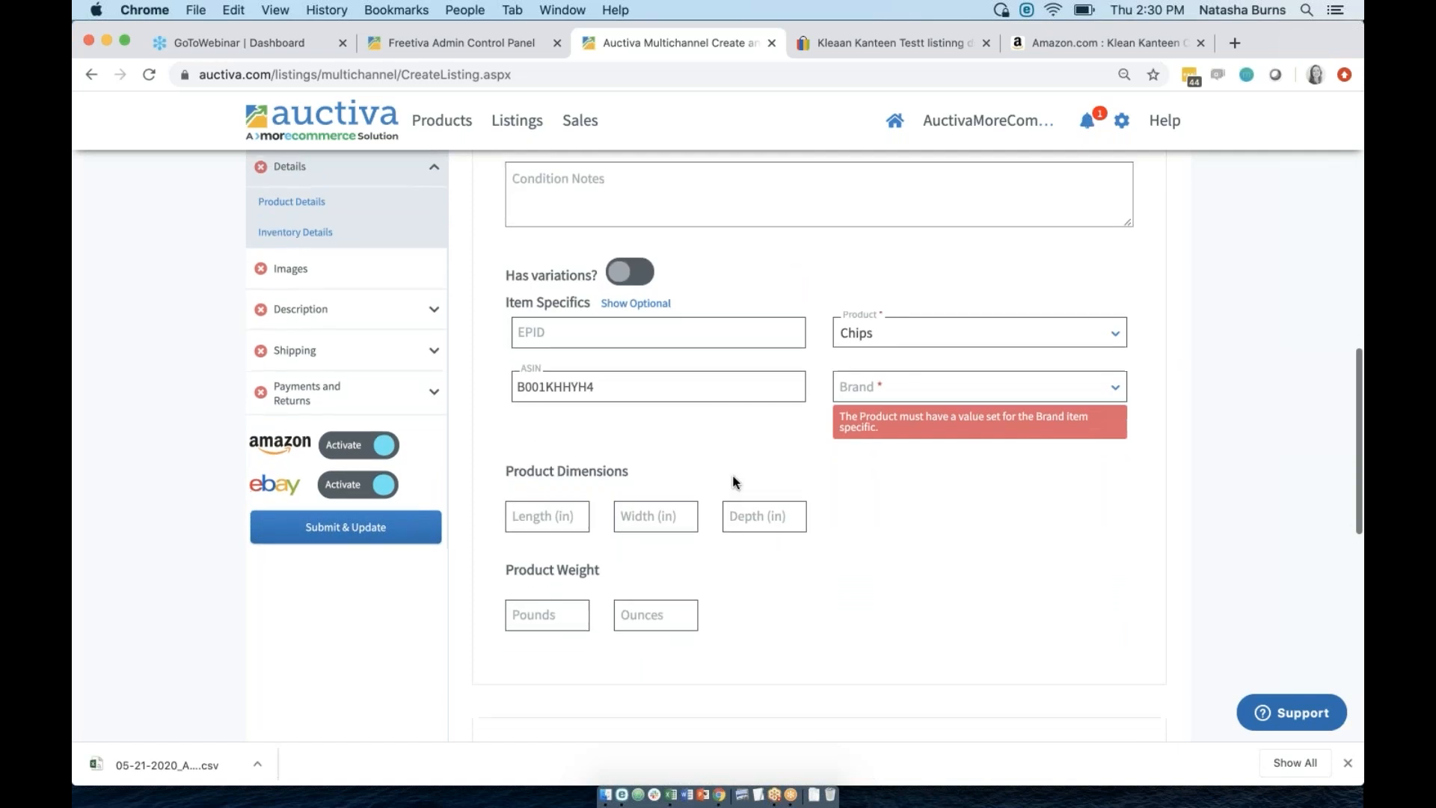
pyautogui.scroll(-2, 732, 482)
pyautogui.moveTo(634, 340); pyautogui.dragTo(493, 342)
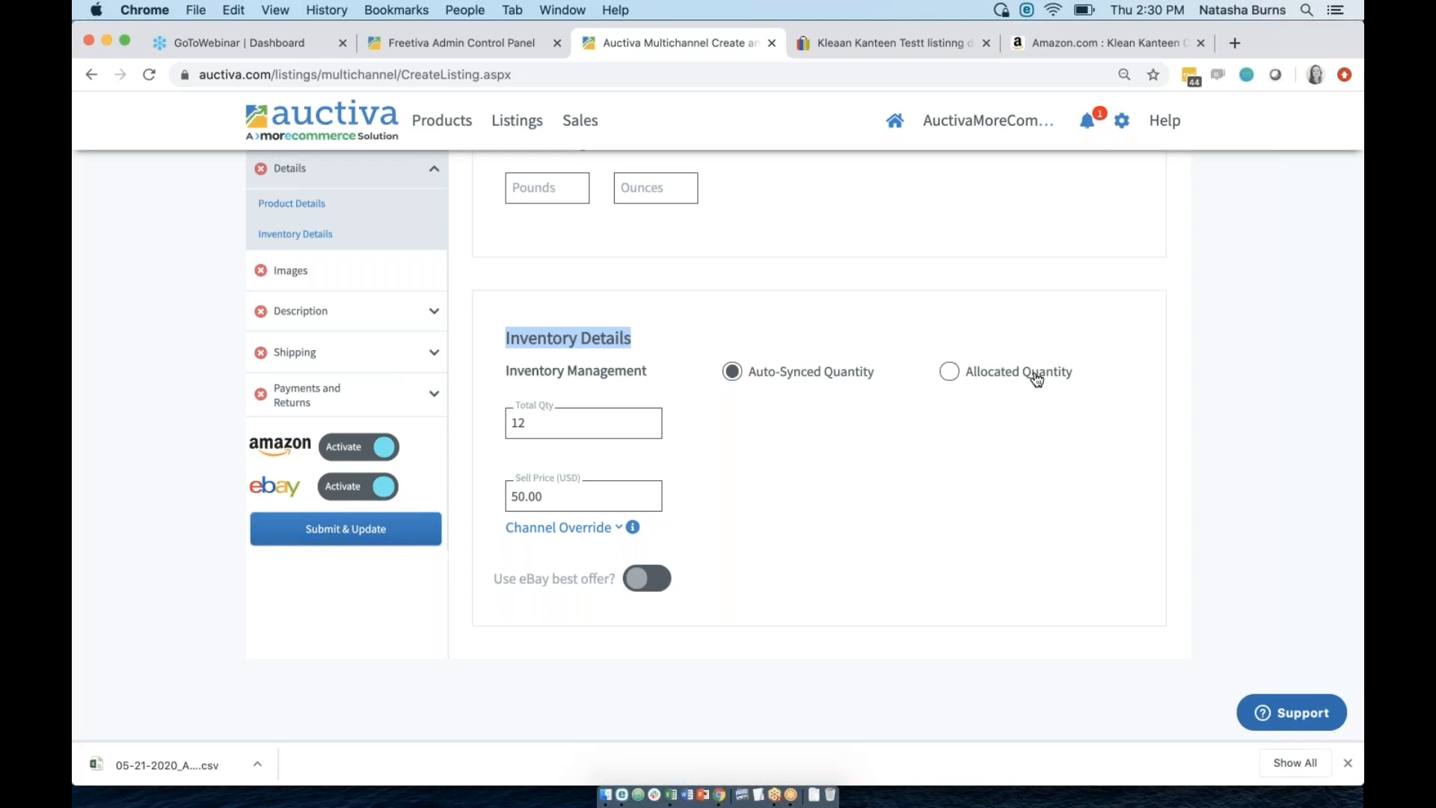
pyautogui.click(1349, 59)
pyautogui.moveTo(533, 427); pyautogui.dragTo(487, 416)
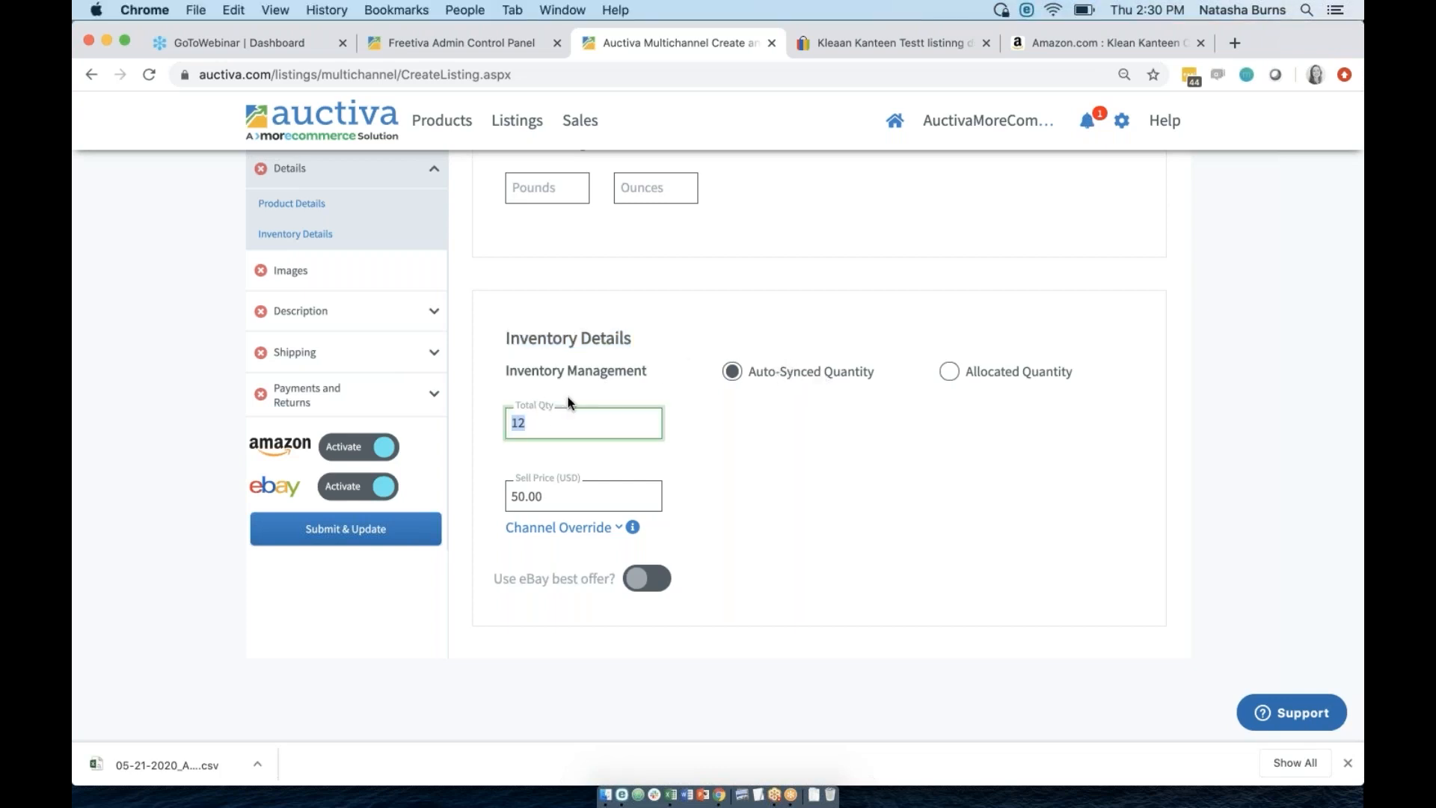
pyautogui.click(638, 385)
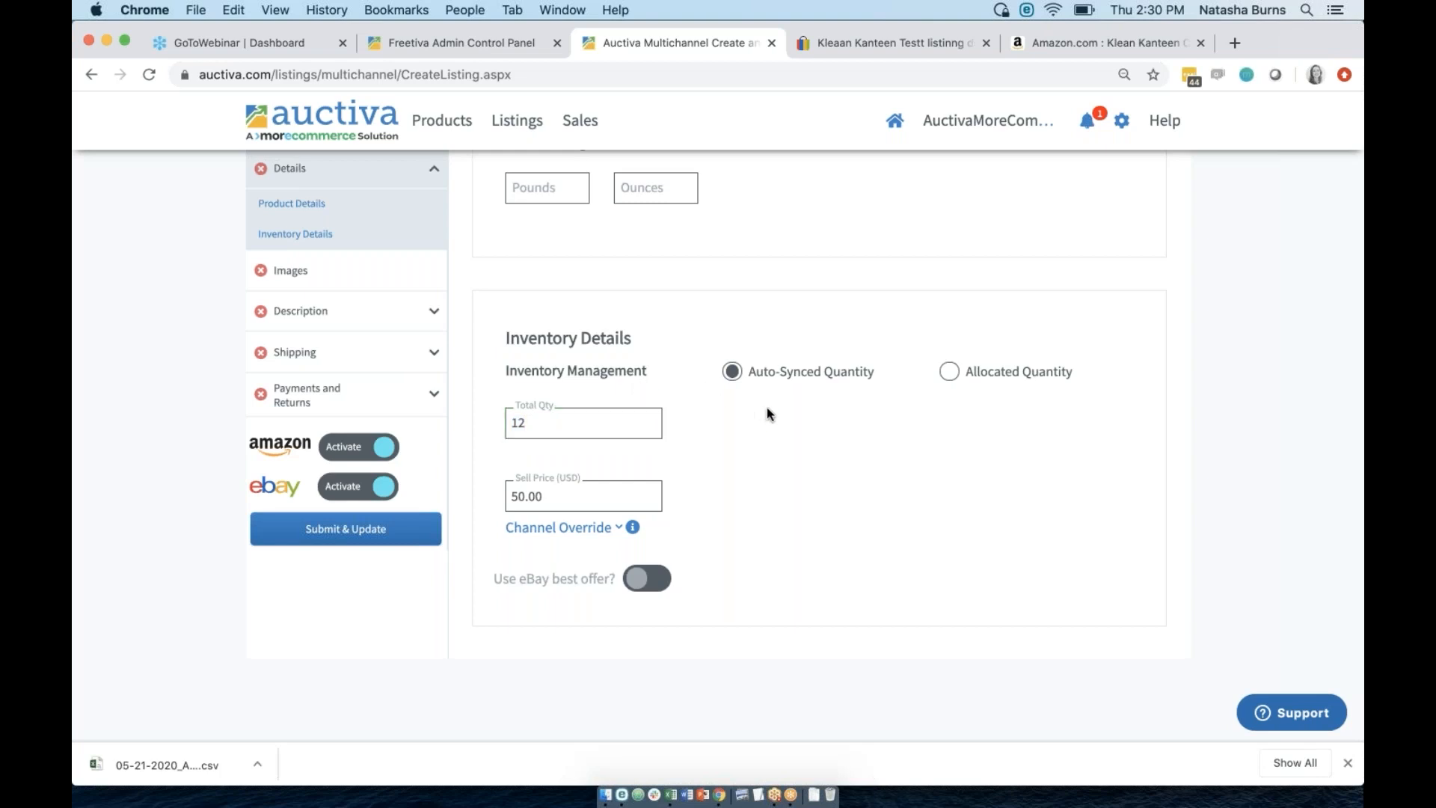
pyautogui.click(936, 372)
pyautogui.click(609, 417)
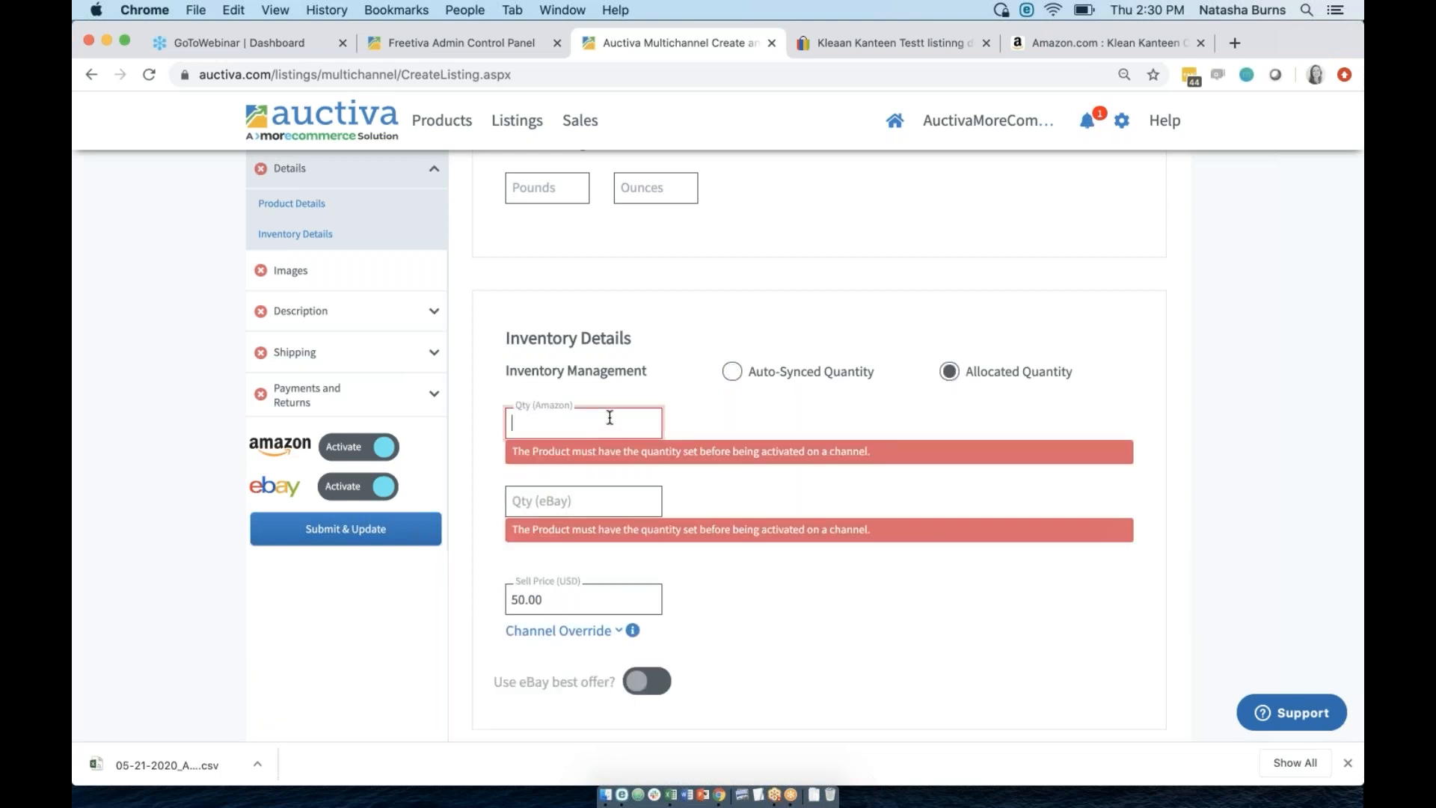
pyautogui.write('23')
pyautogui.click(602, 498)
pyautogui.write('3')
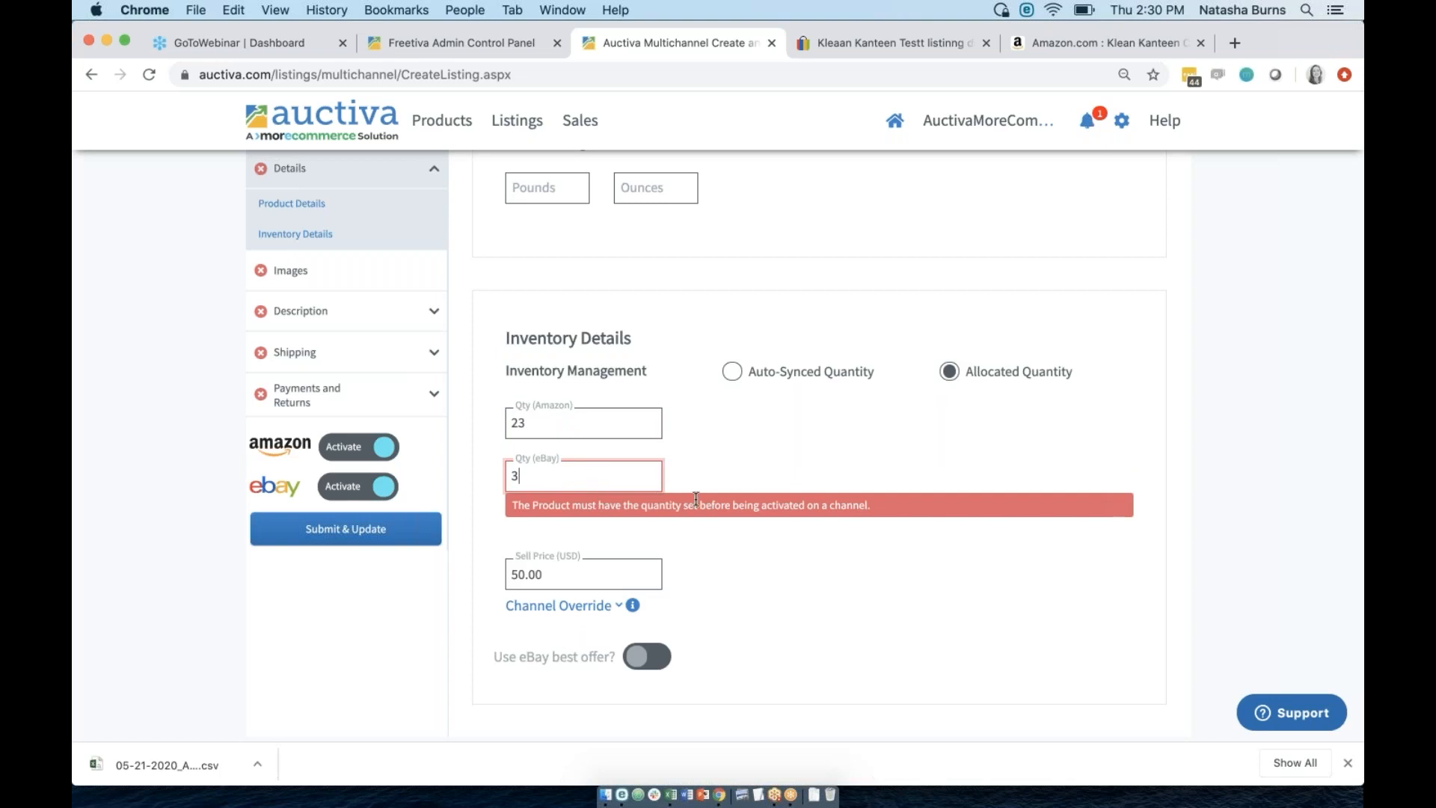
pyautogui.click(798, 464)
pyautogui.click(732, 372)
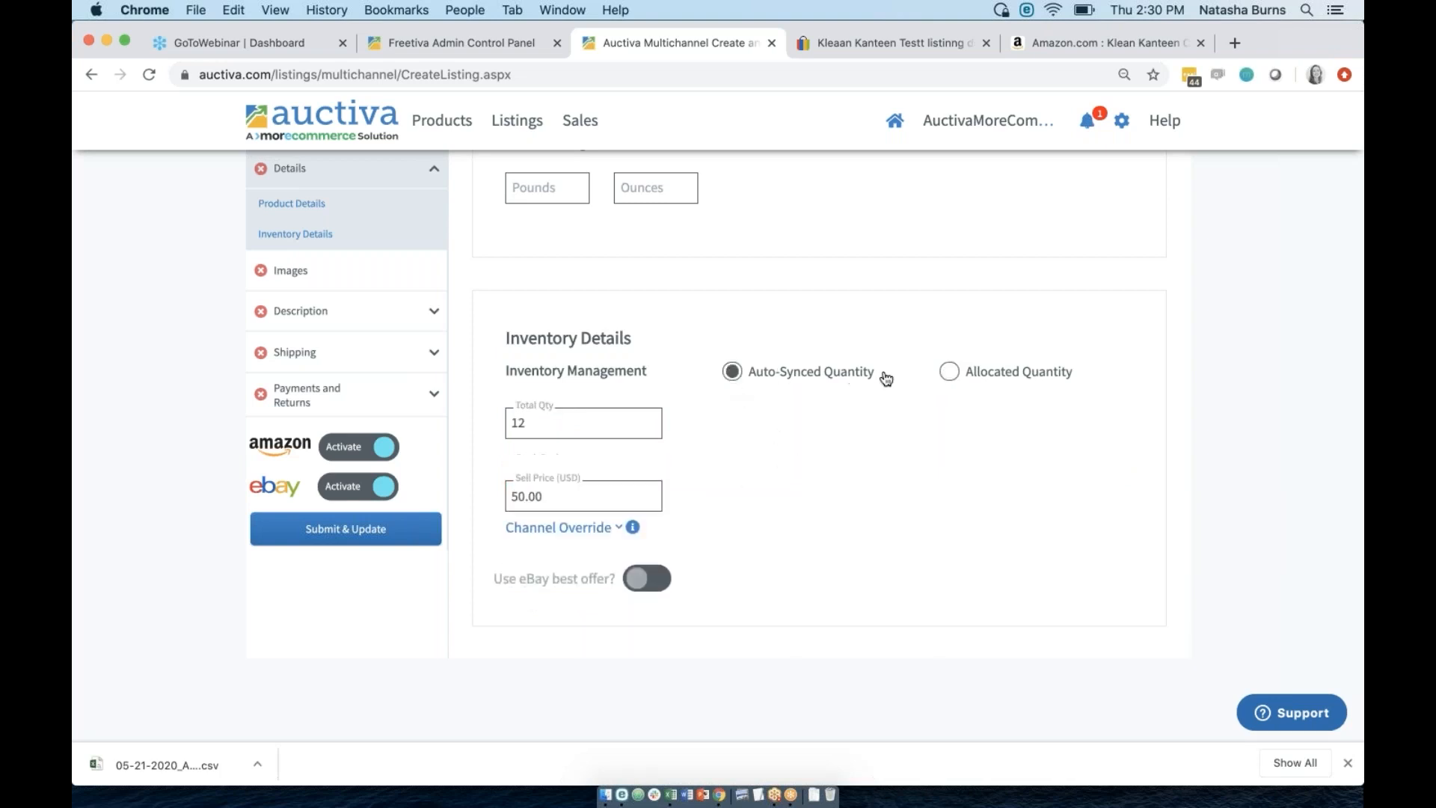
pyautogui.click(950, 372)
pyautogui.click(729, 373)
pyautogui.click(949, 372)
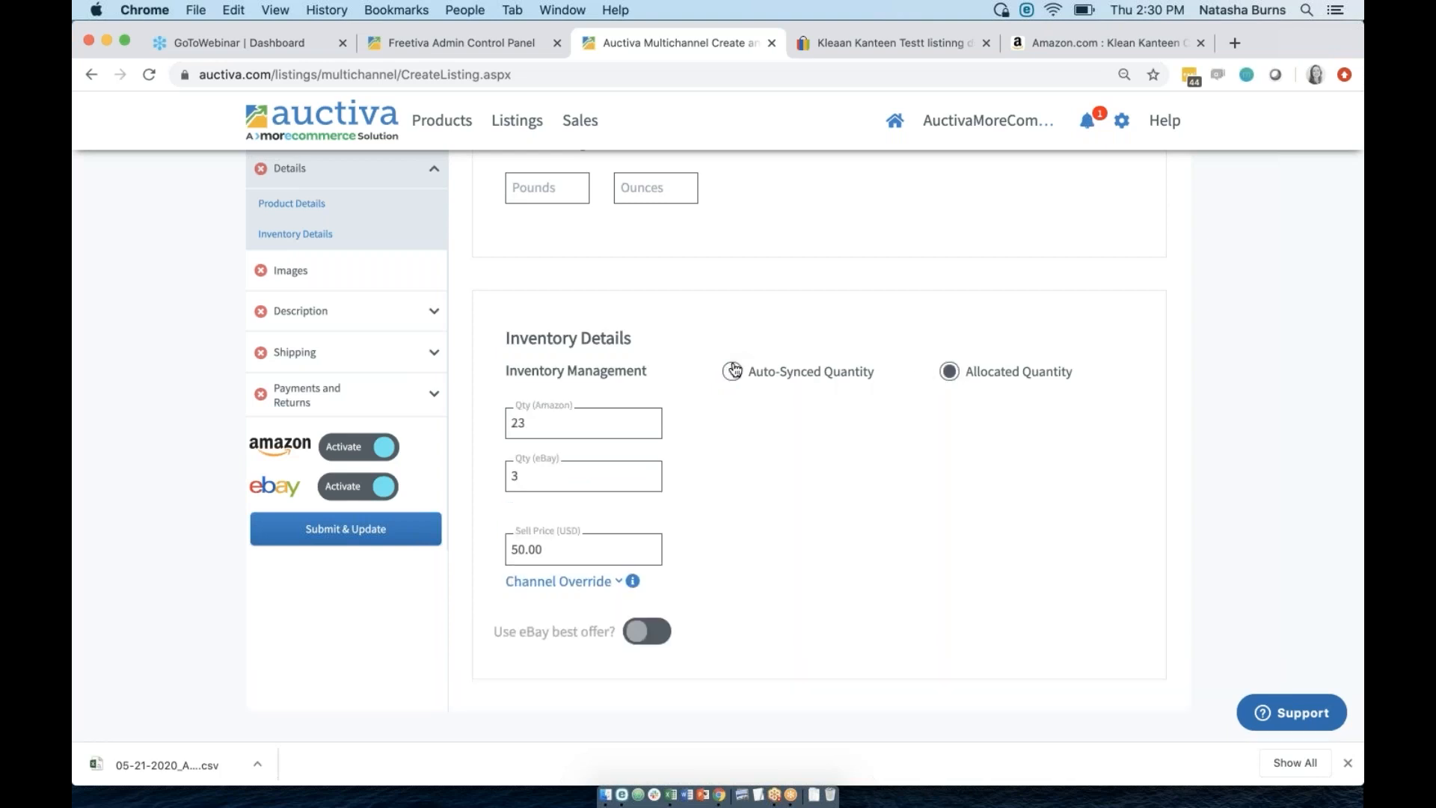
pyautogui.doubleClick(551, 421)
pyautogui.press('BackSpace')
pyautogui.press('Tab')
pyautogui.press('BackSpace')
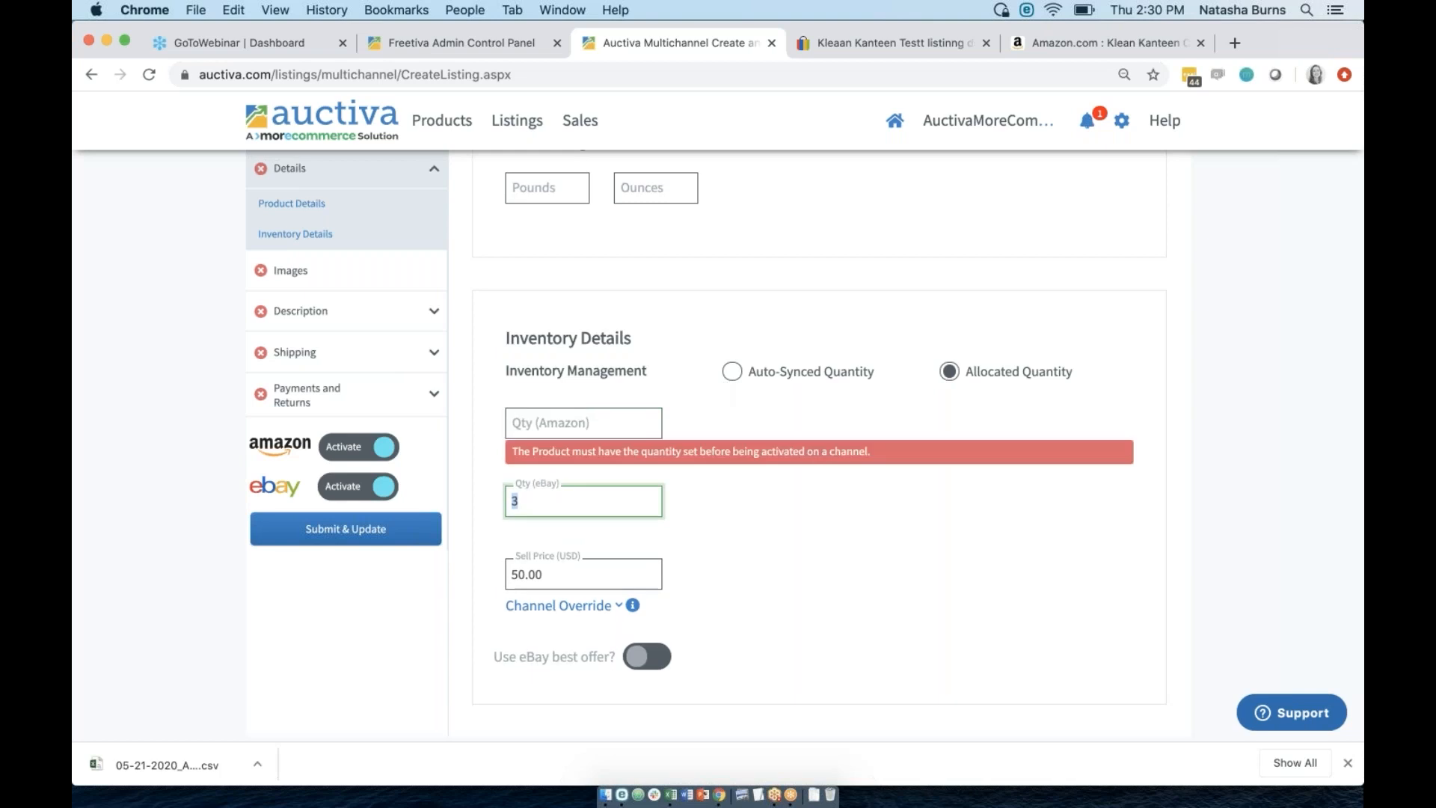
pyautogui.click(727, 384)
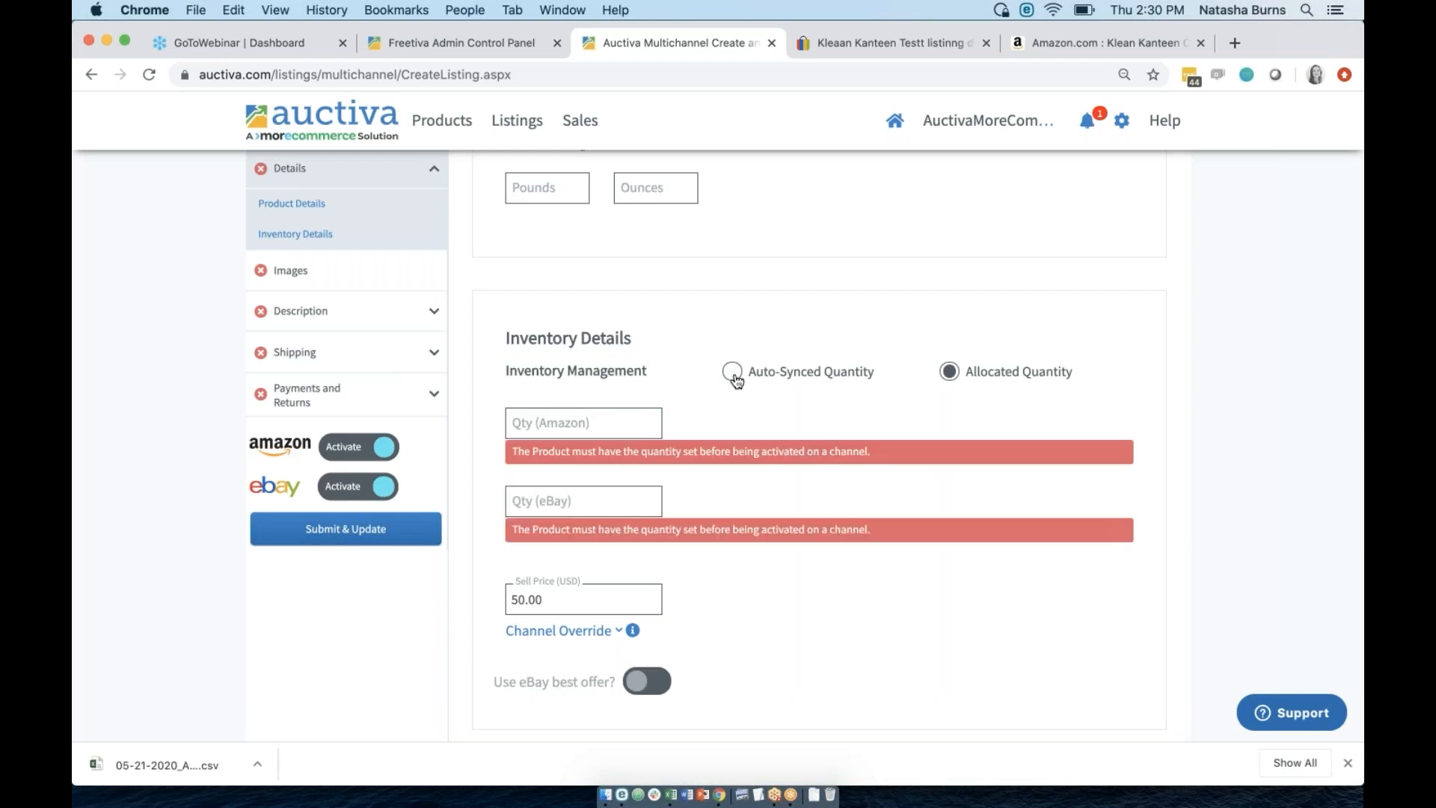
pyautogui.click(733, 374)
pyautogui.click(602, 420)
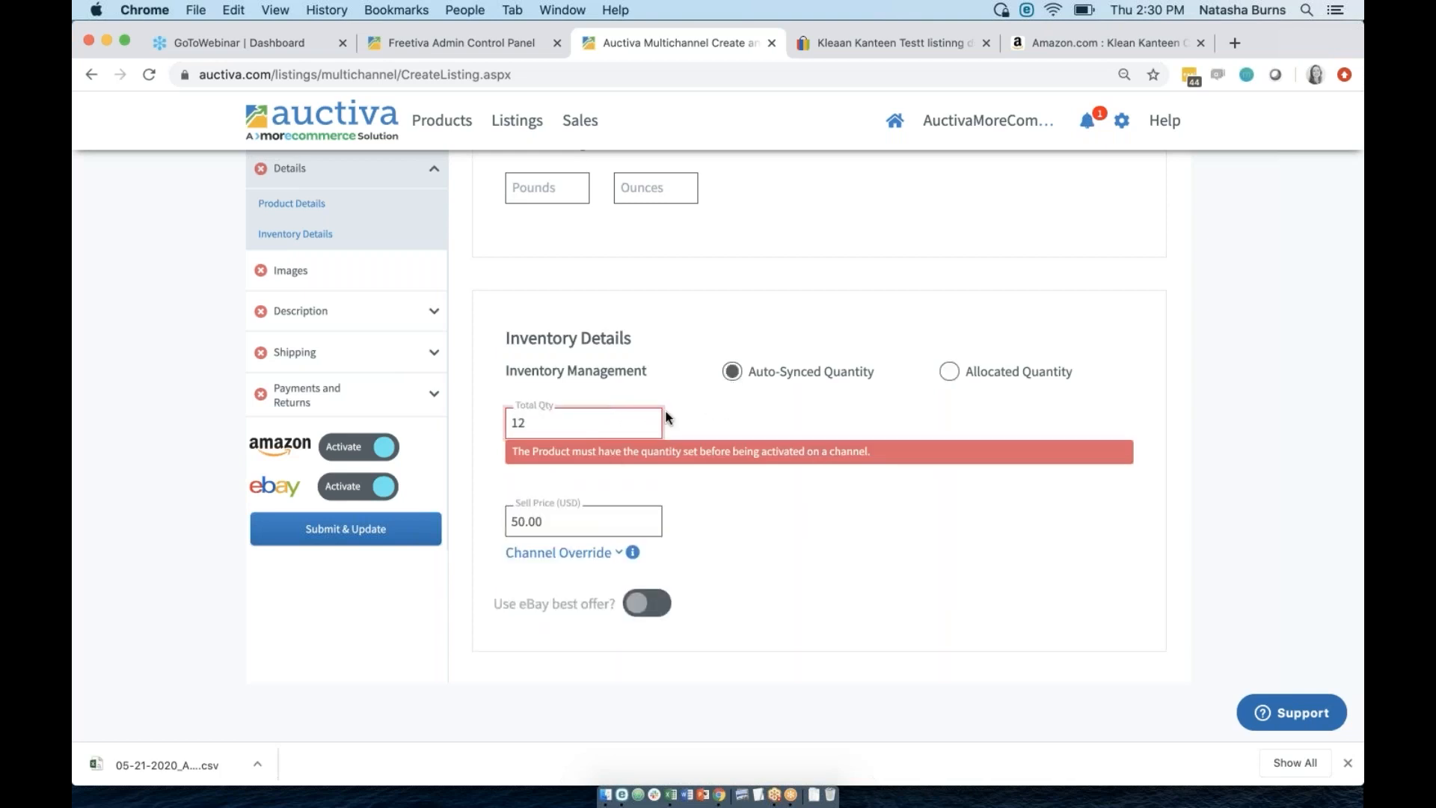
pyautogui.click(752, 417)
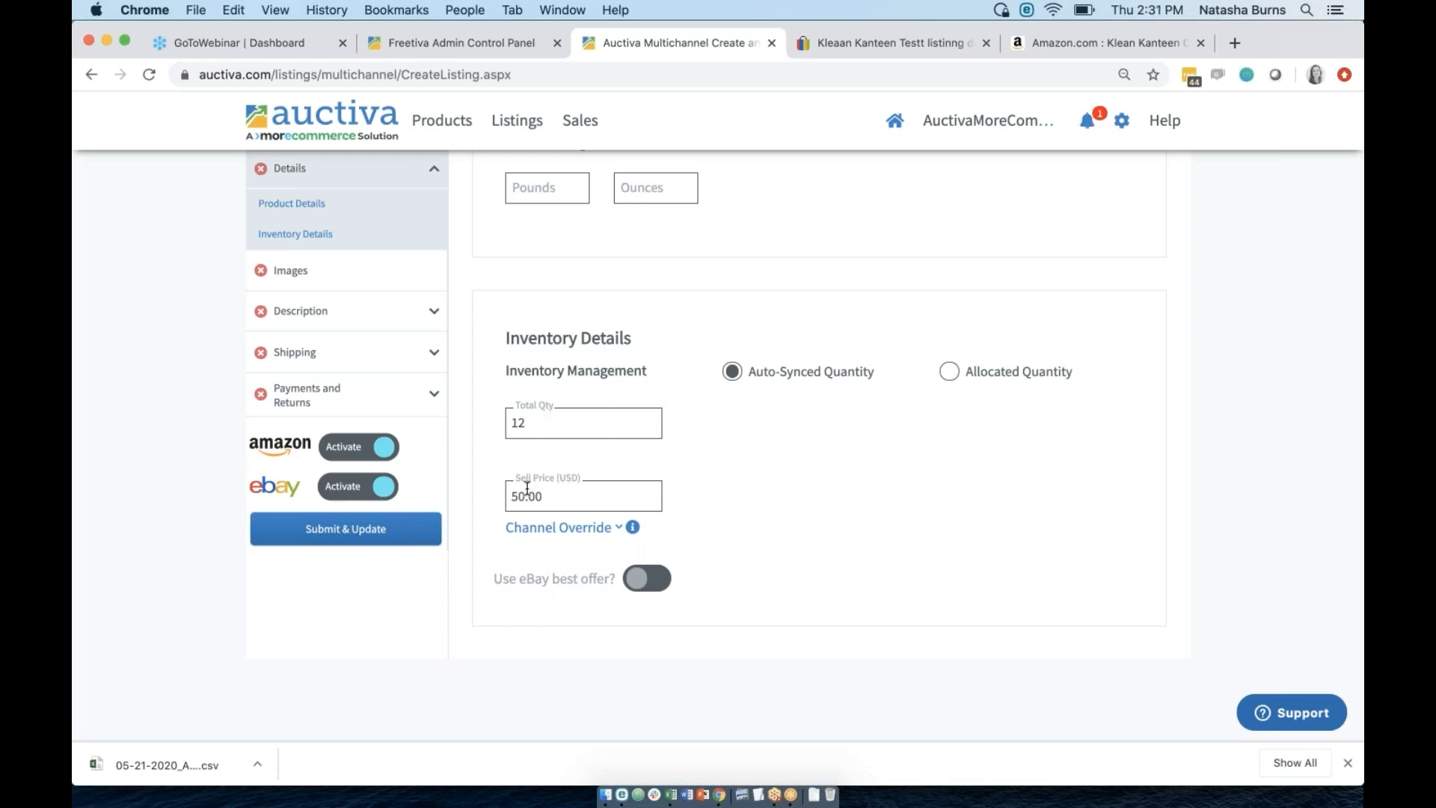
# Add an Amazon channel override with a sell price of 48.99, keeping the 50.00 base price.
pyautogui.doubleClick(545, 496)
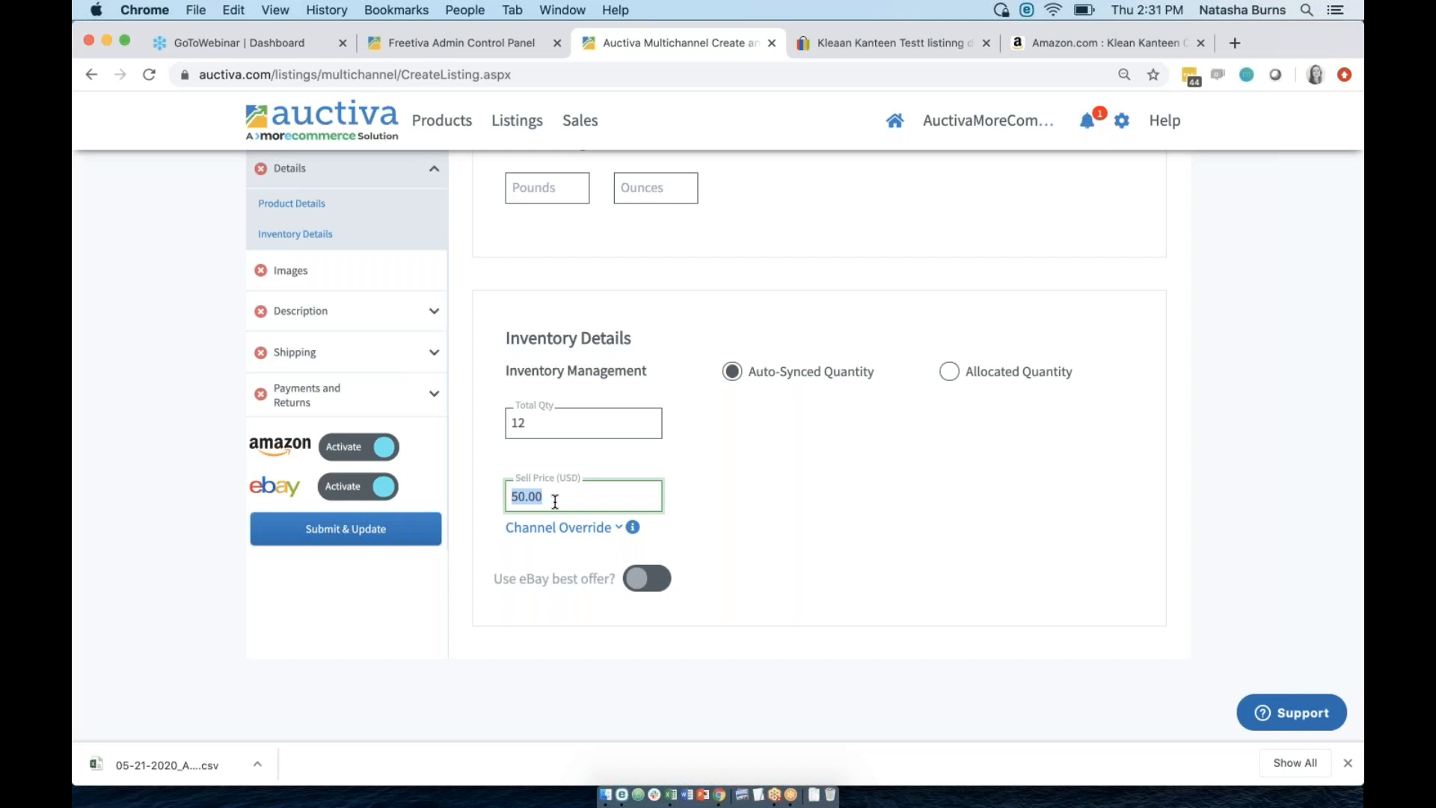
pyautogui.click(582, 530)
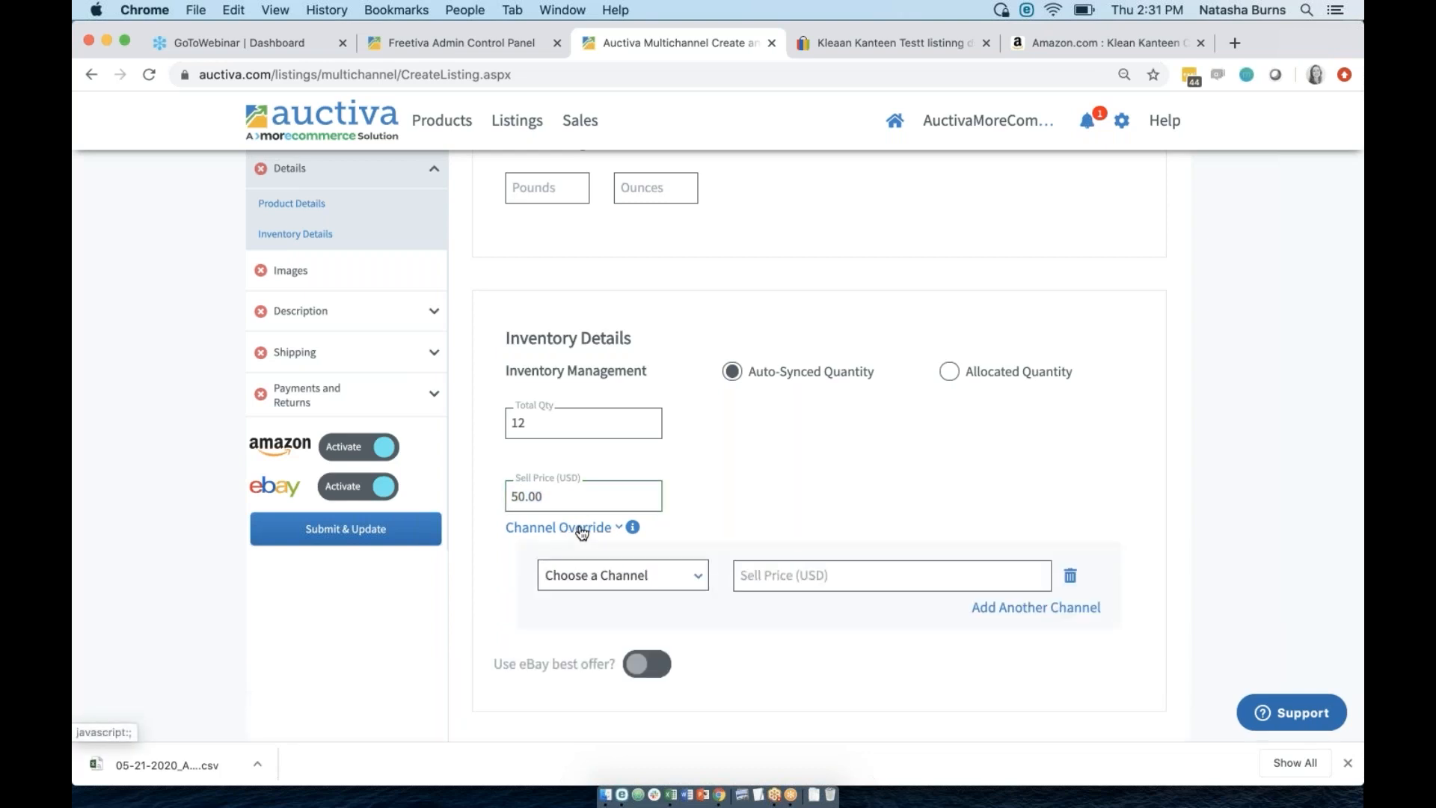
pyautogui.click(582, 530)
pyautogui.doubleClick(544, 496)
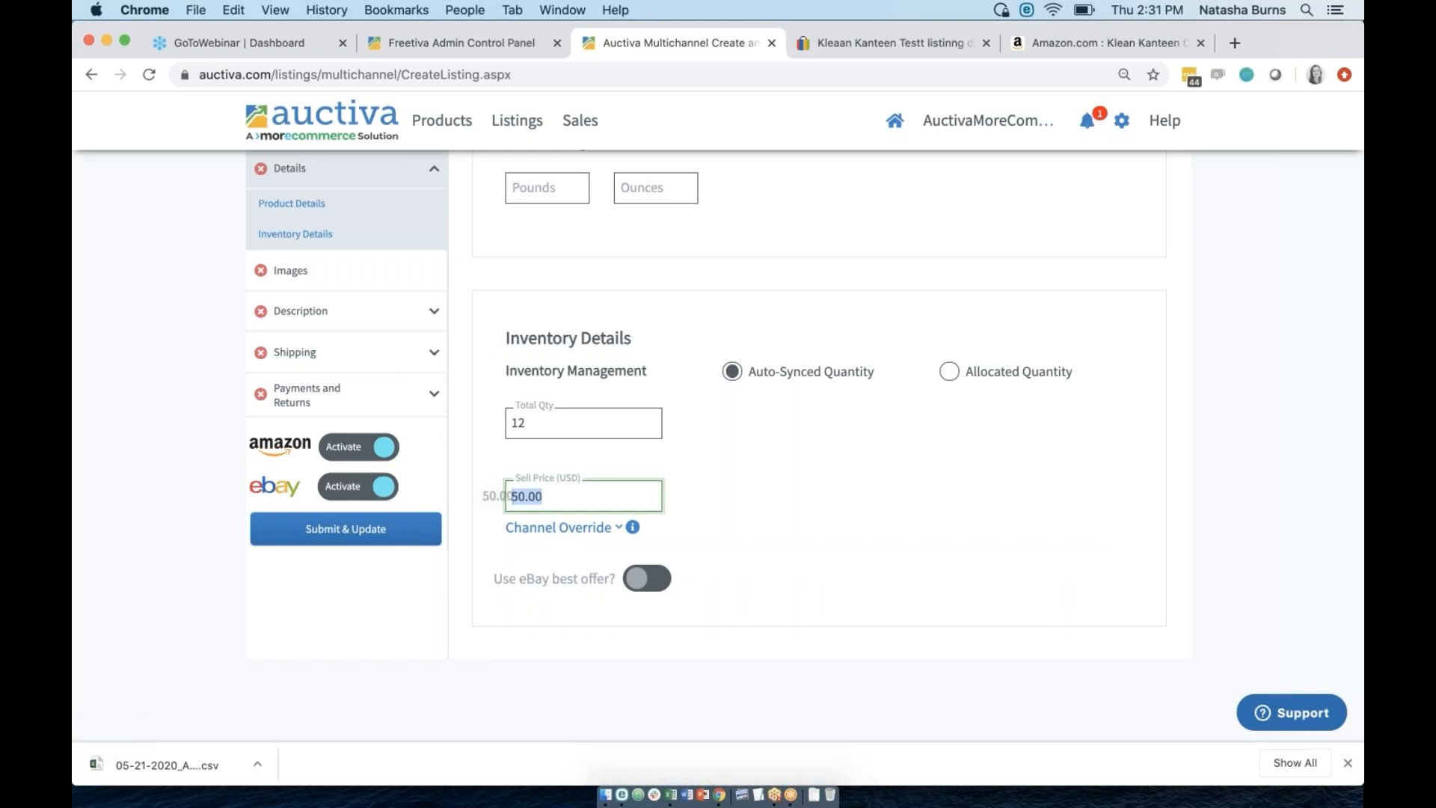
pyautogui.click(731, 483)
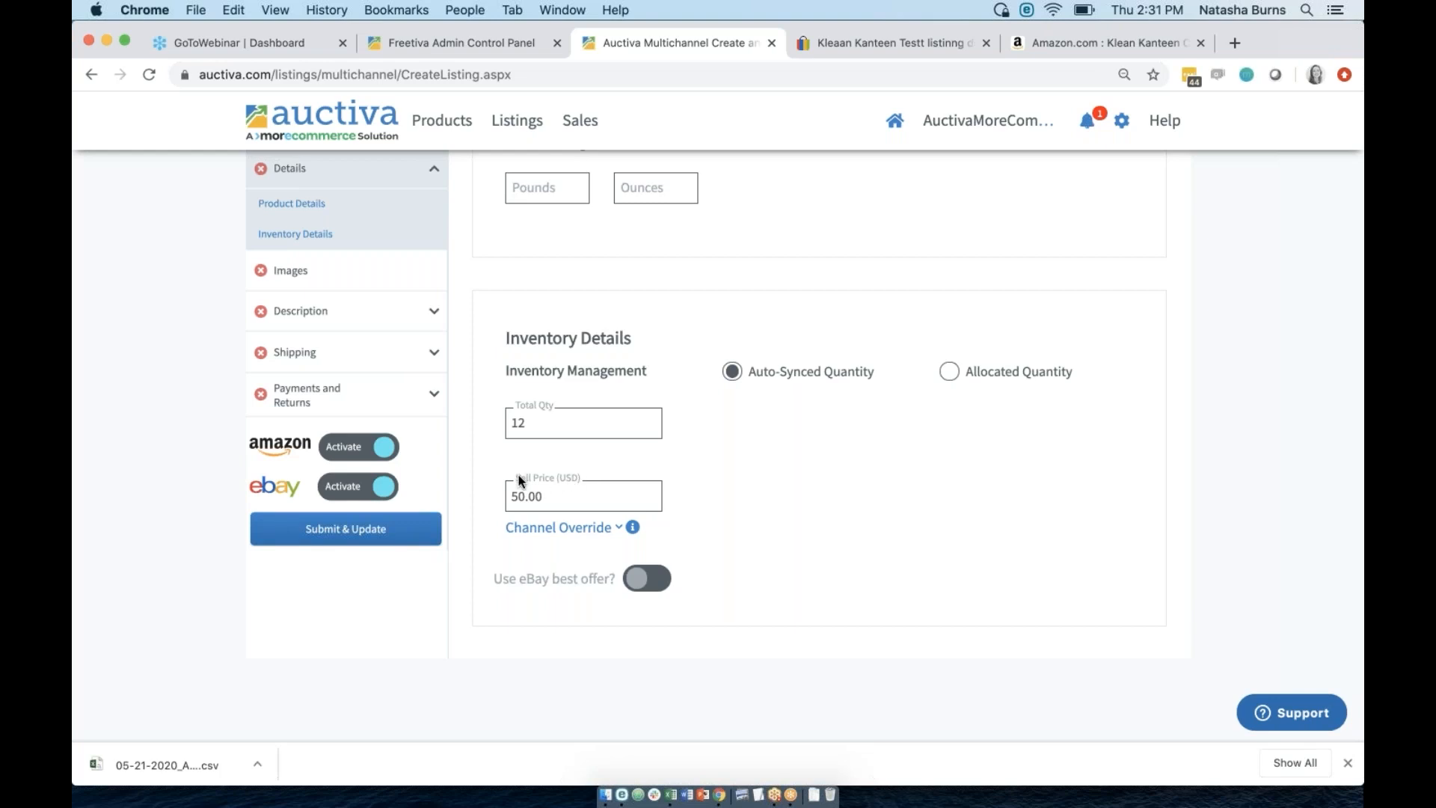
pyautogui.click(543, 528)
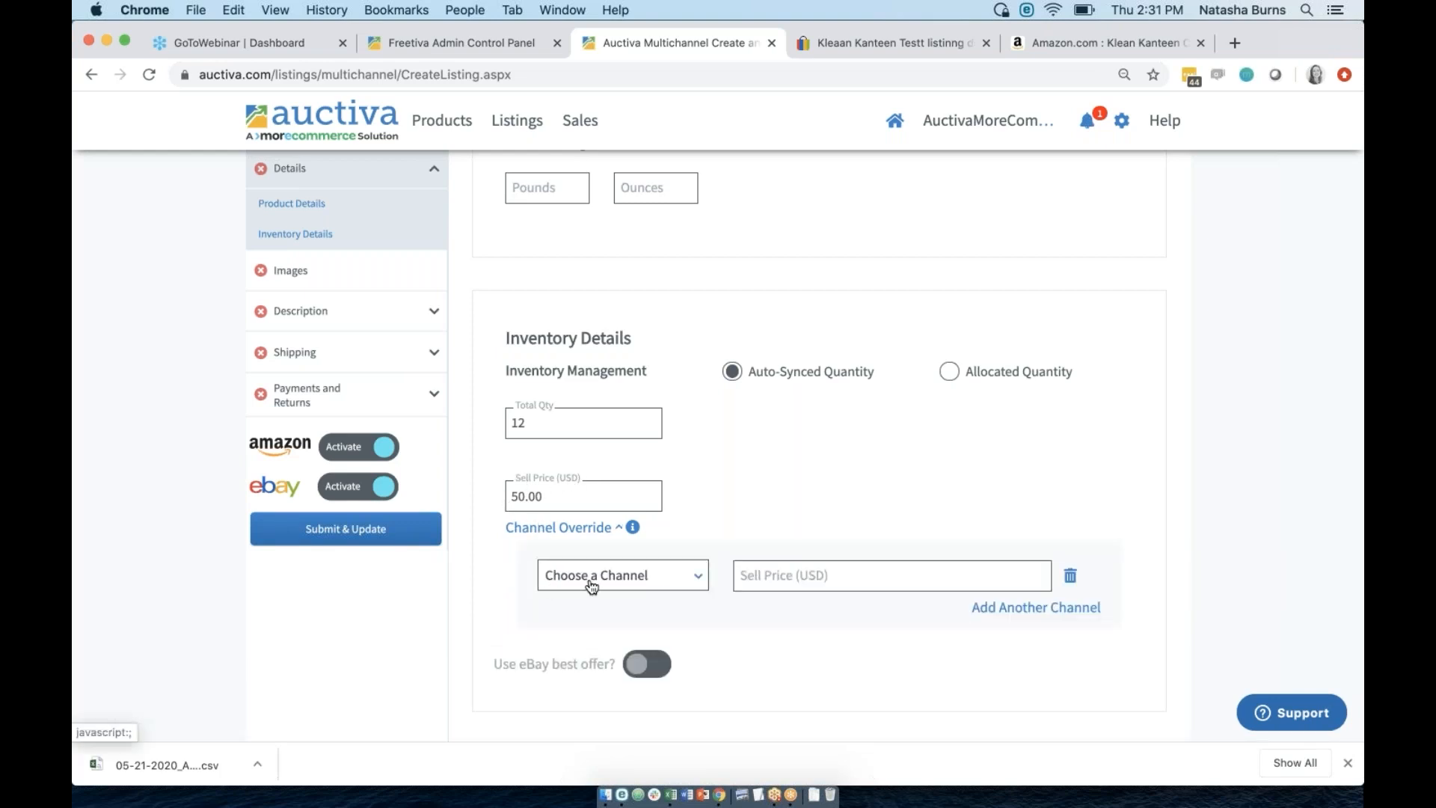
pyautogui.click(605, 580)
pyautogui.click(605, 630)
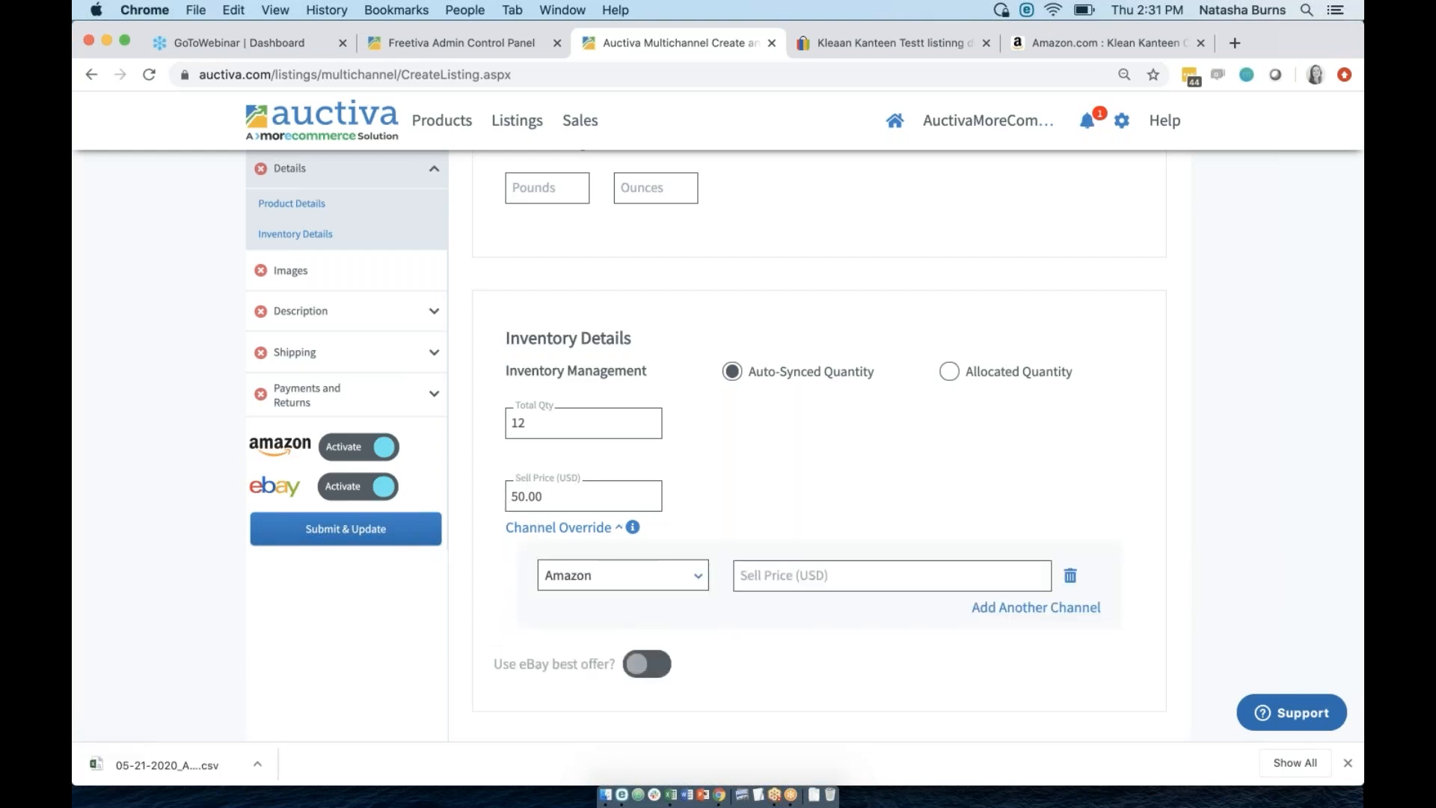
pyautogui.click(757, 577)
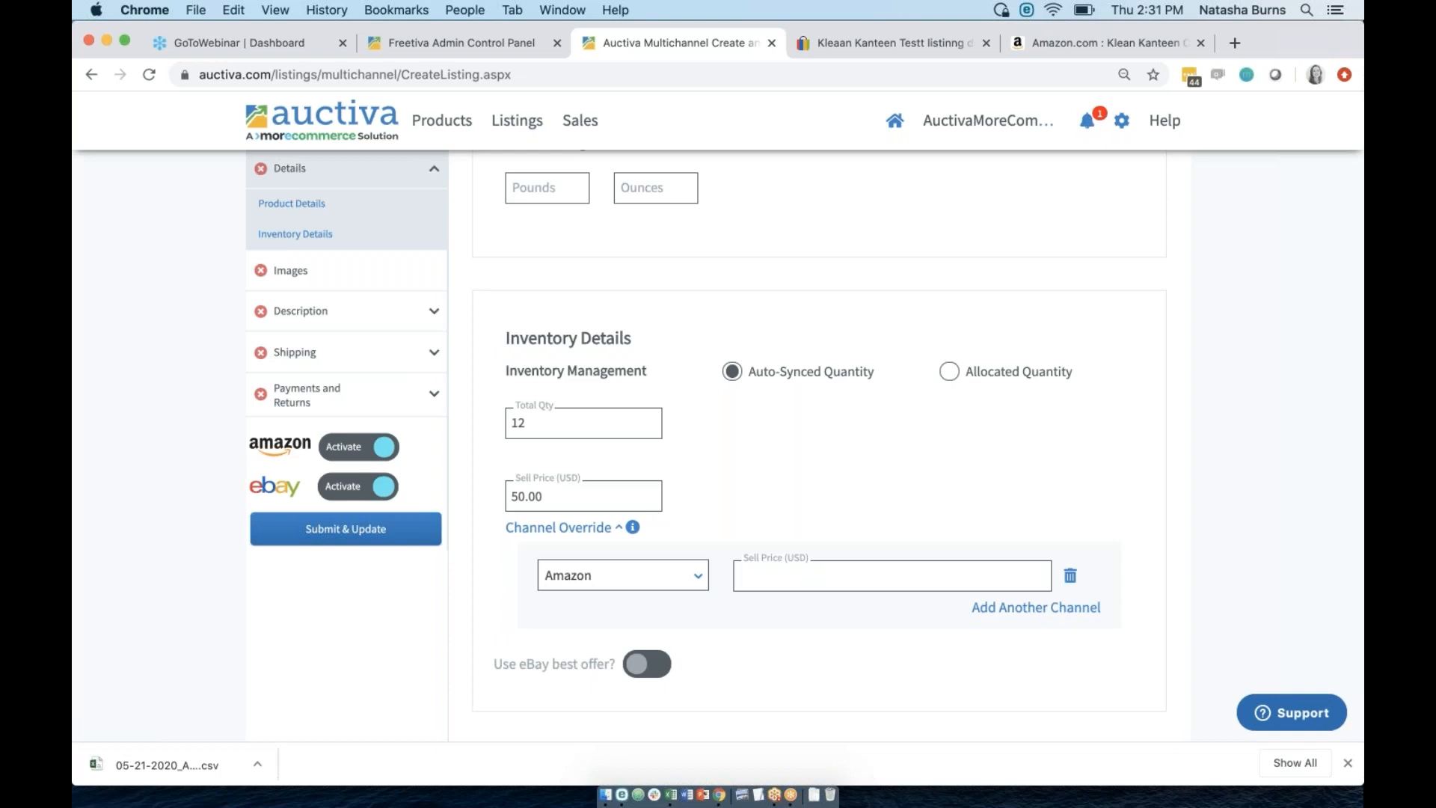
pyautogui.write('48.99')
# Leave the Use eBay best offer toggle switched off.
pyautogui.click(648, 664)
pyautogui.click(650, 667)
pyautogui.click(649, 667)
pyautogui.click(649, 667)
pyautogui.click(649, 667)
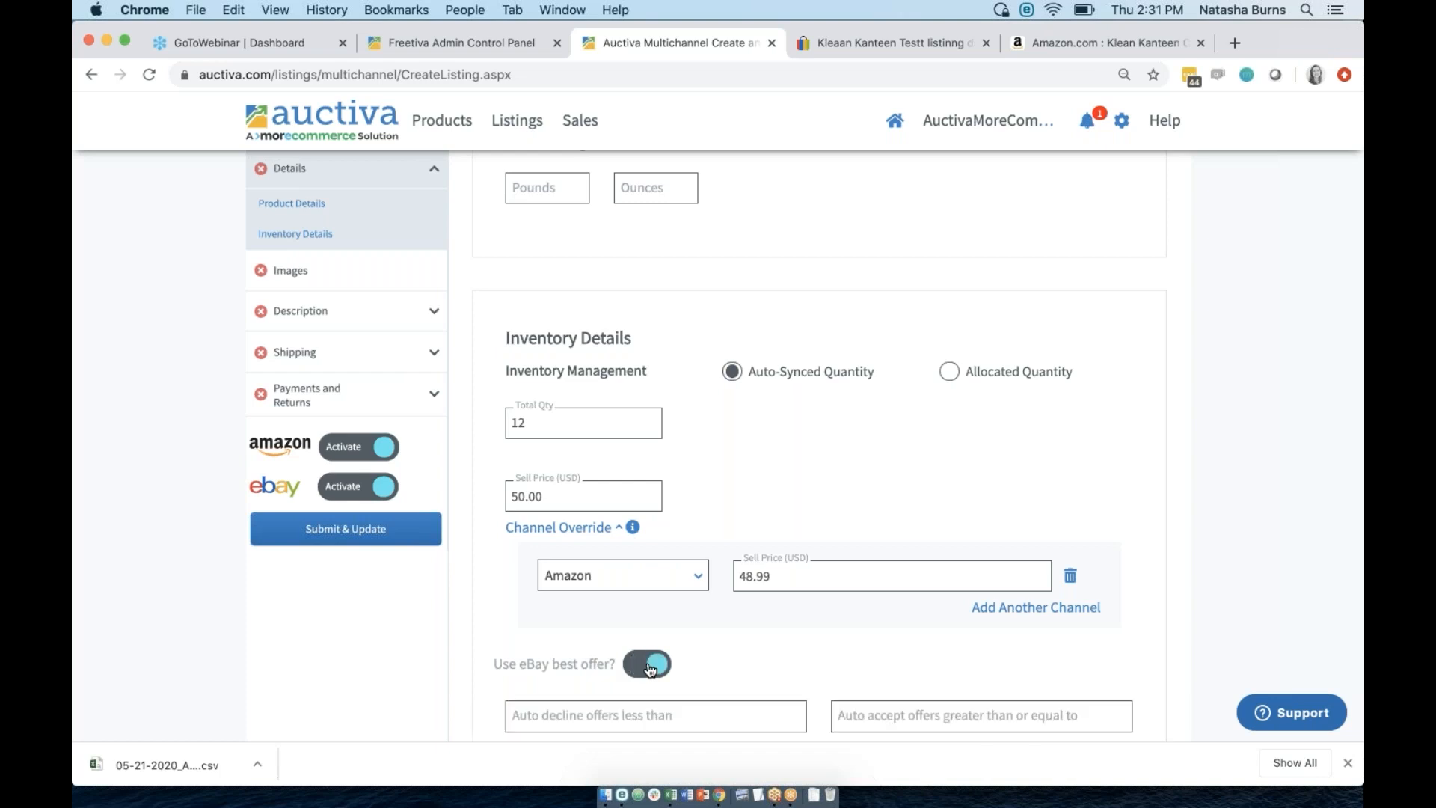
pyautogui.click(650, 667)
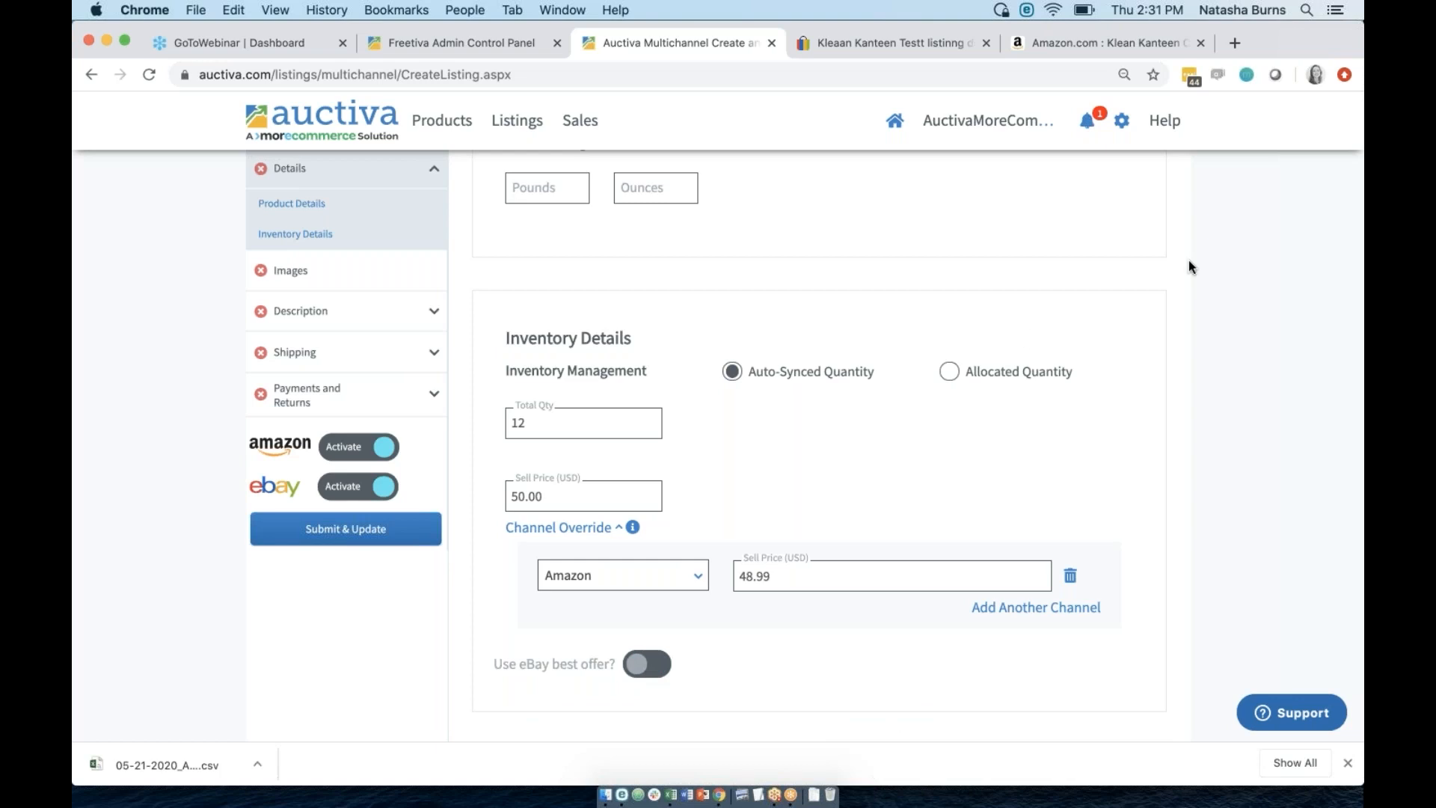
# Go to the Images section and open the Auctiva Hosted Files image picker.
pyautogui.scroll(1, 429, 428)
pyautogui.scroll(10, 429, 424)
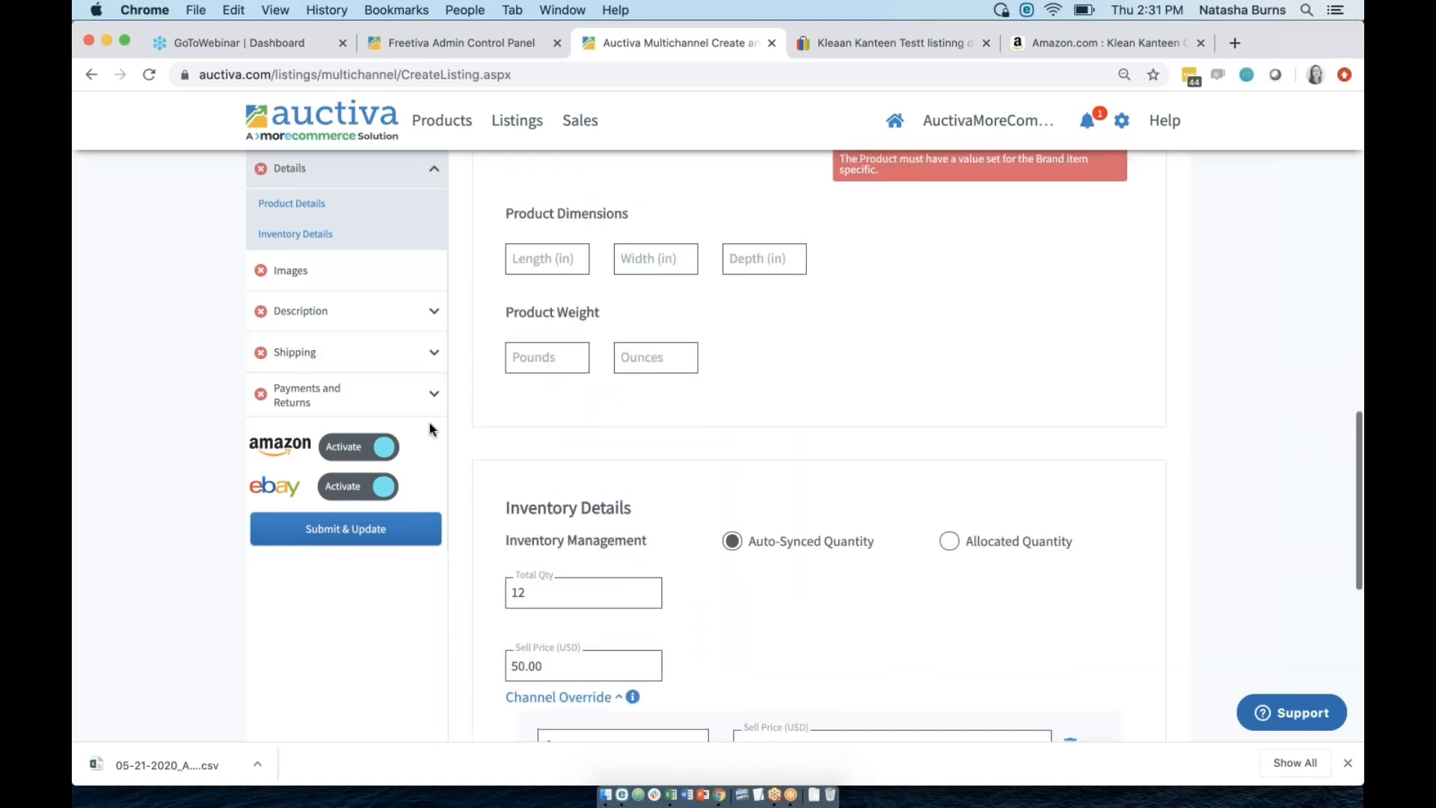
pyautogui.click(357, 290)
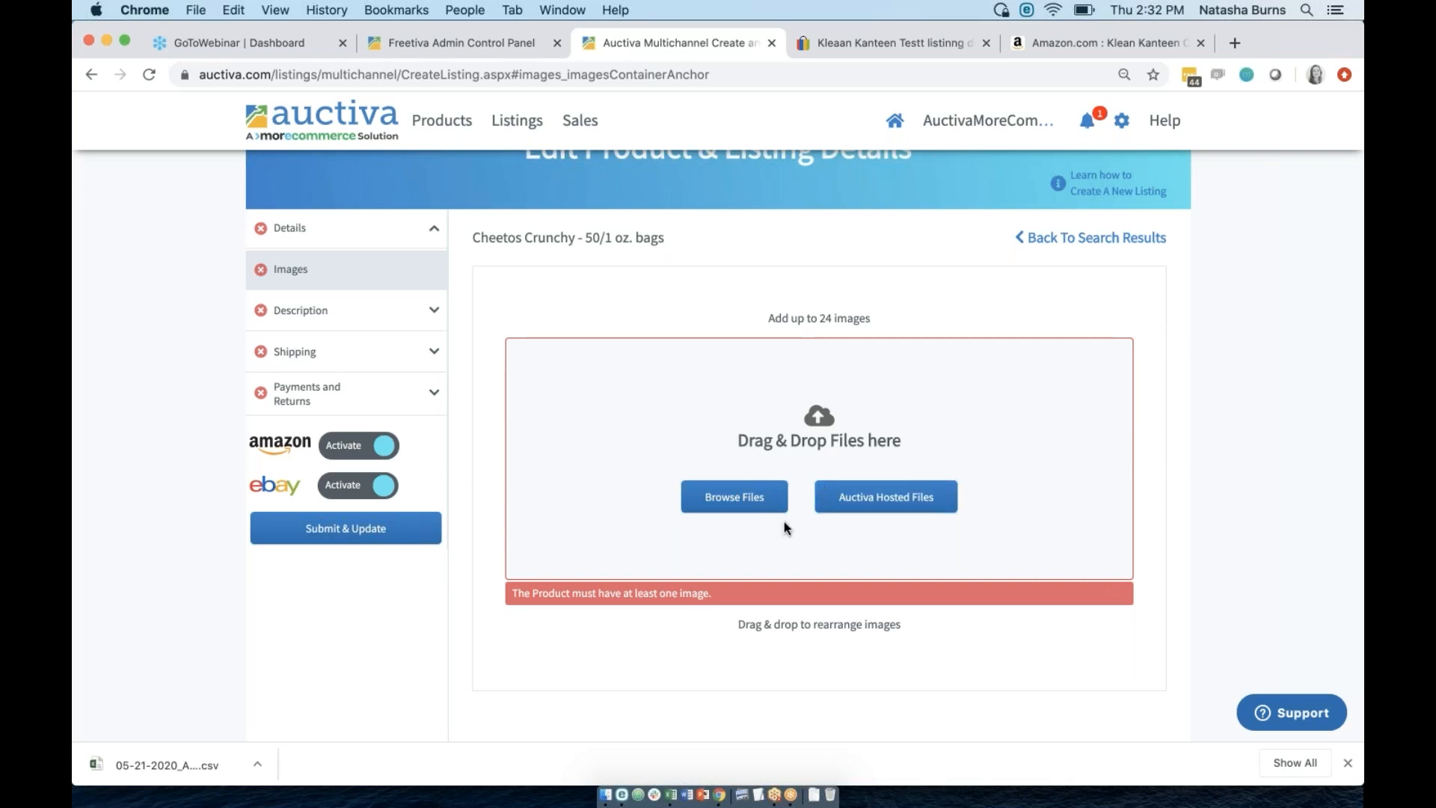
pyautogui.click(881, 506)
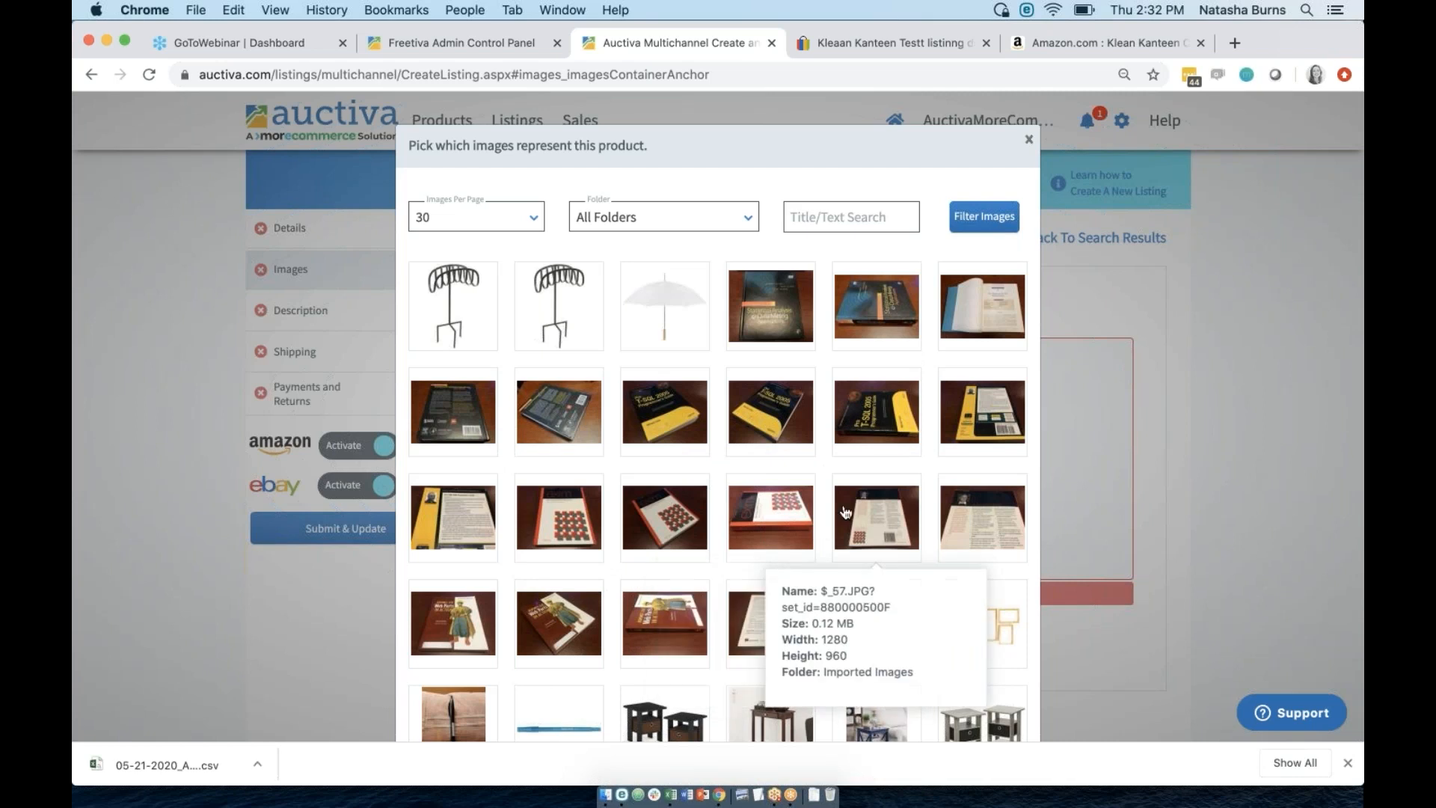
# Select the eighteen hosted book photos and the pen photo in the picker.
pyautogui.click(774, 320)
pyautogui.click(876, 313)
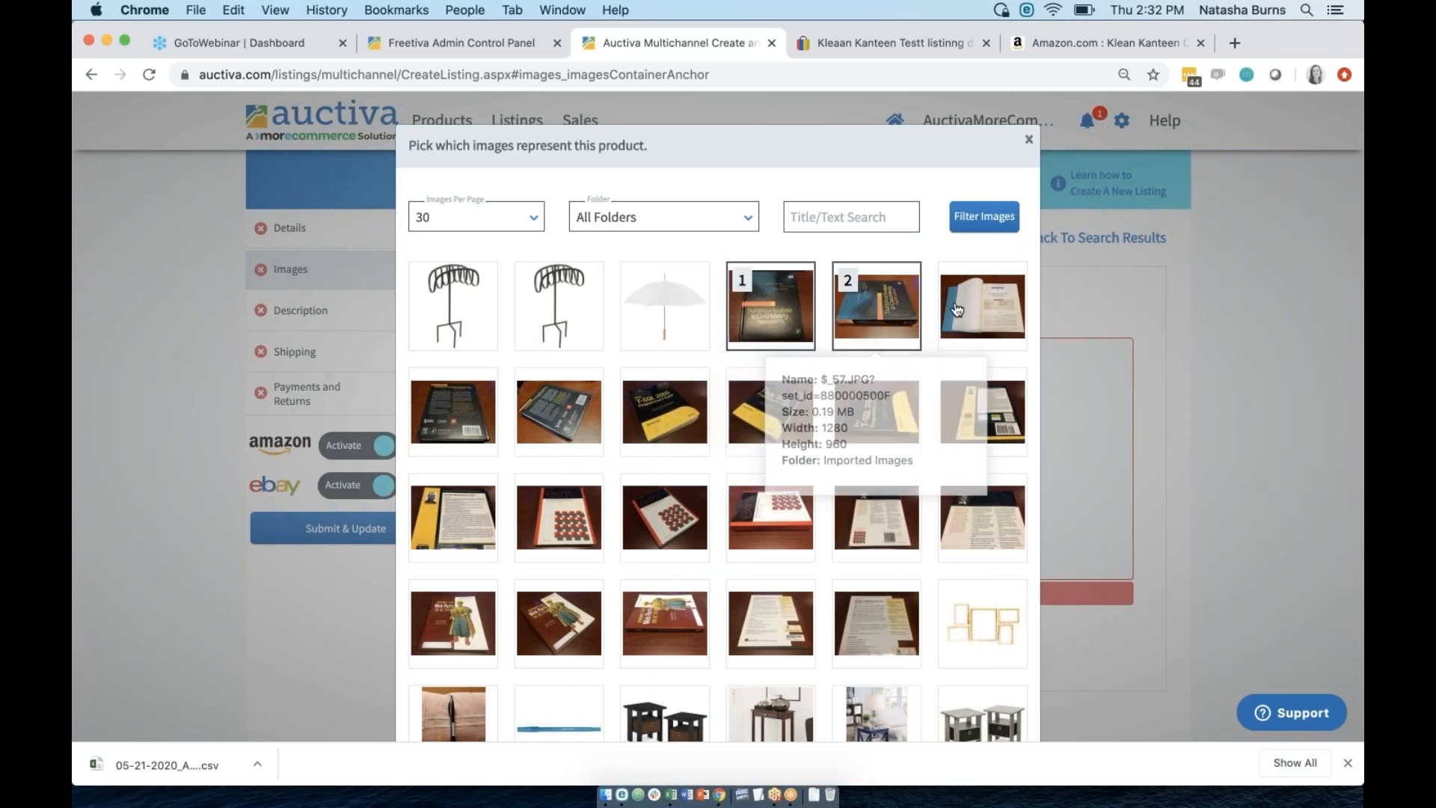
pyautogui.click(972, 312)
pyautogui.click(866, 395)
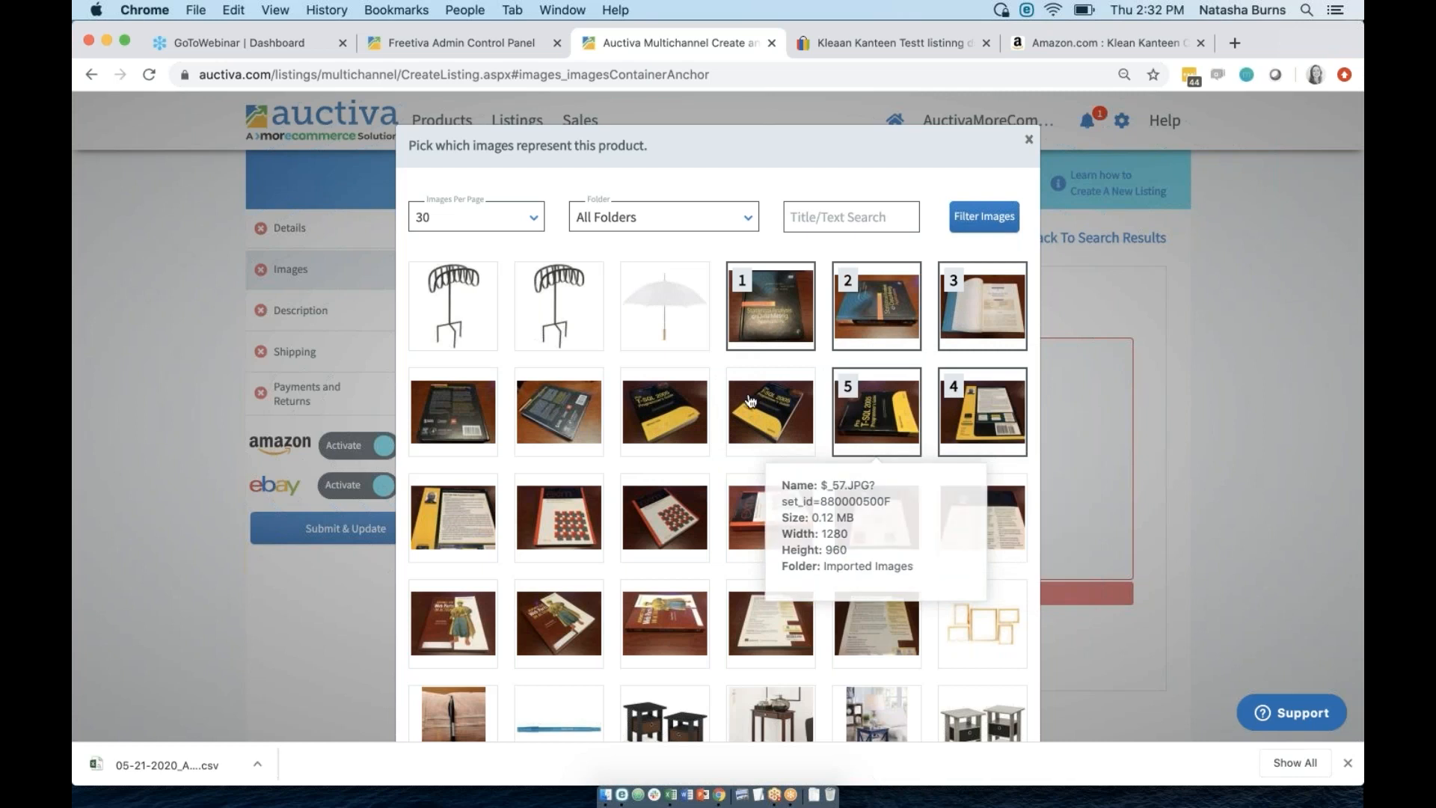
pyautogui.click(764, 401)
pyautogui.click(659, 404)
pyautogui.click(528, 412)
pyautogui.click(451, 411)
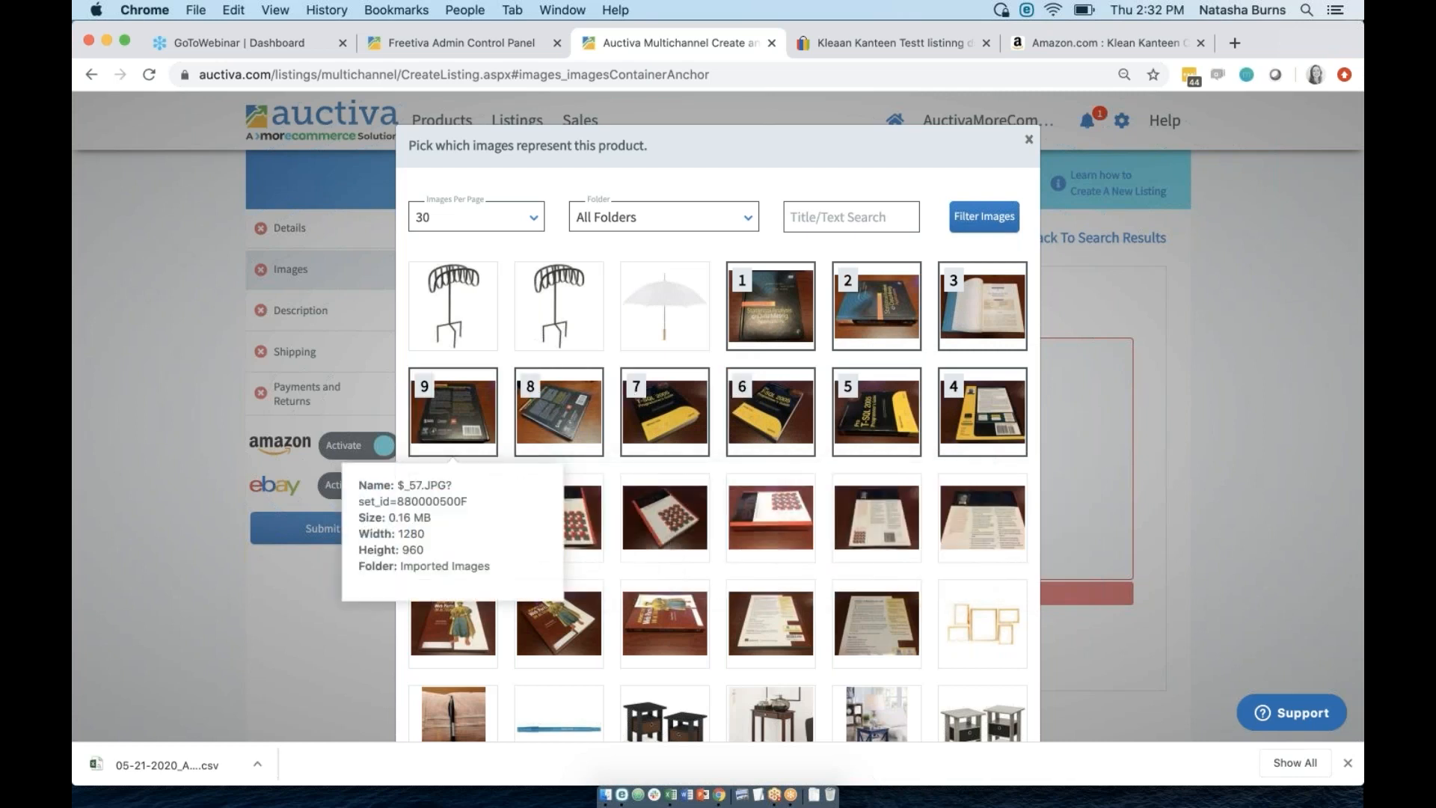
pyautogui.click(557, 516)
pyautogui.click(692, 513)
pyautogui.click(793, 515)
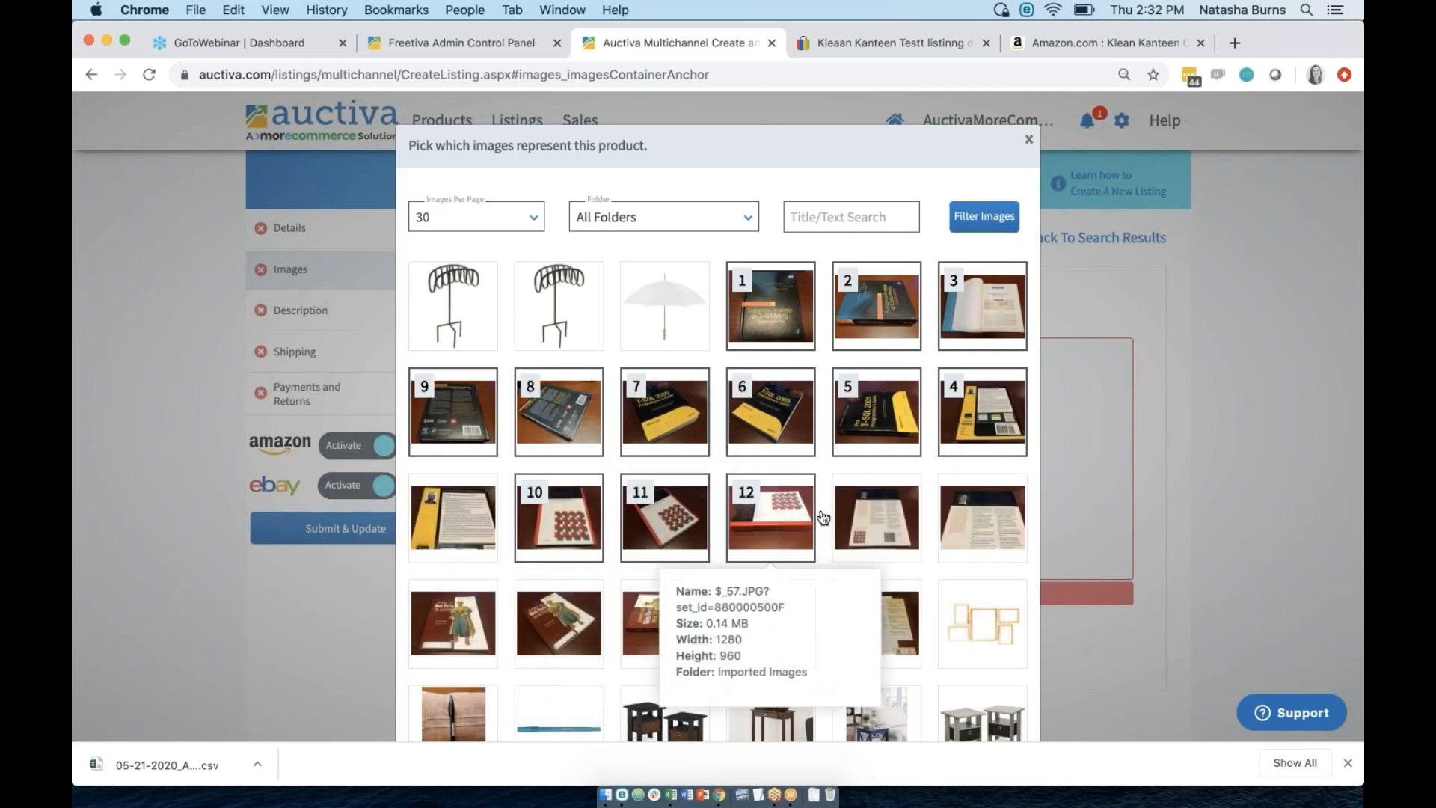
pyautogui.click(897, 515)
pyautogui.click(999, 516)
pyautogui.click(770, 621)
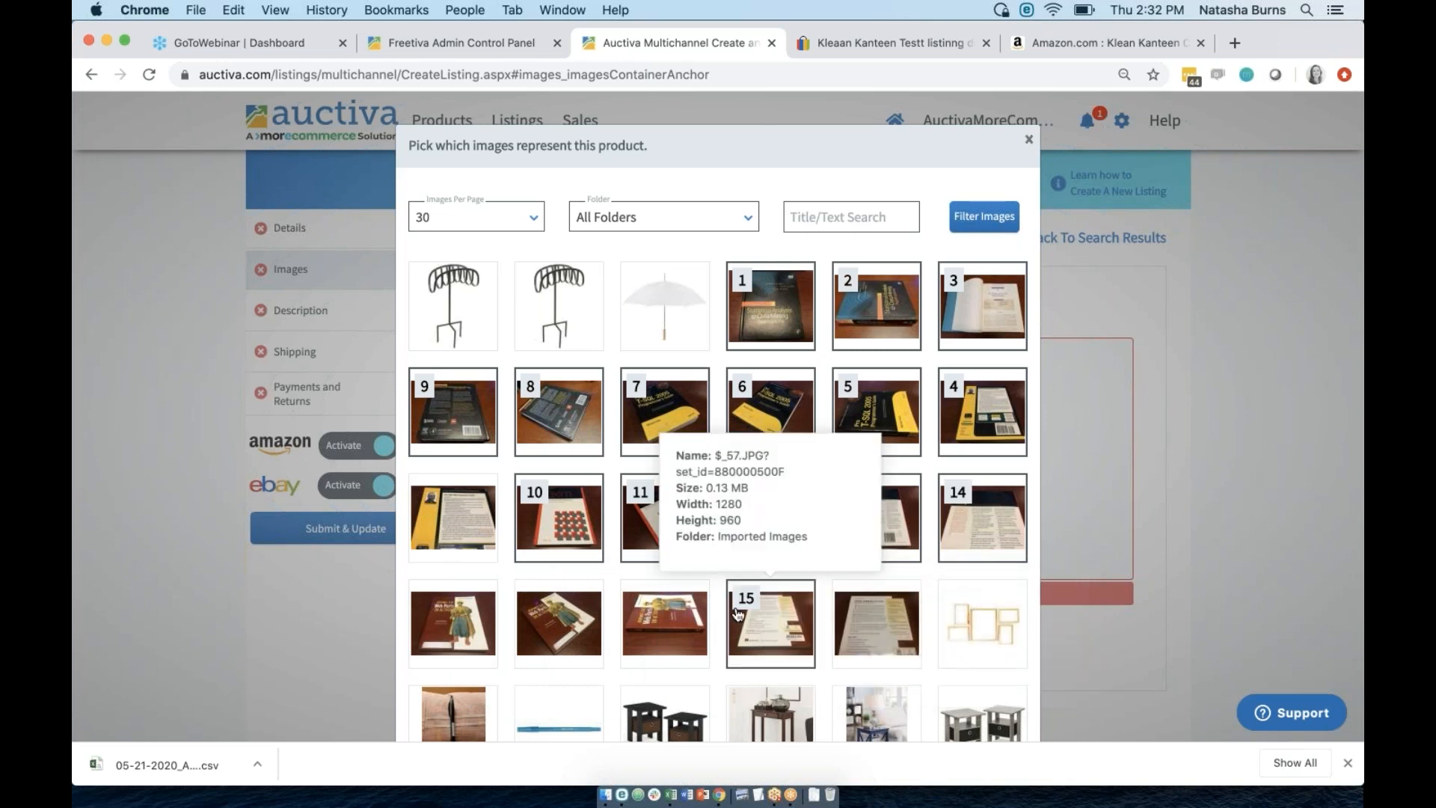
pyautogui.click(664, 621)
pyautogui.click(559, 620)
pyautogui.click(453, 624)
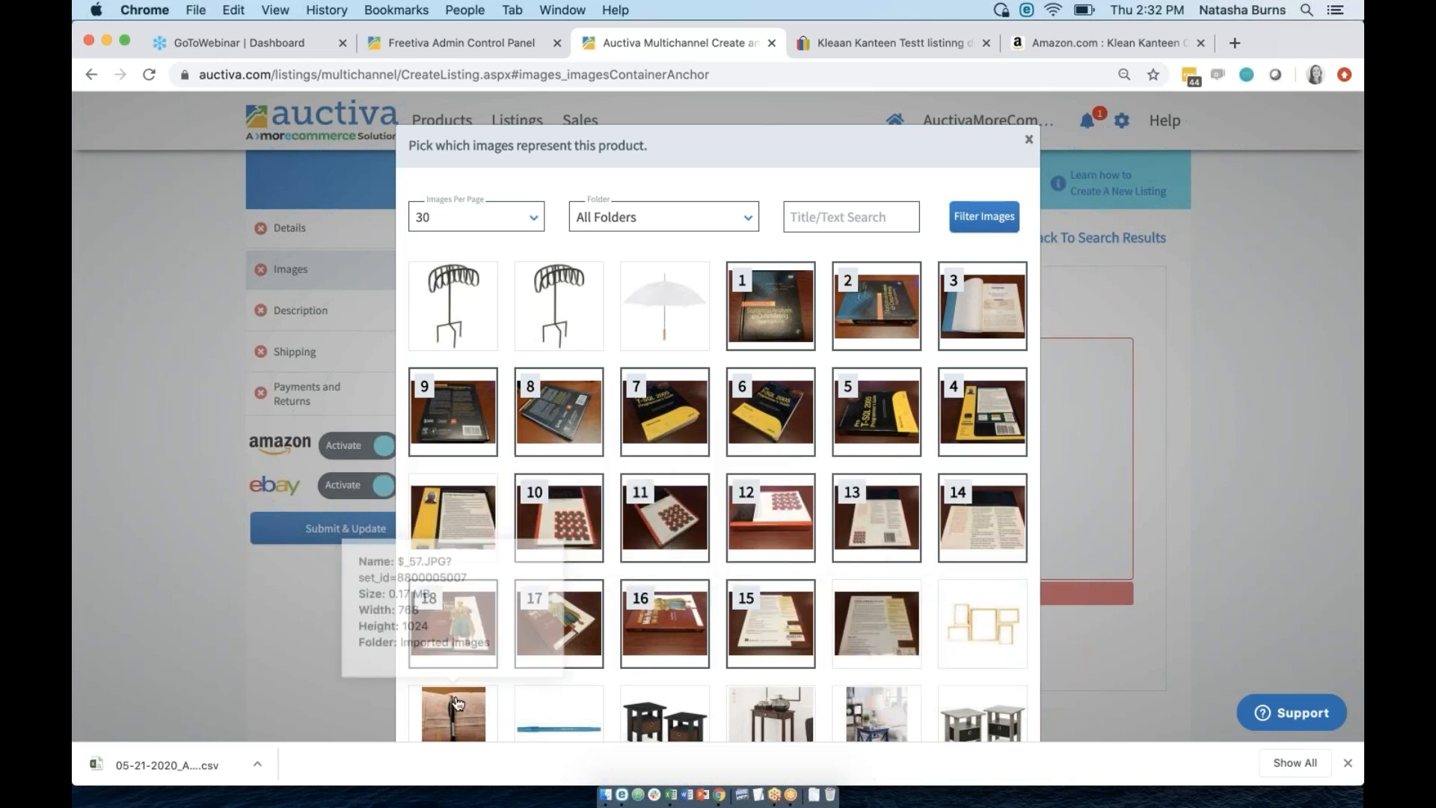
pyautogui.click(454, 706)
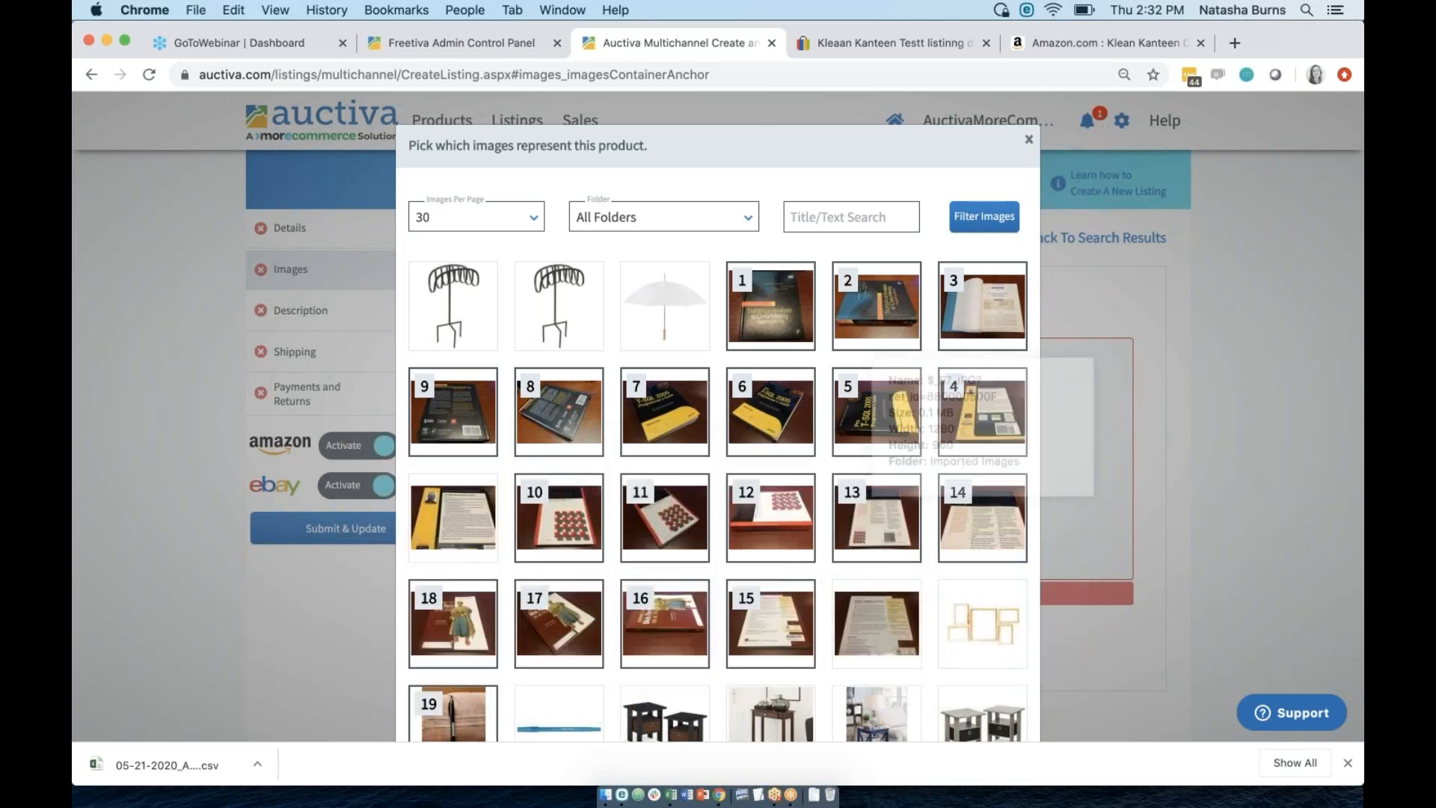
# Attach the selected photos to the listing with Close and Apply.
pyautogui.scroll(-3, 931, 673)
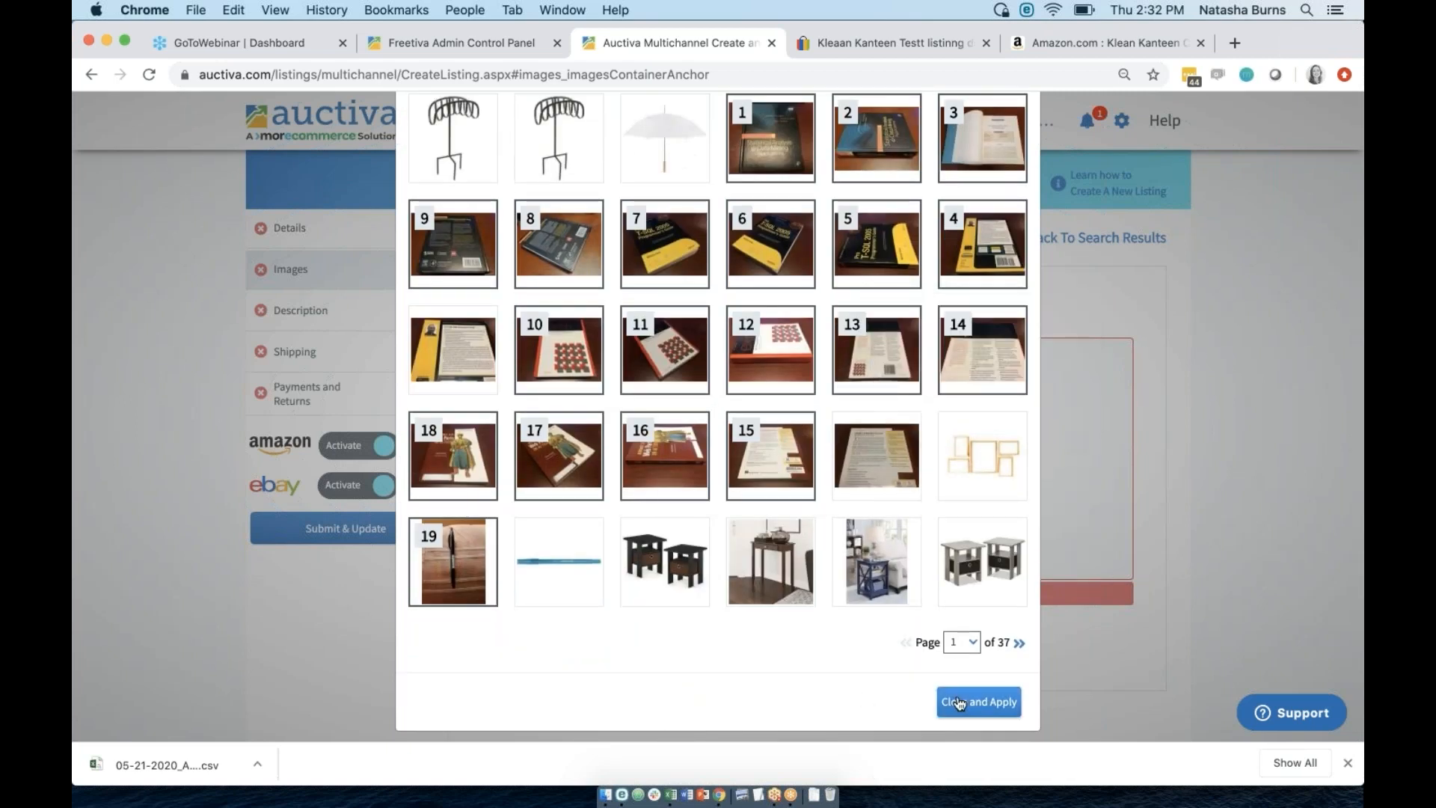
pyautogui.click(959, 703)
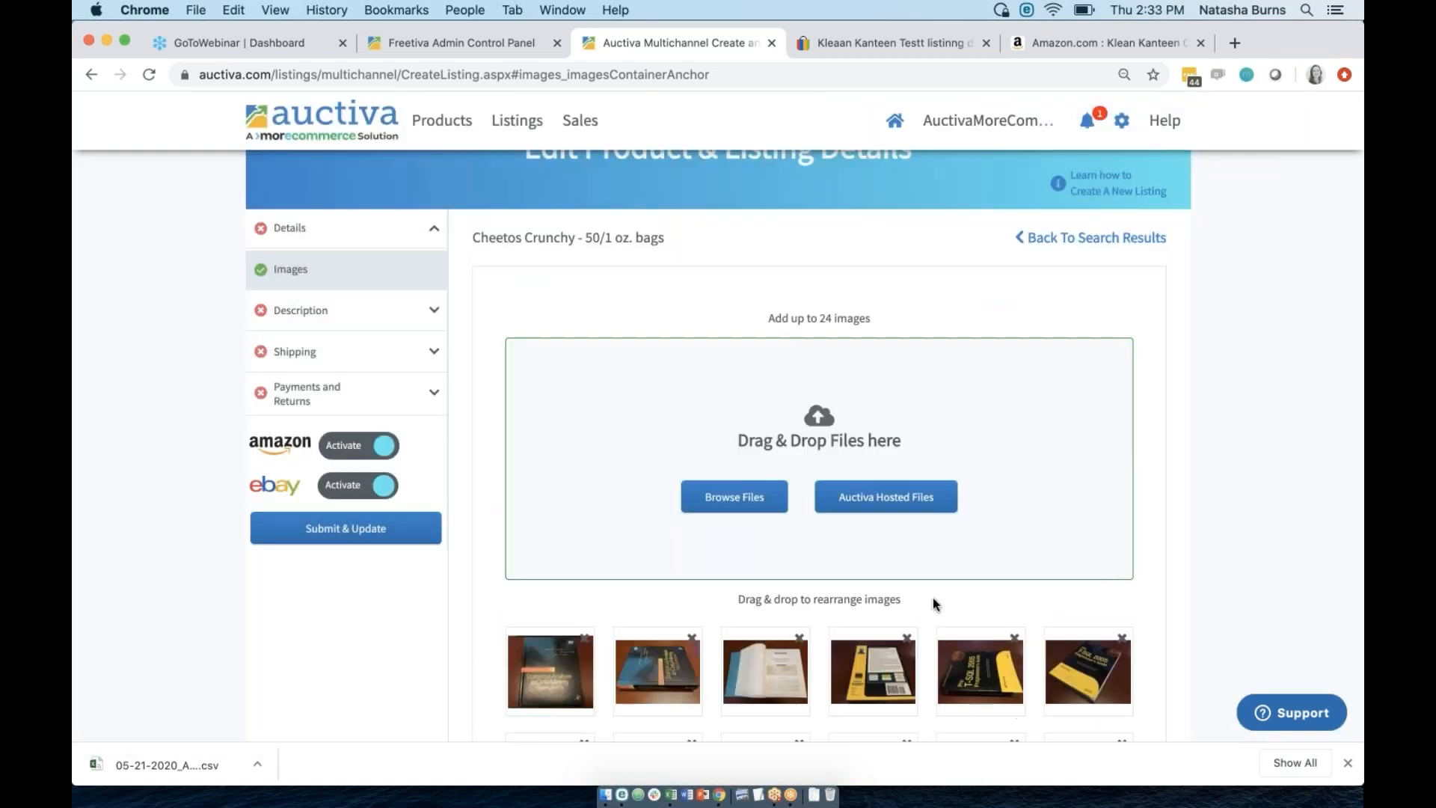
pyautogui.scroll(-5, 932, 598)
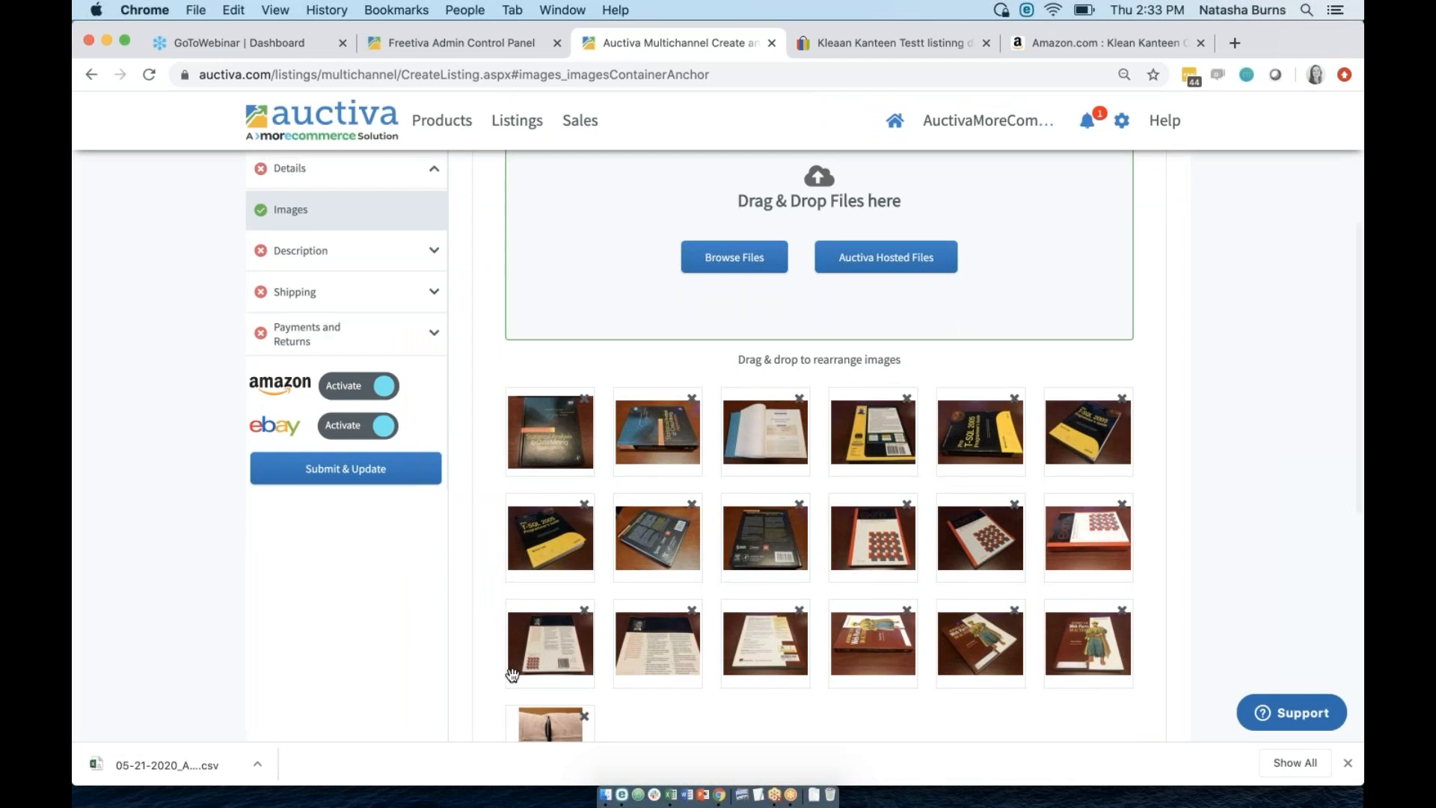
pyautogui.scroll(-2, 711, 471)
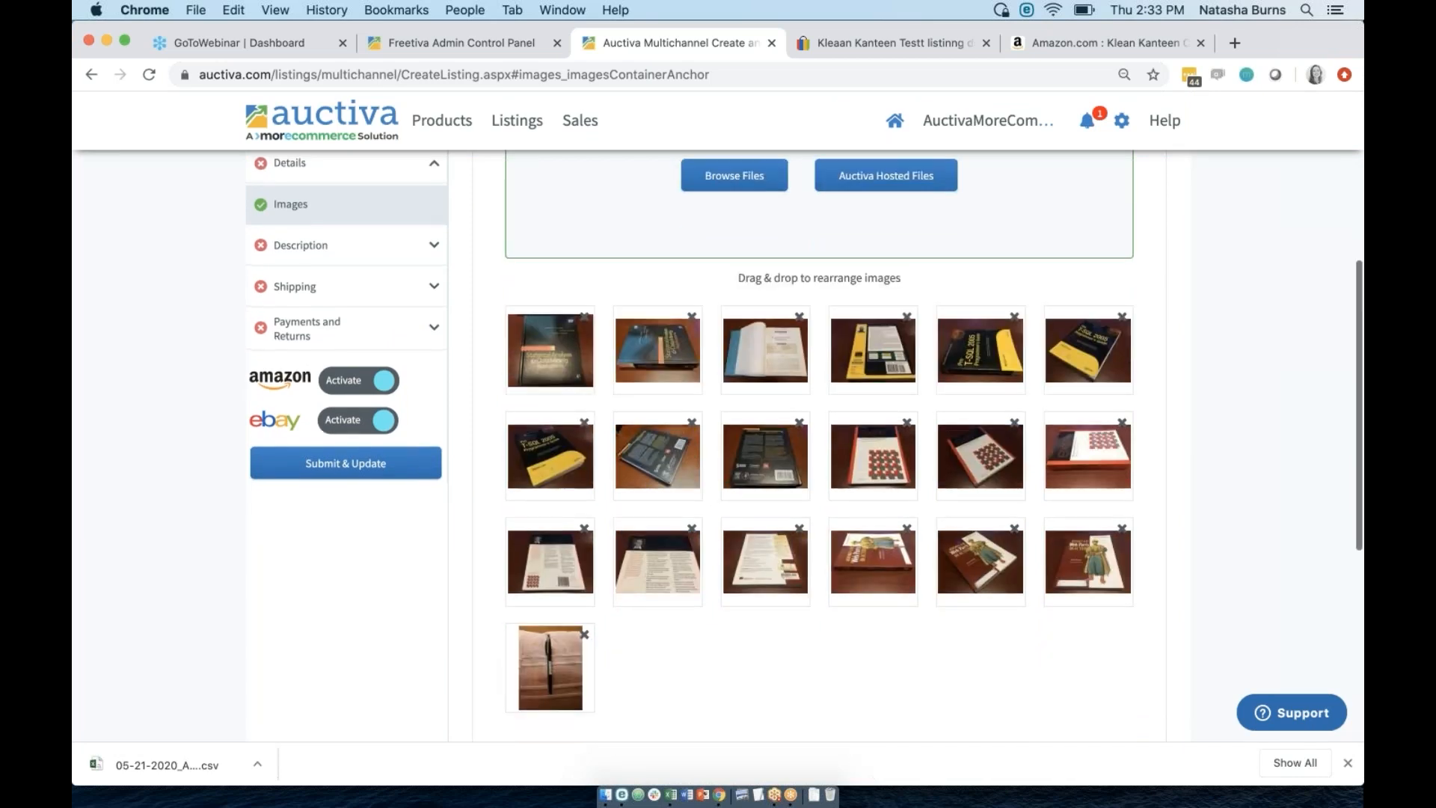
# Remove the pen photo and move the open-book photo to the front.
pyautogui.click(587, 630)
pyautogui.moveTo(736, 352); pyautogui.dragTo(553, 344)
pyautogui.scroll(3, 579, 494)
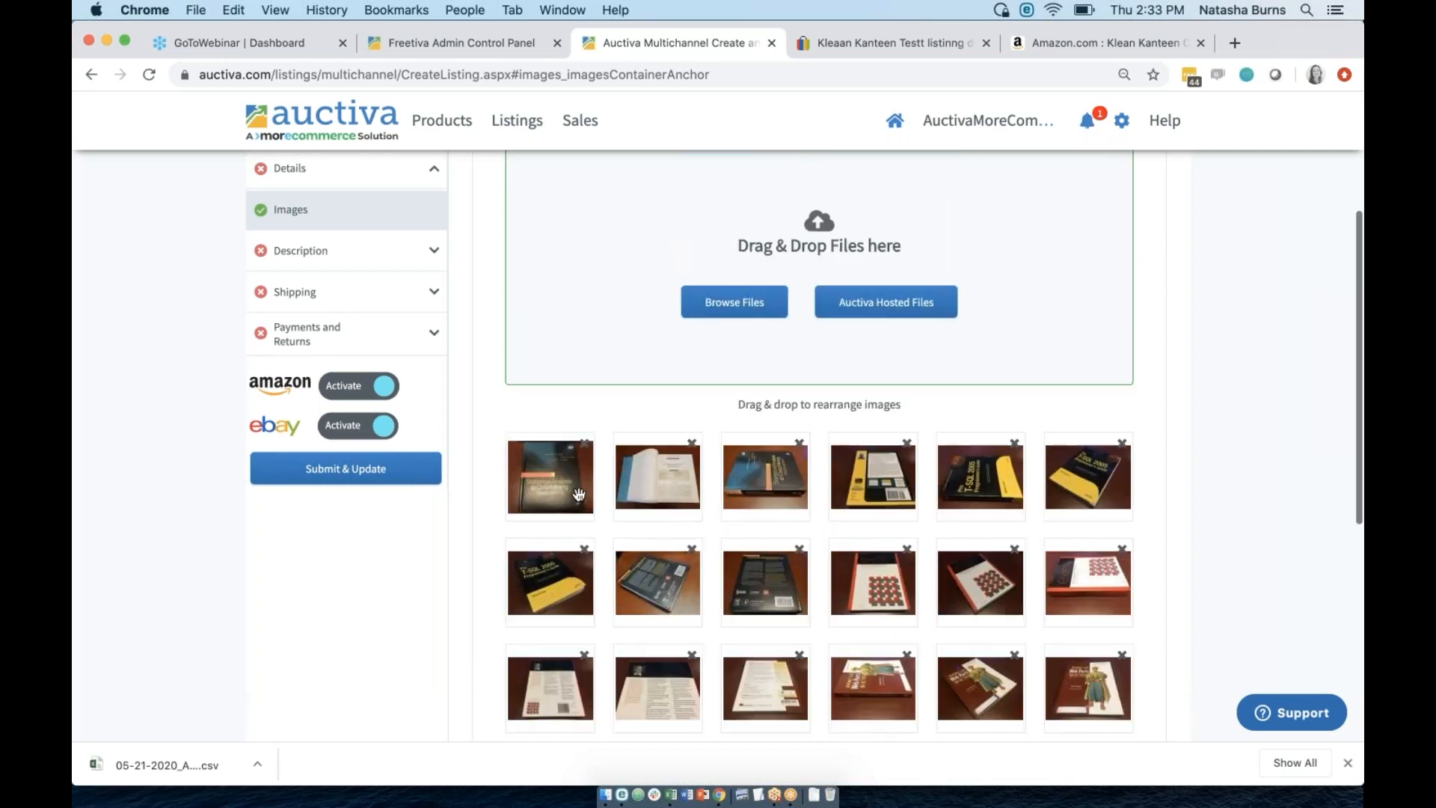
pyautogui.click(324, 250)
# Add bullets 'write your description' and 'hello' to the product description.
pyautogui.click(321, 288)
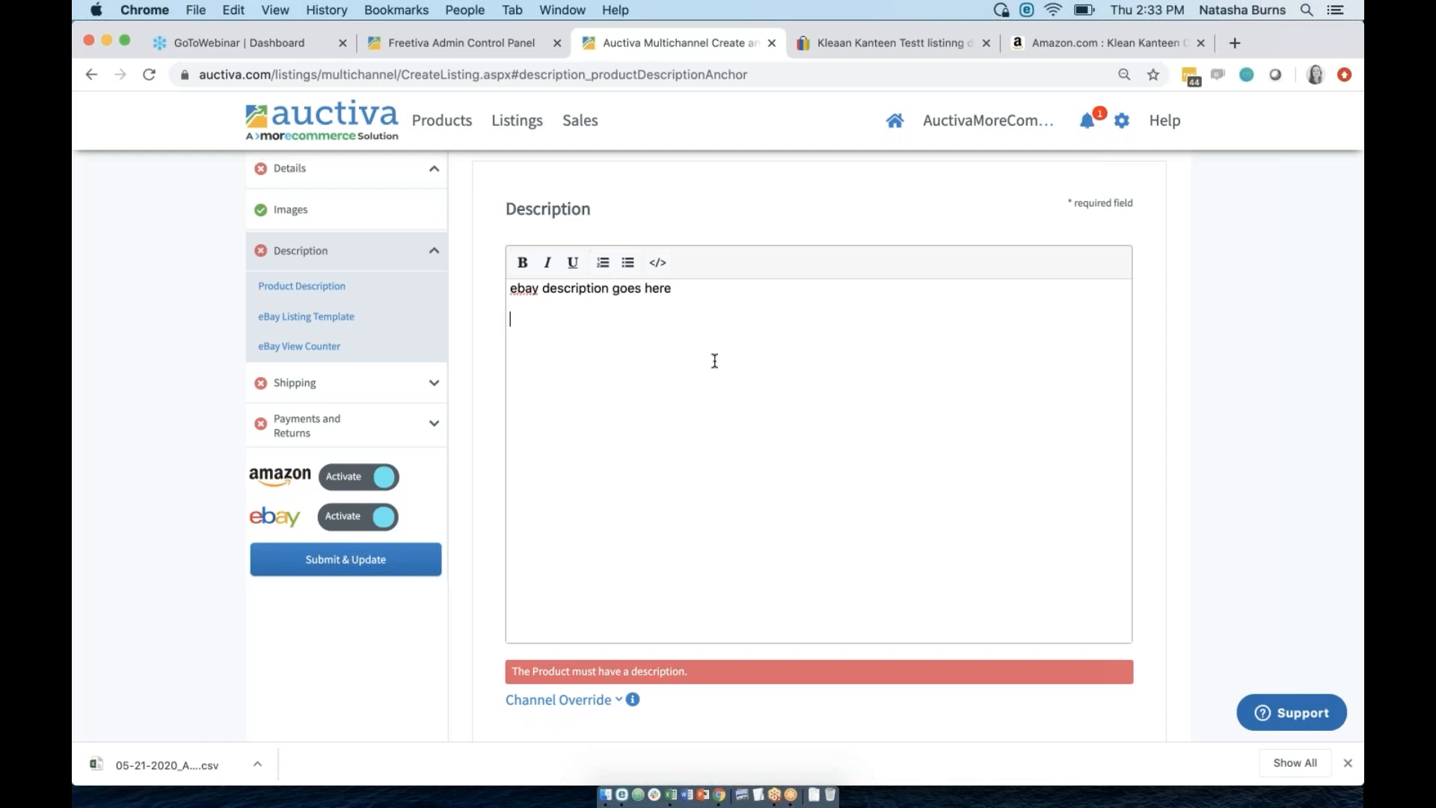
pyautogui.click(627, 263)
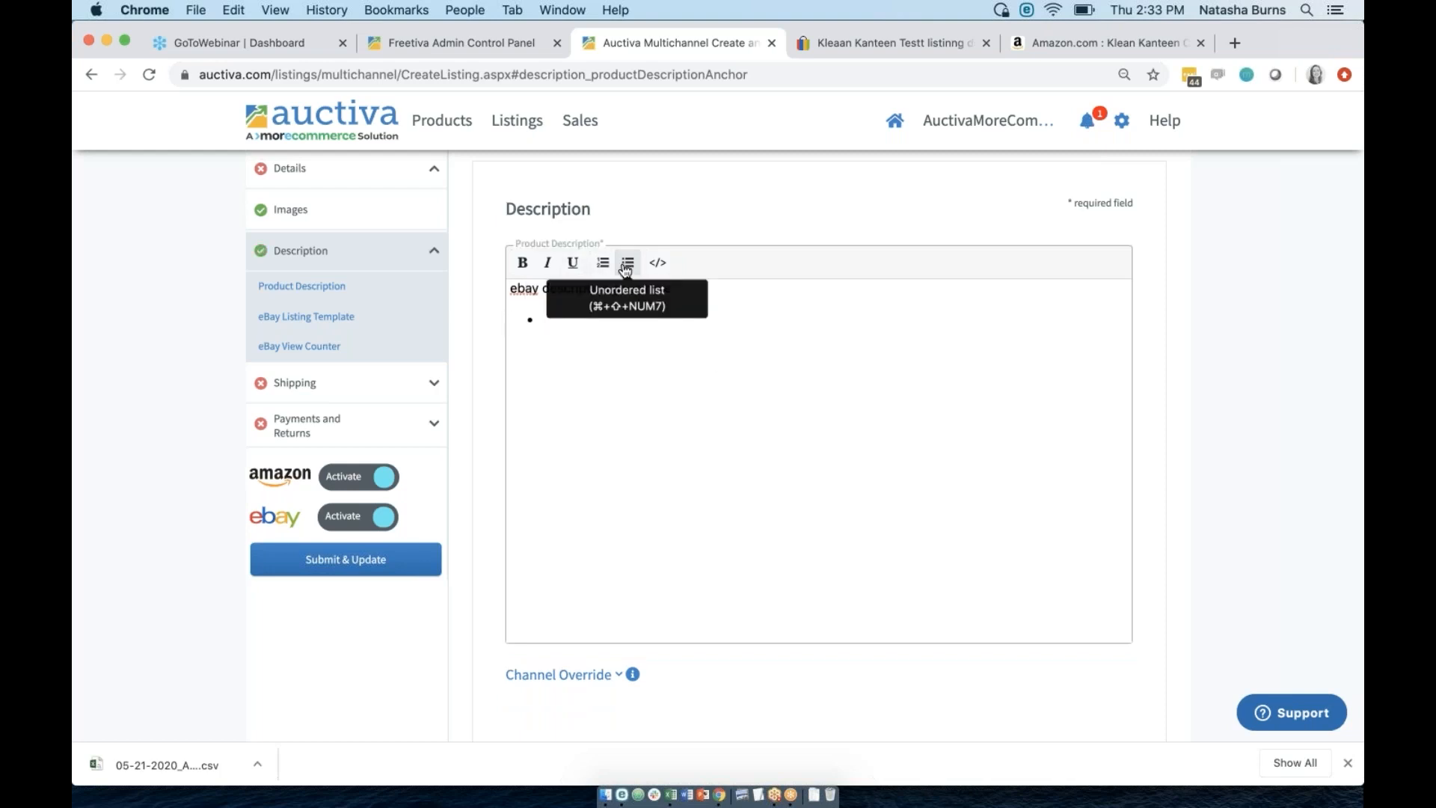
pyautogui.write('write your description')
pyautogui.press('Return')
pyautogui.write('hello')
pyautogui.press('Return')
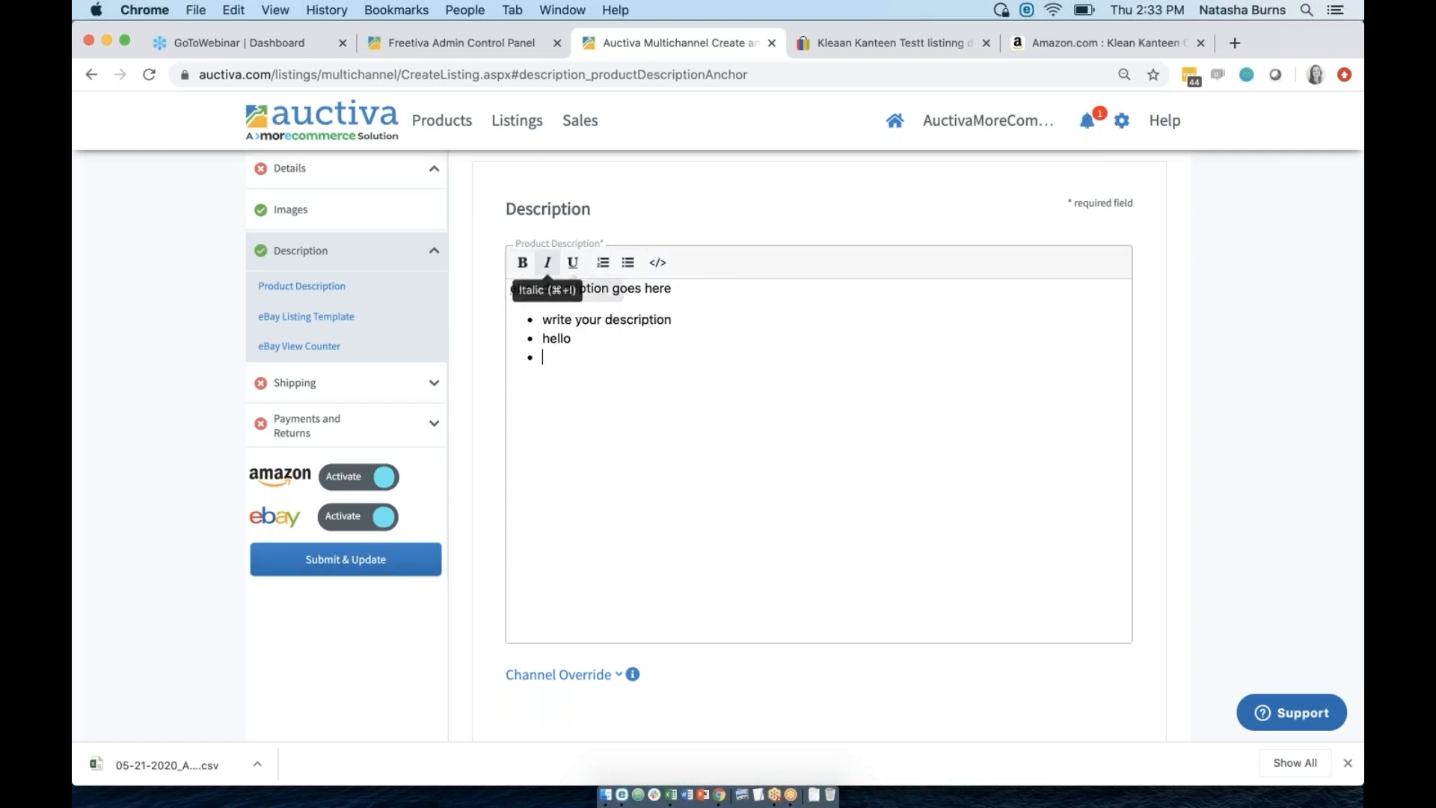
pyautogui.scroll(-8, 491, 536)
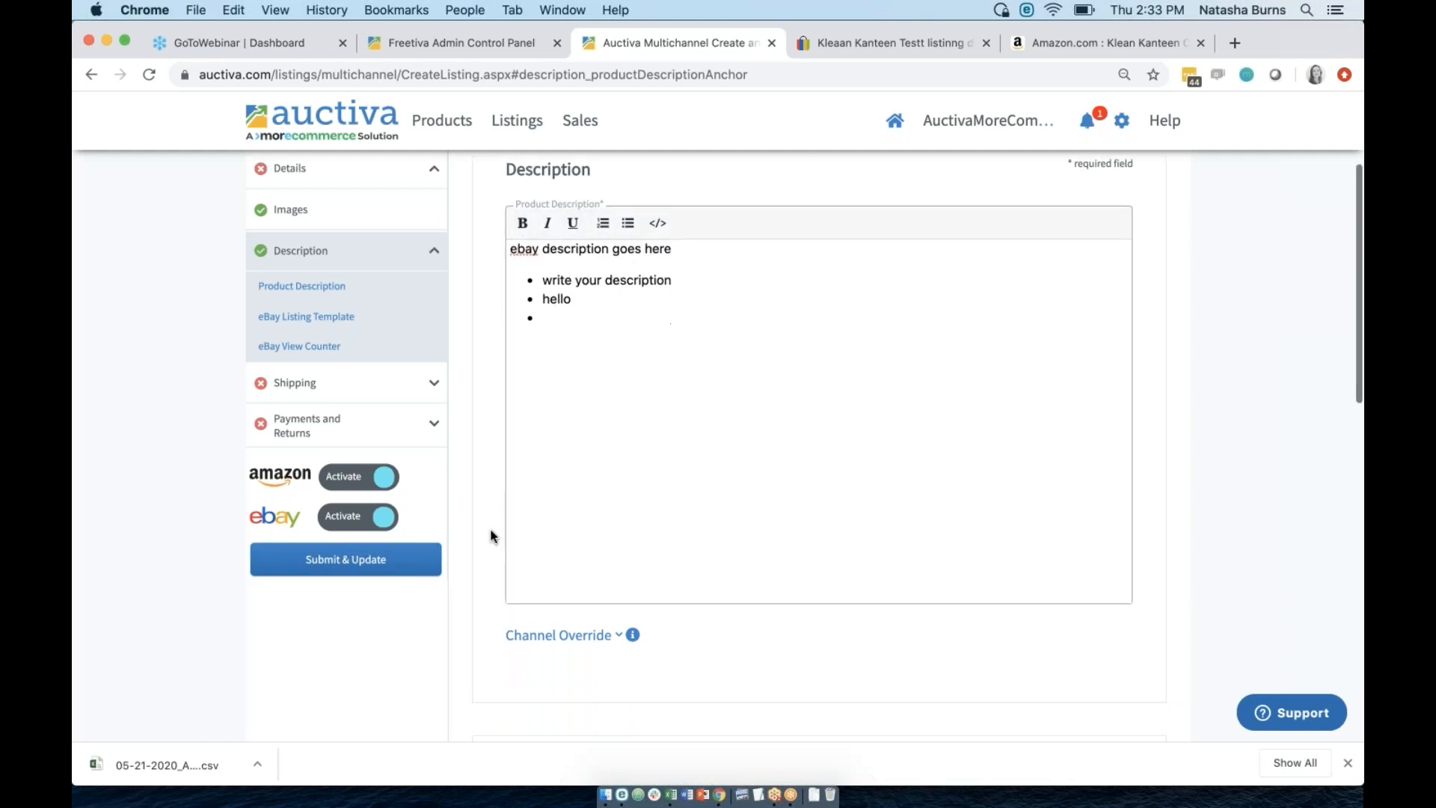
pyautogui.scroll(-5, 491, 537)
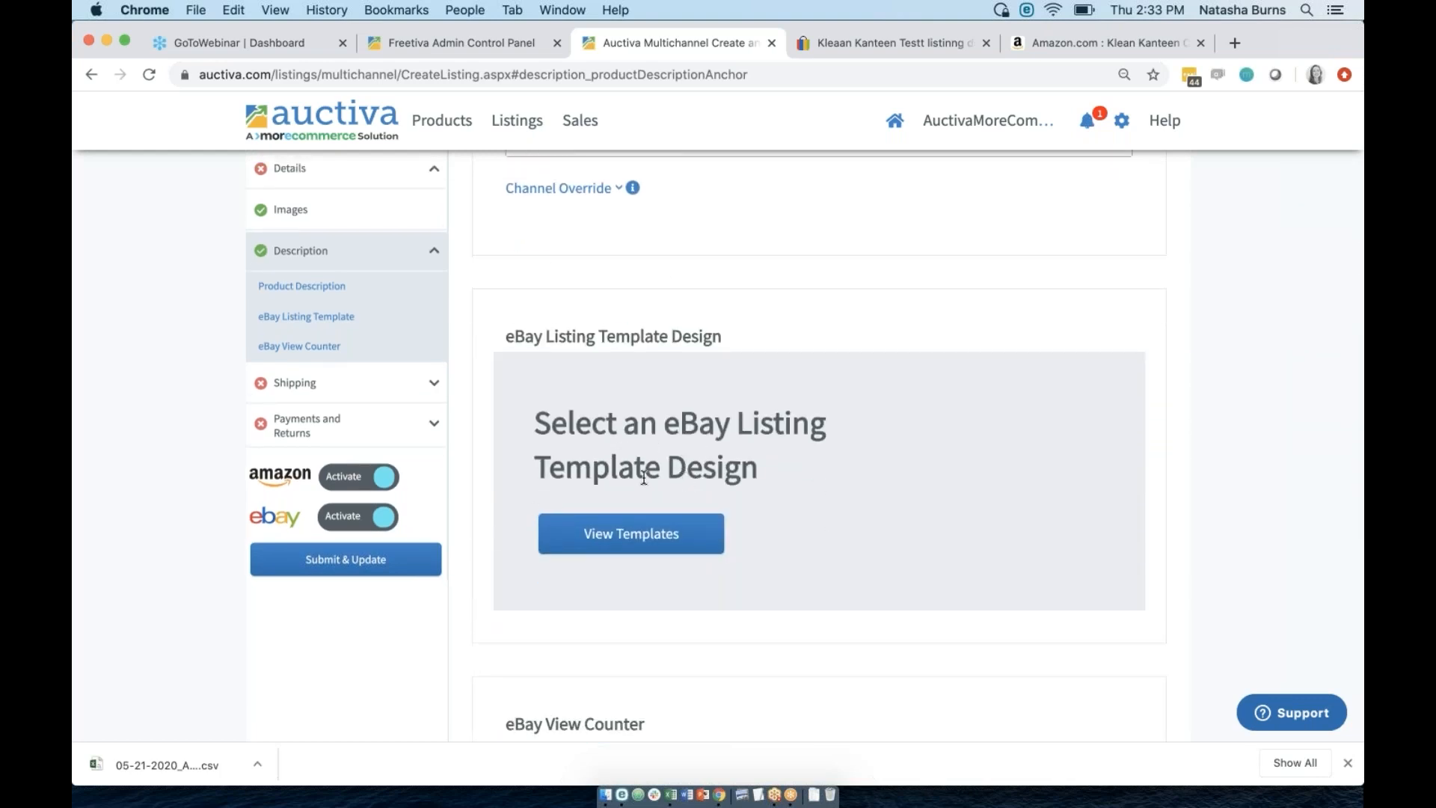
# Open the eBay listing template gallery and browse the available designs.
pyautogui.scroll(-2, 618, 539)
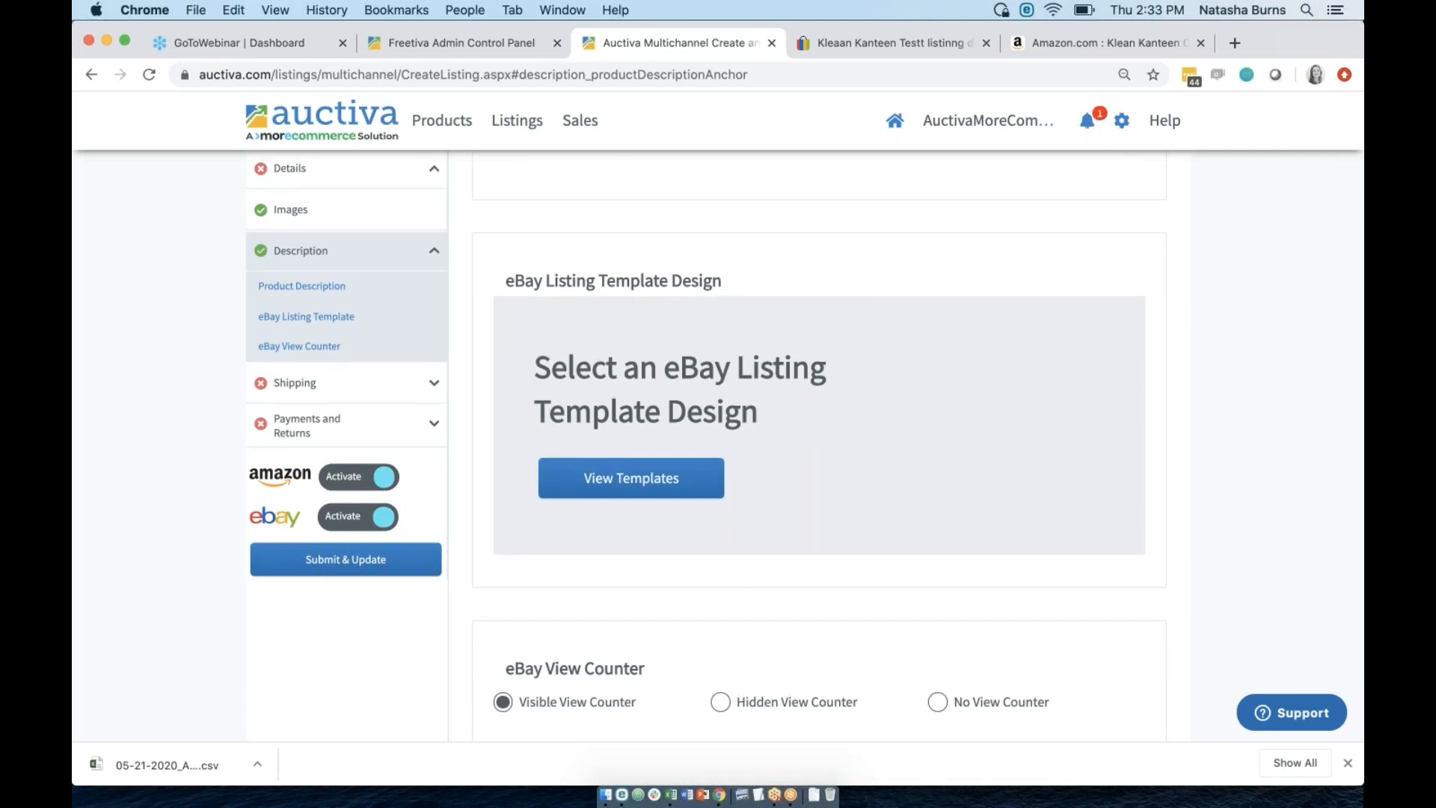
pyautogui.click(636, 483)
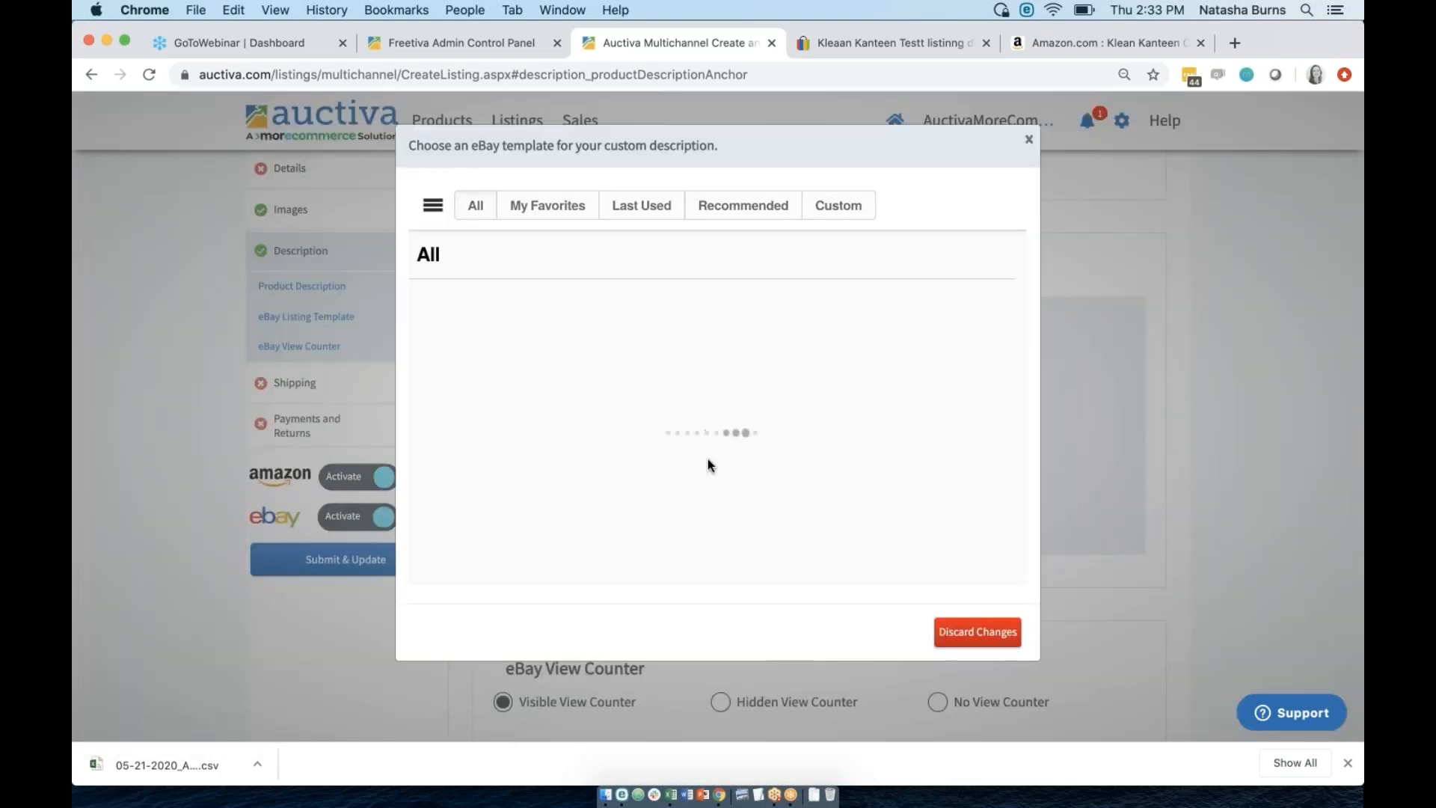
pyautogui.scroll(-15, 717, 374)
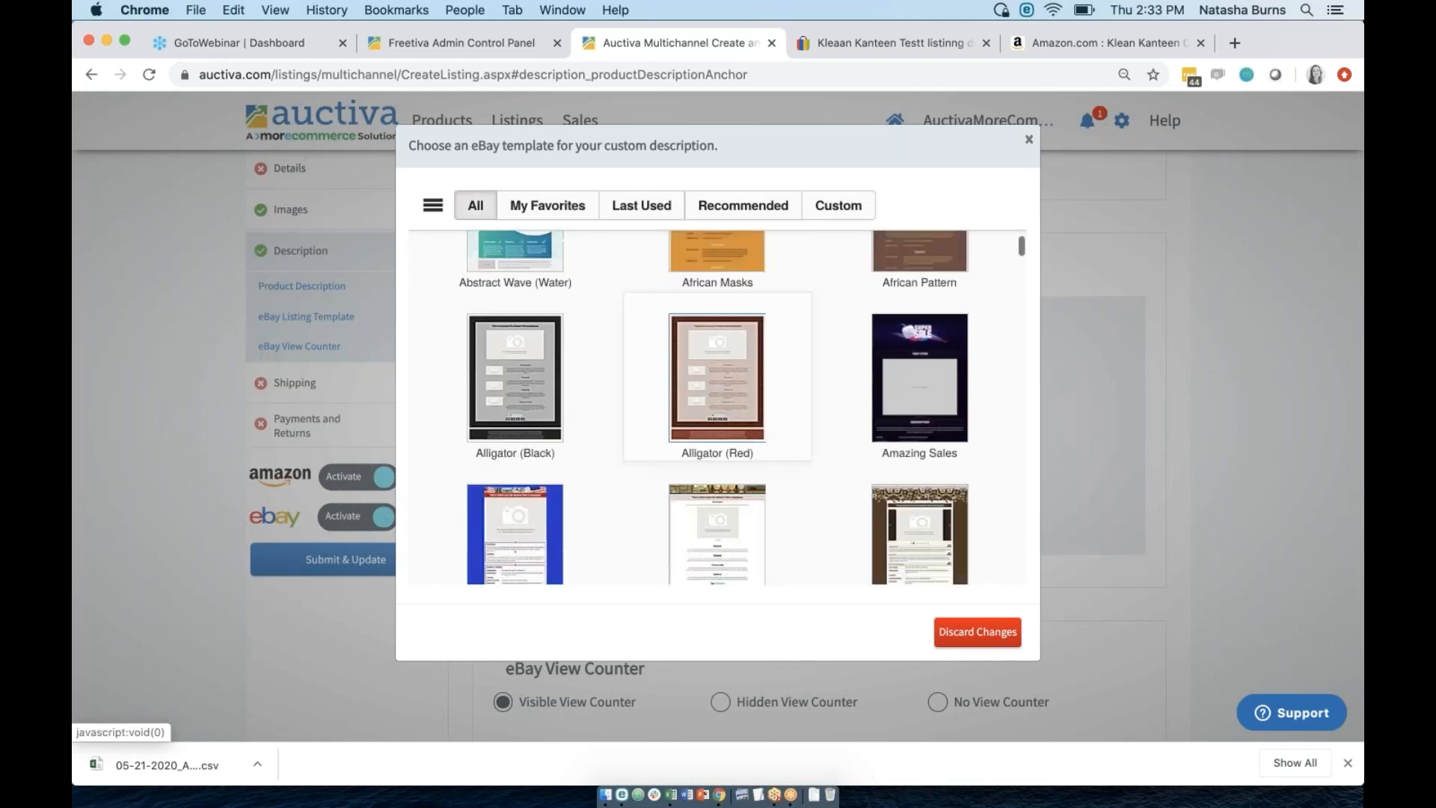
pyautogui.scroll(-15, 717, 336)
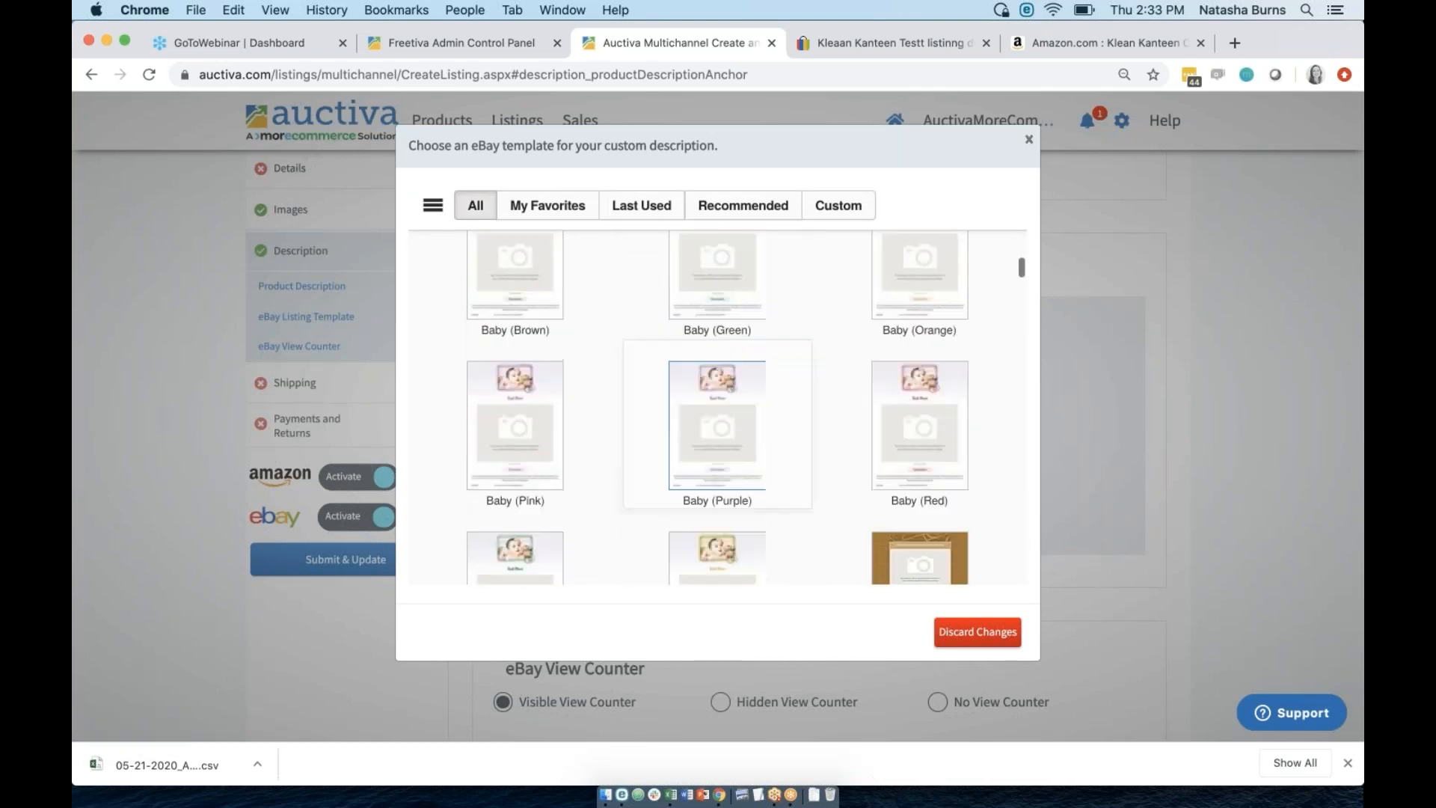
pyautogui.scroll(-15, 718, 337)
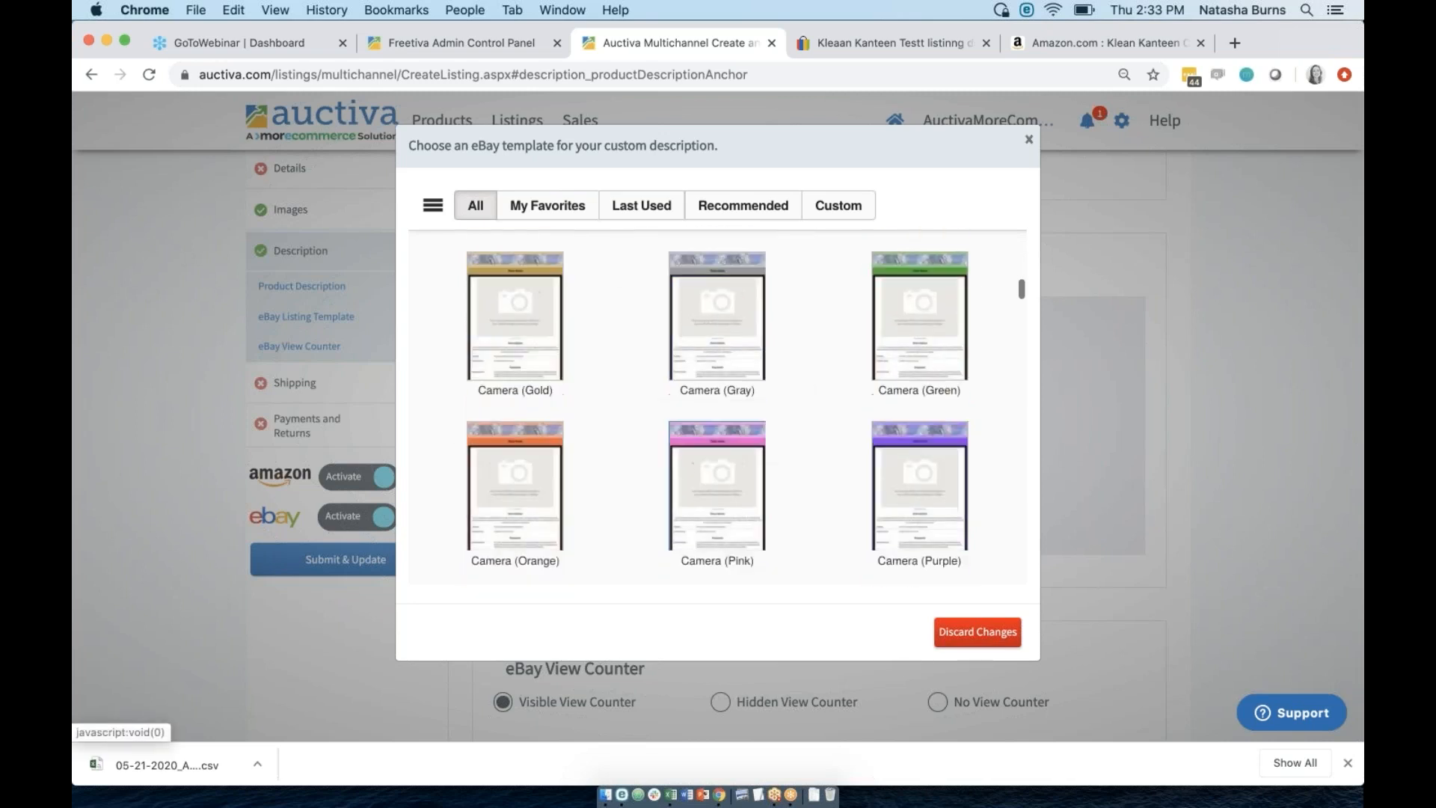
pyautogui.scroll(-15, 717, 336)
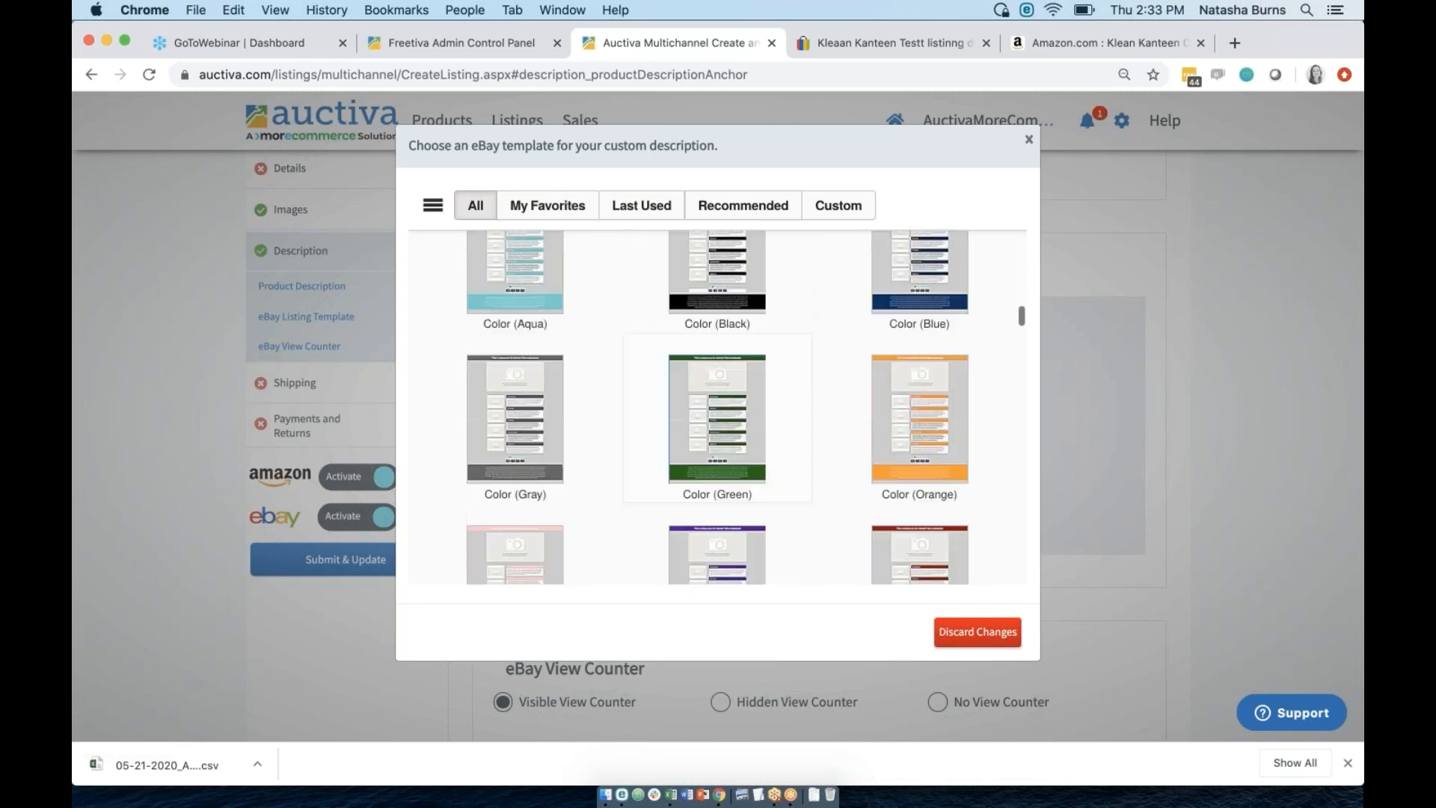
pyautogui.scroll(-15, 717, 337)
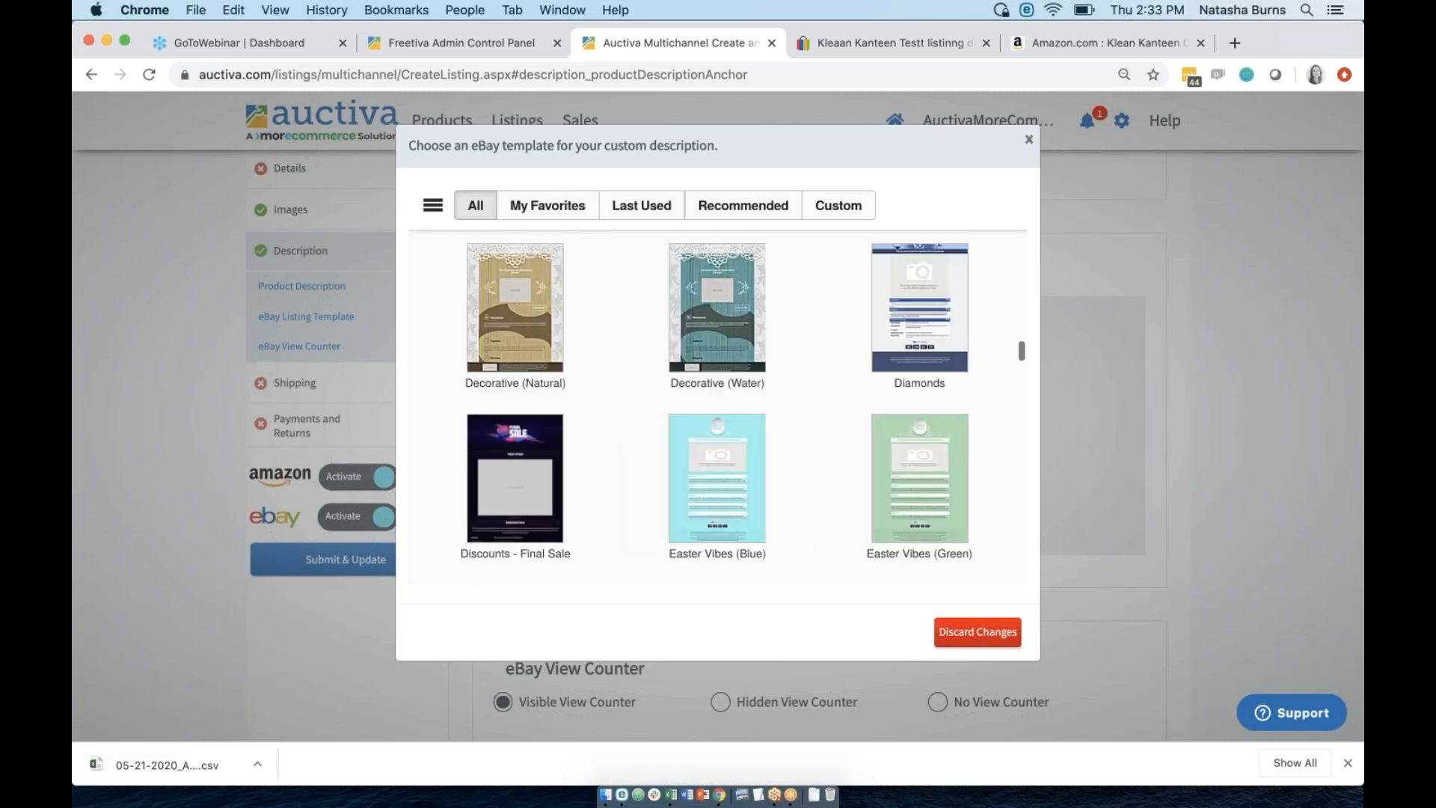
pyautogui.scroll(-5, 717, 408)
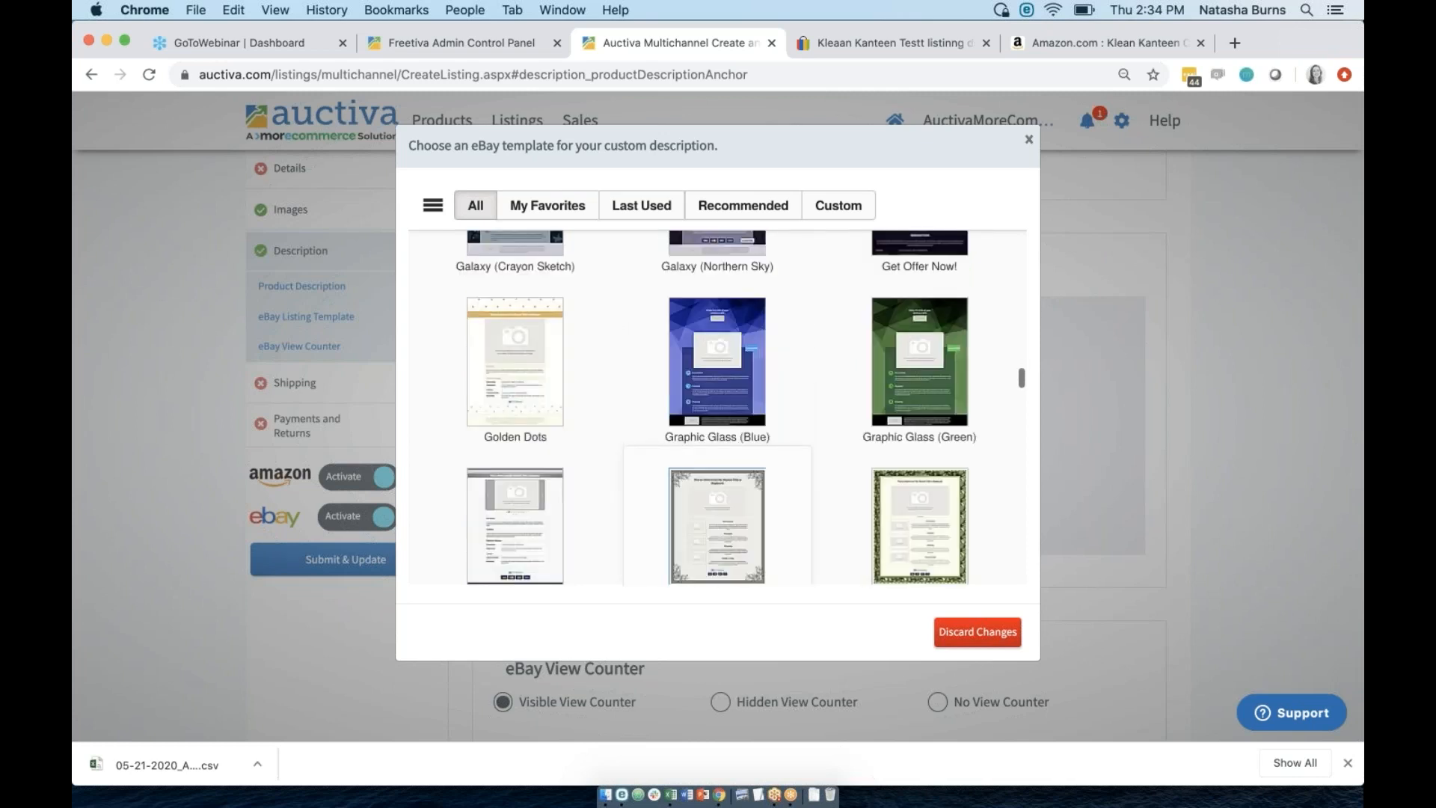
# Filter the templates to the Flowers category and open Spring Bouquet (Orange).
pyautogui.click(433, 205)
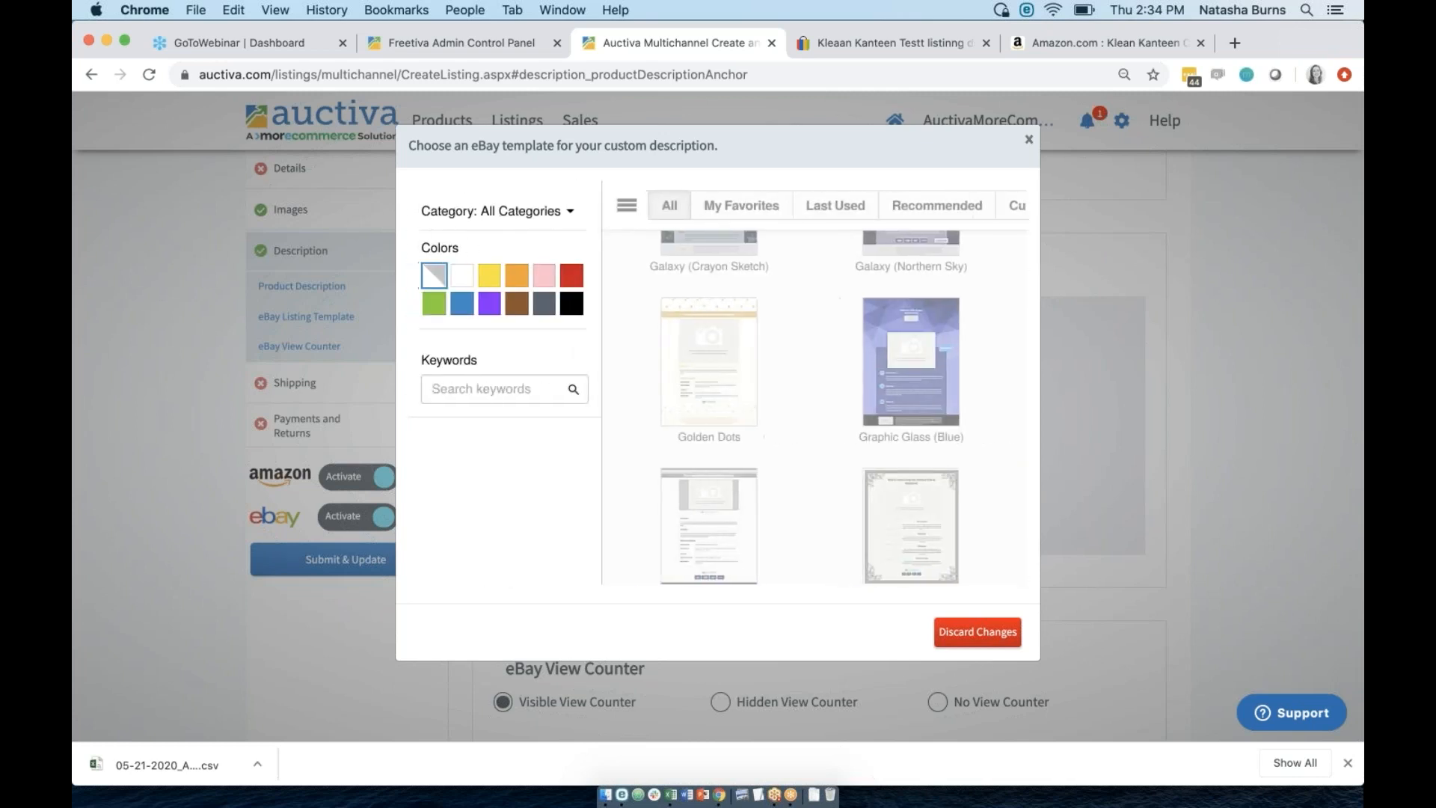
pyautogui.click(536, 216)
pyautogui.scroll(-5, 522, 378)
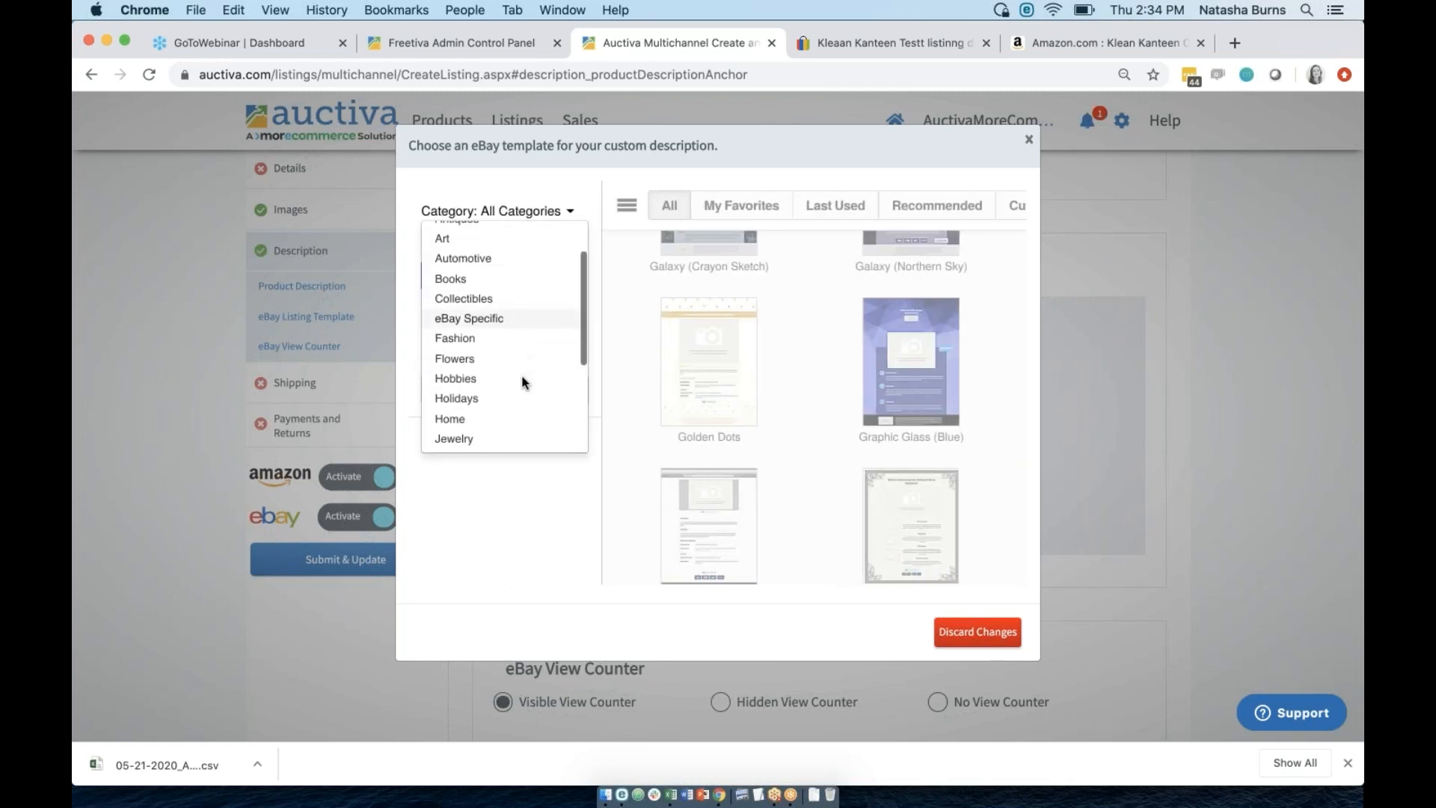
pyautogui.click(457, 306)
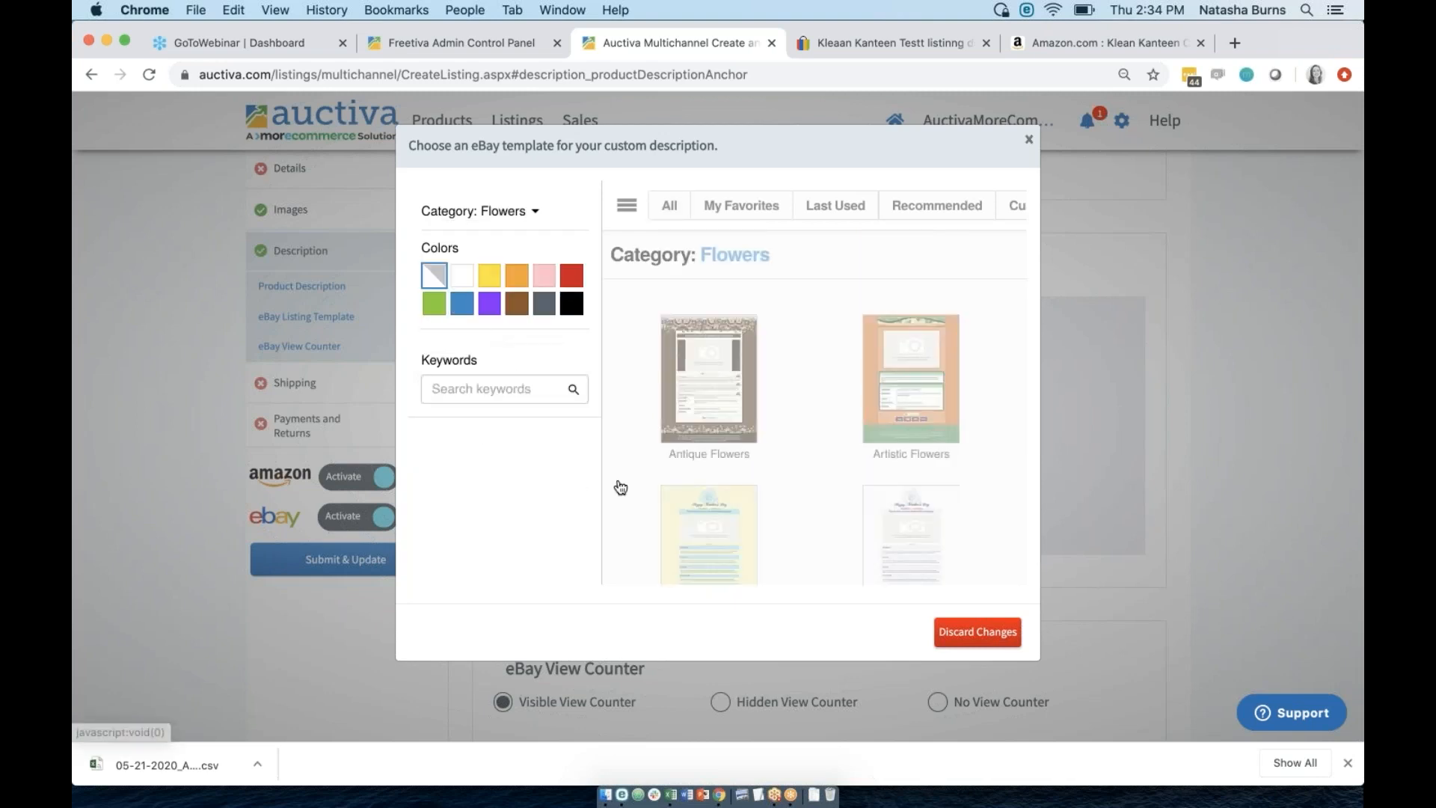
pyautogui.scroll(-5, 760, 471)
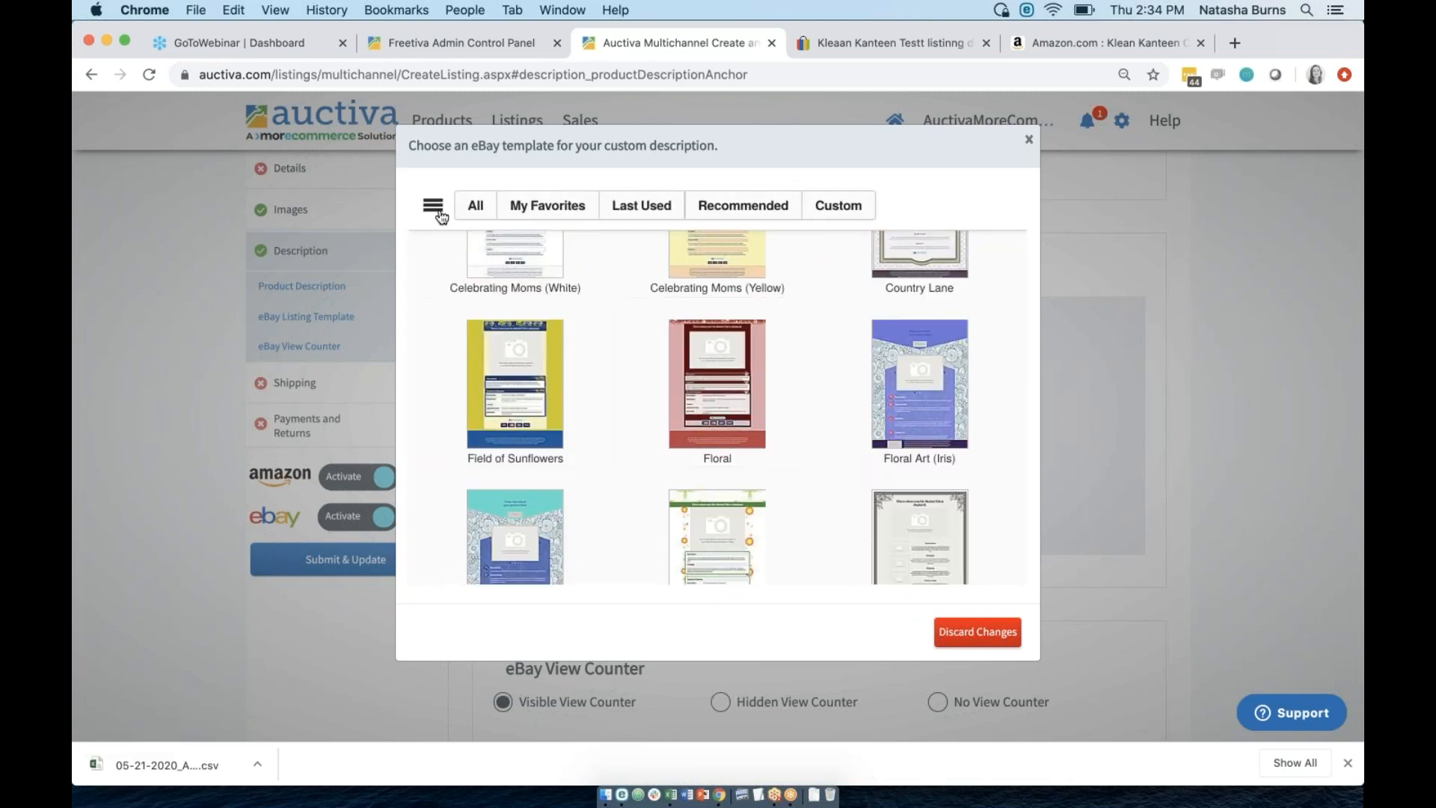
pyautogui.click(433, 205)
pyautogui.click(463, 303)
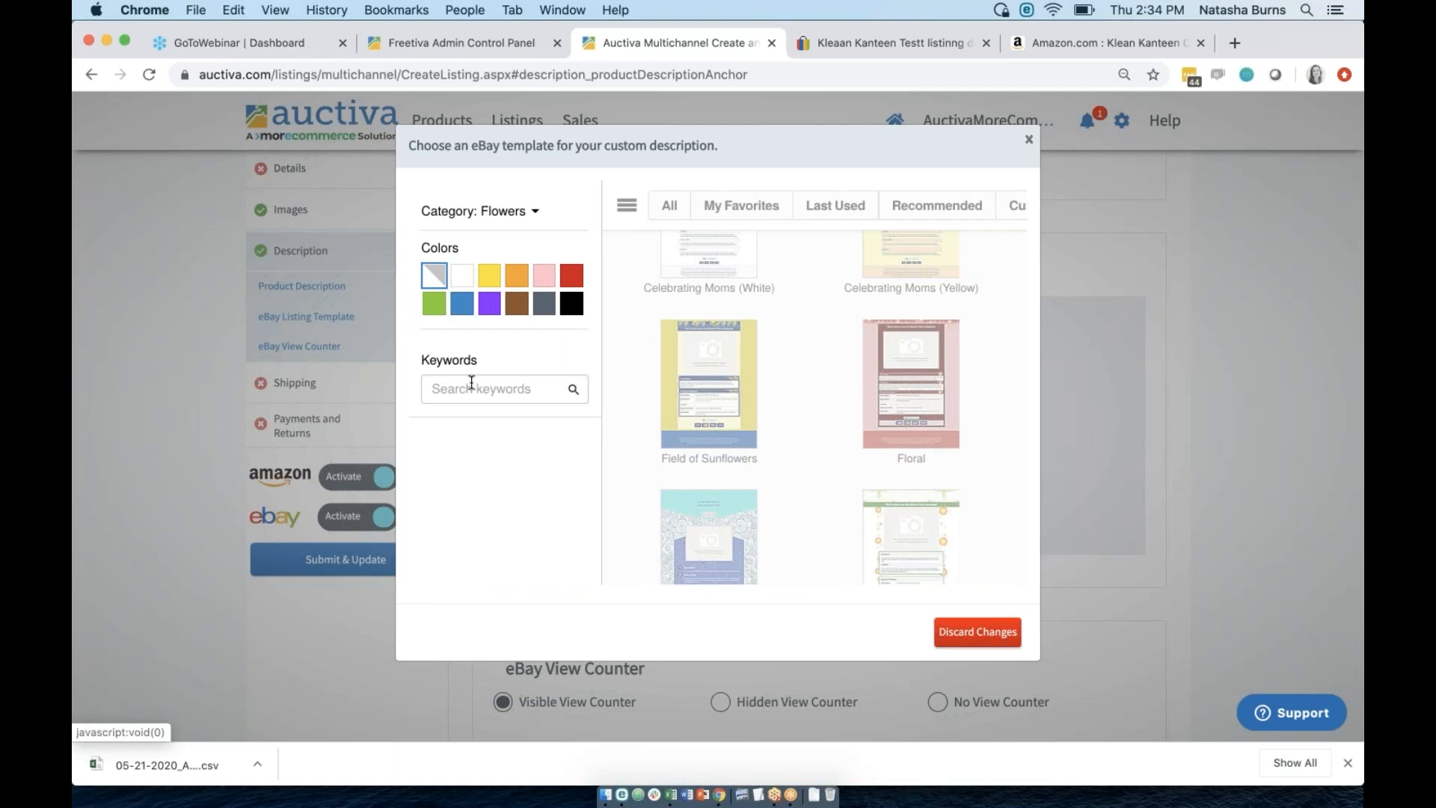
pyautogui.scroll(-10, 753, 444)
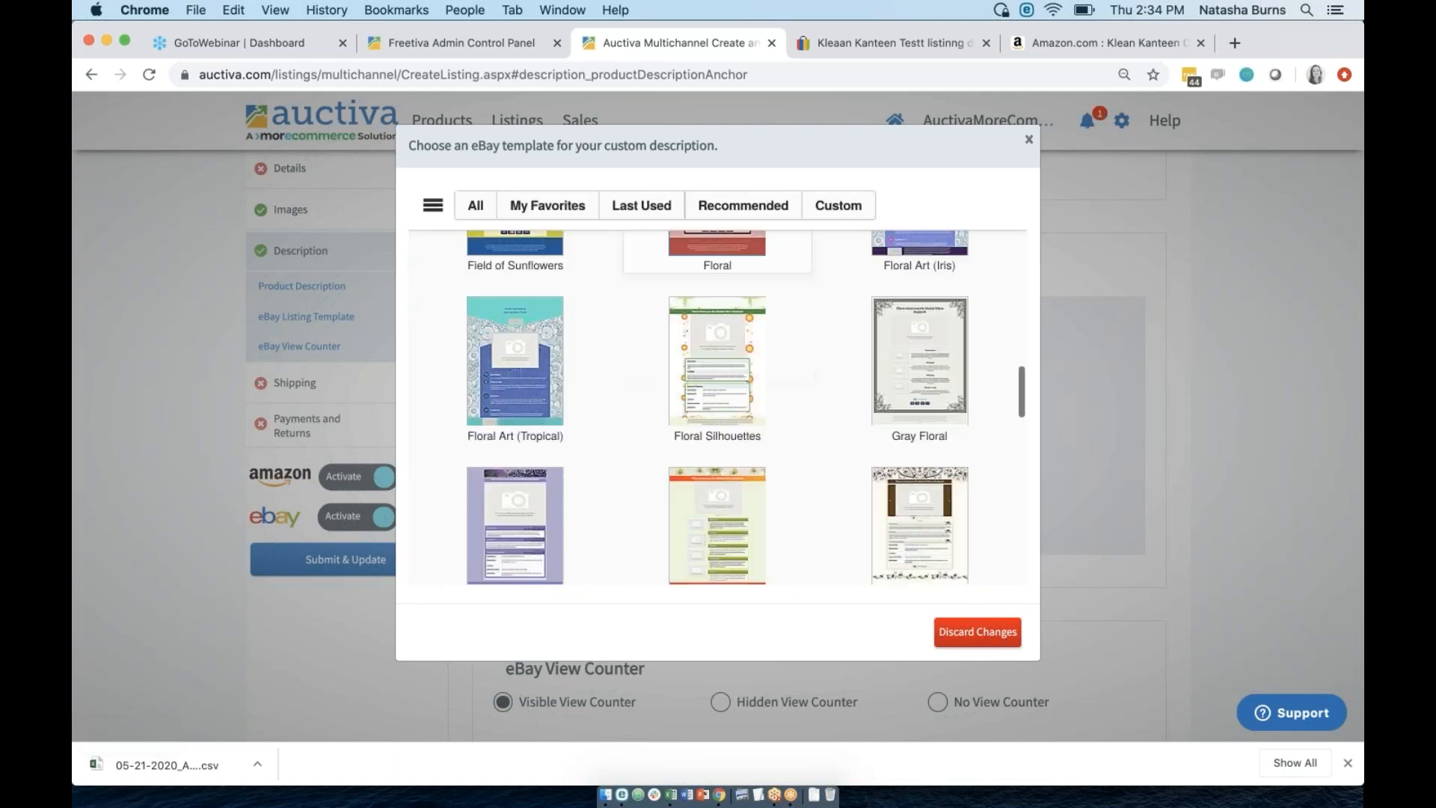
pyautogui.scroll(-2, 717, 419)
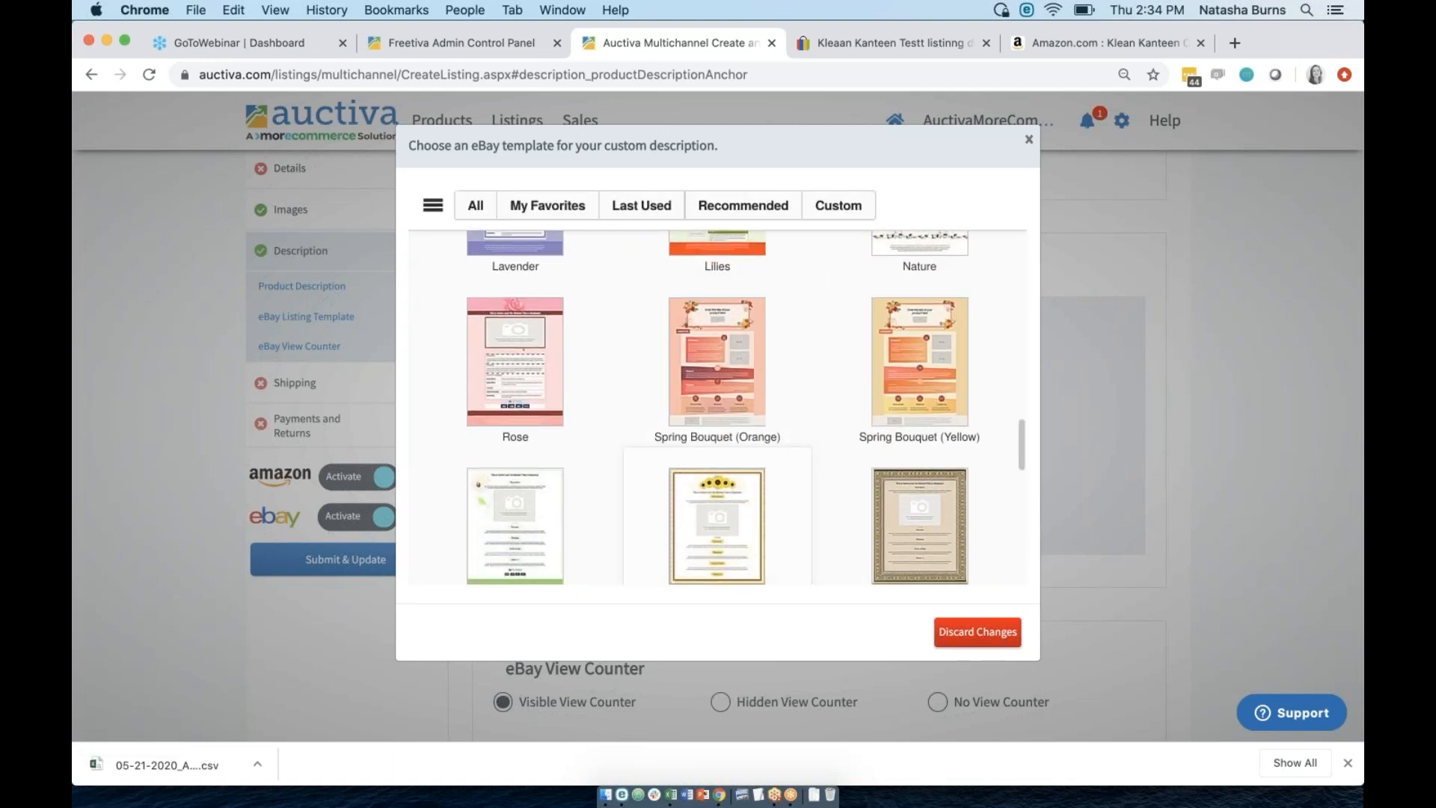
pyautogui.click(744, 378)
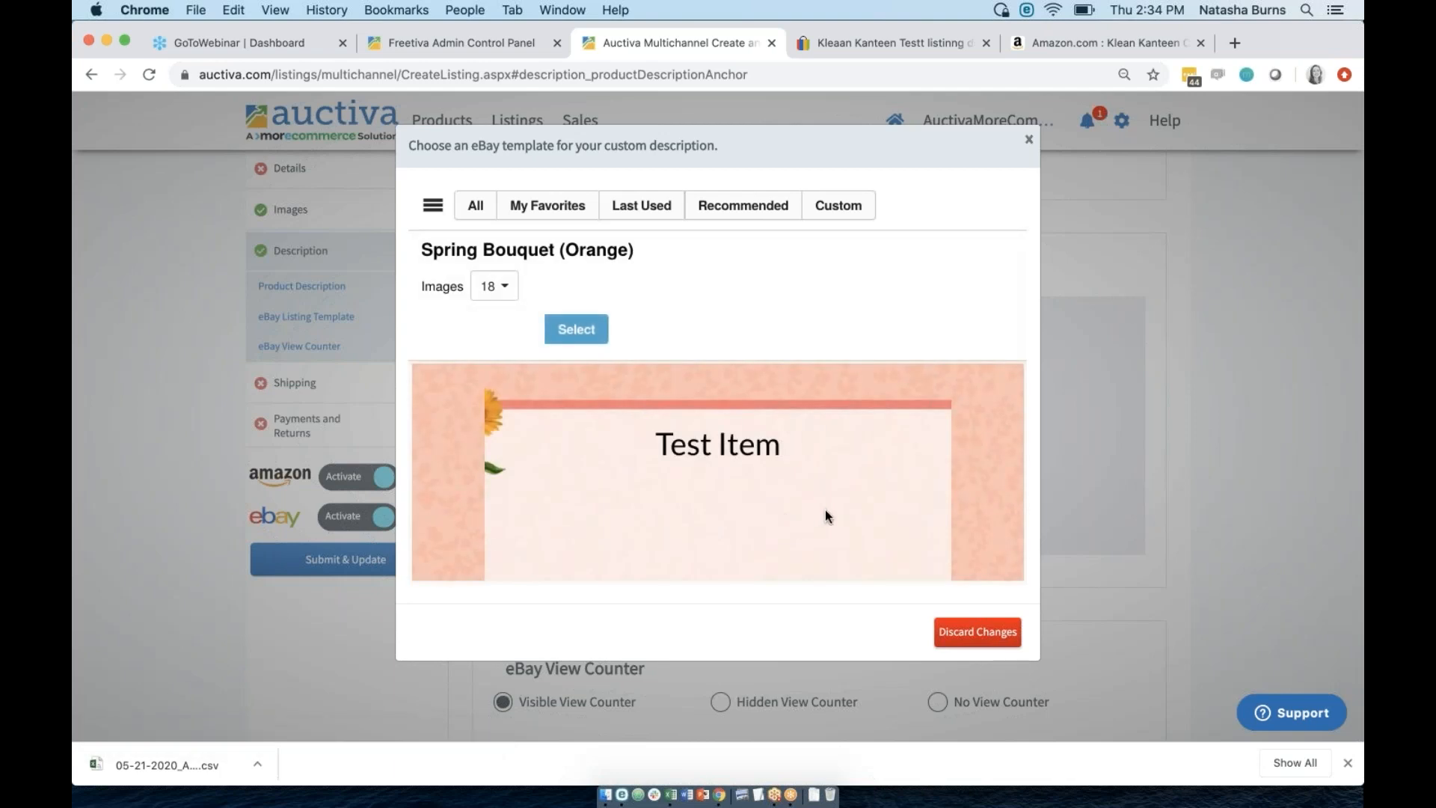
# Browse templates by category and preview Spring Bouquet (Yellow).
pyautogui.scroll(-5, 856, 500)
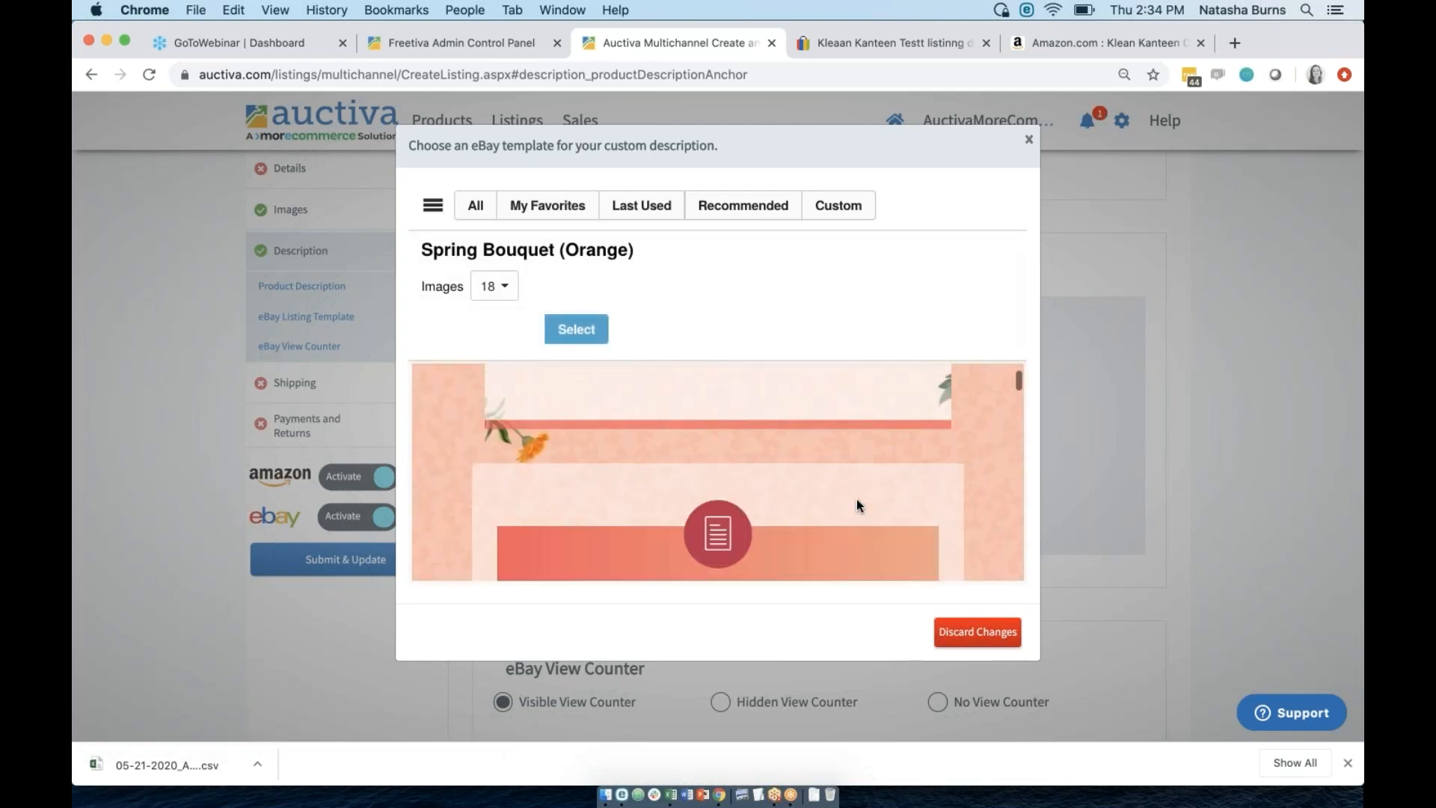
pyautogui.scroll(-5, 856, 499)
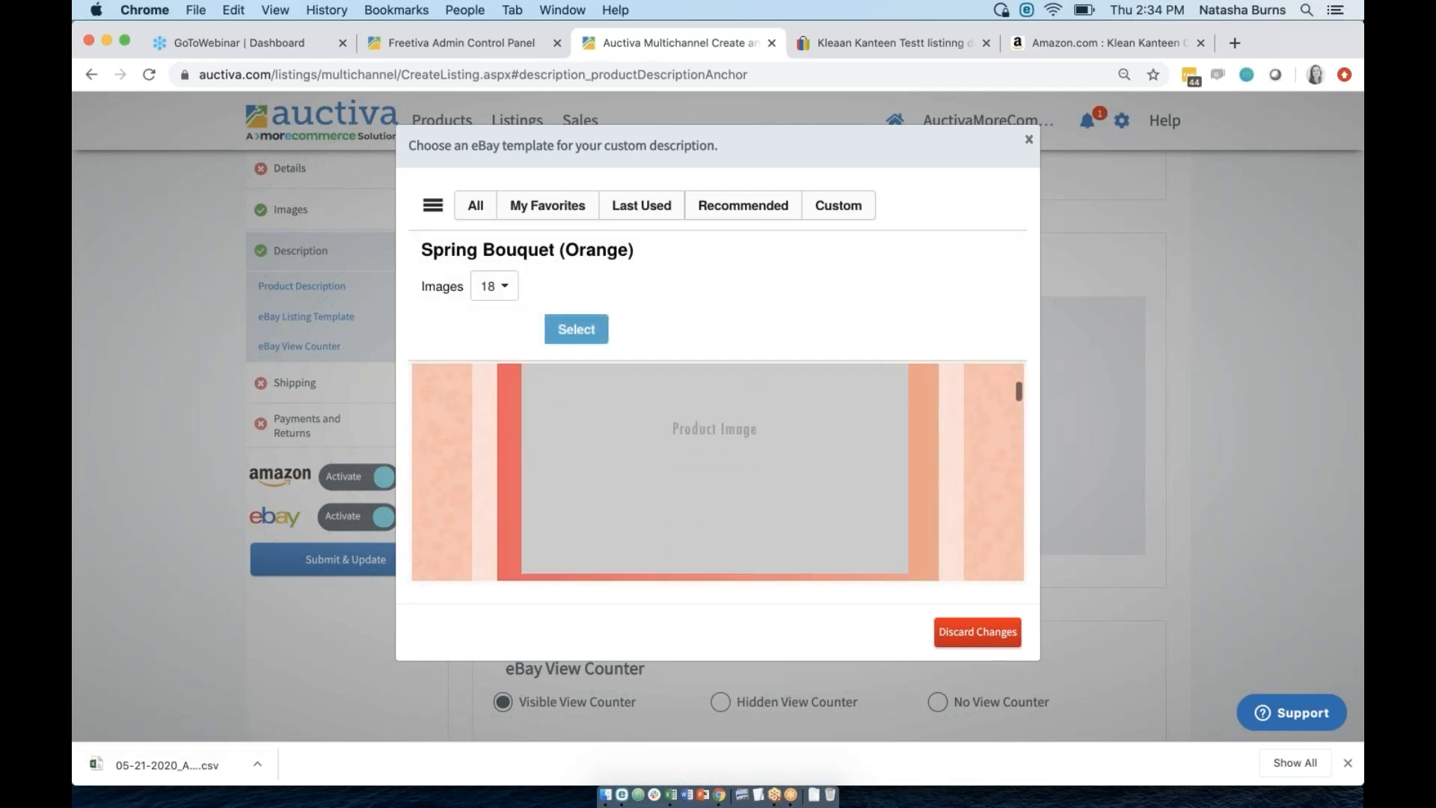
pyautogui.scroll(-5, 718, 471)
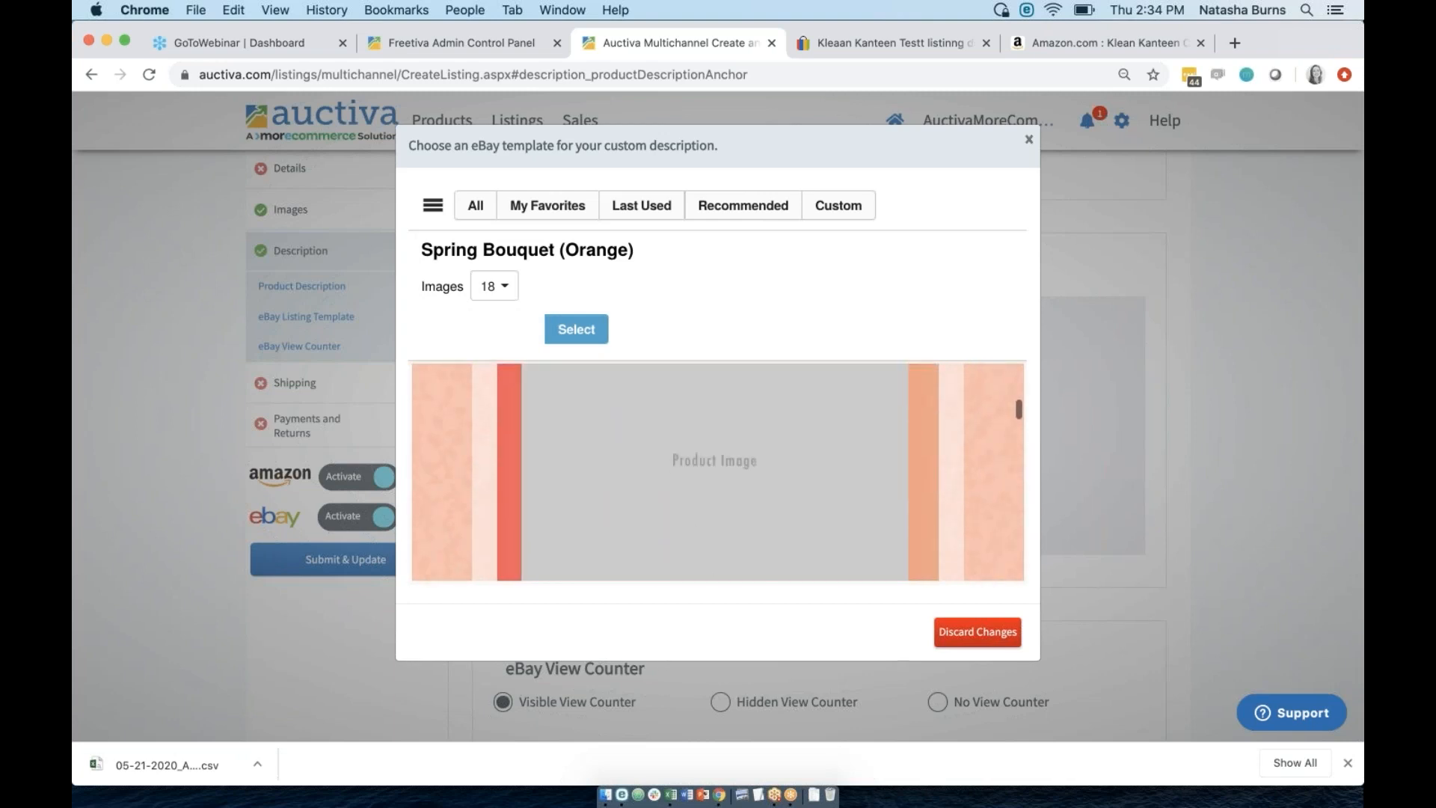
pyautogui.scroll(3, 718, 472)
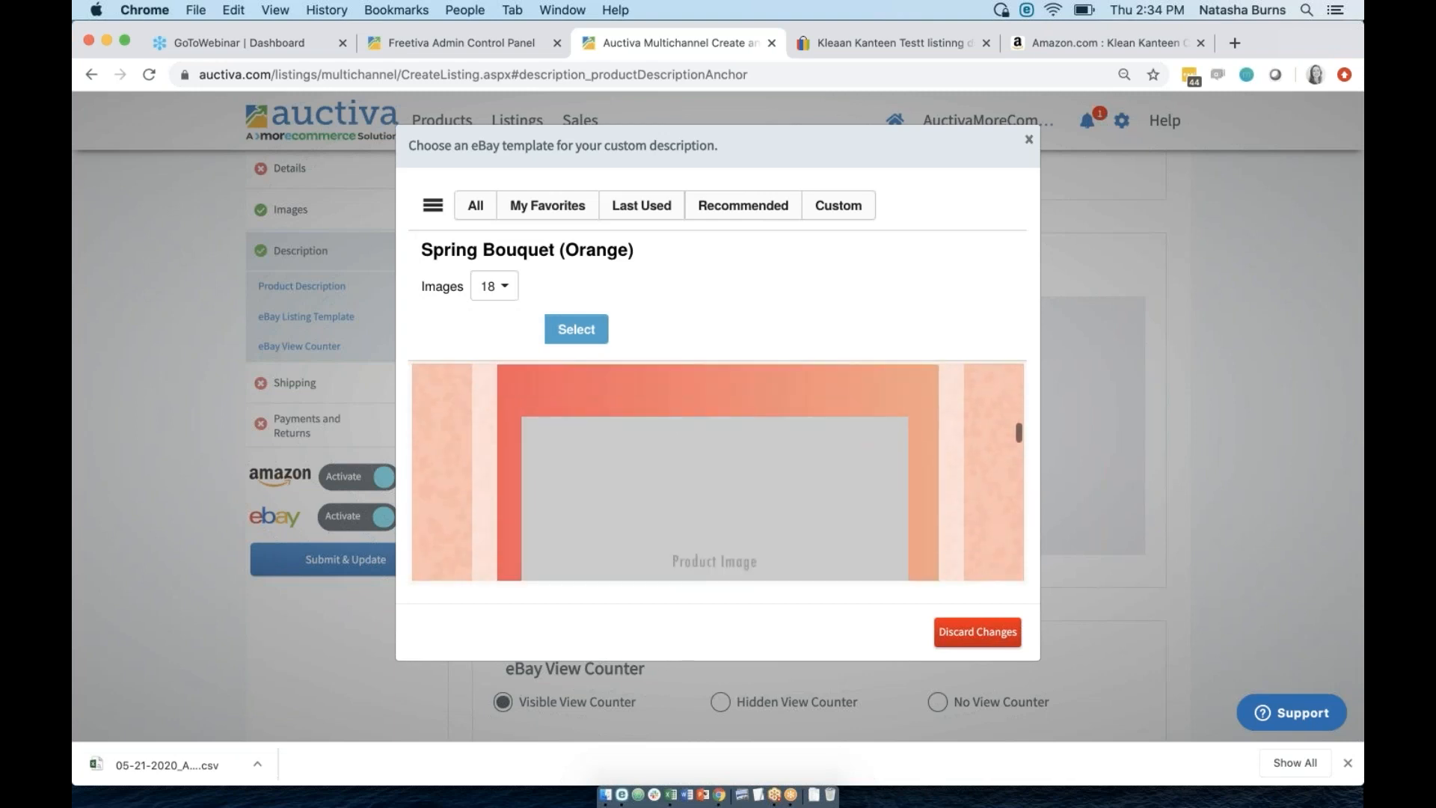
pyautogui.click(432, 205)
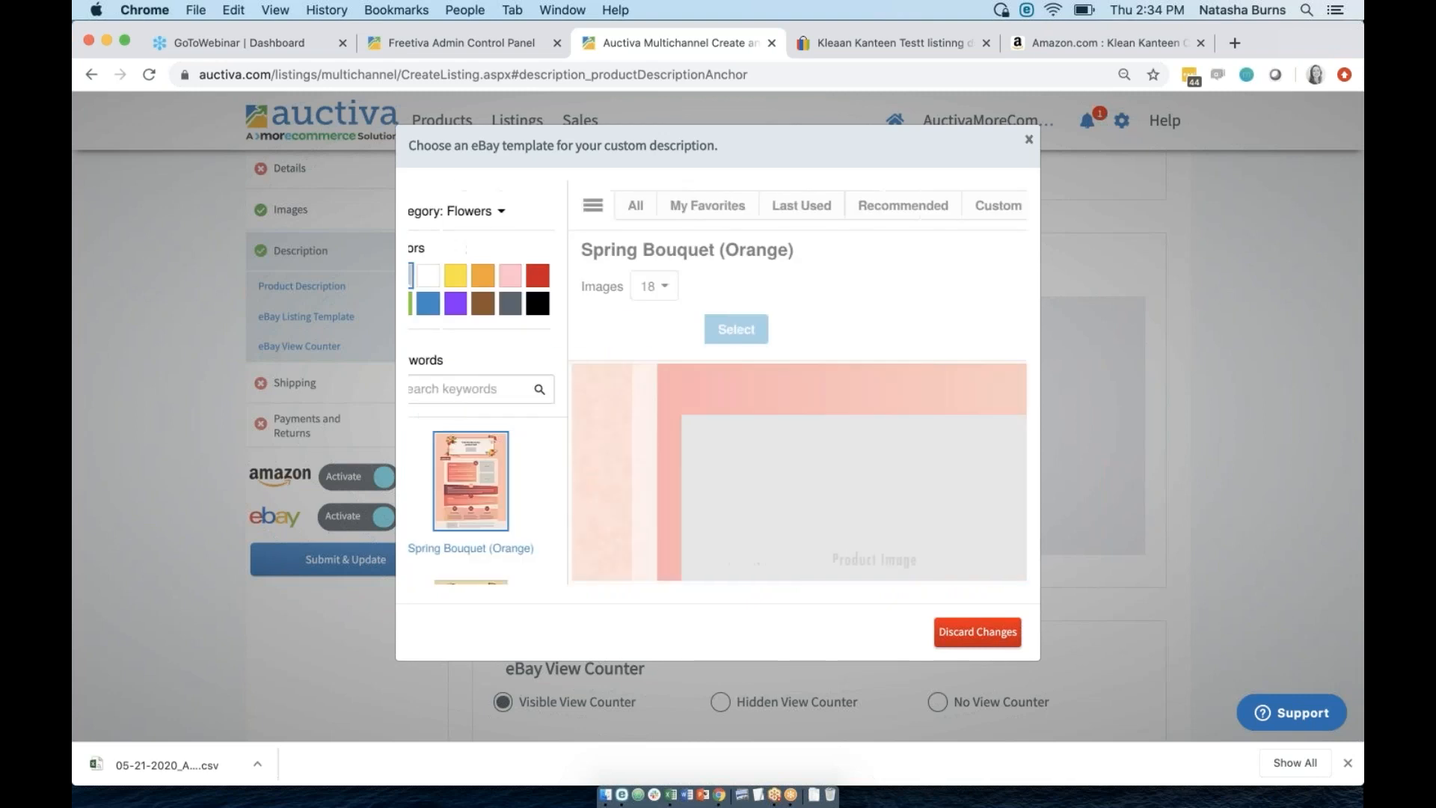
pyautogui.scroll(-2, 500, 521)
pyautogui.click(499, 521)
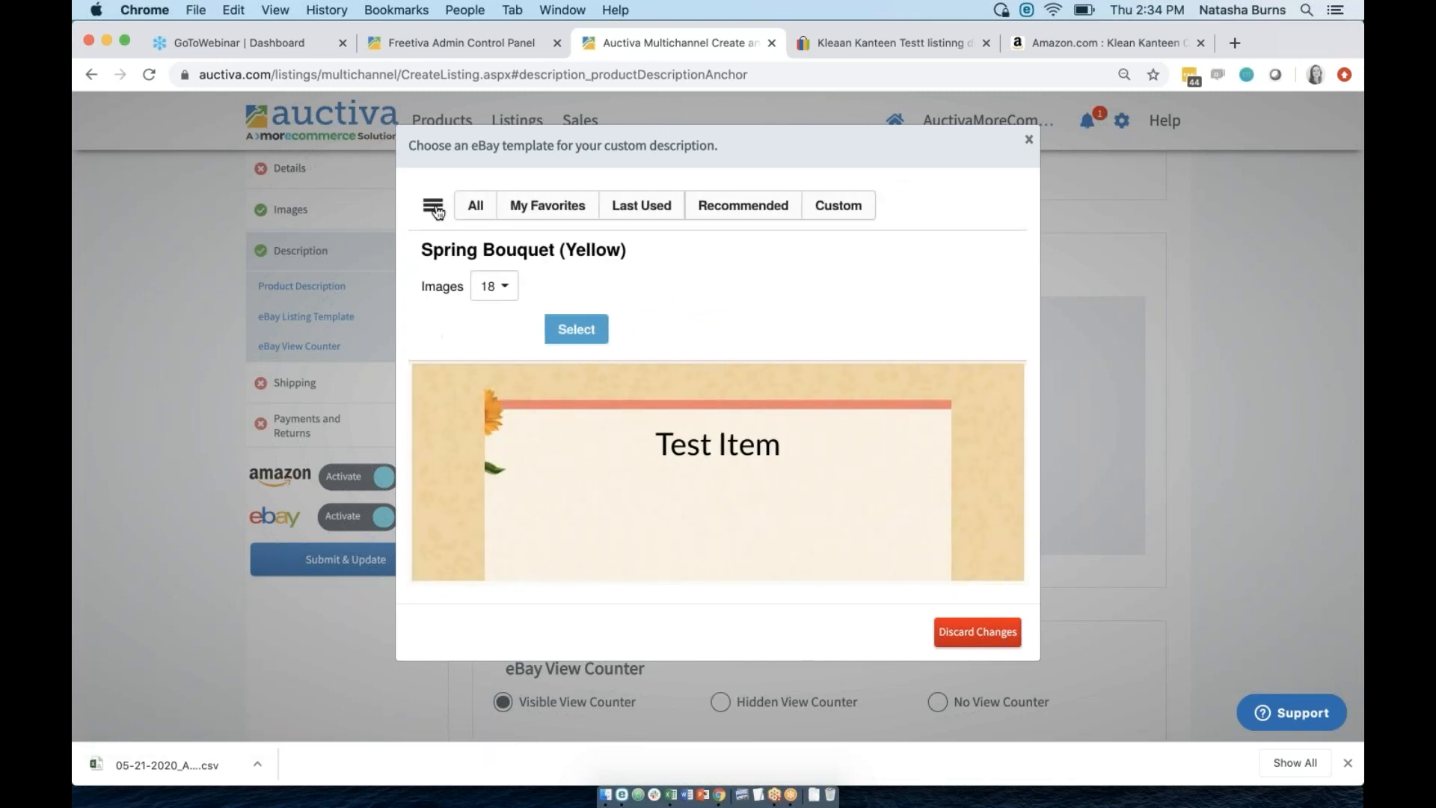
# Preview the Vintage Border template and add it to favorites.
pyautogui.click(434, 206)
pyautogui.scroll(-2, 505, 494)
pyautogui.scroll(-3, 508, 449)
pyautogui.click(508, 442)
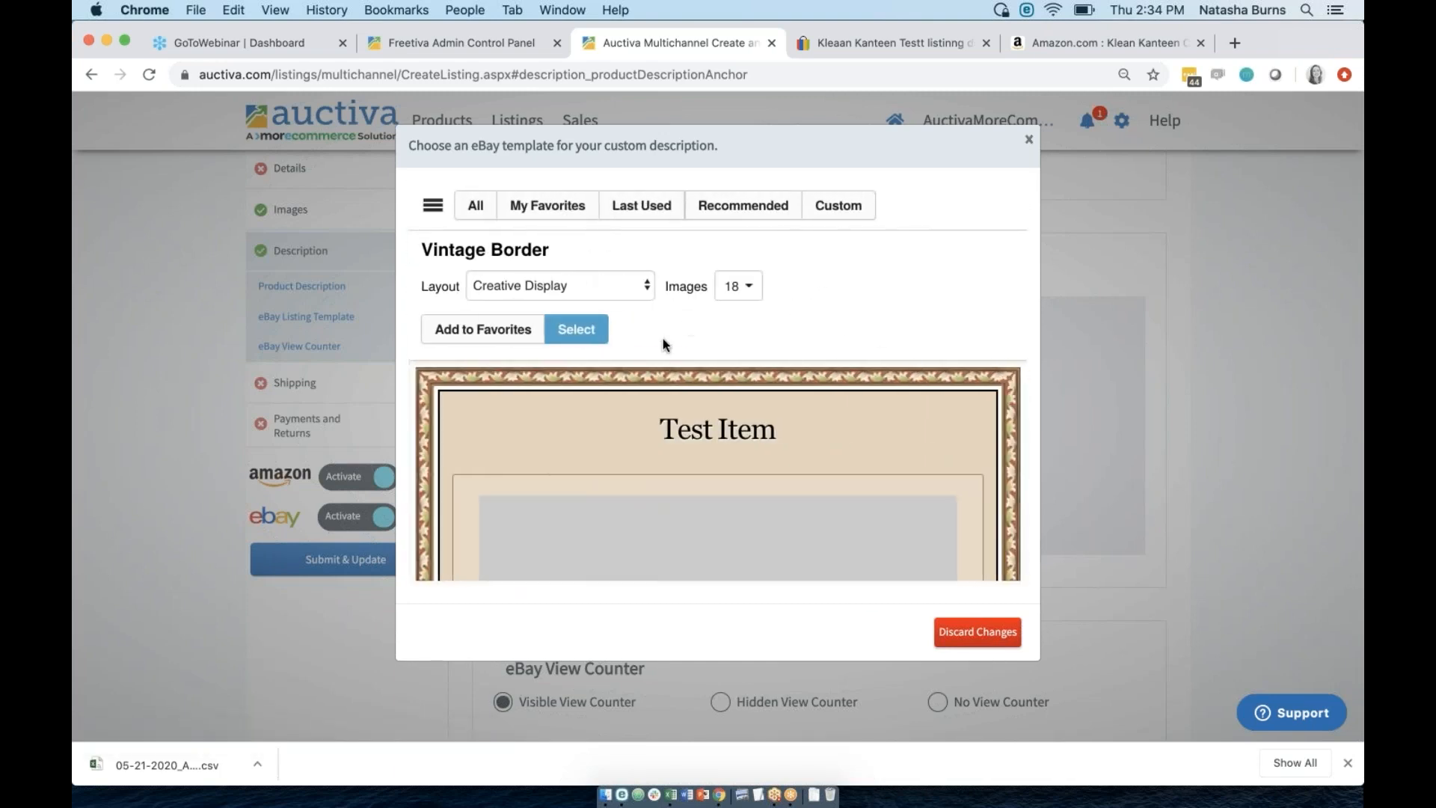
pyautogui.scroll(-6, 752, 517)
pyautogui.scroll(6, 752, 517)
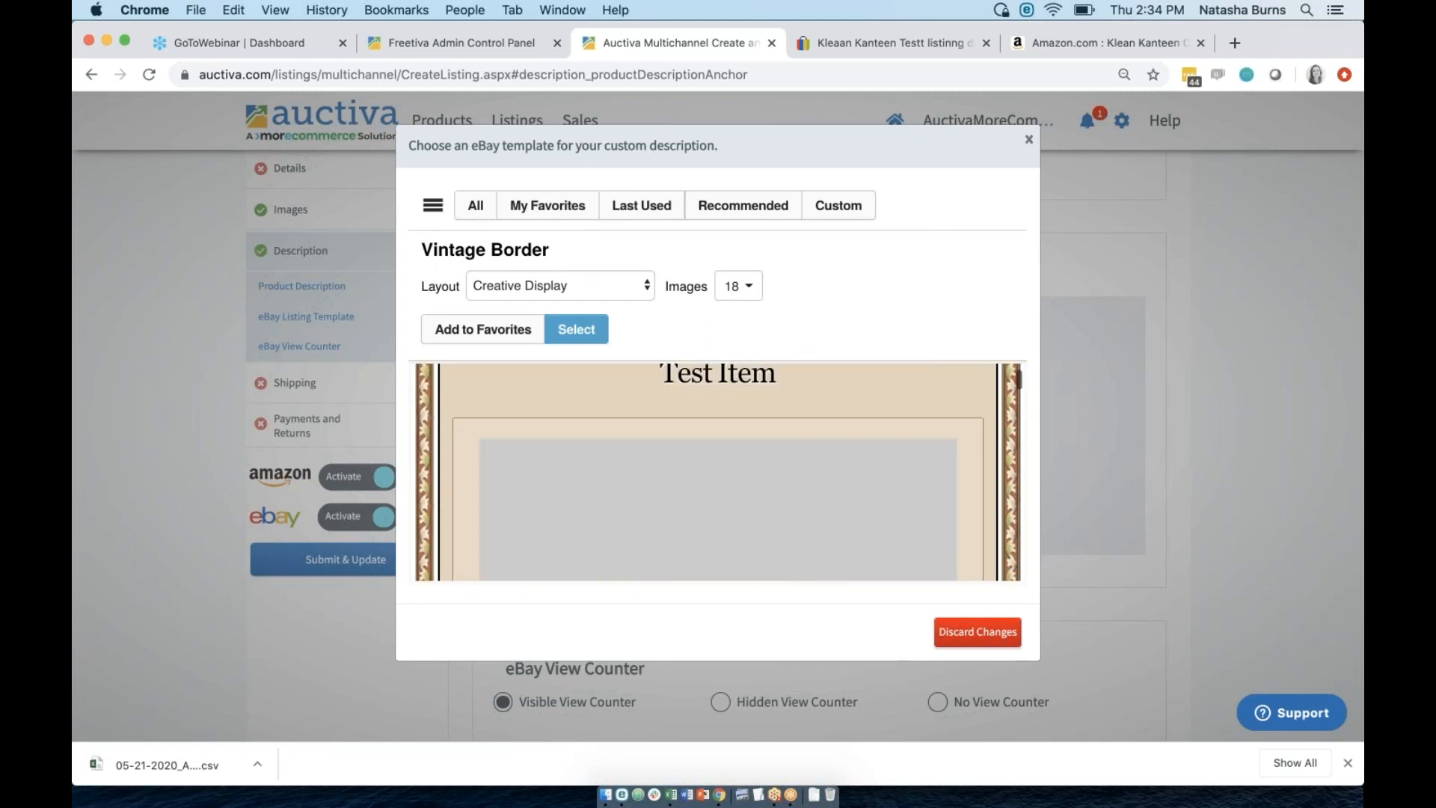
pyautogui.click(483, 329)
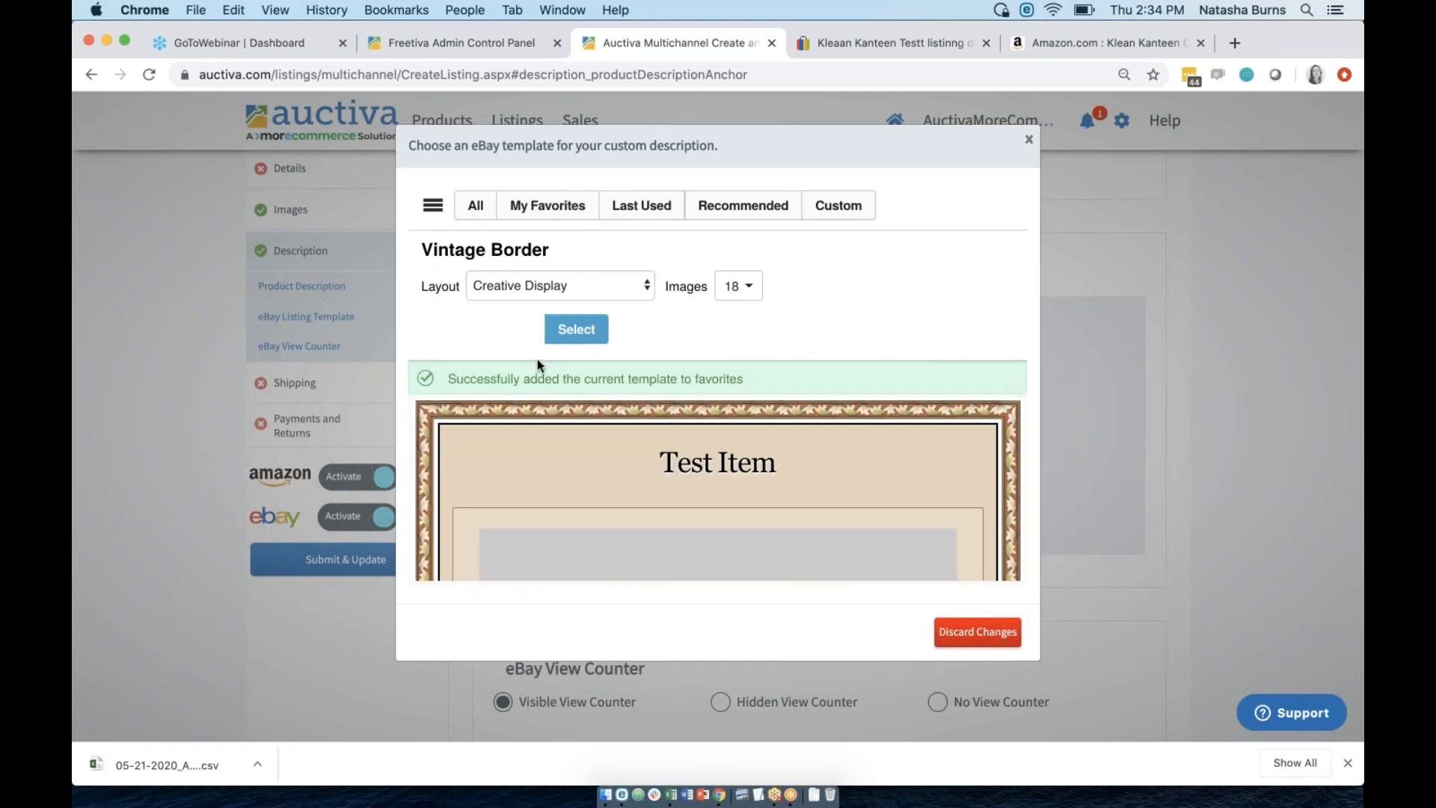
# Show the My Favorites templates and preview the Amazing Sales template.
pyautogui.click(542, 206)
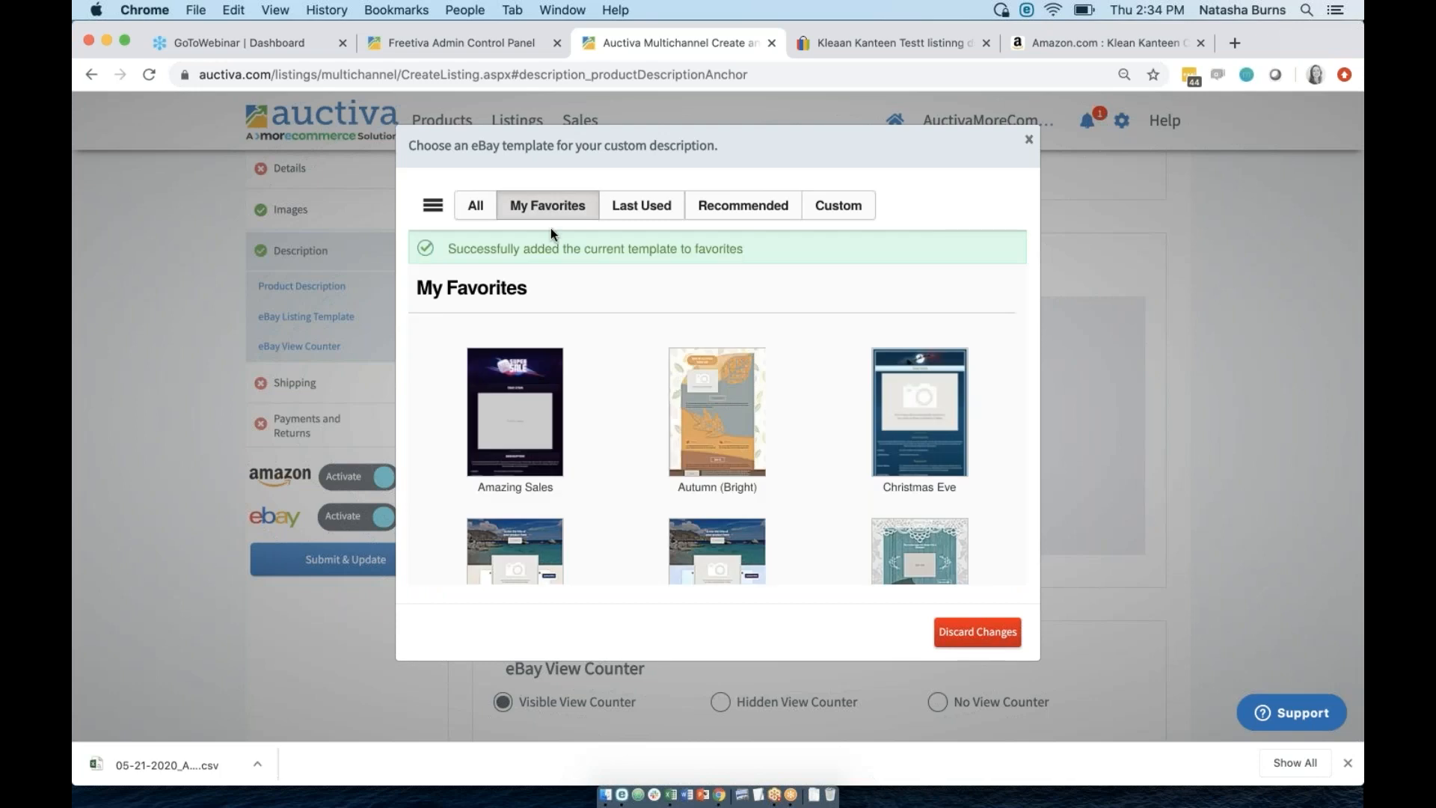
pyautogui.scroll(-10, 919, 411)
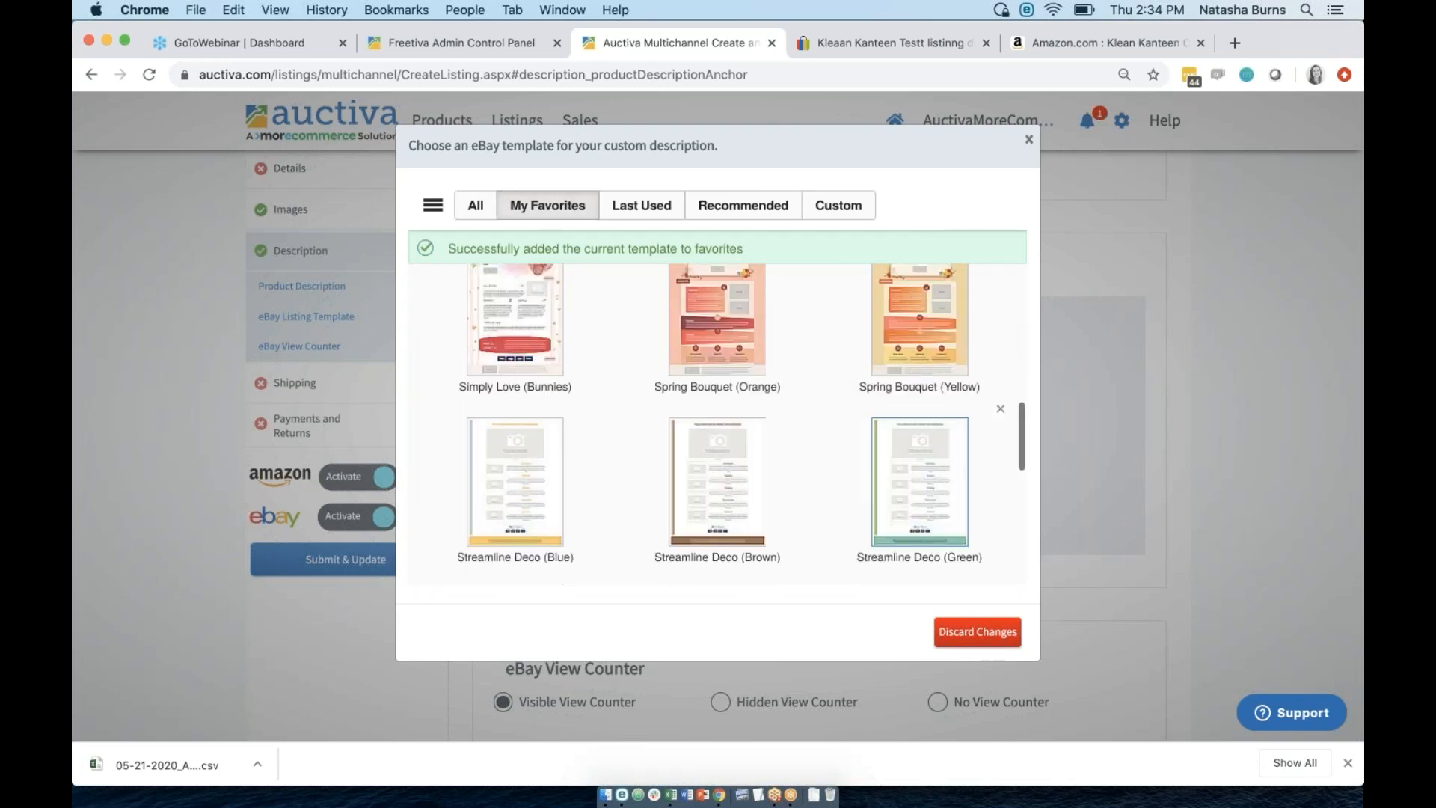
pyautogui.scroll(5, 919, 411)
pyautogui.scroll(5, 919, 411)
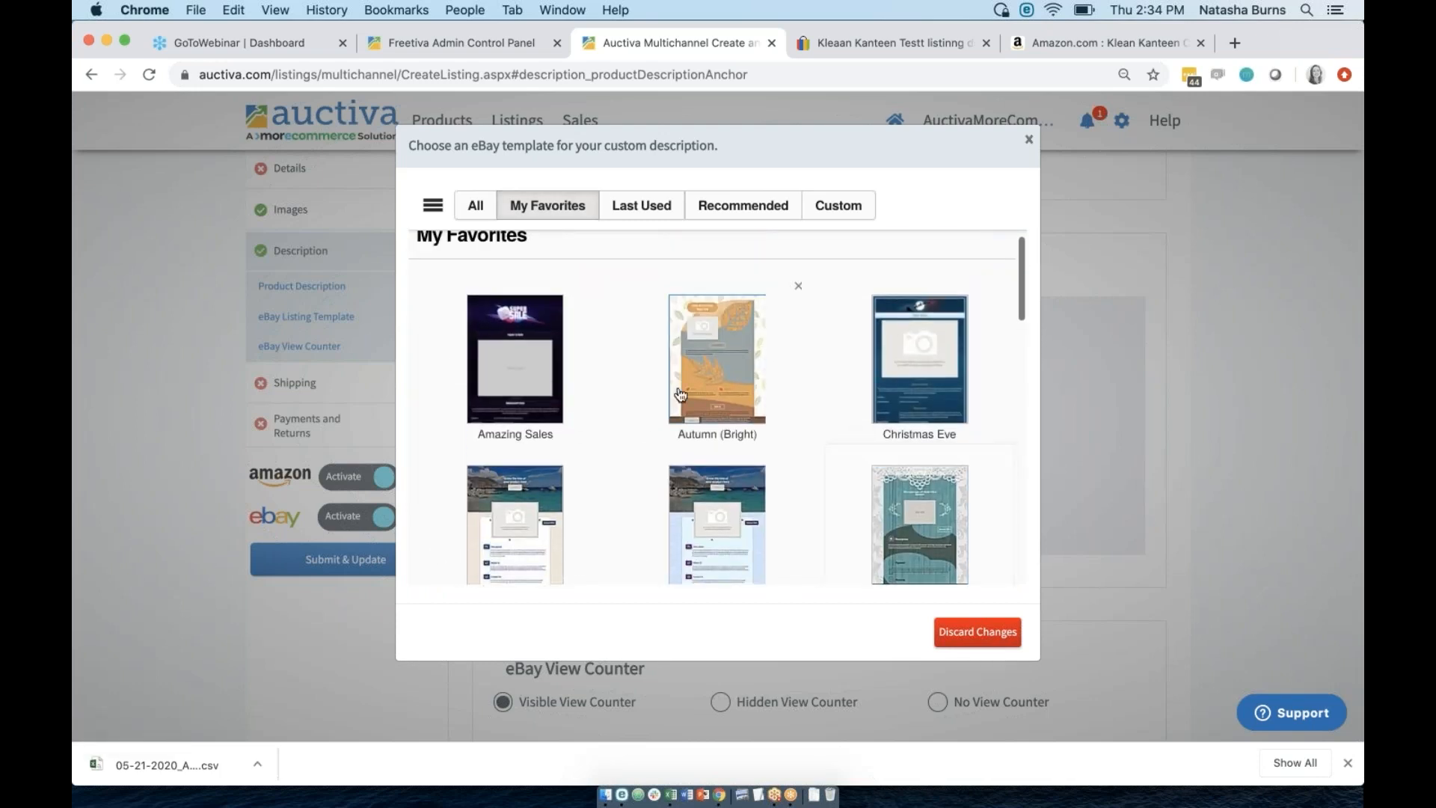
pyautogui.click(528, 353)
pyautogui.scroll(-3, 760, 523)
pyautogui.scroll(-5, 718, 471)
pyautogui.scroll(-3, 717, 471)
pyautogui.scroll(5, 718, 471)
pyautogui.scroll(-3, 718, 471)
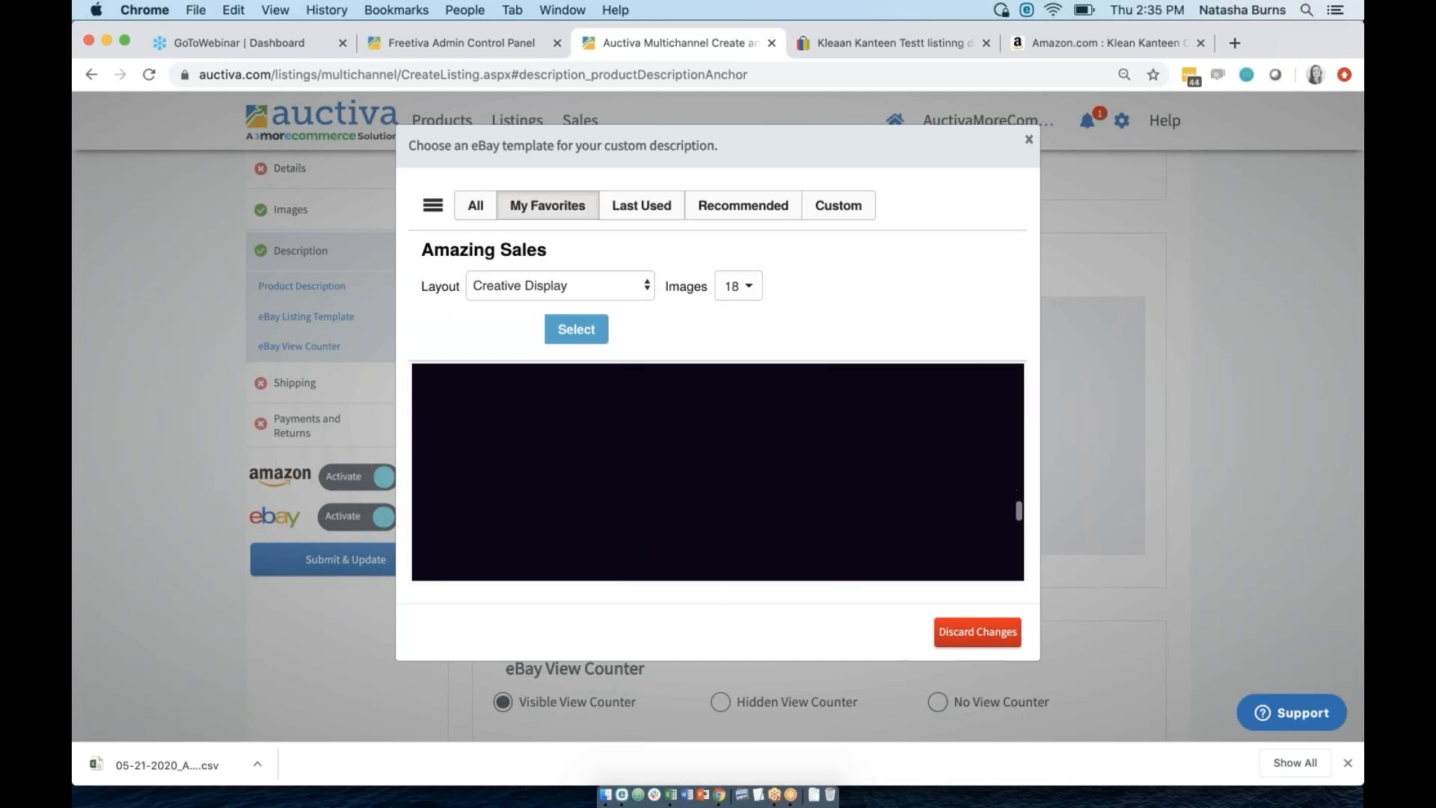
# Preview Streamline Deco (Blue) from favorites and select it for the listing.
pyautogui.click(573, 213)
pyautogui.scroll(-15, 818, 539)
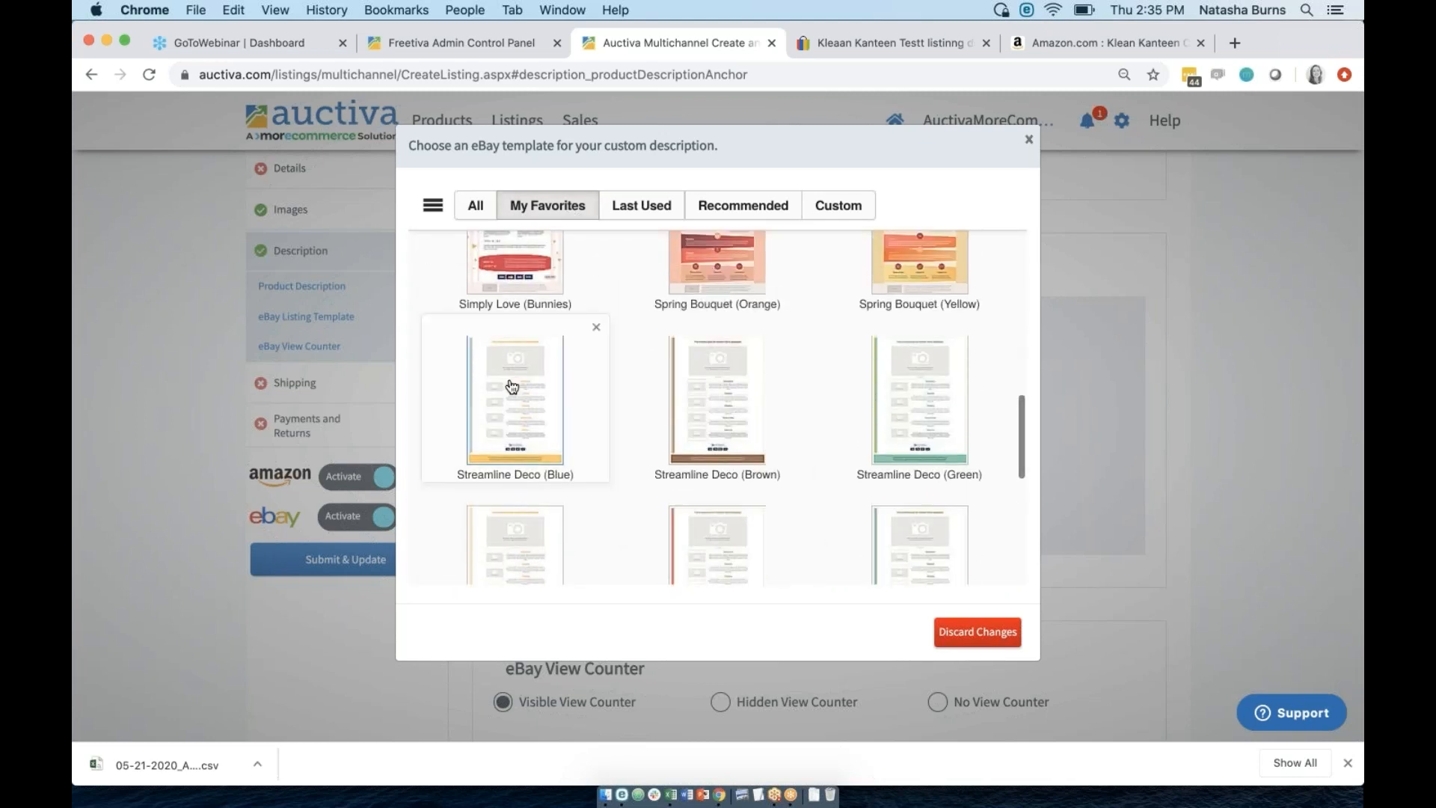
pyautogui.click(513, 387)
pyautogui.scroll(-10, 718, 471)
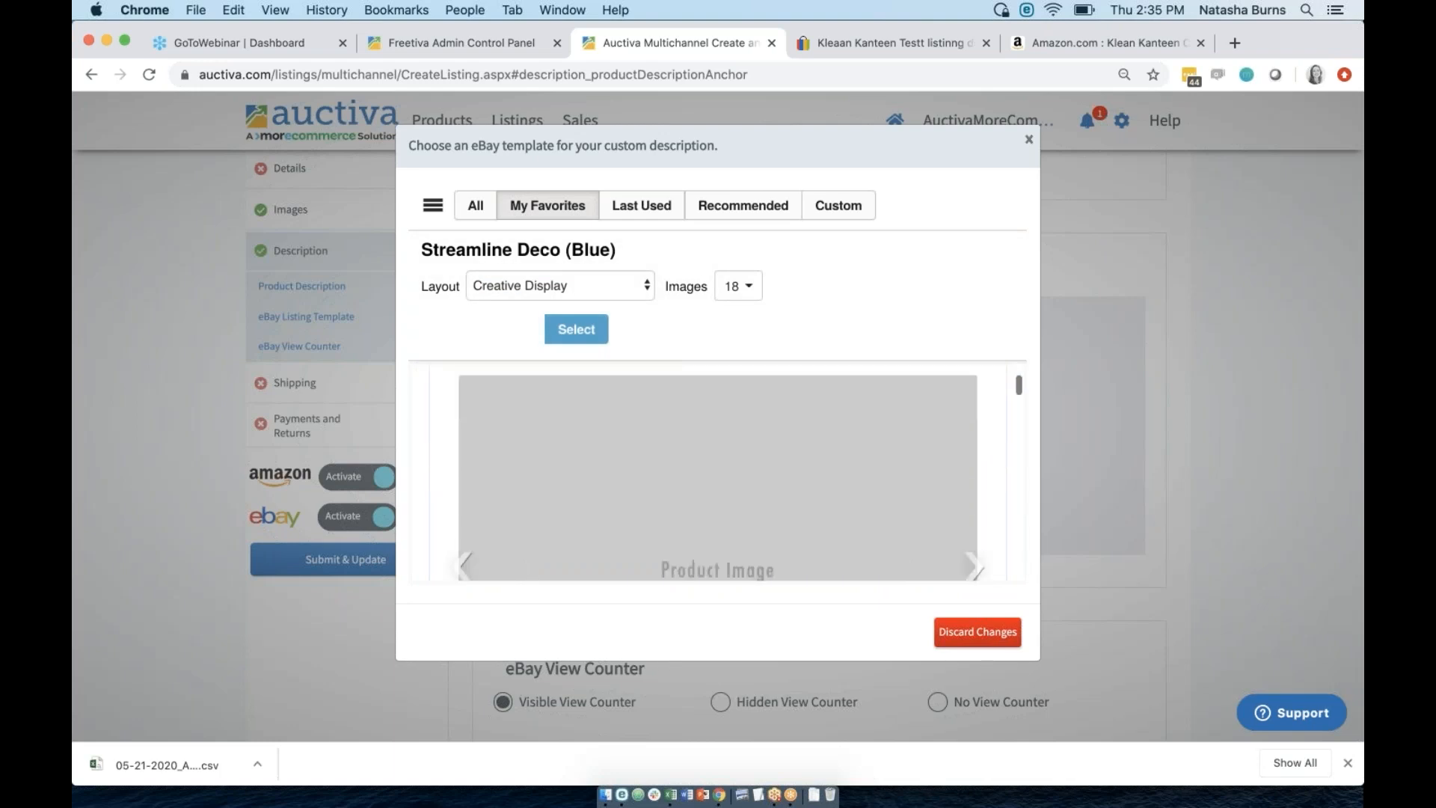
pyautogui.scroll(-8, 718, 471)
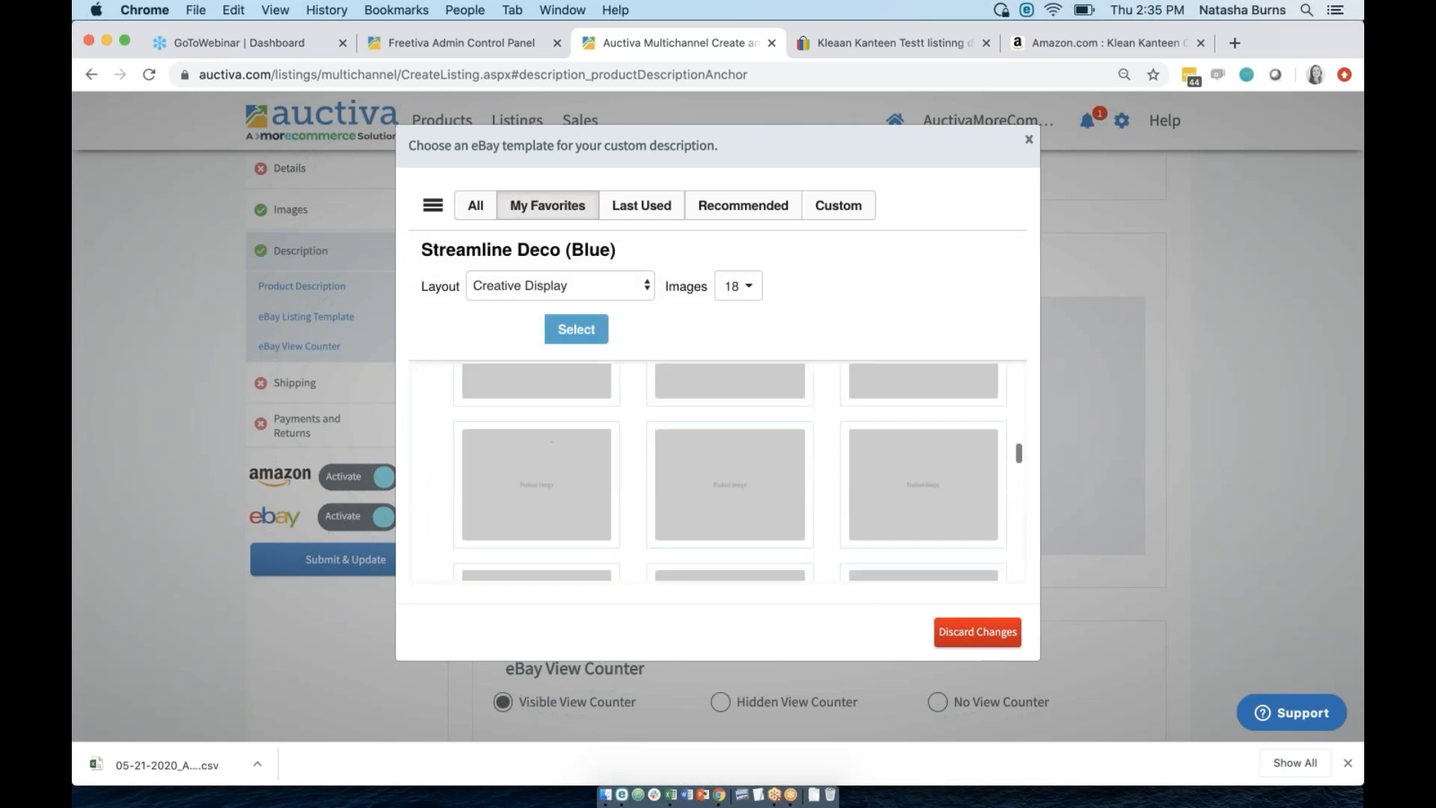
pyautogui.scroll(15, 605, 524)
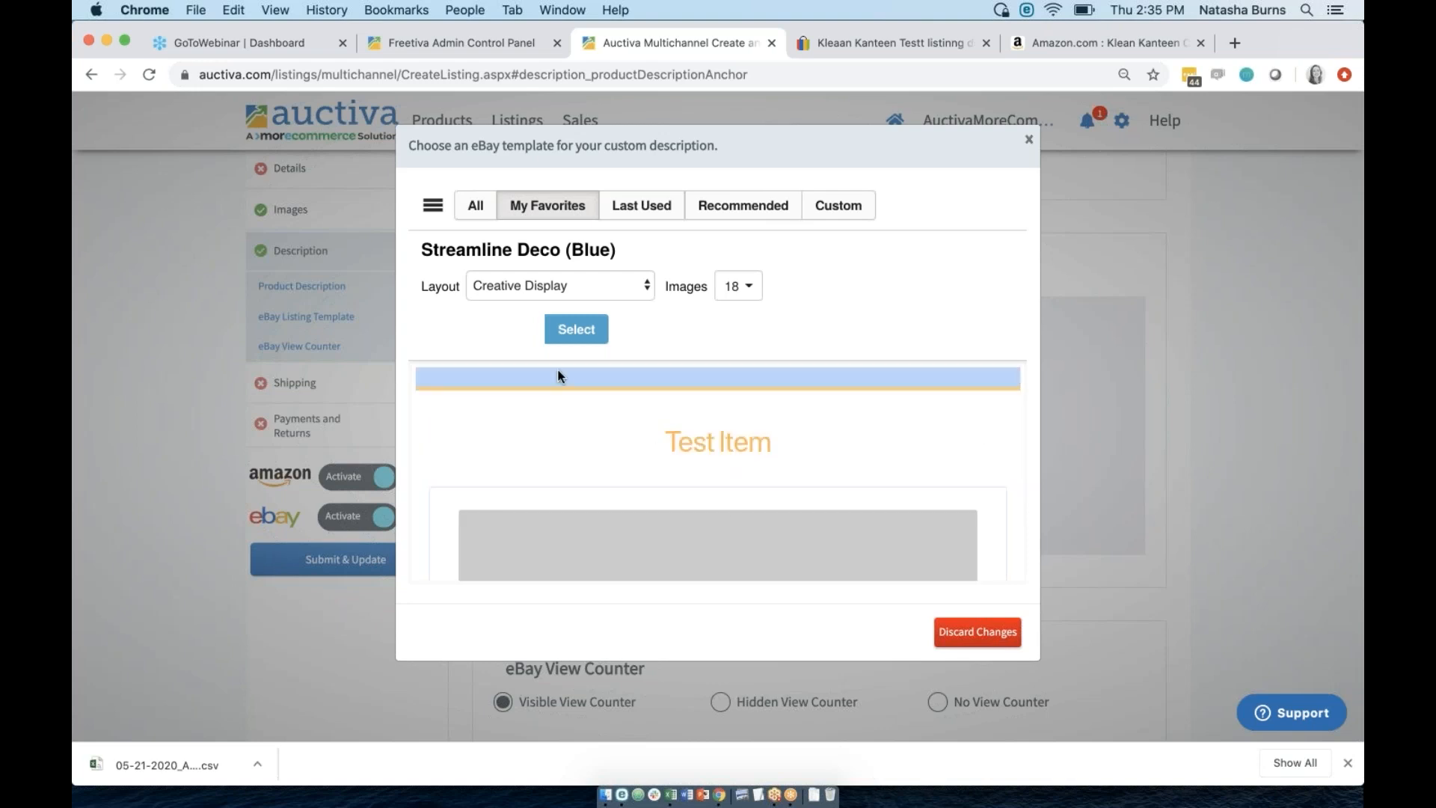
pyautogui.click(563, 333)
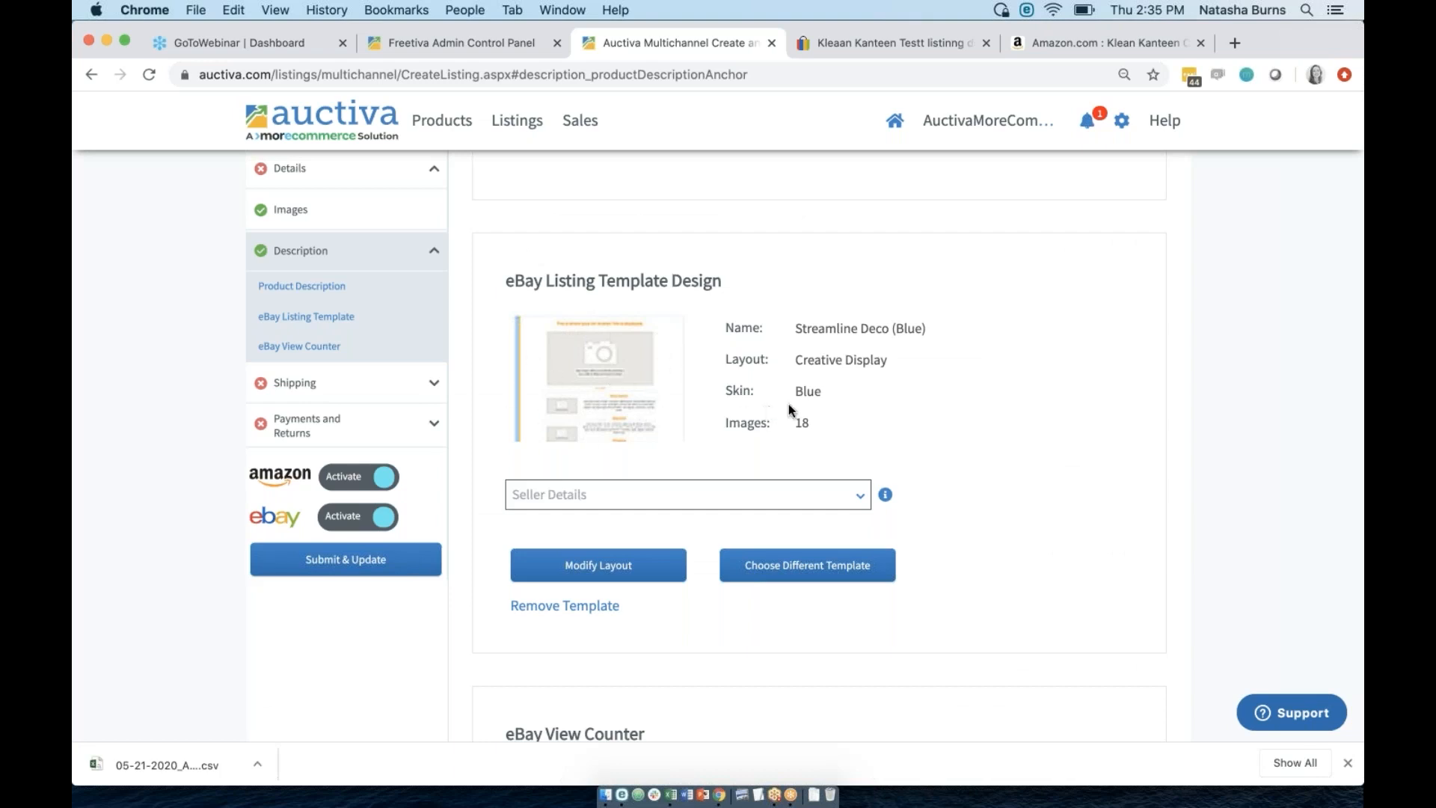
# Set the eBay shipping policy to Flat:Standard Shipp($5.00).
pyautogui.scroll(-1, 504, 531)
pyautogui.scroll(3, 295, 382)
pyautogui.click(294, 383)
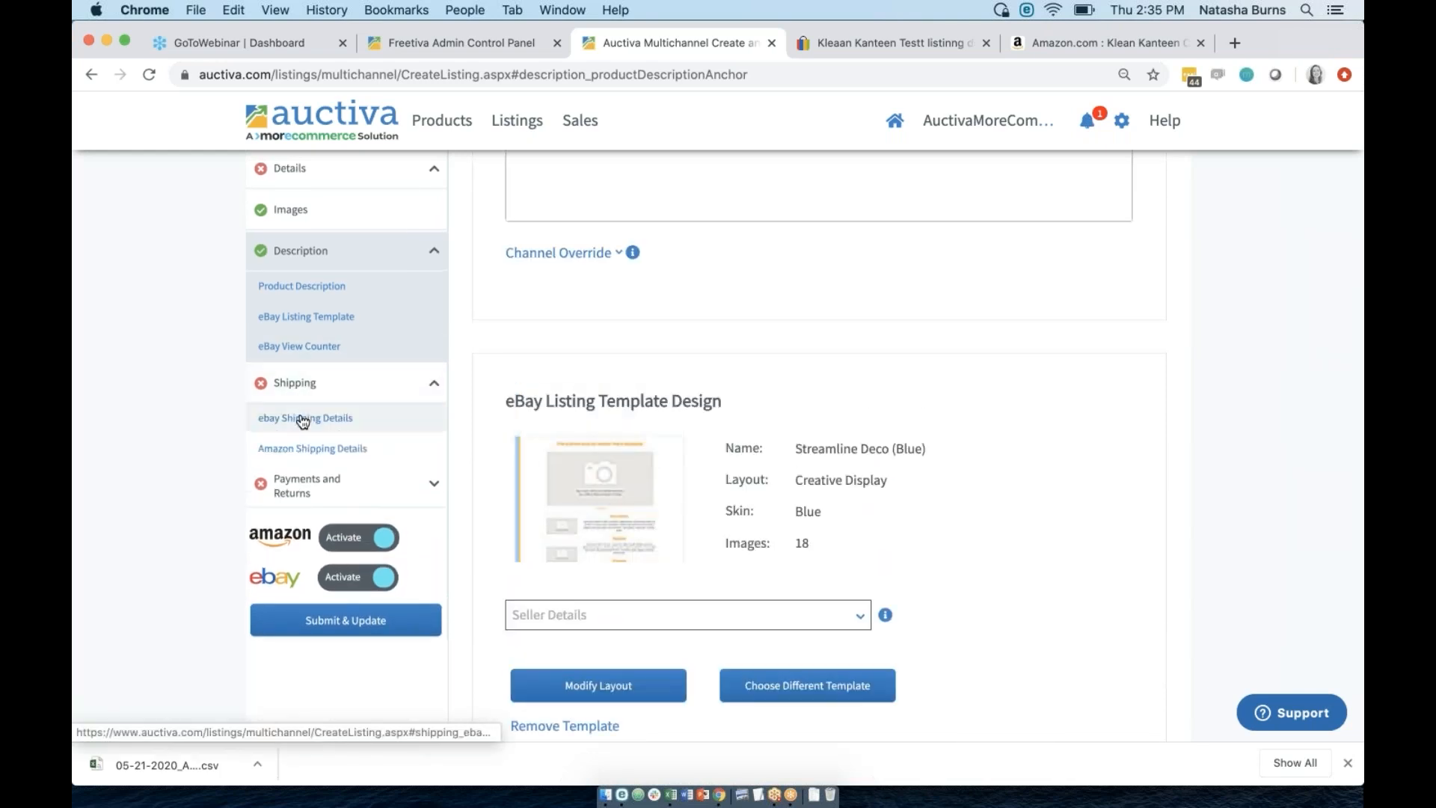
pyautogui.click(303, 419)
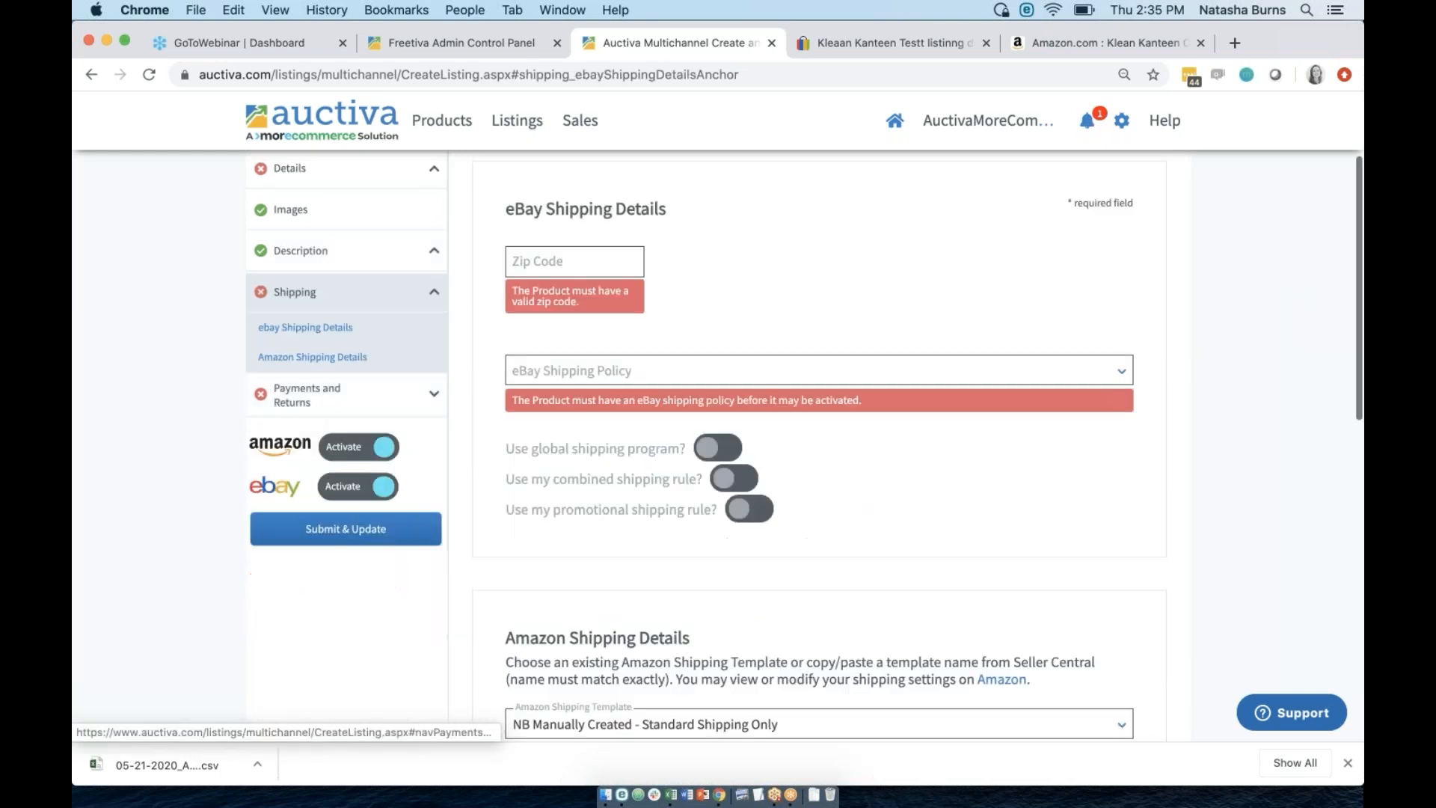
pyautogui.click(592, 368)
pyautogui.click(610, 426)
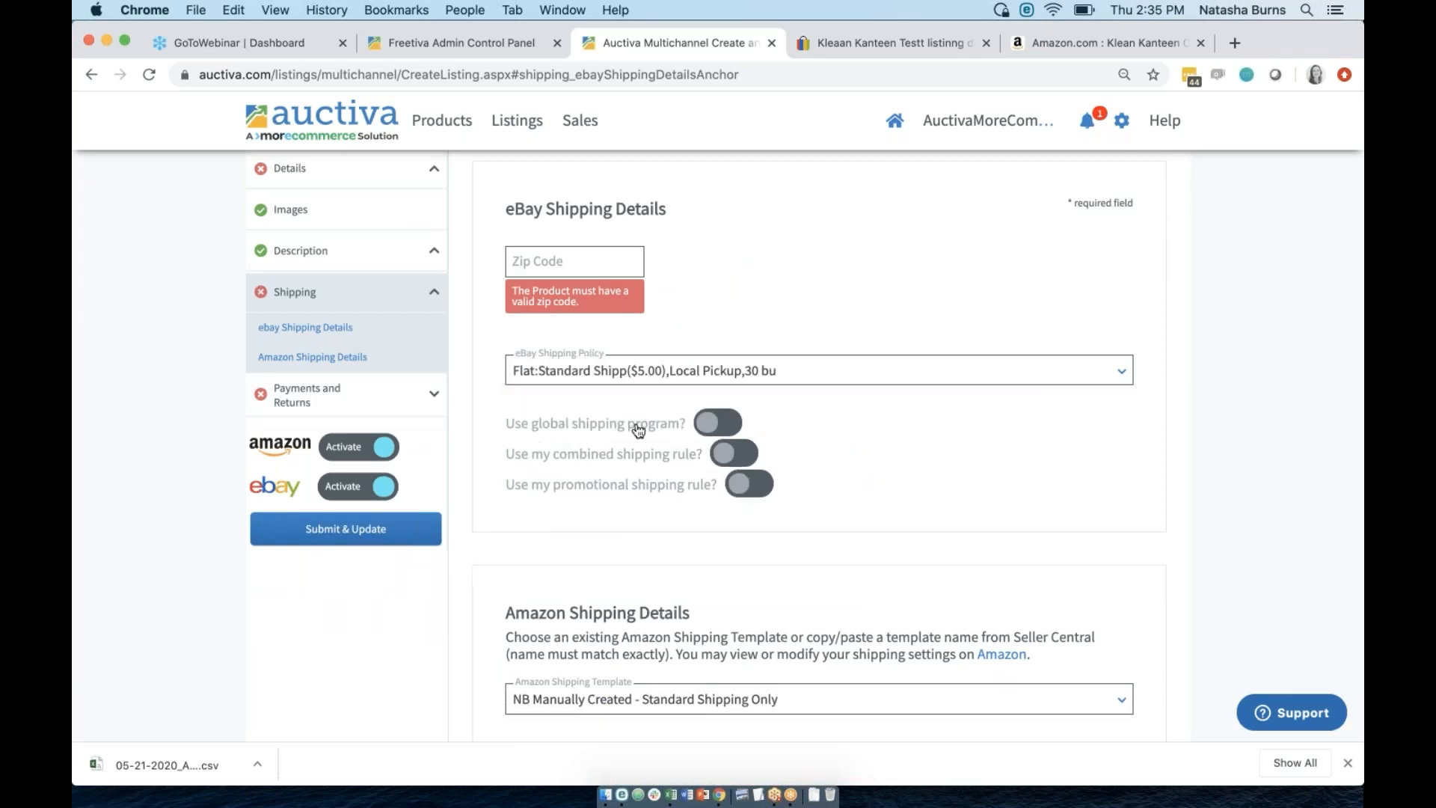
# Review the Amazon shipping templates, leaving NB Manually Created - Standard Shipping Only unchanged.
pyautogui.scroll(-3, 636, 490)
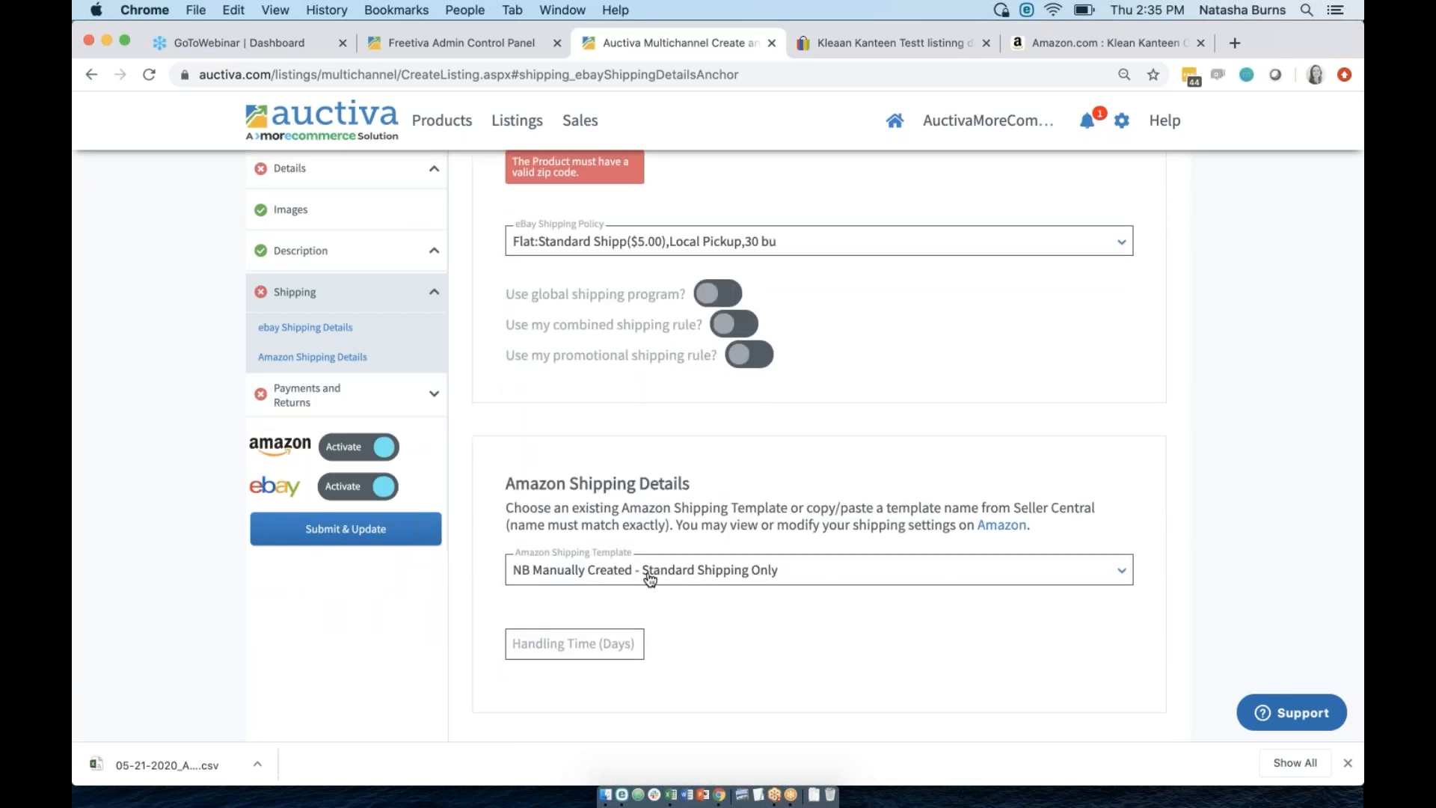
pyautogui.click(649, 573)
pyautogui.click(588, 516)
pyautogui.click(633, 582)
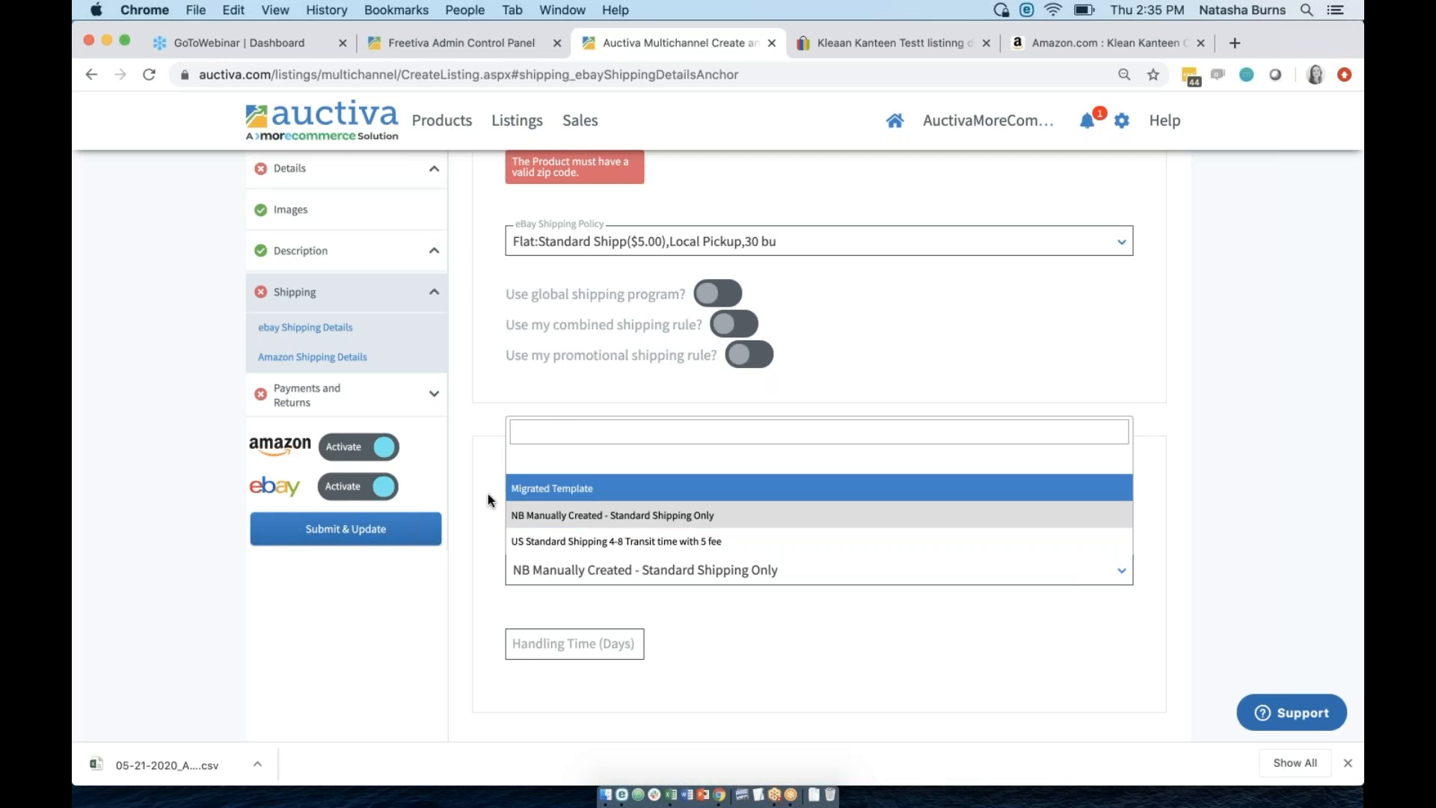
pyautogui.click(498, 545)
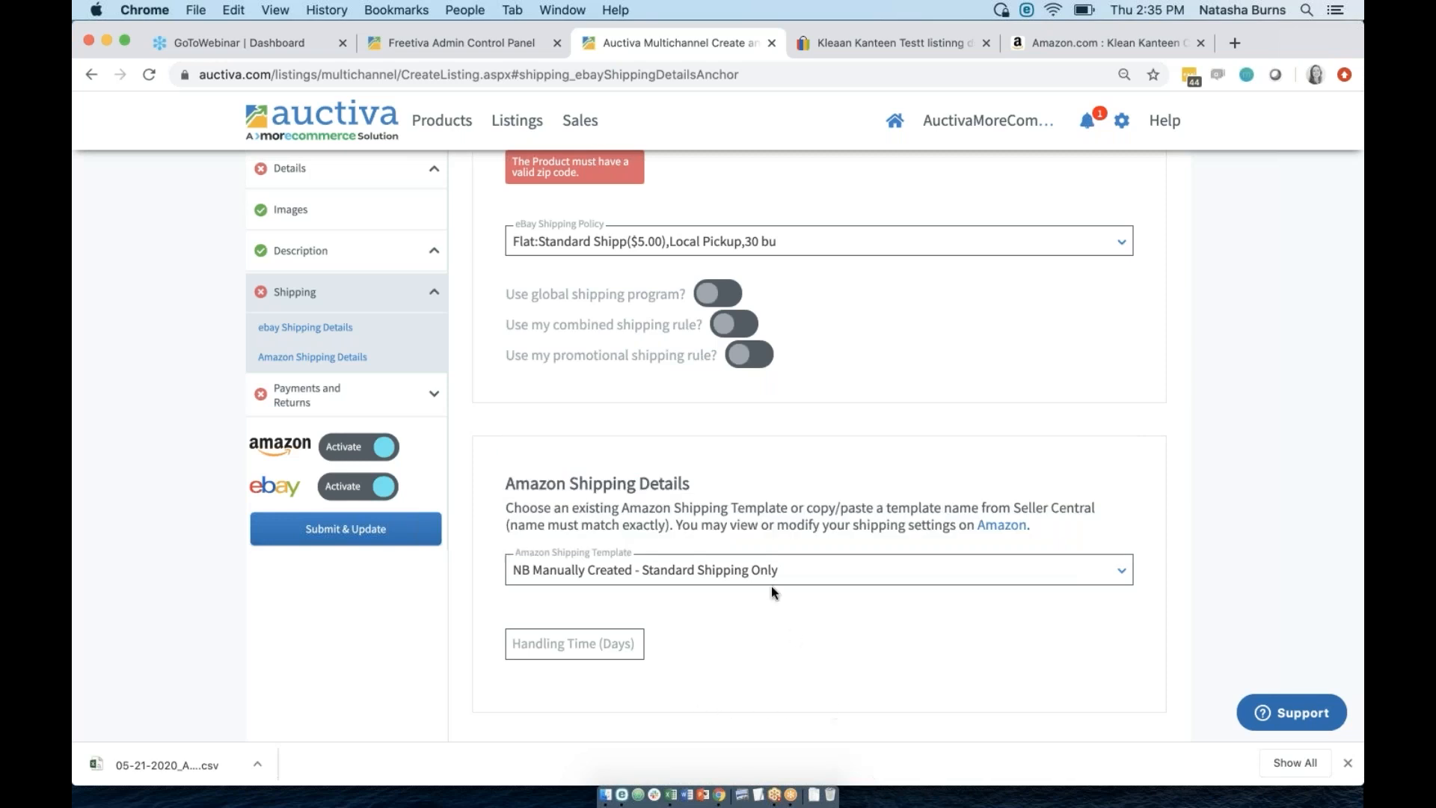
pyautogui.click(307, 394)
# Review the eBay payment and return policy options, leaving both unset.
pyautogui.click(307, 431)
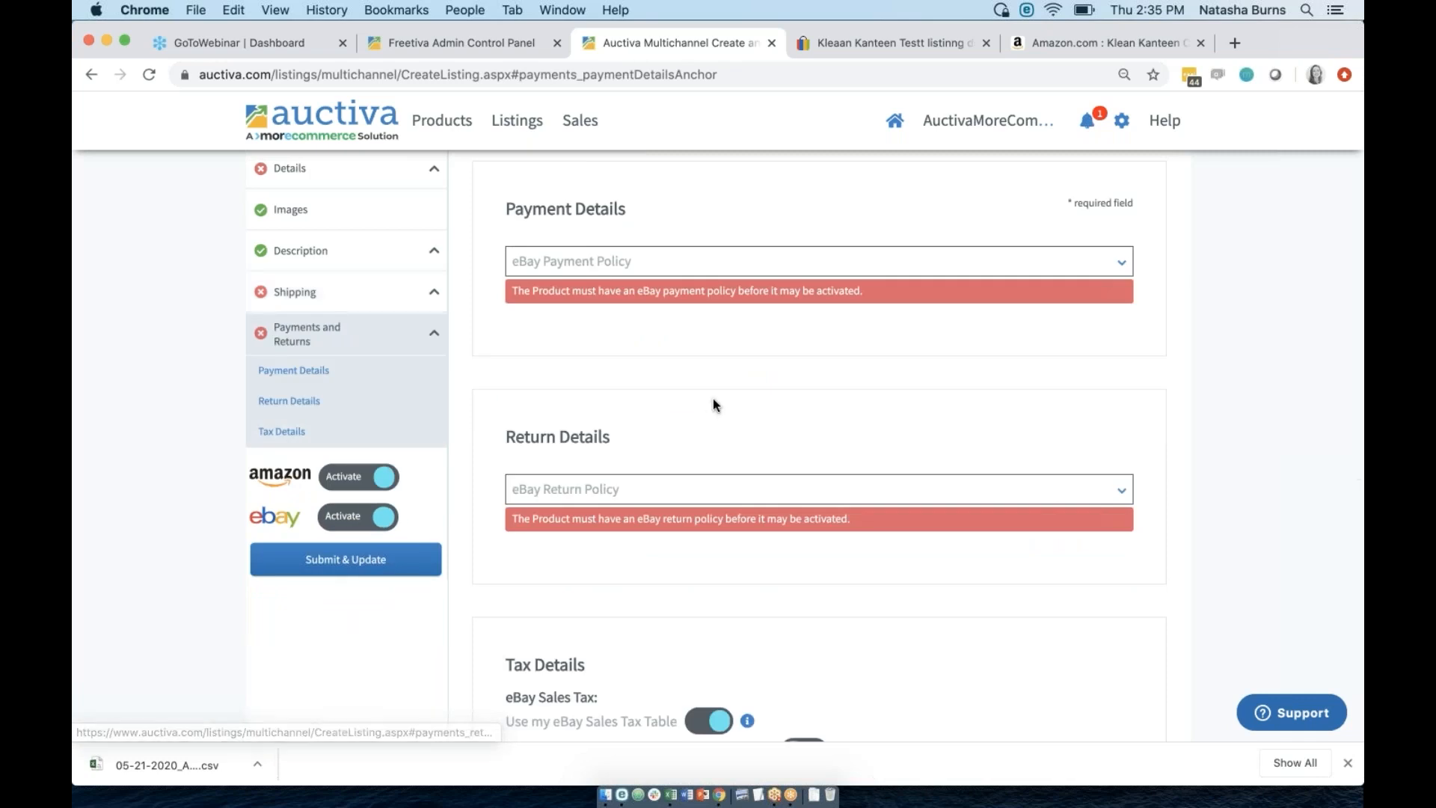
pyautogui.scroll(-2, 712, 392)
pyautogui.scroll(4, 712, 378)
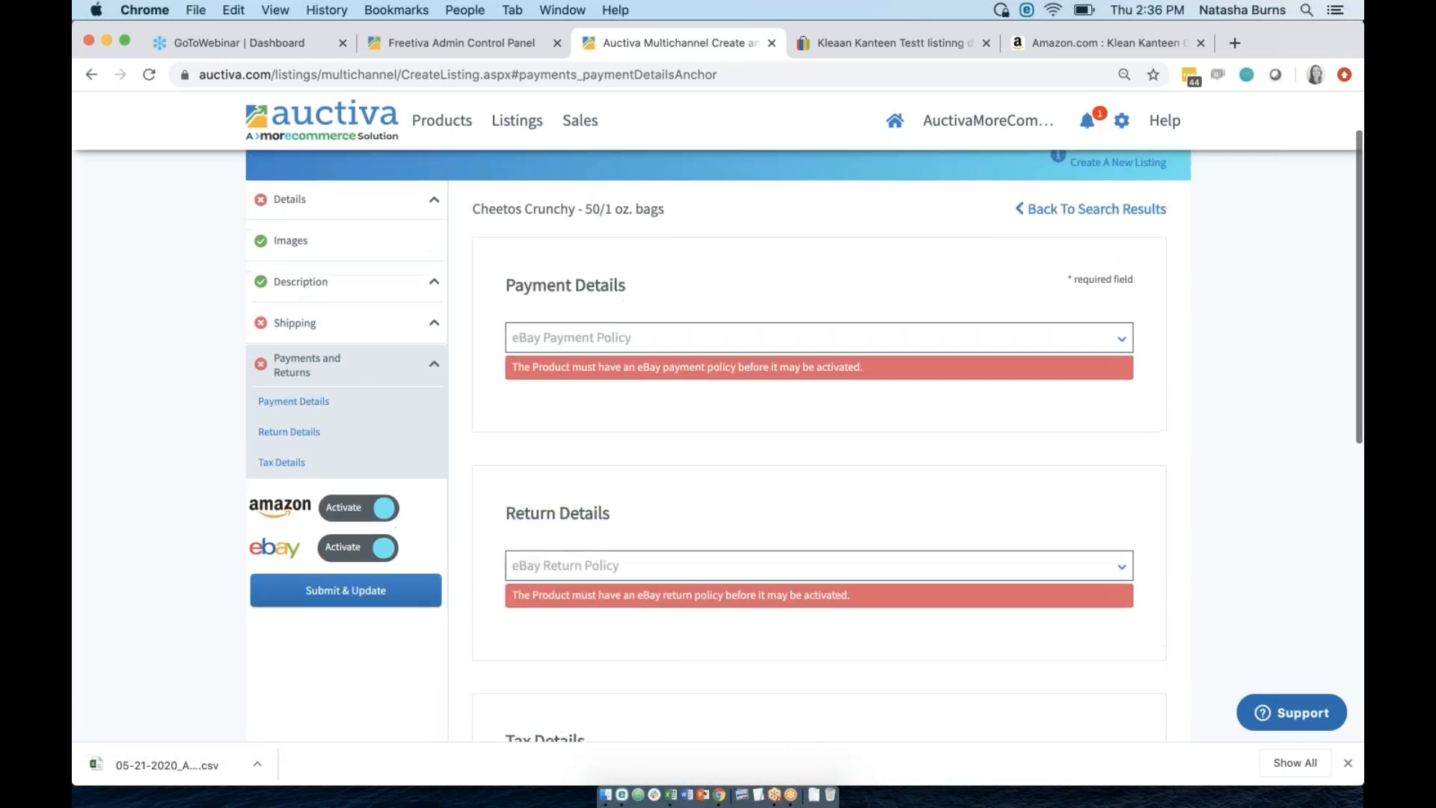
pyautogui.click(630, 340)
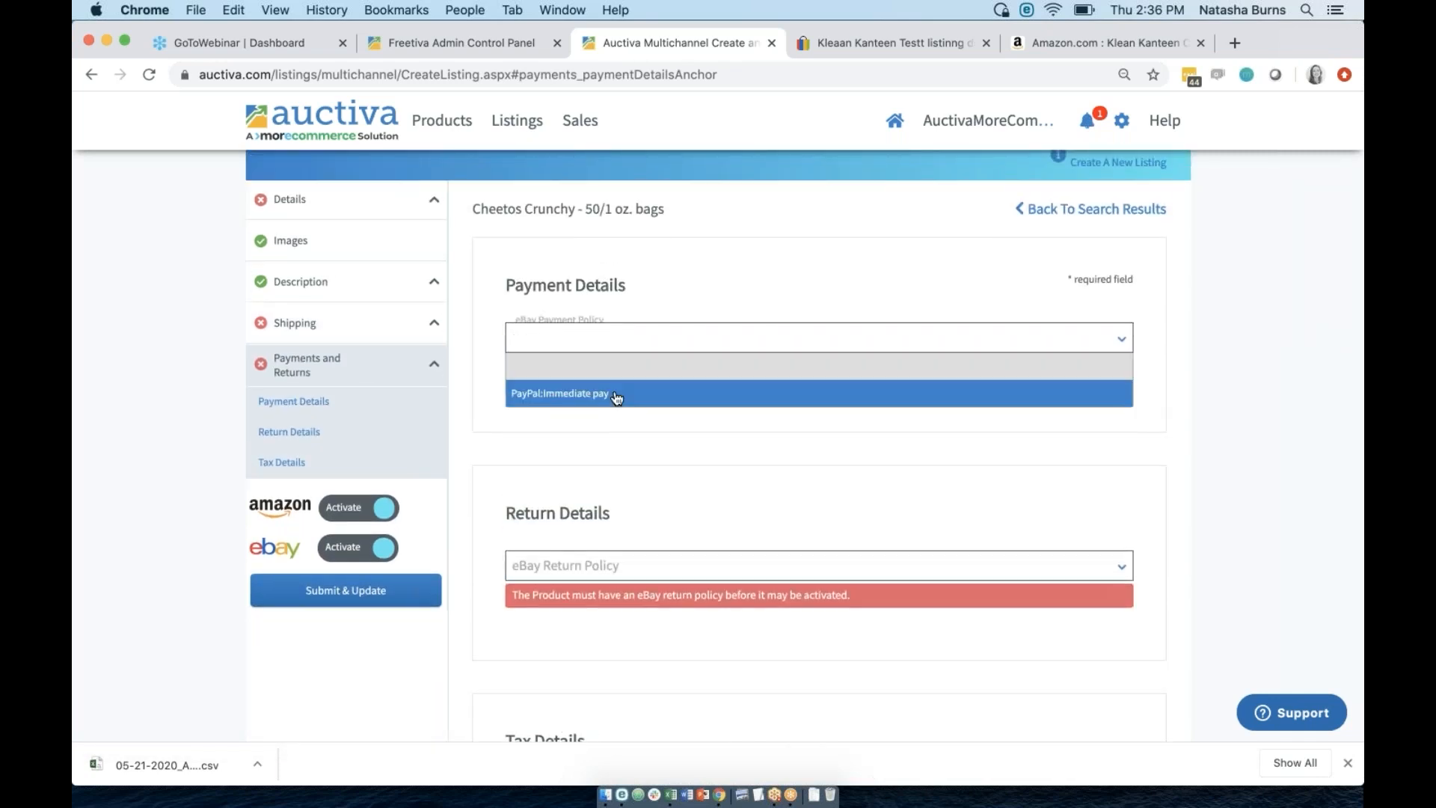
pyautogui.click(617, 450)
pyautogui.scroll(-2, 617, 452)
pyautogui.scroll(-1, 617, 450)
pyautogui.click(617, 450)
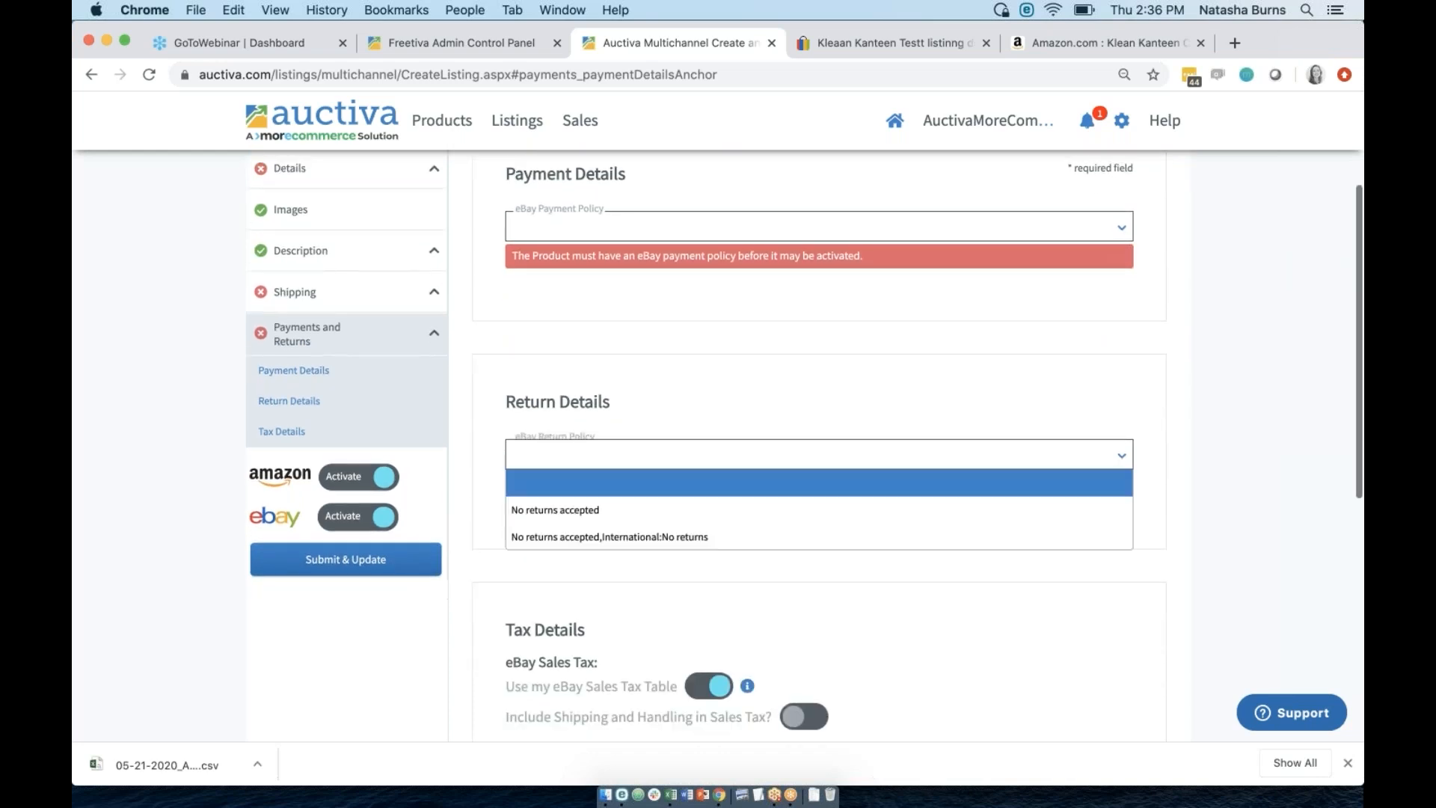
pyautogui.click(679, 404)
# Keep the eBay Sales Tax Table on and move on to My Product Catalog.
pyautogui.scroll(-5, 690, 446)
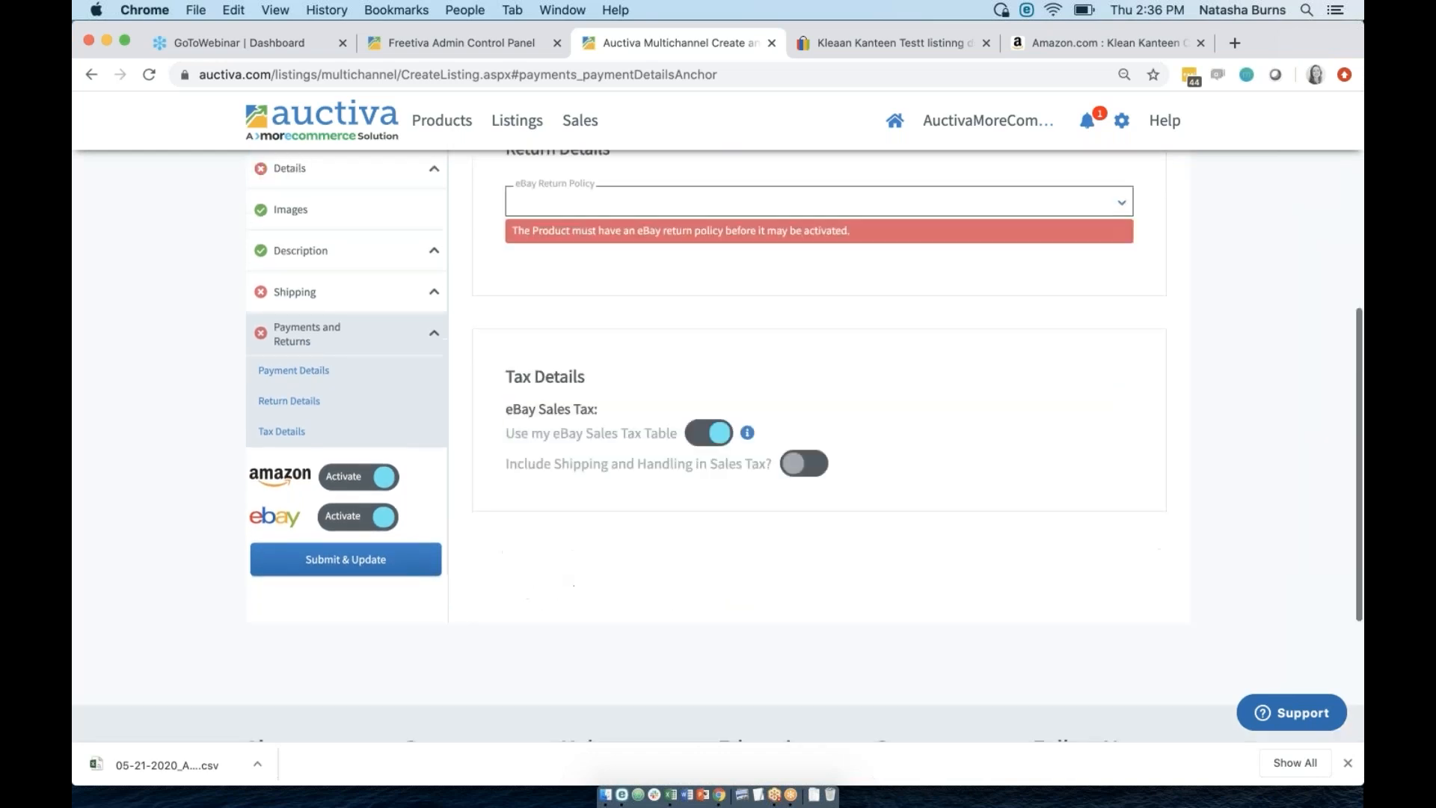
pyautogui.click(717, 421)
pyautogui.click(717, 421)
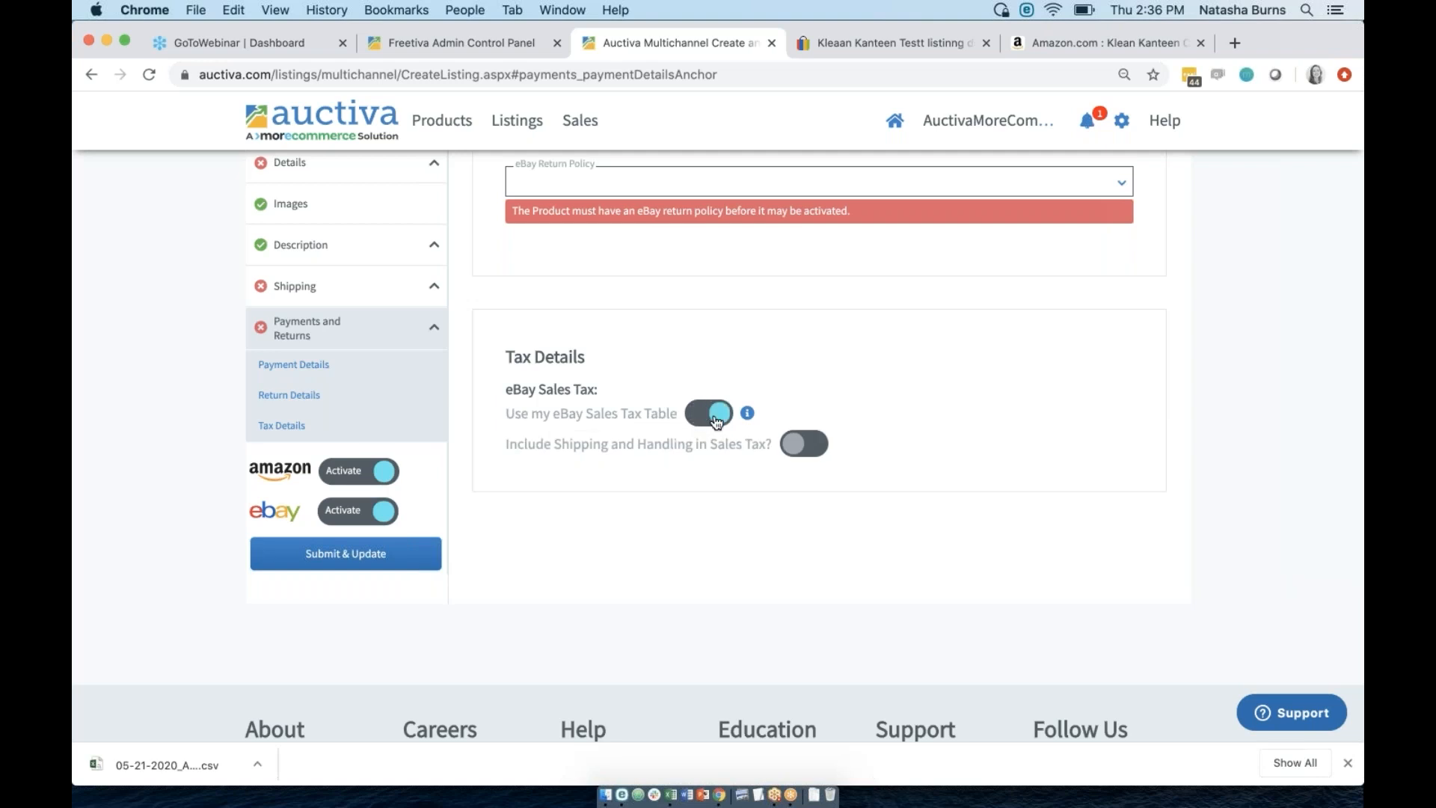
pyautogui.click(716, 421)
pyautogui.click(716, 421)
pyautogui.click(440, 126)
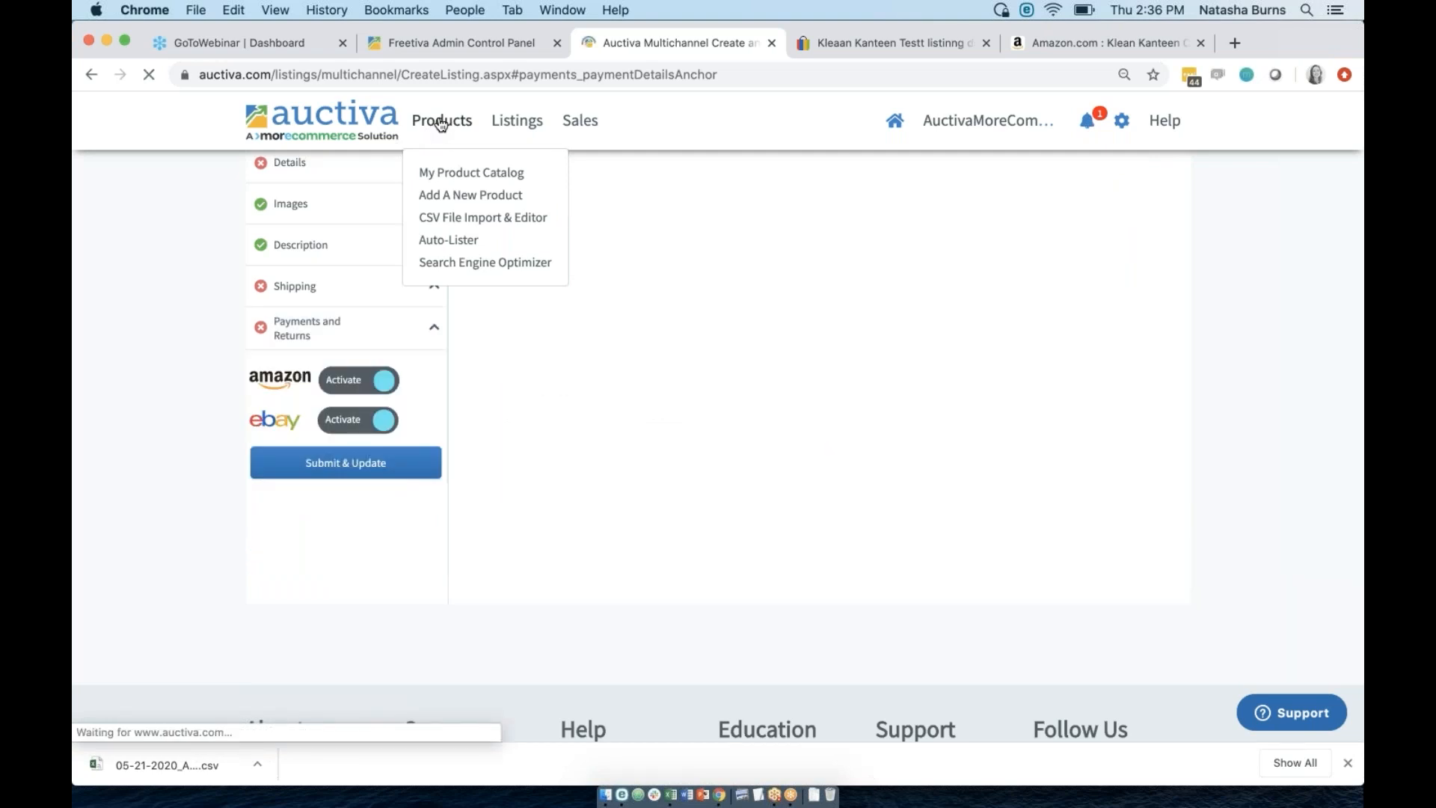
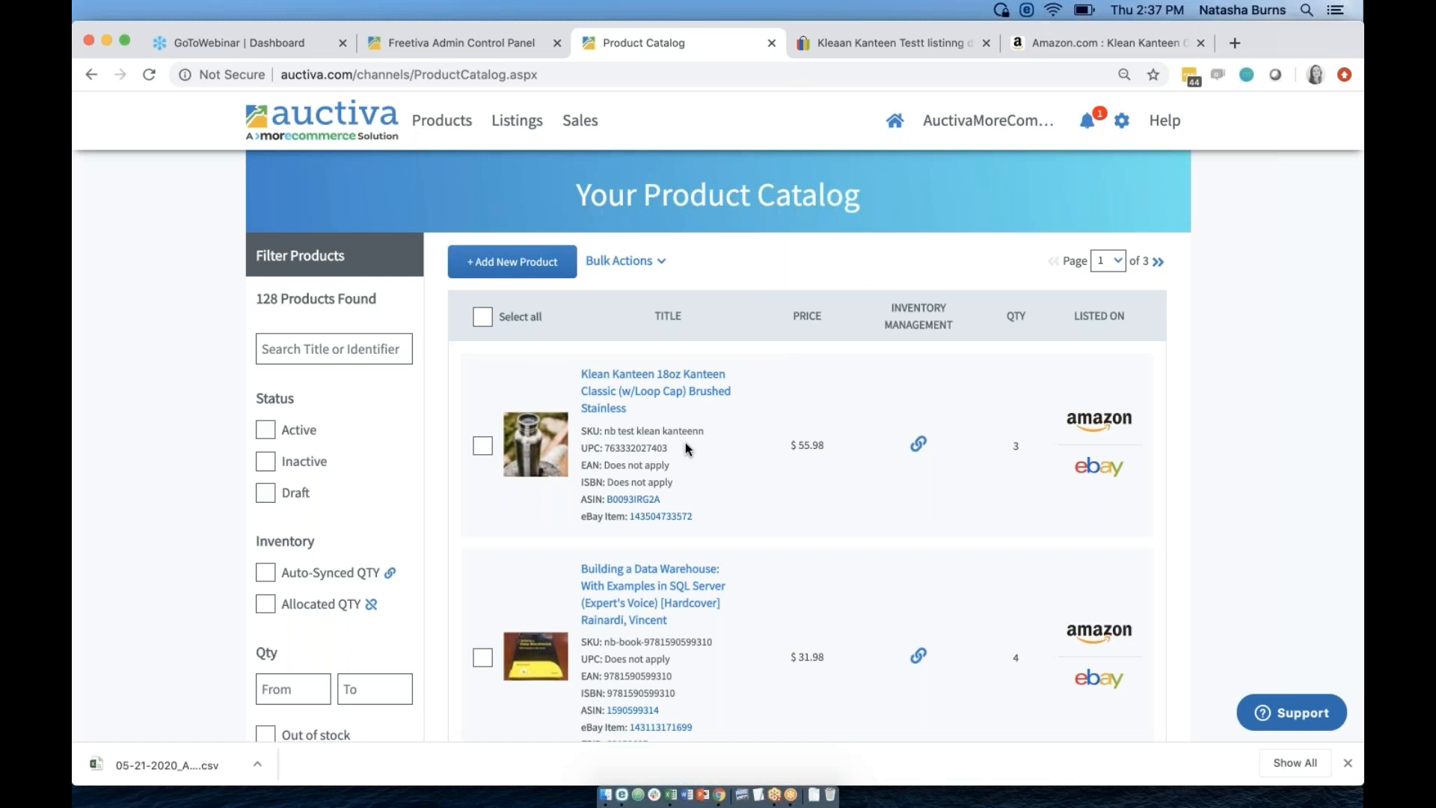
# Start a manually entered new product and switch its eBay channel to Activate alongside Amazon.
pyautogui.click(499, 273)
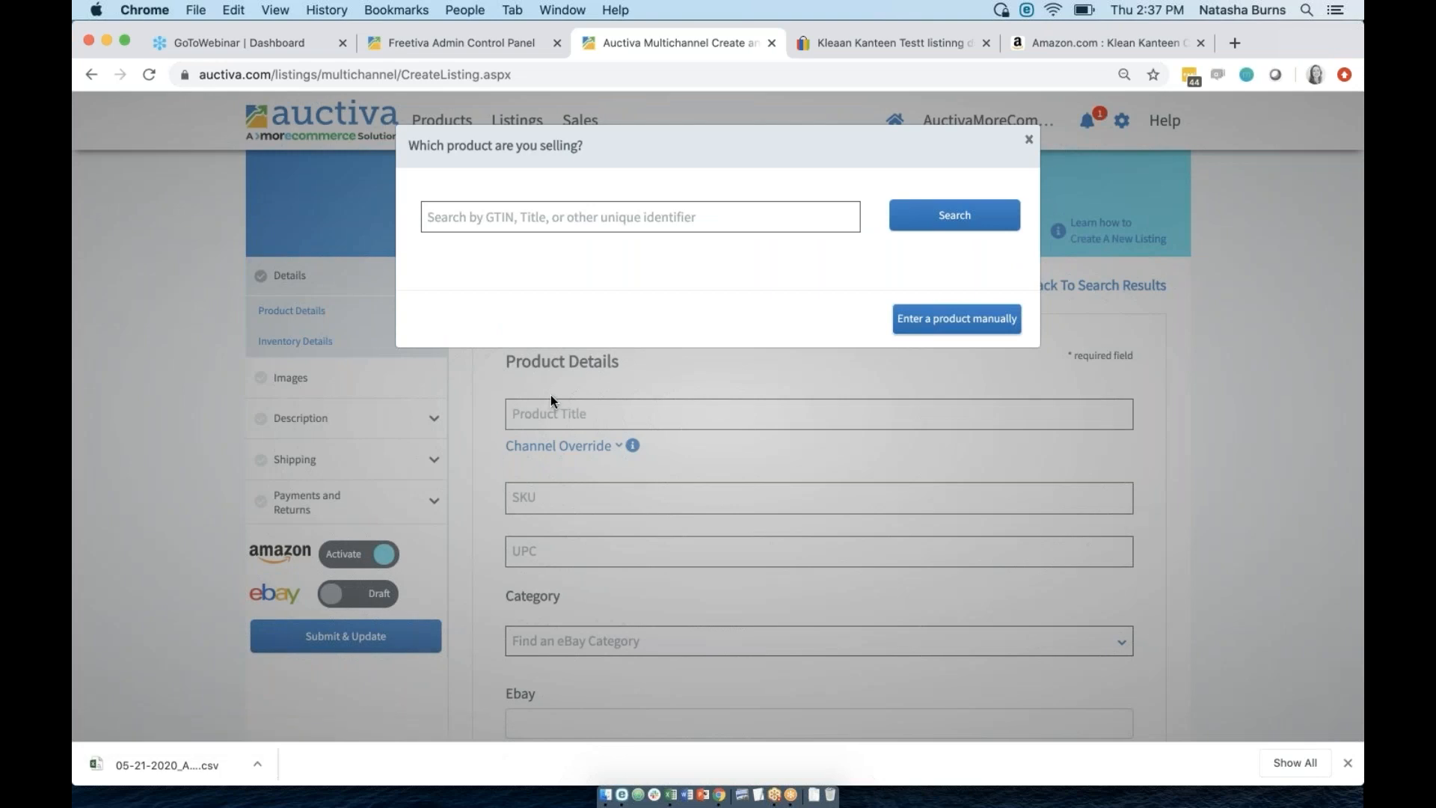
pyautogui.click(640, 363)
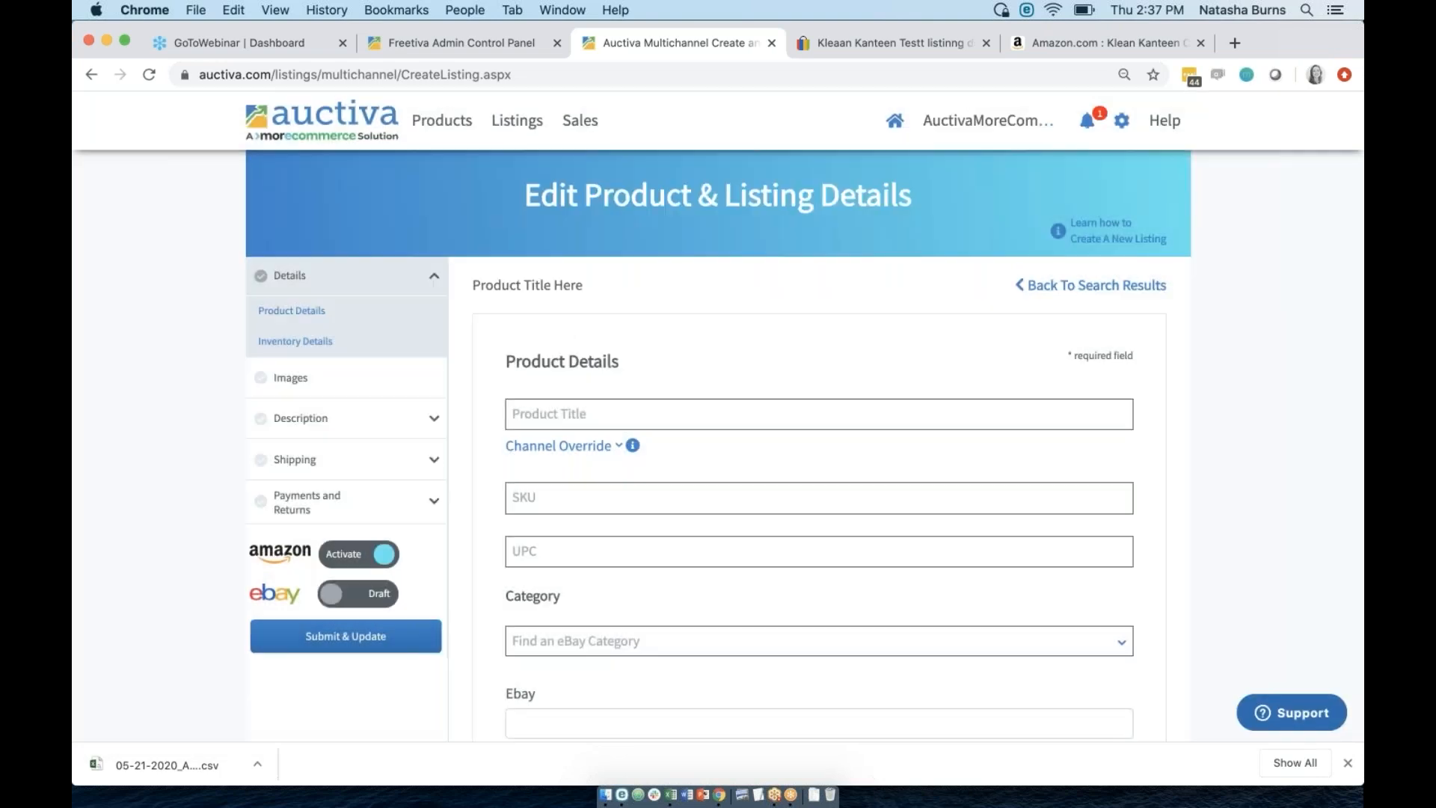
pyautogui.click(359, 593)
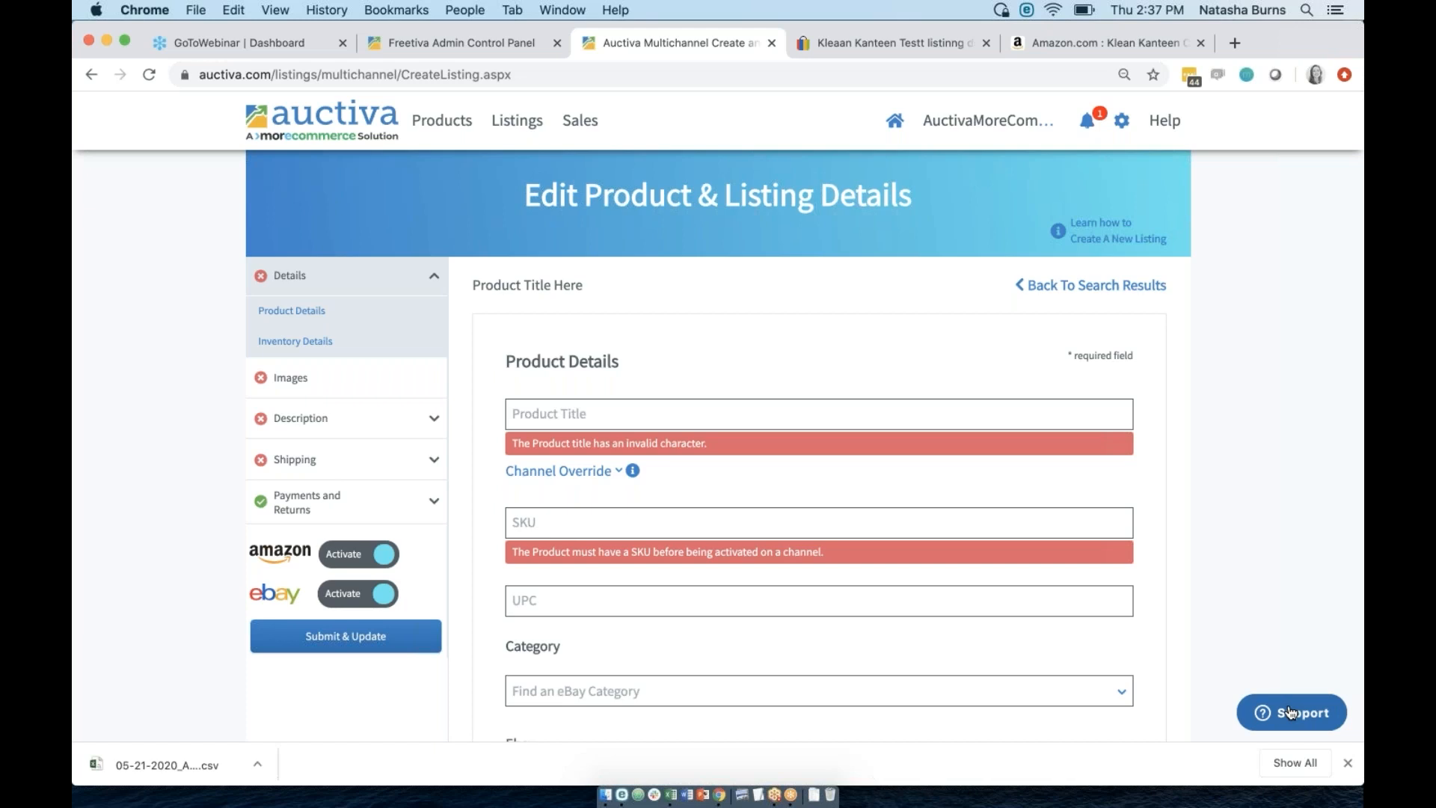
pyautogui.moveTo(447, 130)
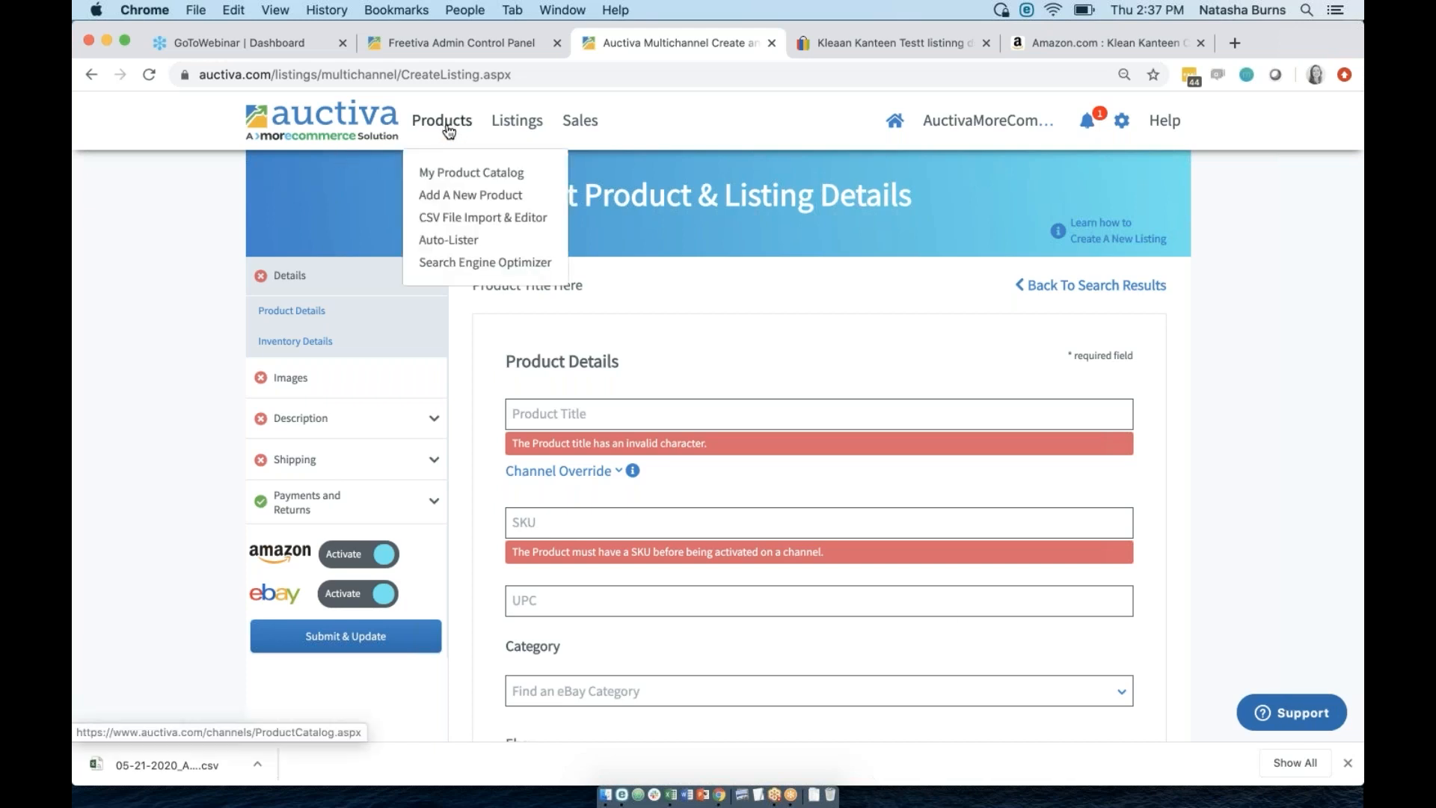
# Open the Auto Lister and review its eBay-to-Amazon matches, highlighting the Liberty Garden UPC.
pyautogui.click(449, 244)
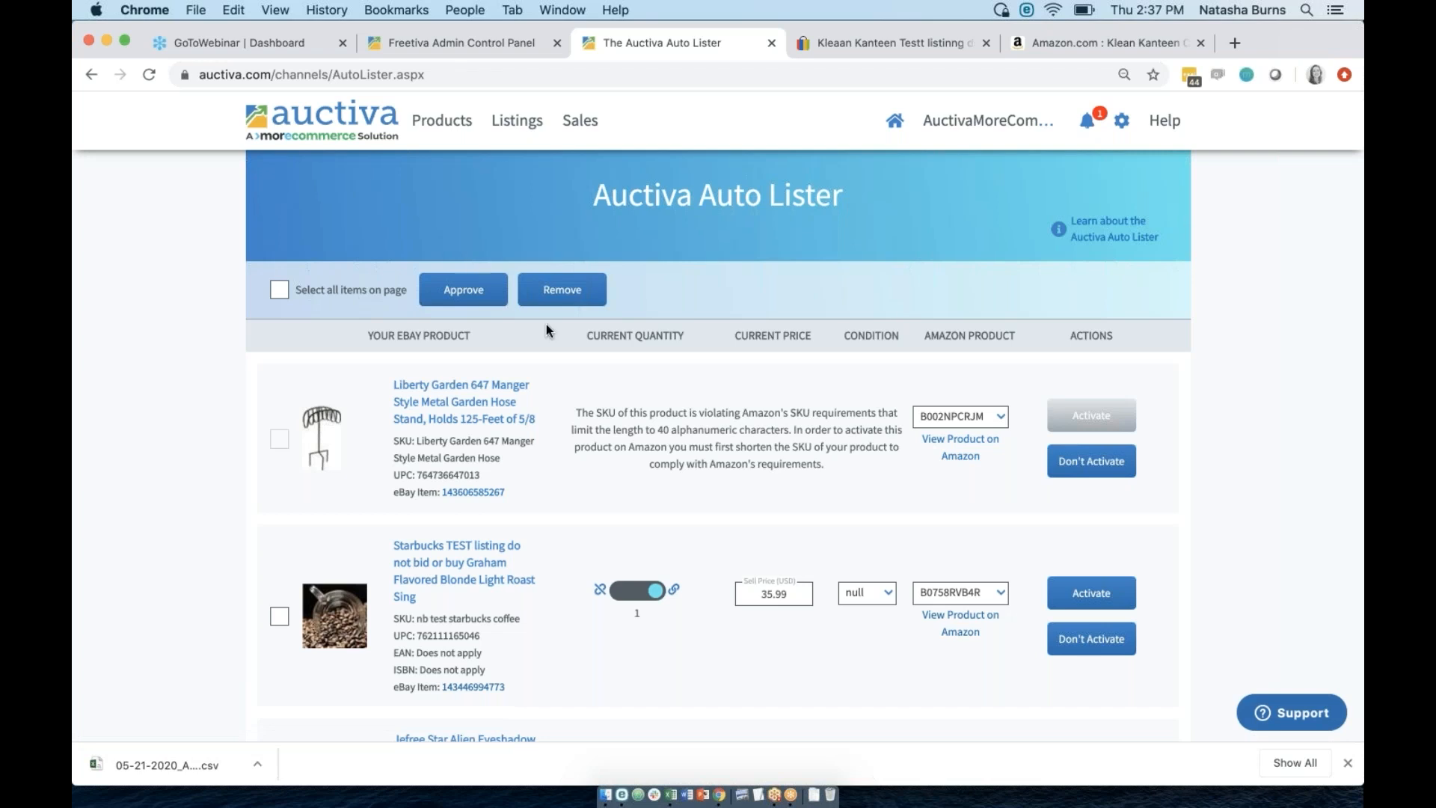
pyautogui.scroll(-4, 658, 452)
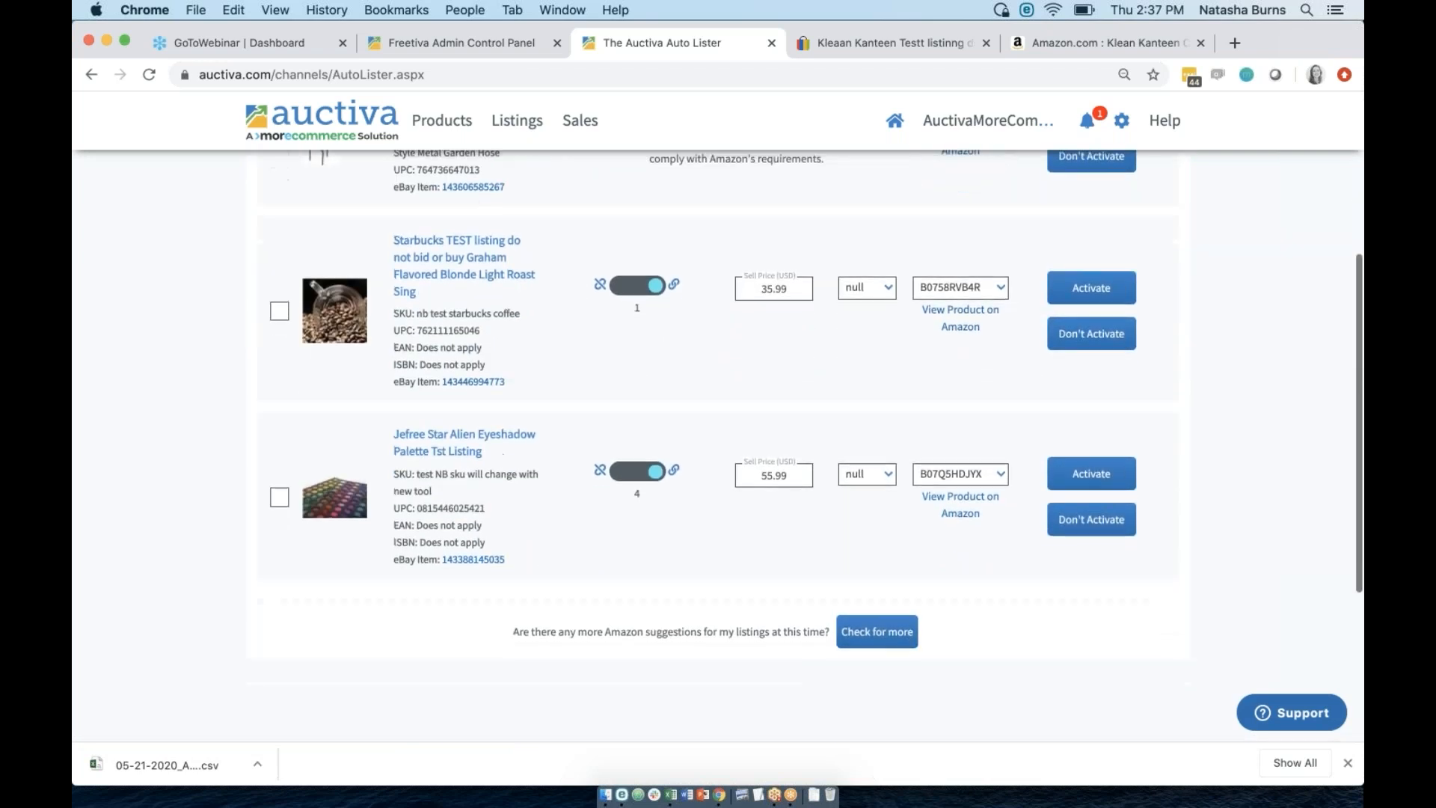
pyautogui.scroll(4, 658, 451)
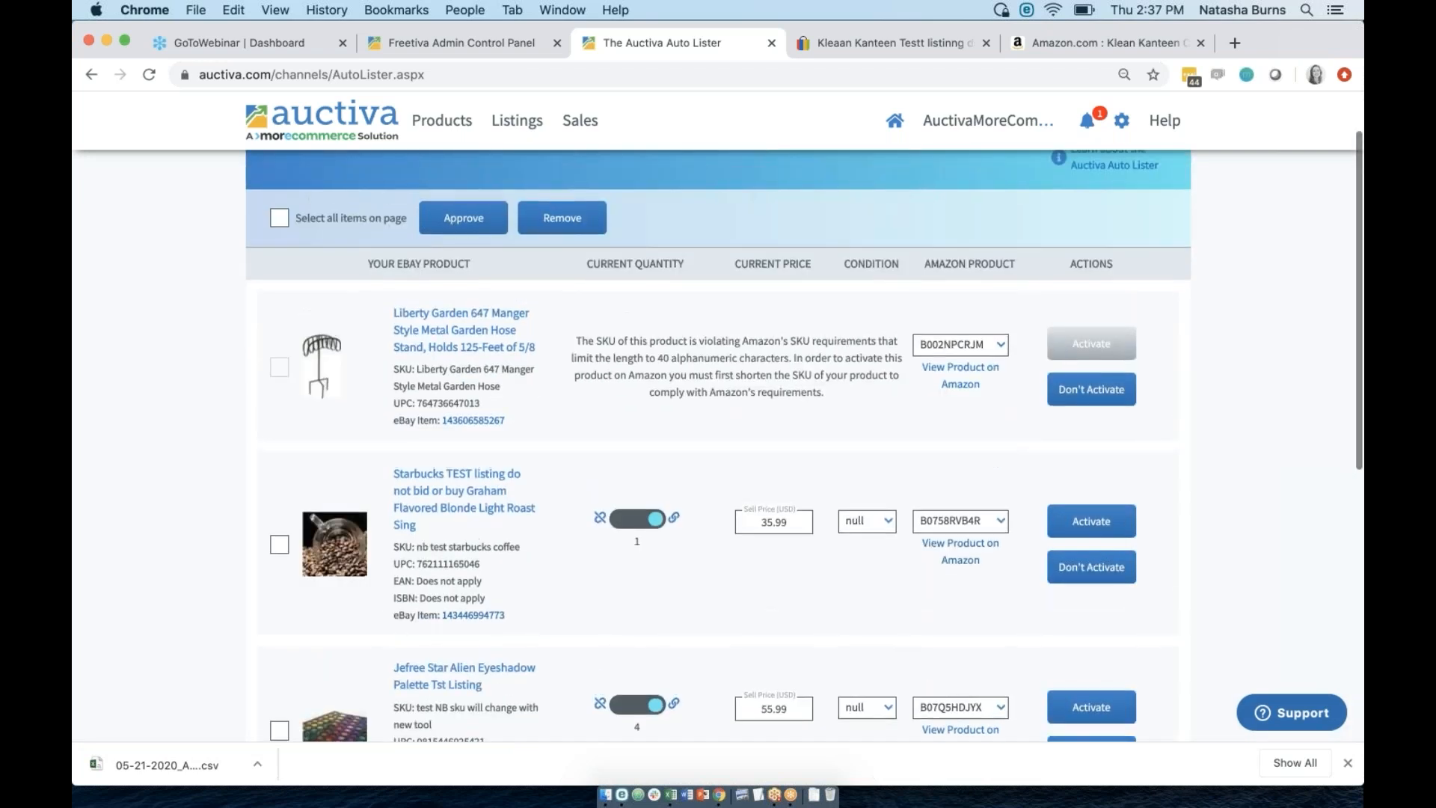
pyautogui.scroll(1, 718, 449)
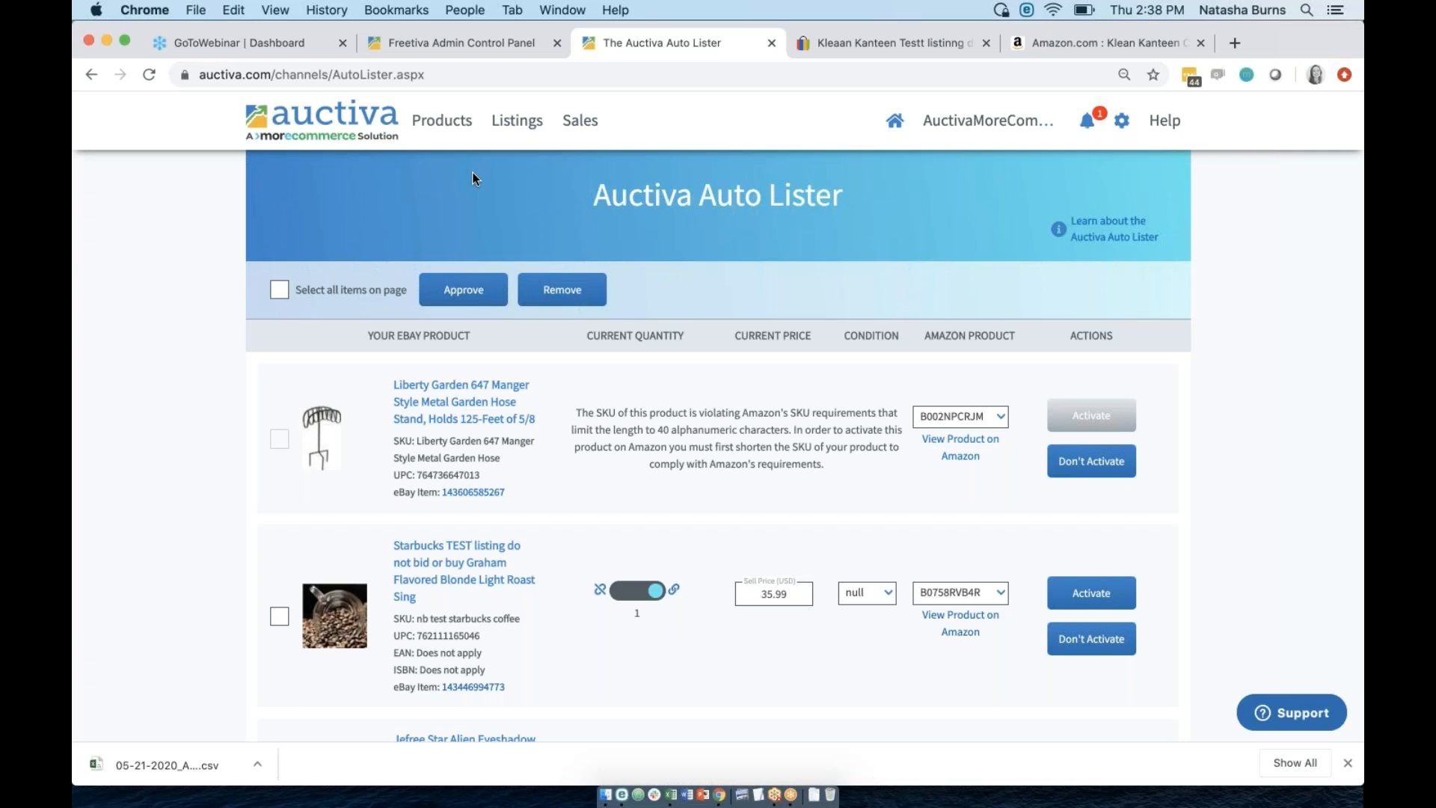
pyautogui.moveTo(480, 474); pyautogui.dragTo(416, 471)
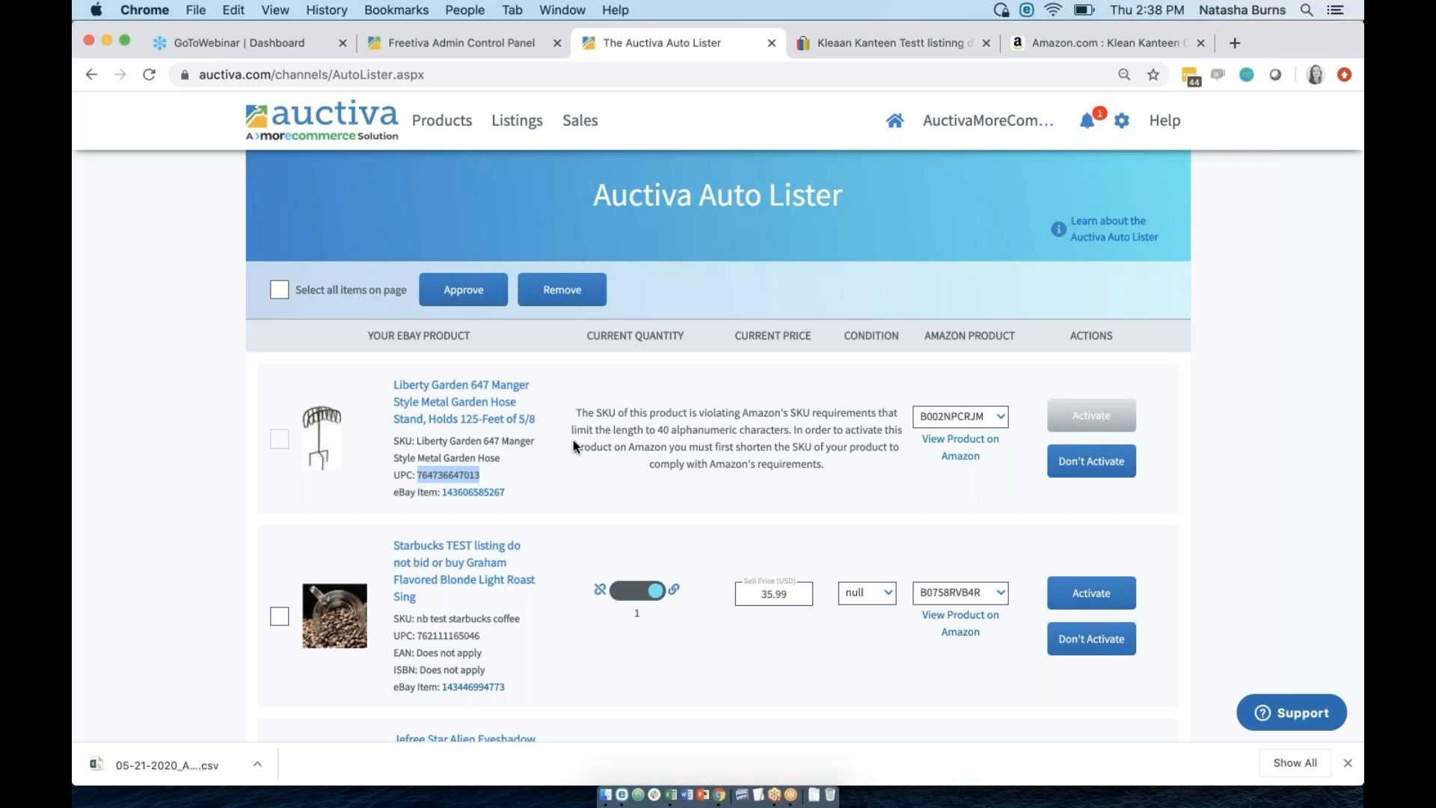
pyautogui.scroll(-1, 573, 439)
pyautogui.scroll(1, 573, 440)
pyautogui.scroll(-5, 718, 449)
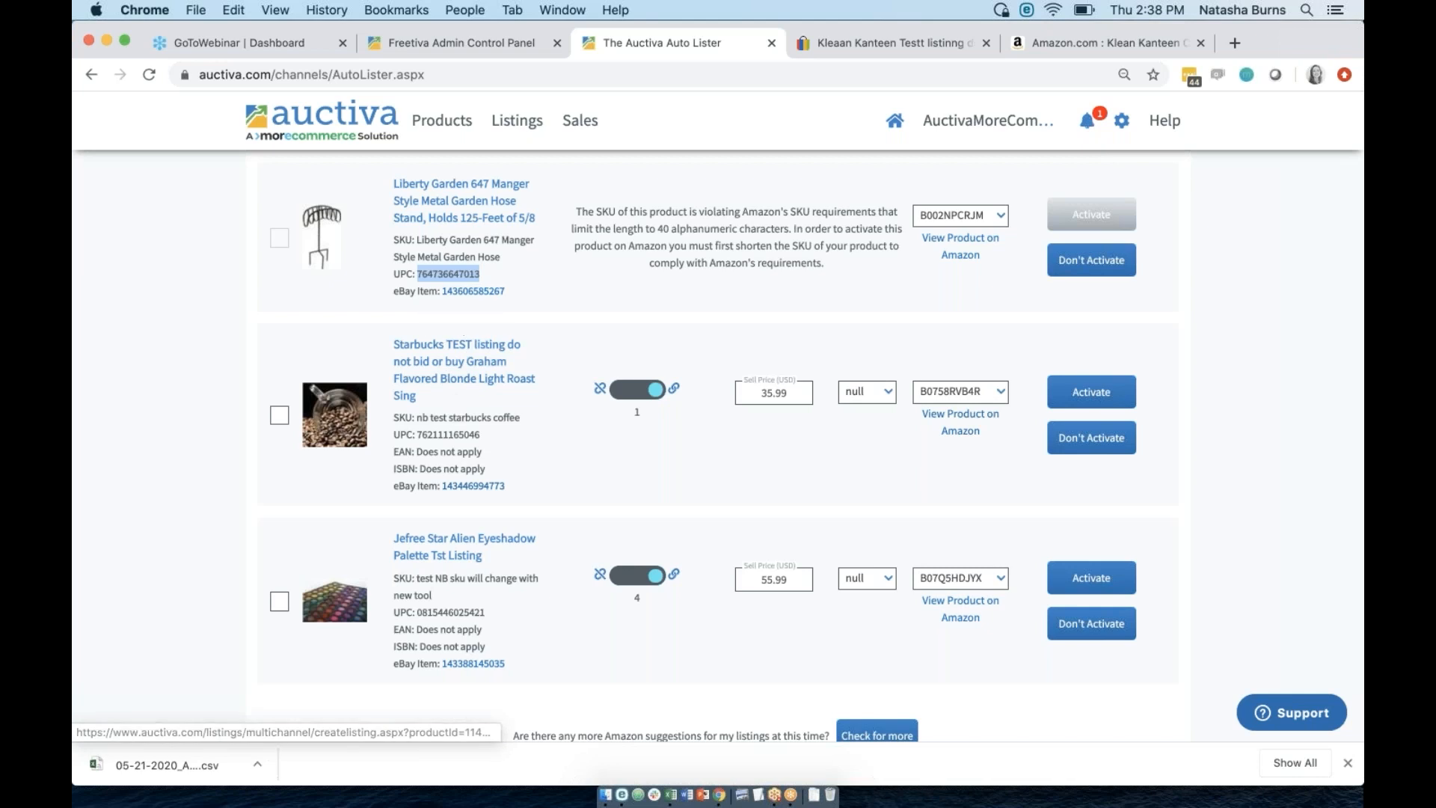
# Open the Starbucks test listing's eBay item page in its own tab and look it over.
pyautogui.click(474, 486)
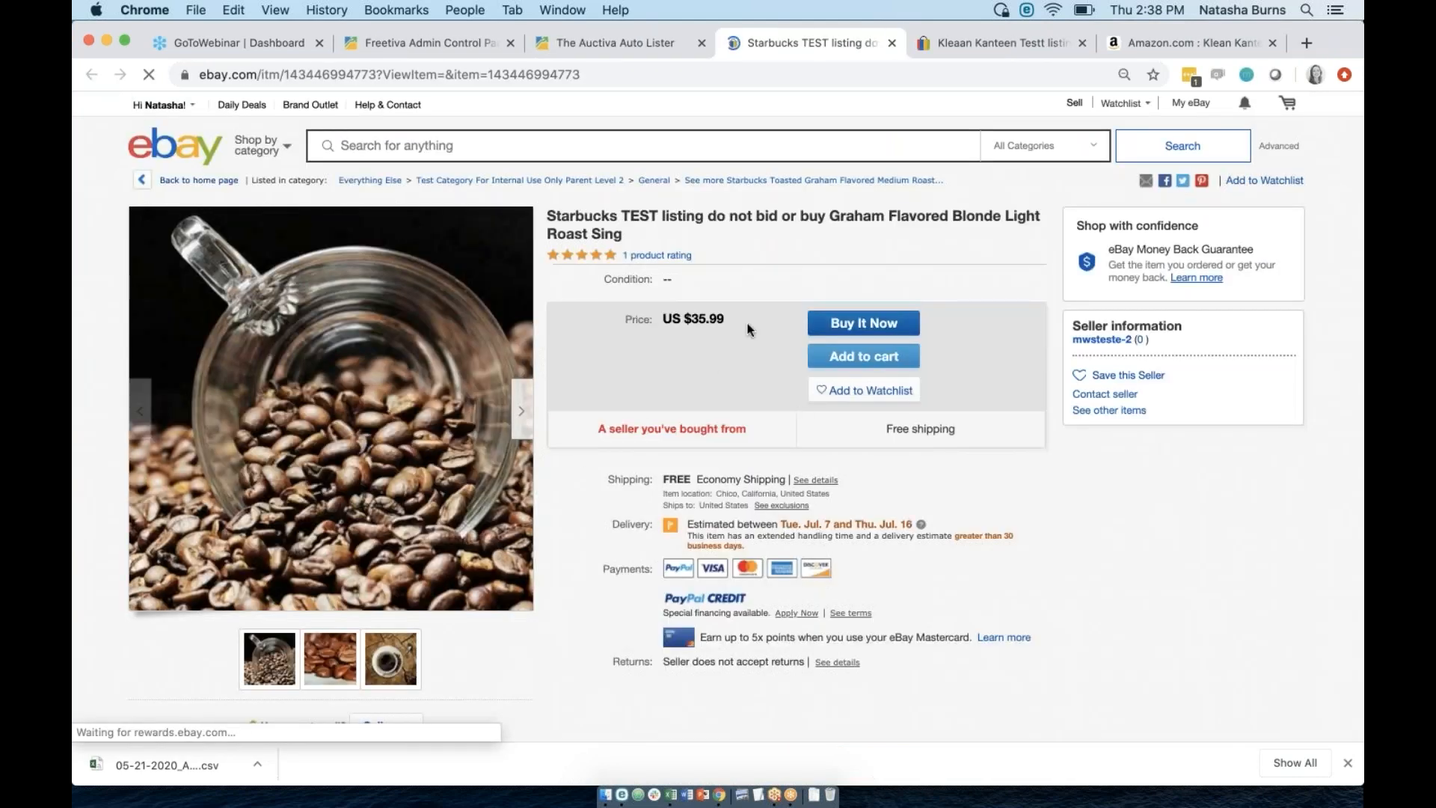
pyautogui.scroll(-15, 732, 411)
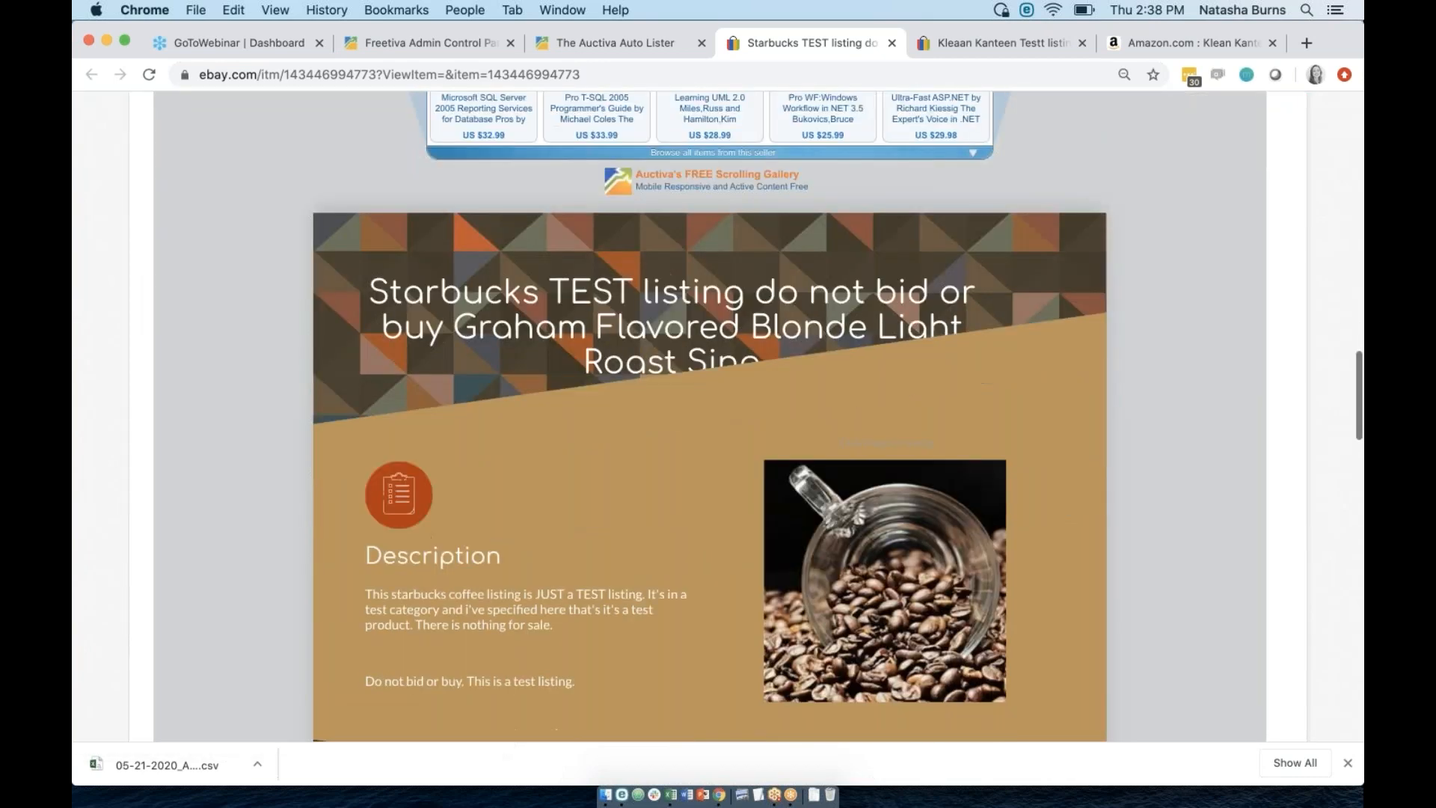
pyautogui.scroll(-10, 731, 411)
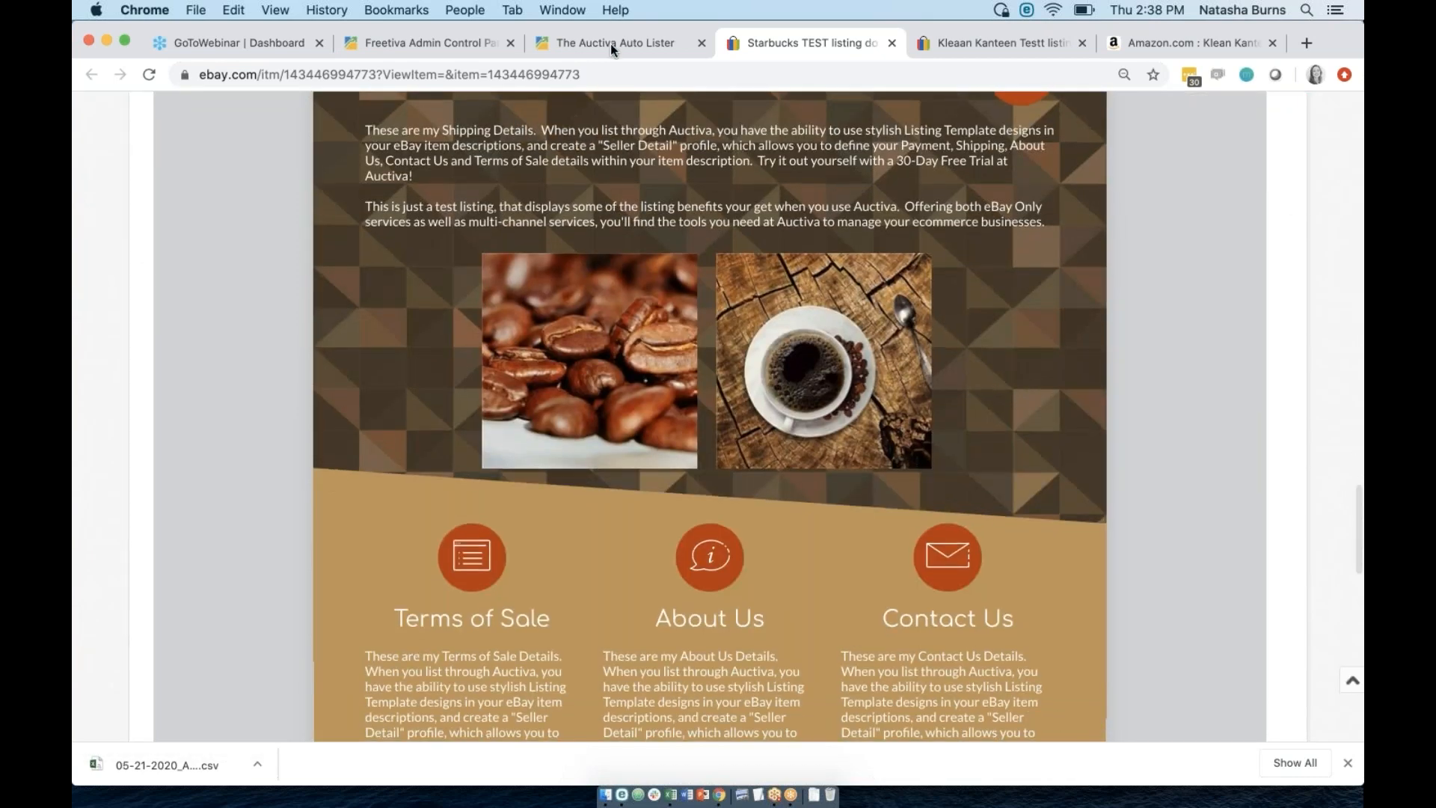
pyautogui.click(610, 43)
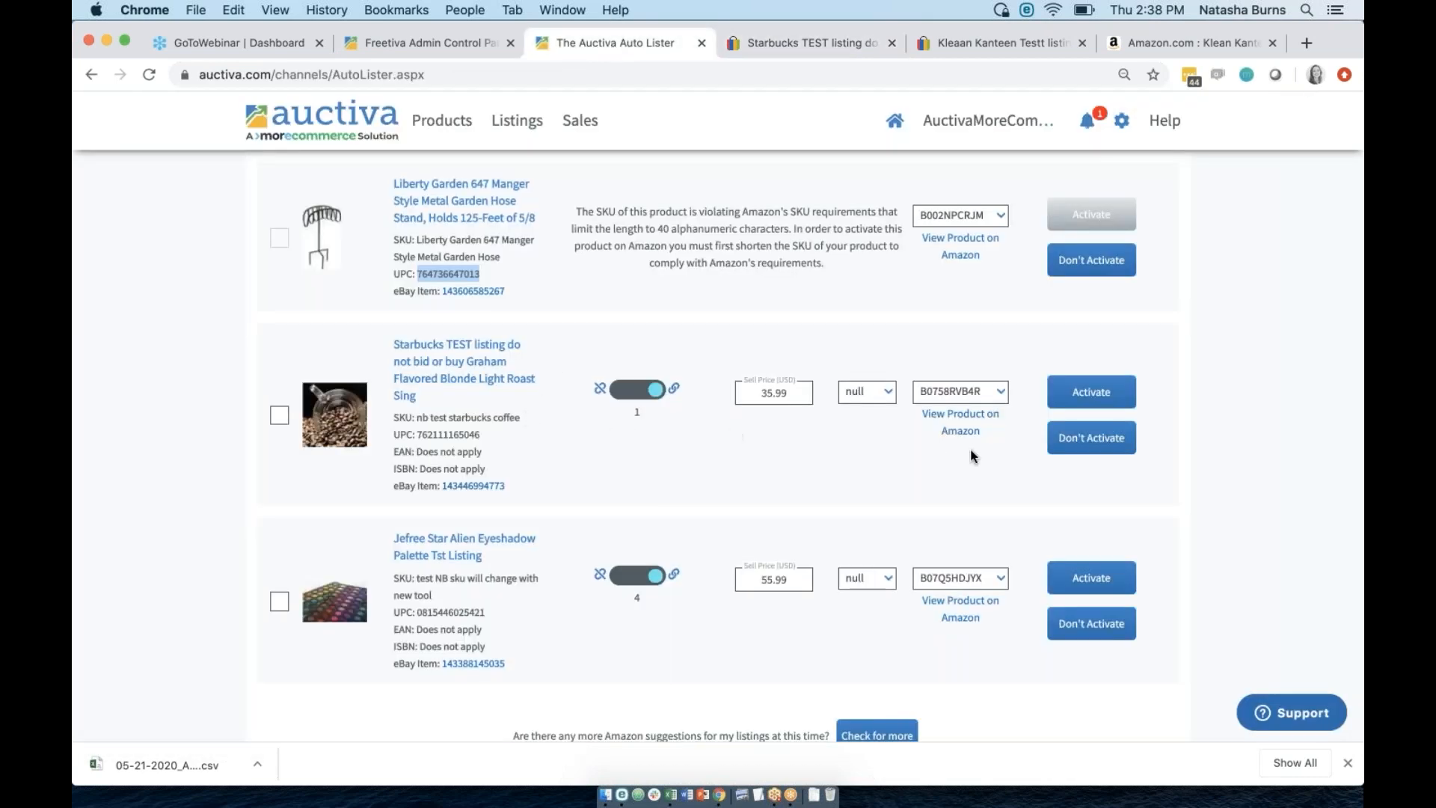
pyautogui.scroll(2, 966, 432)
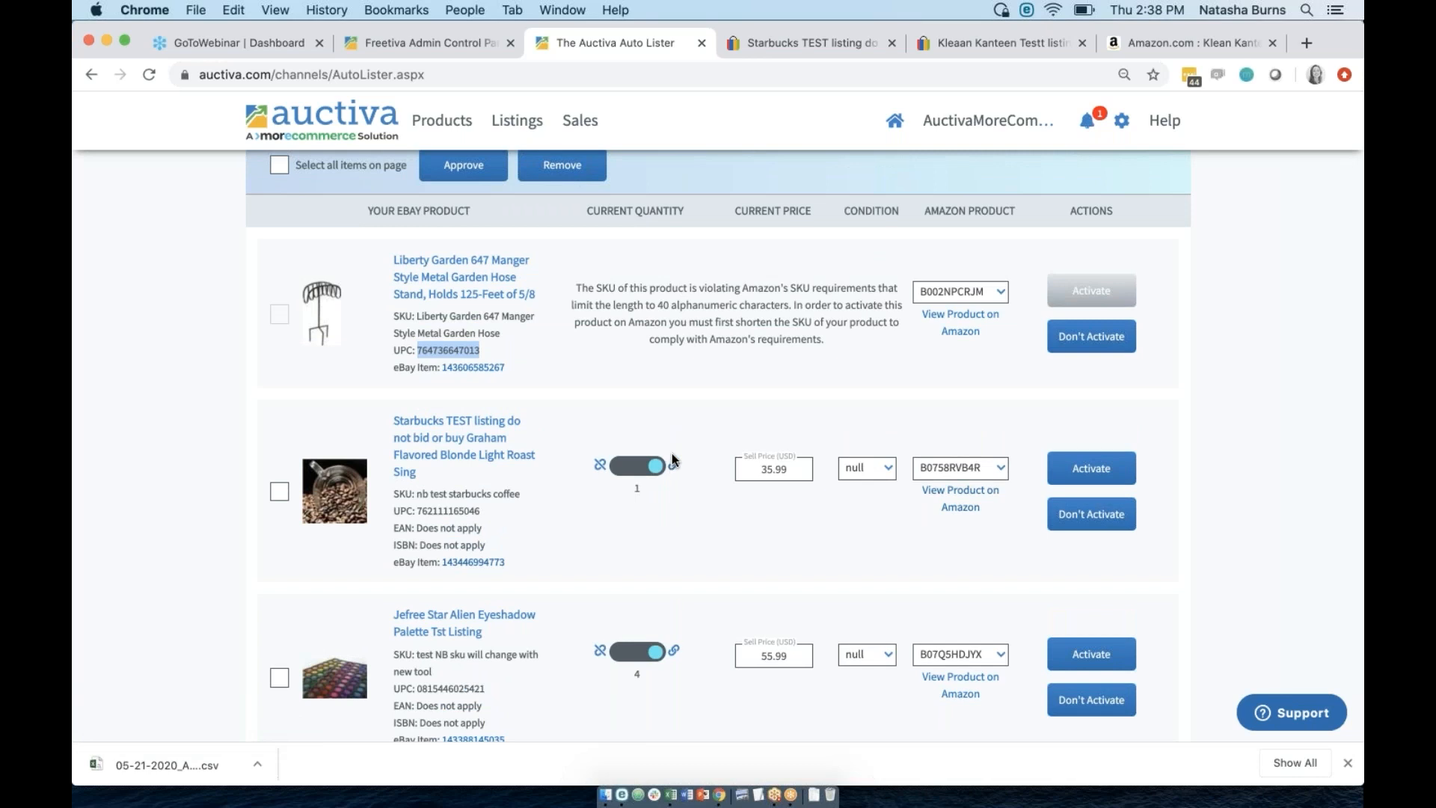
# Check the Starbucks item's 35.99 sell price and Condition choices, leaving Condition unset.
pyautogui.moveTo(793, 469); pyautogui.dragTo(759, 469)
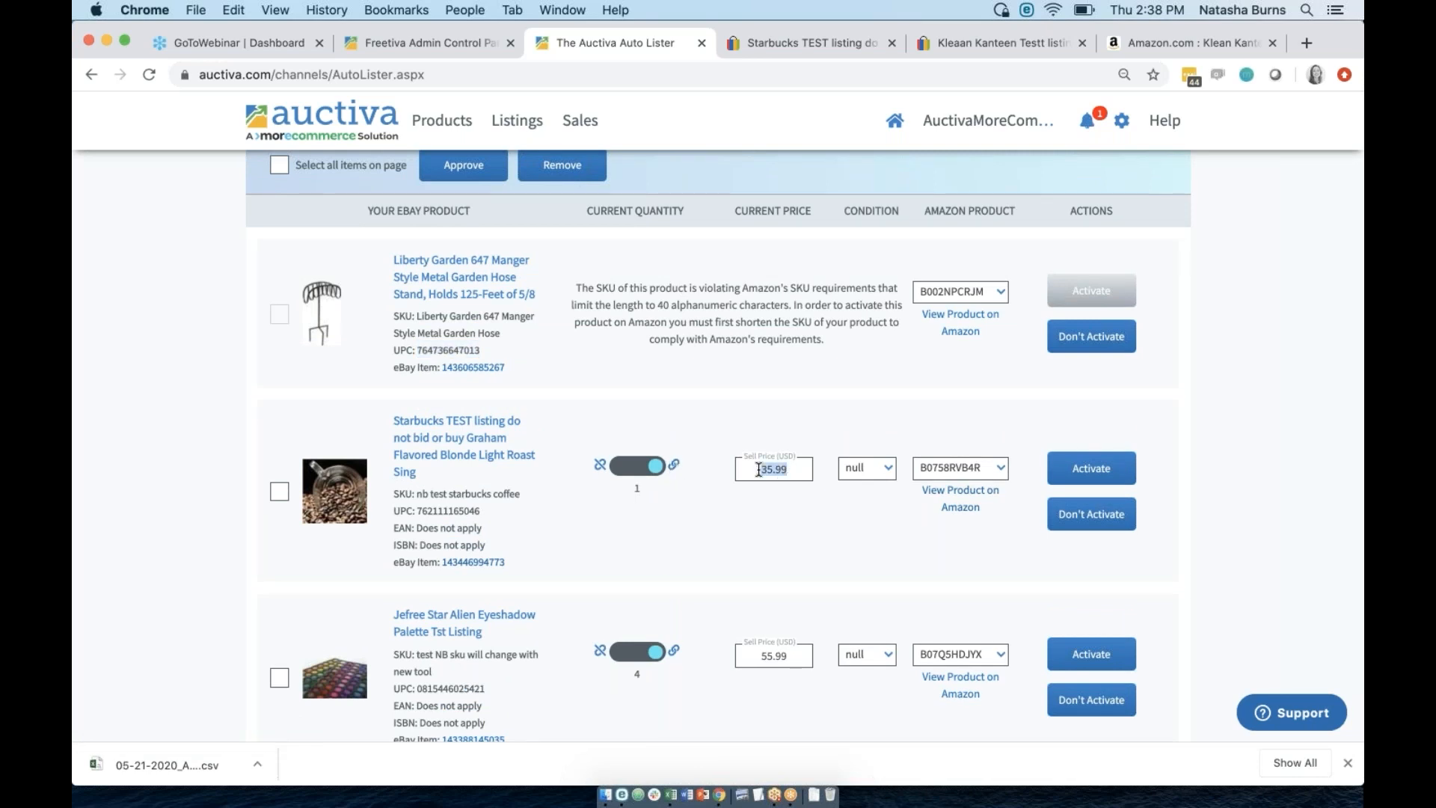
pyautogui.click(867, 476)
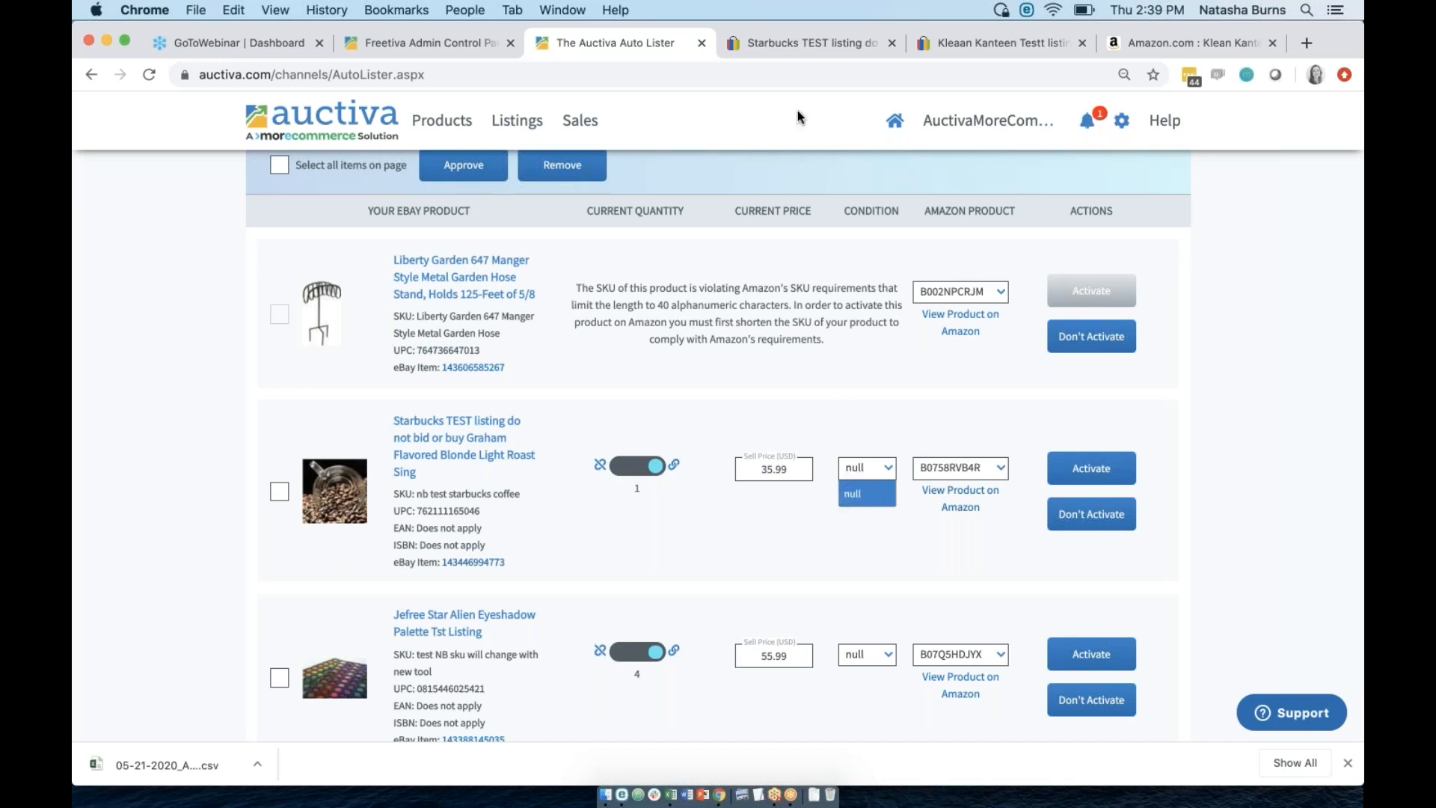
pyautogui.click(794, 39)
pyautogui.scroll(20, 407, 183)
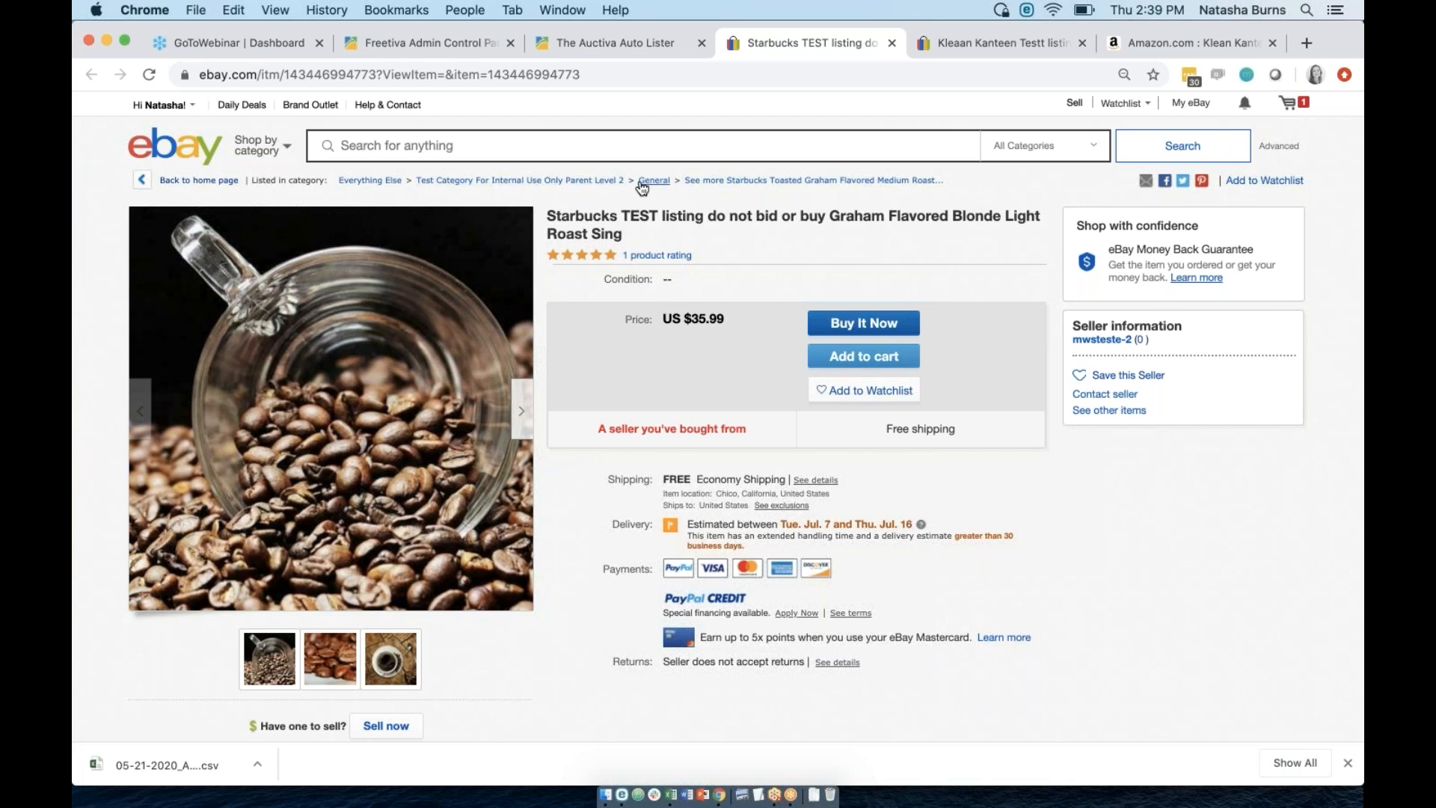
pyautogui.click(631, 49)
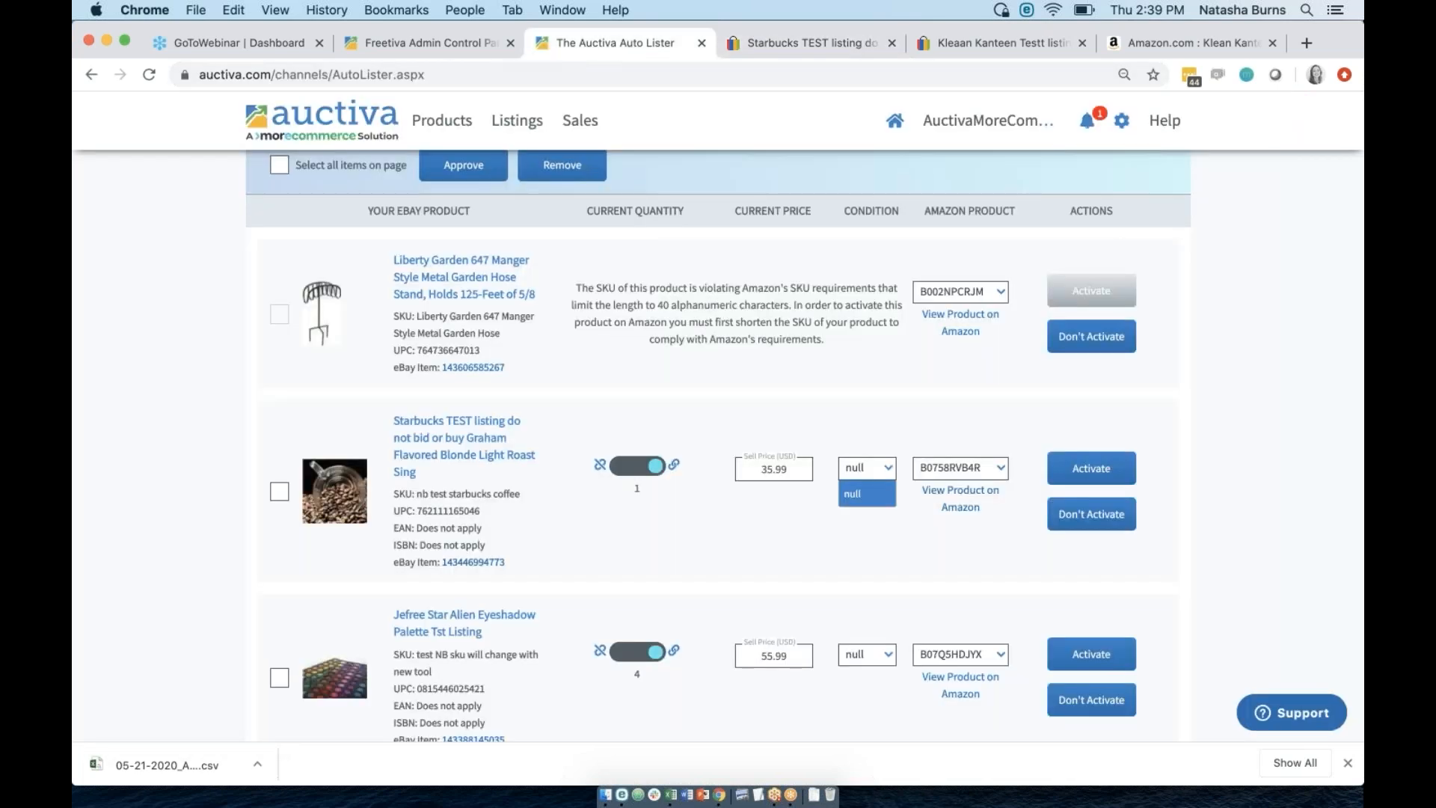
pyautogui.click(853, 477)
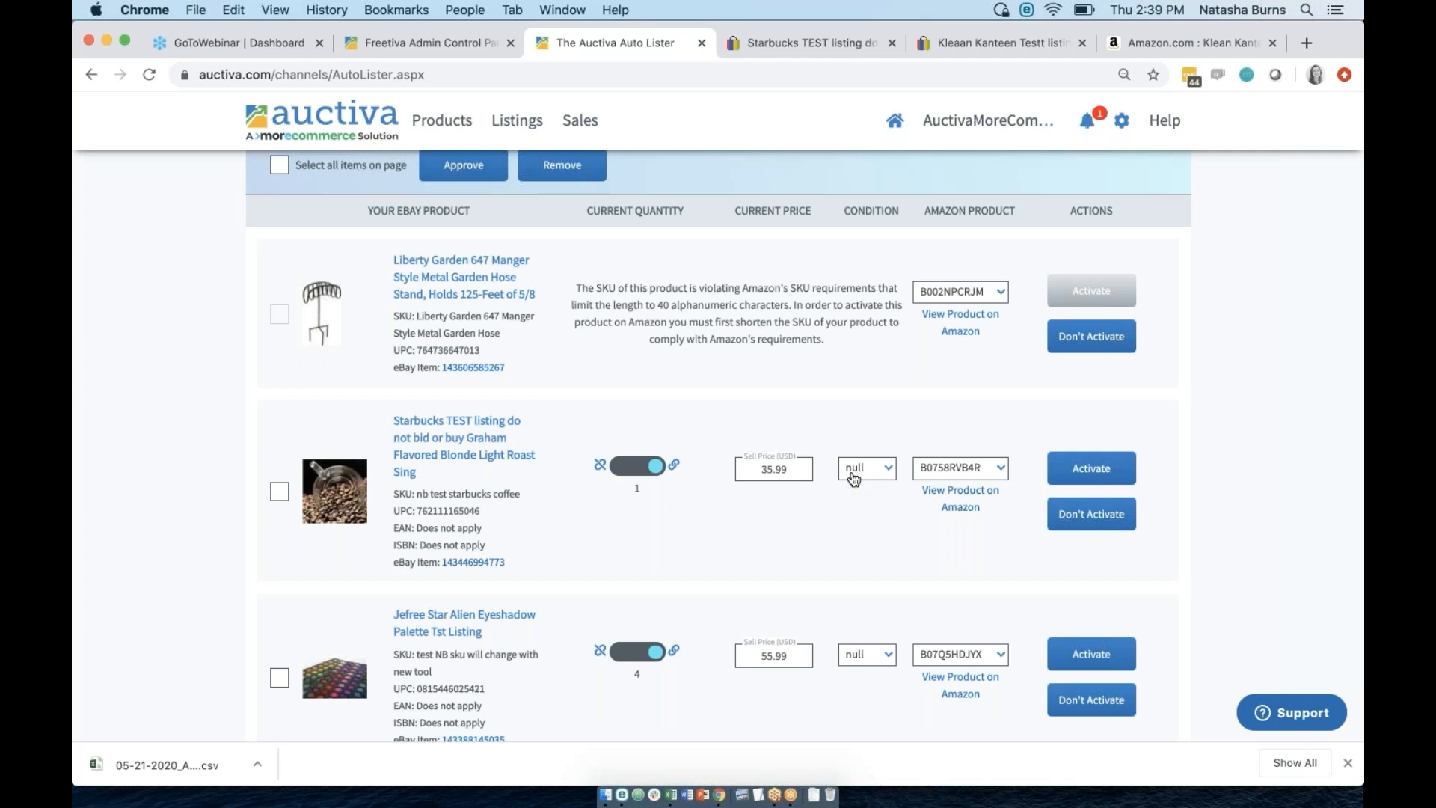
pyautogui.click(949, 496)
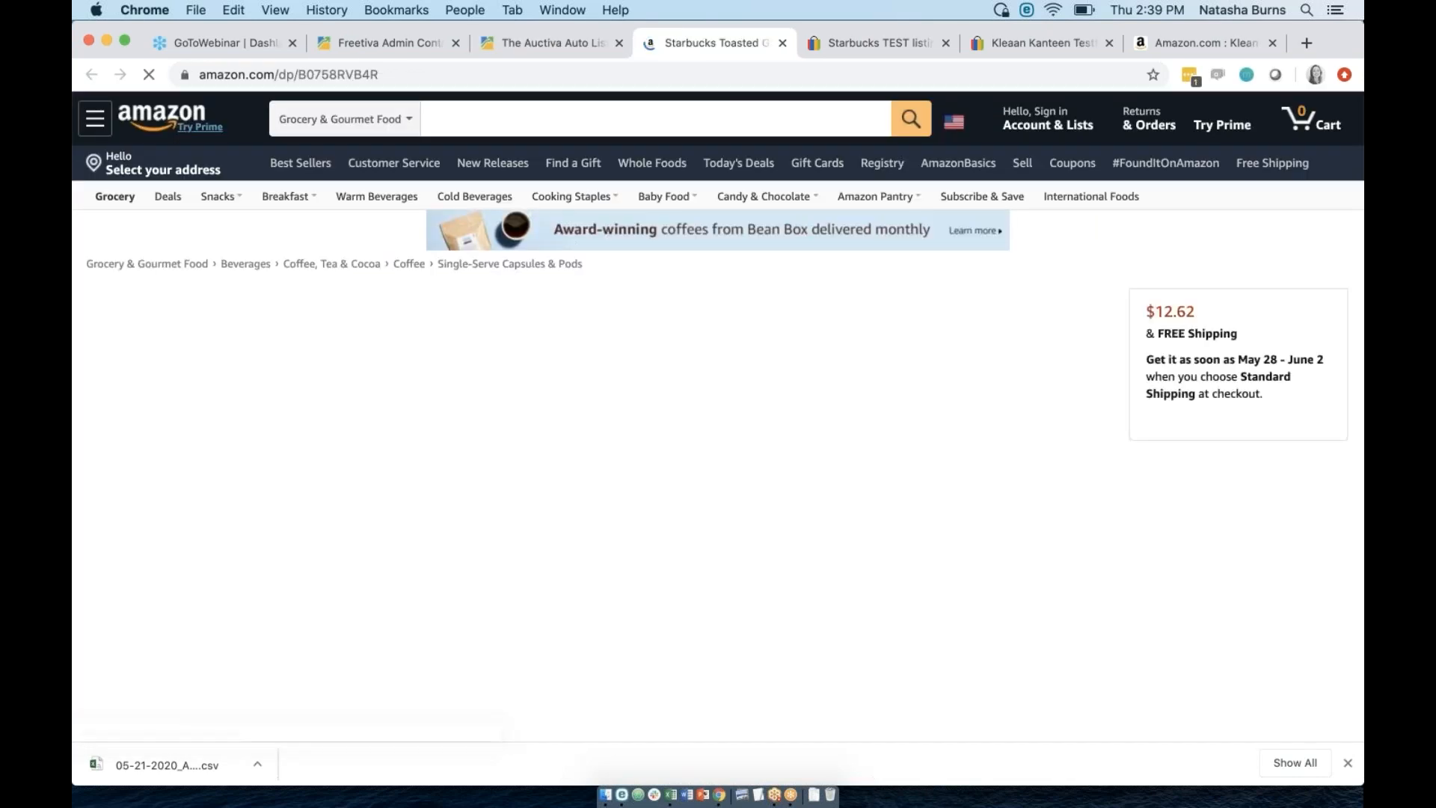
pyautogui.moveTo(326, 520)
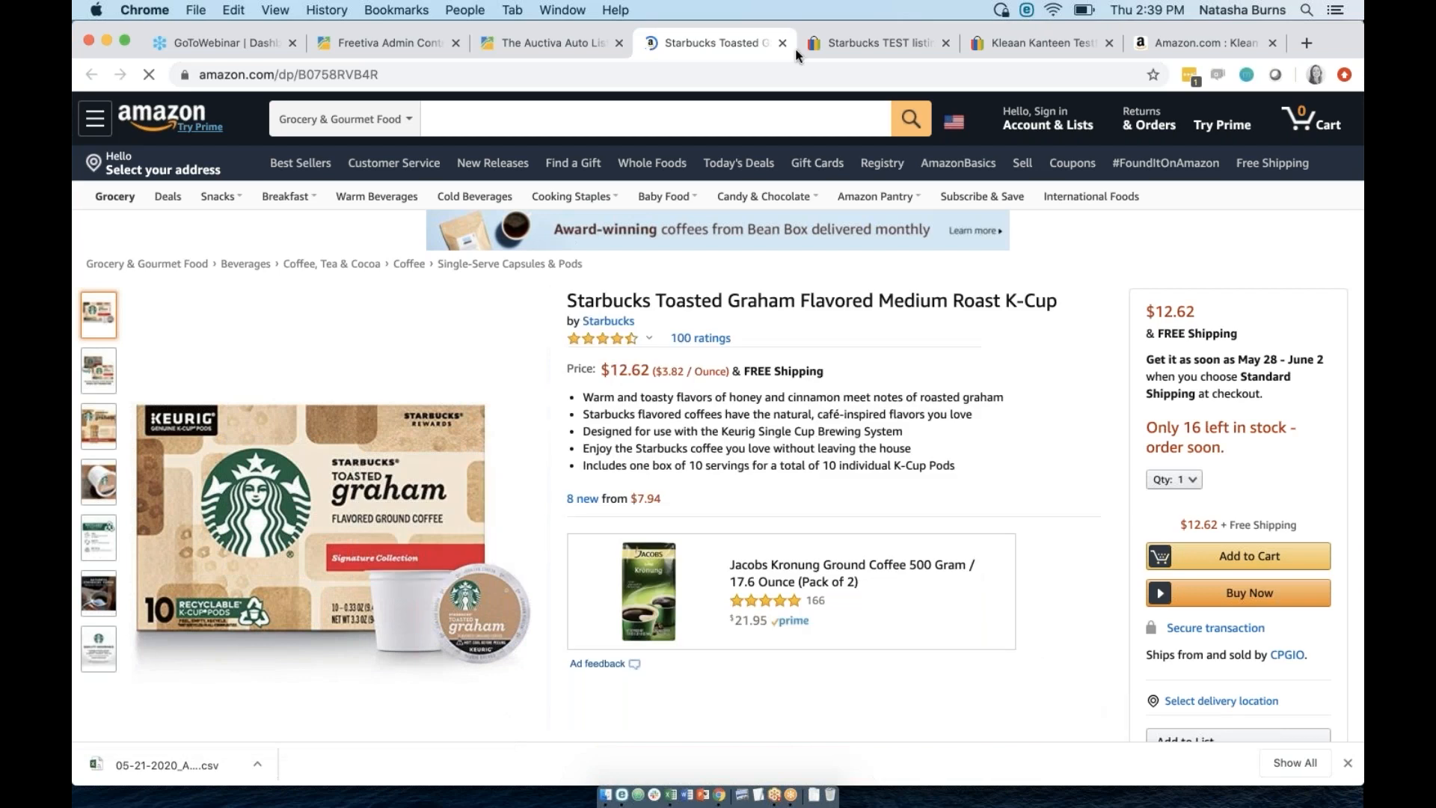
pyautogui.click(779, 42)
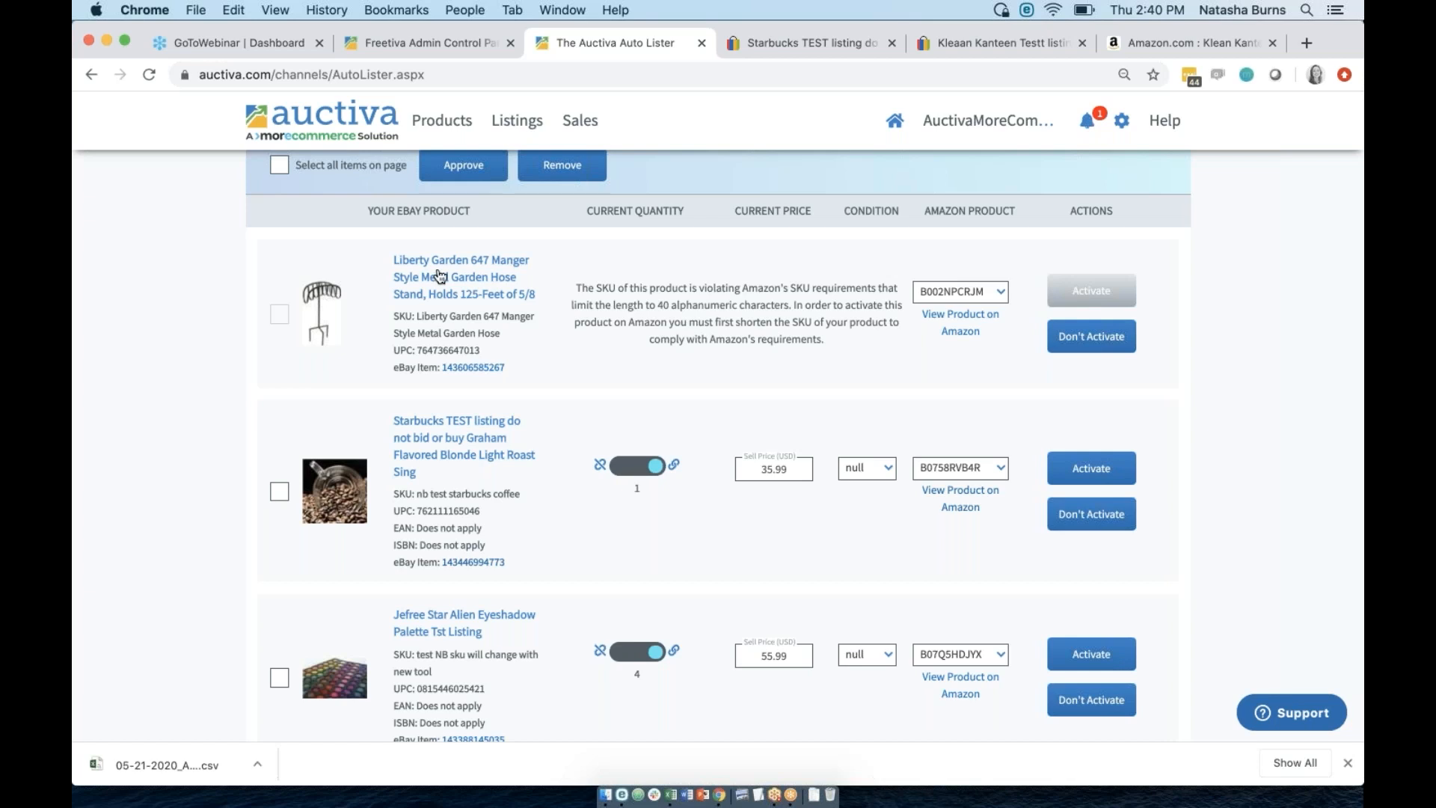
pyautogui.click(447, 133)
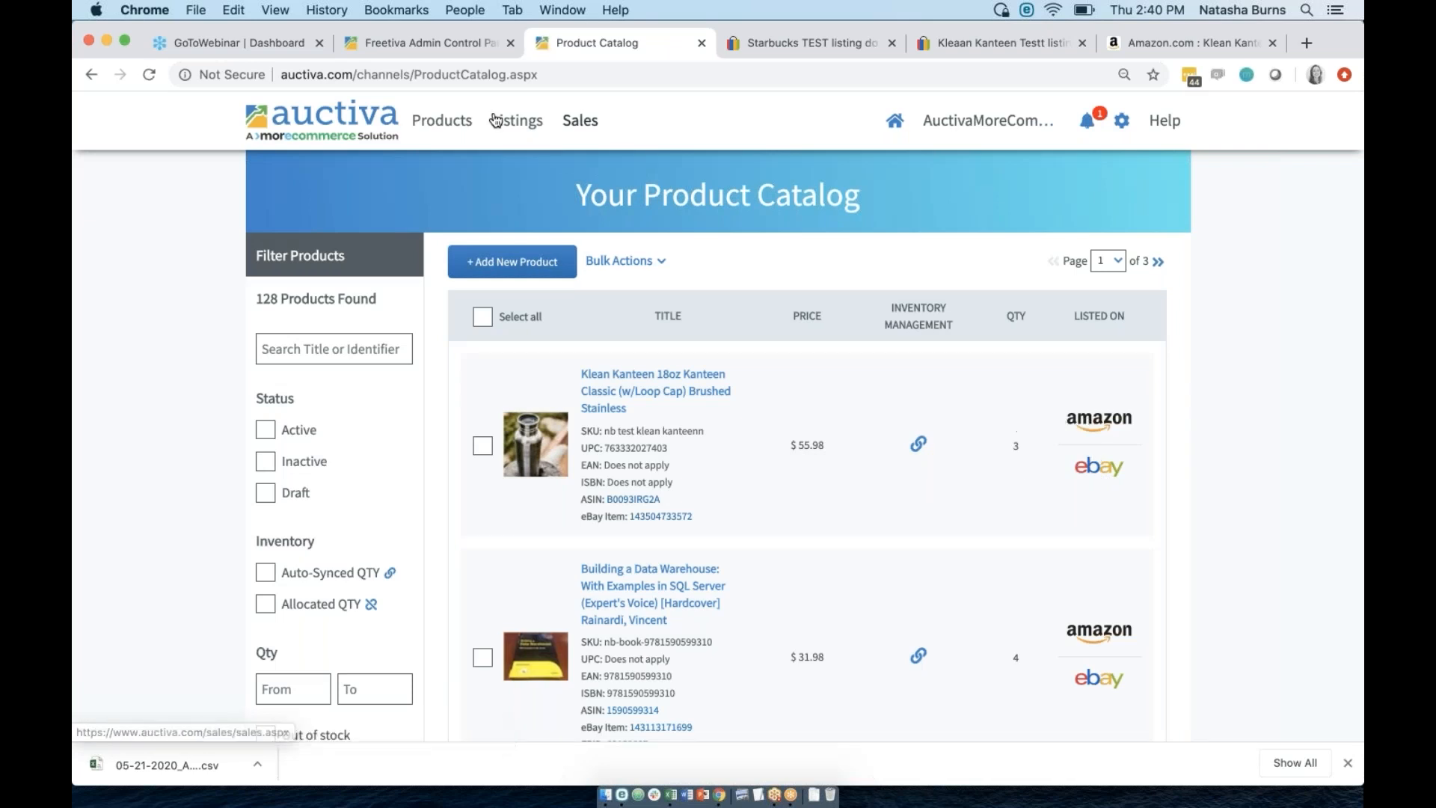
pyautogui.moveTo(444, 124)
pyautogui.click(462, 238)
pyautogui.moveTo(578, 406); pyautogui.dragTo(817, 469)
pyautogui.click(817, 468)
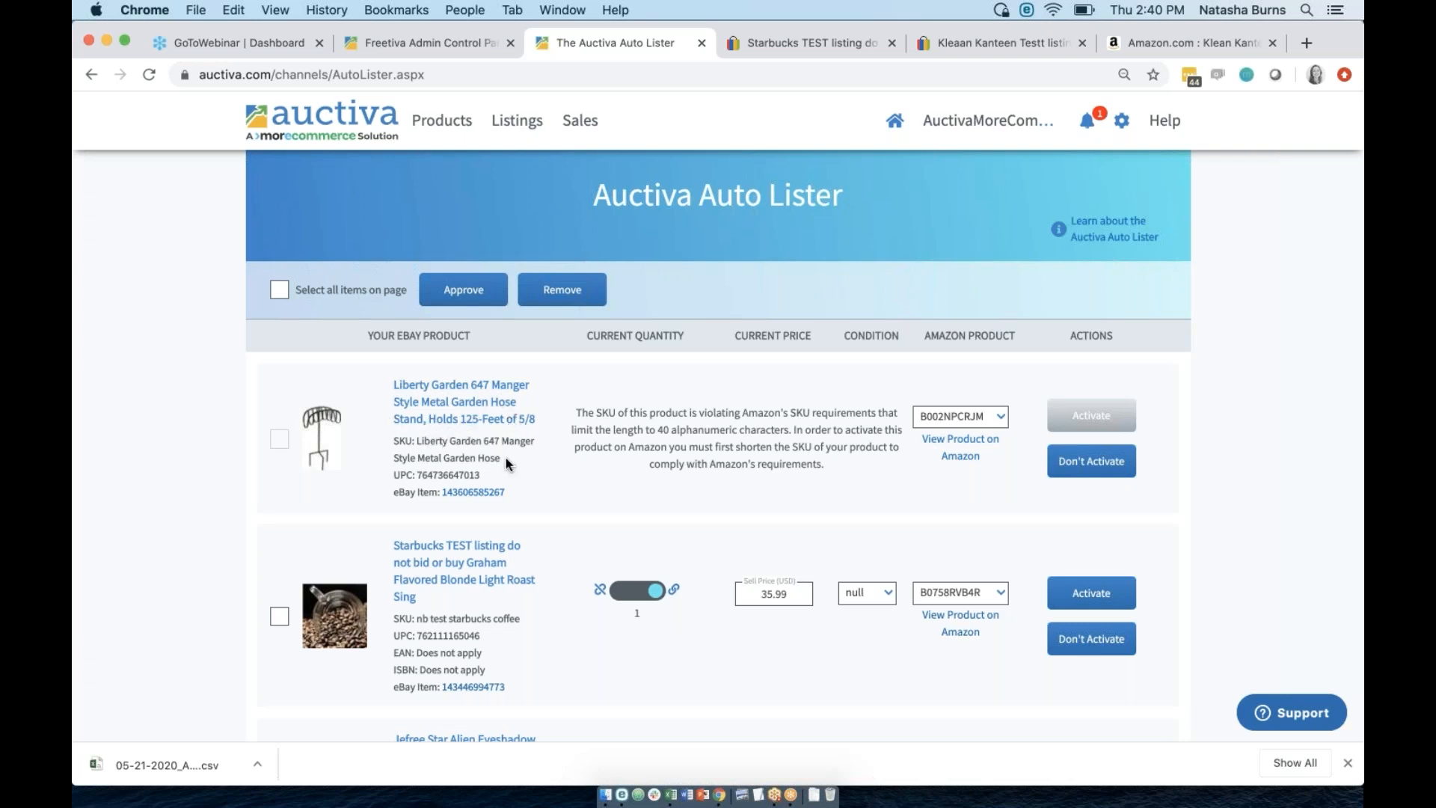
pyautogui.moveTo(499, 458); pyautogui.dragTo(416, 440)
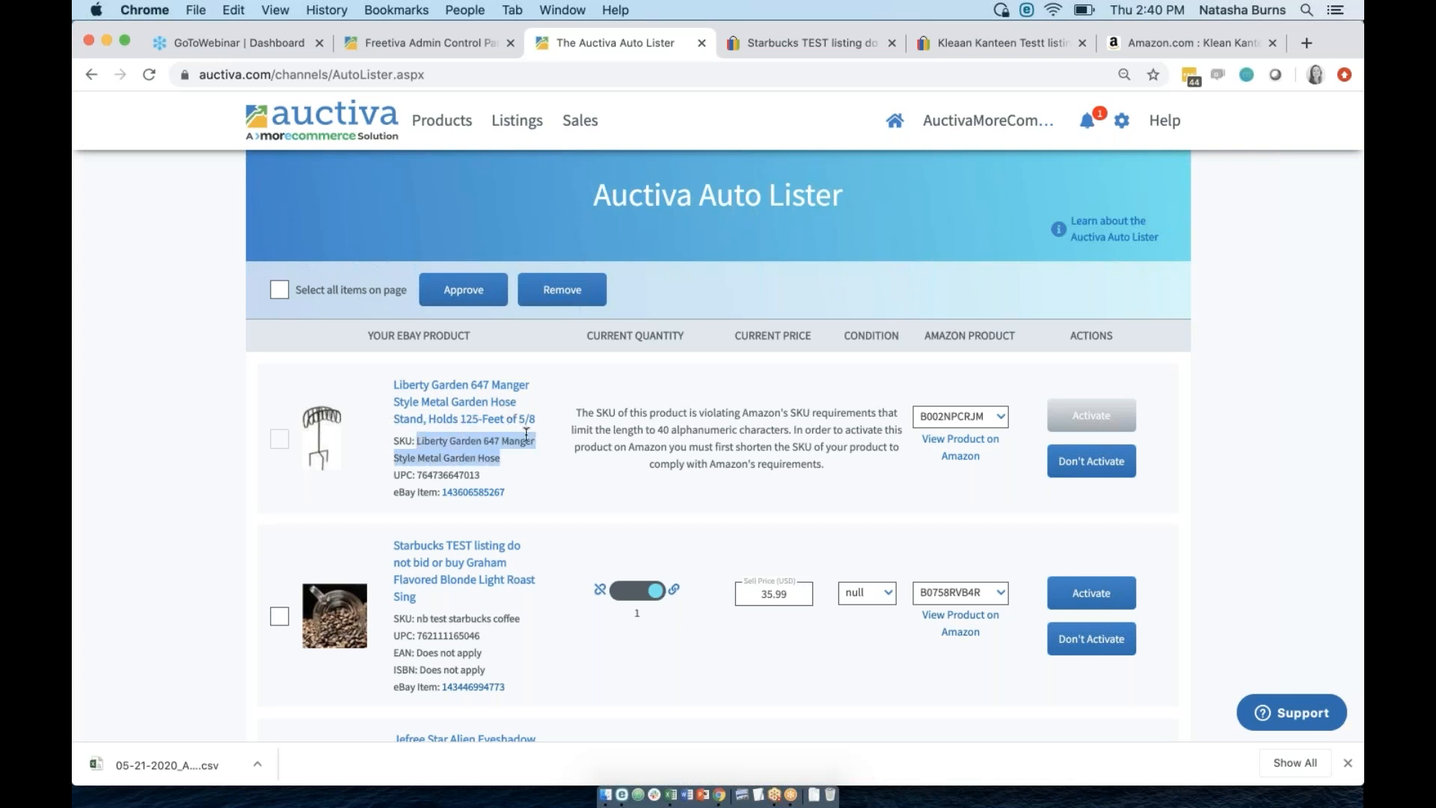
pyautogui.click(622, 422)
pyautogui.moveTo(597, 412); pyautogui.dragTo(823, 473)
pyautogui.click(746, 437)
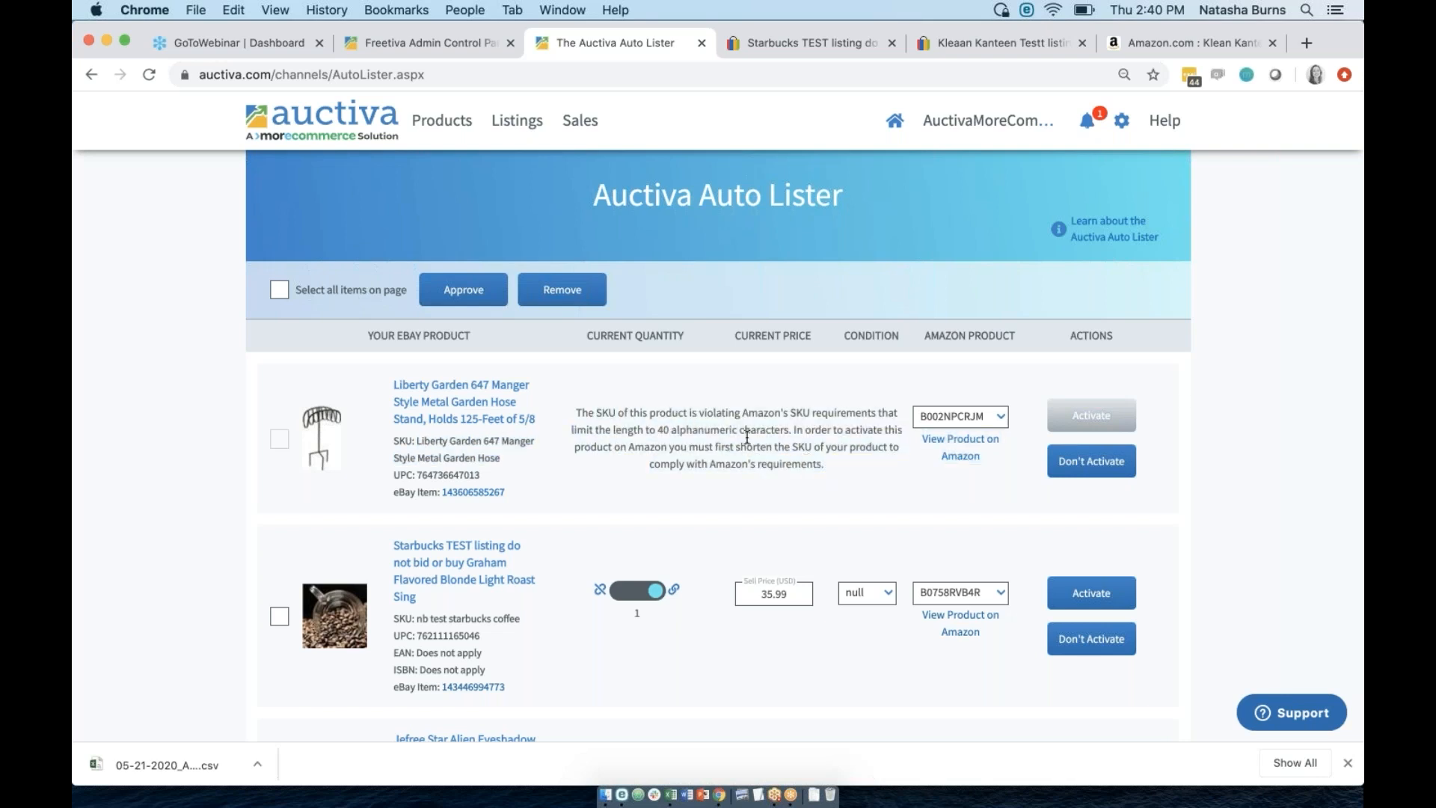
# Shorten the Liberty Garden SKU to 'Liberty Garden 647 Manger Style' and save the product.
pyautogui.click(498, 391)
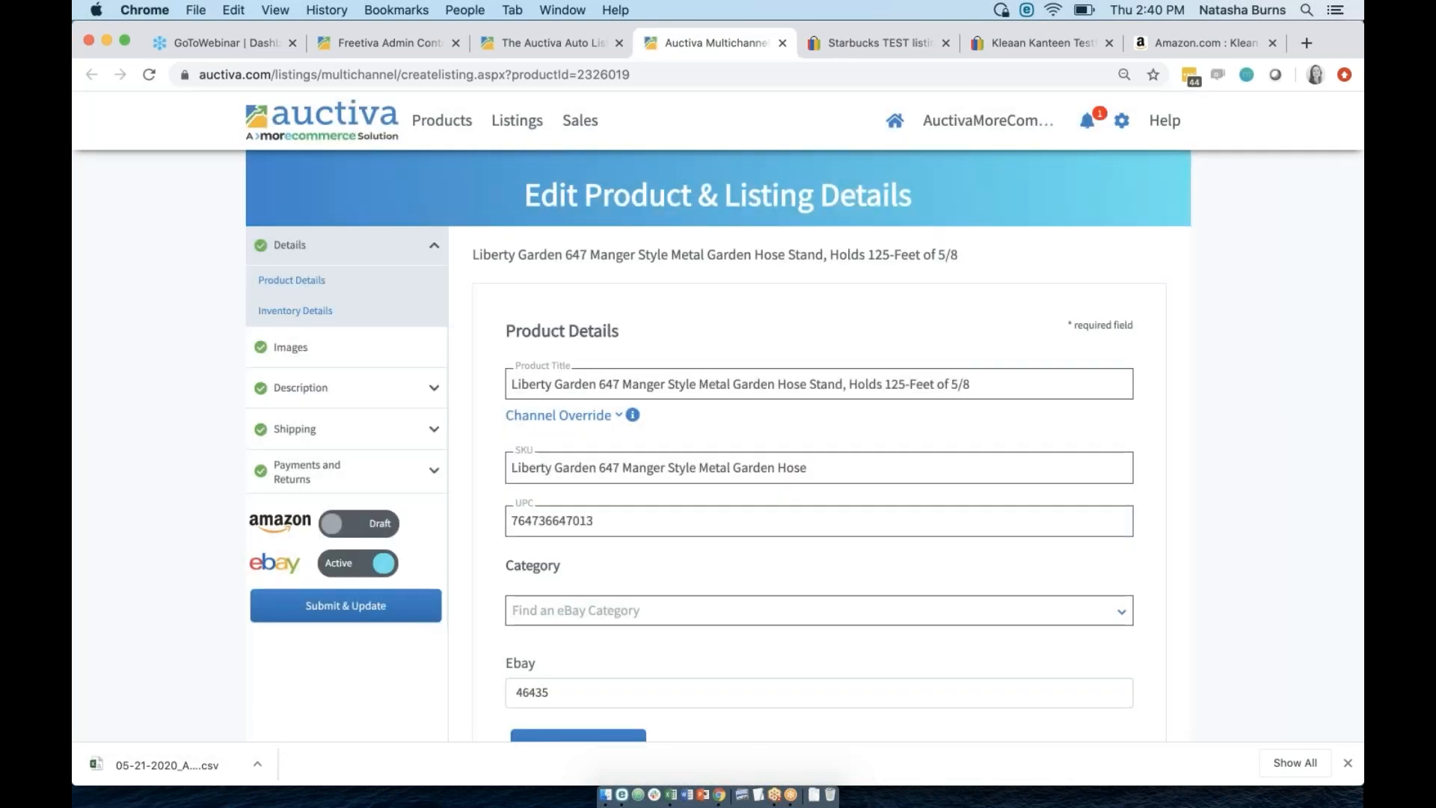
pyautogui.moveTo(821, 466); pyautogui.dragTo(701, 464)
pyautogui.press('BackSpace')
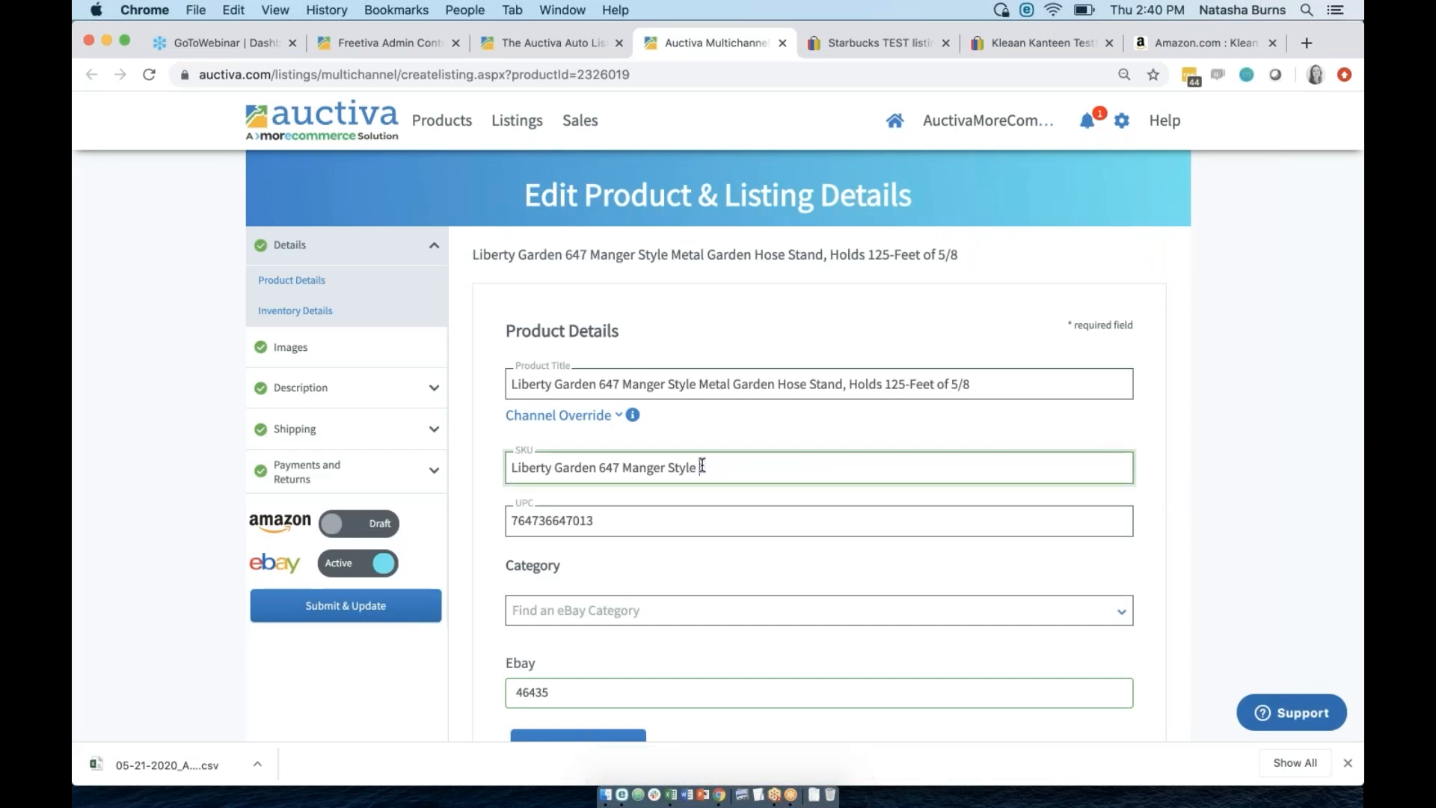
pyautogui.click(478, 535)
pyautogui.click(400, 606)
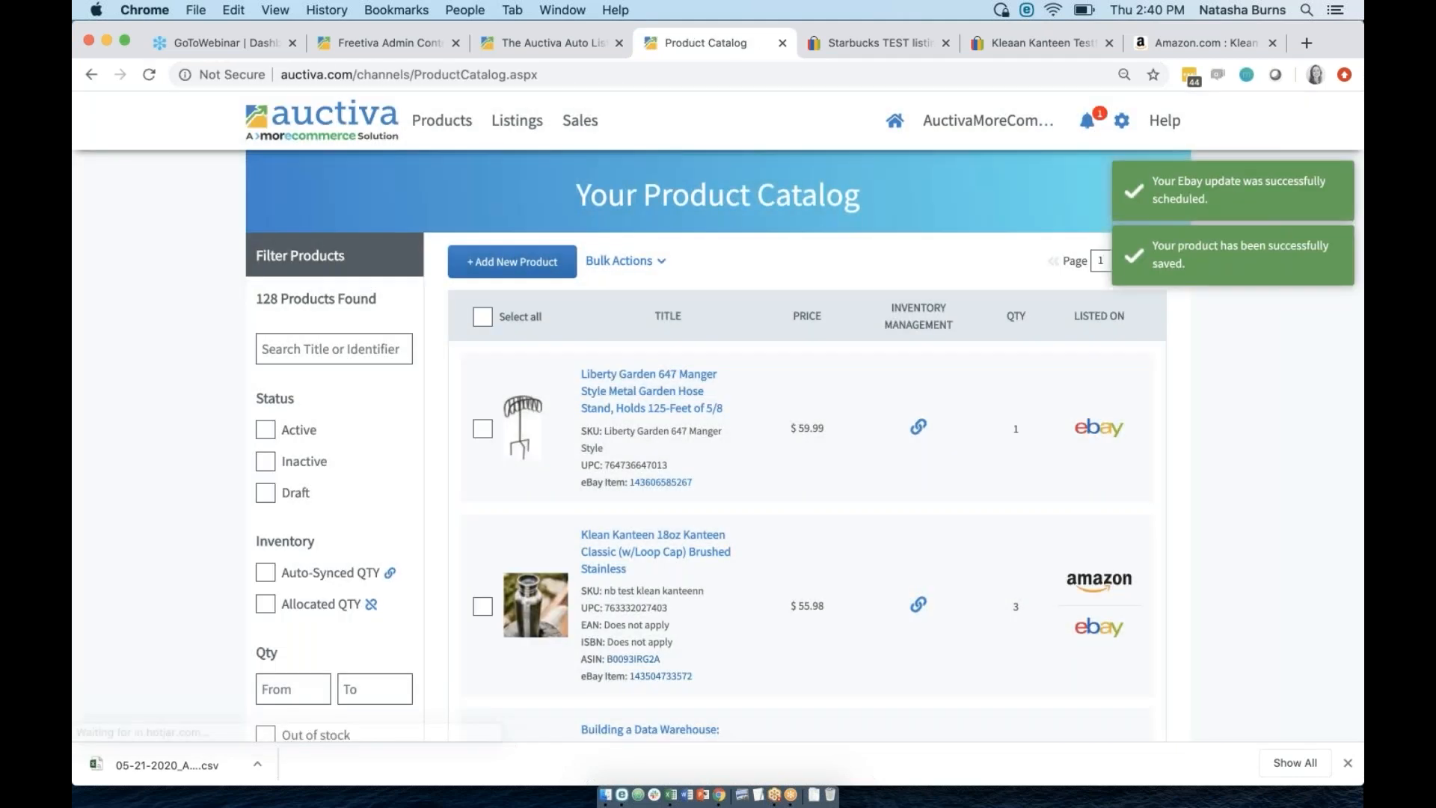
# Reload the Auto Lister so the Liberty Garden listing can be activated.
pyautogui.click(550, 43)
pyautogui.click(550, 74)
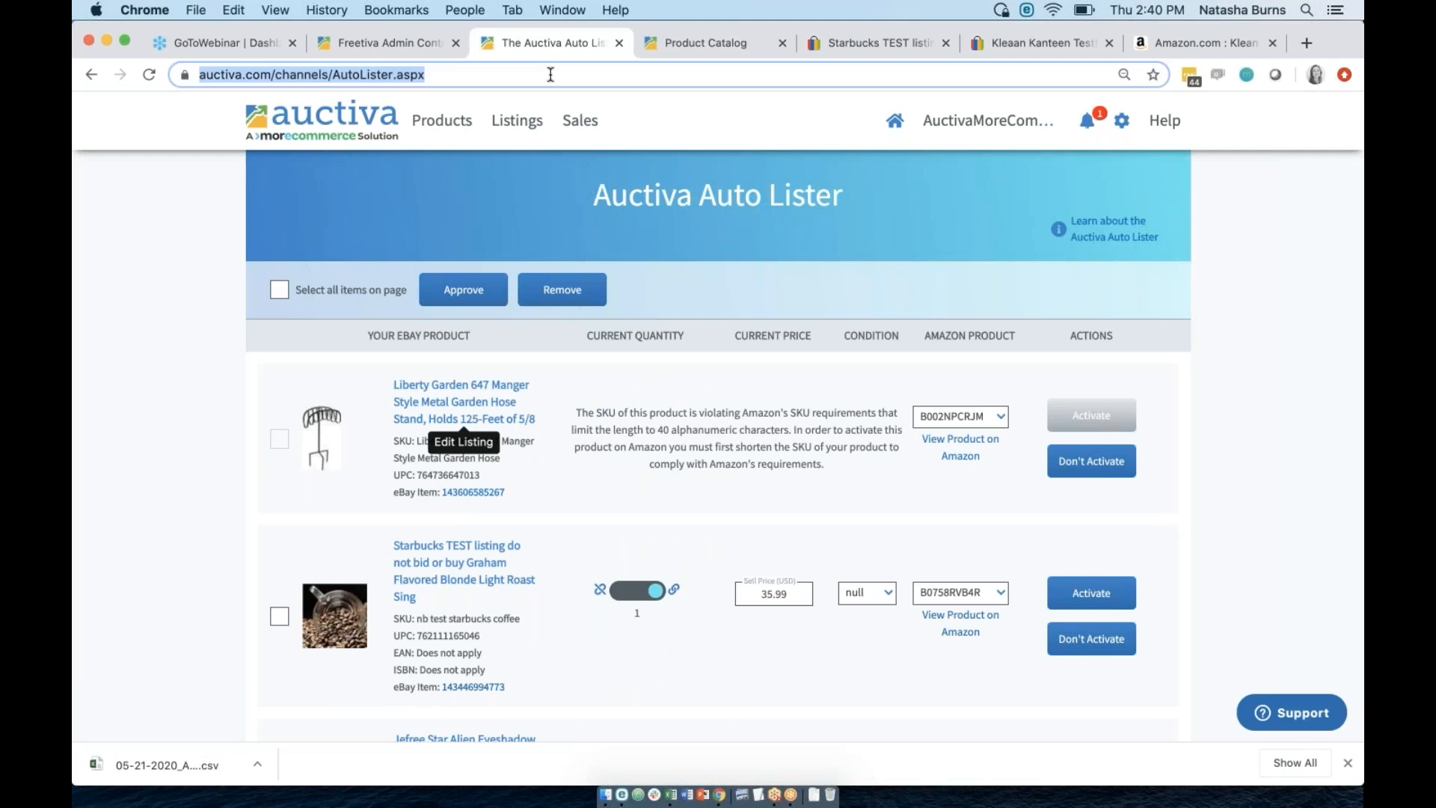
pyautogui.press('Return')
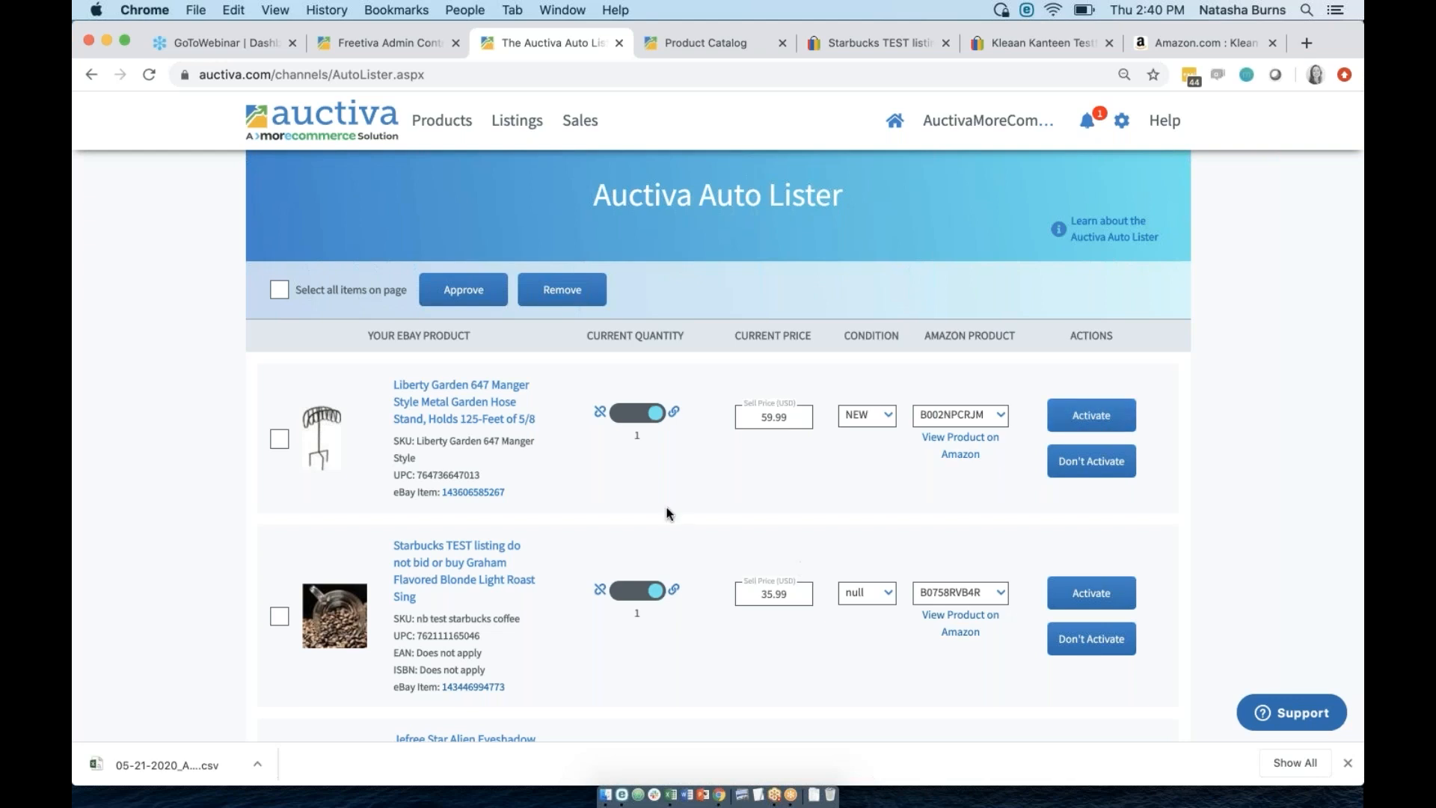
pyautogui.scroll(-5, 828, 503)
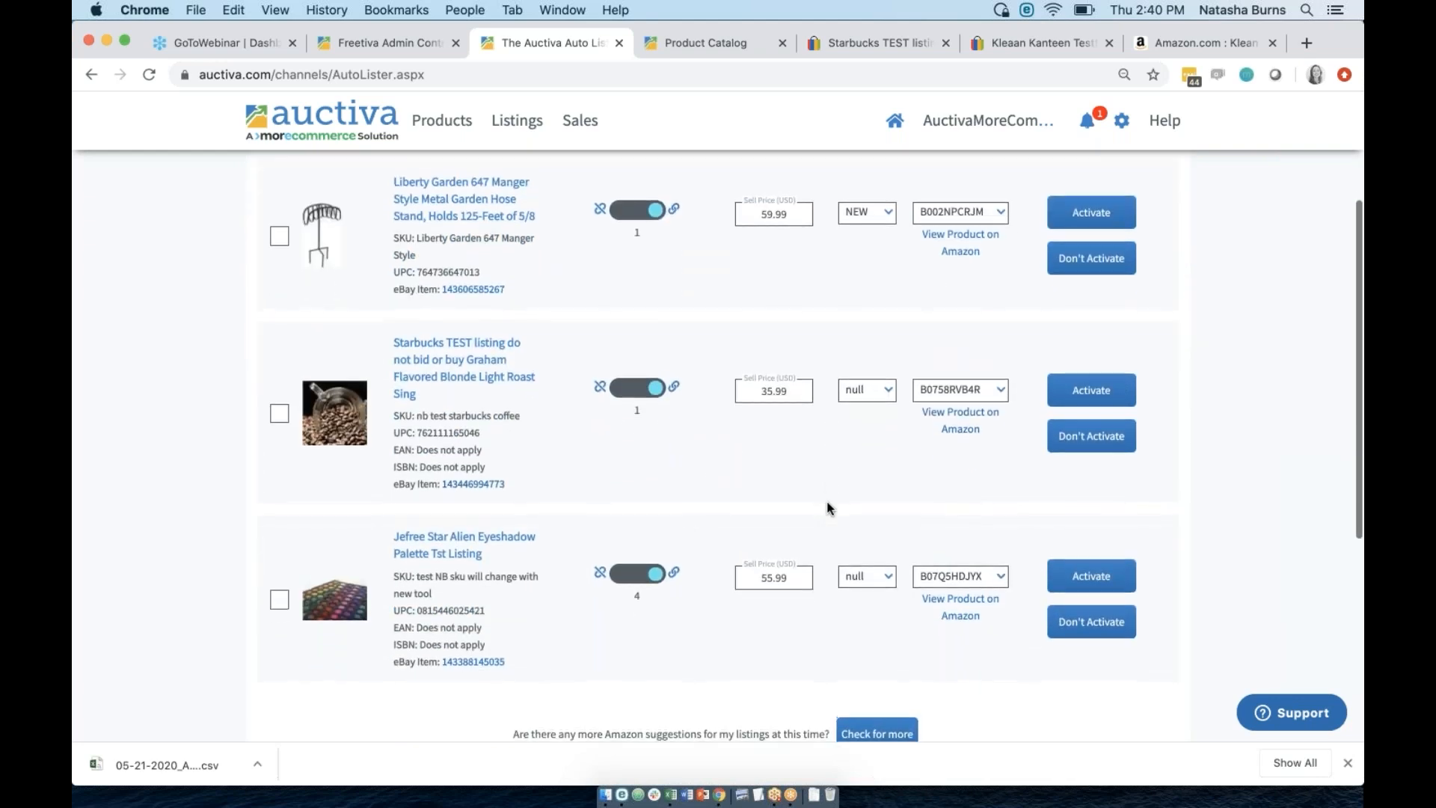
pyautogui.scroll(5, 828, 507)
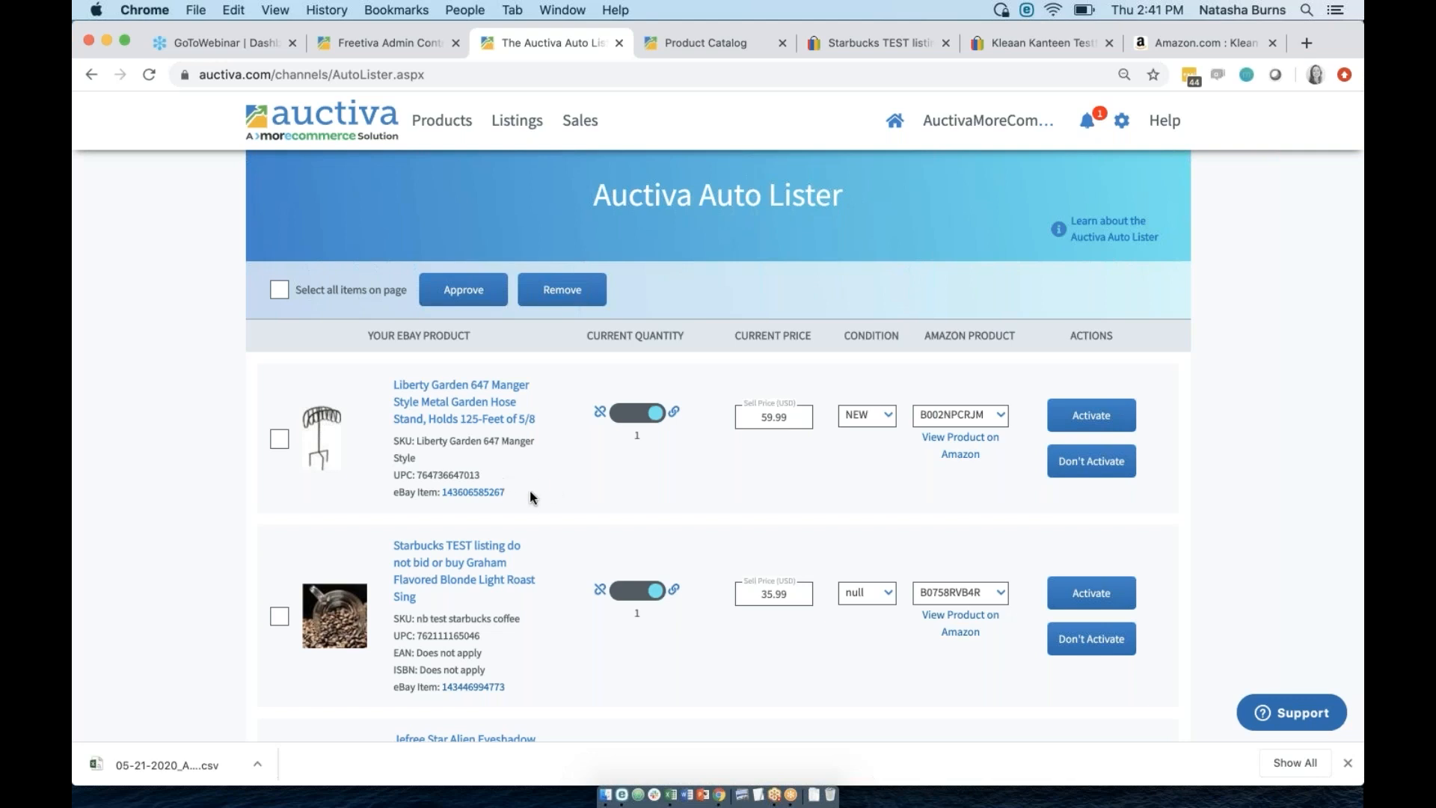
# Highlight the hose stand's UPC in the Auto Lister, then go to My Product Catalog.
pyautogui.moveTo(481, 477); pyautogui.dragTo(419, 469)
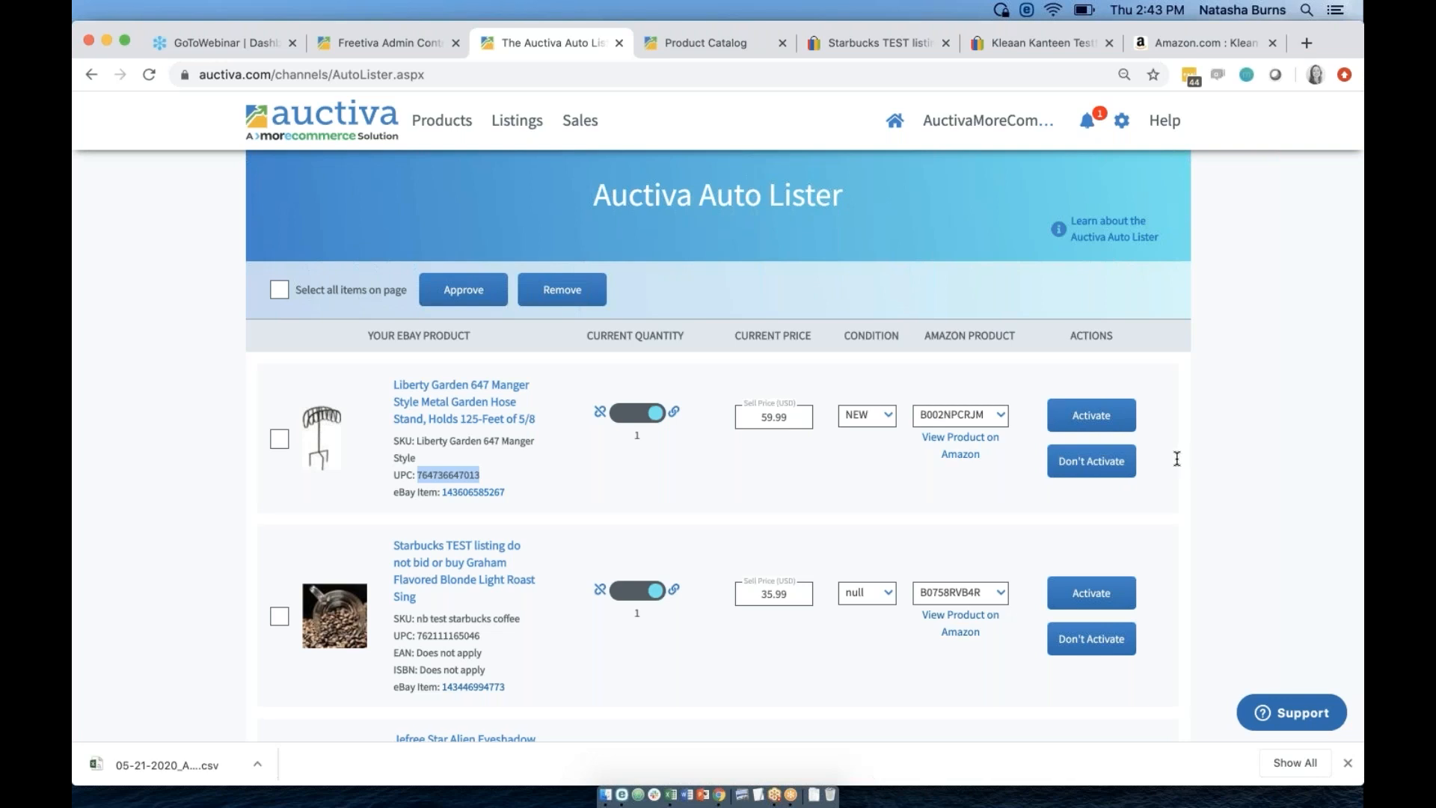
pyautogui.click(438, 122)
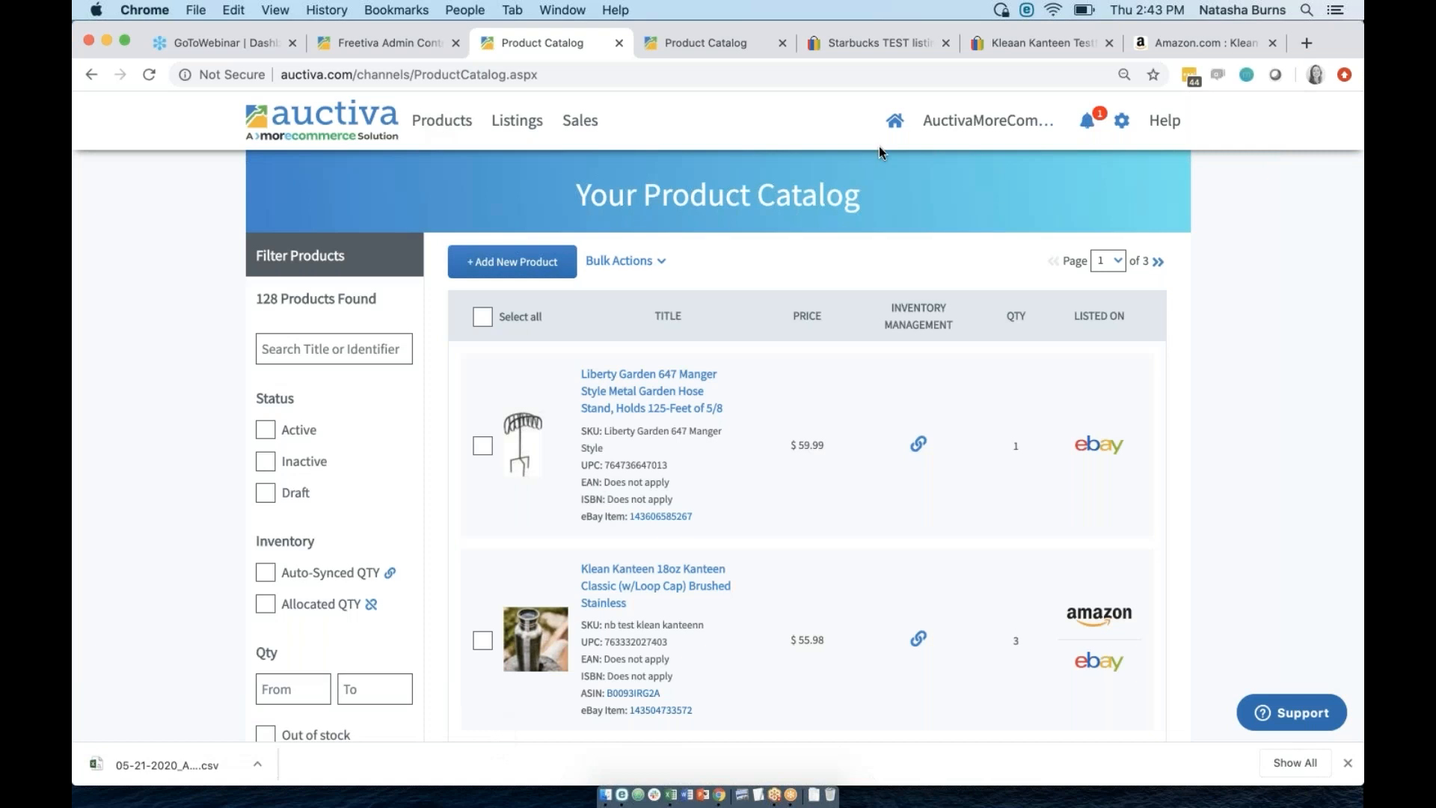
# Open Choose My Plan and compare Multi-Channel plans ($29.95–$199.95/month) with eBay Only plans.
pyautogui.moveTo(989, 123)
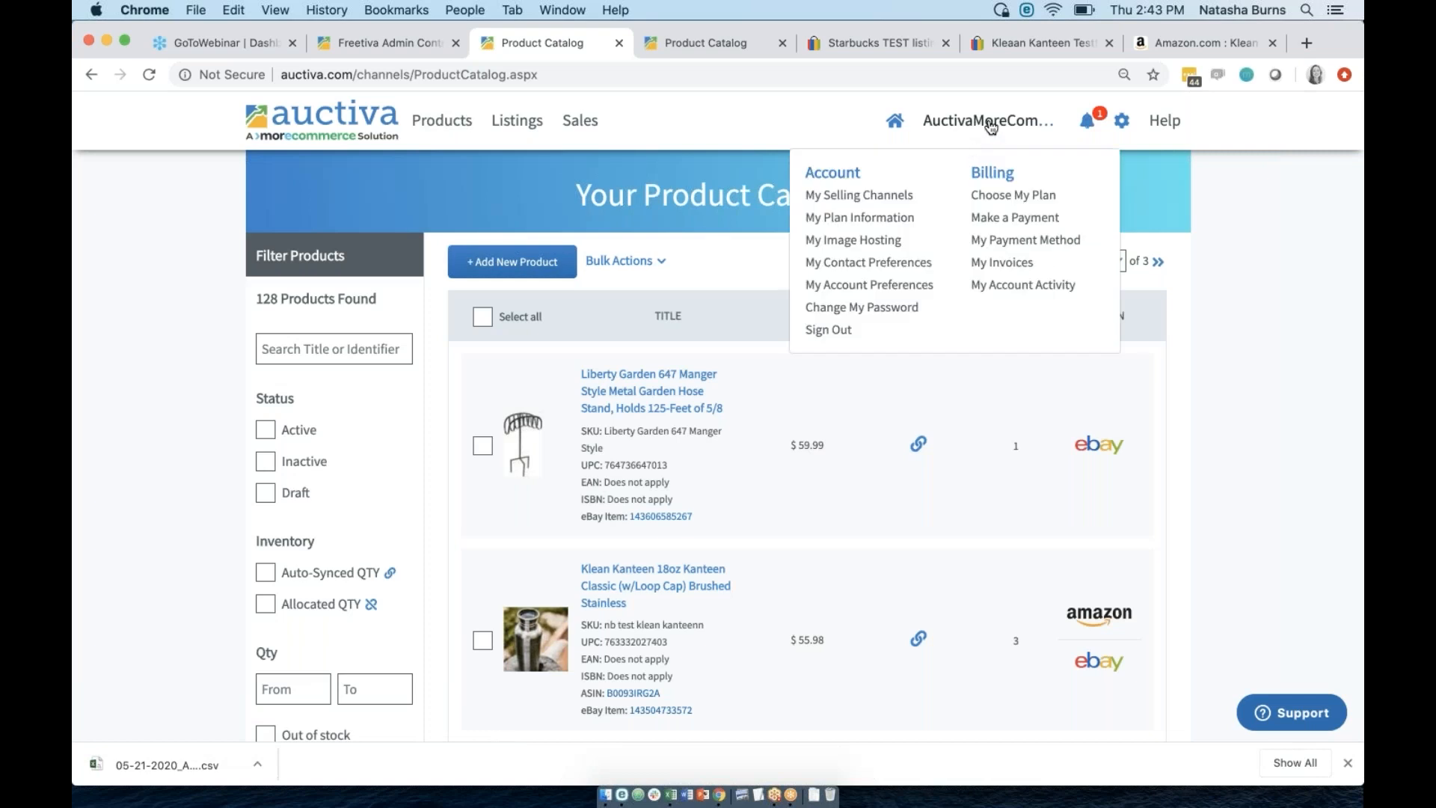
pyautogui.click(999, 196)
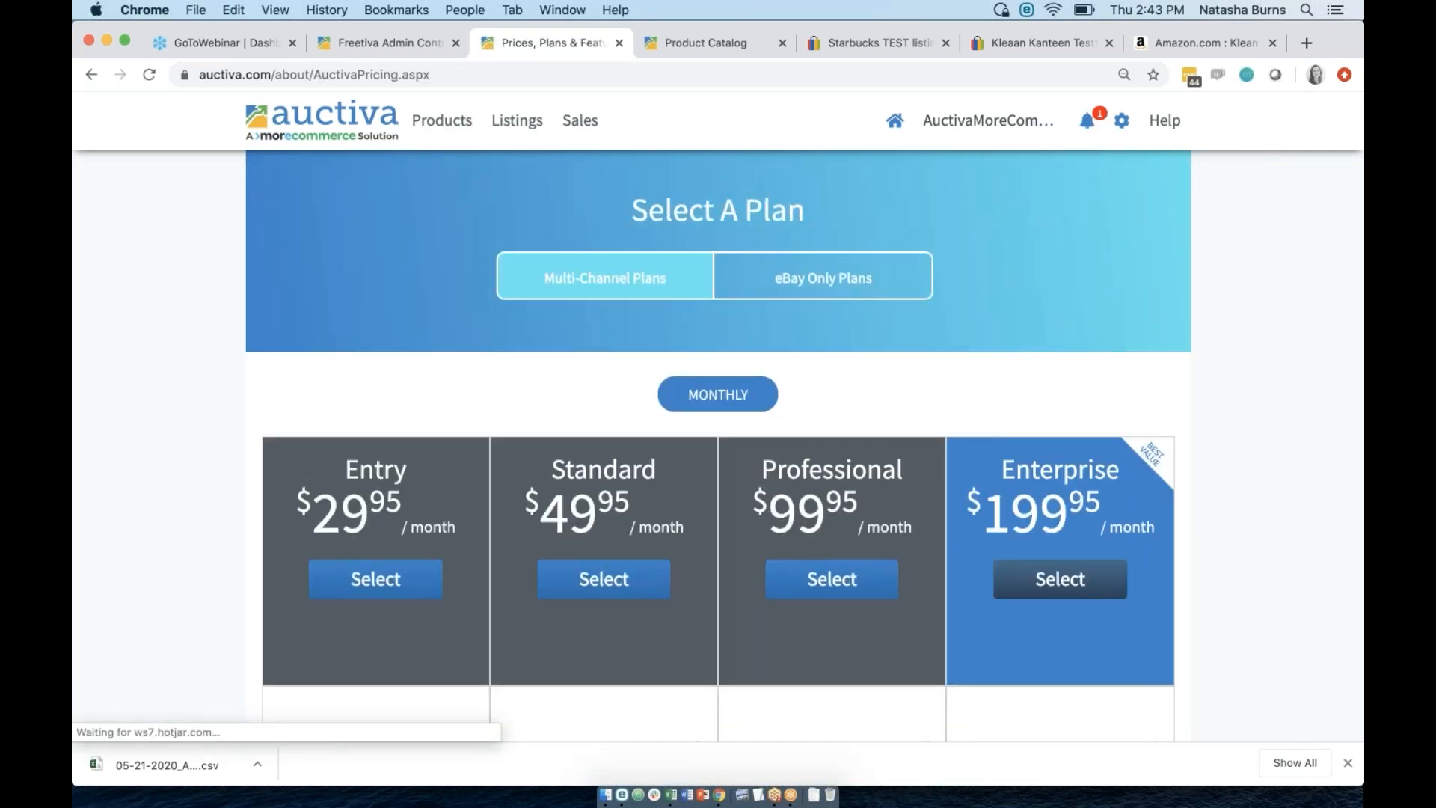
pyautogui.click(770, 278)
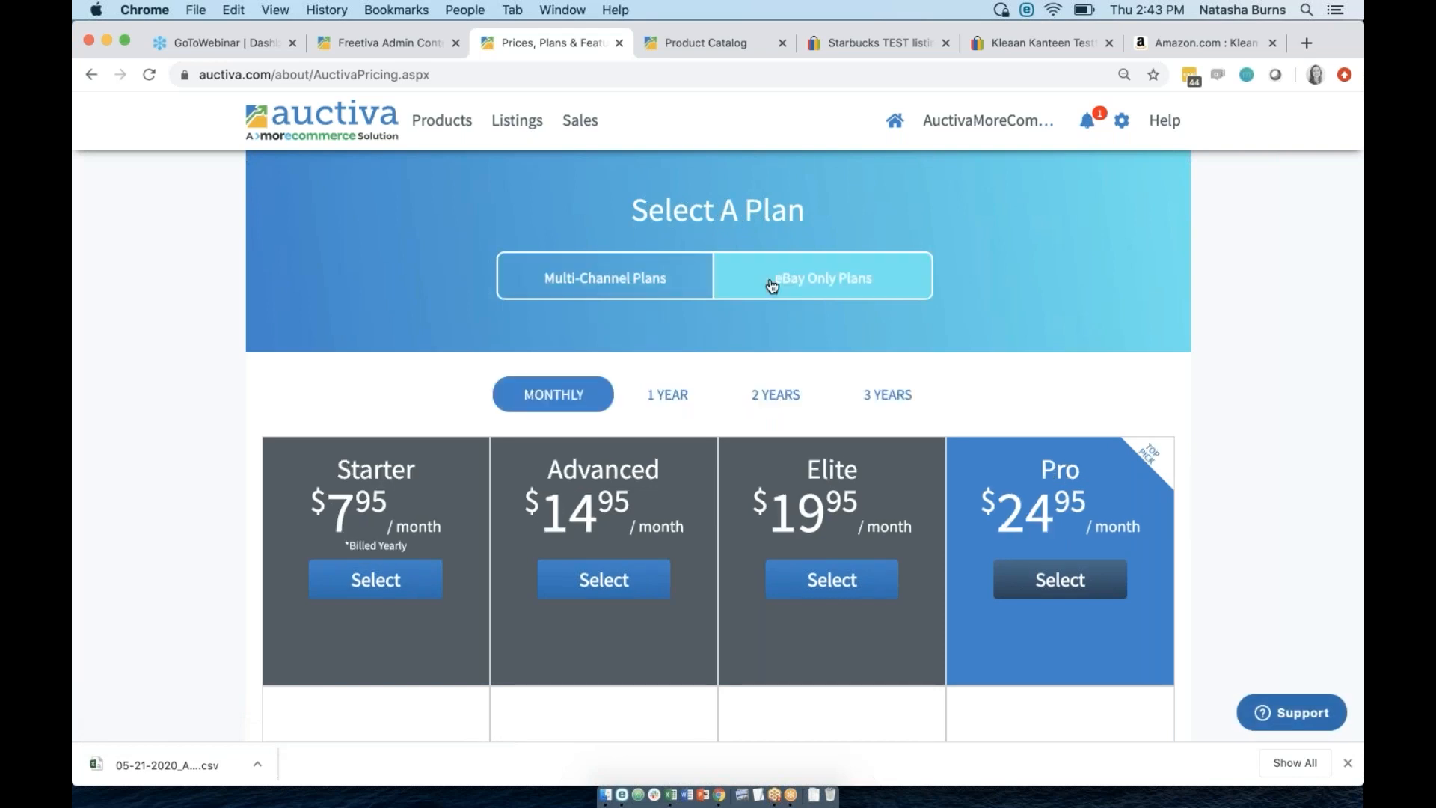
pyautogui.click(628, 290)
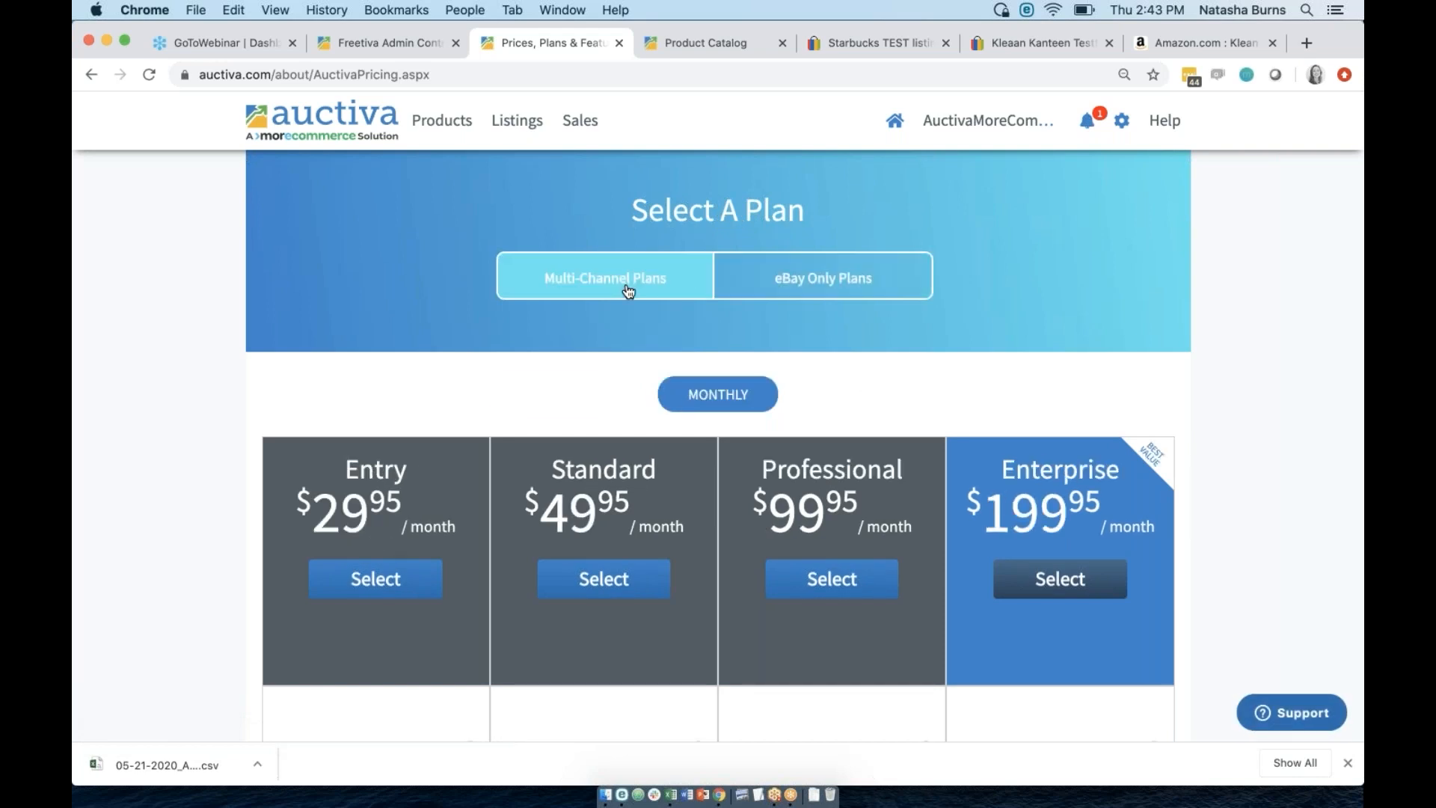
pyautogui.click(798, 283)
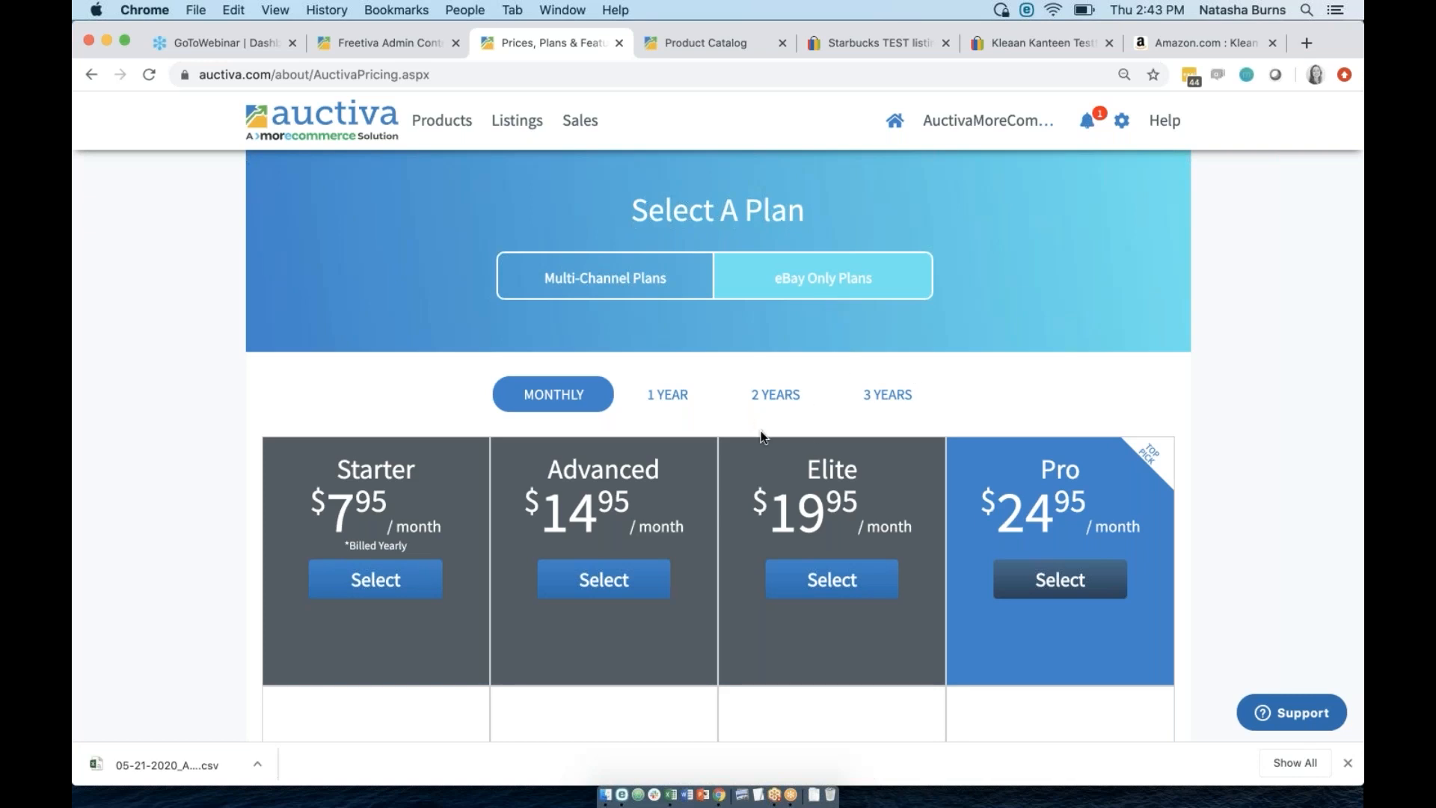
pyautogui.click(550, 276)
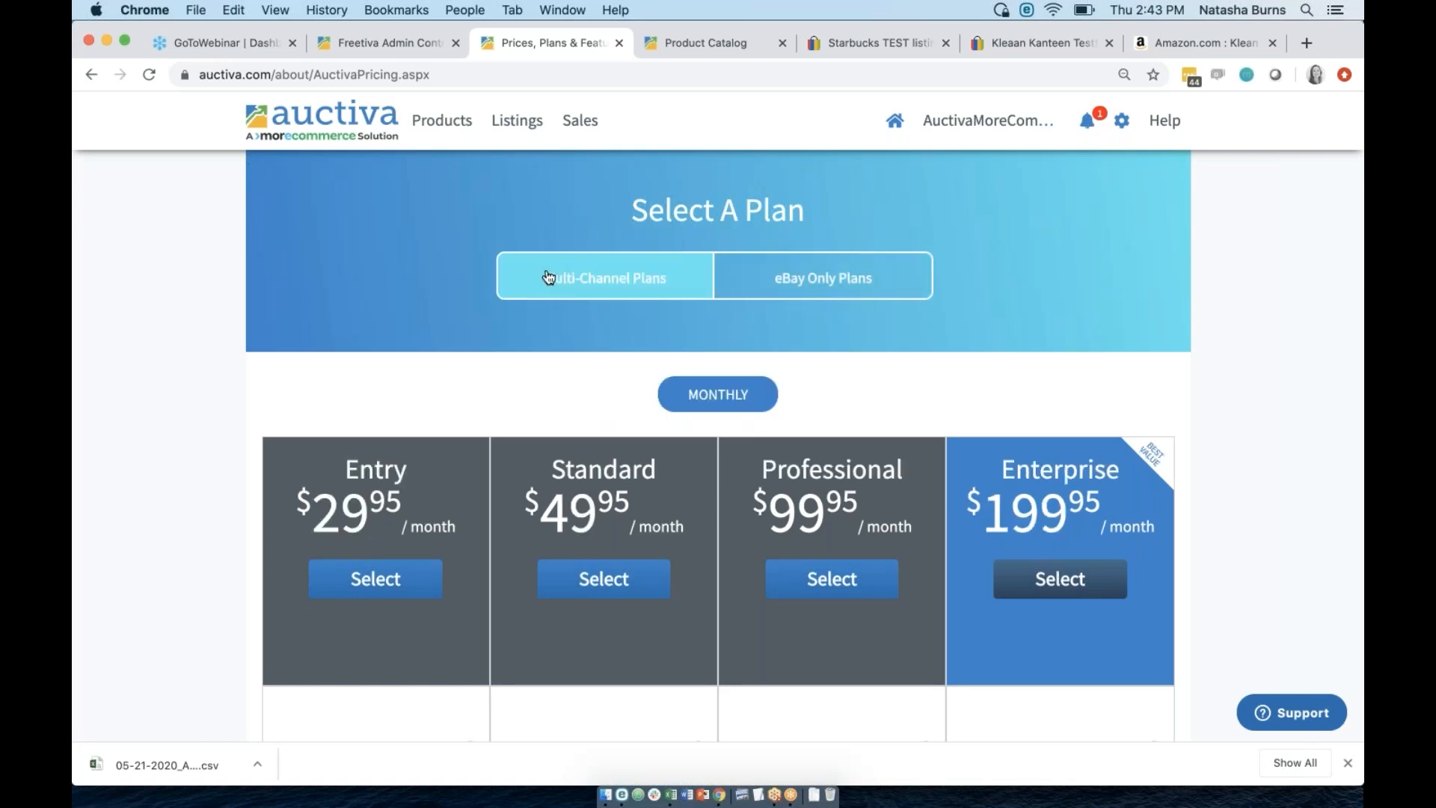
pyautogui.click(778, 282)
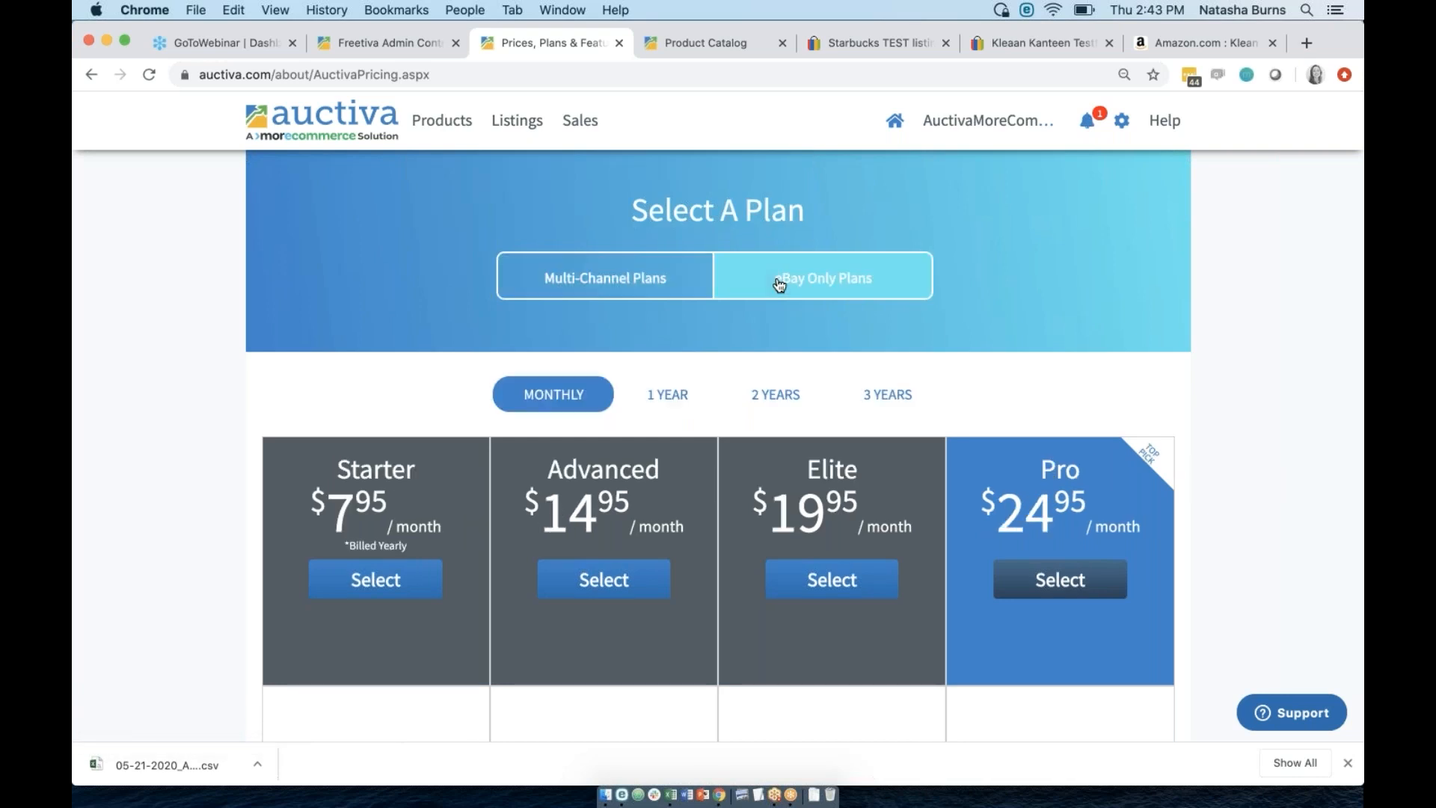
pyautogui.click(651, 279)
pyautogui.click(830, 283)
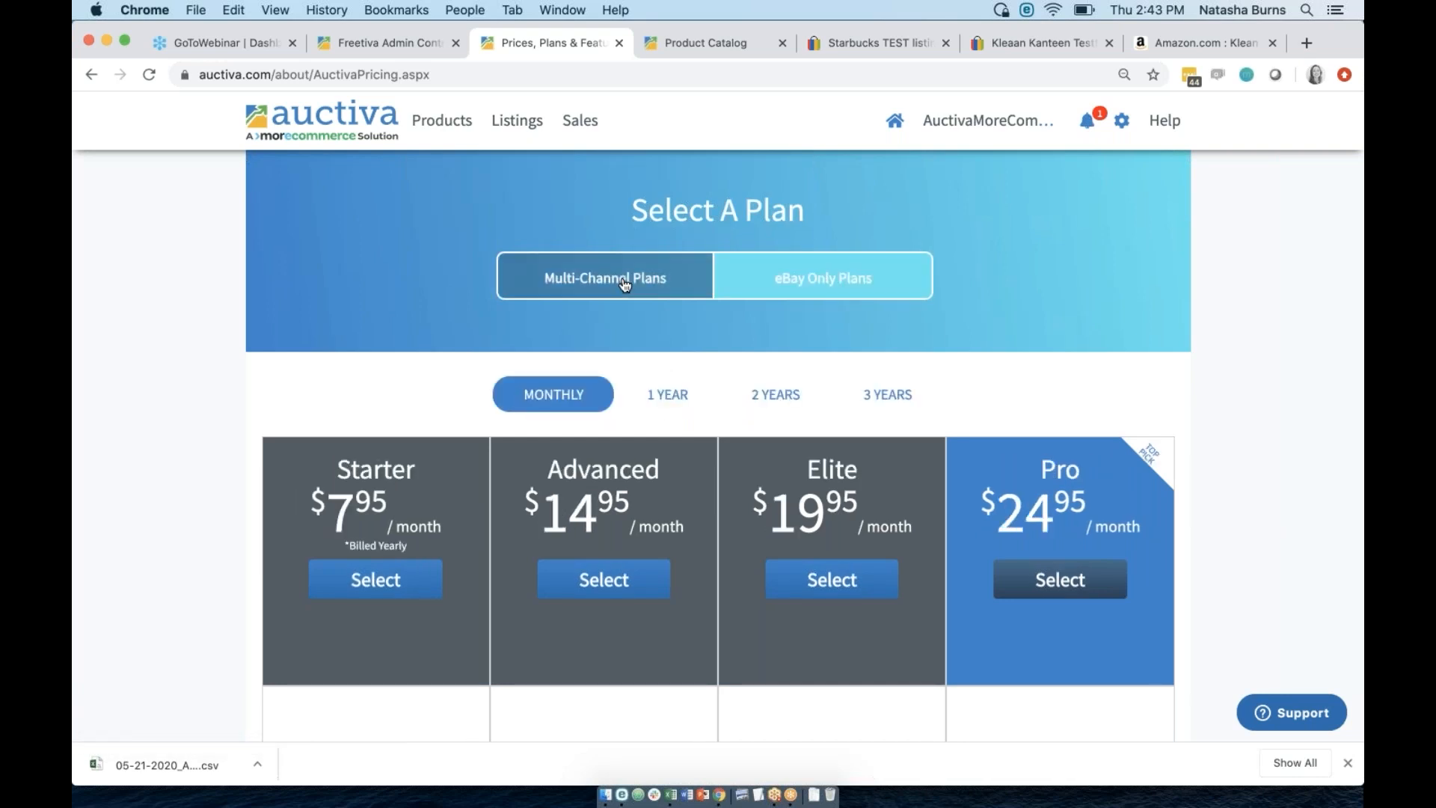
pyautogui.click(624, 288)
pyautogui.click(811, 281)
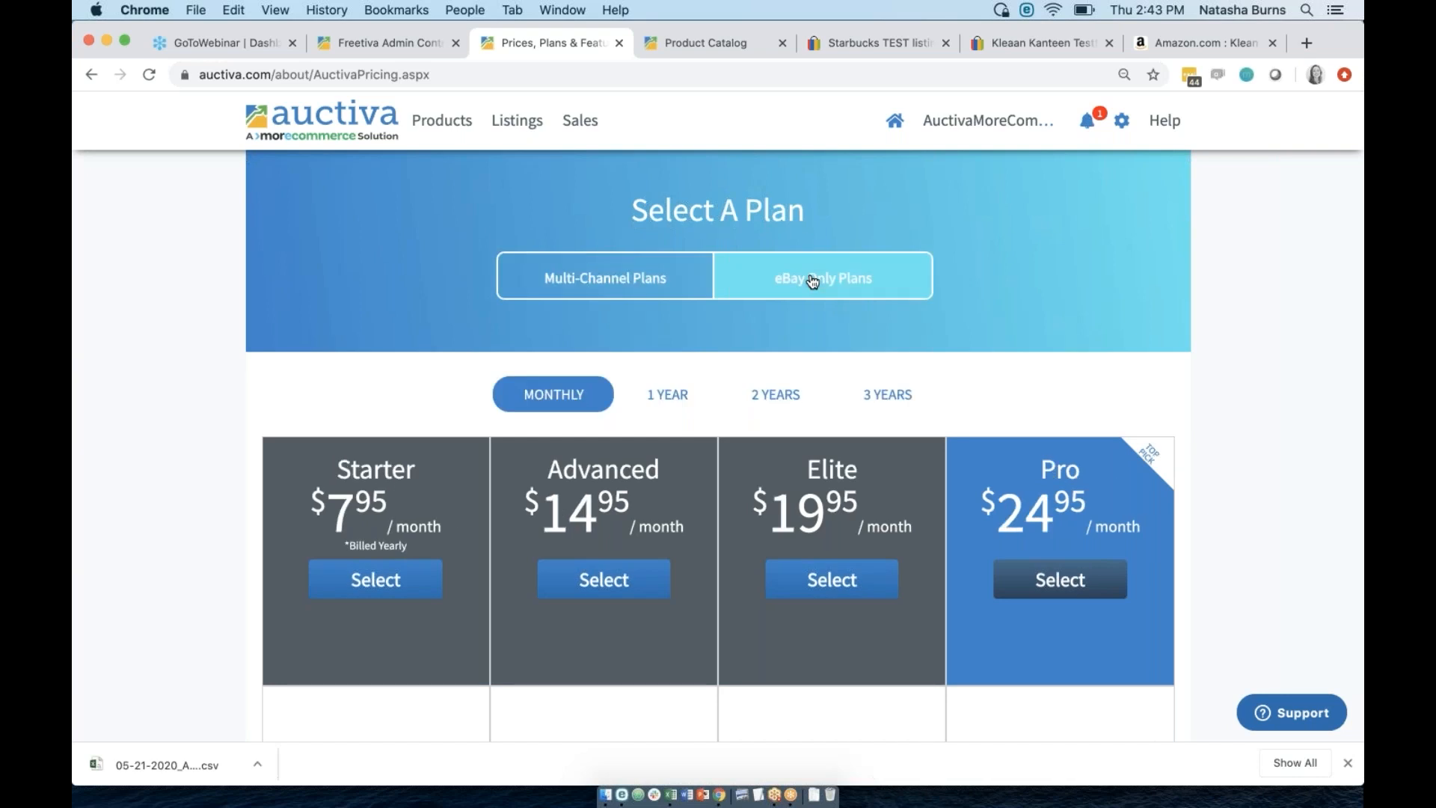
pyautogui.click(599, 283)
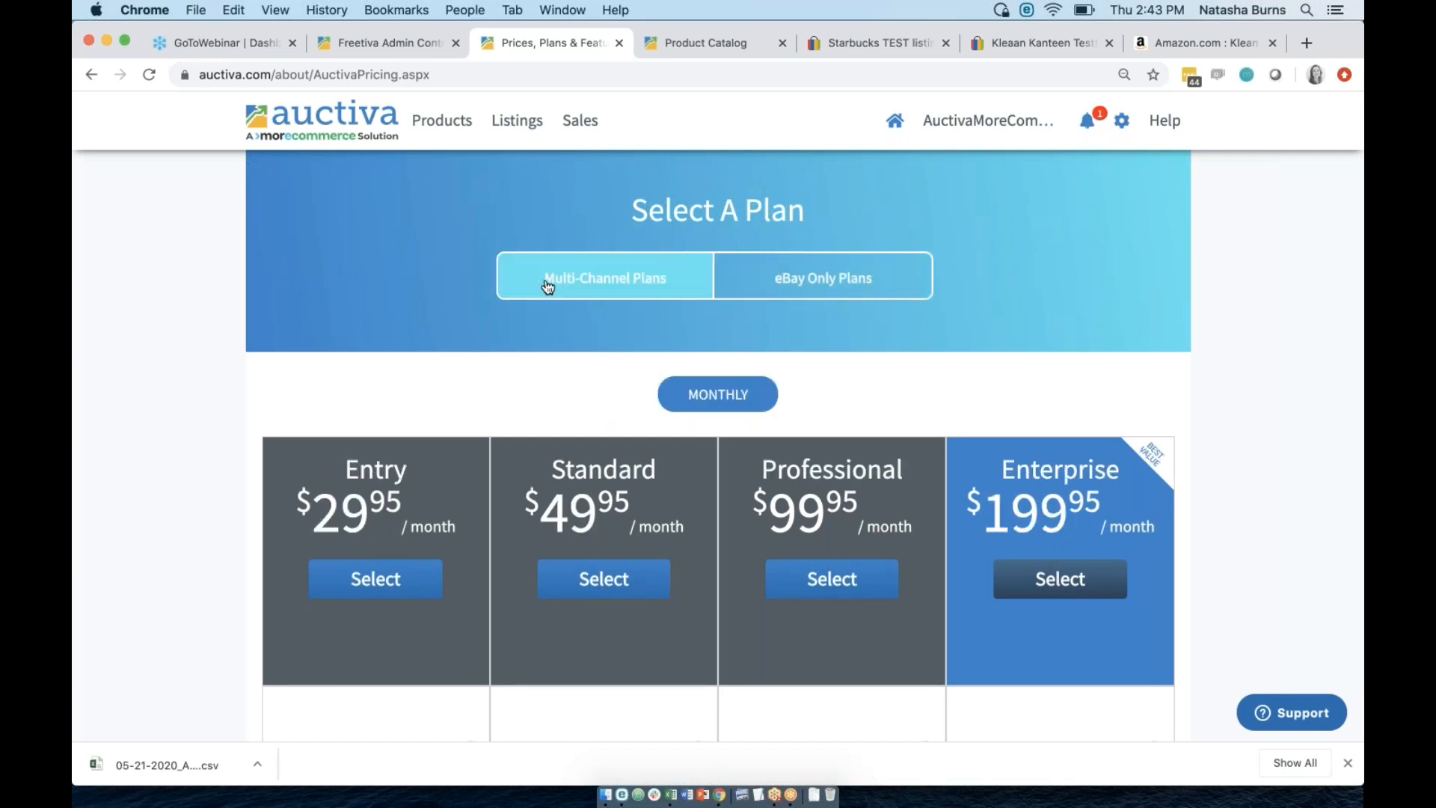
pyautogui.click(437, 123)
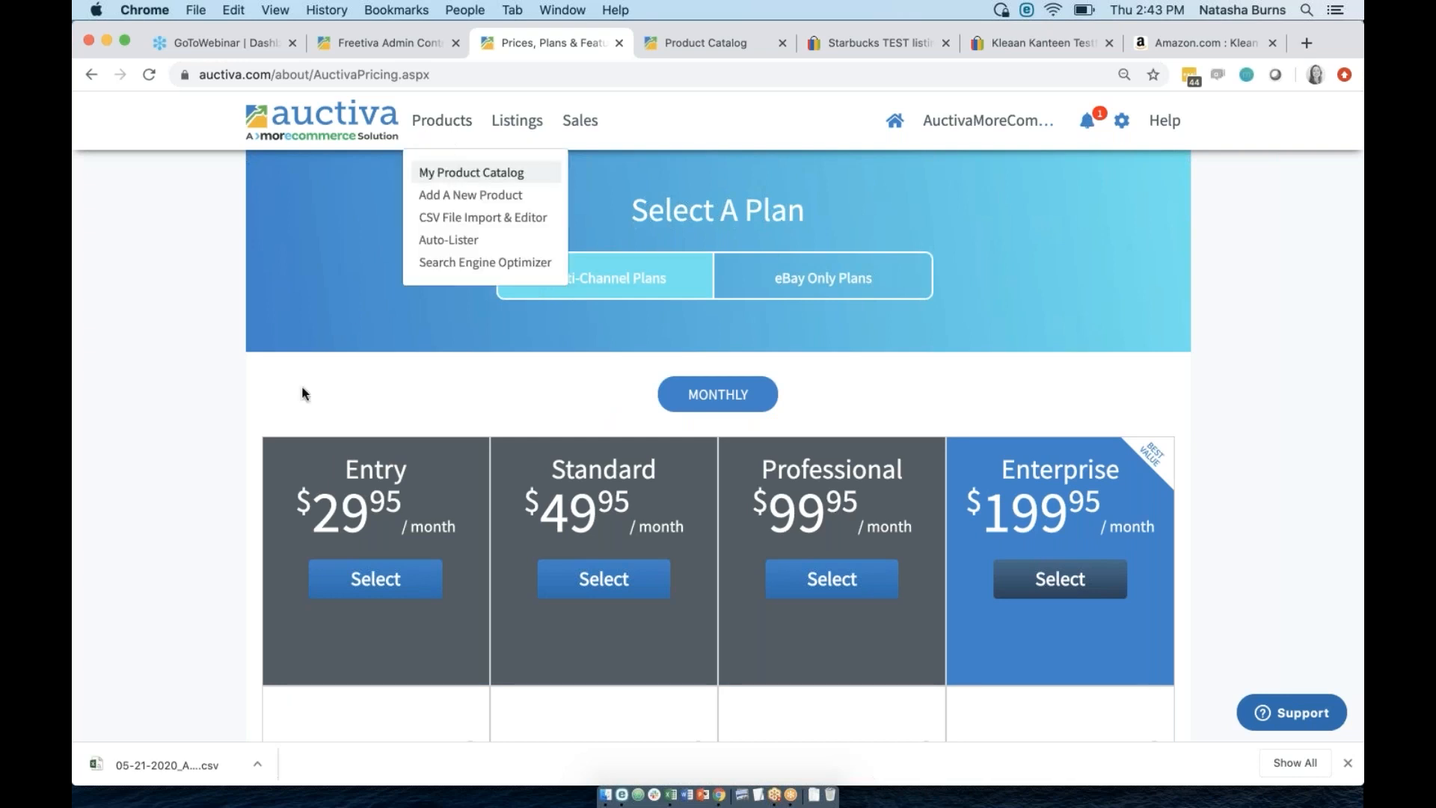
# Return to My Product Catalog and open the Decroom Full Body Pillow product for editing.
pyautogui.click(430, 125)
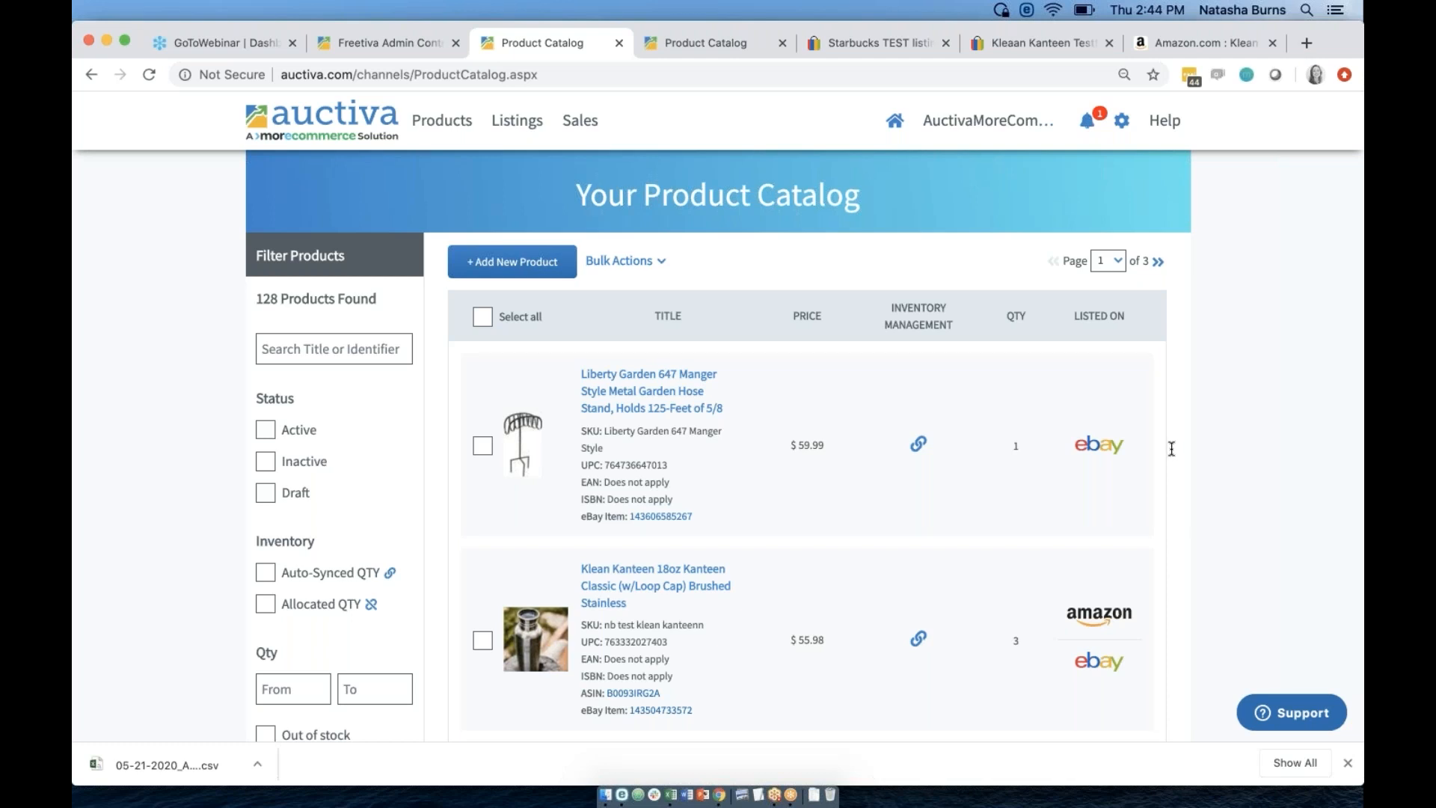
pyautogui.scroll(-4, 818, 471)
pyautogui.scroll(2, 818, 471)
pyautogui.scroll(-1, 817, 470)
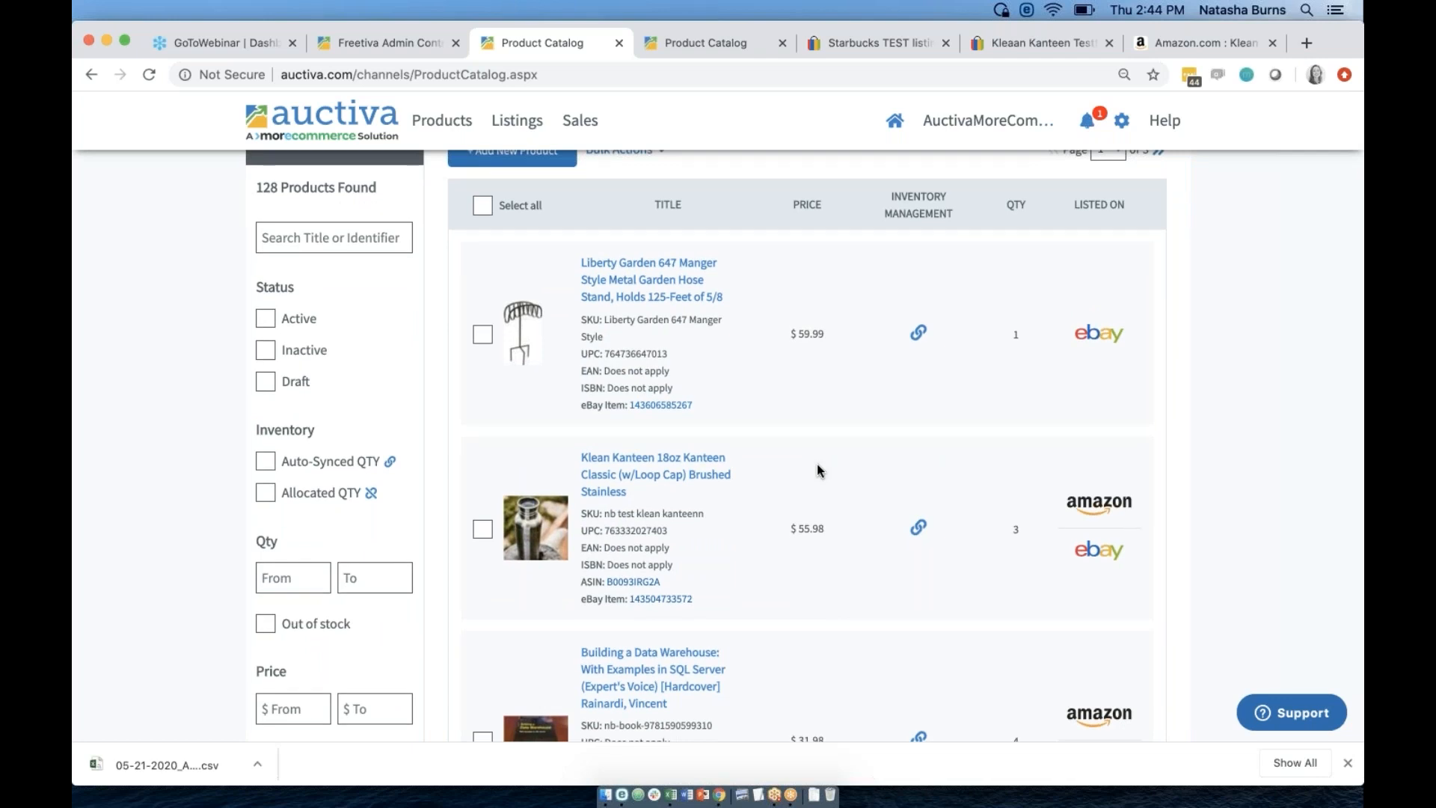
pyautogui.scroll(-5, 816, 470)
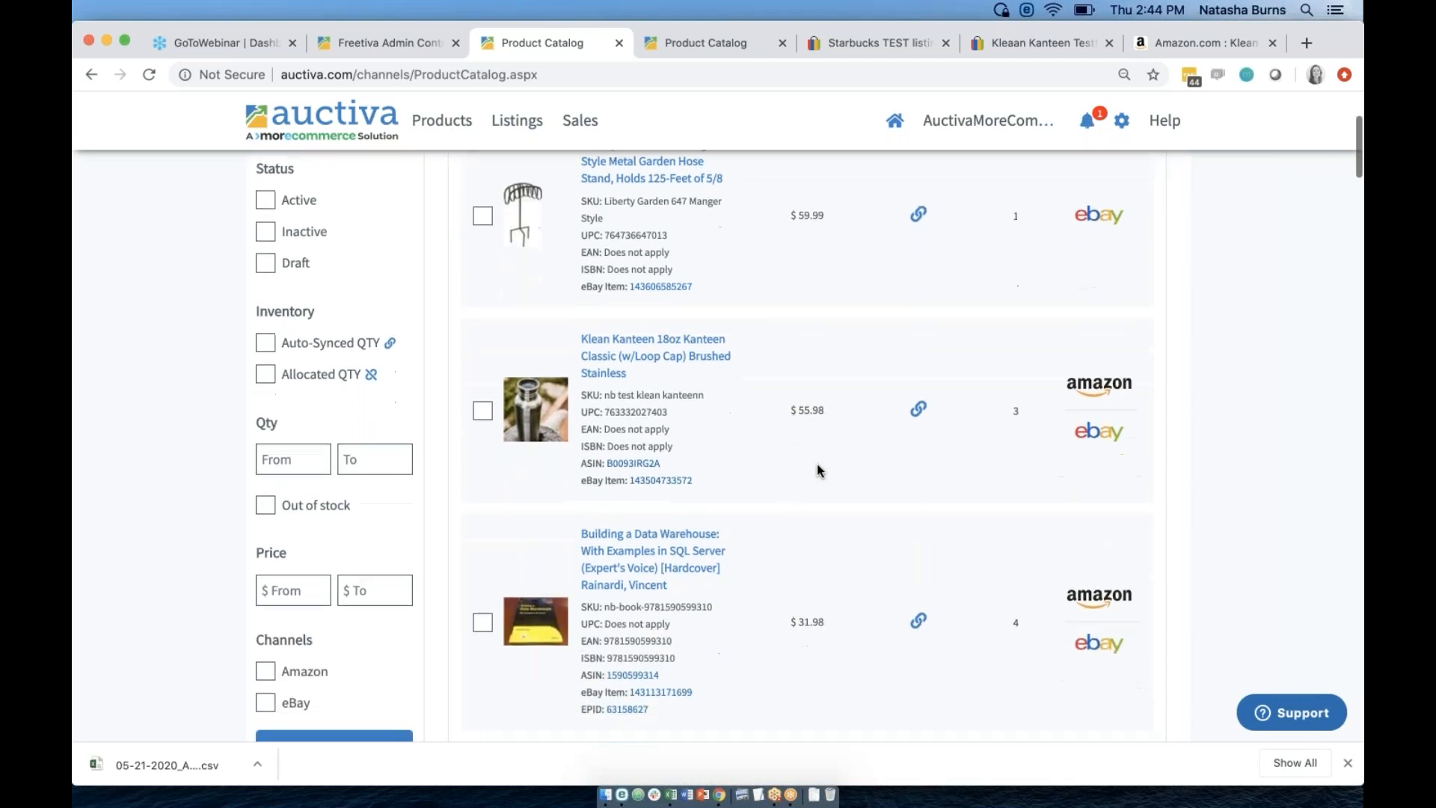
pyautogui.scroll(-15, 1079, 513)
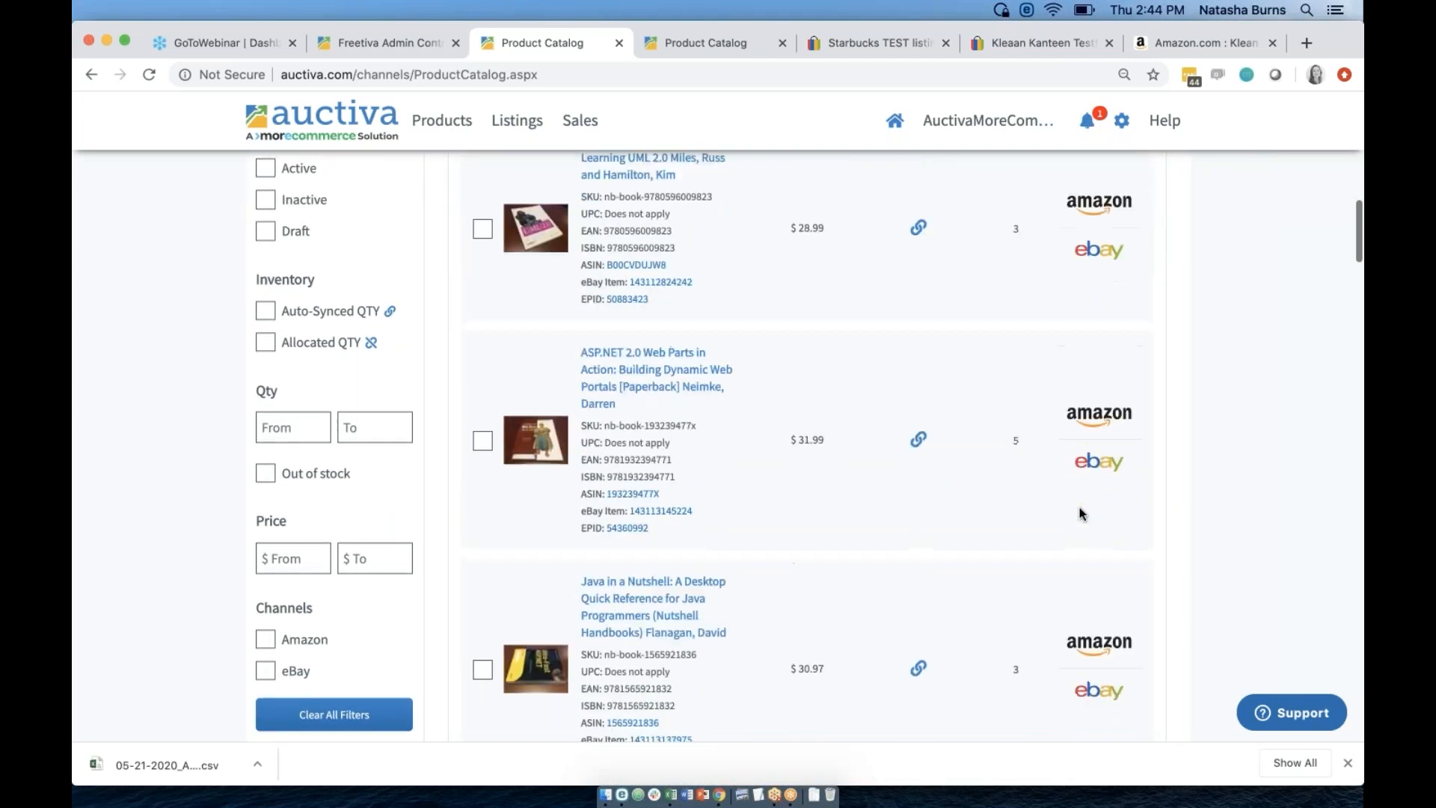
pyautogui.scroll(-15, 1079, 513)
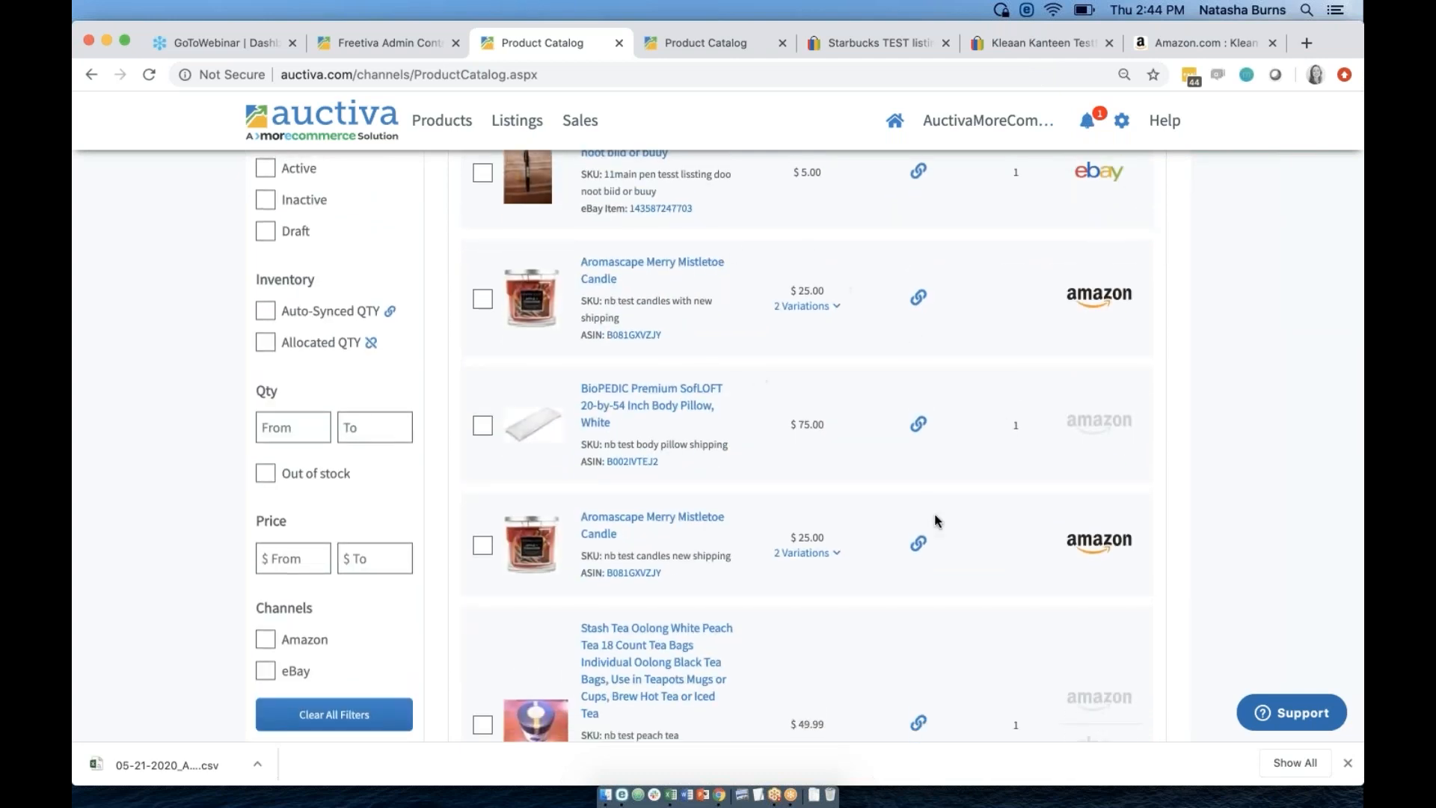
pyautogui.scroll(-5, 936, 519)
pyautogui.scroll(-4, 935, 519)
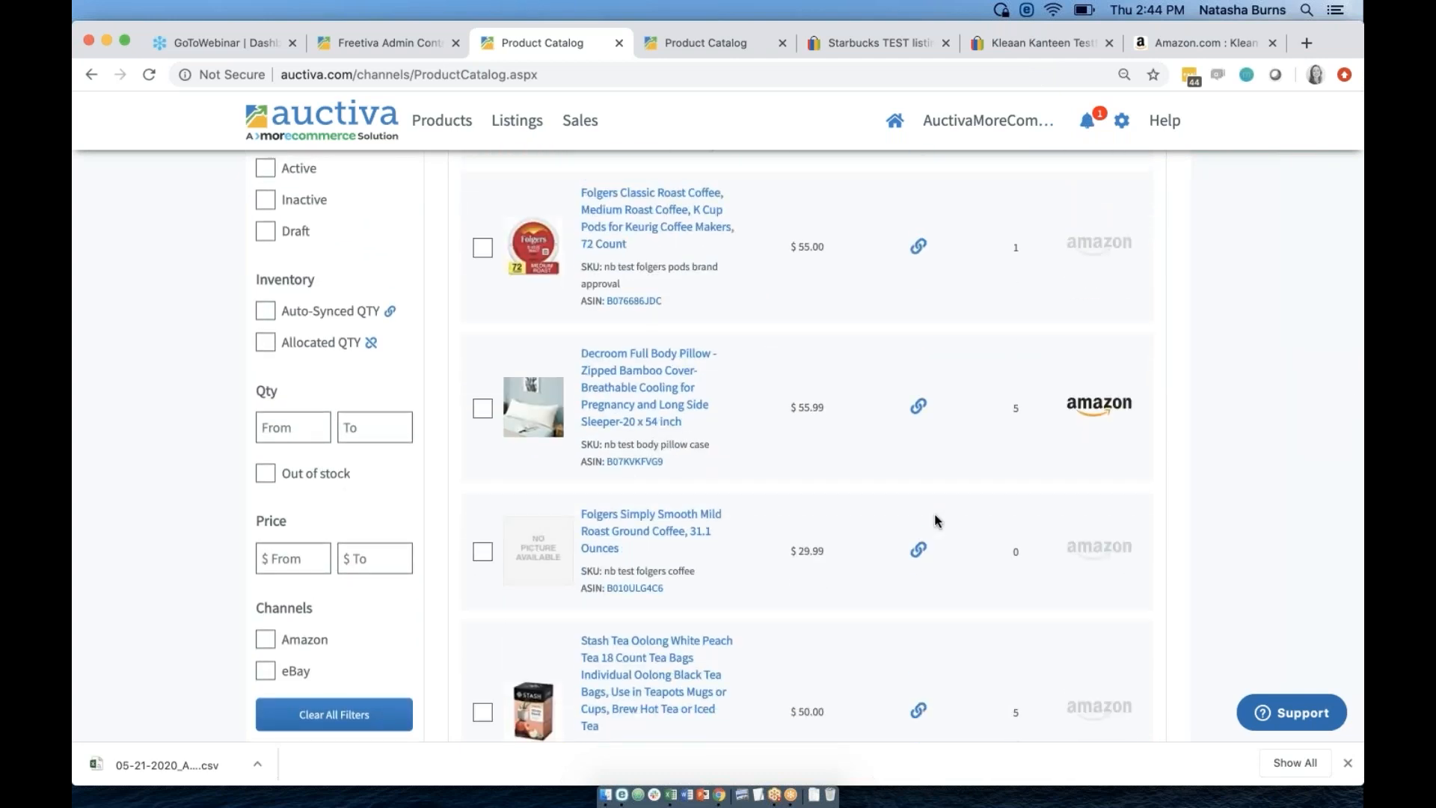
pyautogui.click(655, 356)
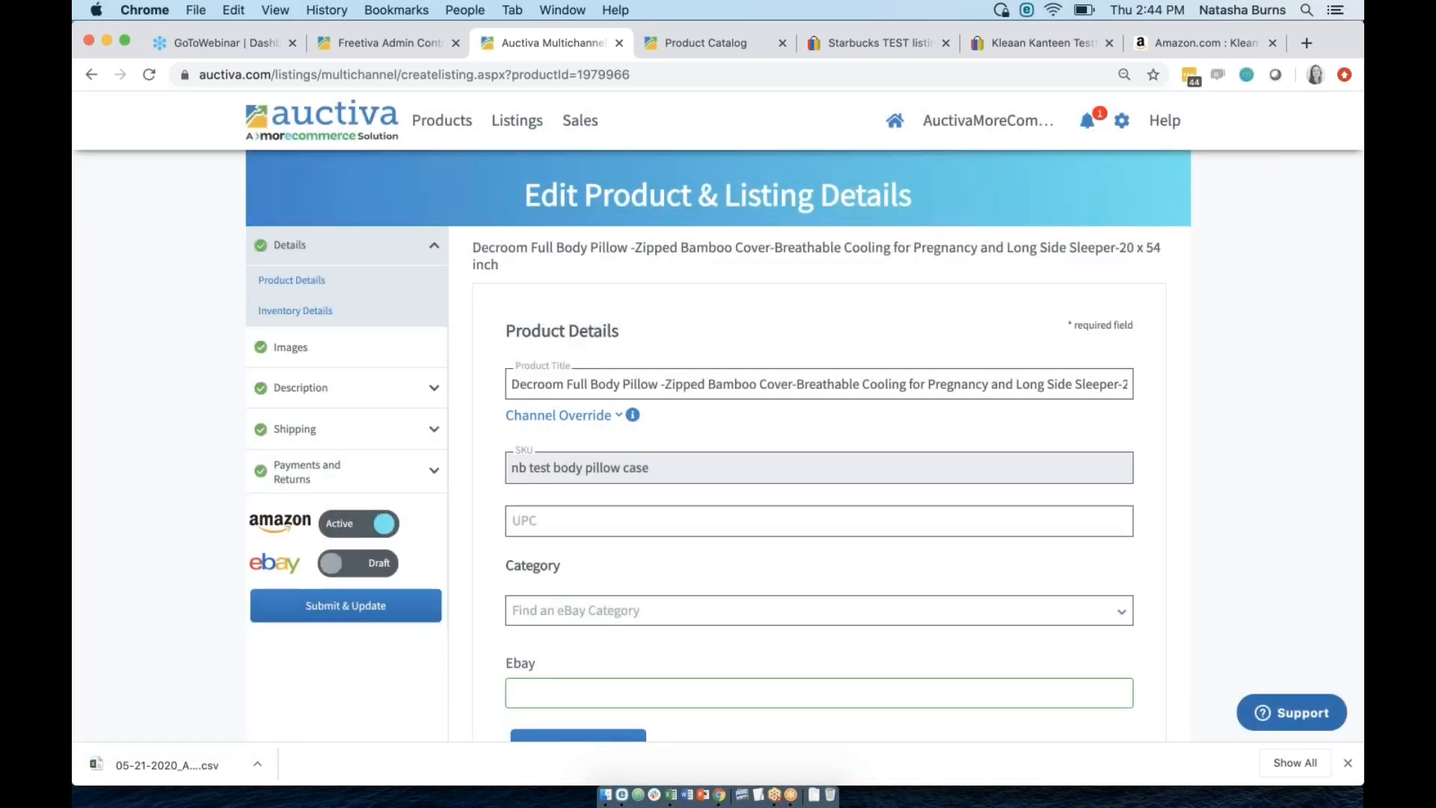
# Activate eBay for the Decroom pillow, note the missing-category errors, and return to the catalog.
pyautogui.click(371, 577)
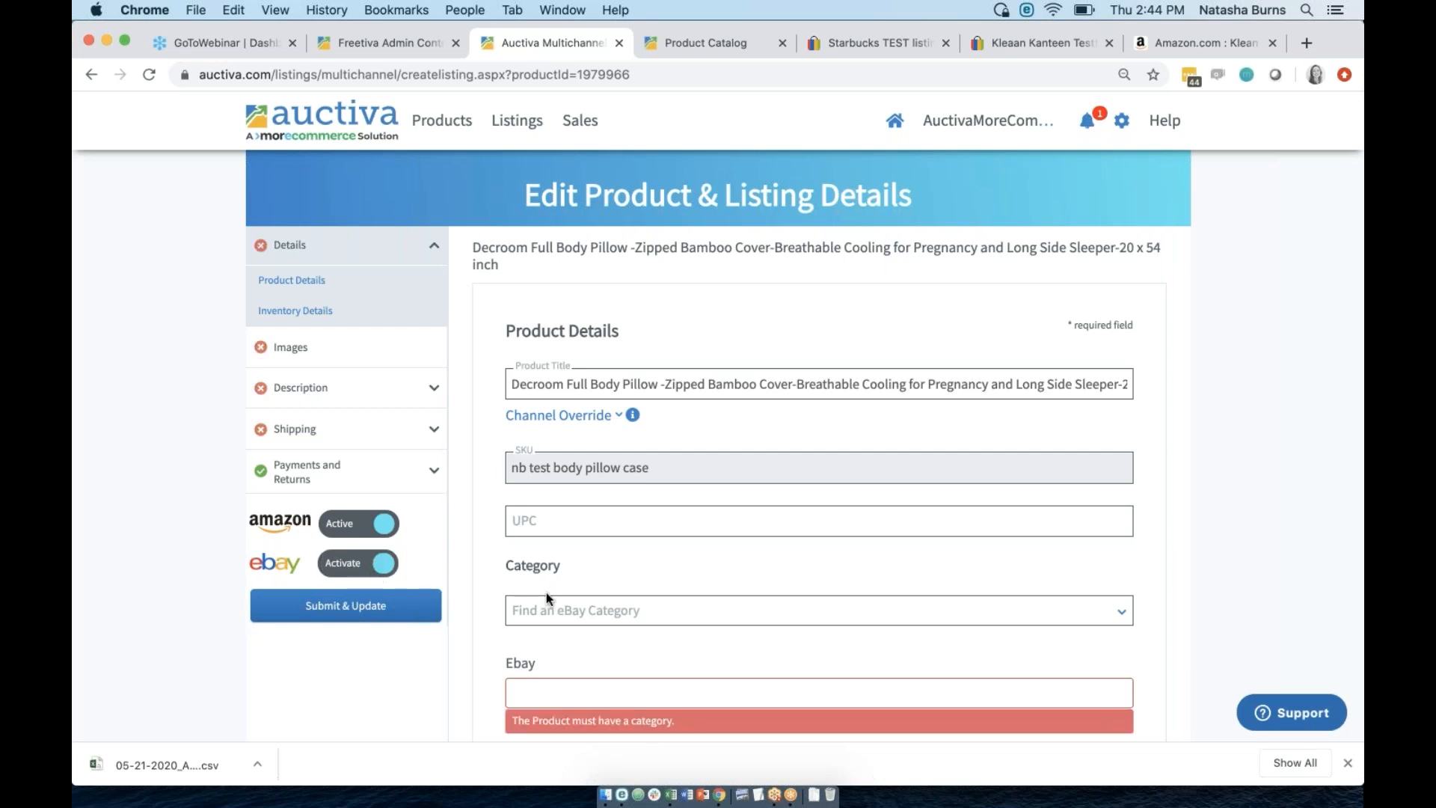
pyautogui.scroll(-10, 546, 592)
pyautogui.scroll(-10, 804, 445)
pyautogui.scroll(20, 493, 351)
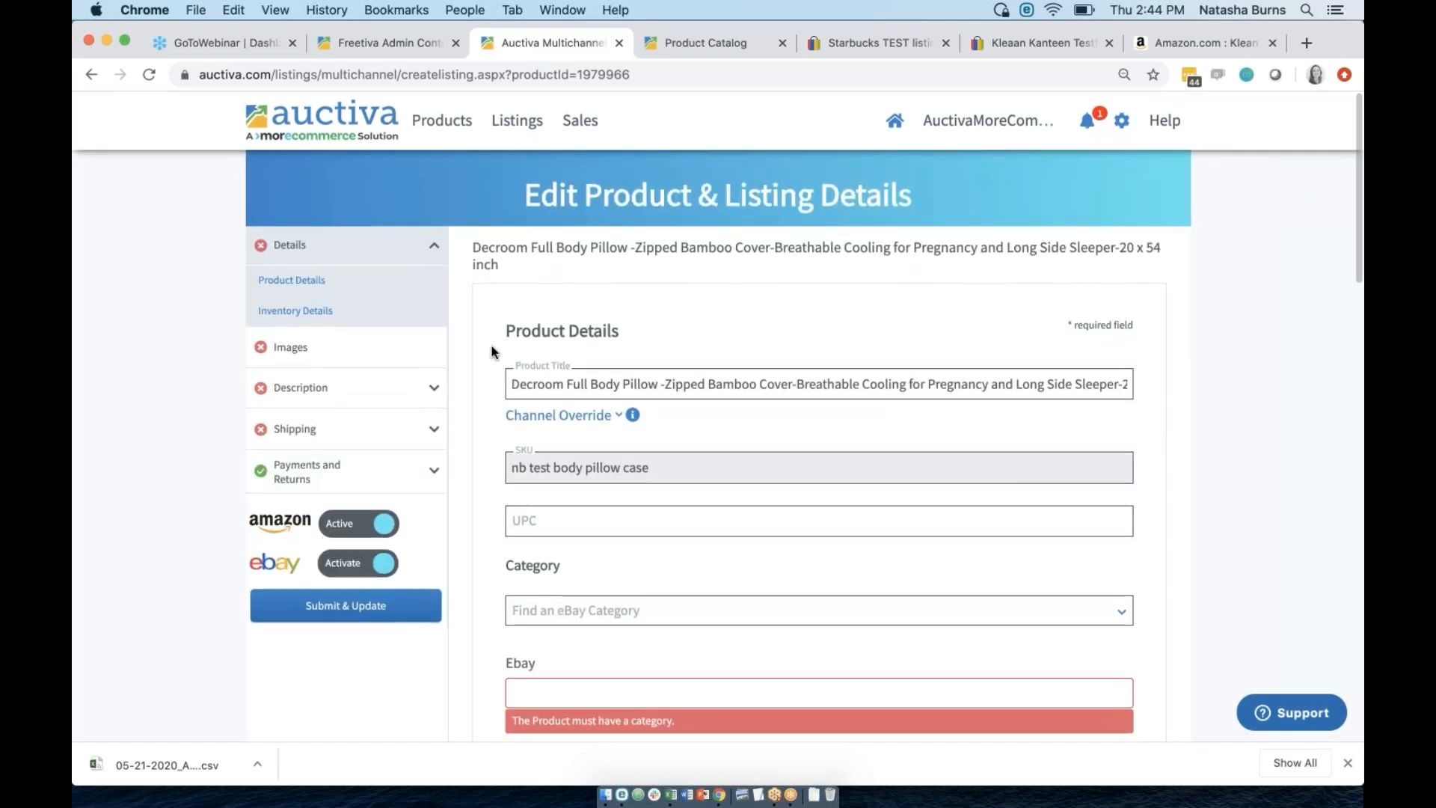
pyautogui.moveTo(443, 131)
pyautogui.click(449, 169)
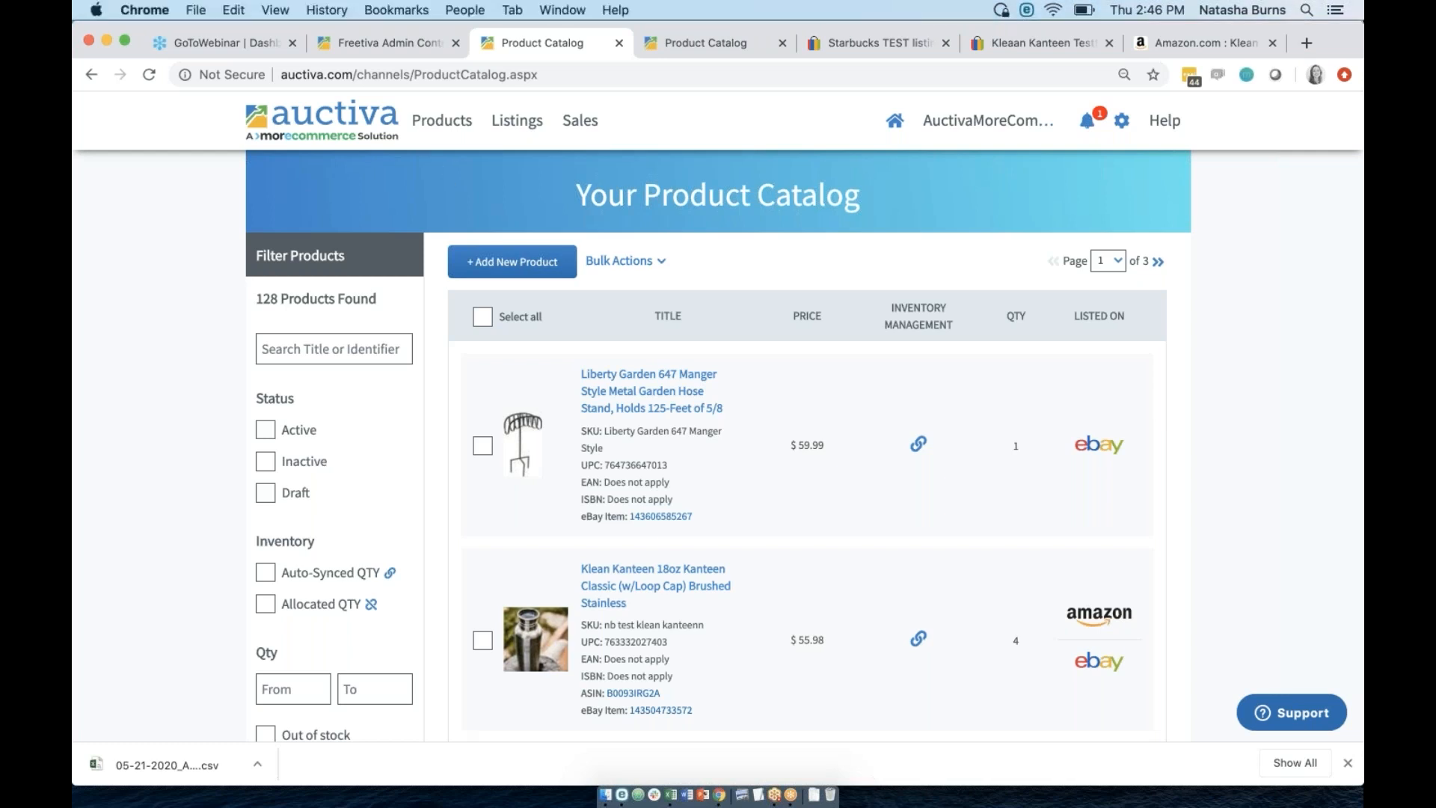
pyautogui.moveTo(445, 126)
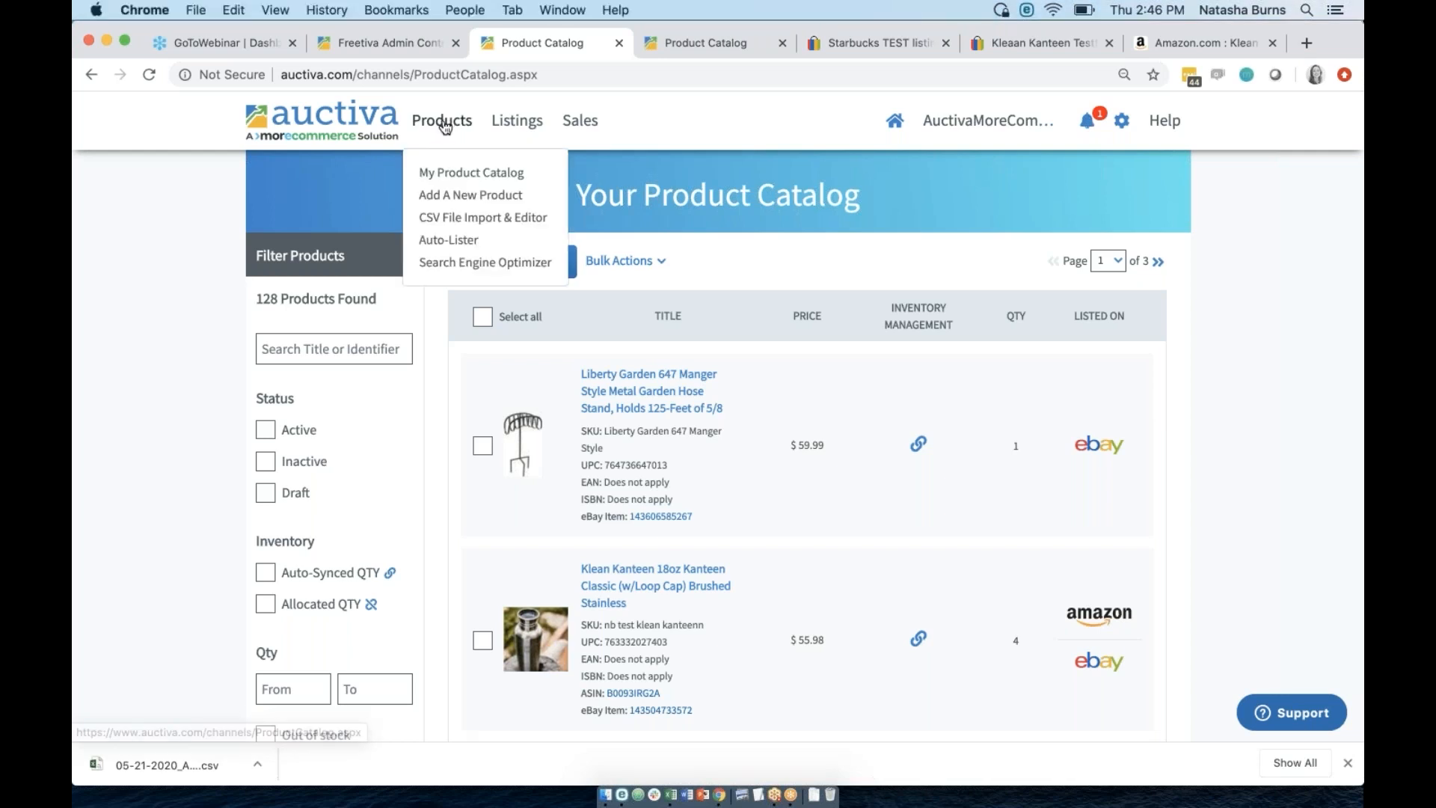
pyautogui.click(467, 265)
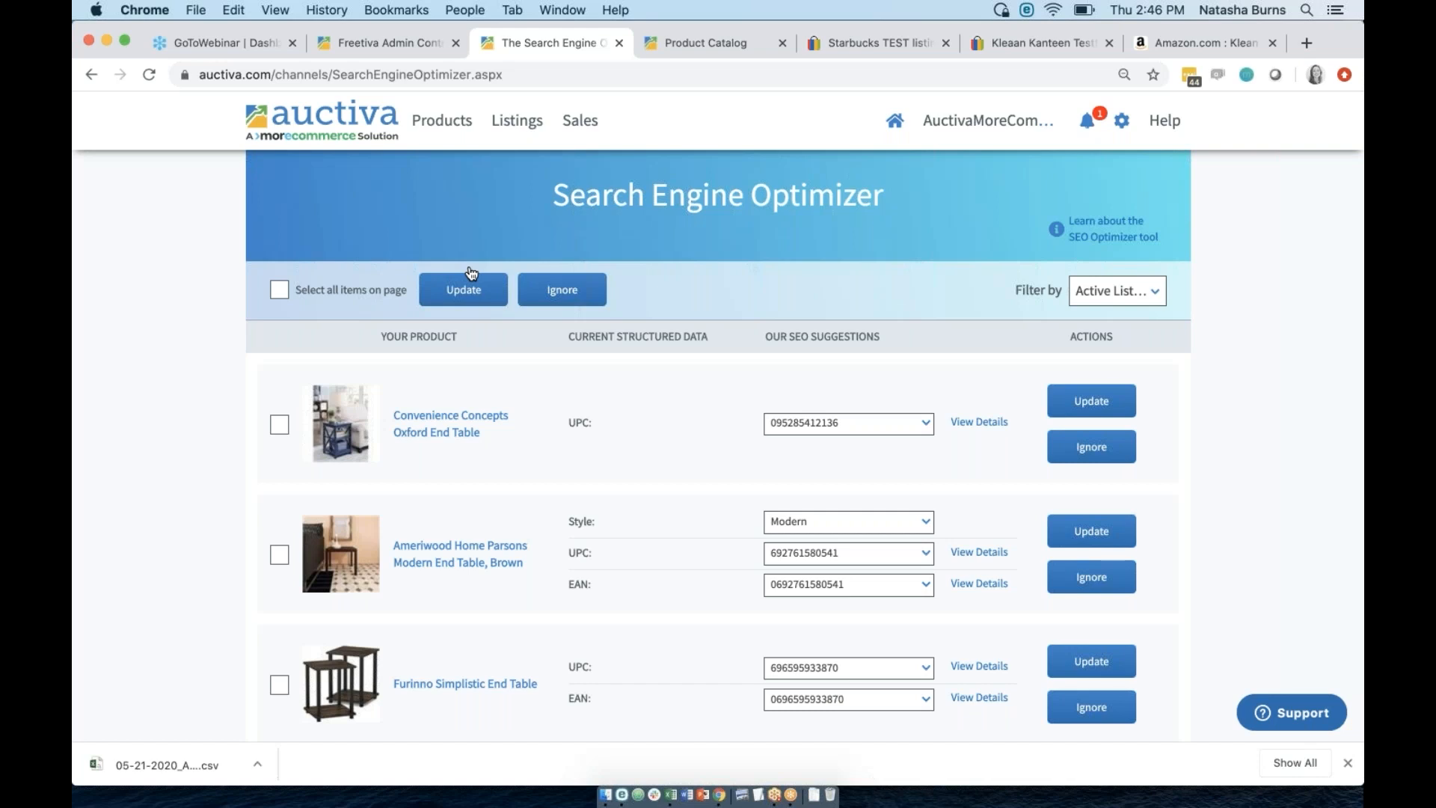
pyautogui.moveTo(448, 122)
pyautogui.moveTo(707, 338); pyautogui.dragTo(620, 336)
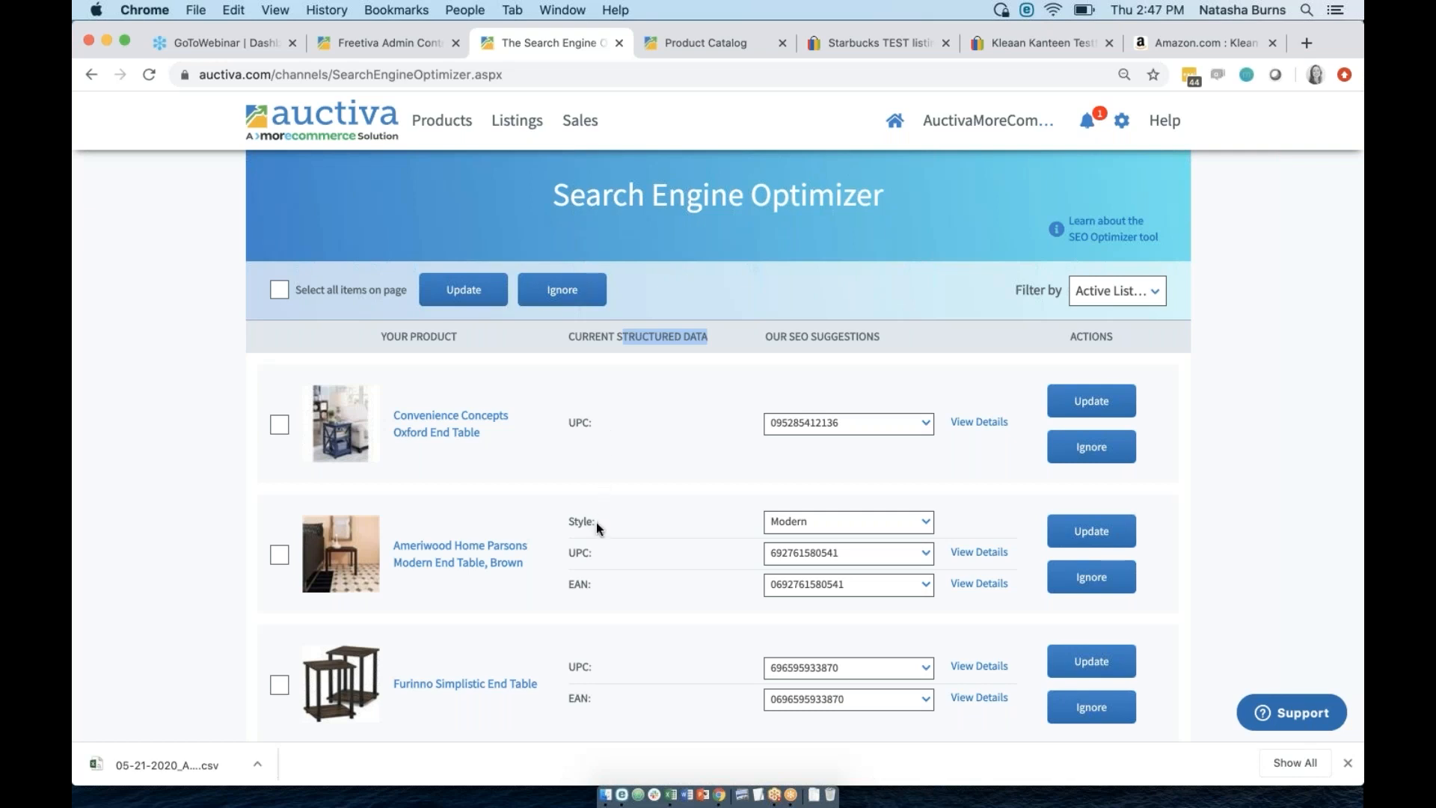
pyautogui.scroll(-2, 596, 524)
pyautogui.scroll(2, 600, 501)
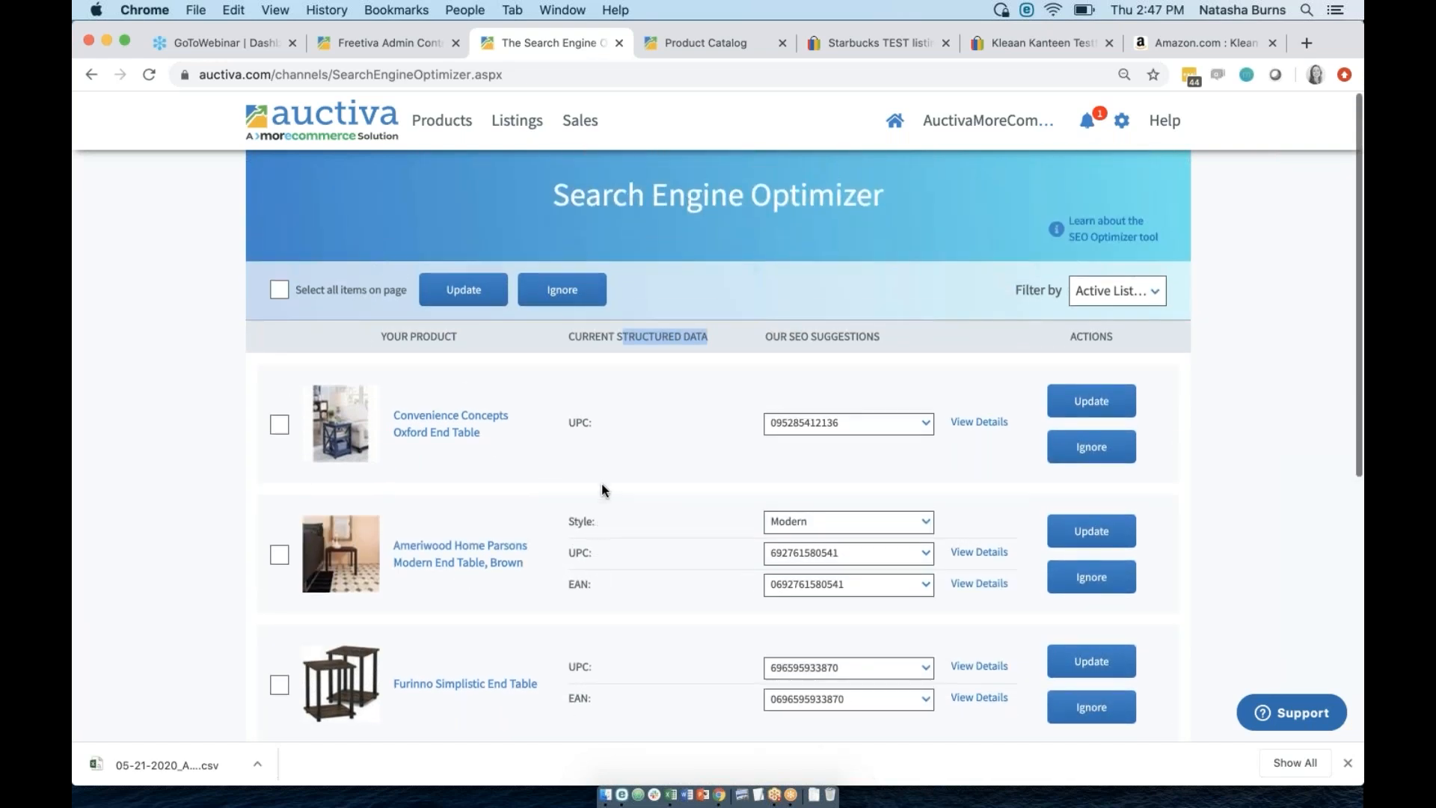
pyautogui.click(674, 338)
pyautogui.moveTo(713, 334); pyautogui.dragTo(621, 337)
pyautogui.click(588, 202)
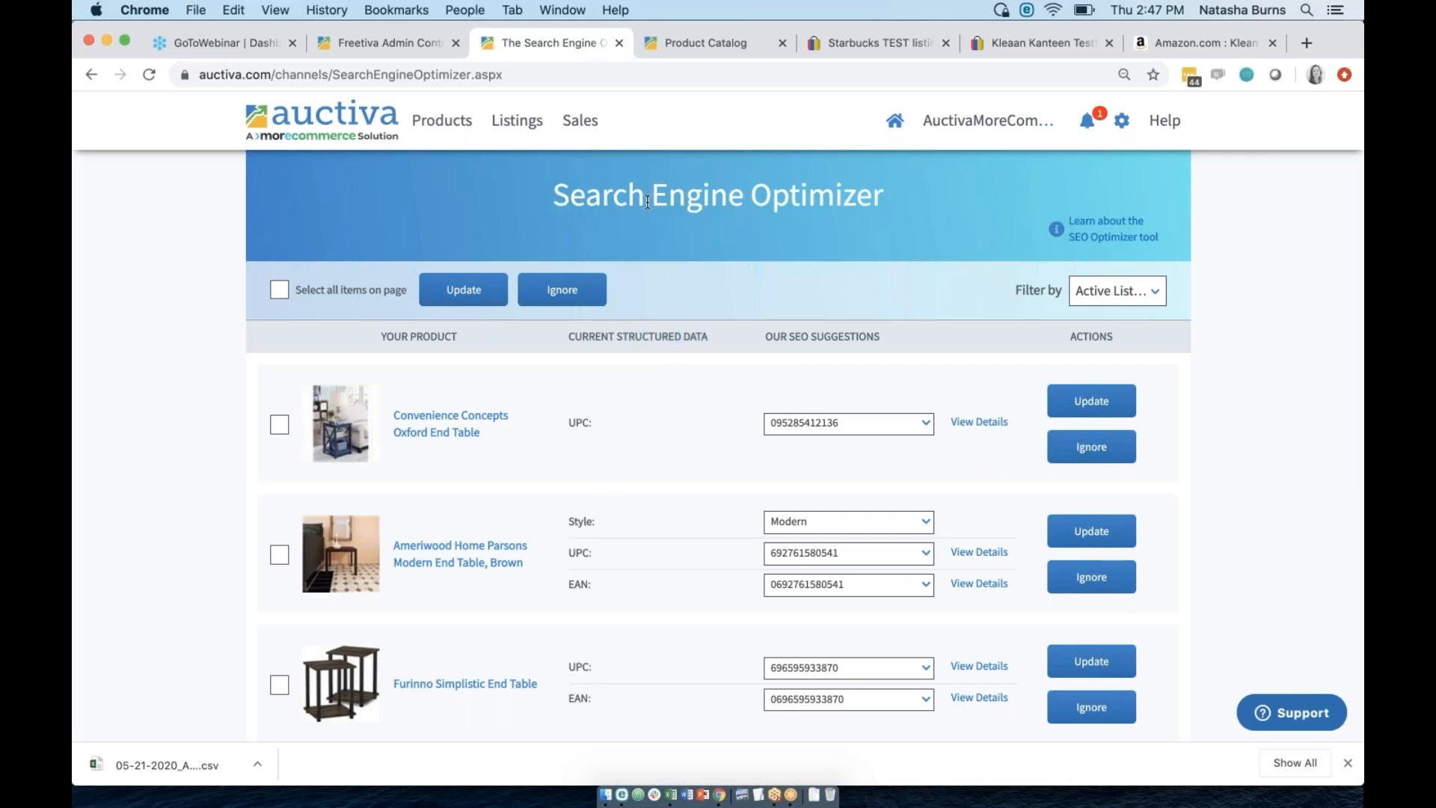
pyautogui.moveTo(589, 202); pyautogui.dragTo(890, 223)
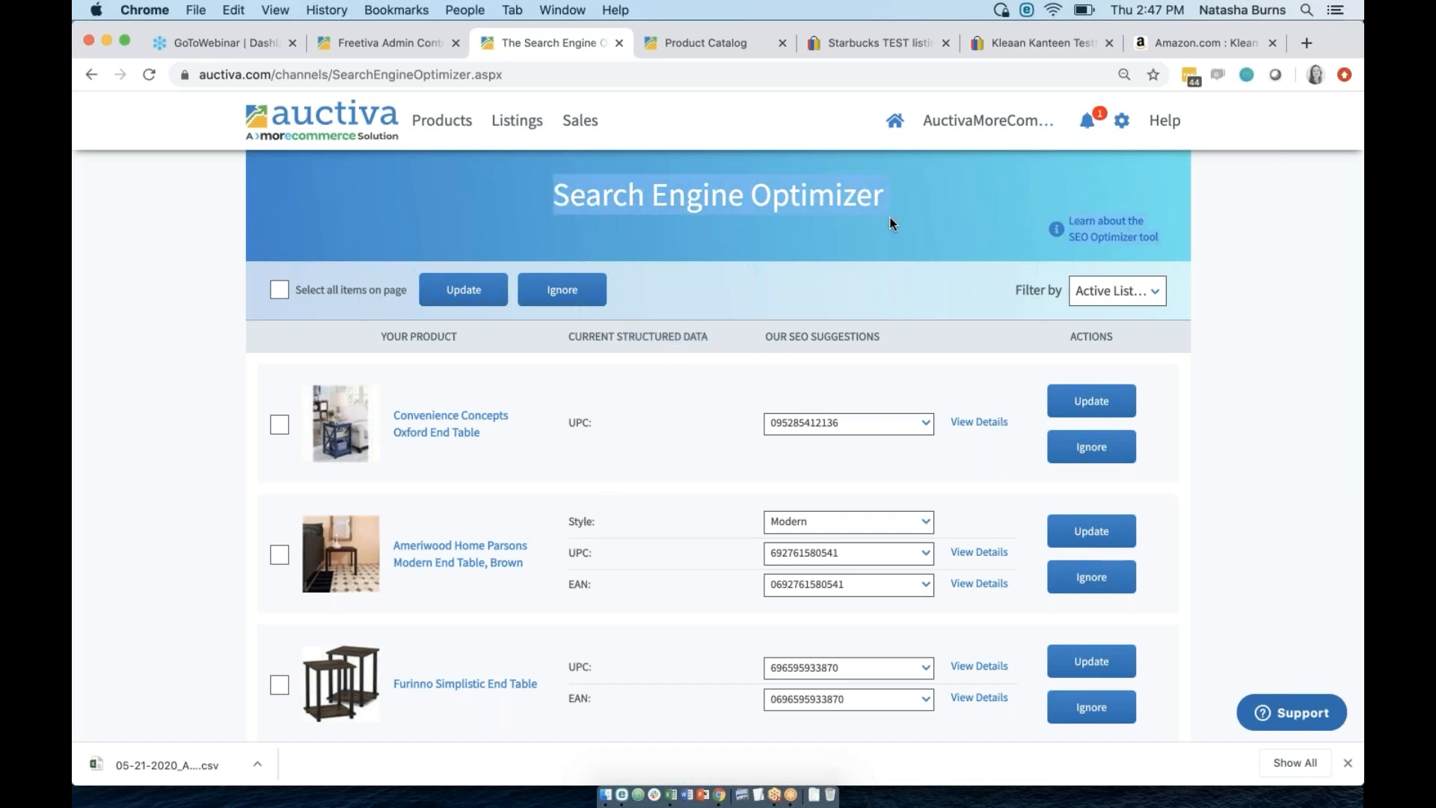
pyautogui.click(604, 424)
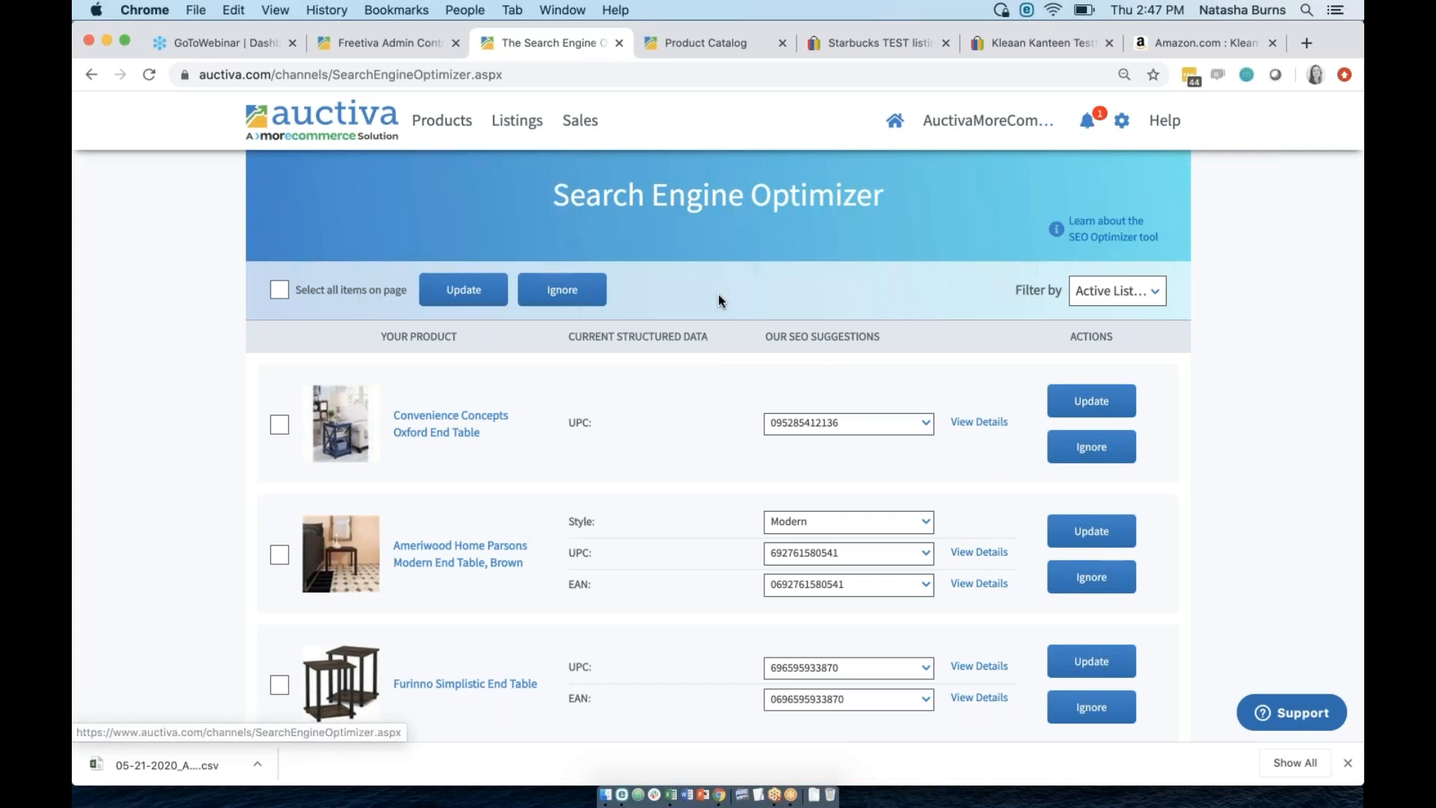
pyautogui.scroll(-2, 716, 299)
pyautogui.scroll(2, 717, 299)
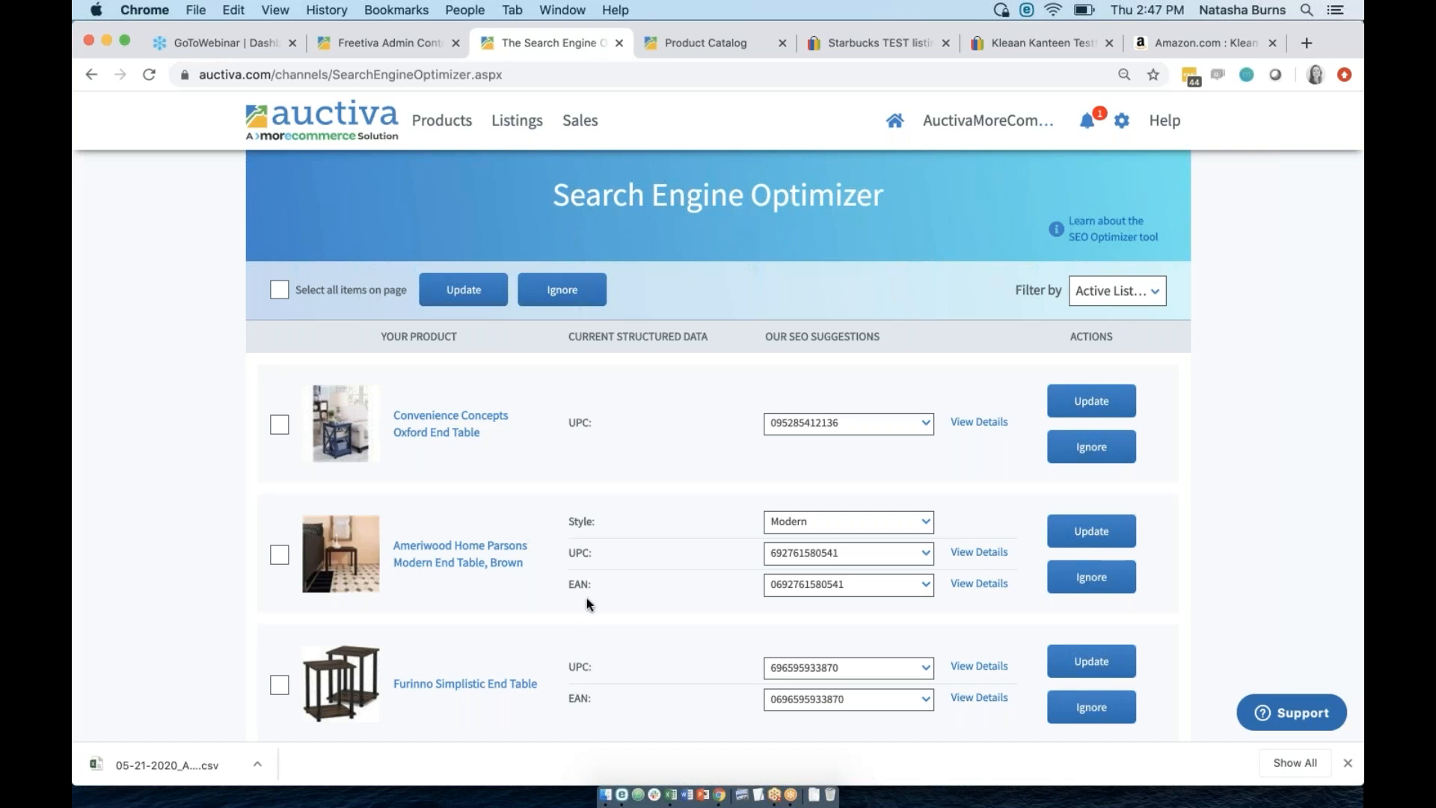
pyautogui.doubleClick(964, 556)
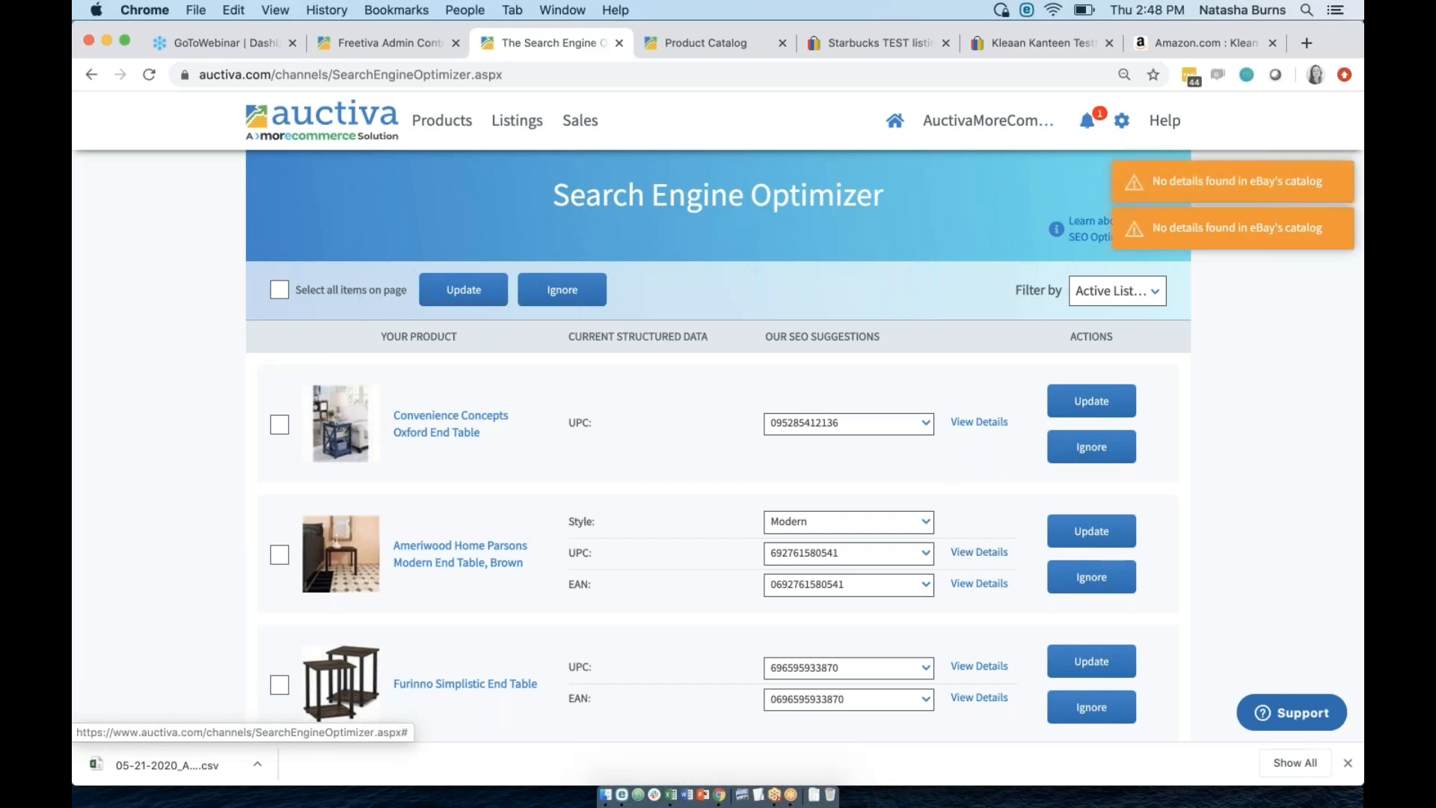
pyautogui.click(987, 589)
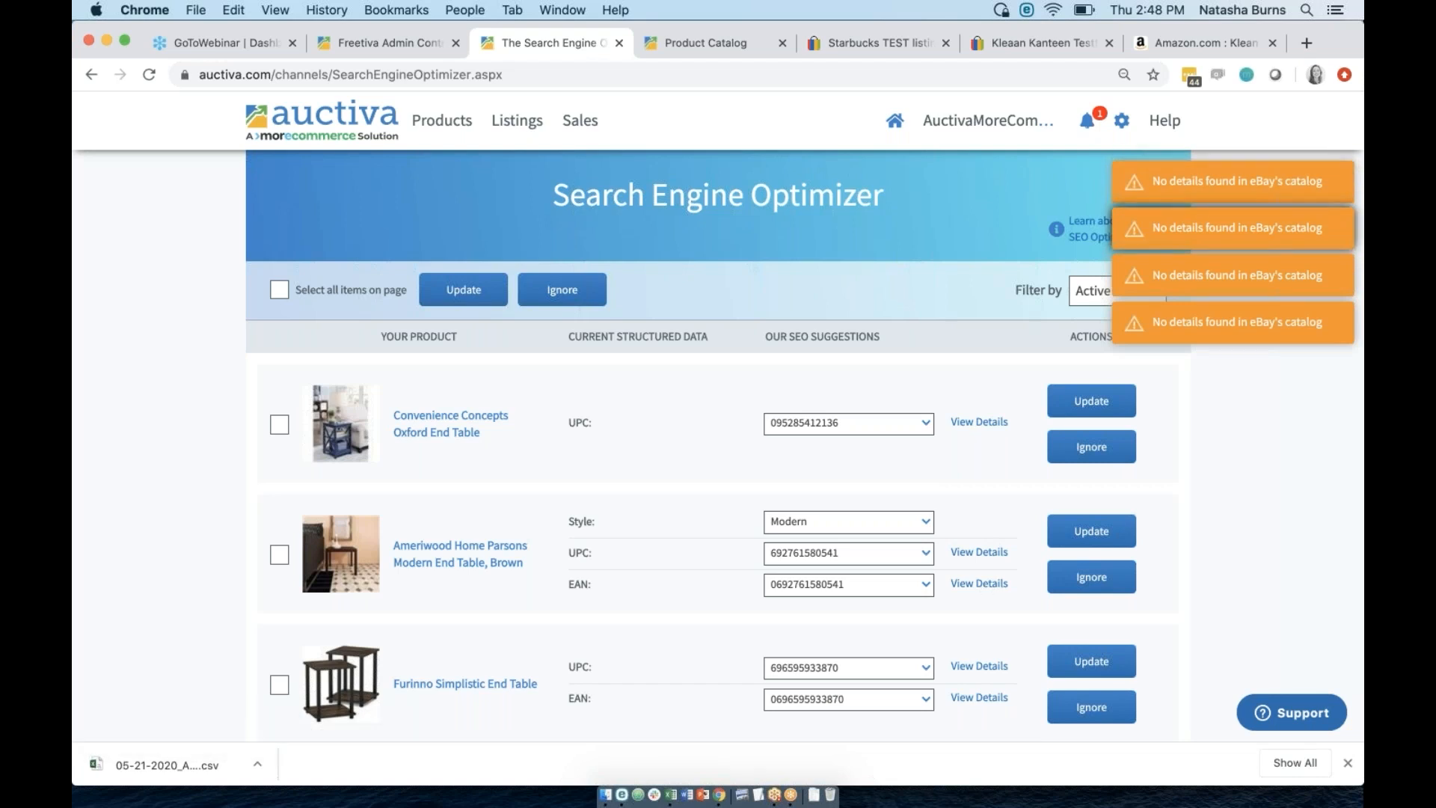
pyautogui.click(1228, 193)
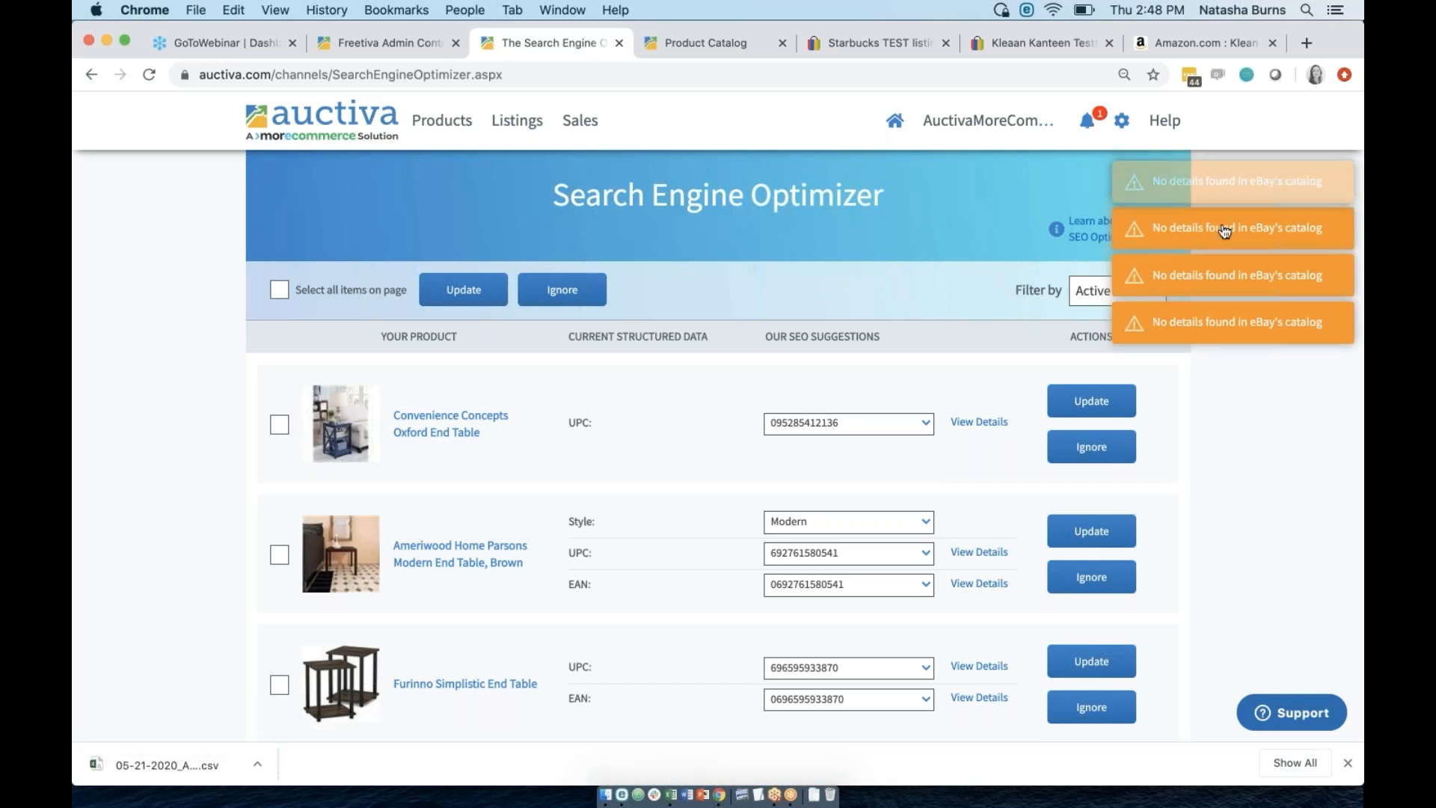
pyautogui.click(987, 674)
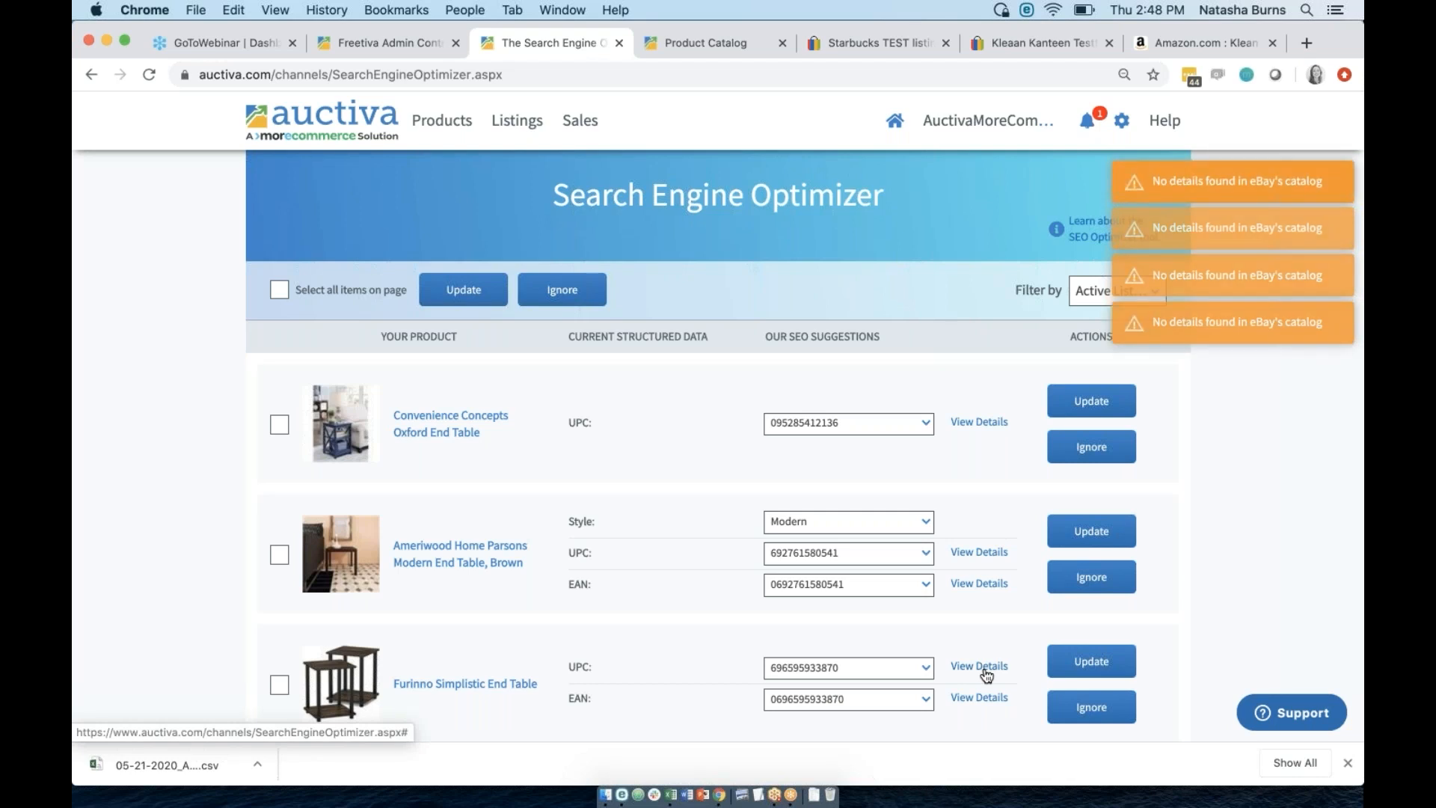
pyautogui.click(986, 673)
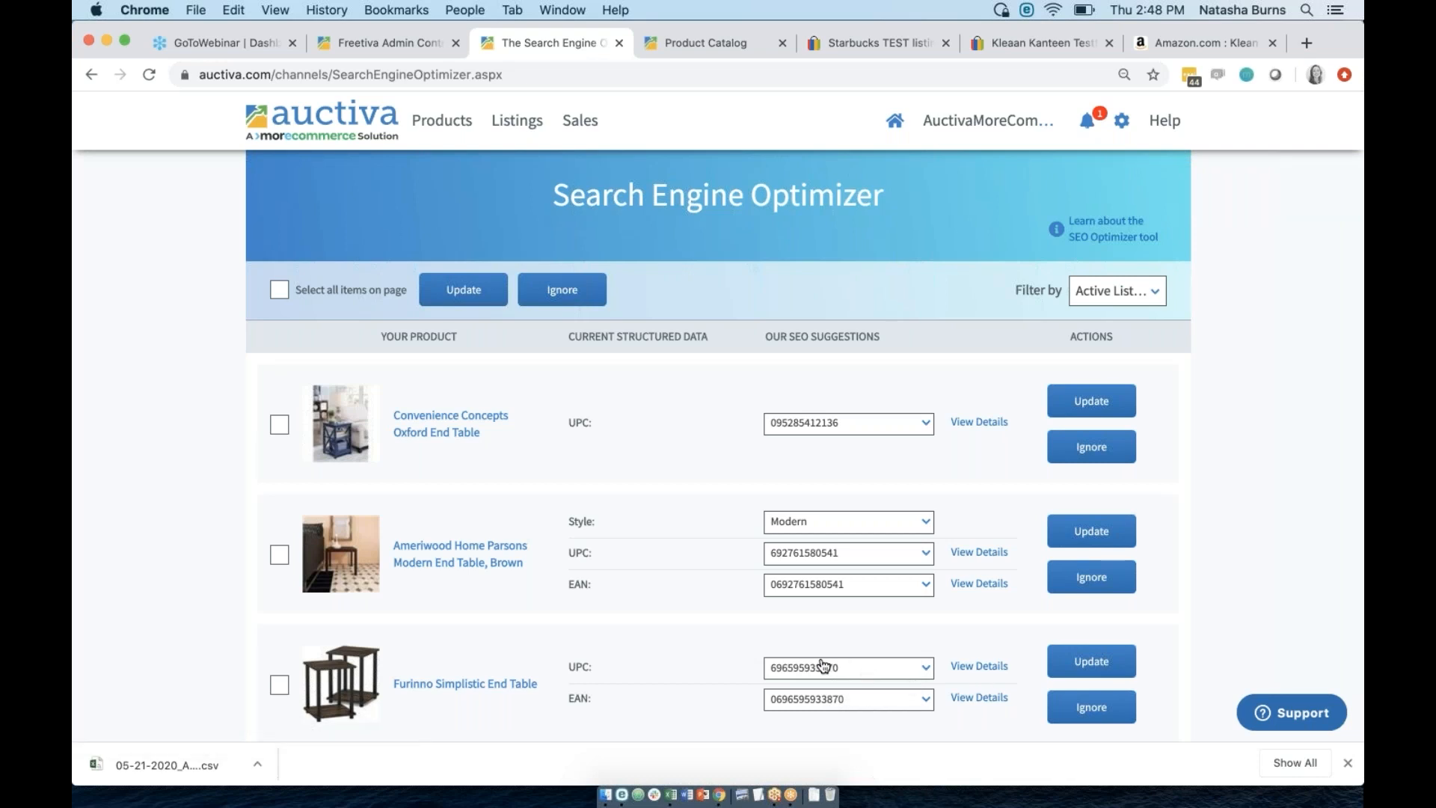
pyautogui.click(1085, 662)
pyautogui.scroll(-3, 836, 637)
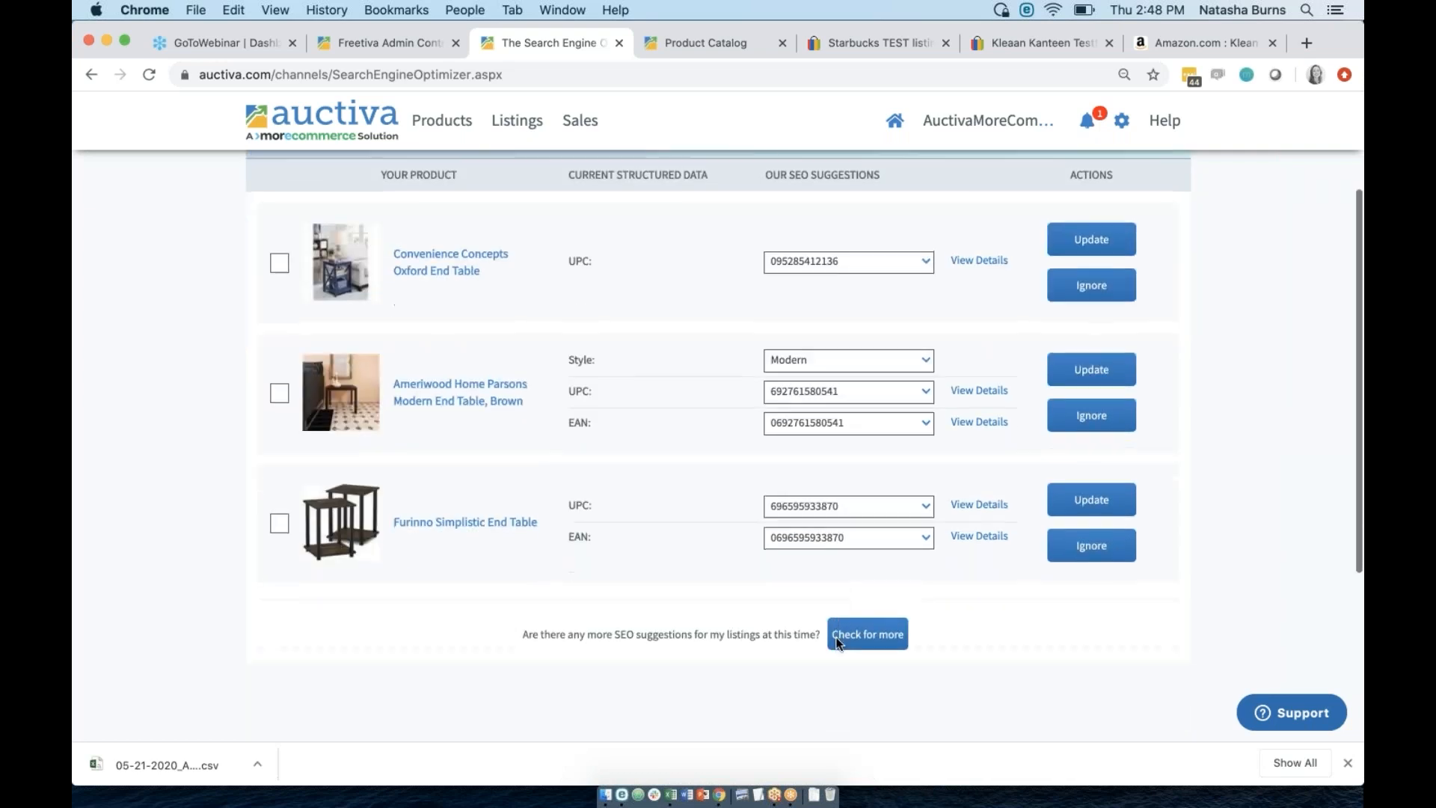
# Set Ameriwood's UPC and EAN suggestions to Ignore Suggestions, keeping Style as Modern.
pyautogui.scroll(3, 836, 642)
pyautogui.scroll(-1, 836, 641)
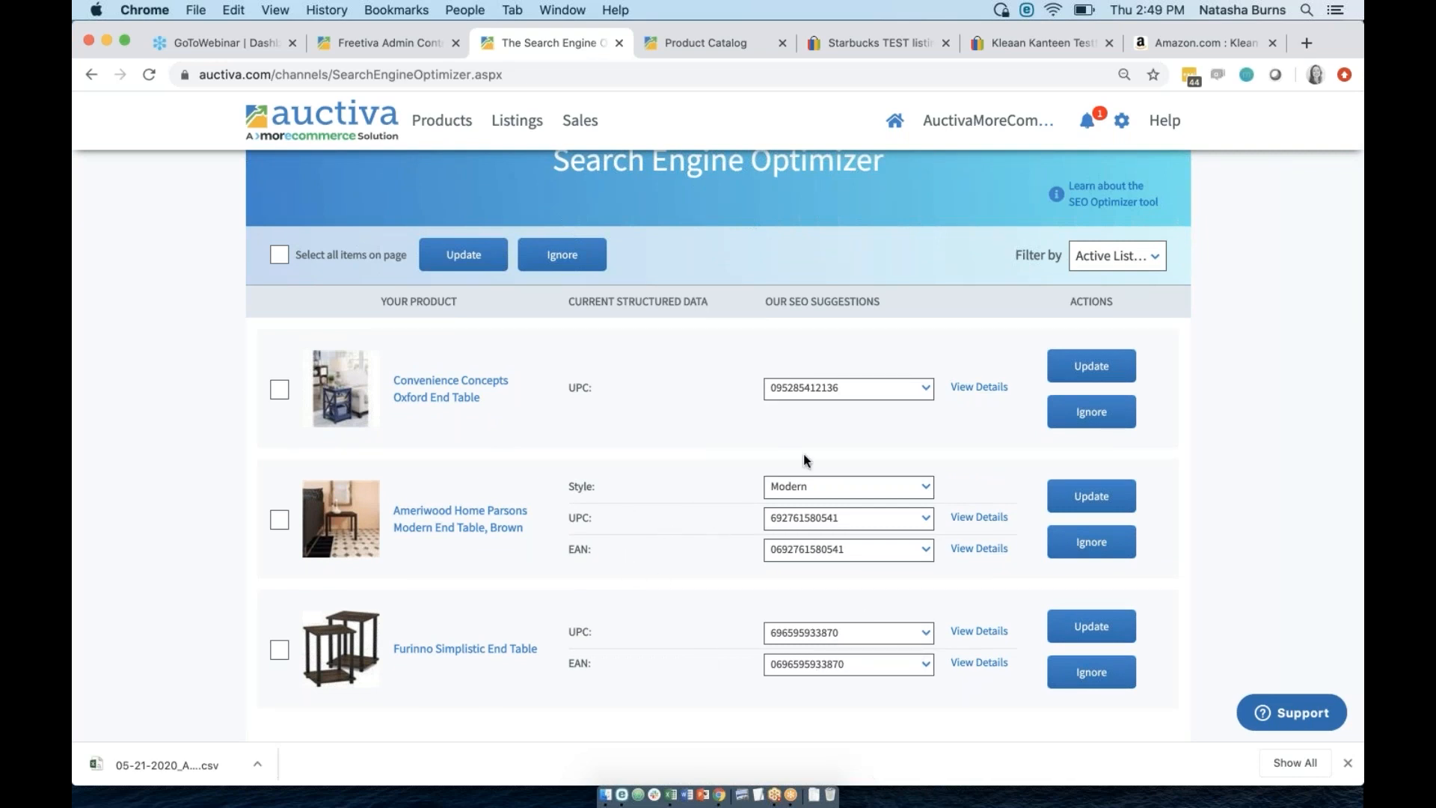
pyautogui.click(812, 518)
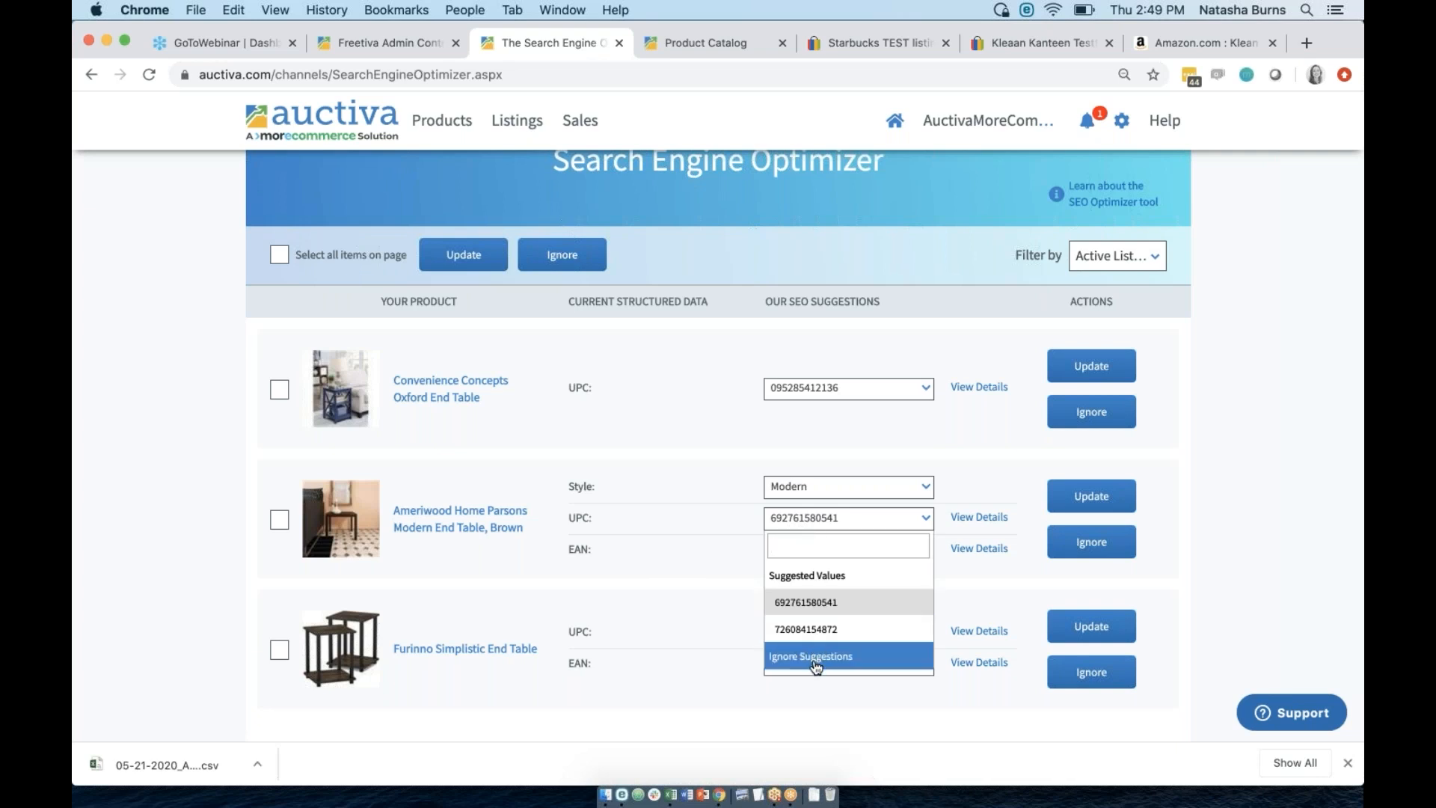
pyautogui.click(815, 663)
pyautogui.click(823, 551)
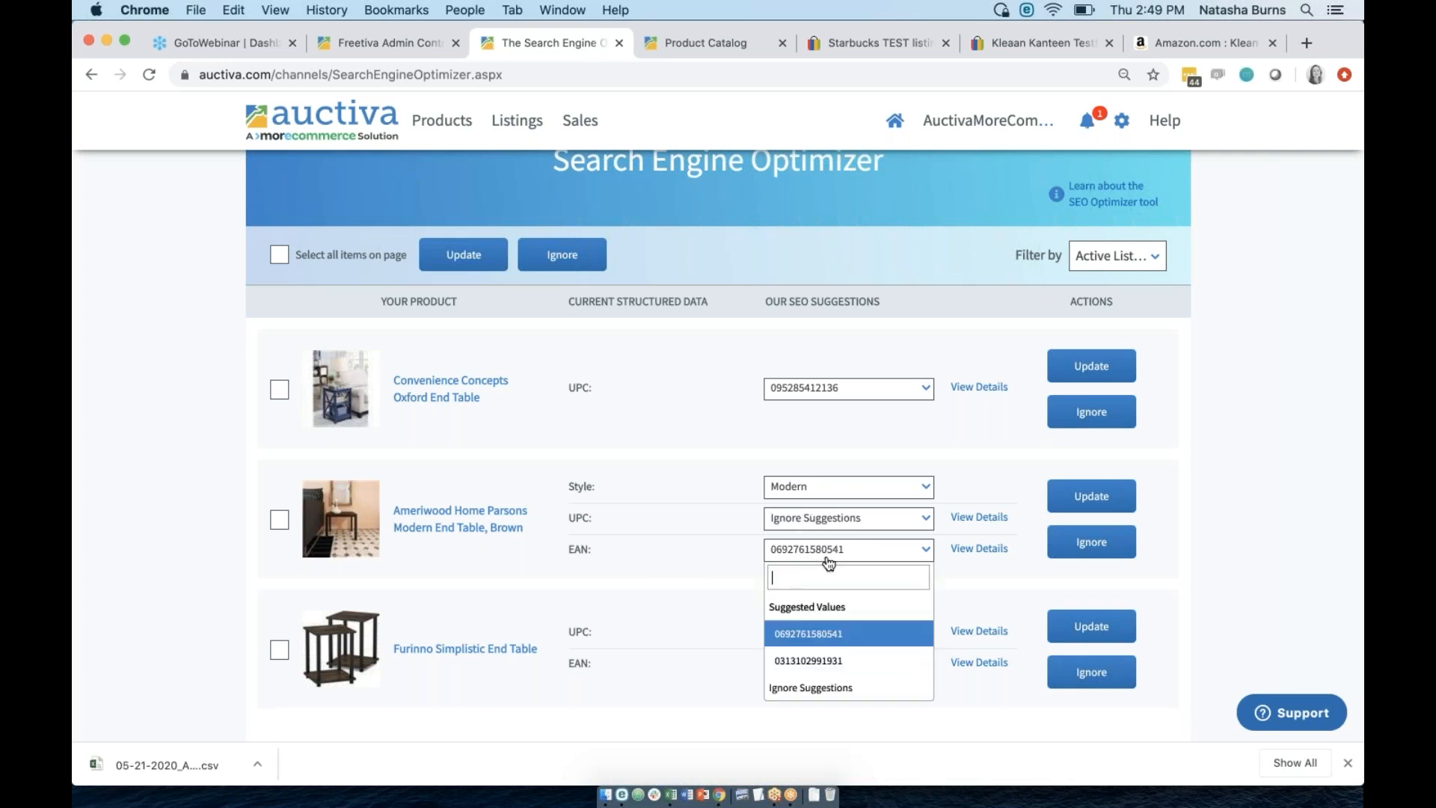
pyautogui.click(815, 688)
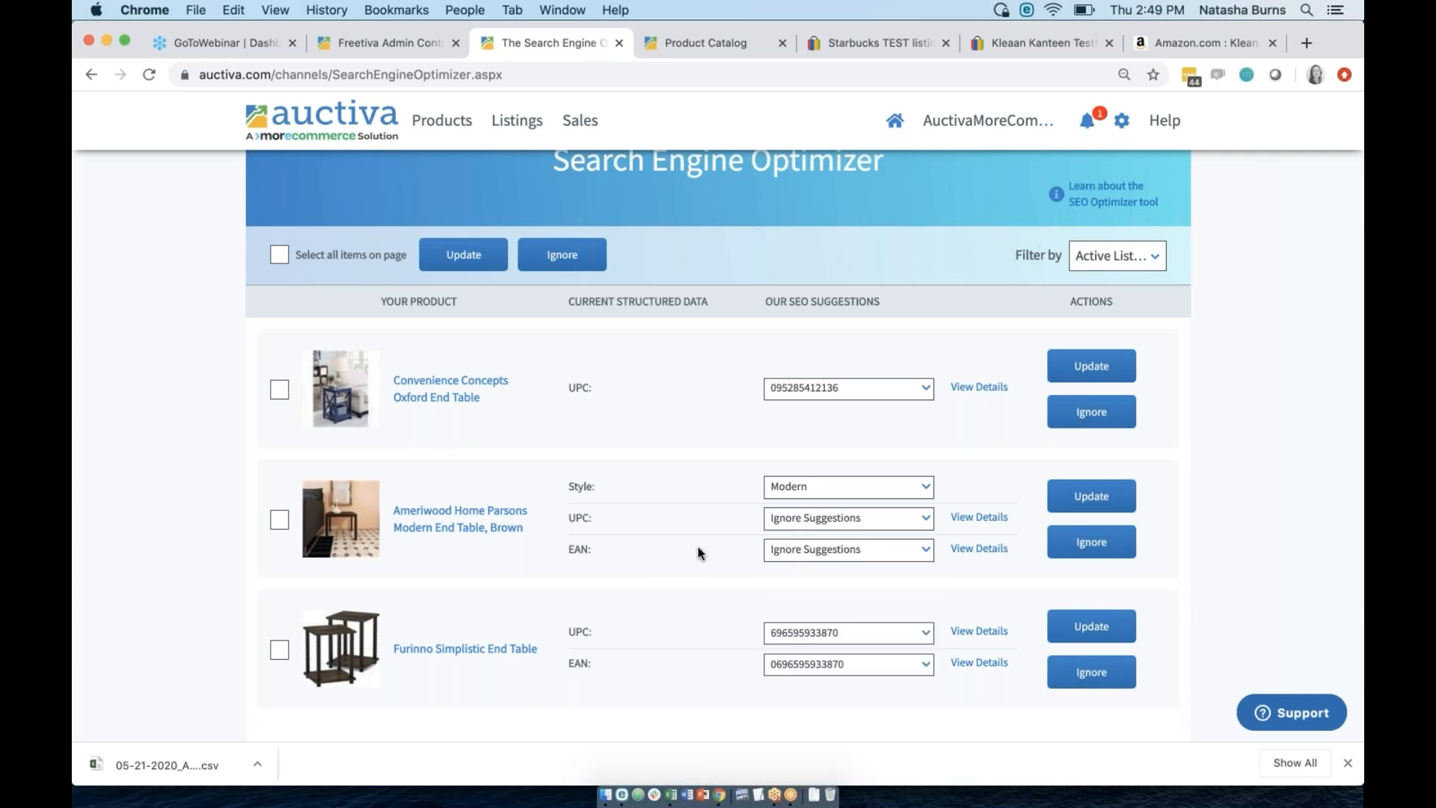
pyautogui.click(813, 489)
pyautogui.click(599, 553)
pyautogui.moveTo(593, 487); pyautogui.dragTo(567, 486)
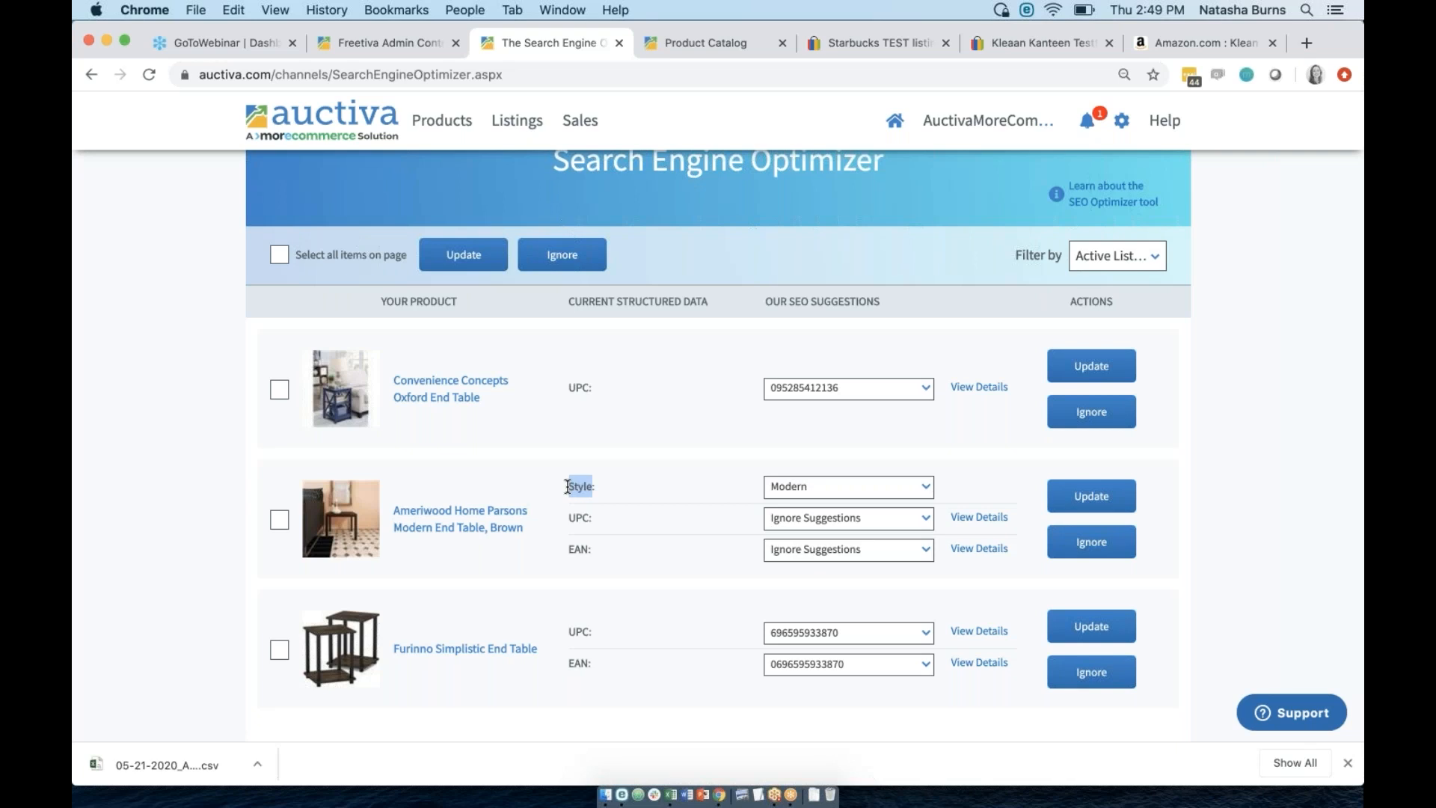
# Enter 8755e3e as the Ameriwood end table's UPC value.
pyautogui.click(799, 520)
pyautogui.click(793, 602)
pyautogui.click(828, 520)
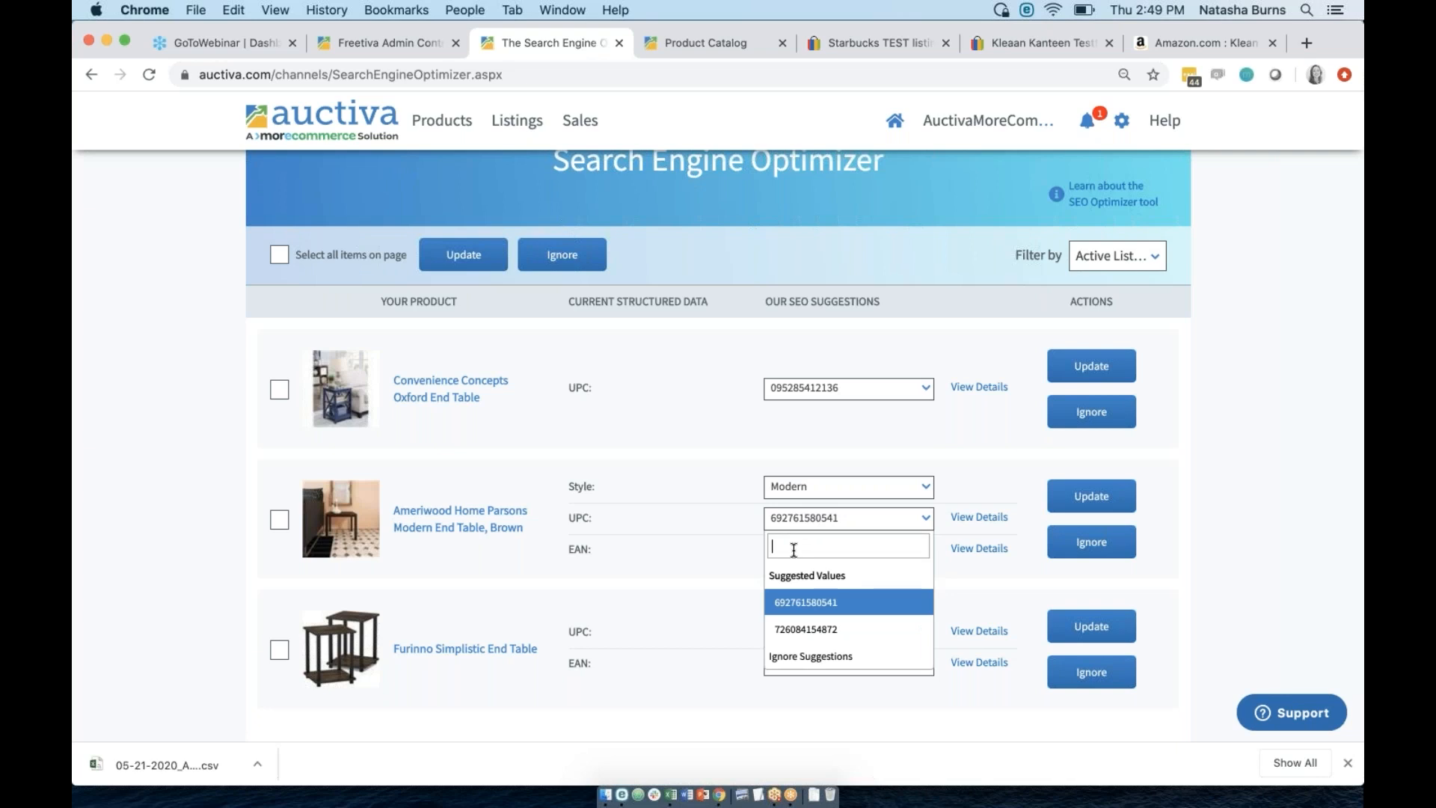
pyautogui.write('8755e3e')
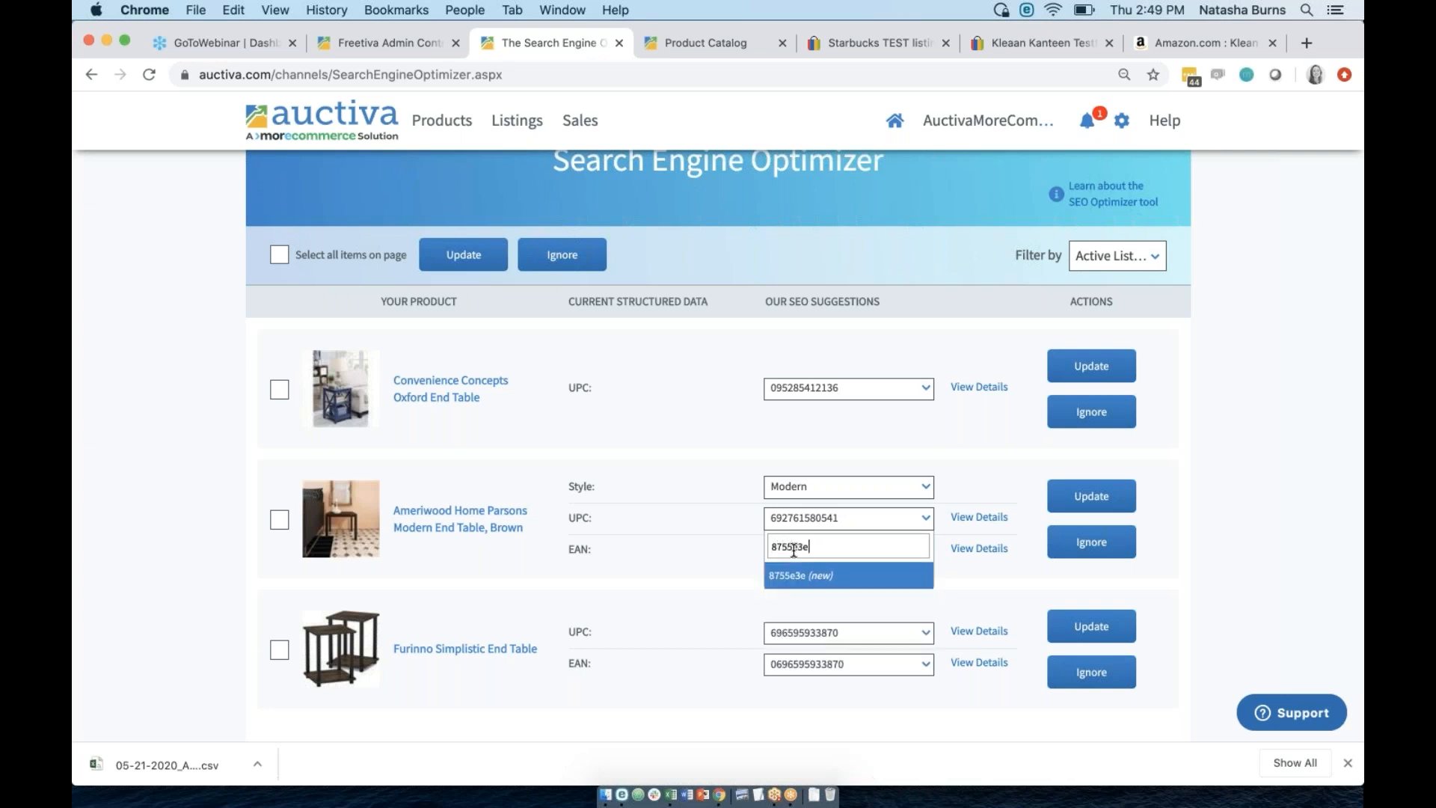
pyautogui.click(797, 578)
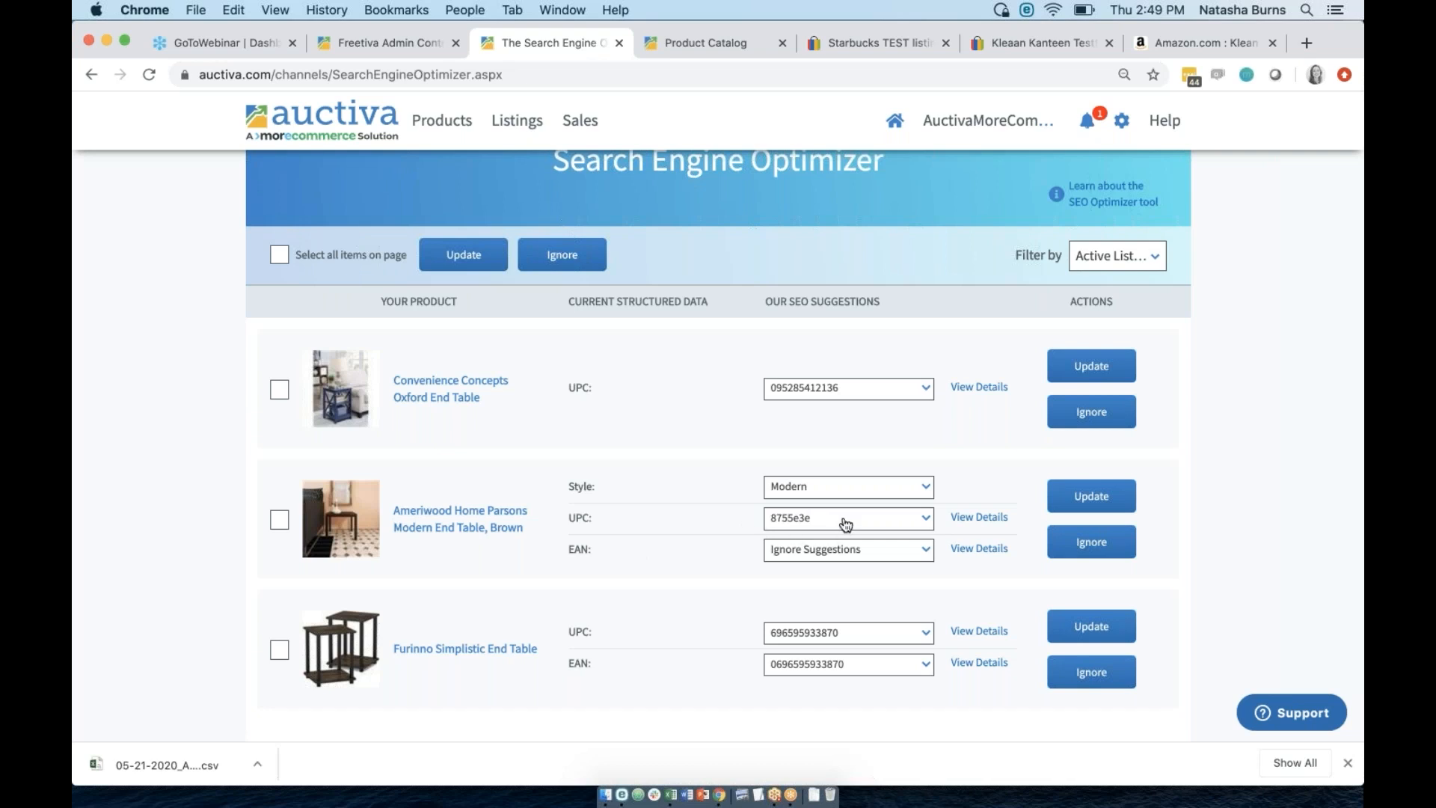
pyautogui.scroll(-3, 608, 647)
pyautogui.scroll(4, 608, 647)
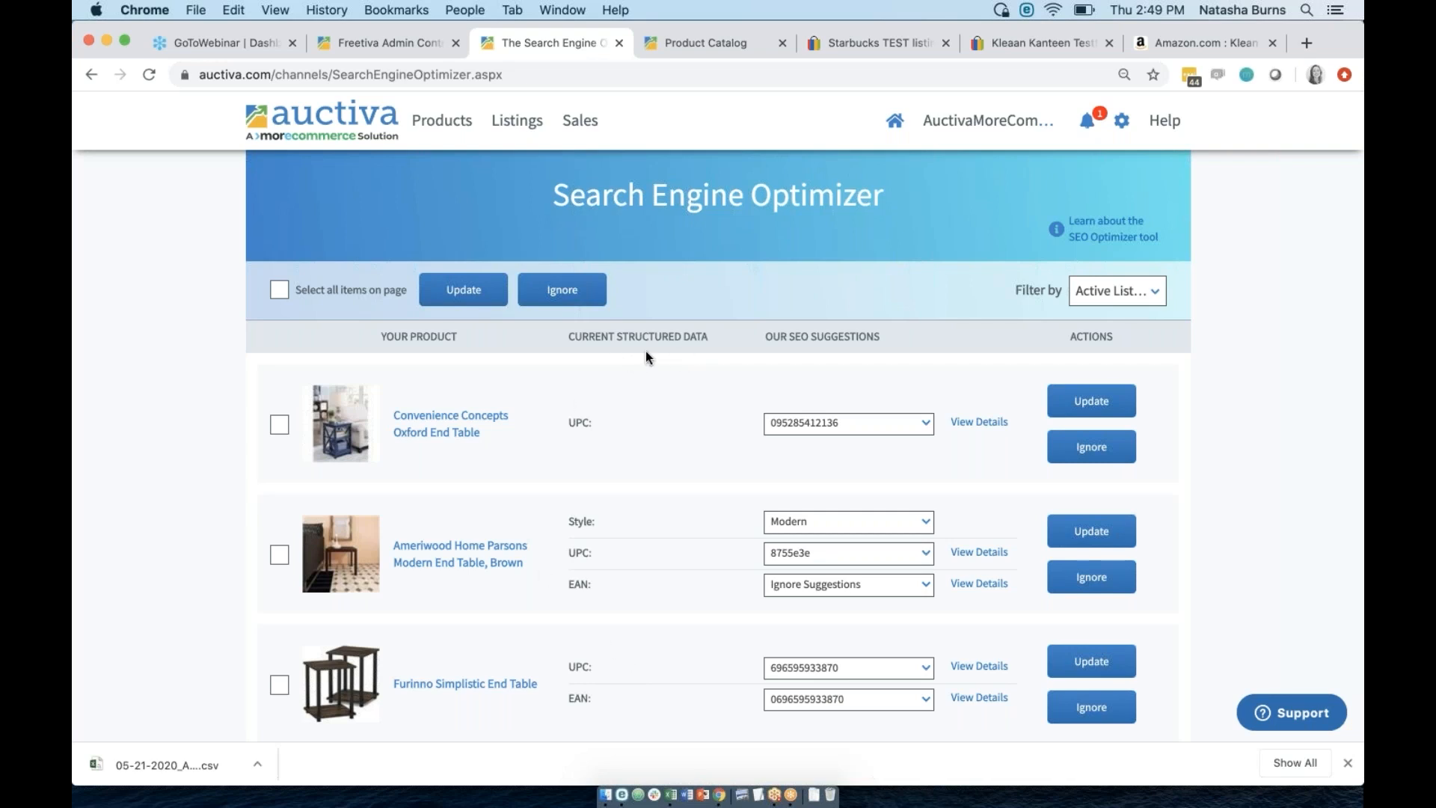
# Select then deselect all products on the page, and reopen the product catalog.
pyautogui.moveTo(437, 122)
pyautogui.click(279, 289)
pyautogui.click(281, 291)
pyautogui.scroll(-1, 679, 459)
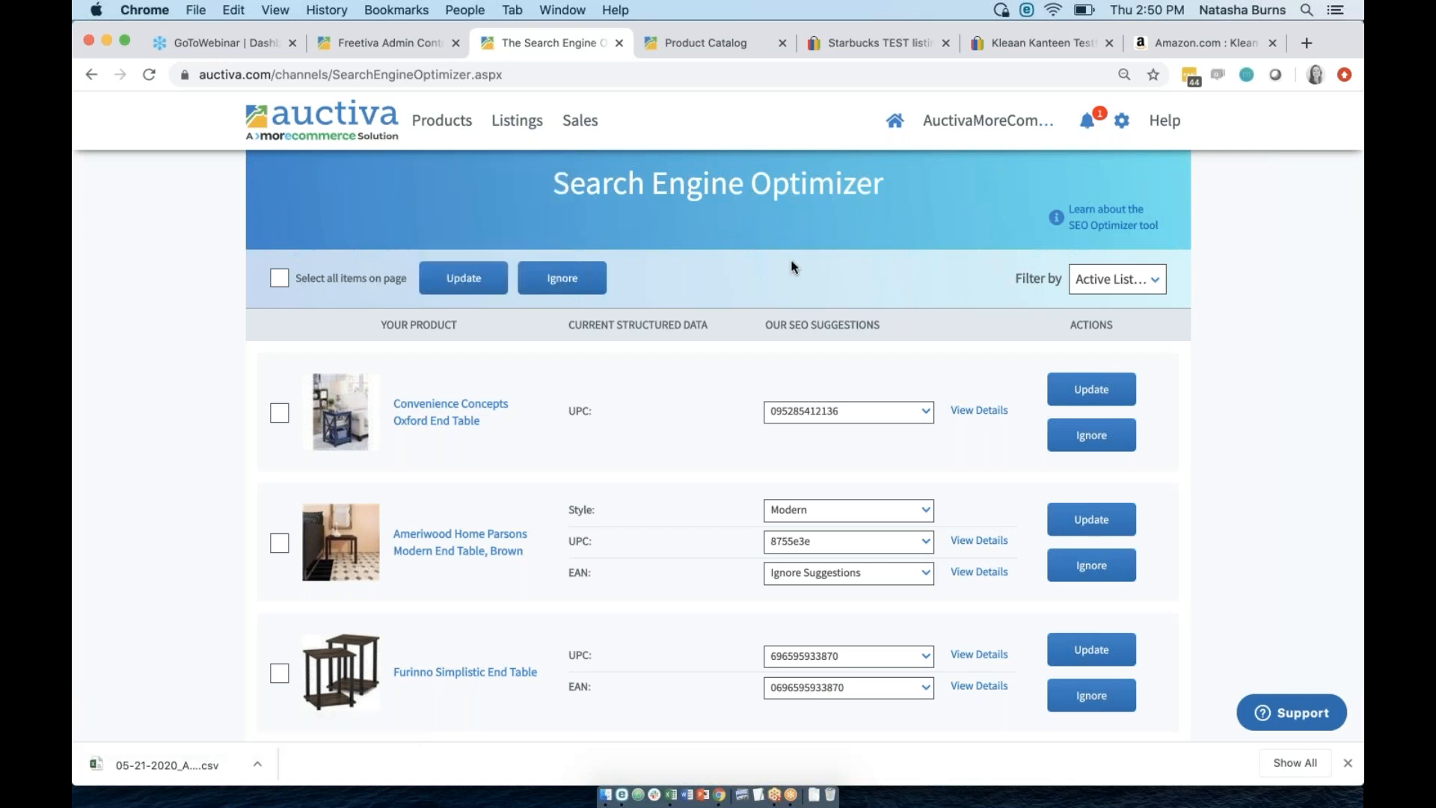
pyautogui.scroll(1, 748, 247)
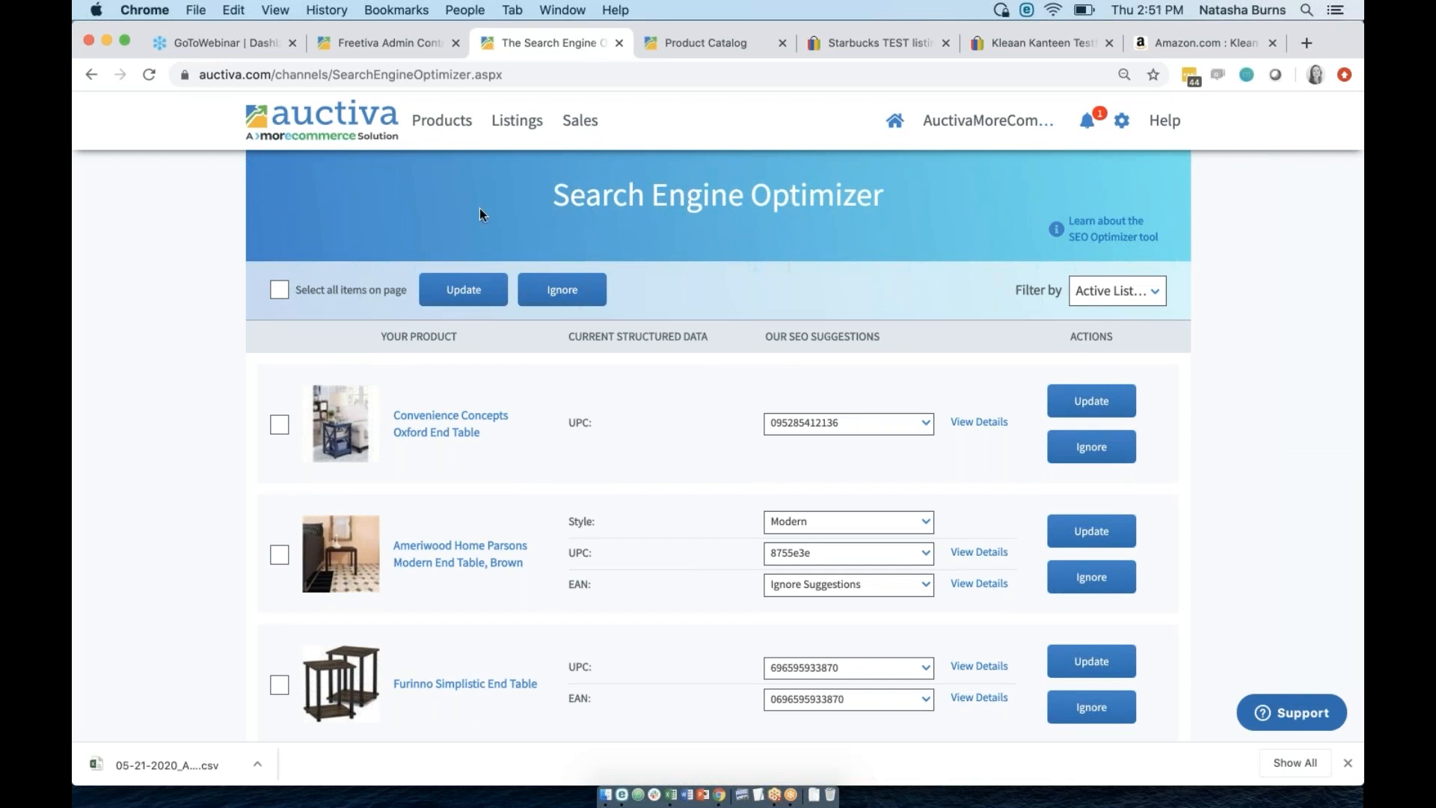
pyautogui.click(439, 126)
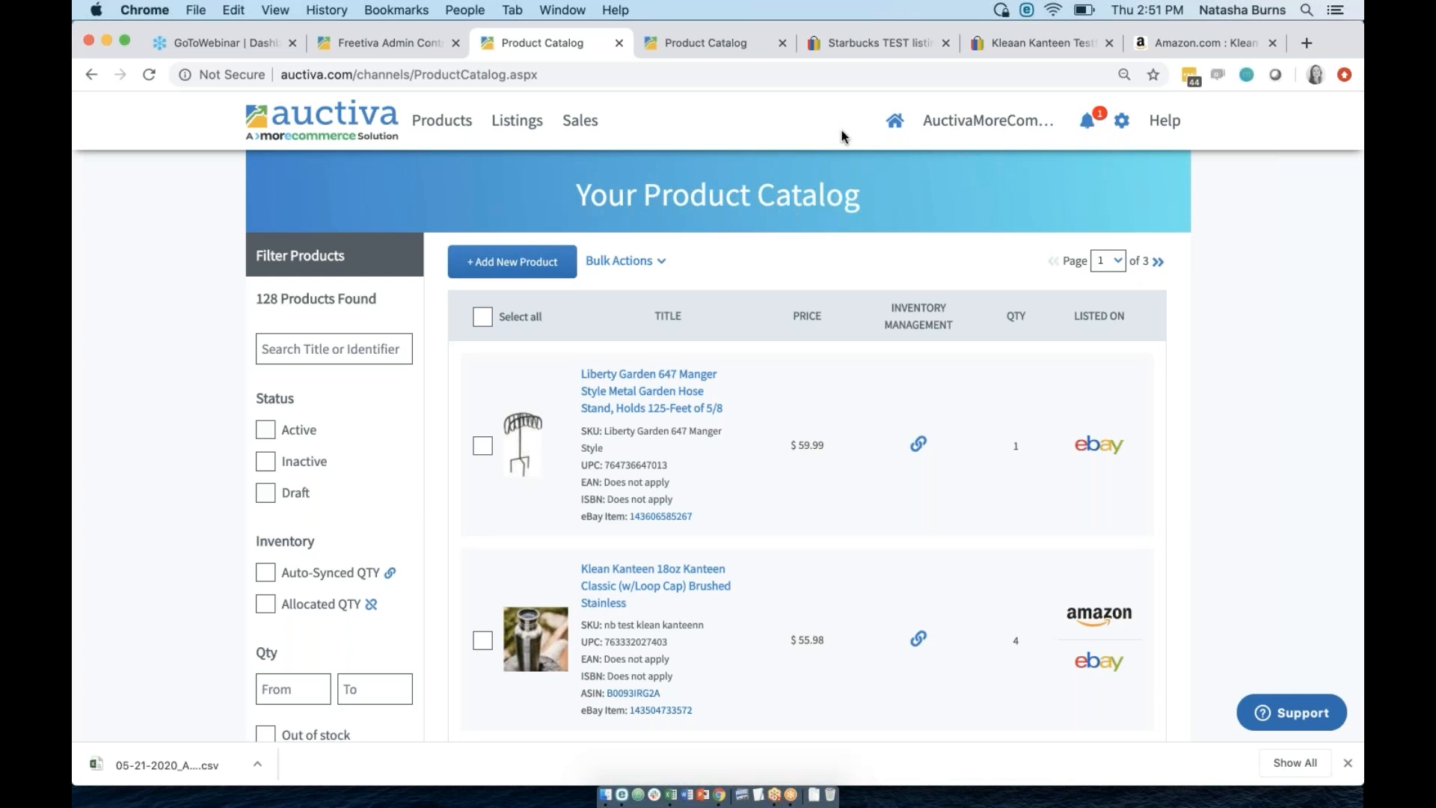
pyautogui.hotkey('ctrl', 'Up')
pyautogui.click(676, 661)
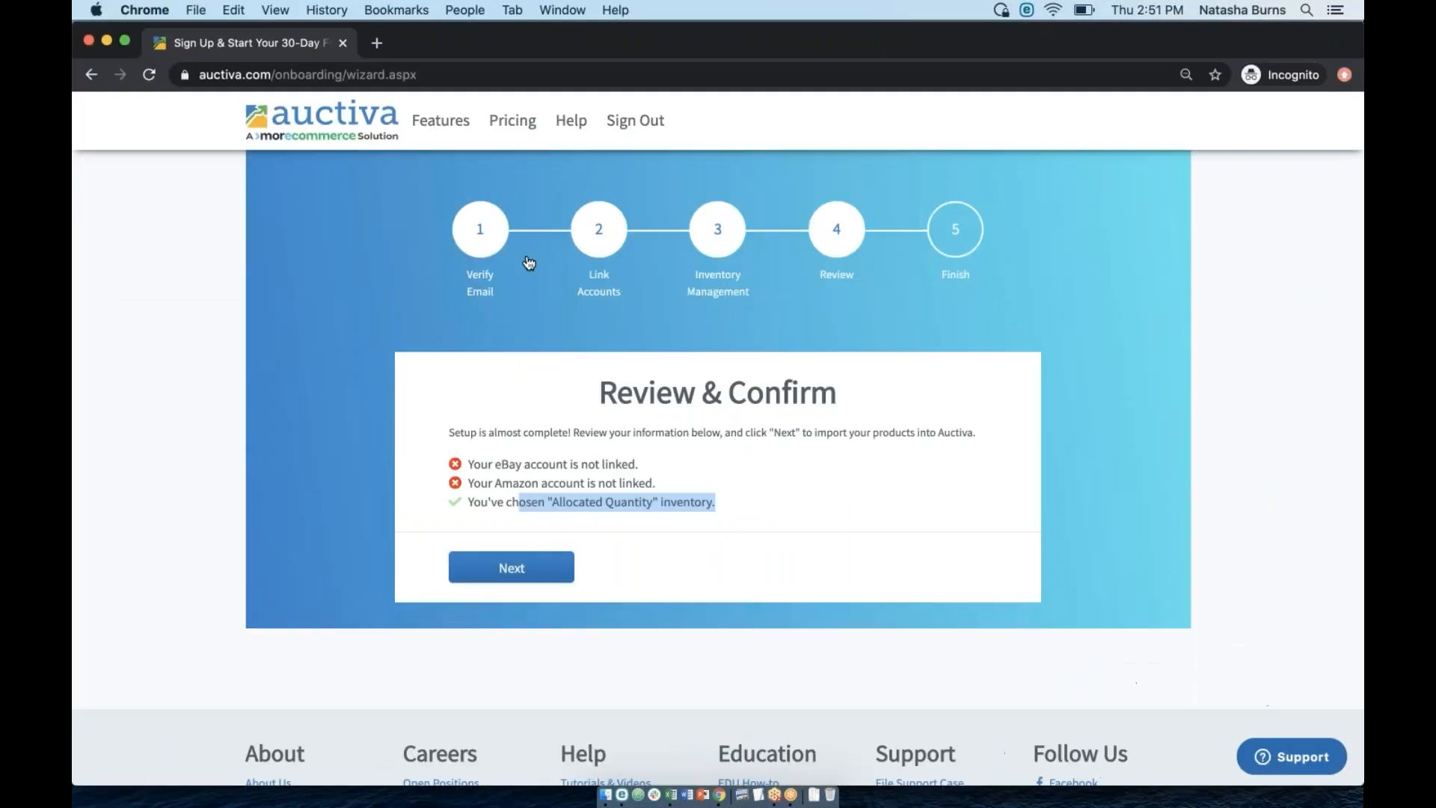
pyautogui.click(593, 276)
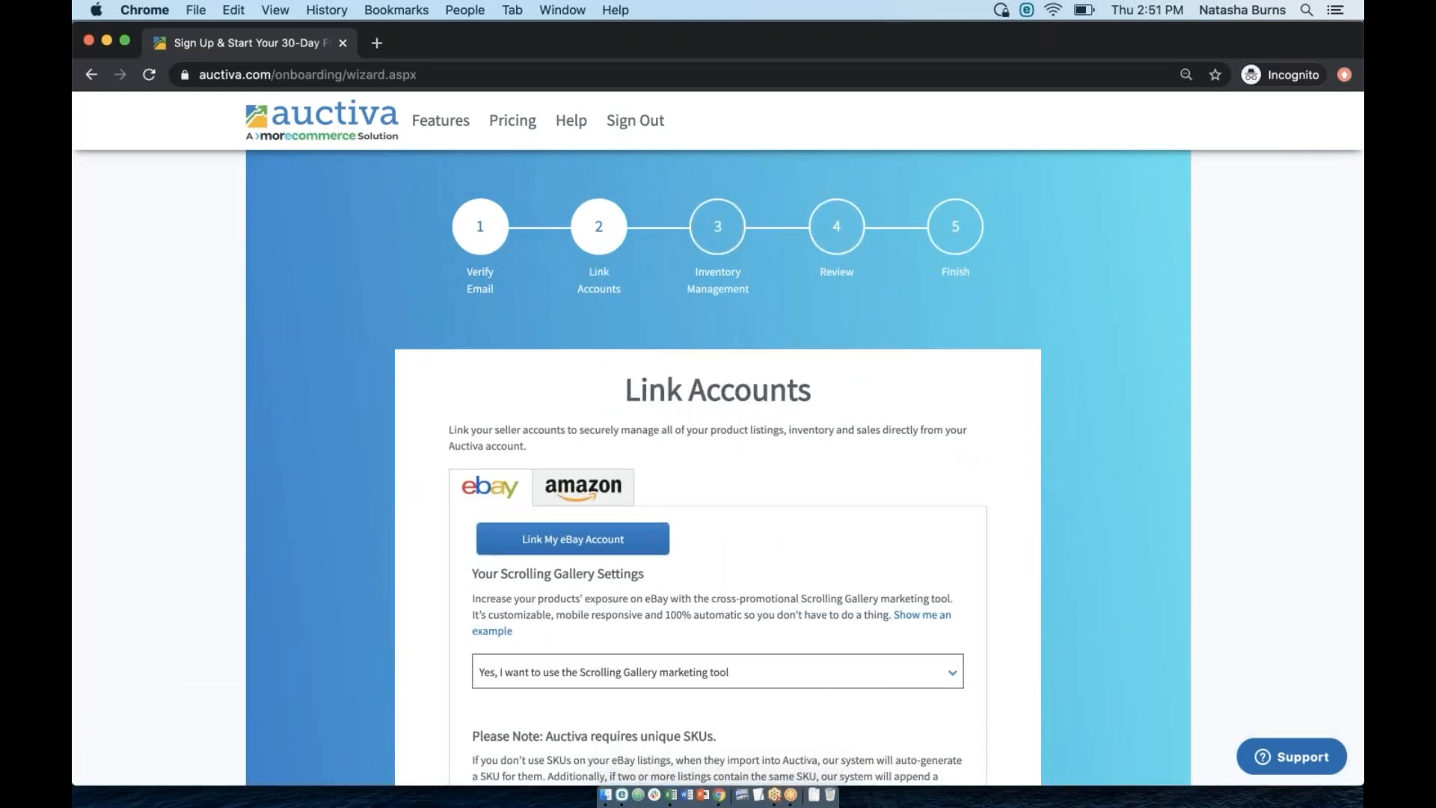
pyautogui.scroll(-3, 550, 561)
pyautogui.click(548, 560)
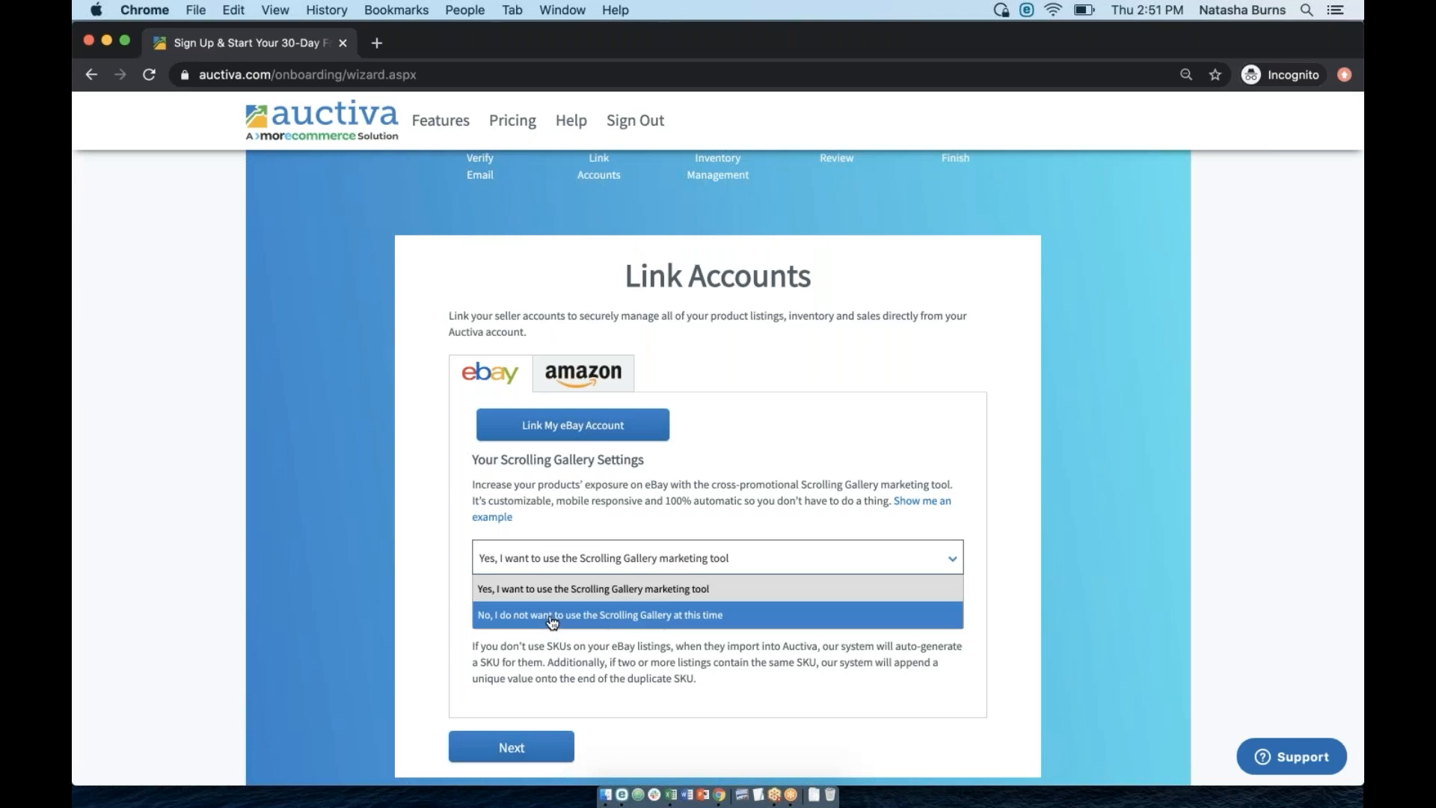
pyautogui.hotkey('ctrl', 'Up')
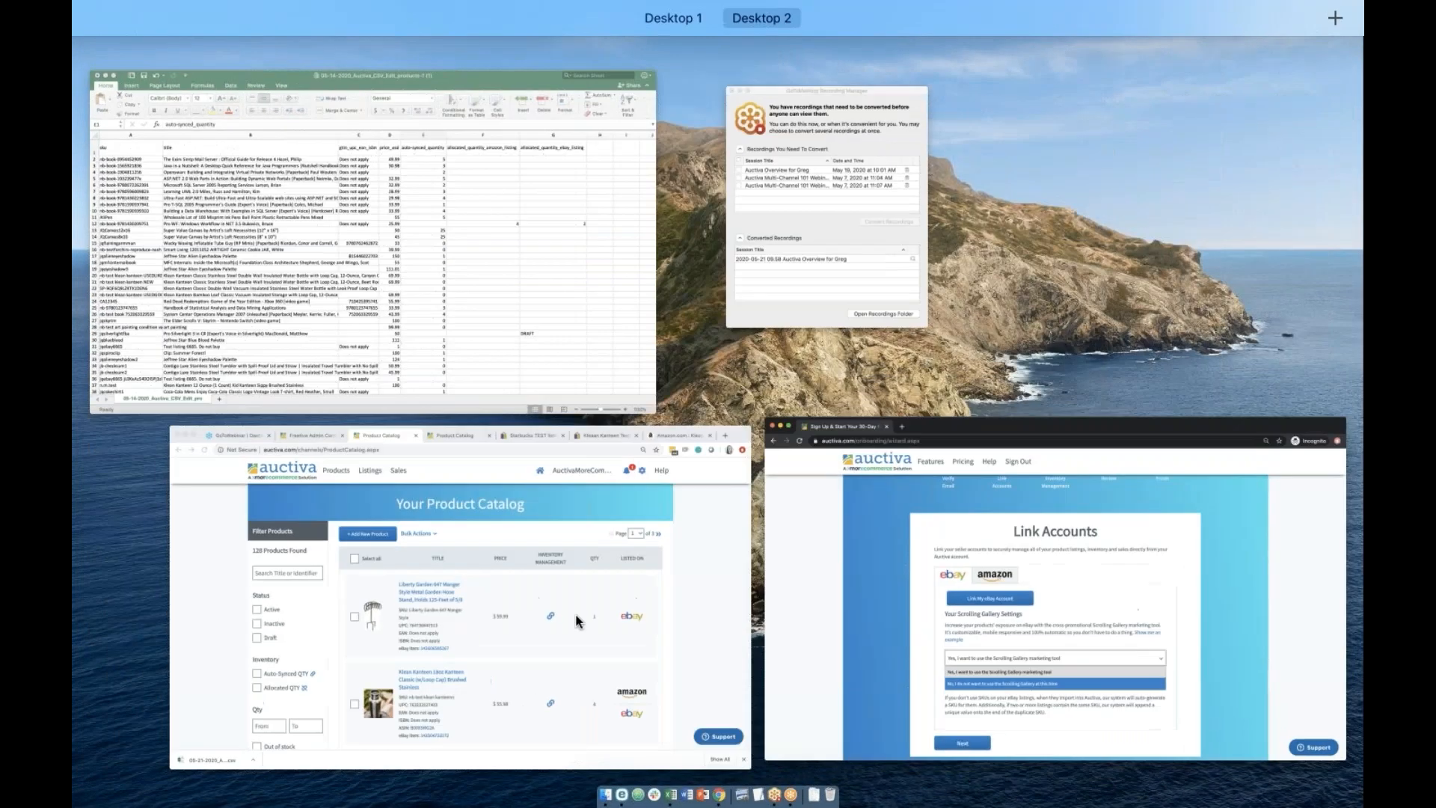
pyautogui.click(614, 607)
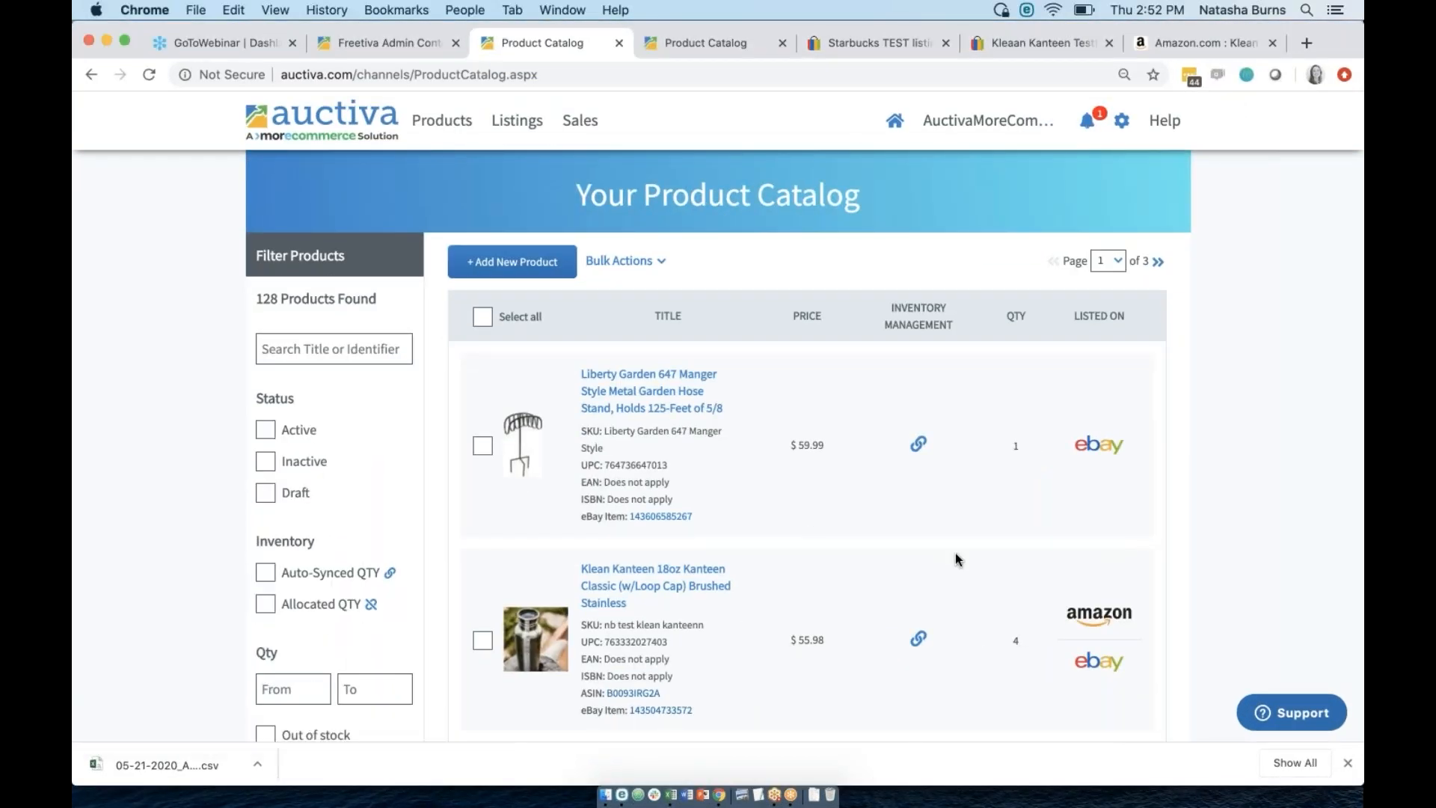
# Open the Klean Kanteen test listing on eBay from the catalog's Item number link.
pyautogui.scroll(-7, 954, 554)
pyautogui.scroll(3, 954, 557)
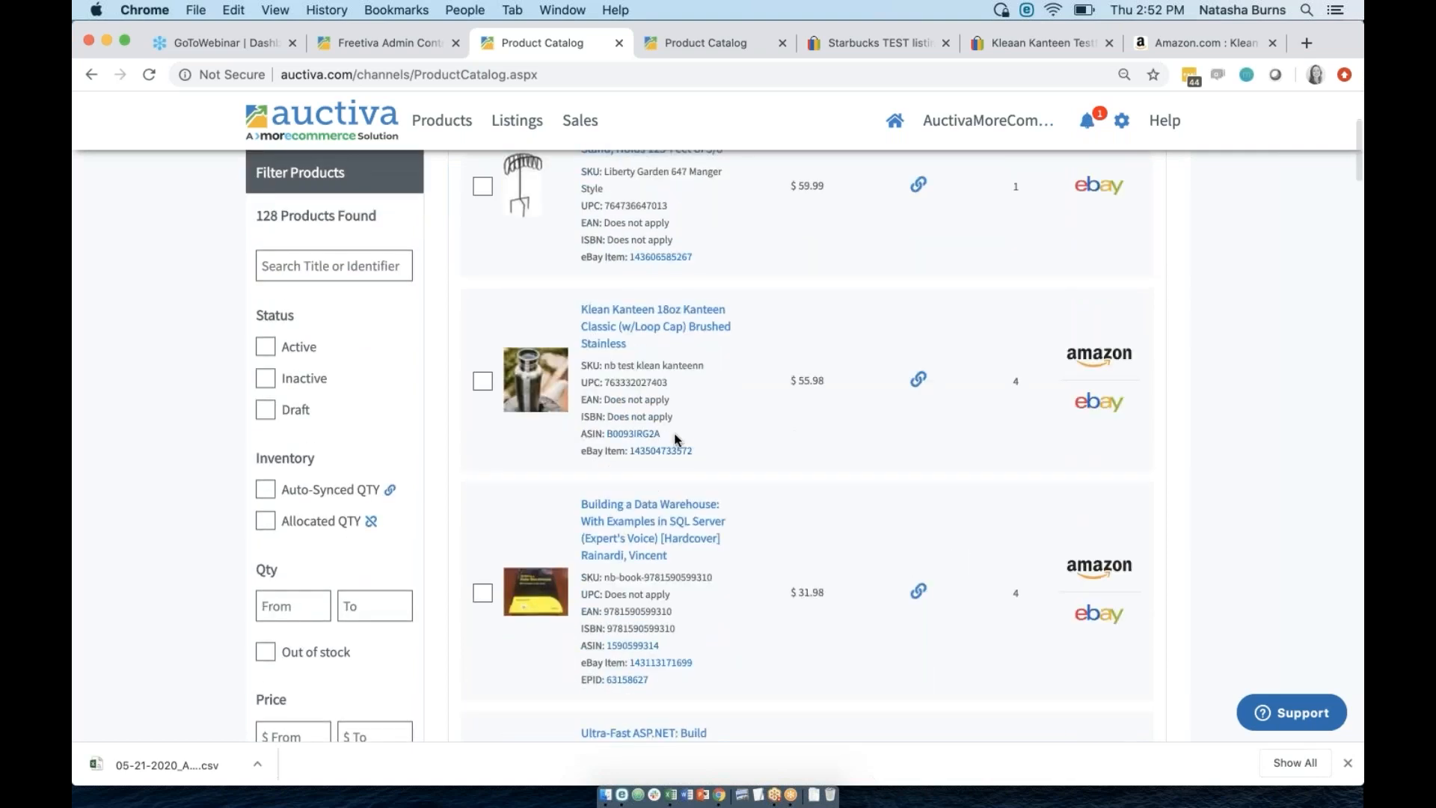
pyautogui.click(666, 451)
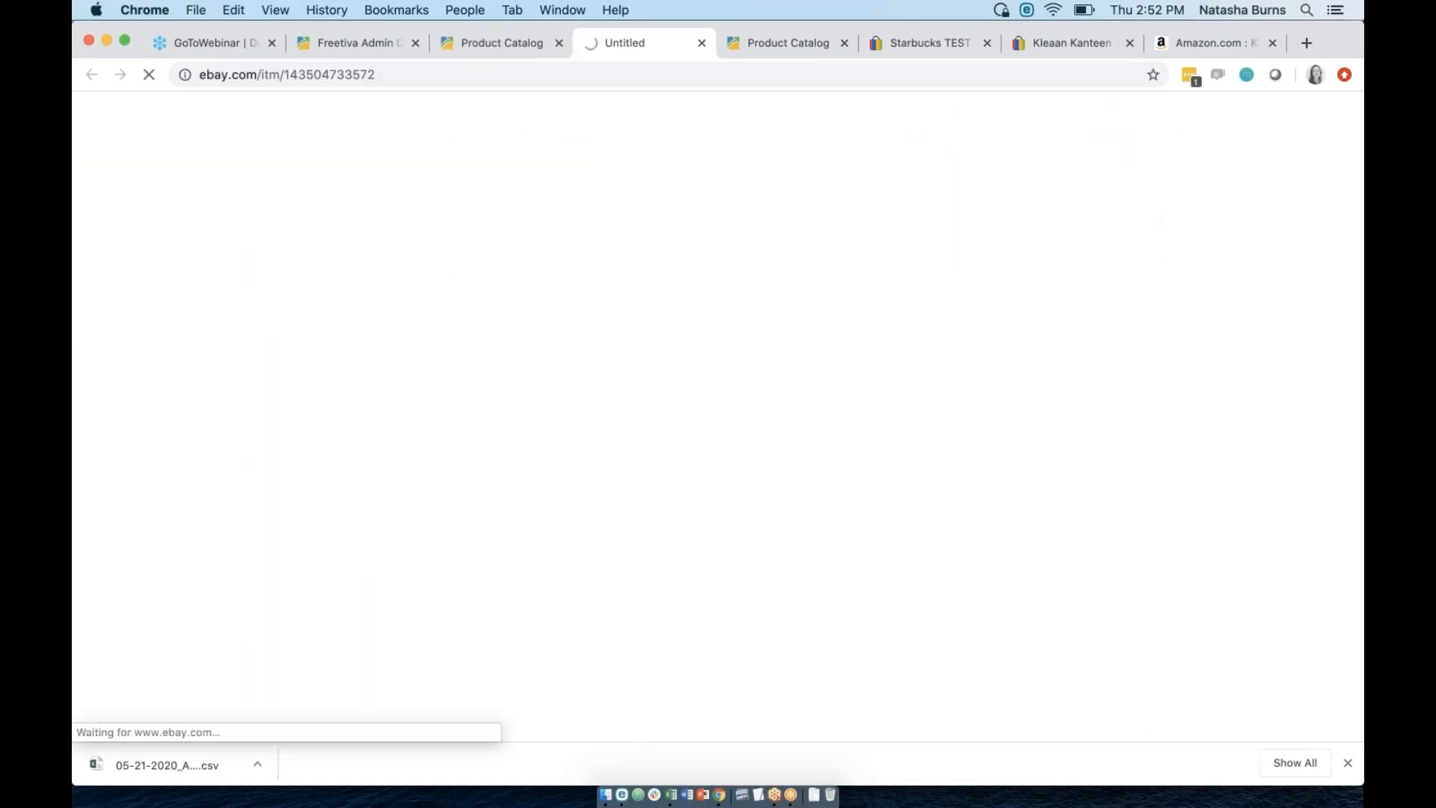
pyautogui.scroll(-10, 718, 418)
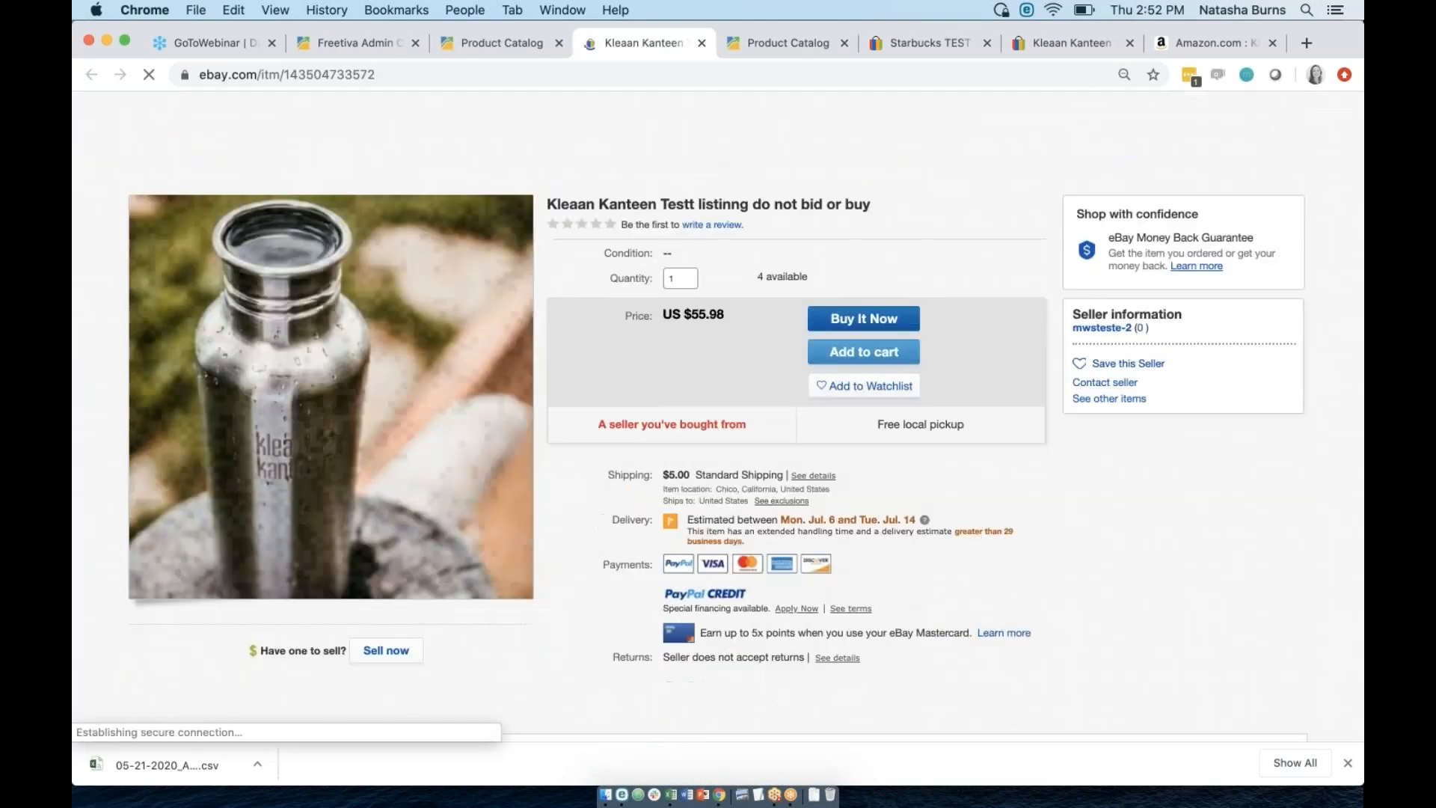
pyautogui.scroll(-15, 718, 419)
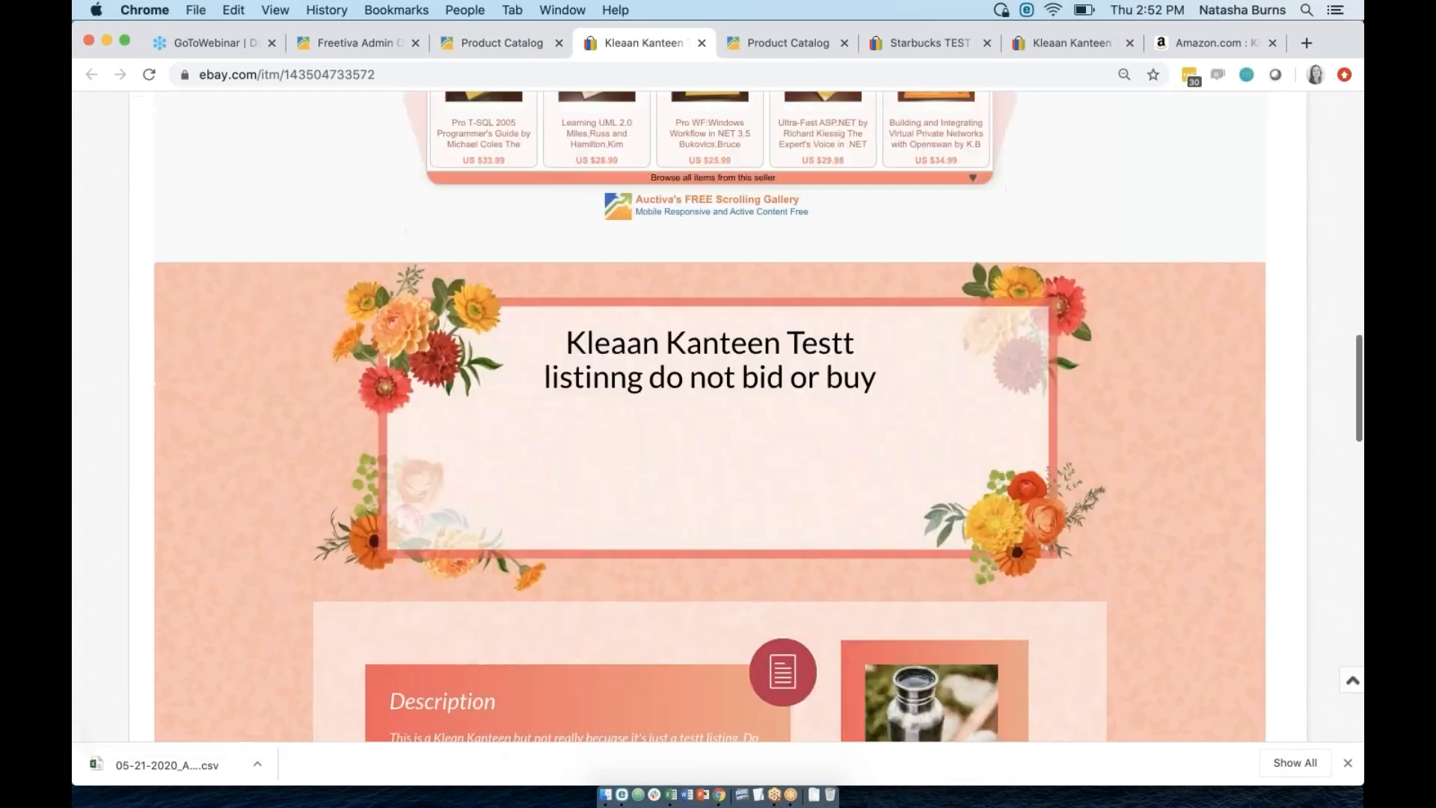
pyautogui.scroll(-9, 718, 418)
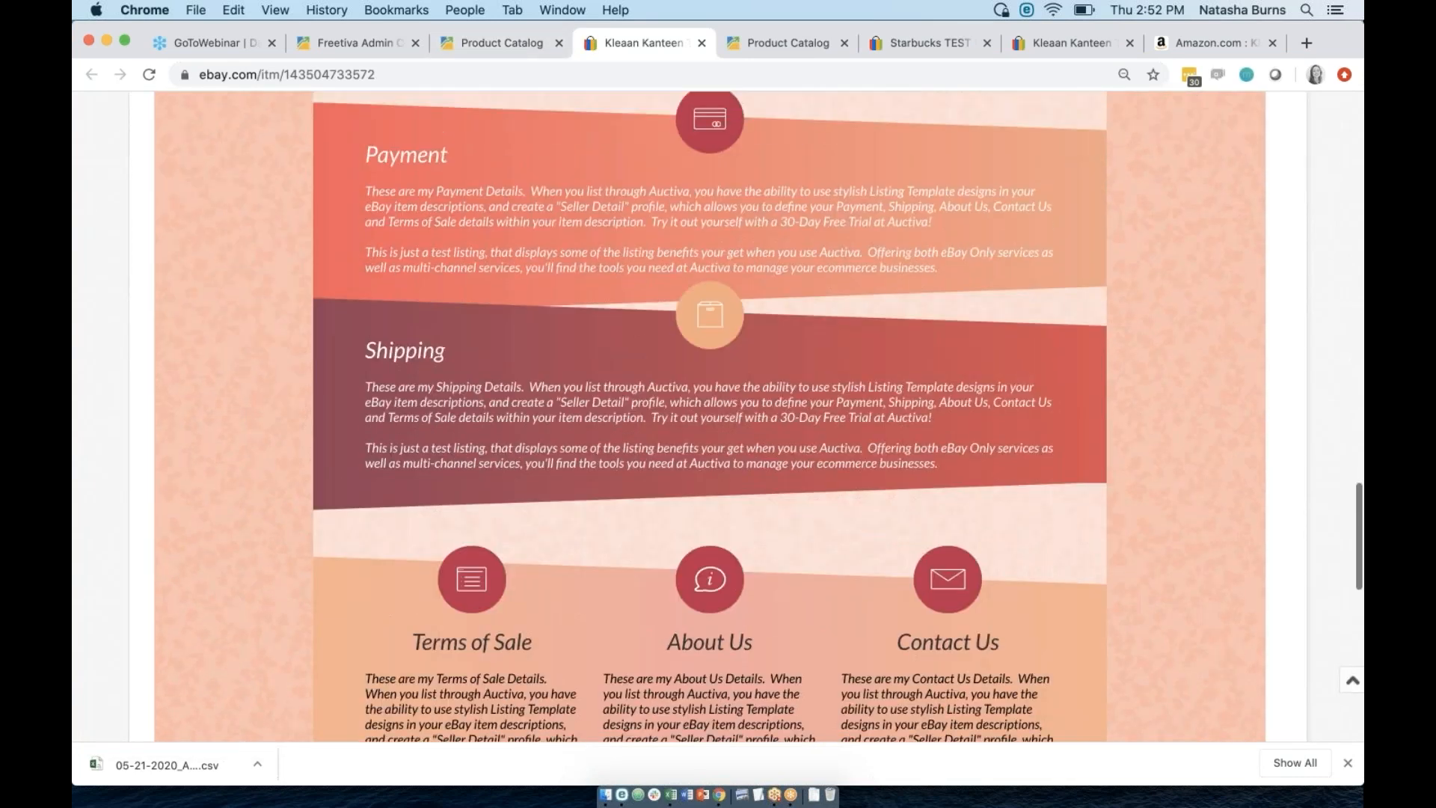
pyautogui.scroll(14, 718, 419)
pyautogui.scroll(2, 1025, 405)
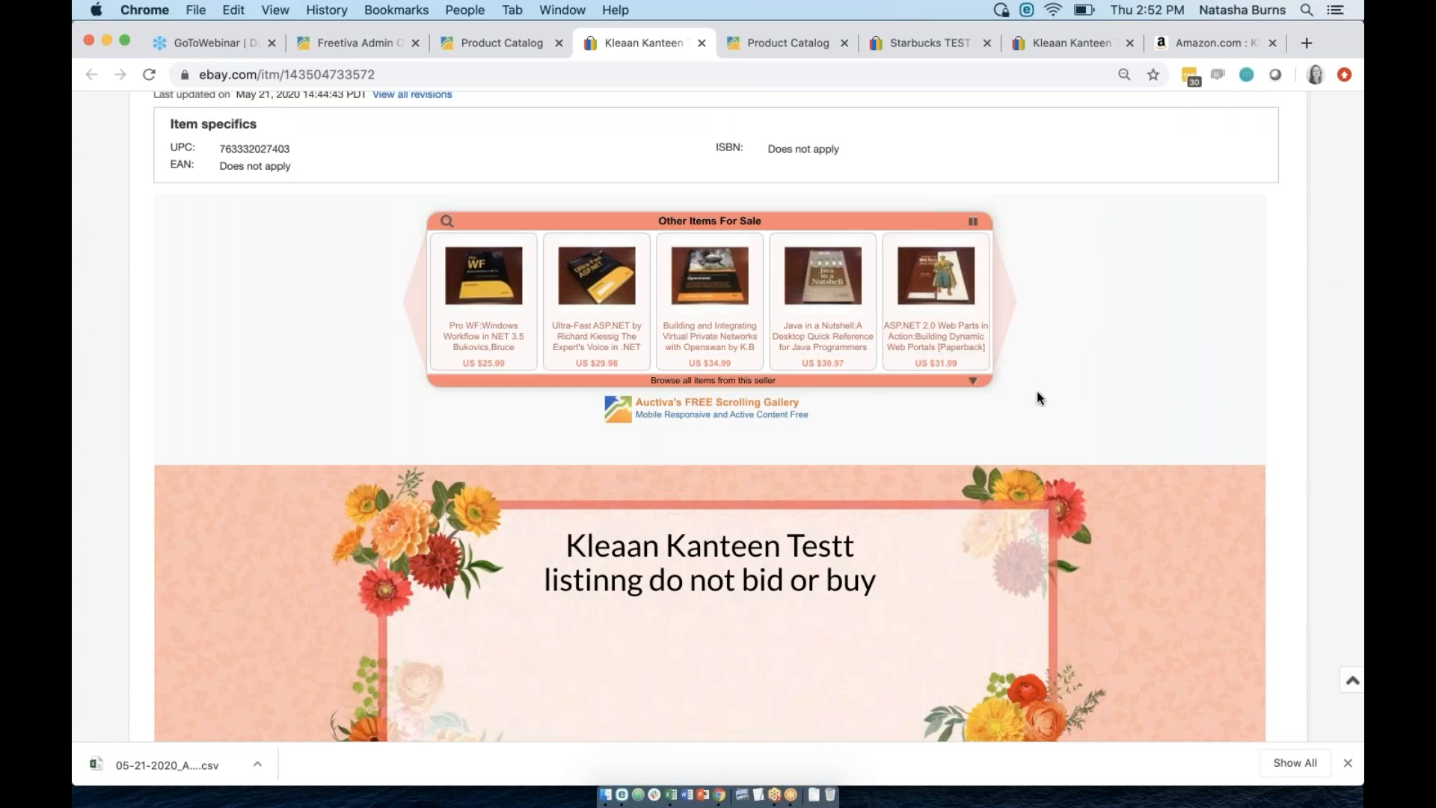
# Expand the Other Items For Sale gallery into a grid, collapse it, and advance it.
pyautogui.click(974, 380)
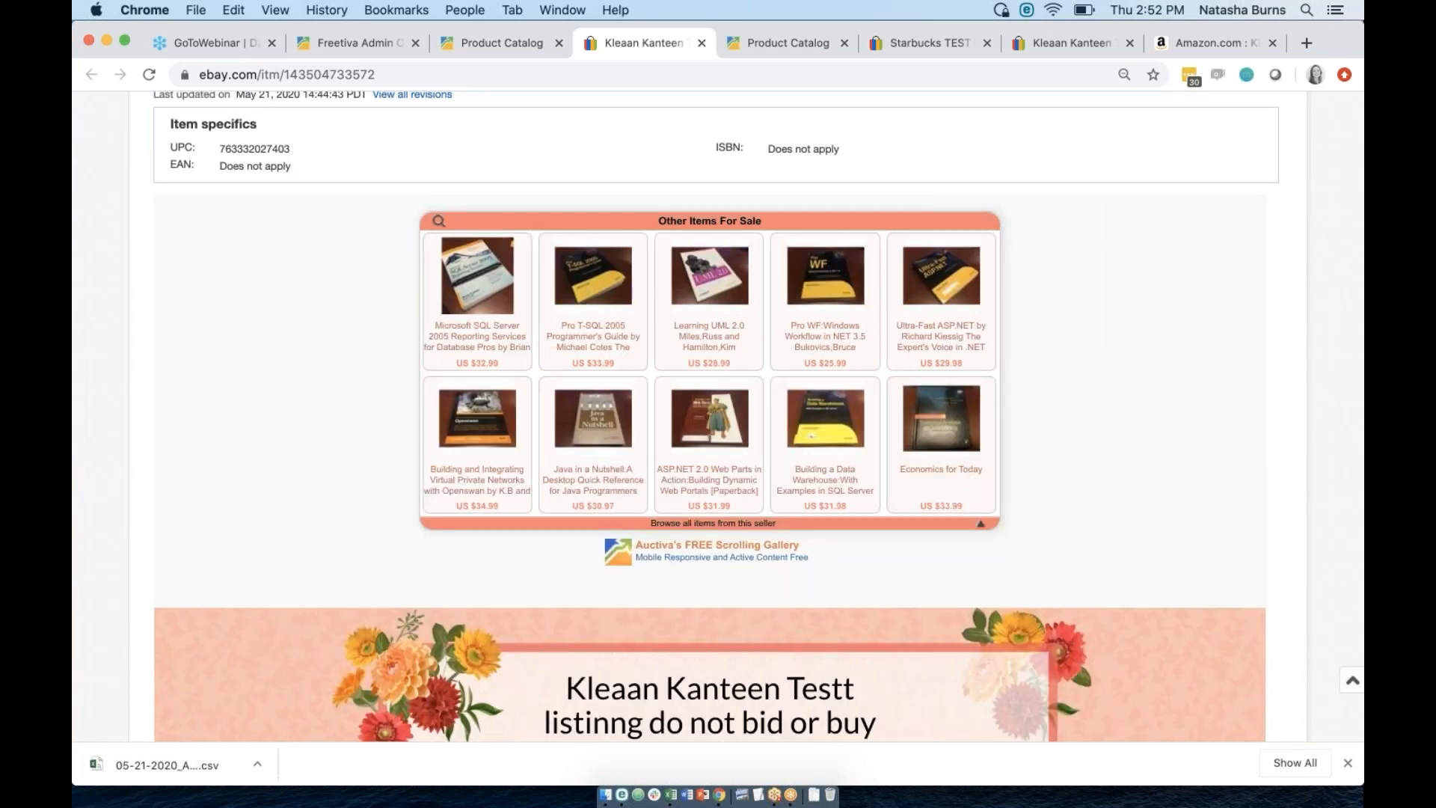
pyautogui.scroll(-5, 928, 415)
pyautogui.scroll(10, 928, 414)
pyautogui.click(981, 522)
pyautogui.click(1002, 303)
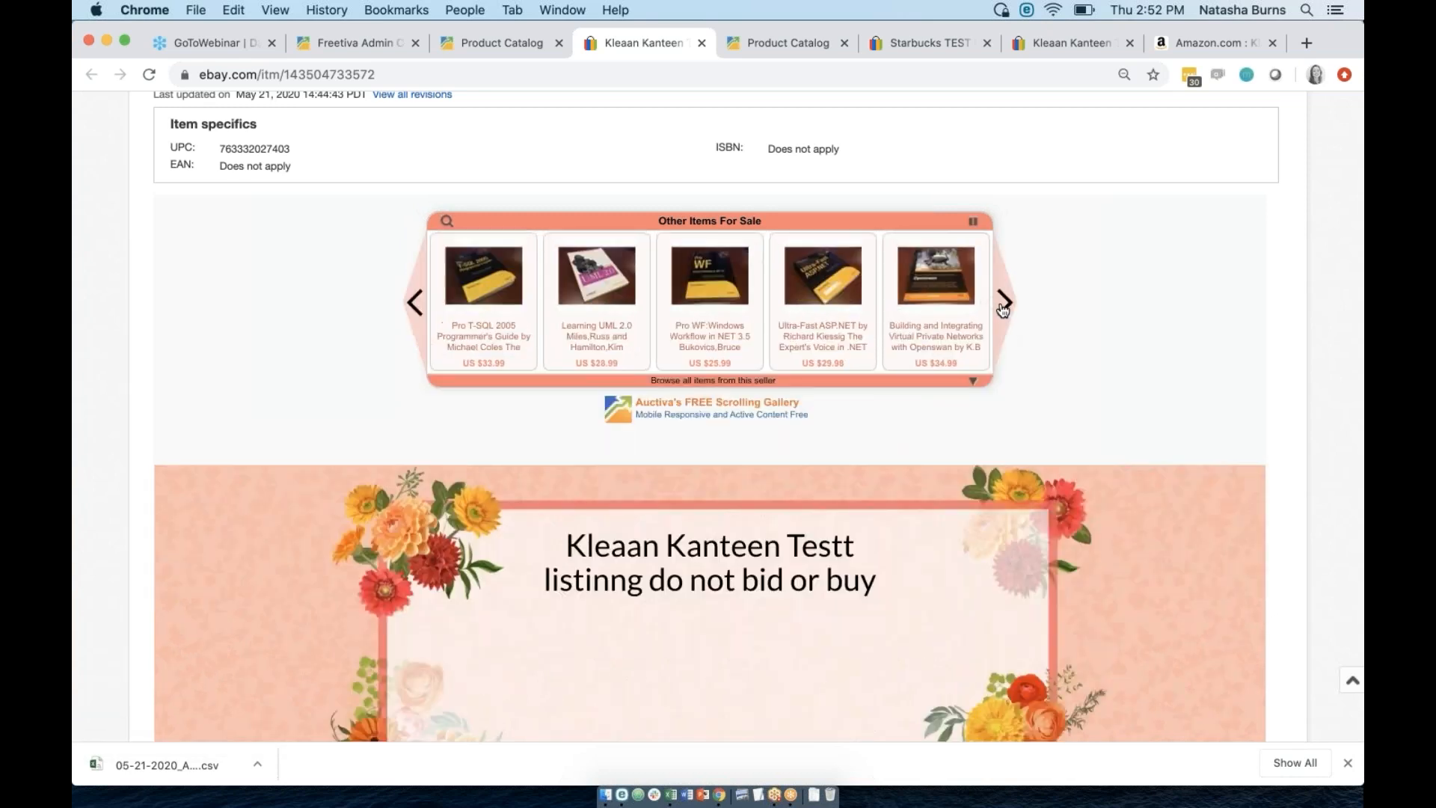
# Scroll through the templated Description, Payment and Shipping sections, then return to Auctiva.
pyautogui.scroll(-5, 1173, 385)
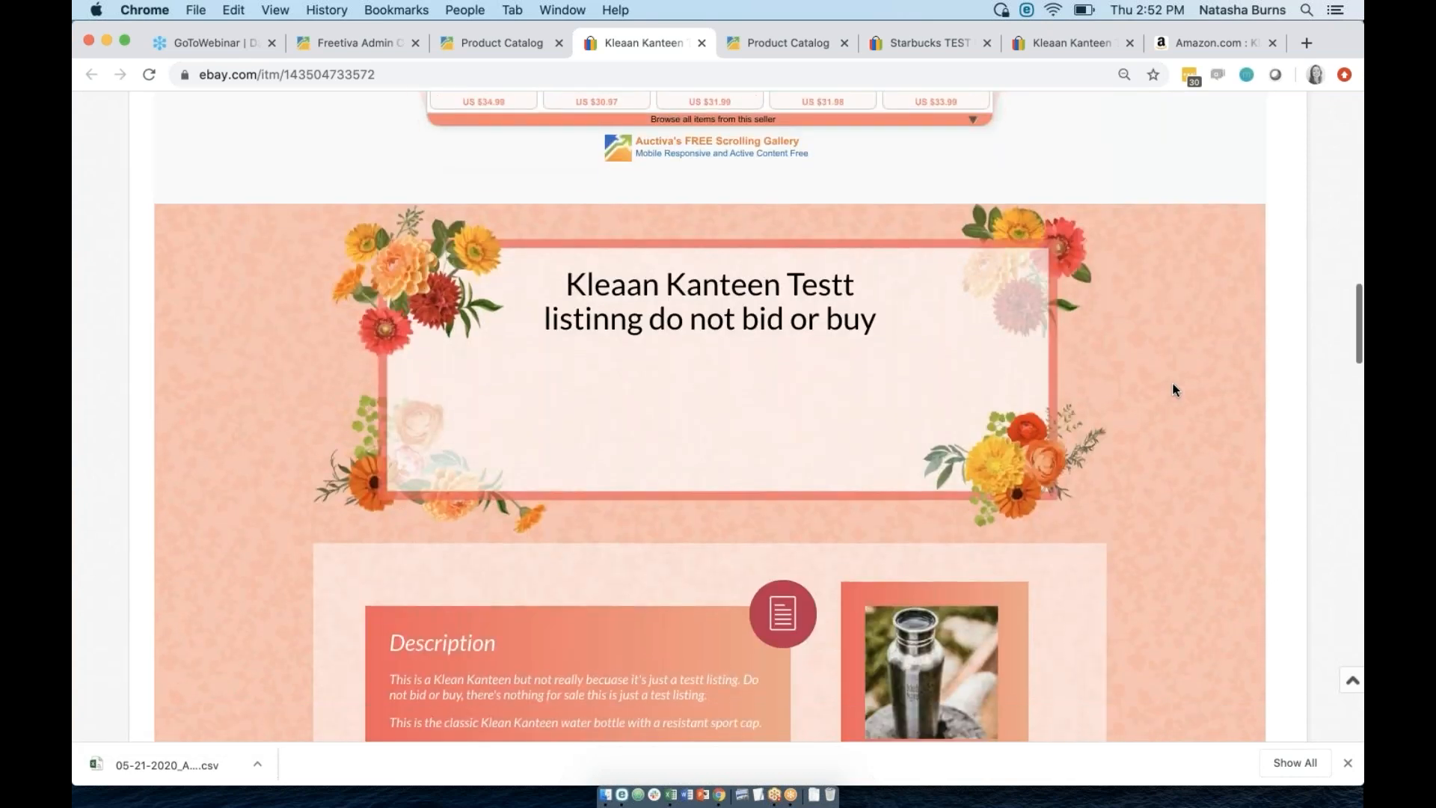
pyautogui.scroll(-2, 1172, 389)
pyautogui.scroll(-1, 603, 605)
pyautogui.scroll(-4, 601, 599)
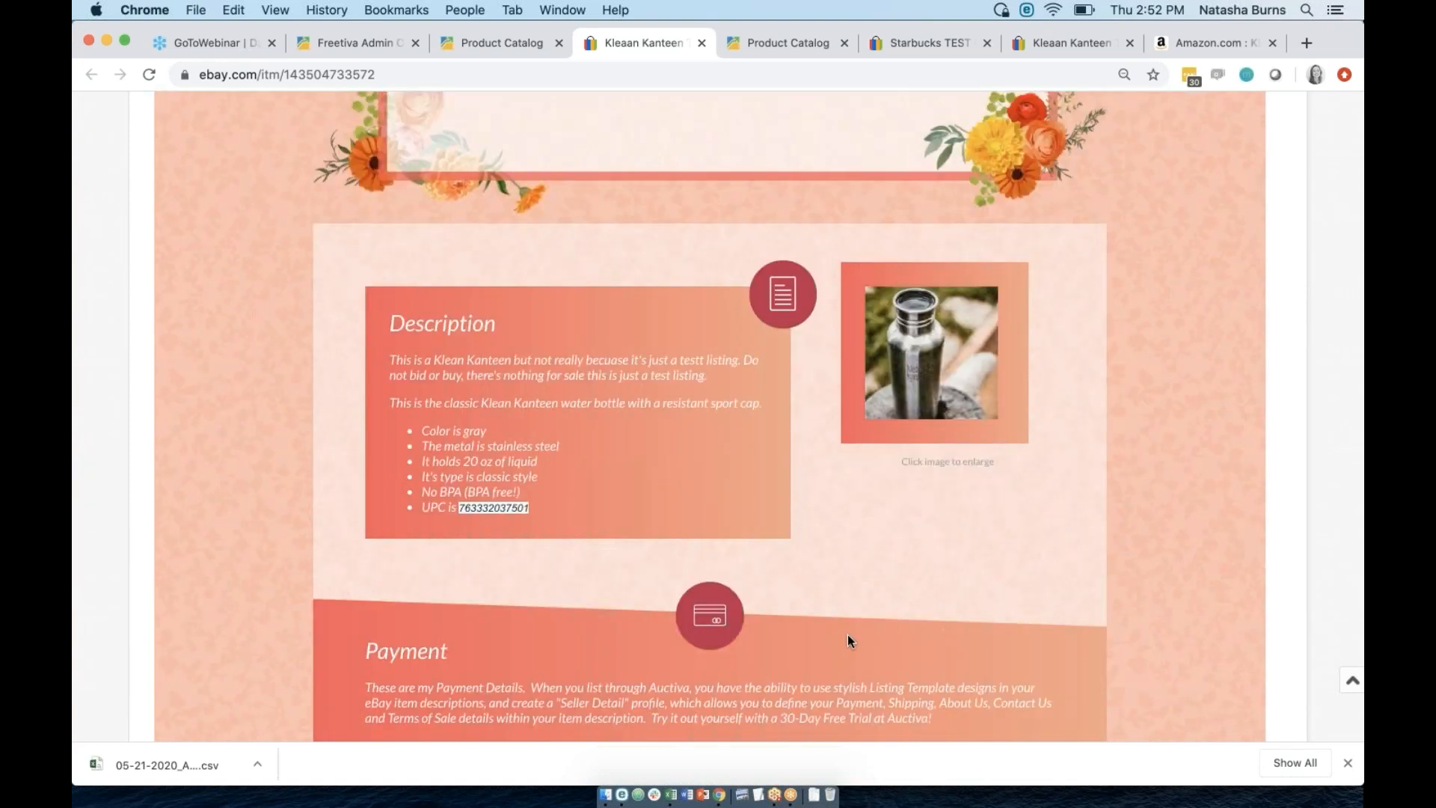
pyautogui.scroll(-6, 846, 634)
pyautogui.scroll(-3, 846, 634)
pyautogui.scroll(-2, 846, 634)
pyautogui.scroll(3, 847, 634)
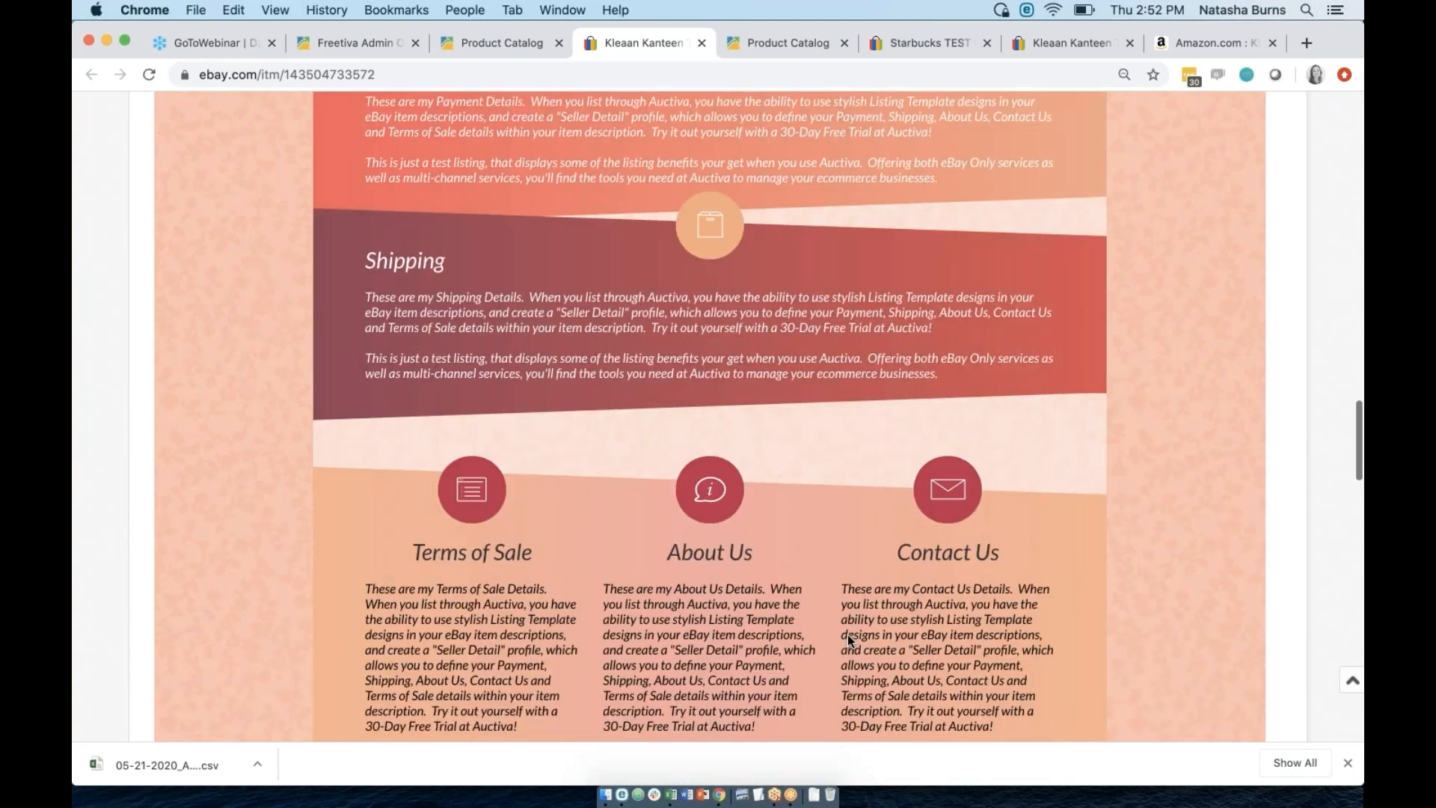
pyautogui.click(498, 42)
# Open the Building a Data Warehouse eBay listing and scroll through its description.
pyautogui.click(660, 662)
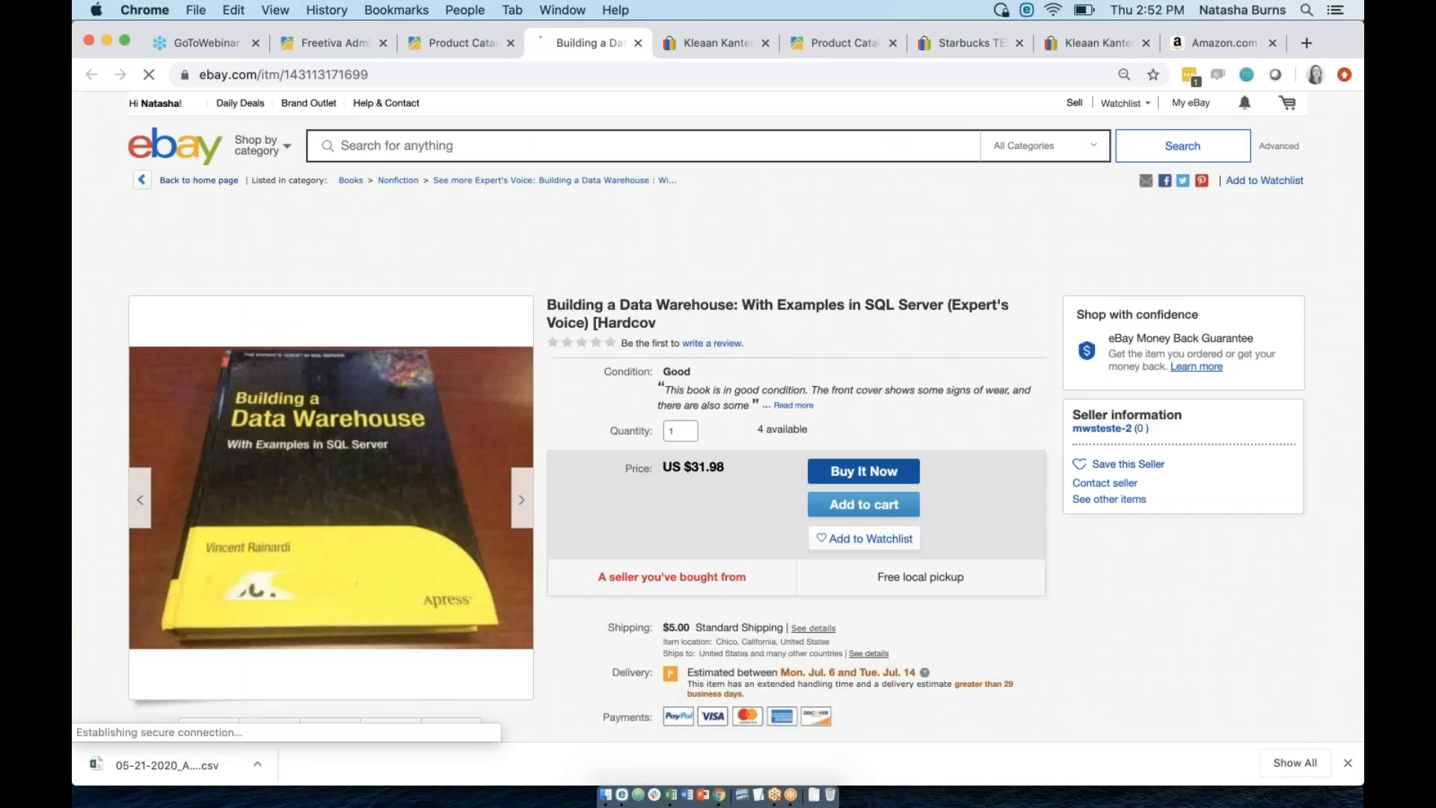
pyautogui.scroll(-15, 718, 415)
pyautogui.scroll(-15, 718, 415)
pyautogui.scroll(-5, 718, 415)
pyautogui.scroll(10, 980, 469)
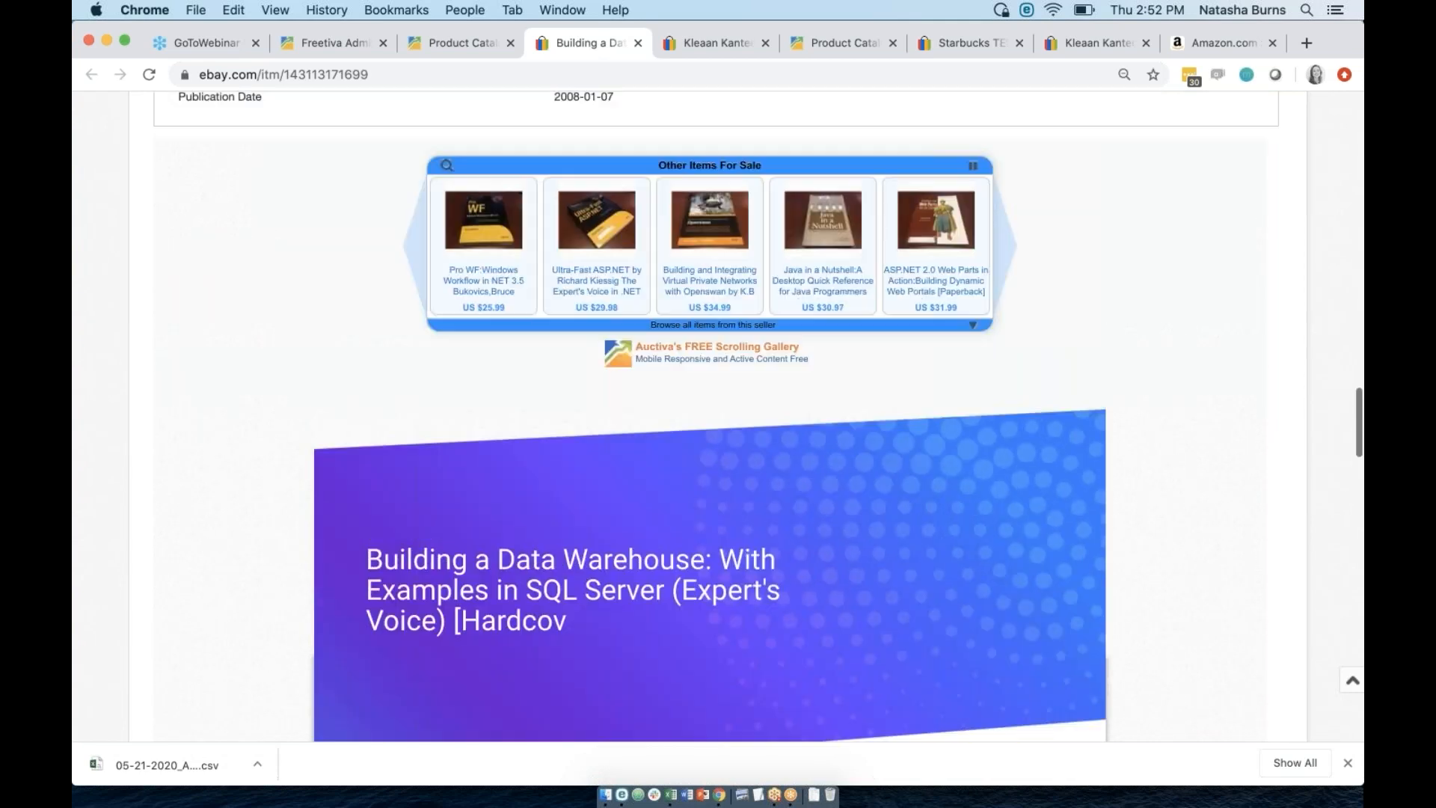
# Expand the blue Other Items For Sale gallery into a grid and browse it.
pyautogui.click(980, 465)
pyautogui.scroll(-5, 848, 474)
pyautogui.scroll(5, 848, 474)
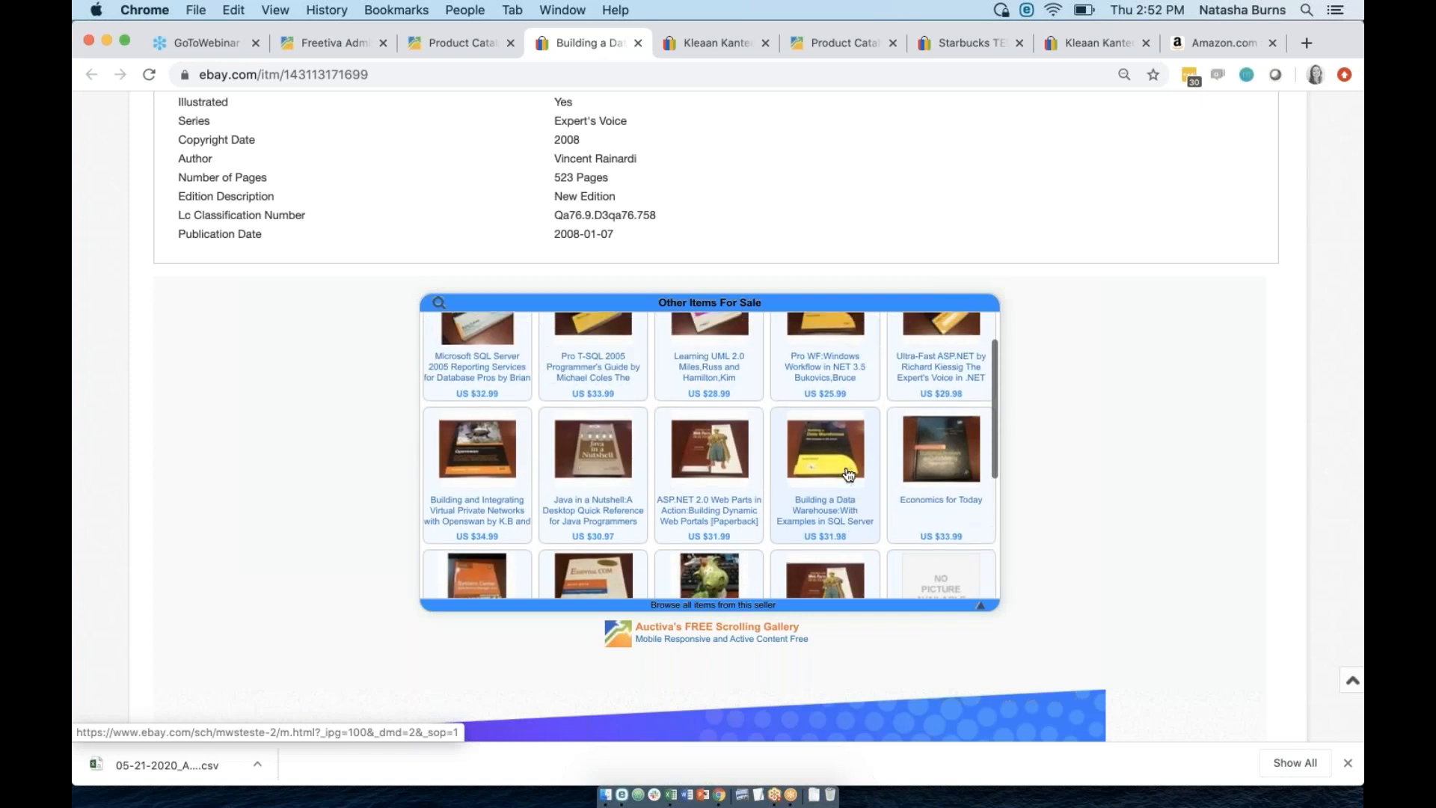
pyautogui.scroll(-15, 1234, 545)
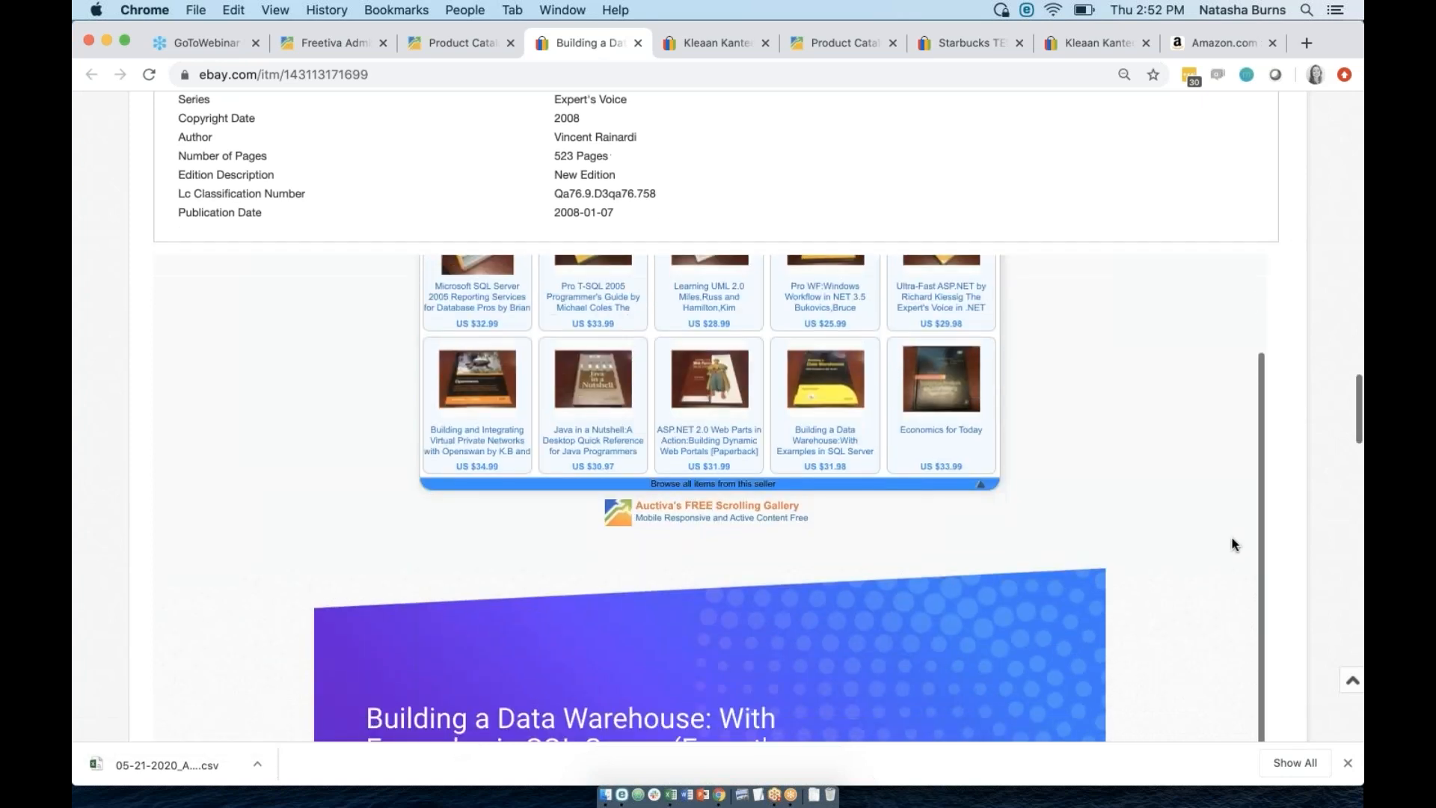
pyautogui.scroll(-15, 1234, 545)
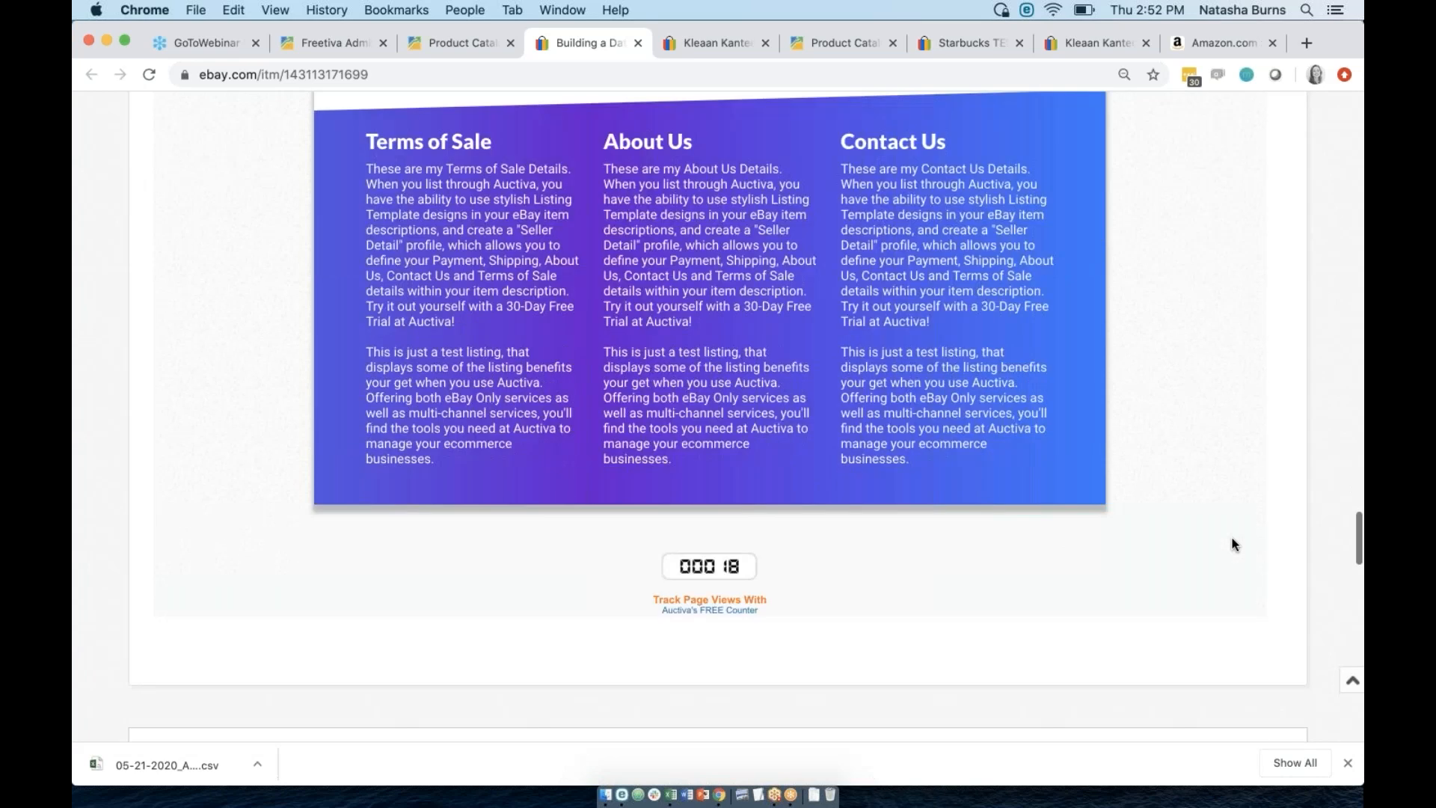
pyautogui.scroll(-5, 1233, 545)
pyautogui.scroll(10, 897, 374)
# Return to the Auctiva product catalog and scroll down the product list.
pyautogui.click(451, 45)
pyautogui.scroll(-4, 535, 590)
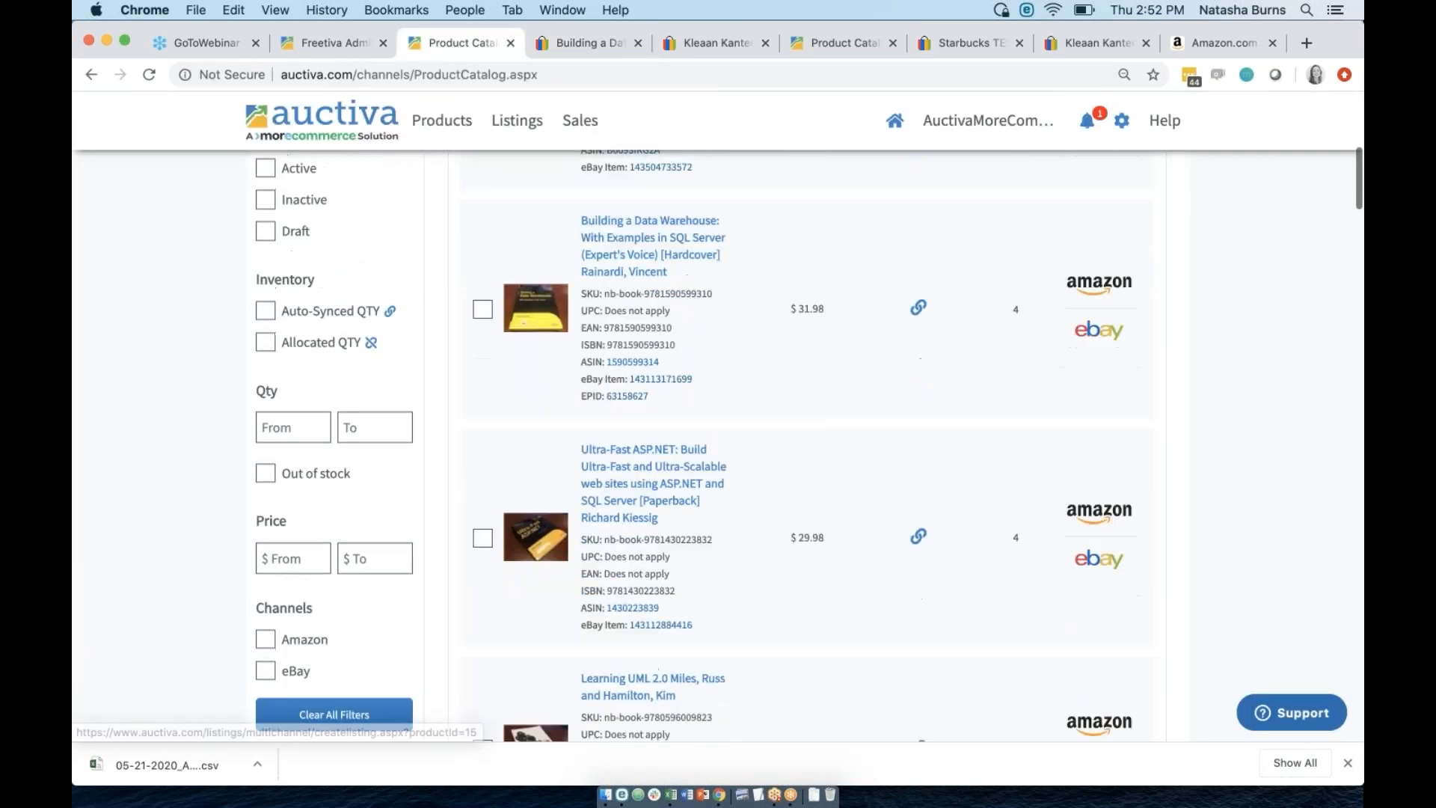
pyautogui.scroll(-2, 534, 591)
# View the Ultra-Fast ASP.NET eBay listing, then return to the Auctiva catalog.
pyautogui.click(673, 413)
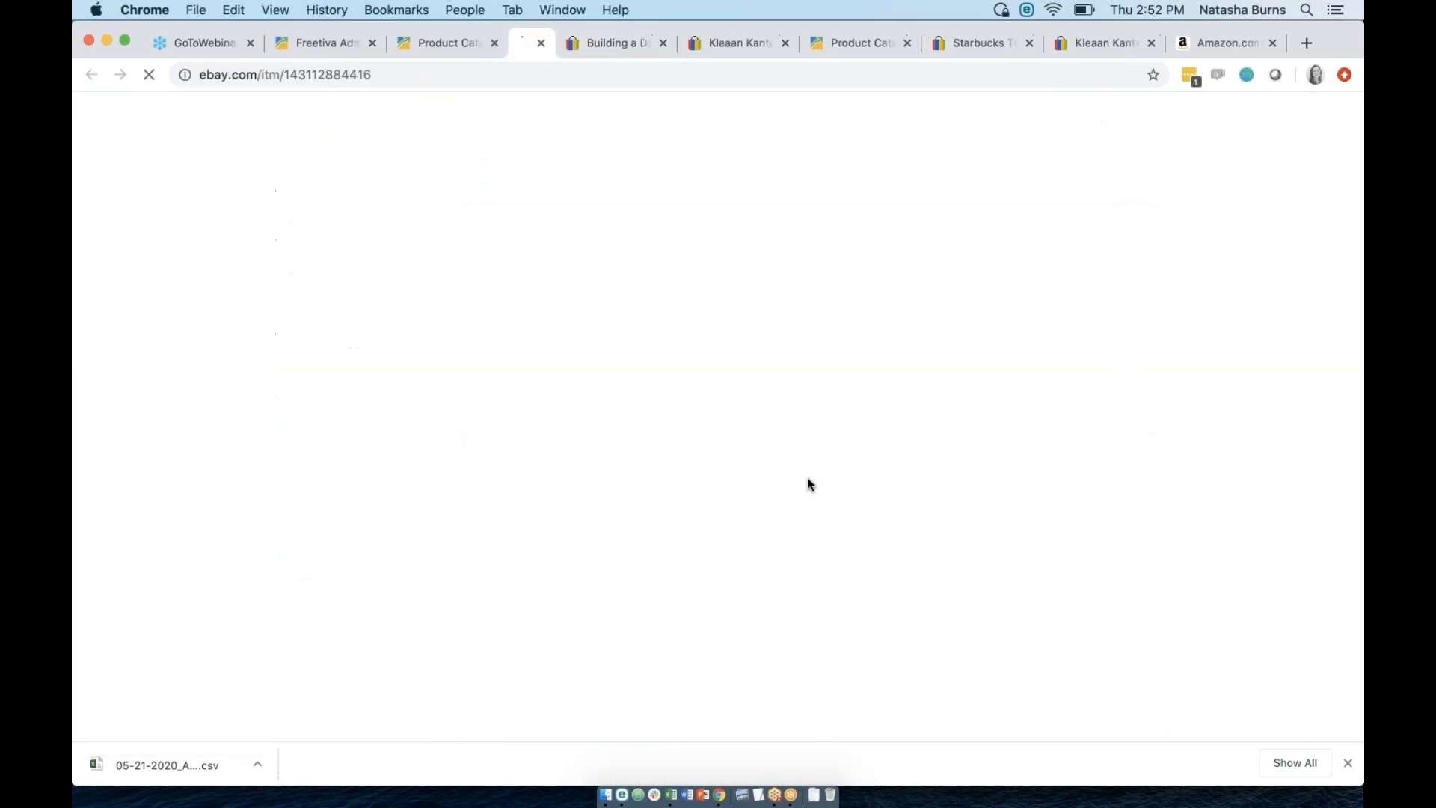
pyautogui.scroll(-15, 844, 590)
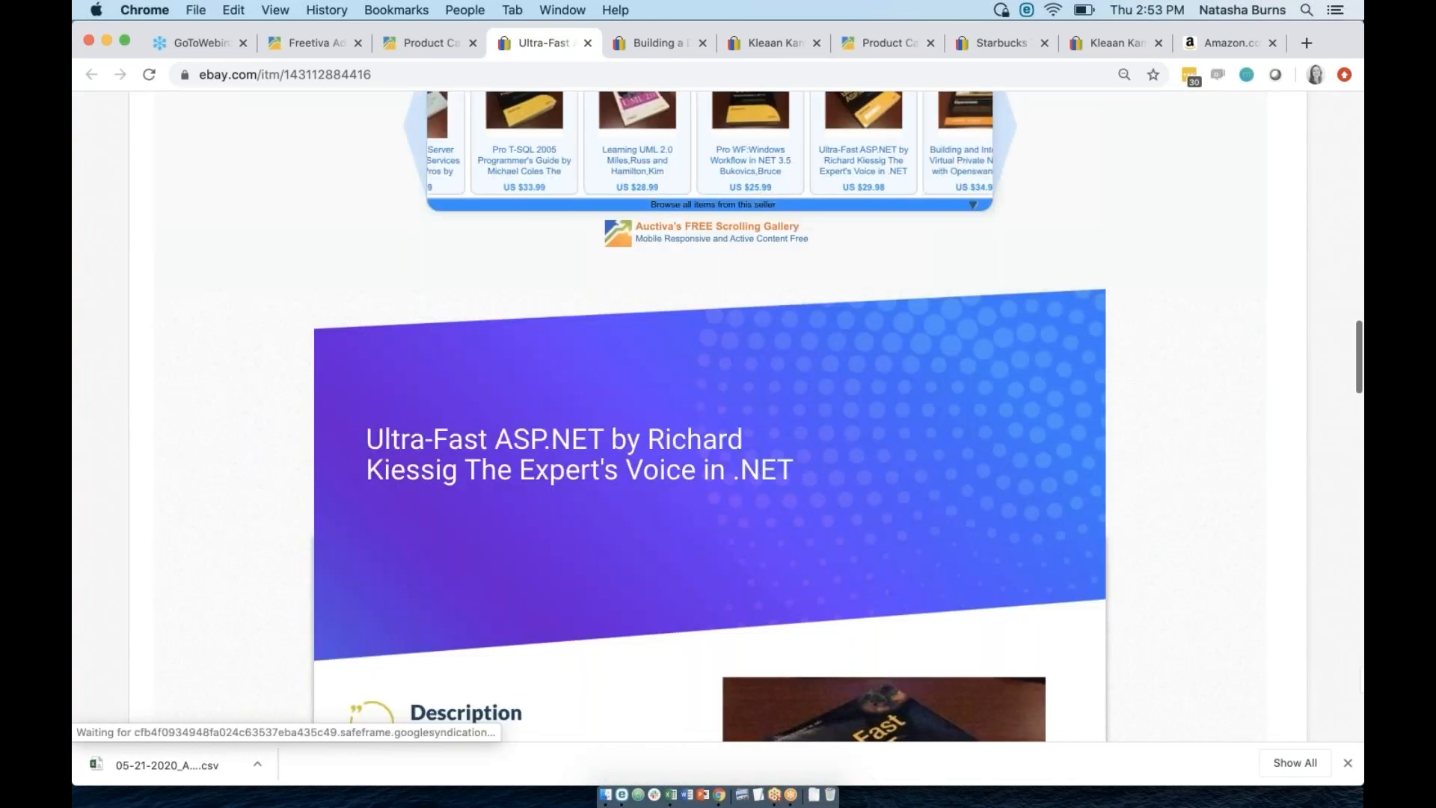
pyautogui.click(434, 42)
# Open the Learning UML 2.0 eBay listing and scroll through its details.
pyautogui.click(673, 576)
pyautogui.scroll(-10, 718, 419)
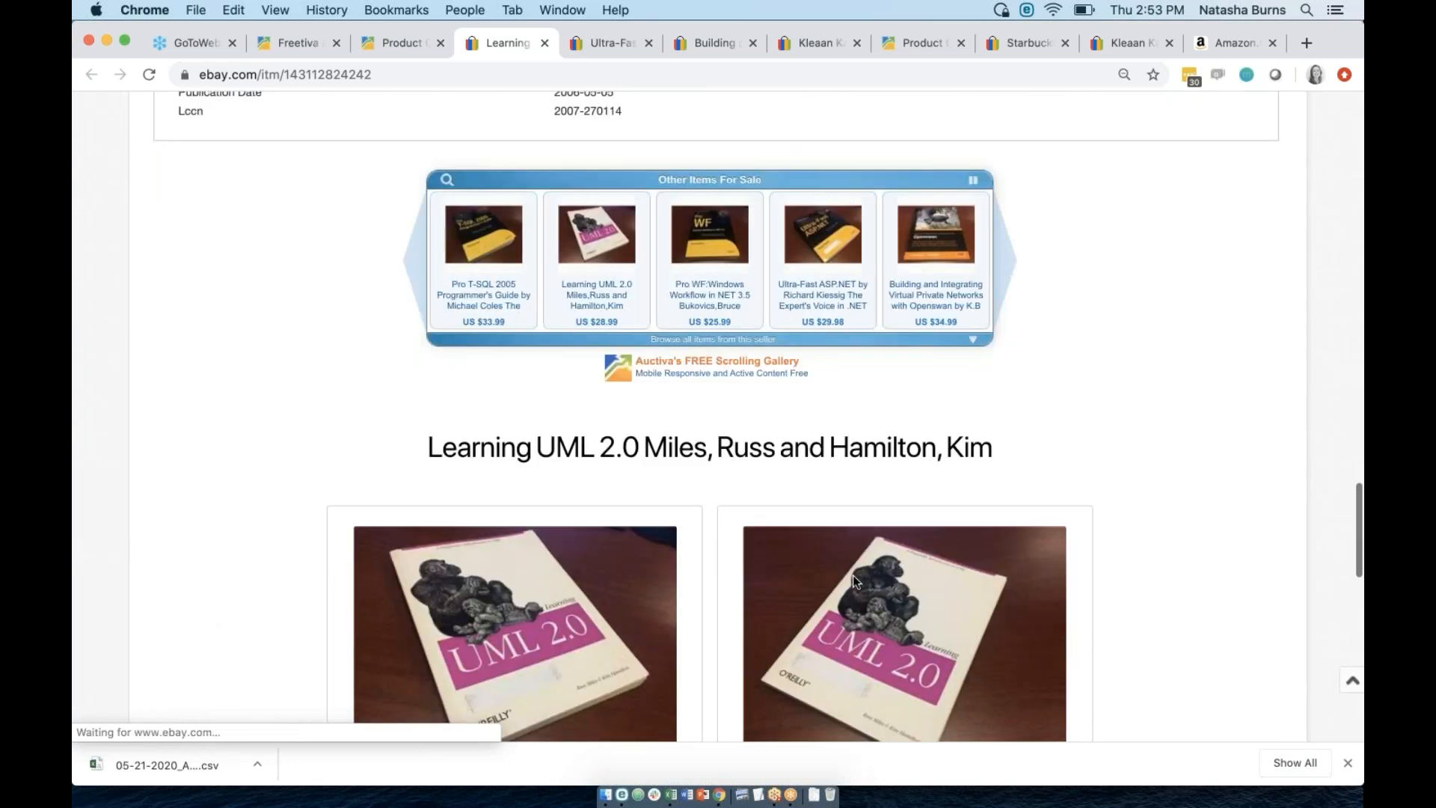
pyautogui.scroll(-10, 710, 411)
pyautogui.scroll(-1, 710, 411)
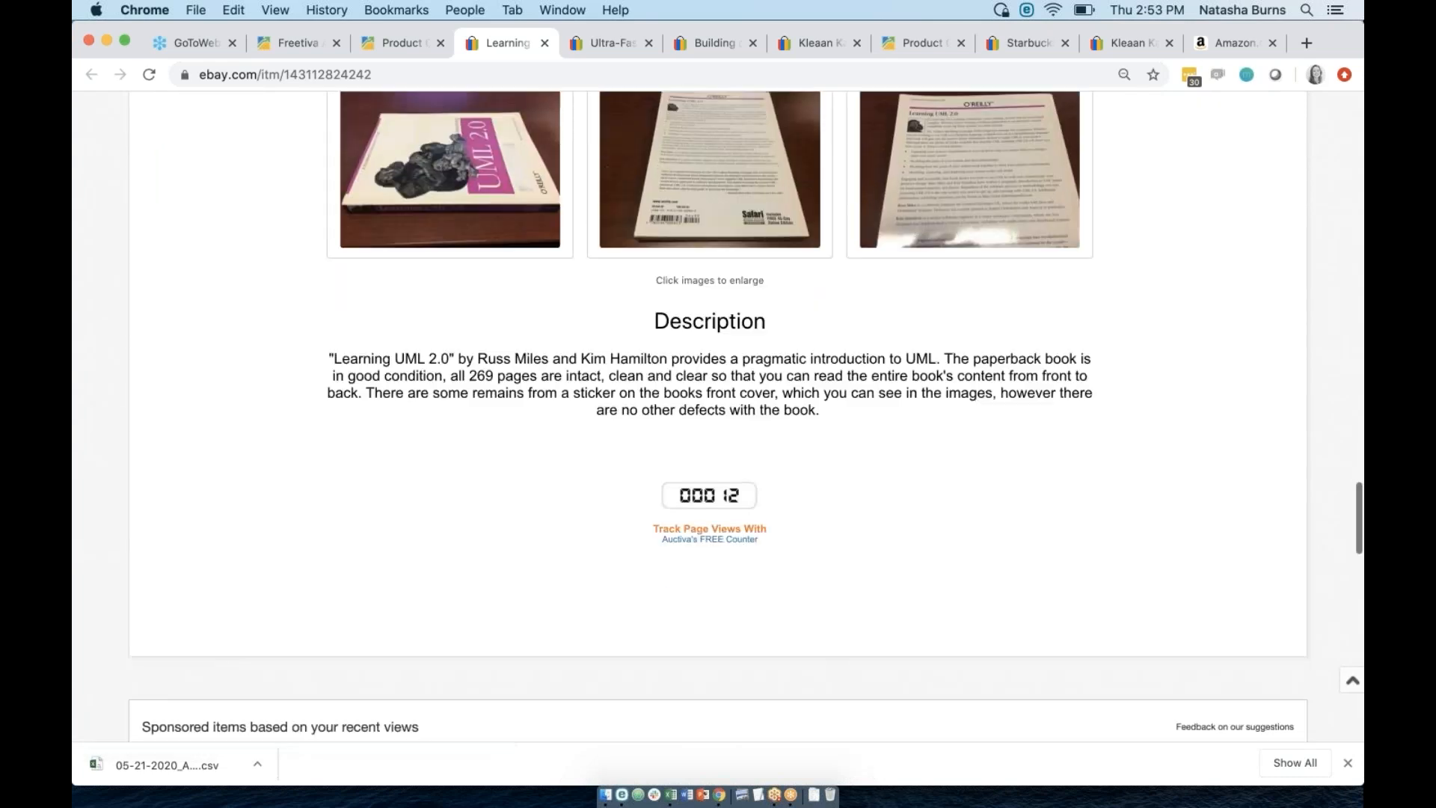
pyautogui.scroll(6, 711, 412)
pyautogui.scroll(5, 823, 449)
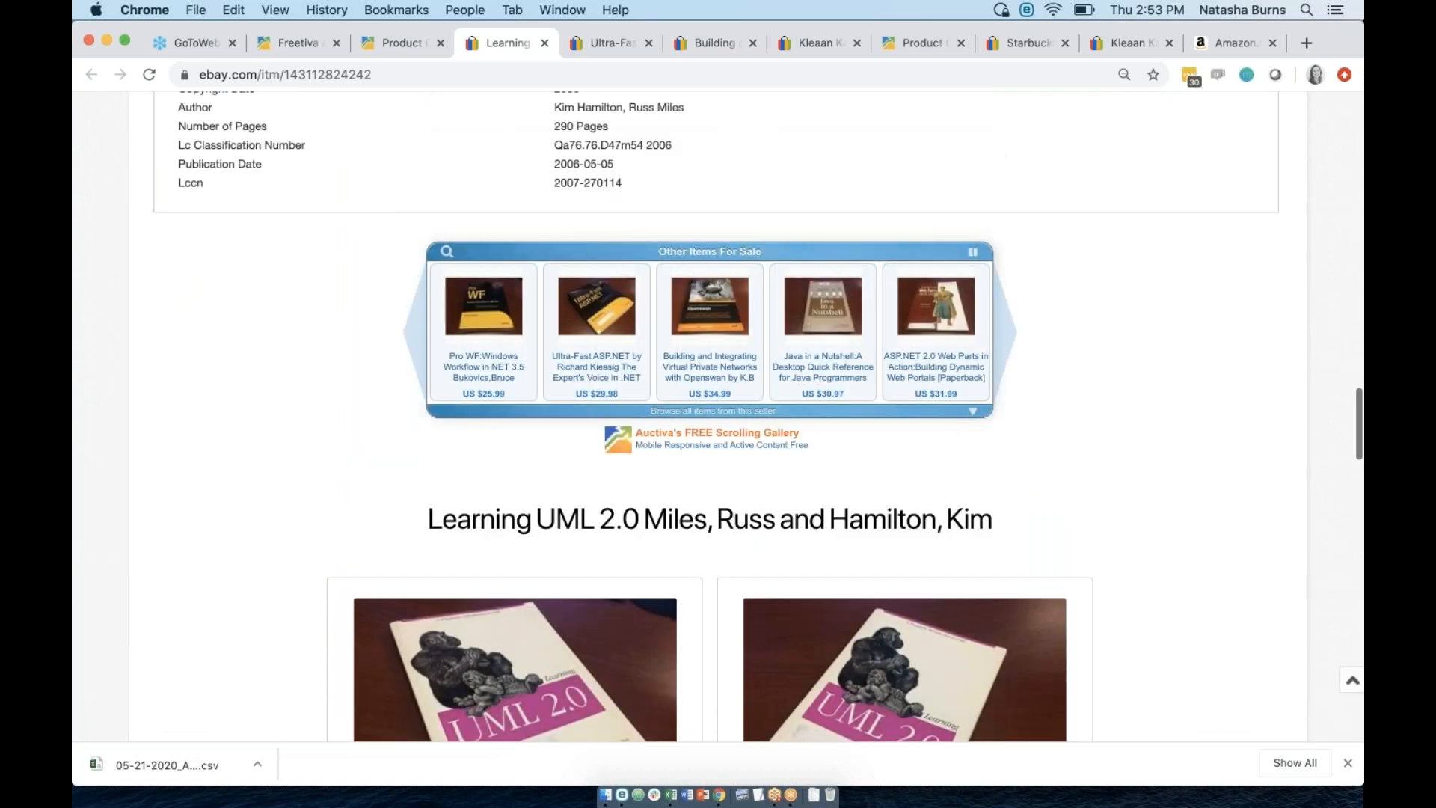
pyautogui.scroll(-5, 822, 449)
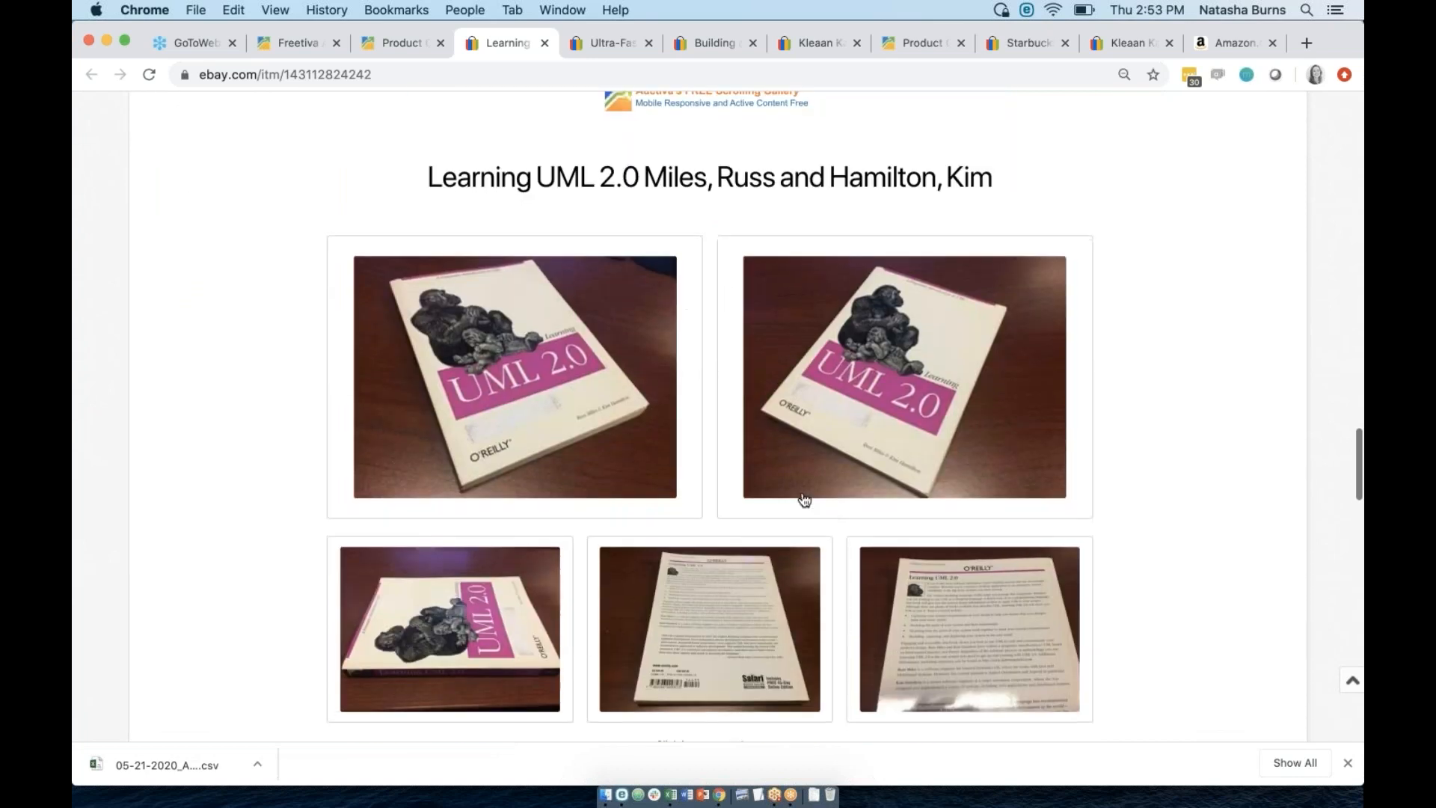
# Enlarge the third small book photo for inspection, then close it.
pyautogui.click(895, 637)
pyautogui.scroll(-5, 895, 637)
pyautogui.scroll(6, 895, 637)
pyautogui.scroll(1, 895, 637)
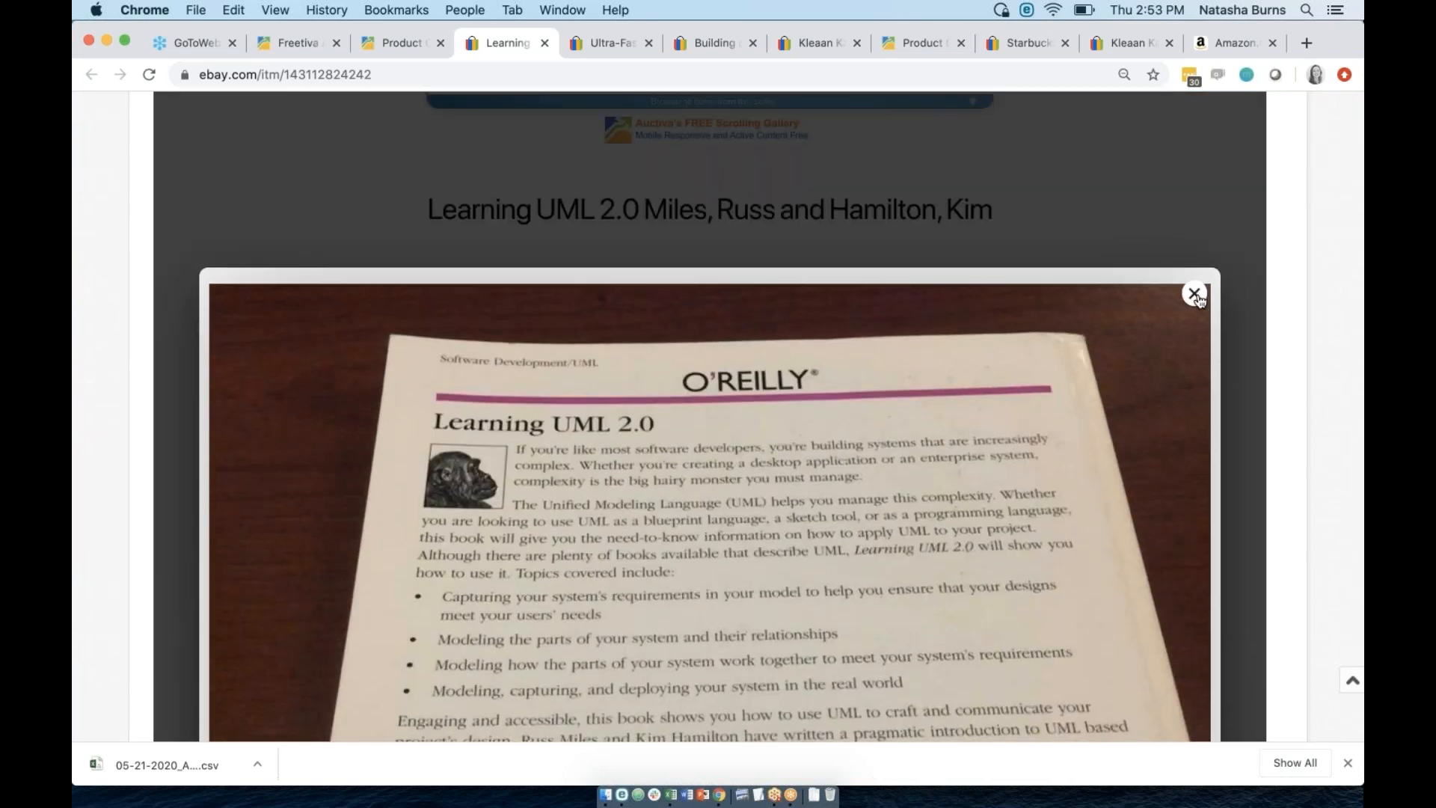
pyautogui.click(1195, 293)
# Enlarge the middle bottom back-cover photo, then close it and review the page.
pyautogui.click(706, 667)
pyautogui.scroll(-5, 706, 668)
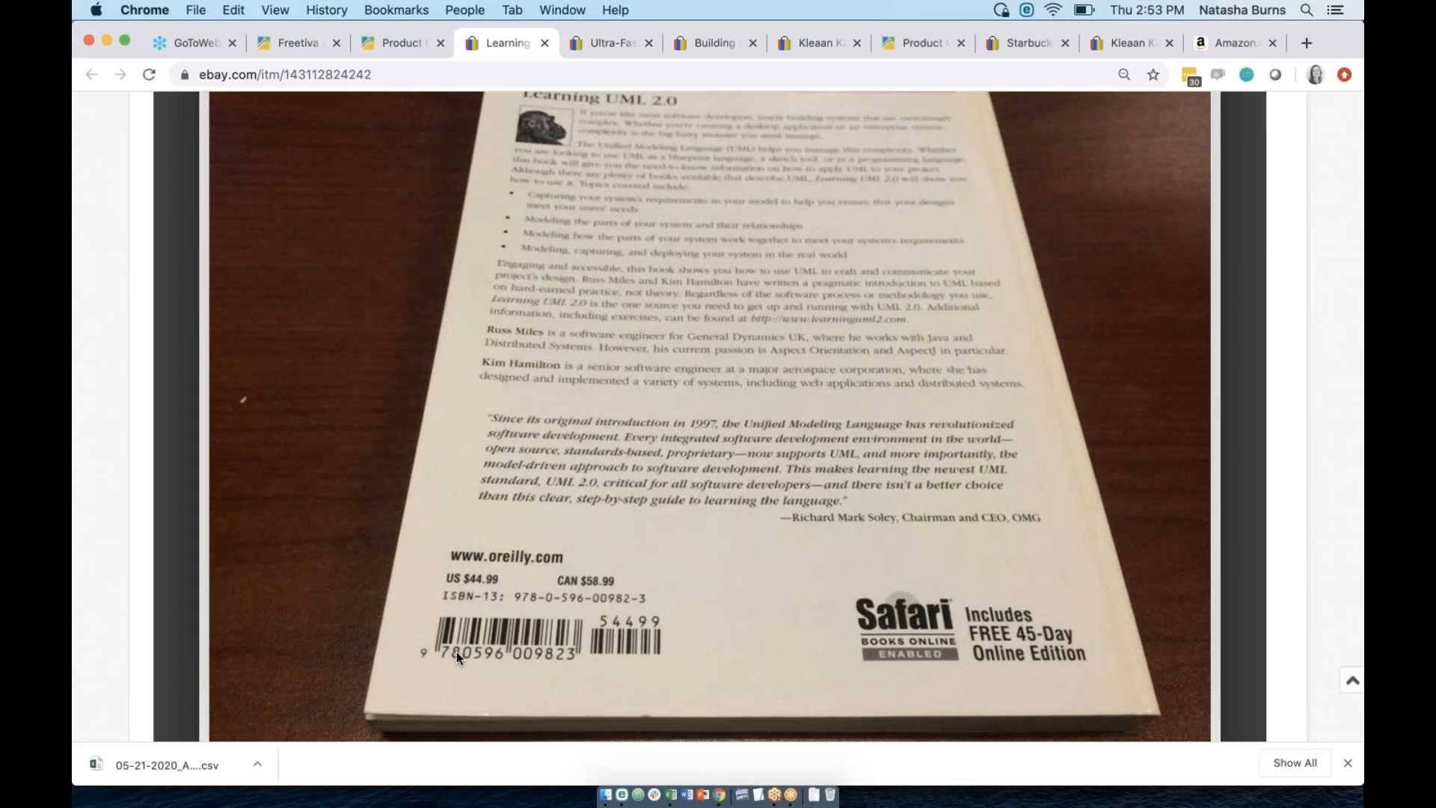
pyautogui.scroll(5, 891, 412)
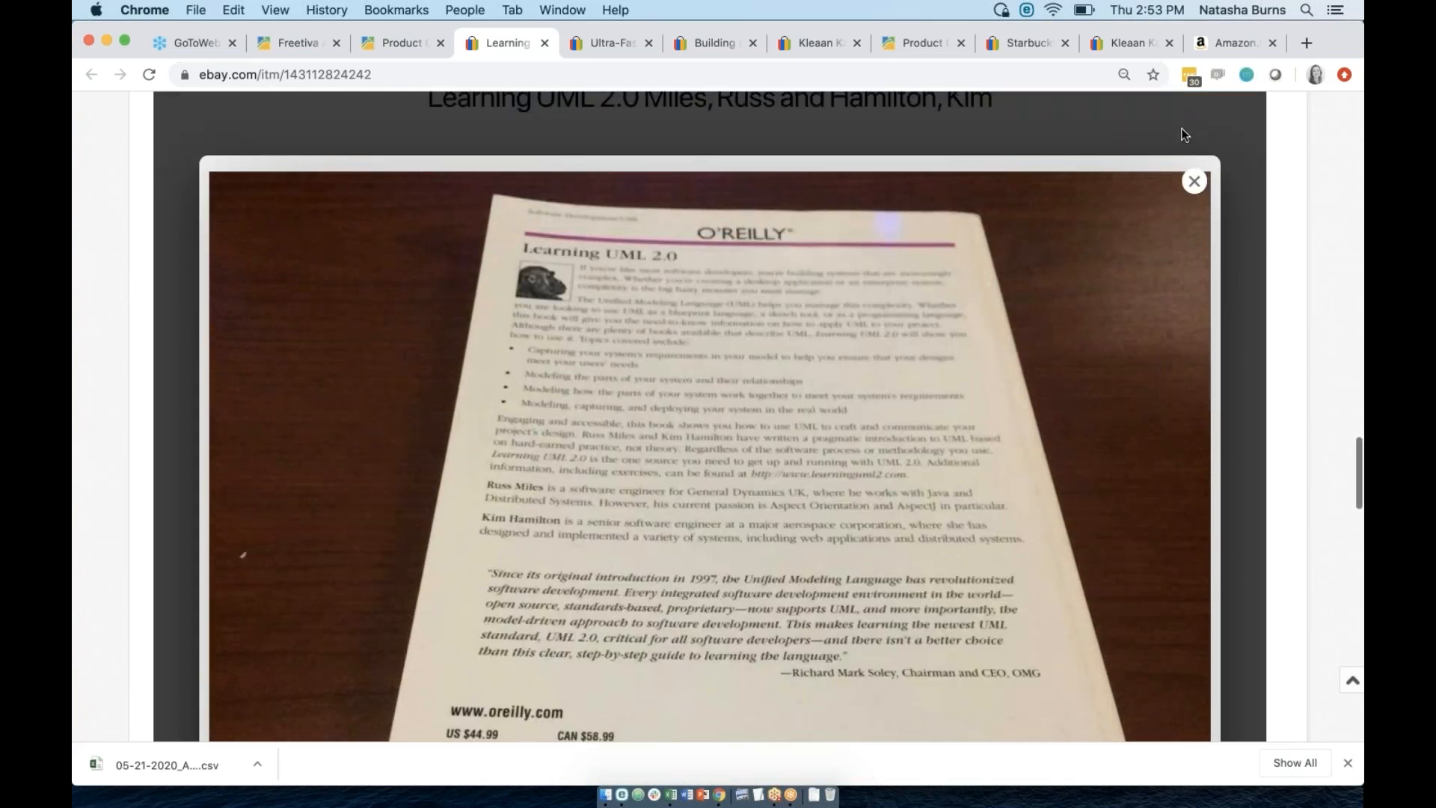
pyautogui.click(1195, 179)
pyautogui.scroll(-8, 960, 380)
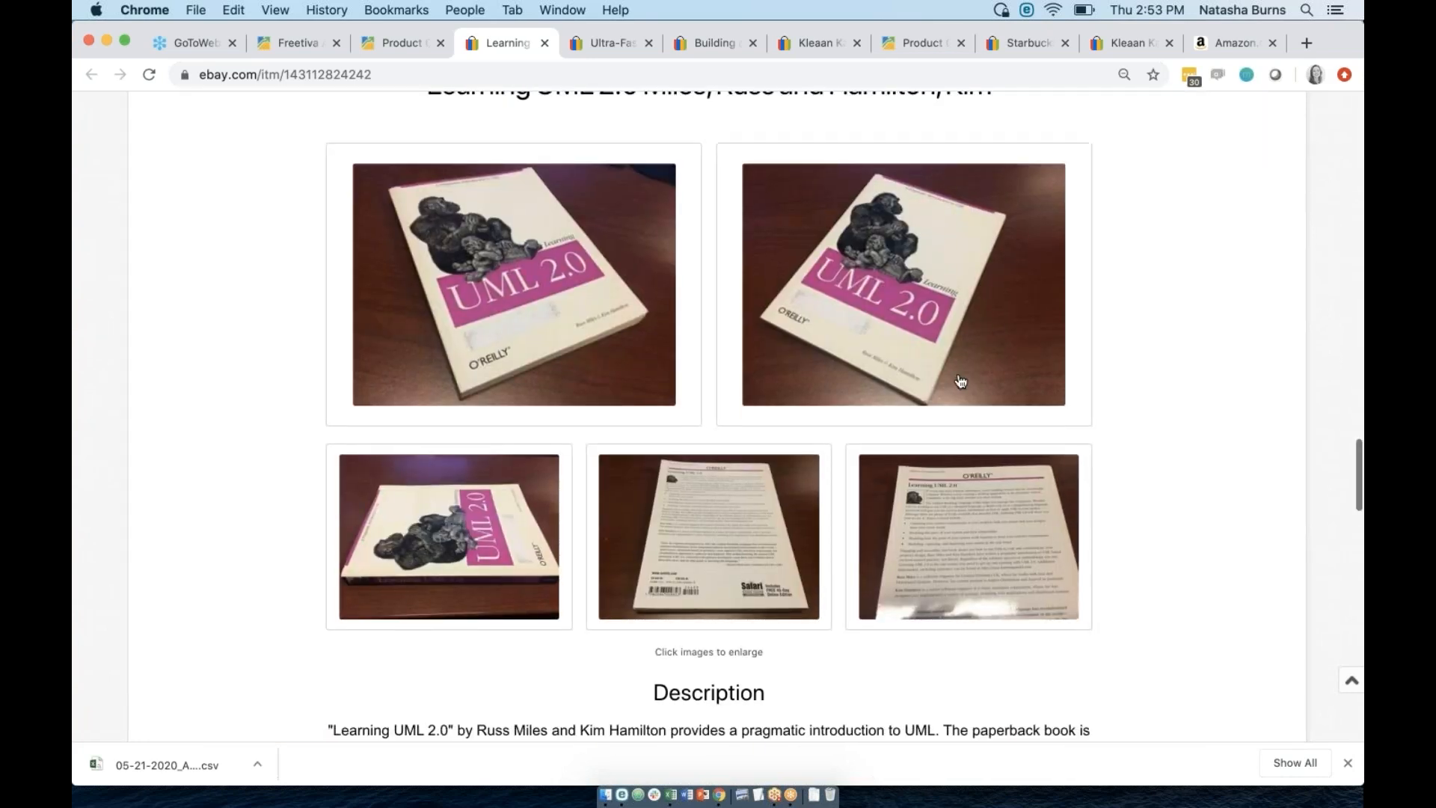
pyautogui.scroll(5, 960, 381)
pyautogui.scroll(15, 957, 379)
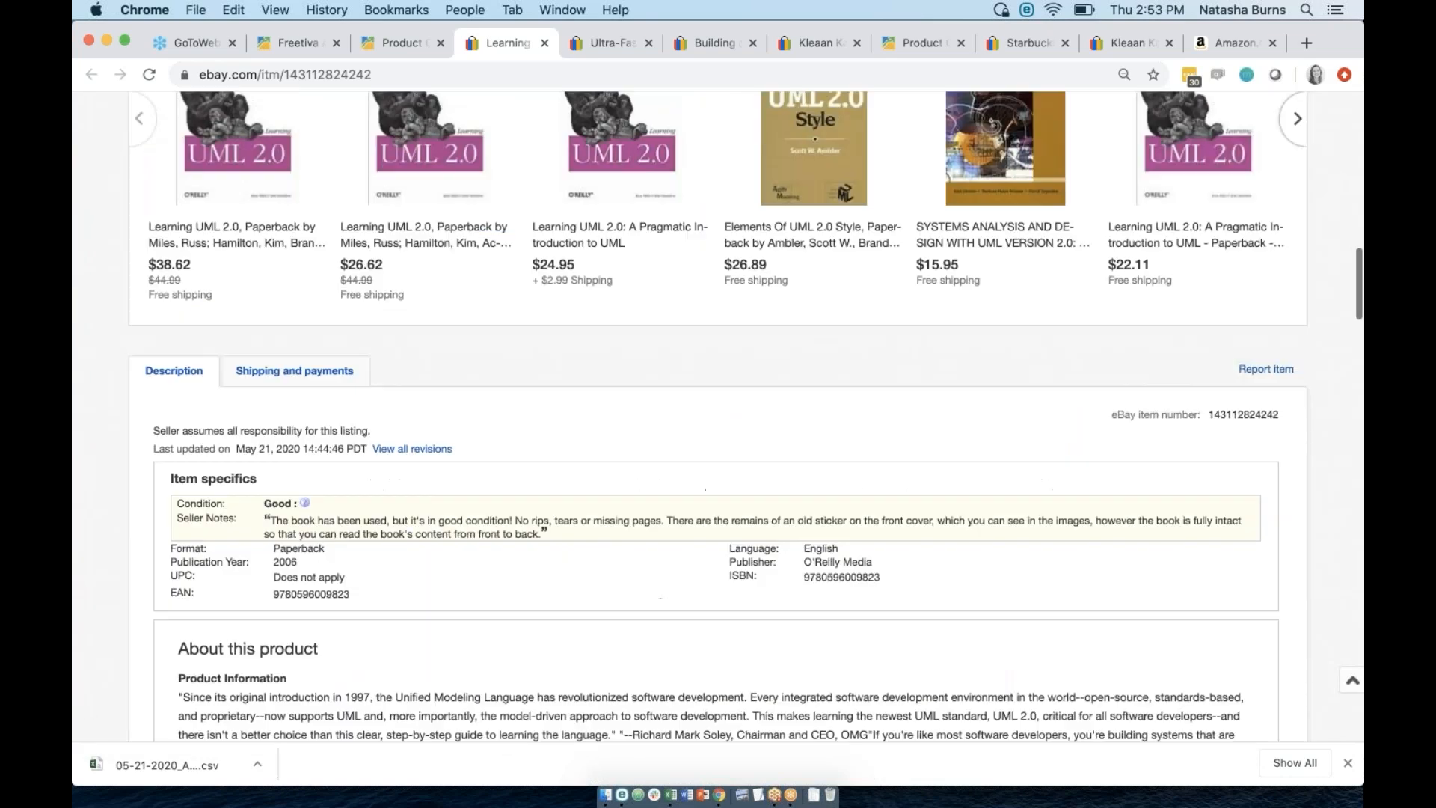
# From the product catalog, open Customization under The Scrolling Gallery in the Settings menu.
pyautogui.click(388, 45)
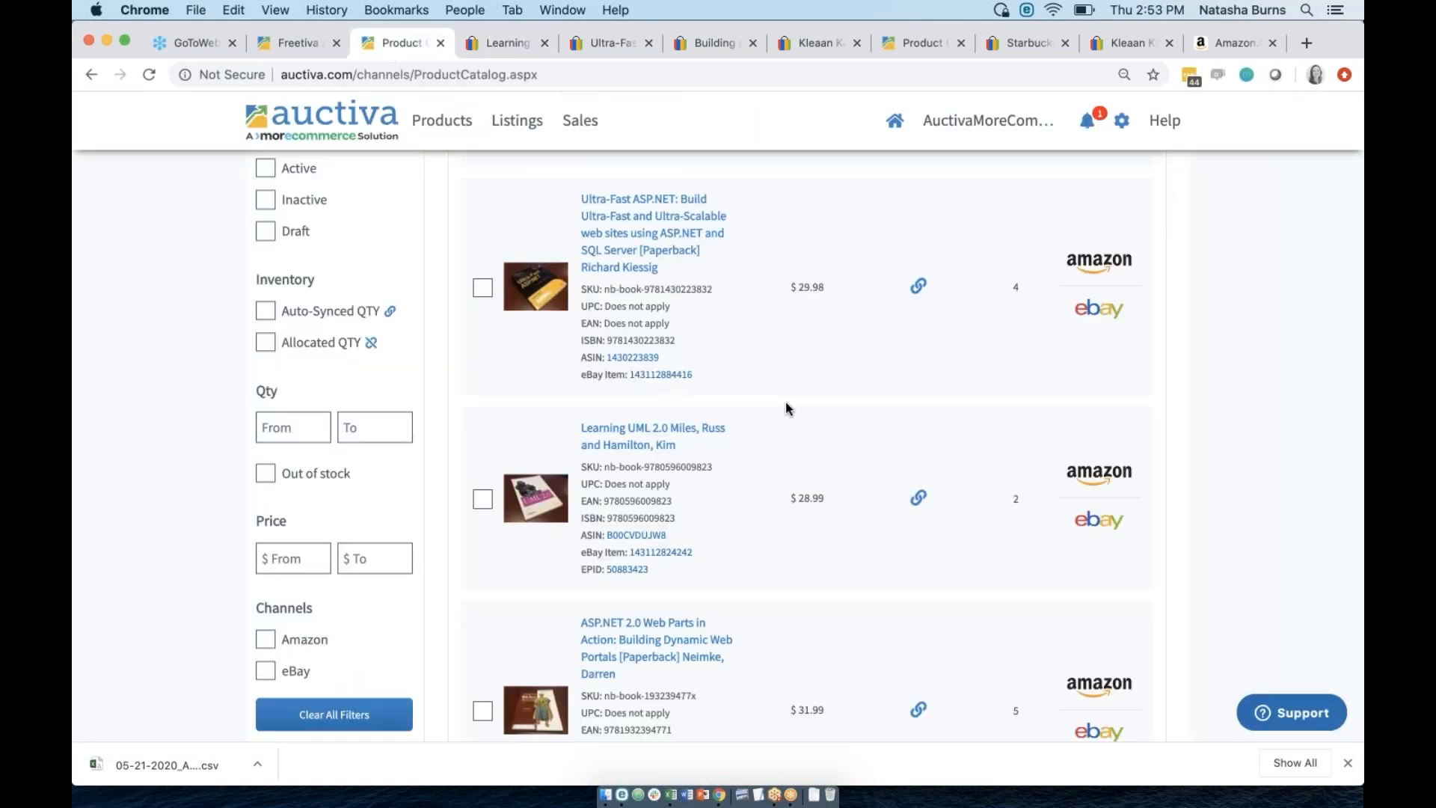
pyautogui.scroll(5, 810, 389)
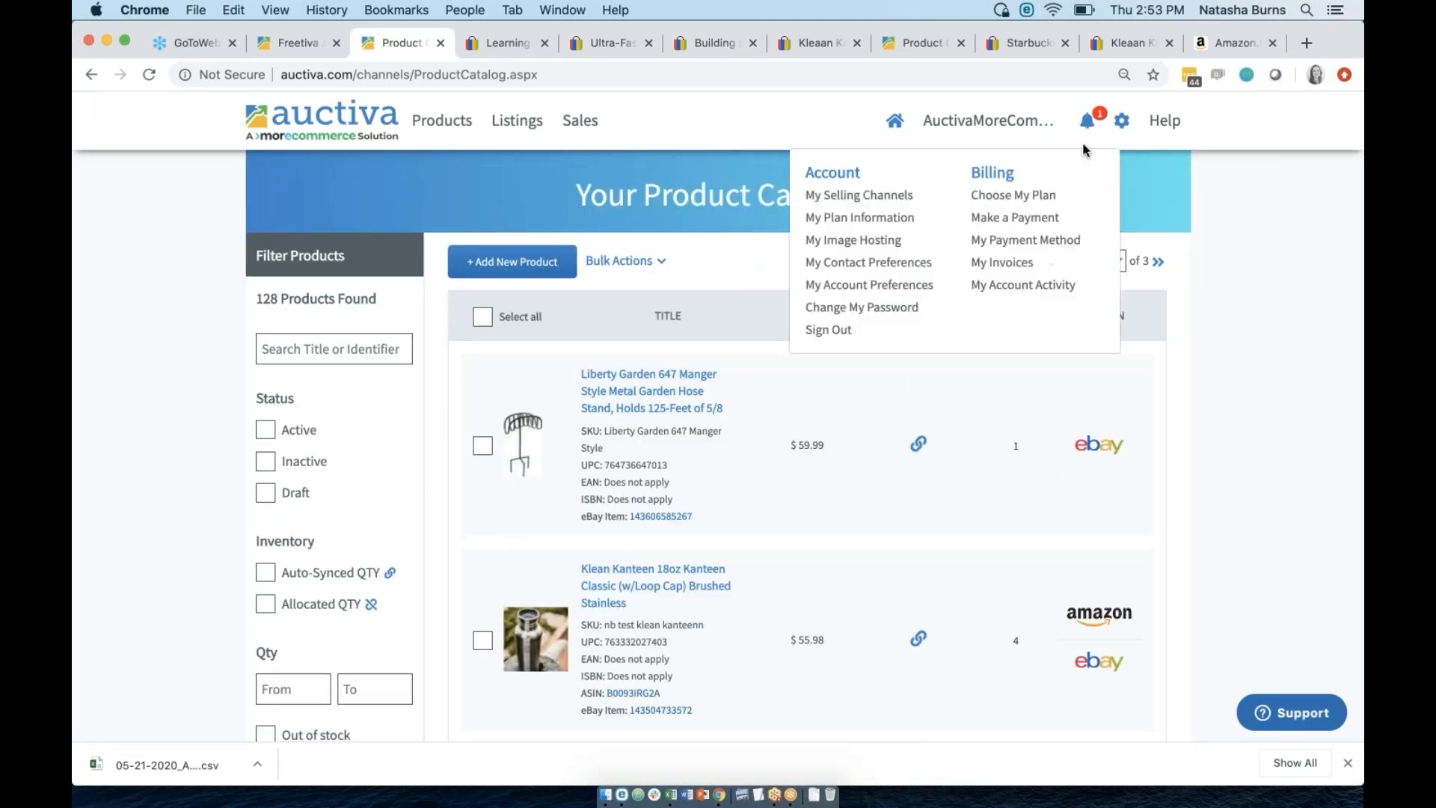
pyautogui.moveTo(1123, 122)
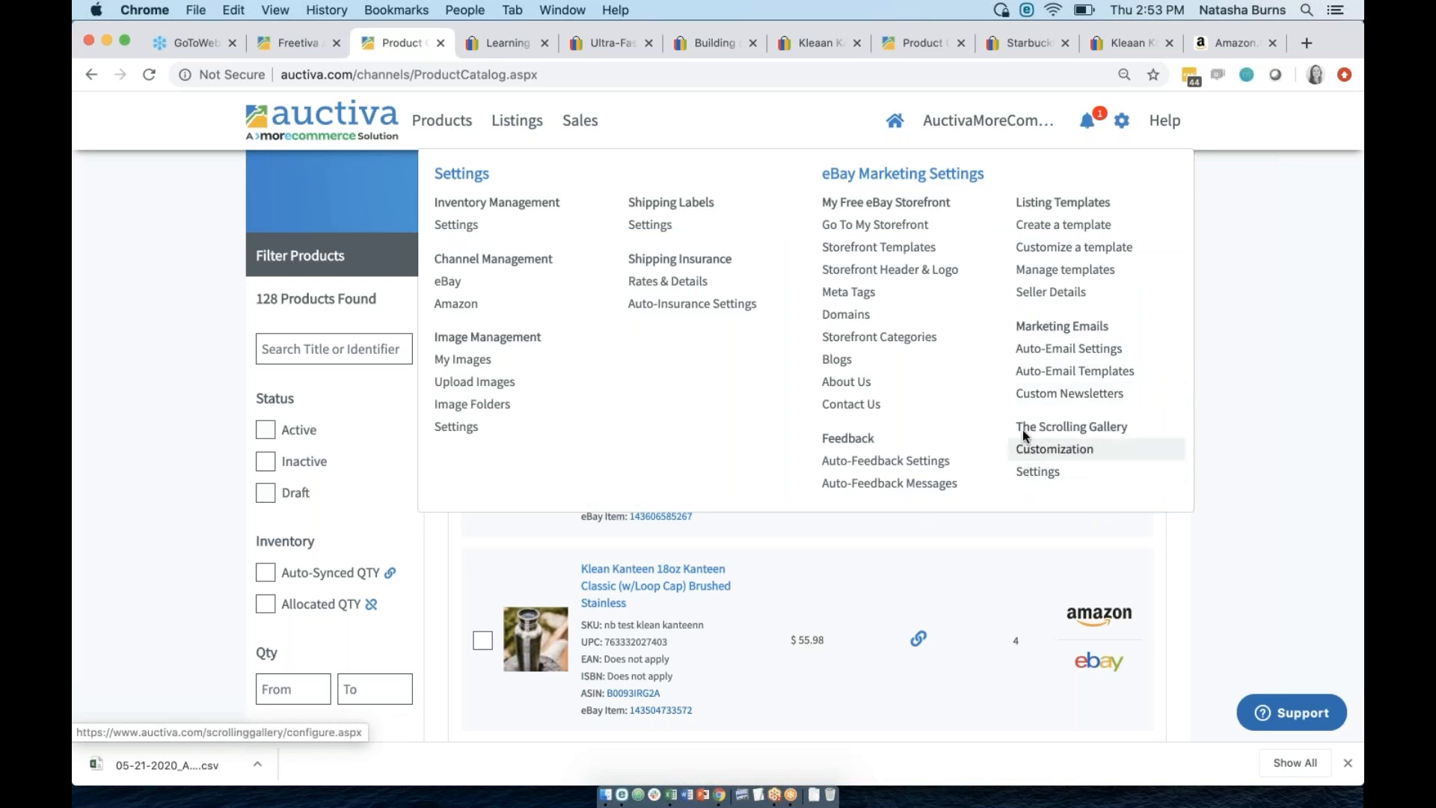
pyautogui.click(1052, 451)
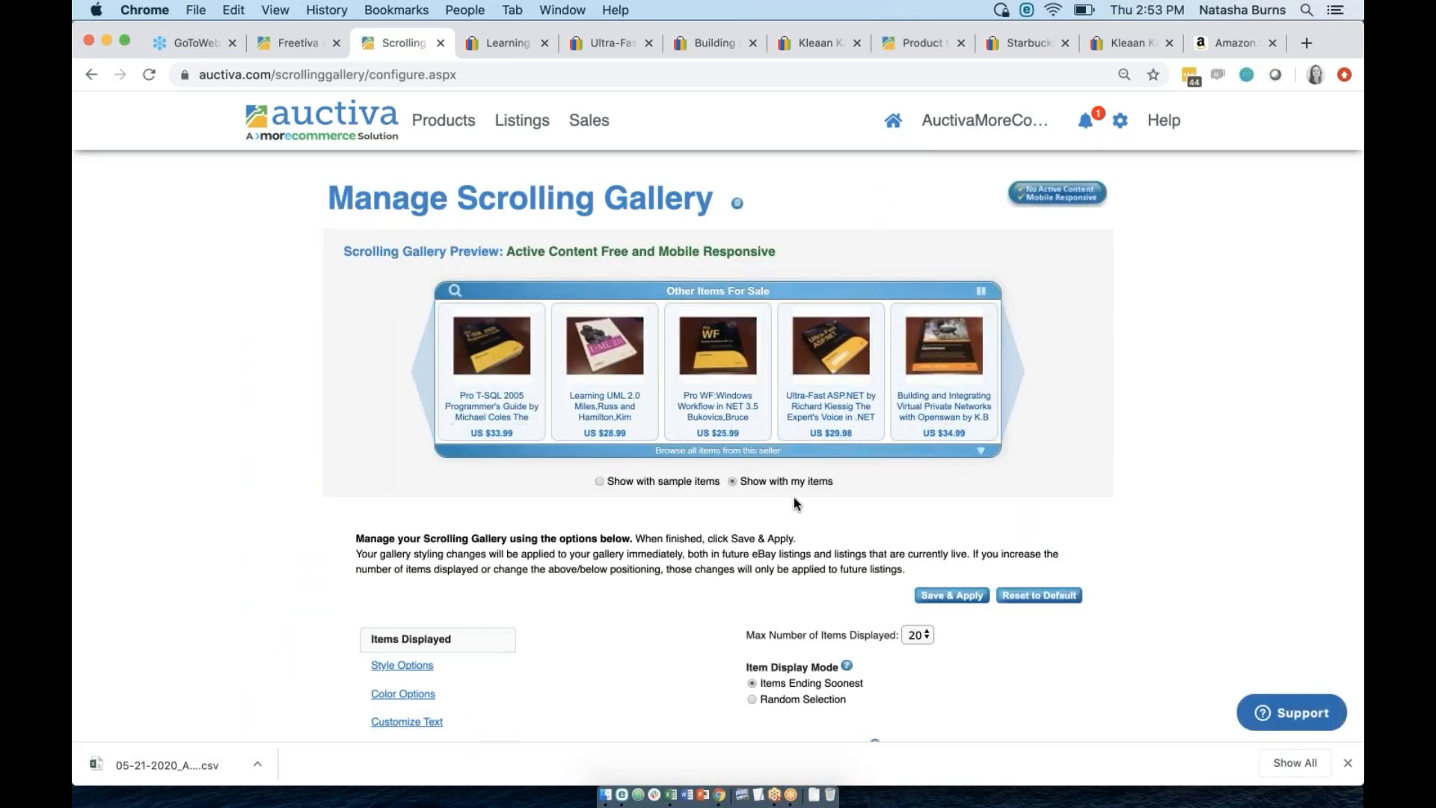
# Change Max Number of Items Displayed from 20 to 50.
pyautogui.scroll(-2, 795, 503)
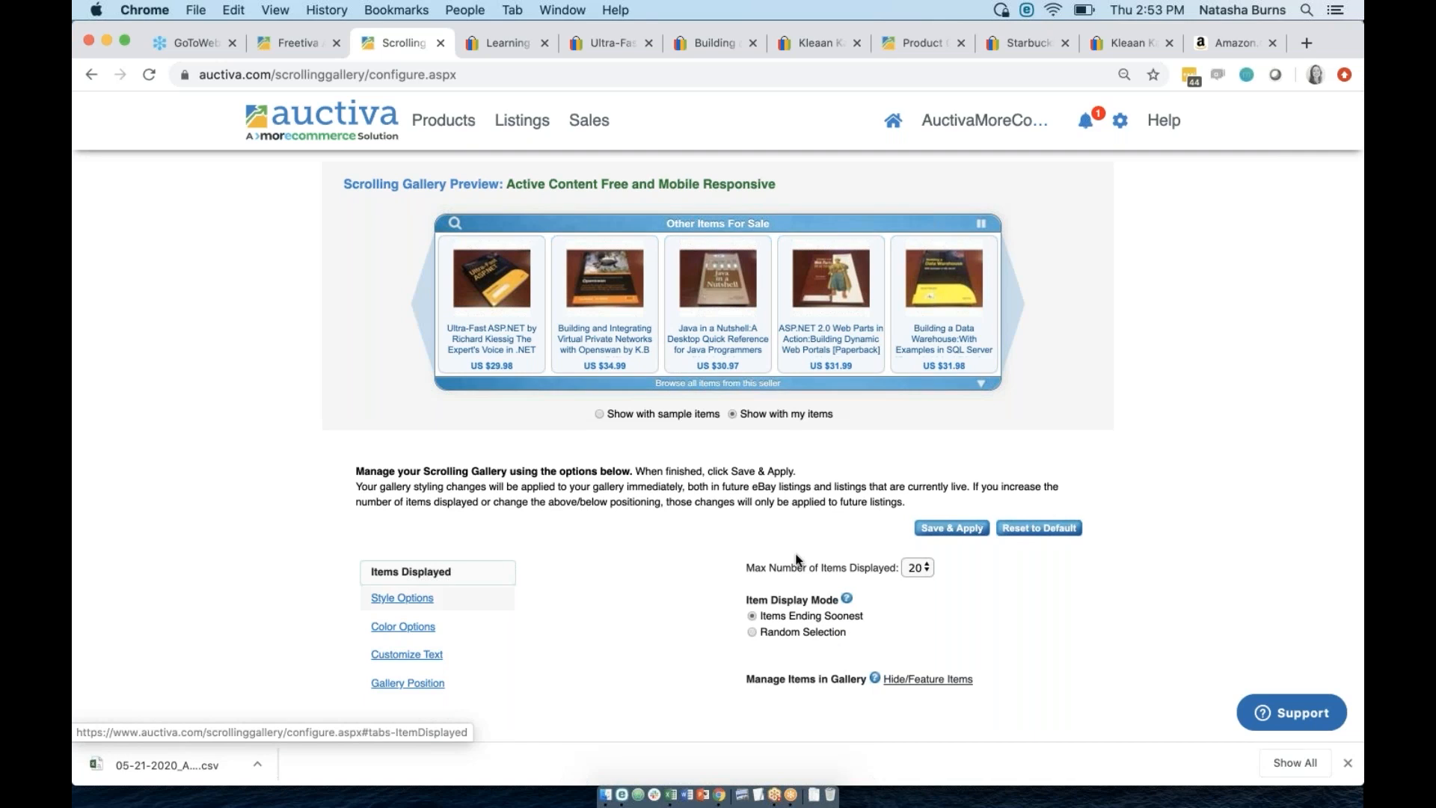
pyautogui.click(926, 569)
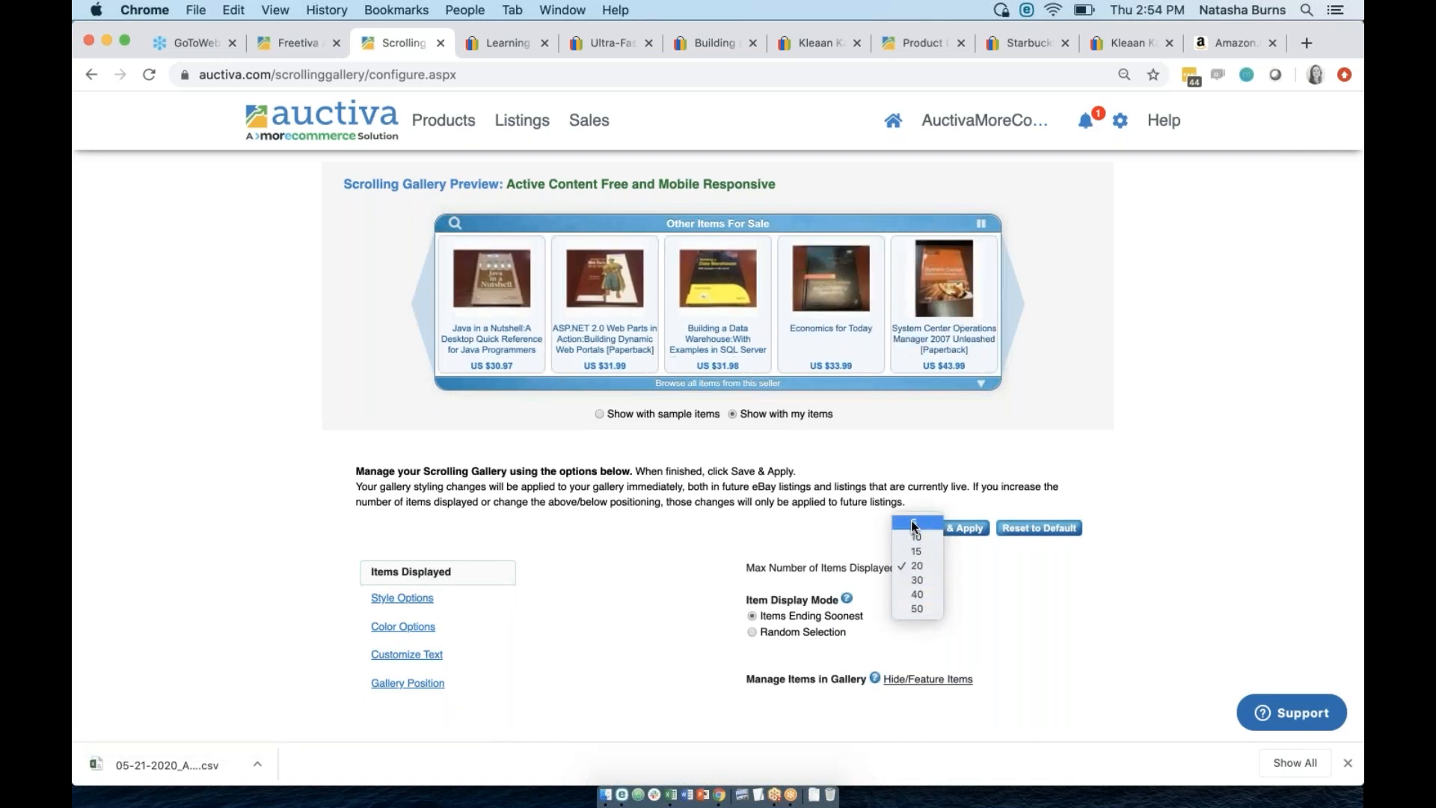
pyautogui.click(911, 608)
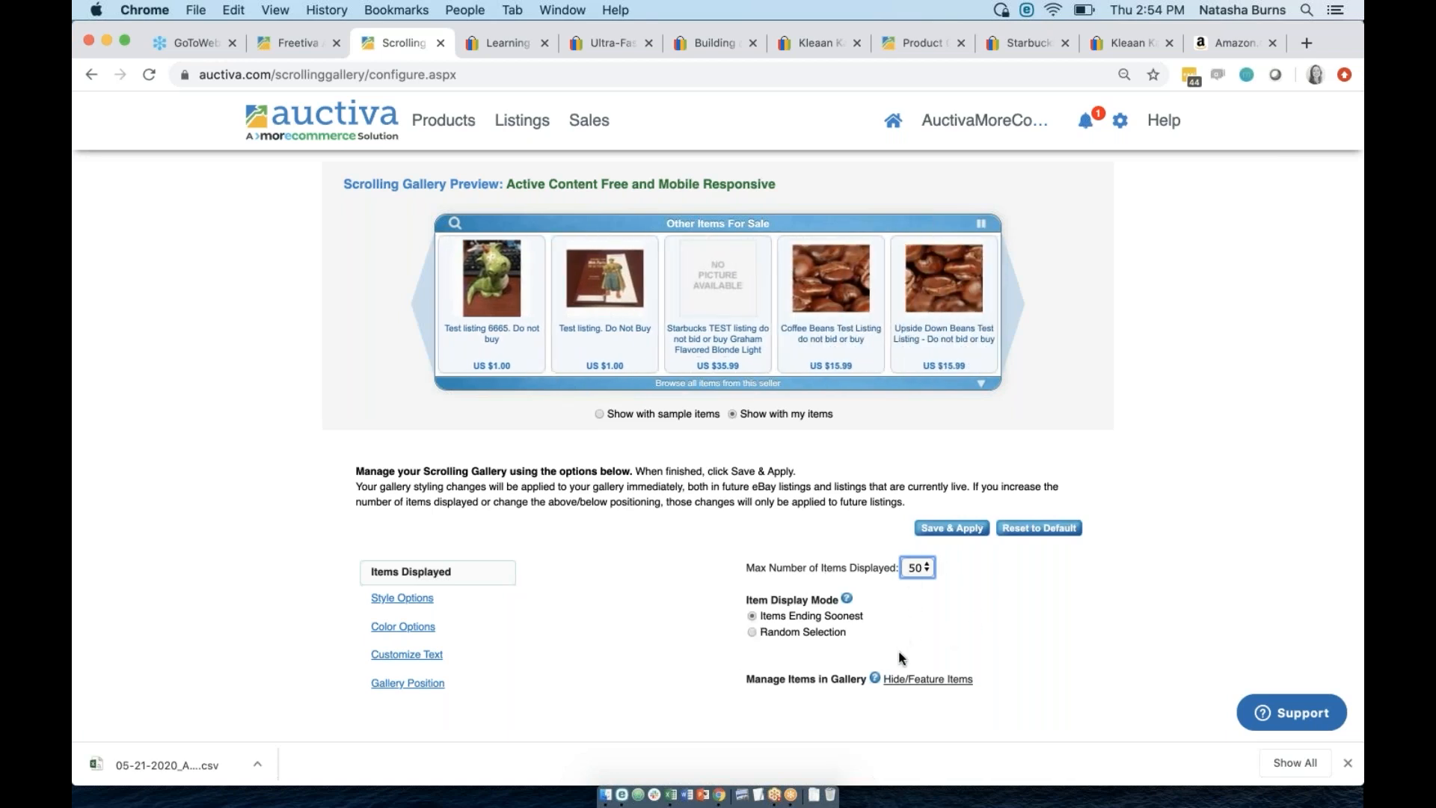
# Review the Emporium Items table under Hide/Feature Items, then go back to the Scrolling Gallery tab.
pyautogui.click(918, 680)
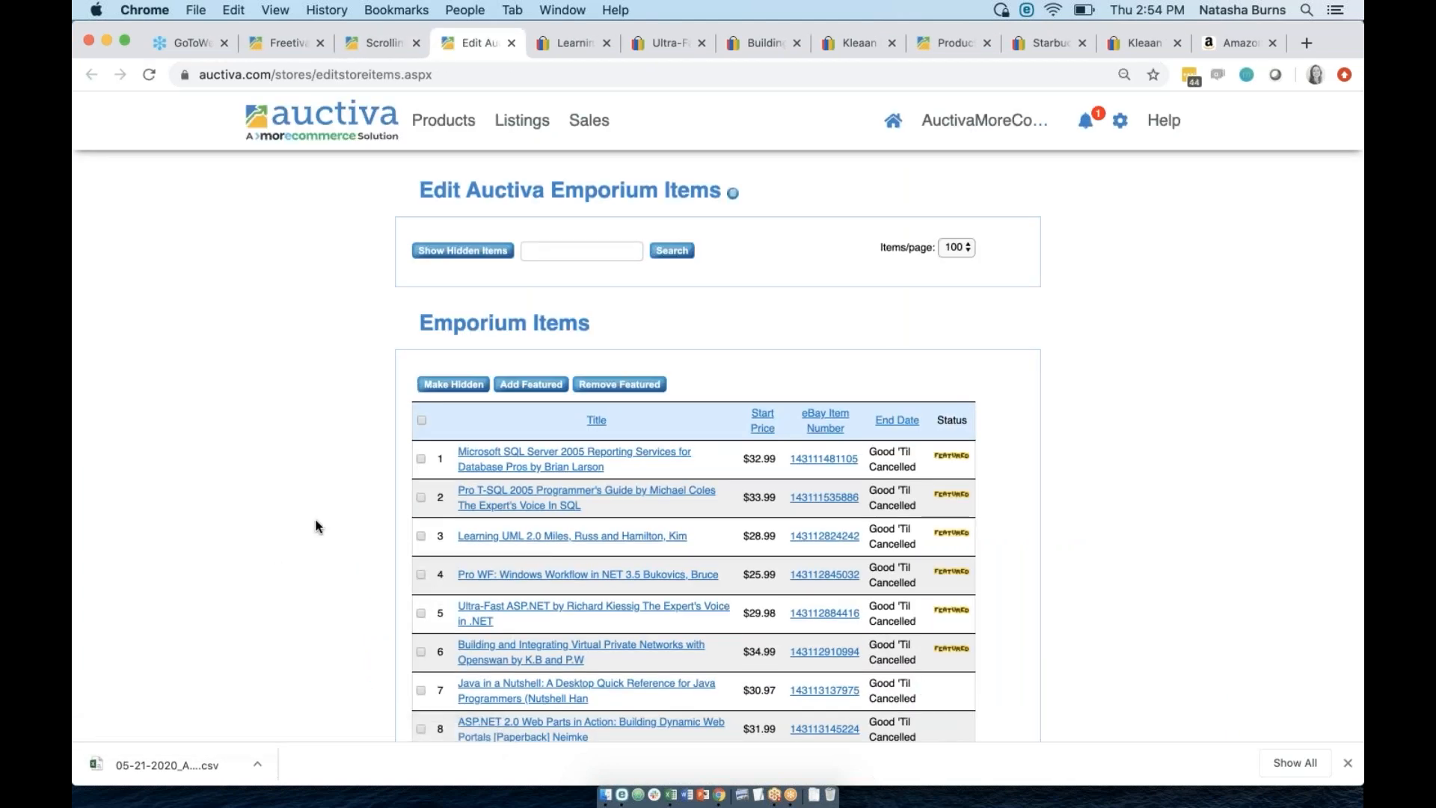
pyautogui.scroll(-15, 315, 526)
pyautogui.scroll(8, 316, 526)
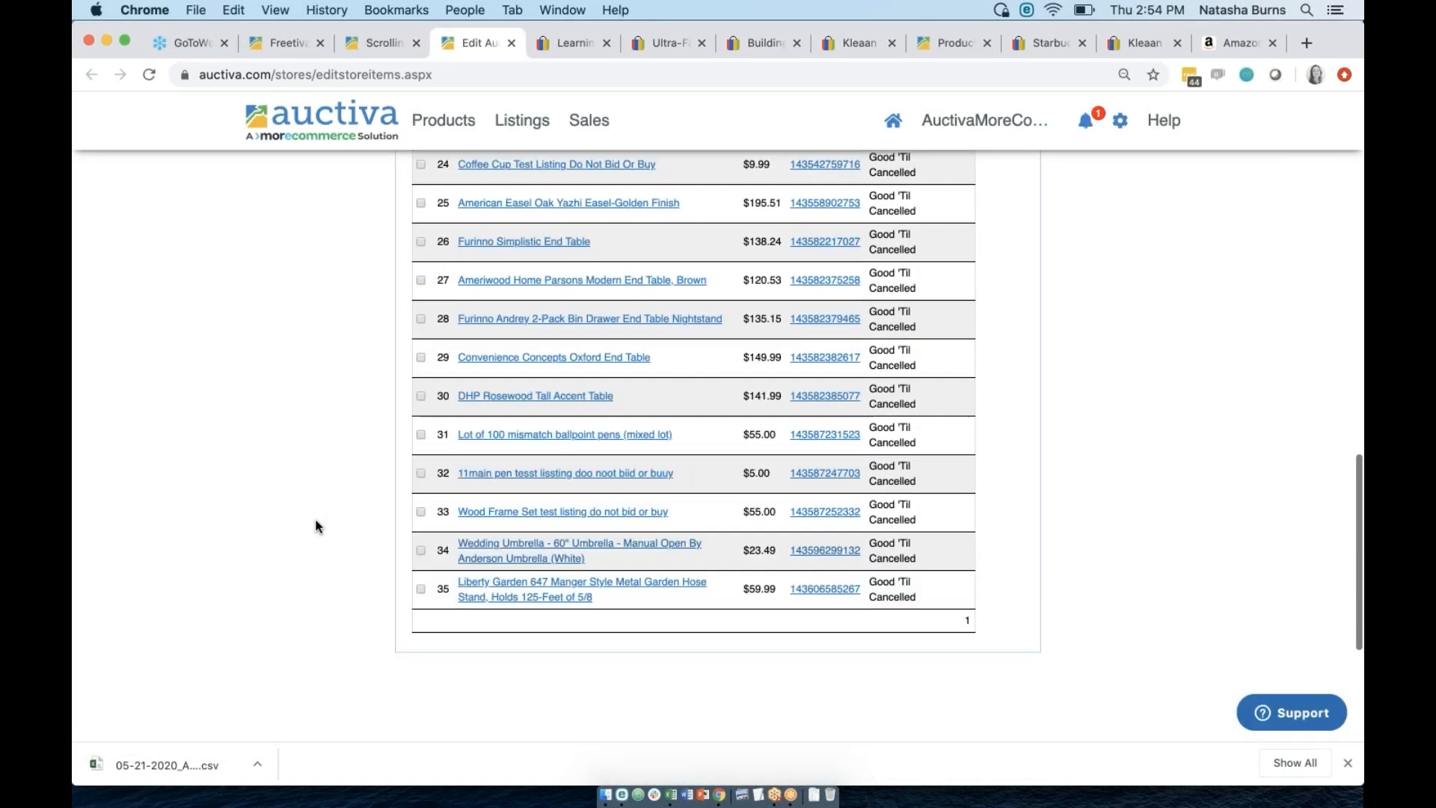
pyautogui.scroll(6, 316, 526)
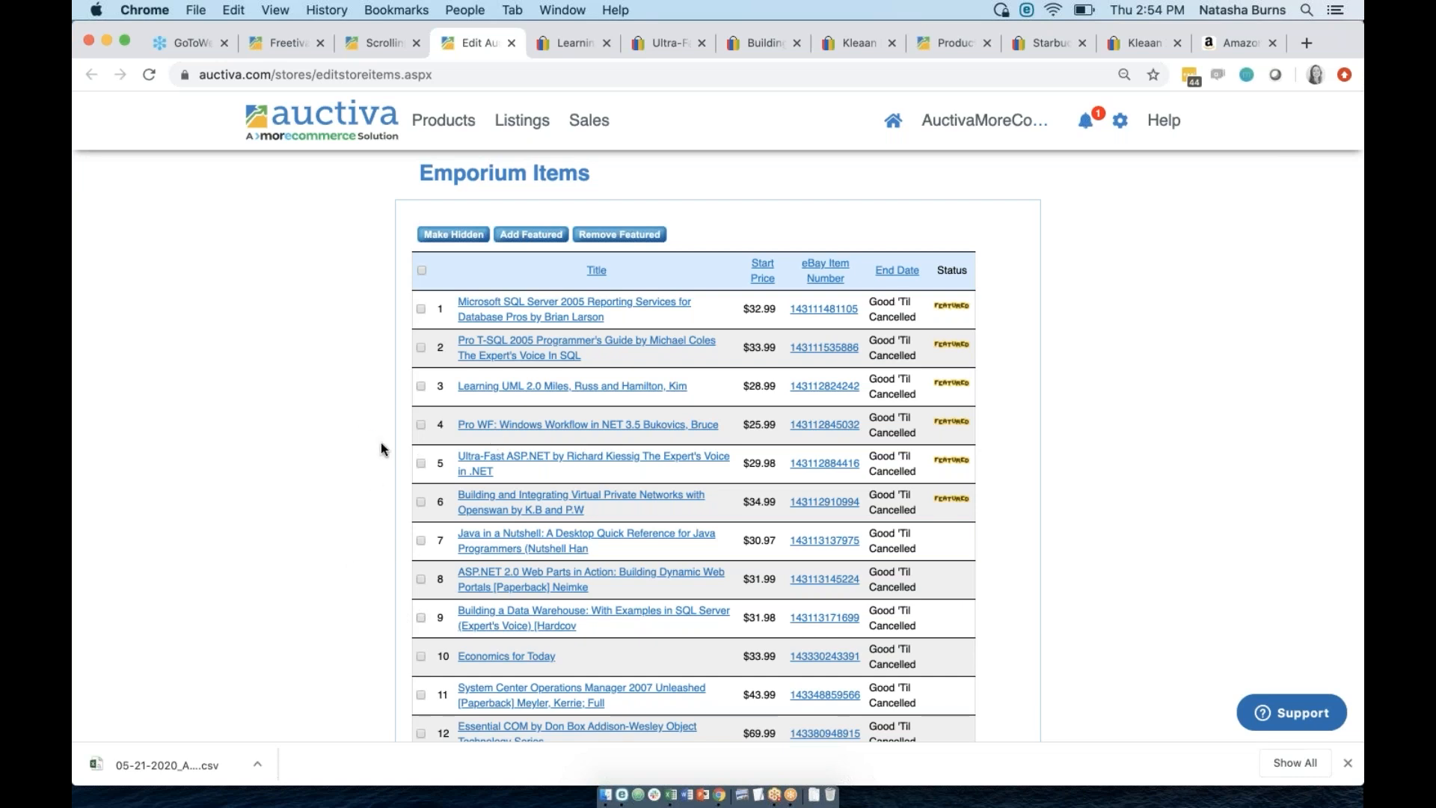
pyautogui.scroll(2, 409, 560)
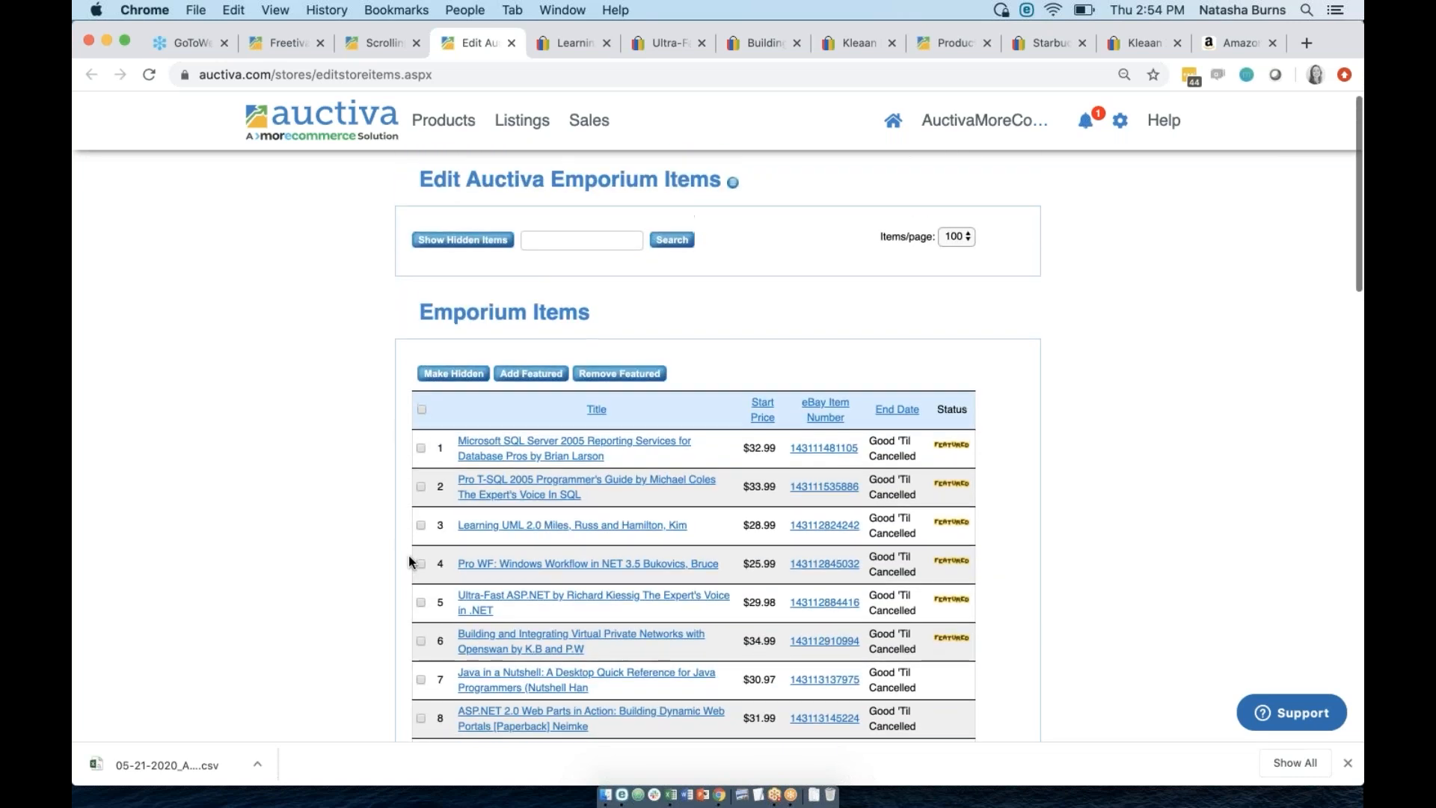
pyautogui.scroll(-7, 409, 560)
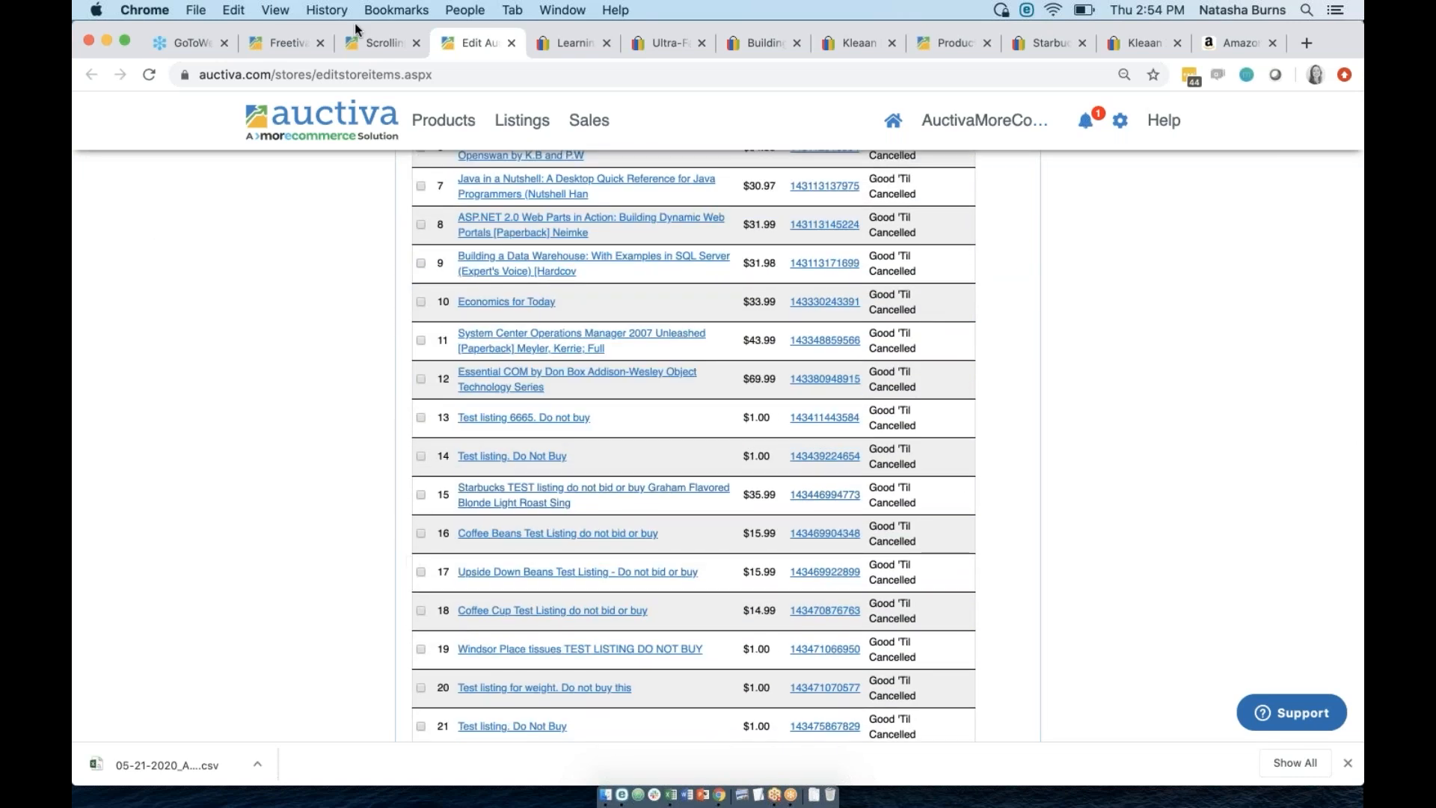
pyautogui.click(382, 56)
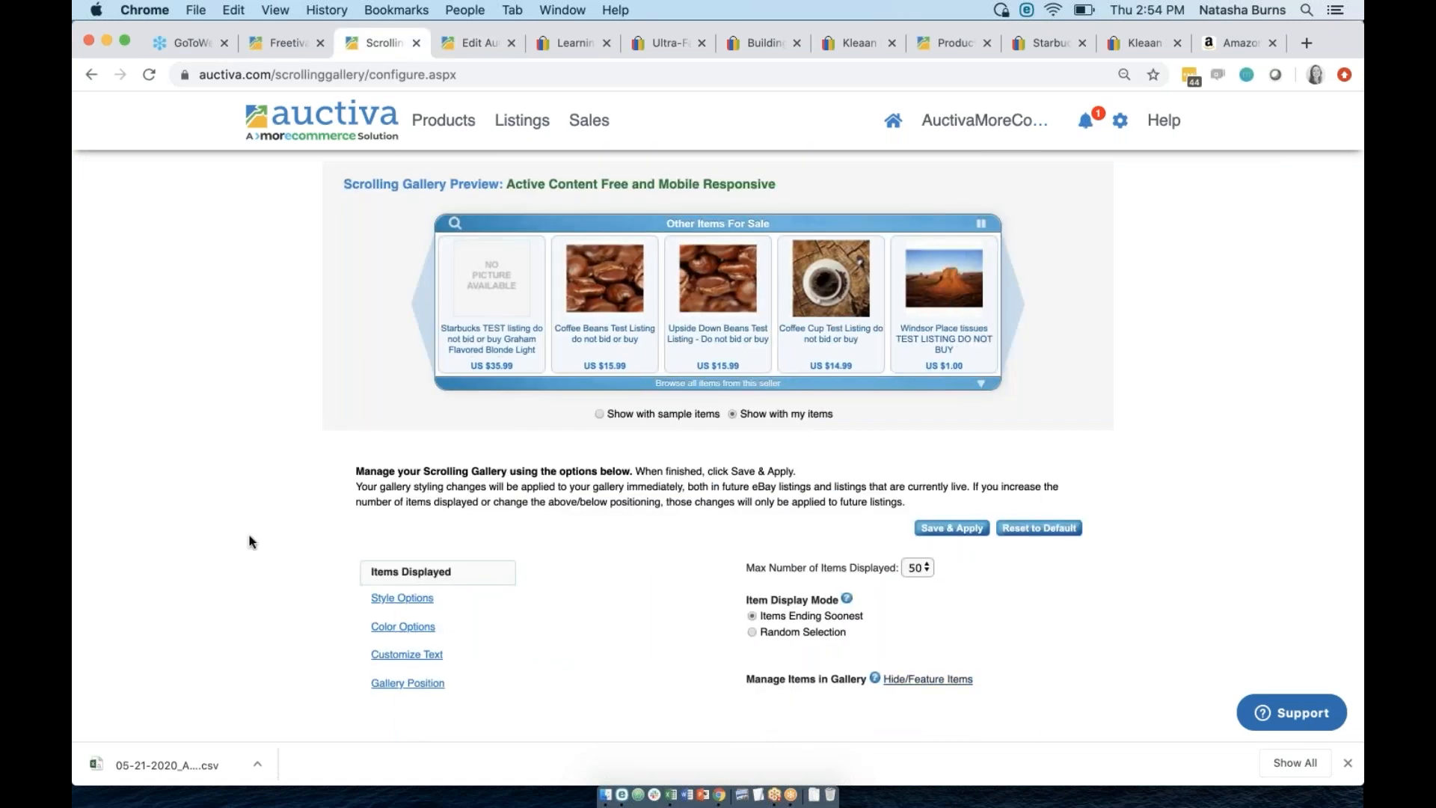
# In Style Options, try the Double Row layout, then switch back to Single Row.
pyautogui.click(397, 599)
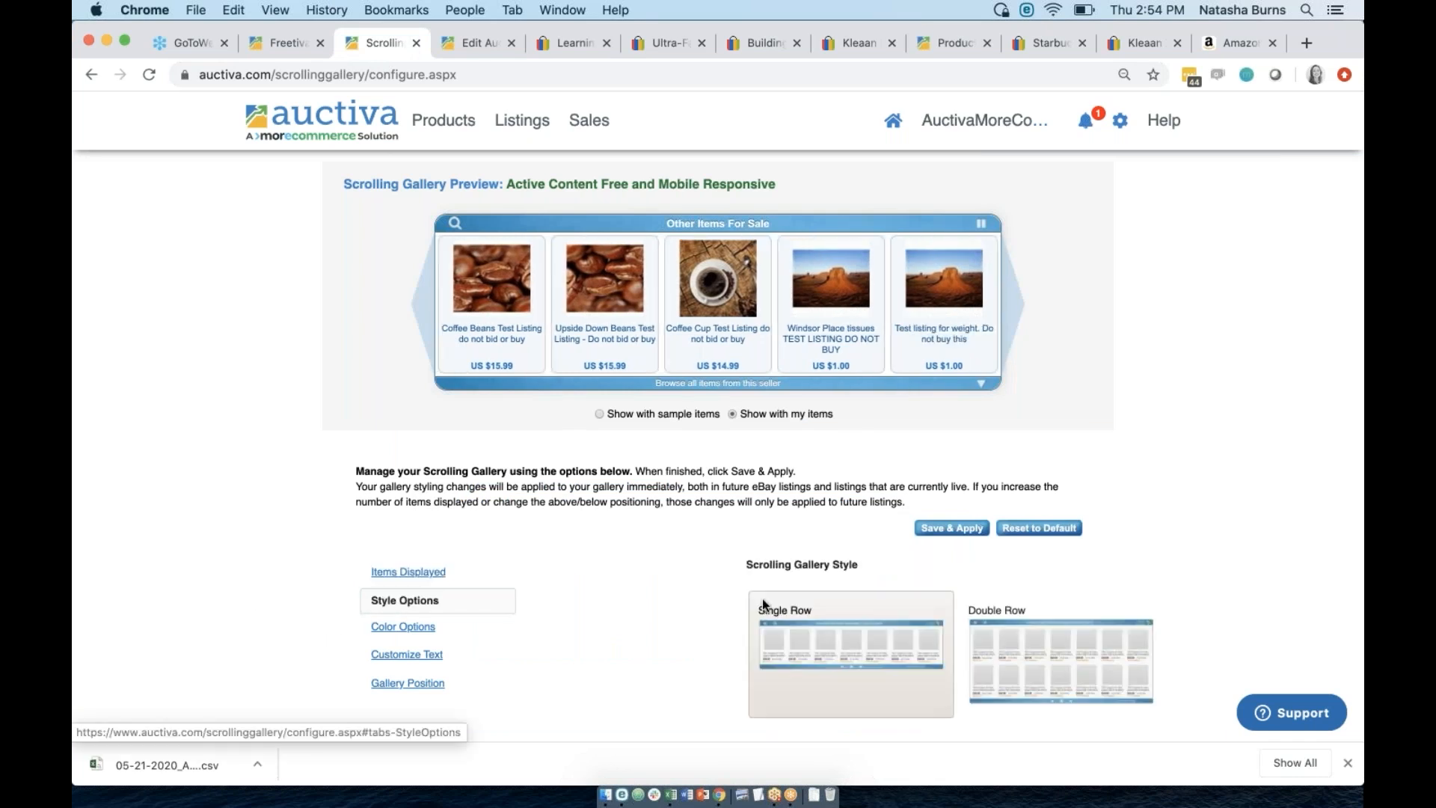
pyautogui.click(990, 644)
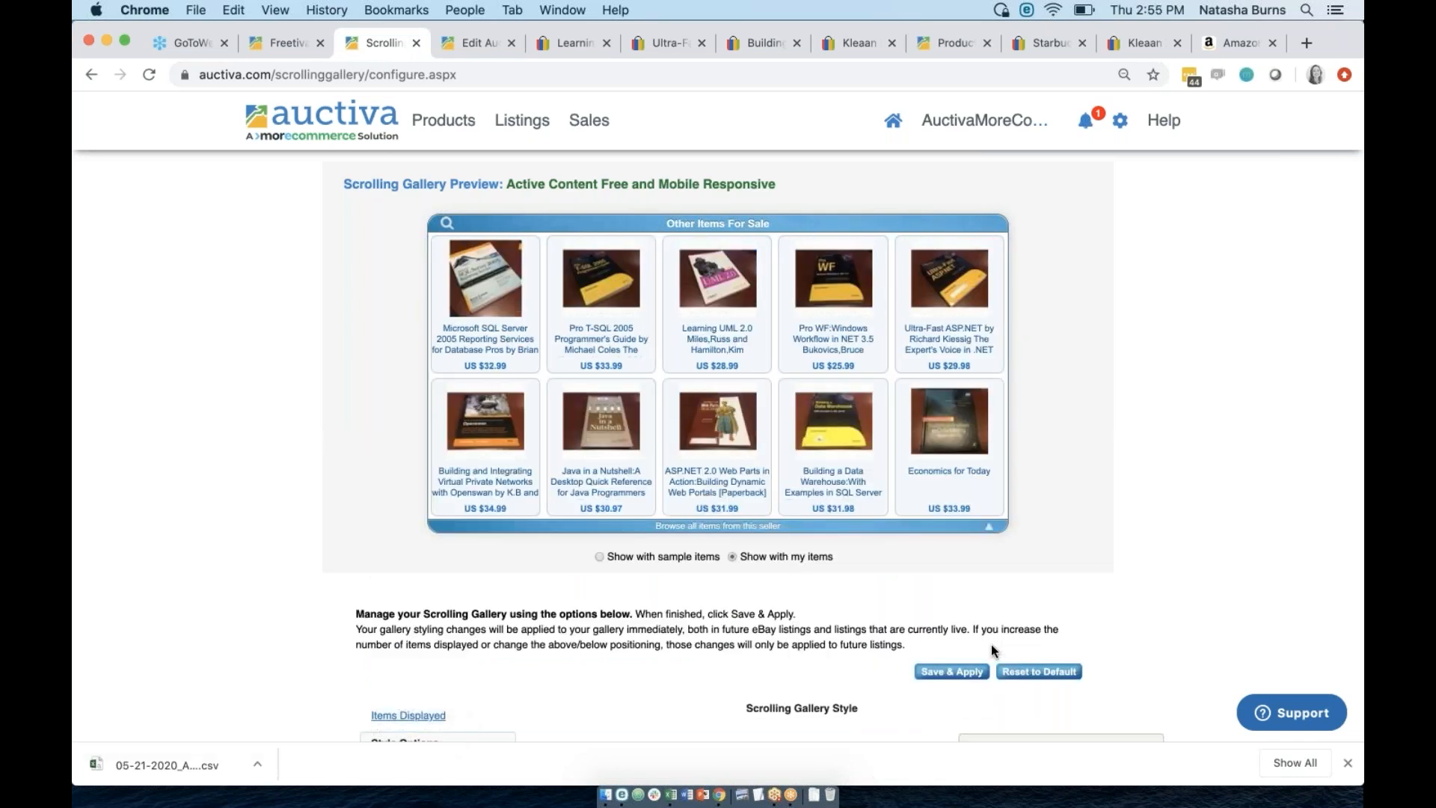
pyautogui.scroll(-2, 990, 643)
pyautogui.scroll(-2, 972, 639)
pyautogui.click(886, 616)
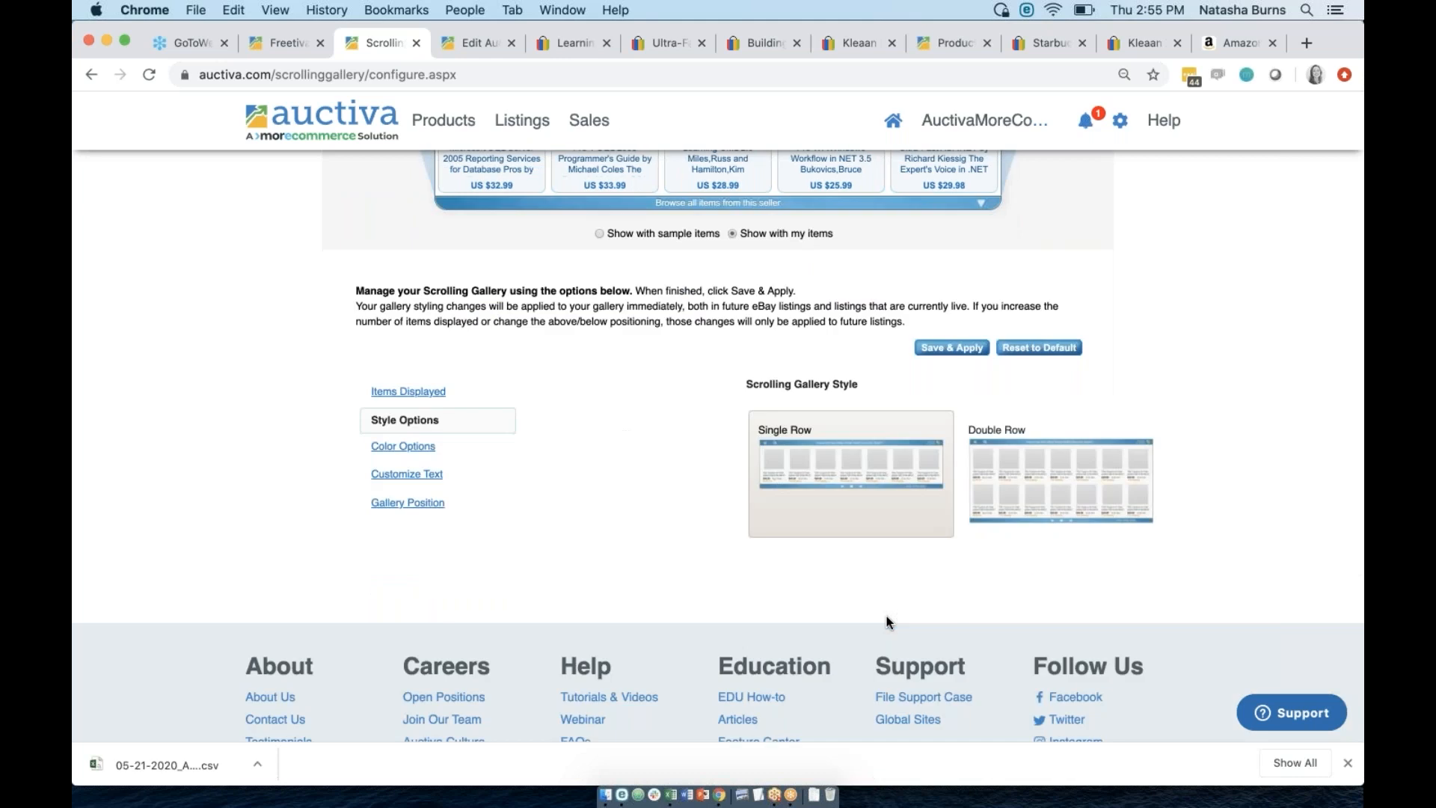
# Toggle the preview between its expanded two-row and collapsed one-row views.
pyautogui.scroll(5, 886, 598)
pyautogui.click(977, 428)
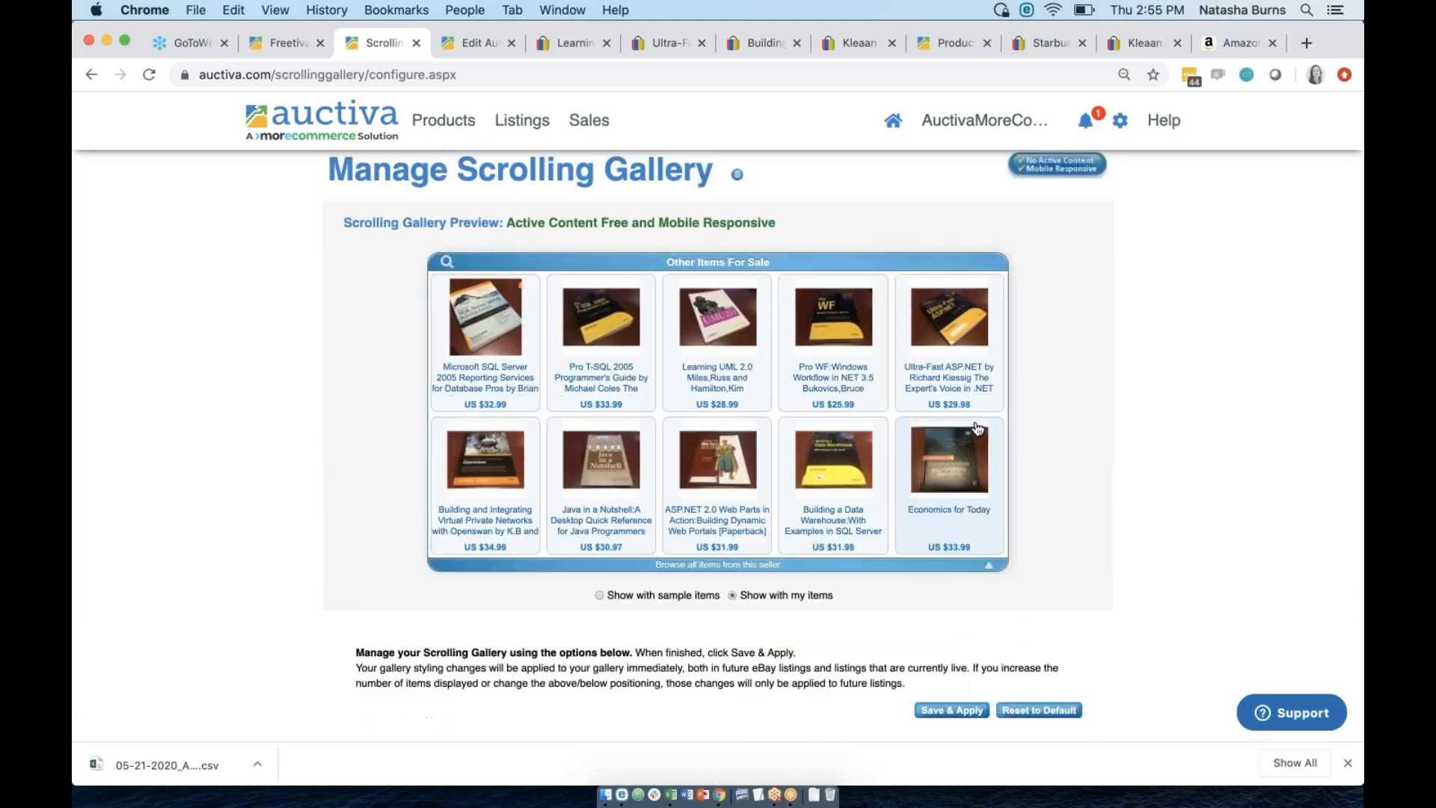
pyautogui.click(993, 570)
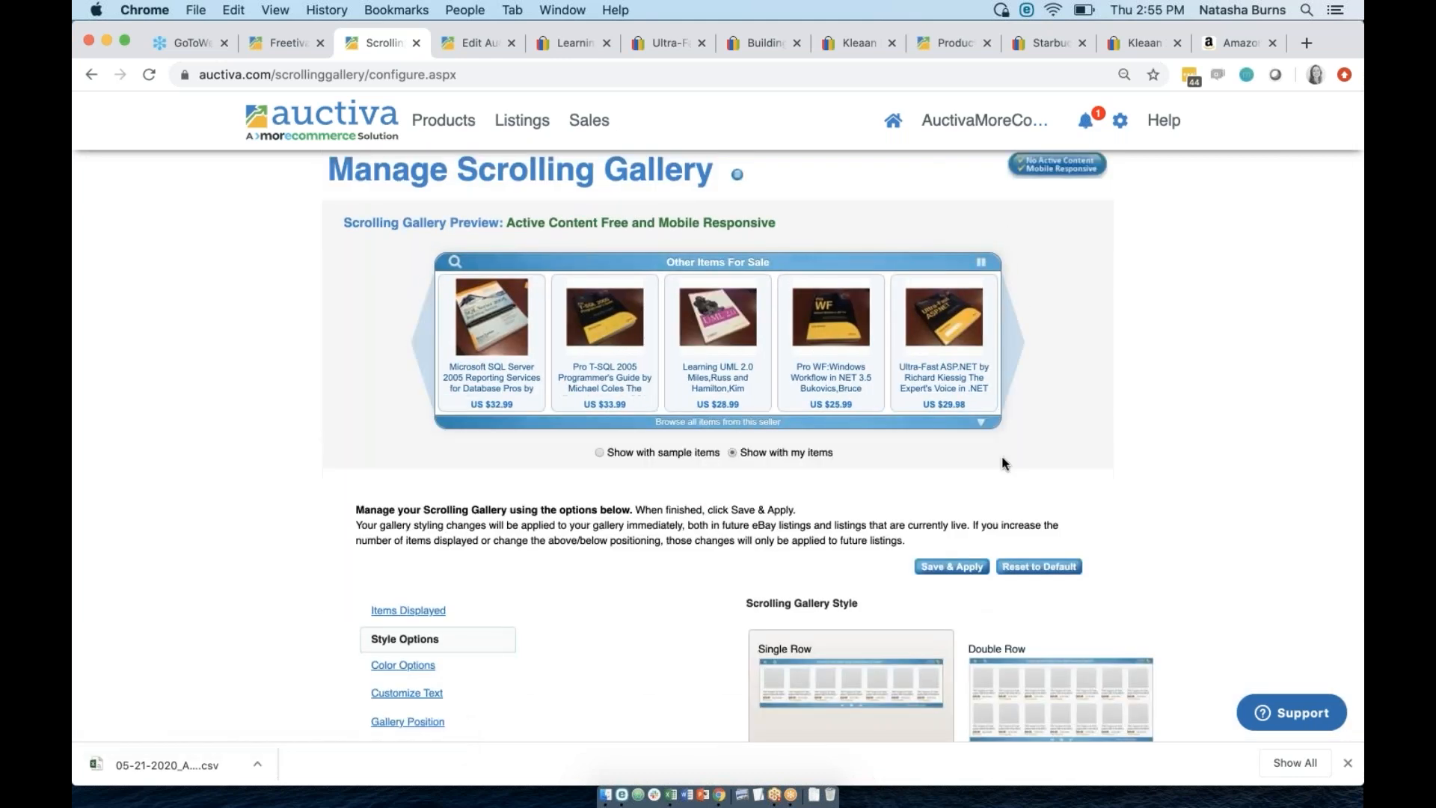
pyautogui.click(981, 423)
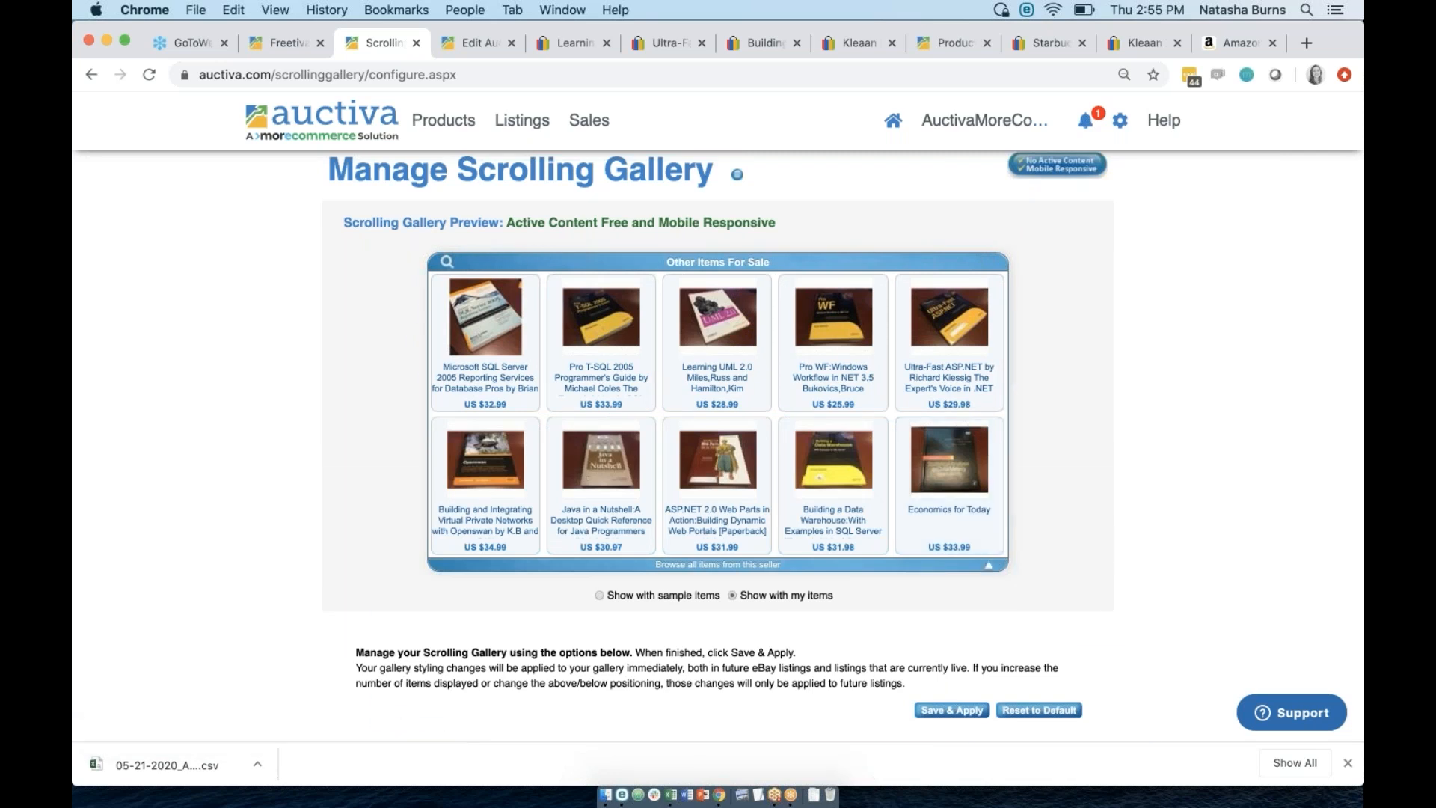
pyautogui.click(992, 562)
pyautogui.scroll(-3, 1057, 590)
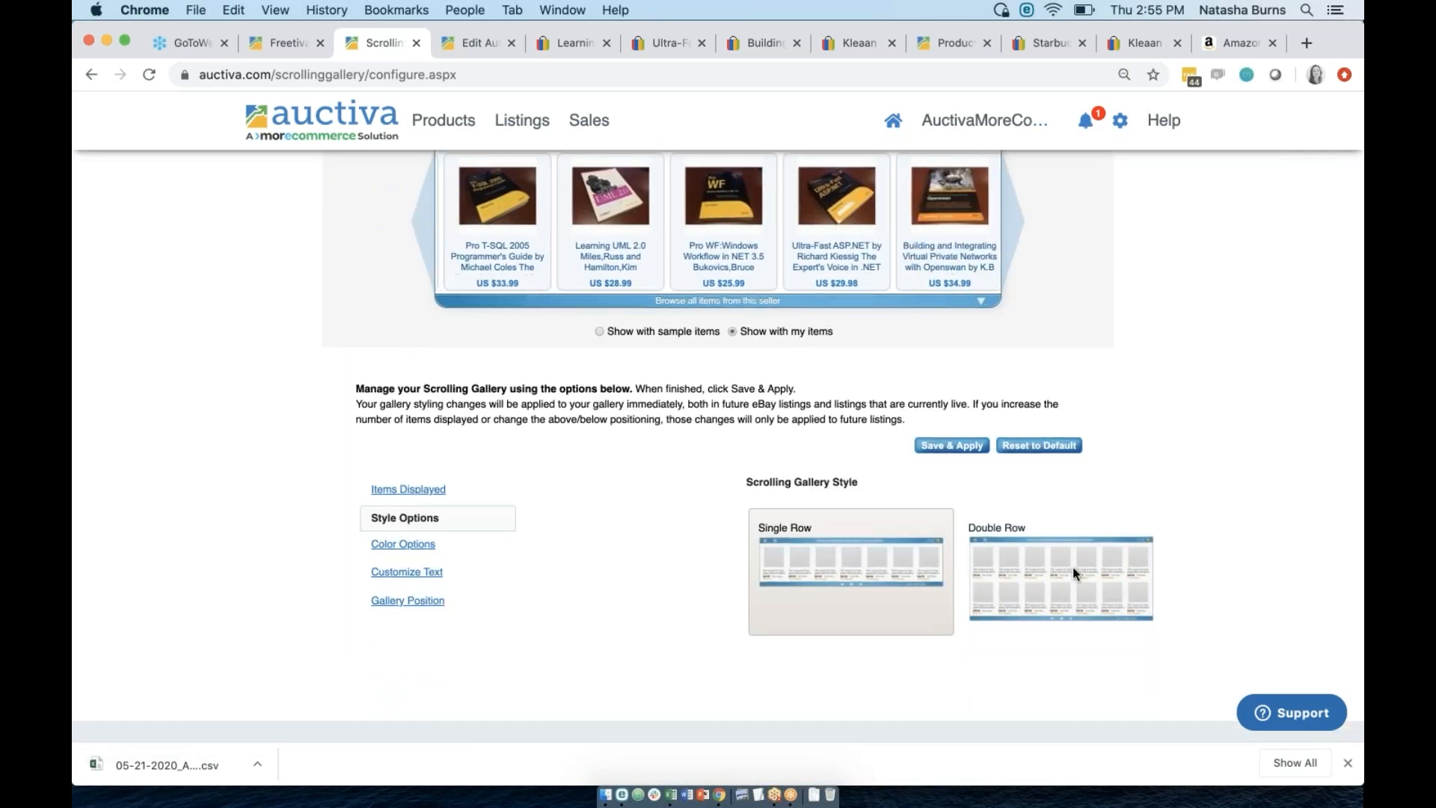
# Try pink, blue and teal custom colours, then apply the tan preset with highlight #a66310.
pyautogui.click(402, 543)
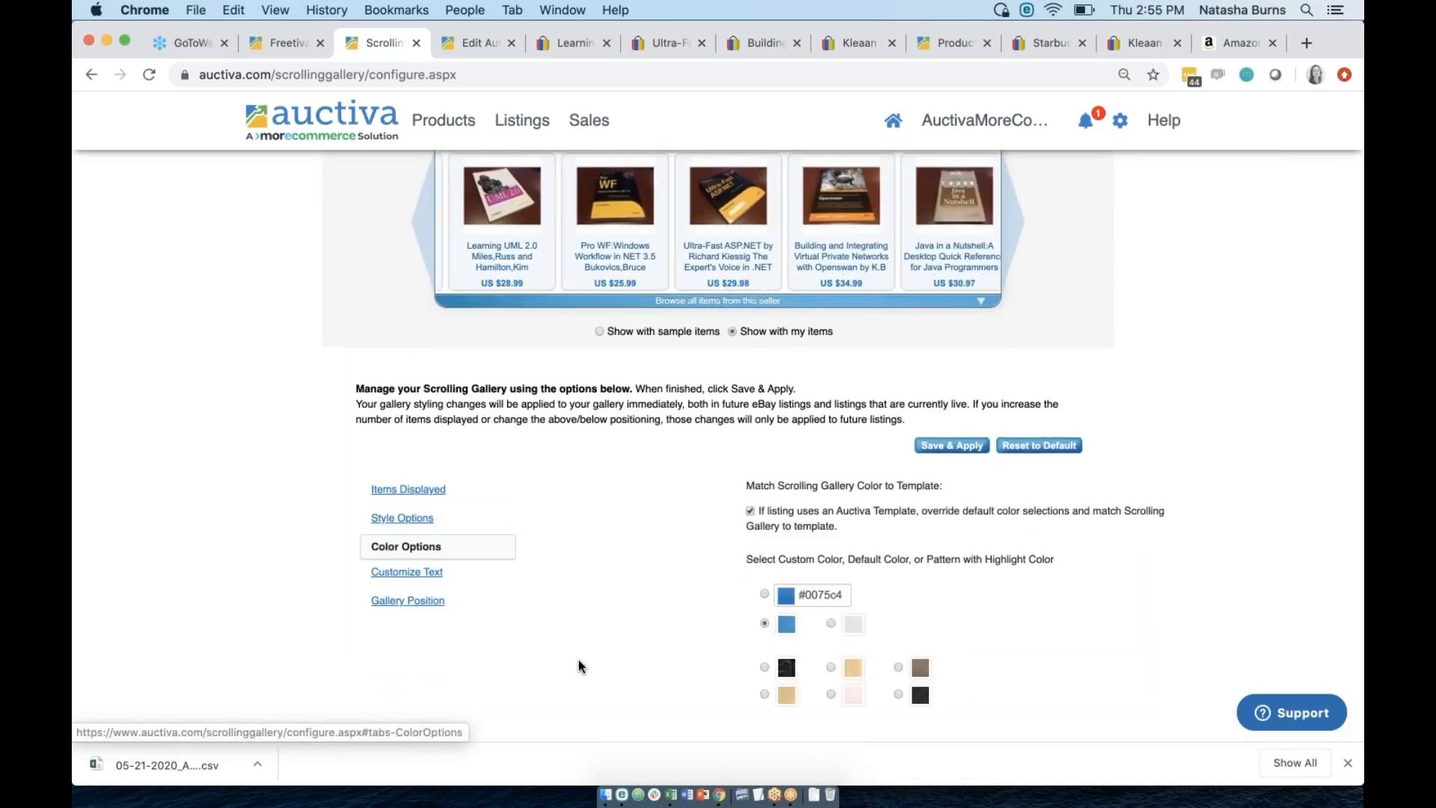
pyautogui.scroll(-3, 577, 658)
pyautogui.scroll(5, 605, 621)
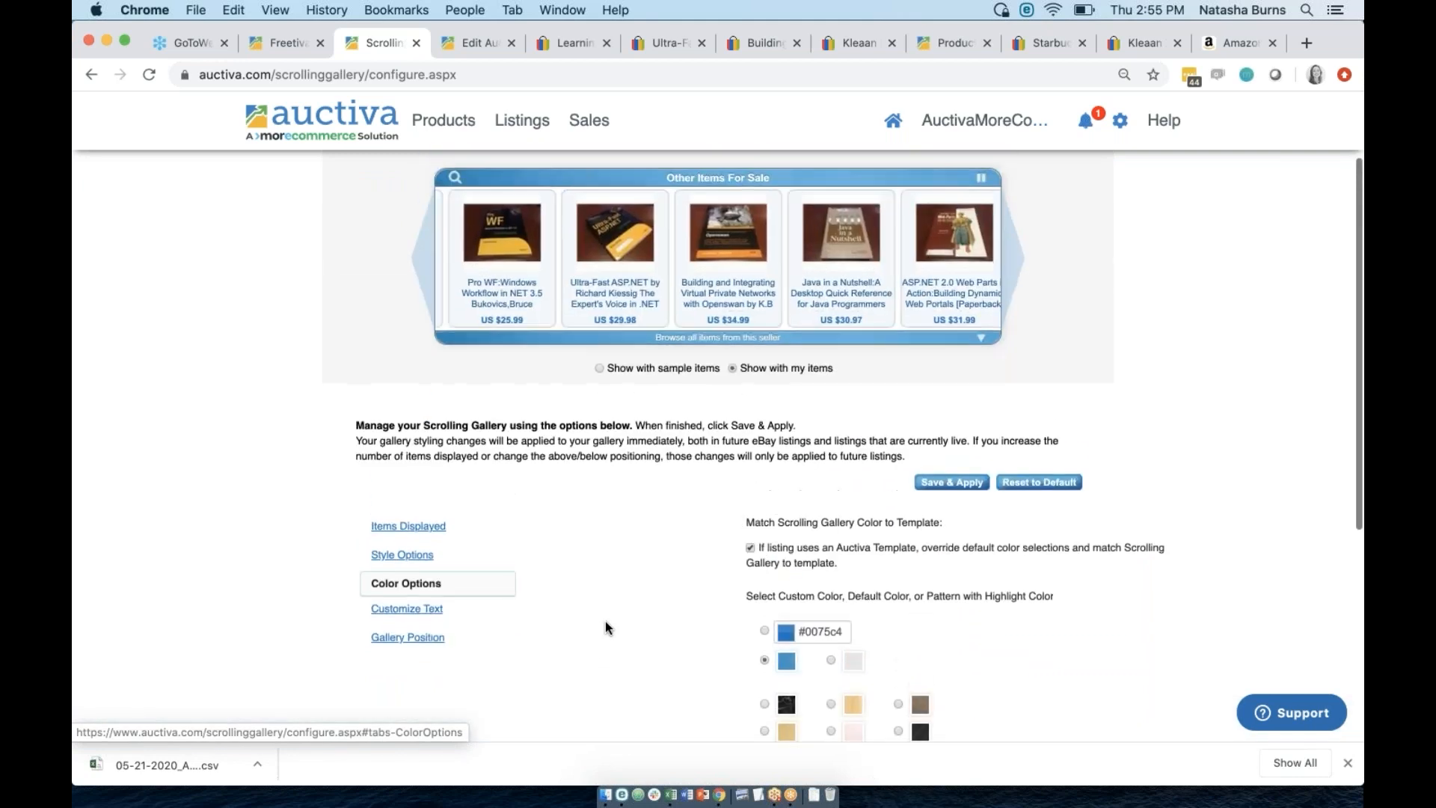
pyautogui.click(809, 636)
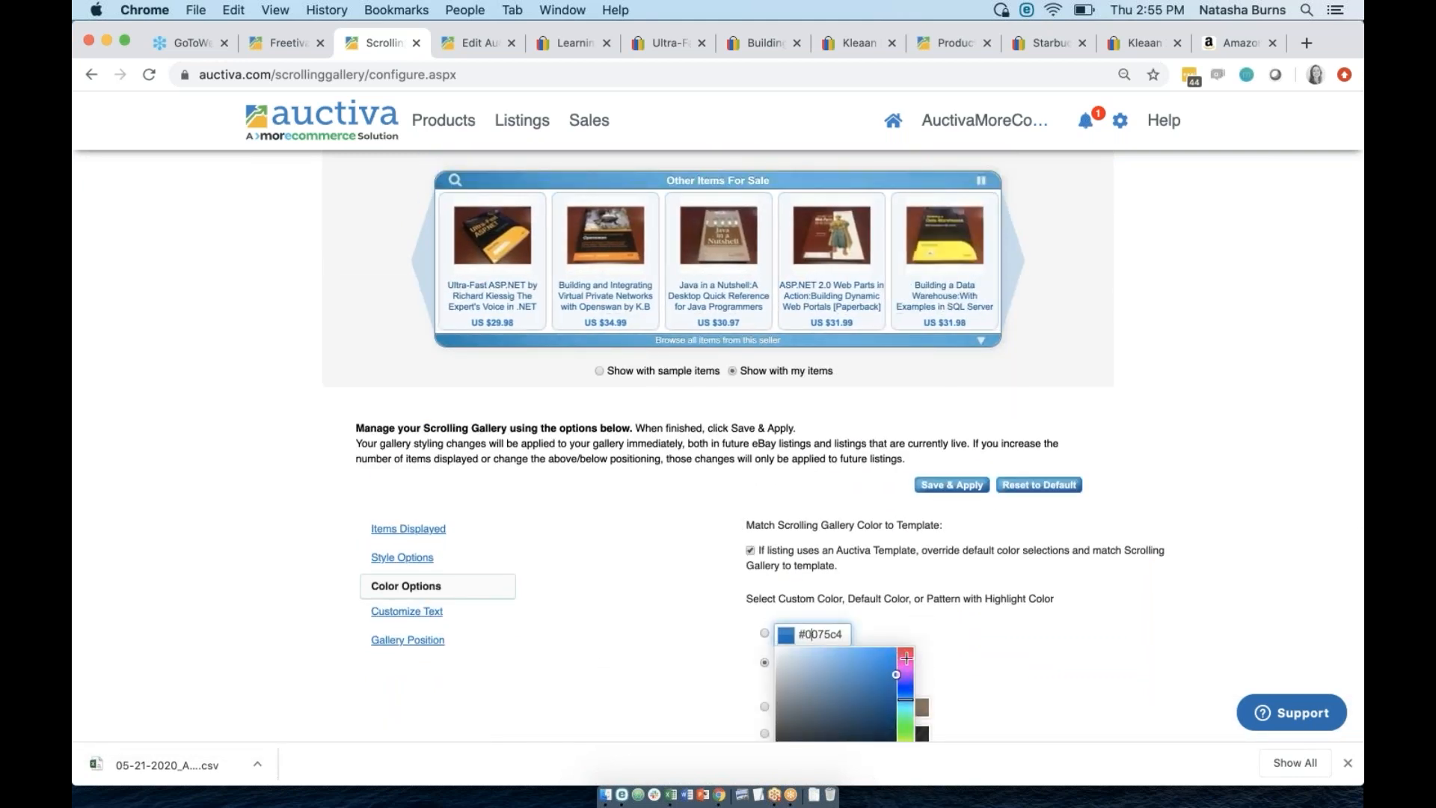
pyautogui.click(905, 657)
pyautogui.click(879, 658)
pyautogui.click(903, 688)
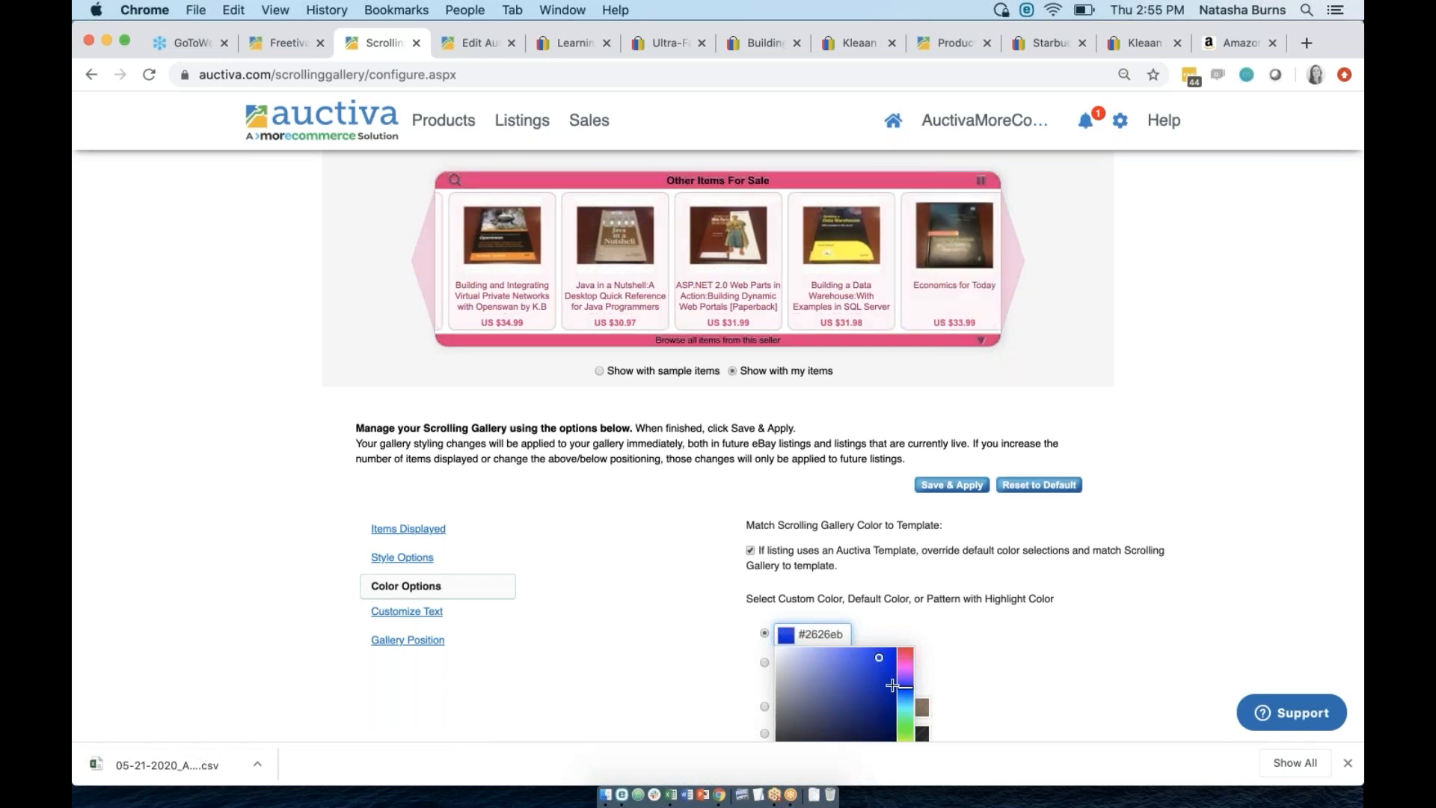
pyautogui.click(905, 709)
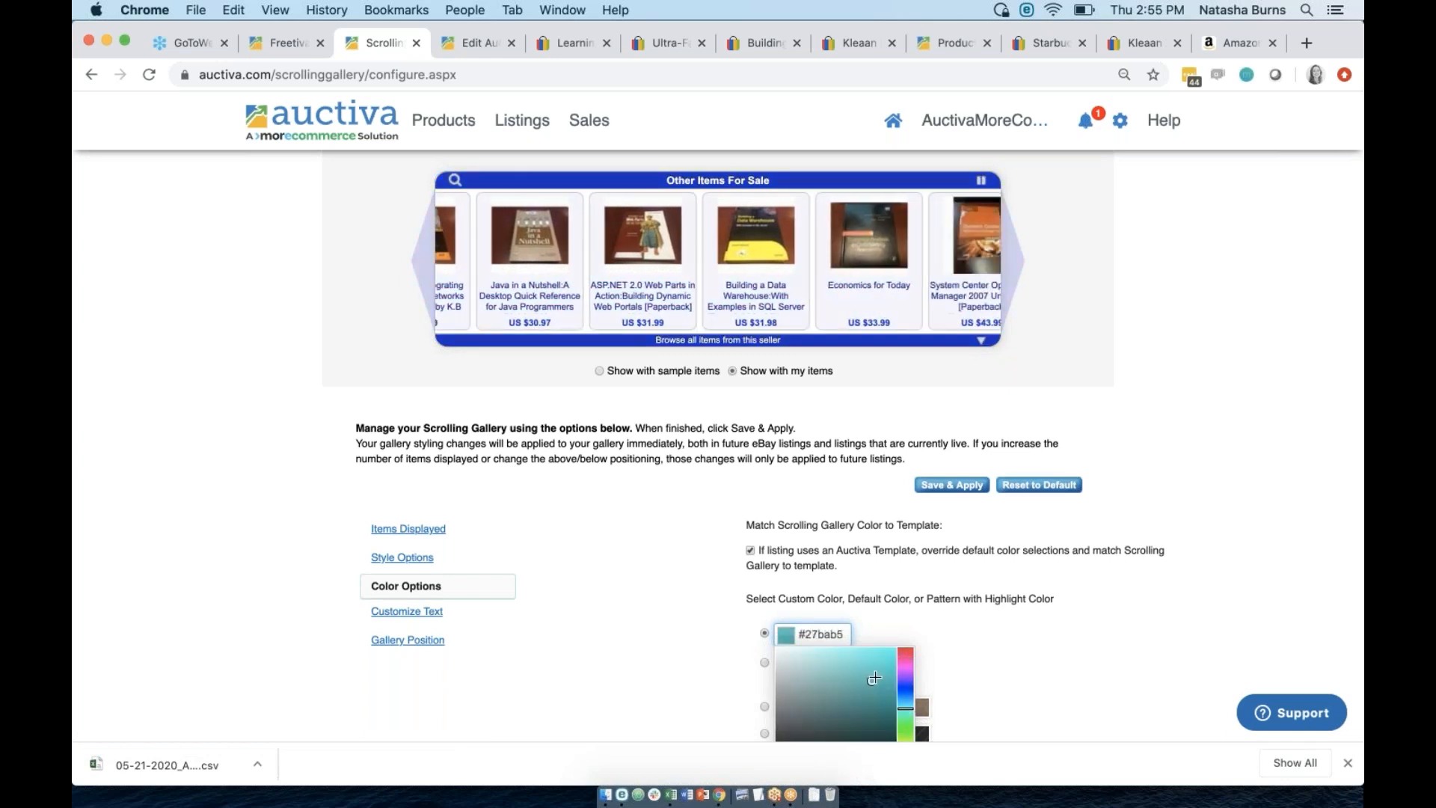
pyautogui.click(989, 688)
pyautogui.scroll(-3, 989, 689)
pyautogui.click(831, 622)
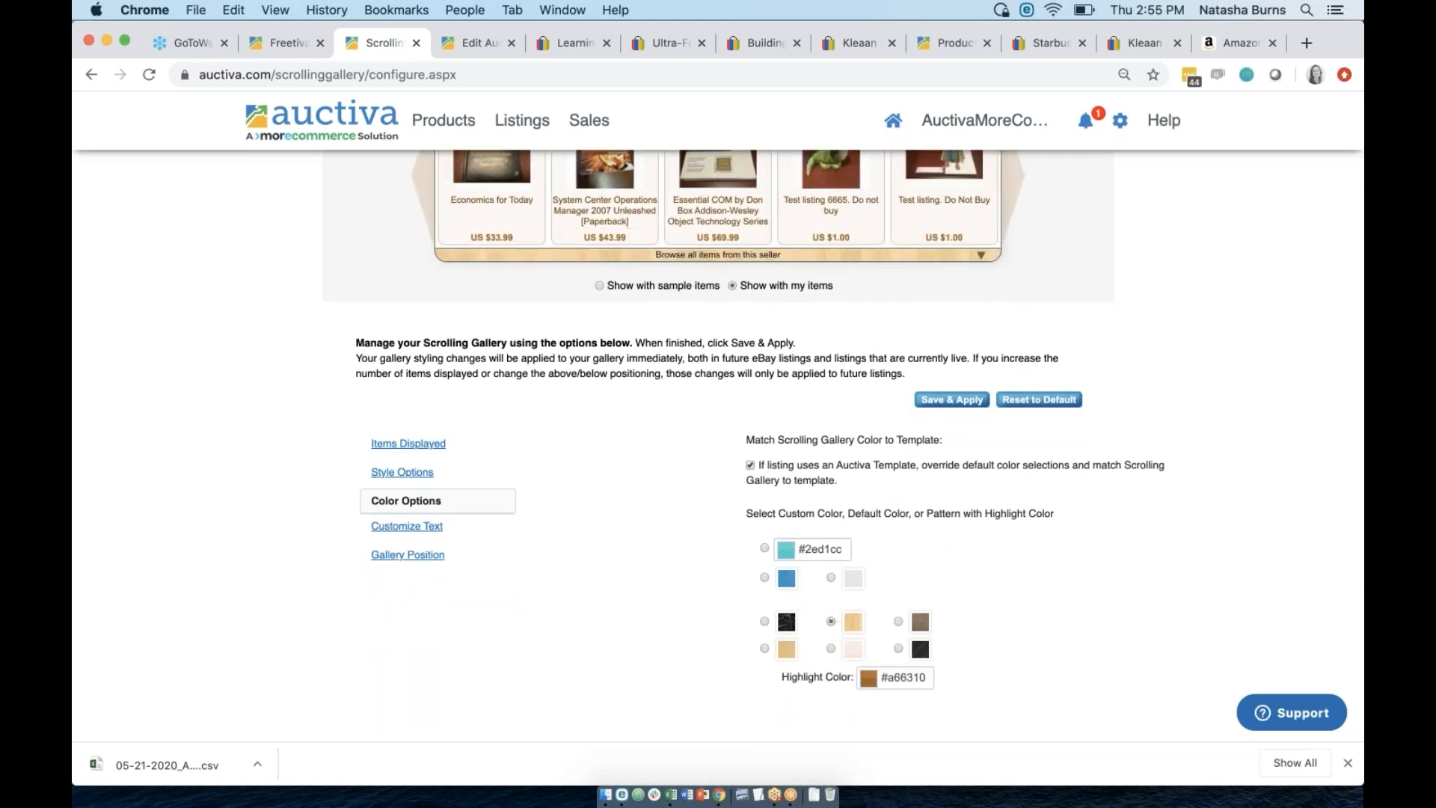
# Replace the gallery title 'Other Items For Sale' with 'Huge Sale!' and show the Gallery Position options.
pyautogui.click(396, 526)
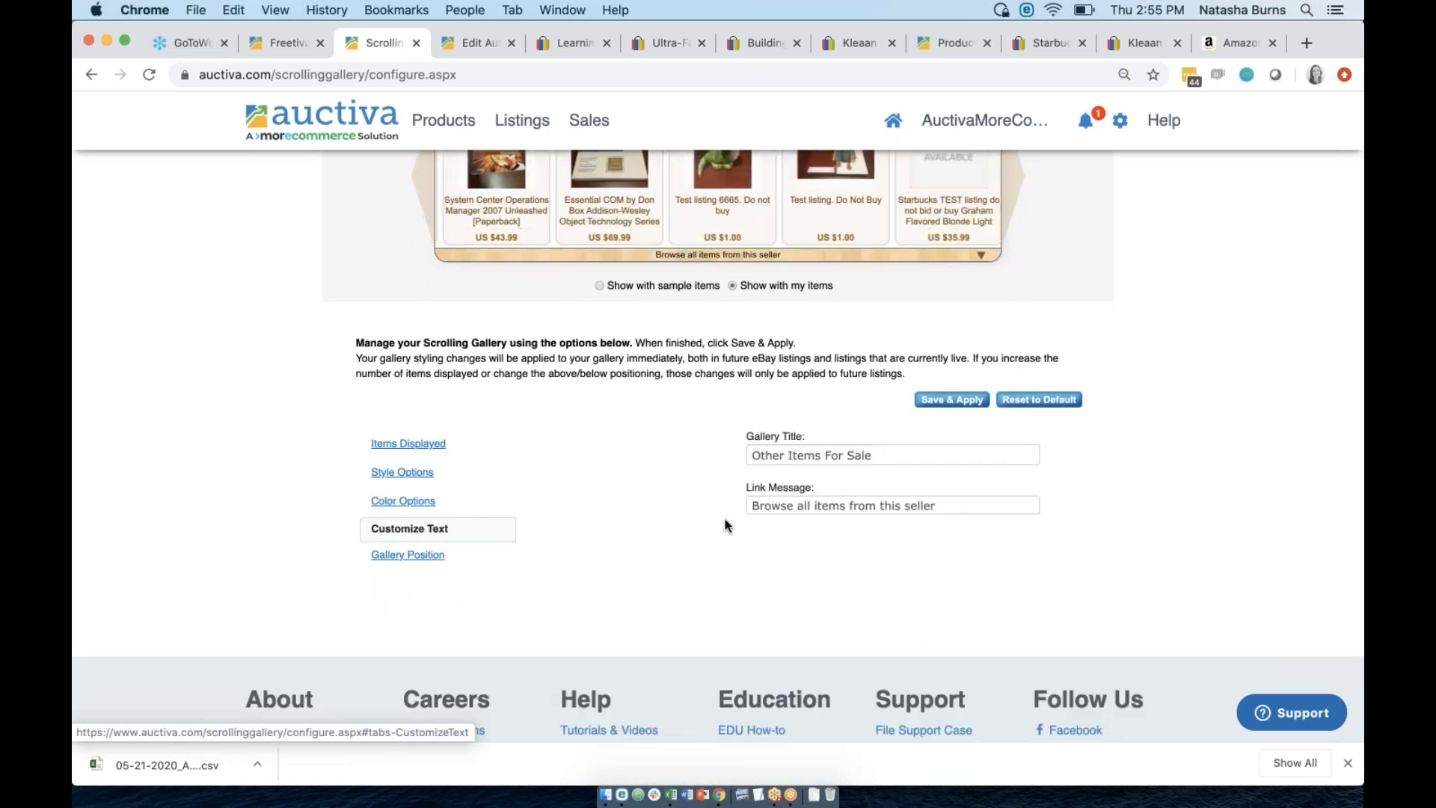
pyautogui.scroll(5, 724, 526)
pyautogui.scroll(-1, 724, 526)
pyautogui.scroll(-1, 724, 526)
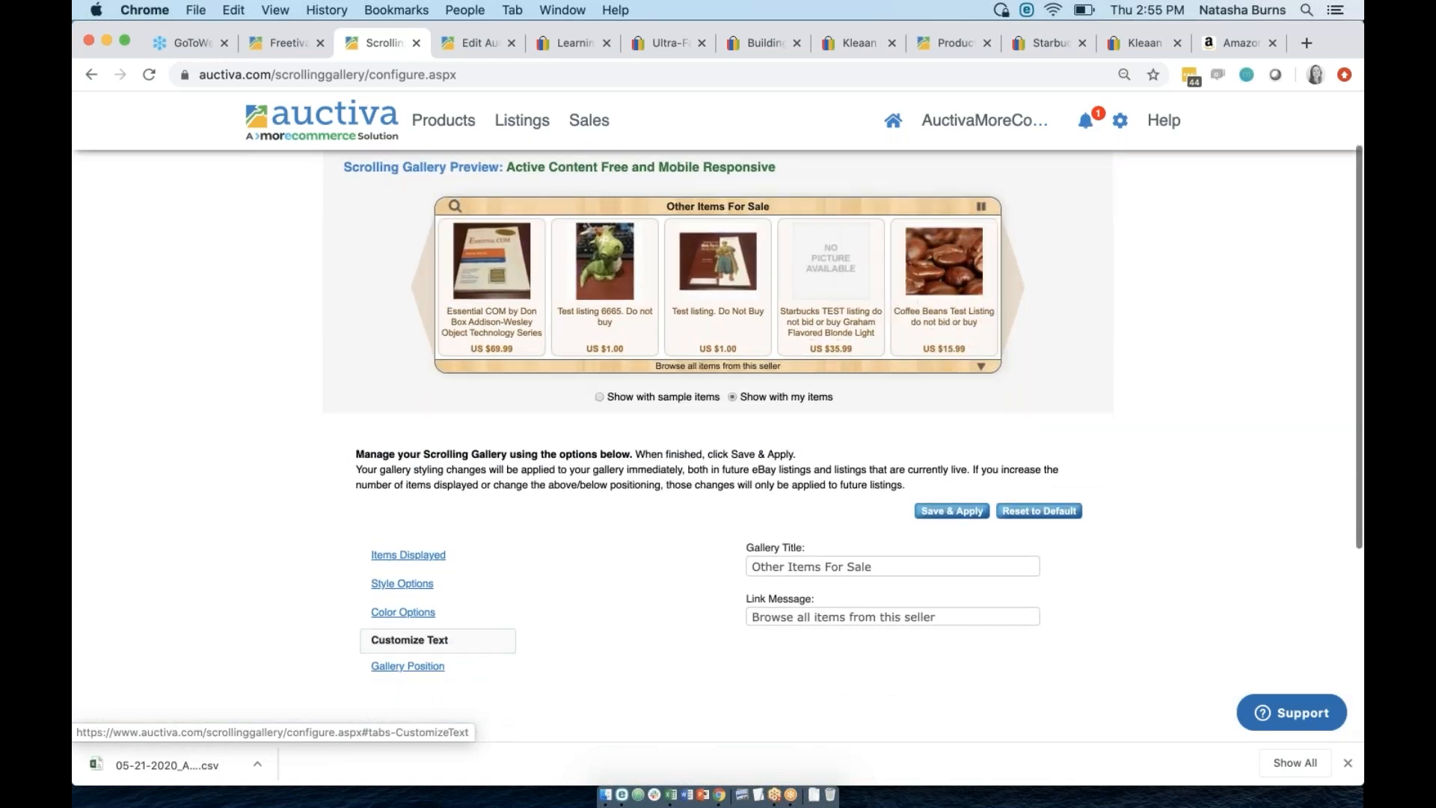
pyautogui.tripleClick(800, 560)
pyautogui.write('Hugr')
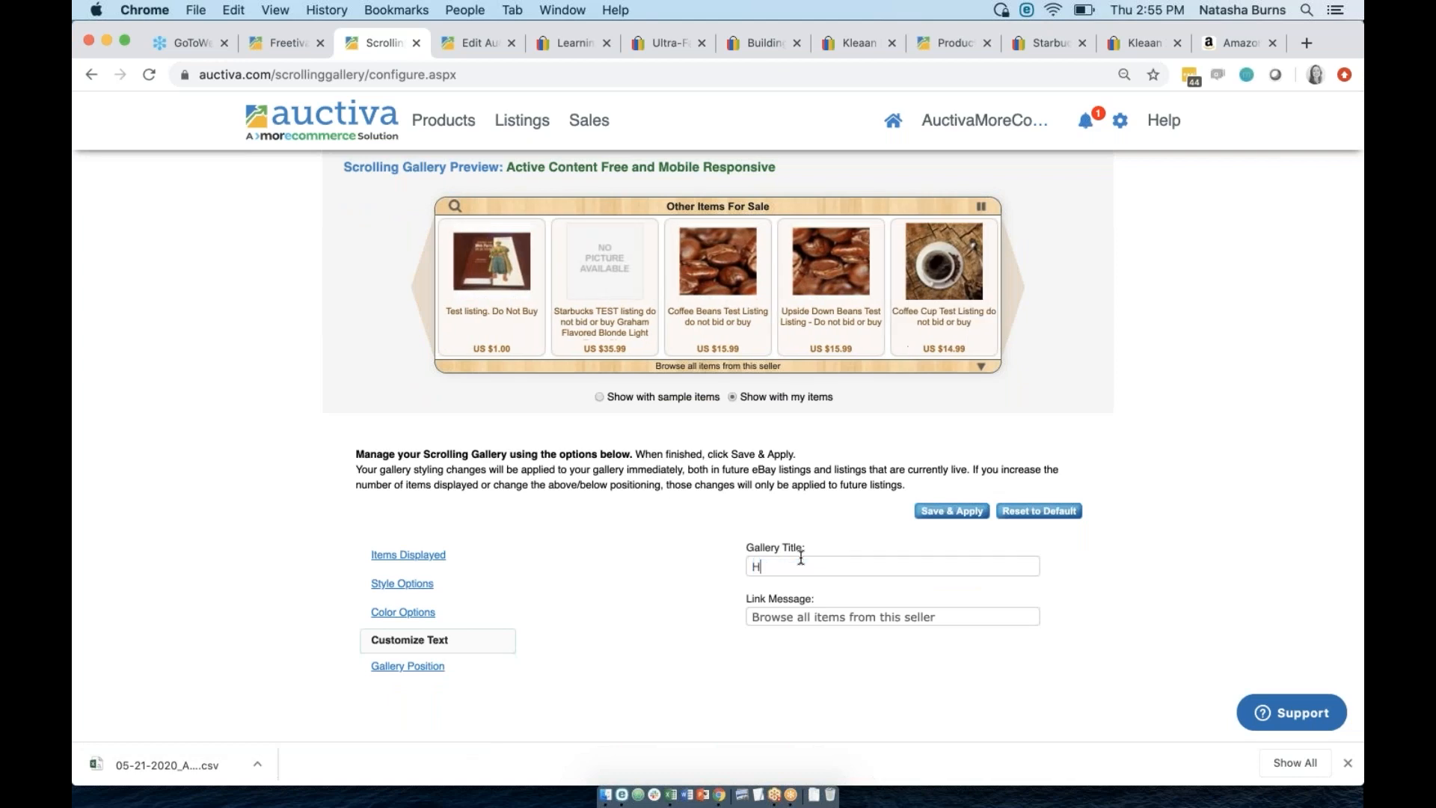
pyautogui.press('BackSpace')
pyautogui.press('BackSpace')
pyautogui.write('e Sale!')
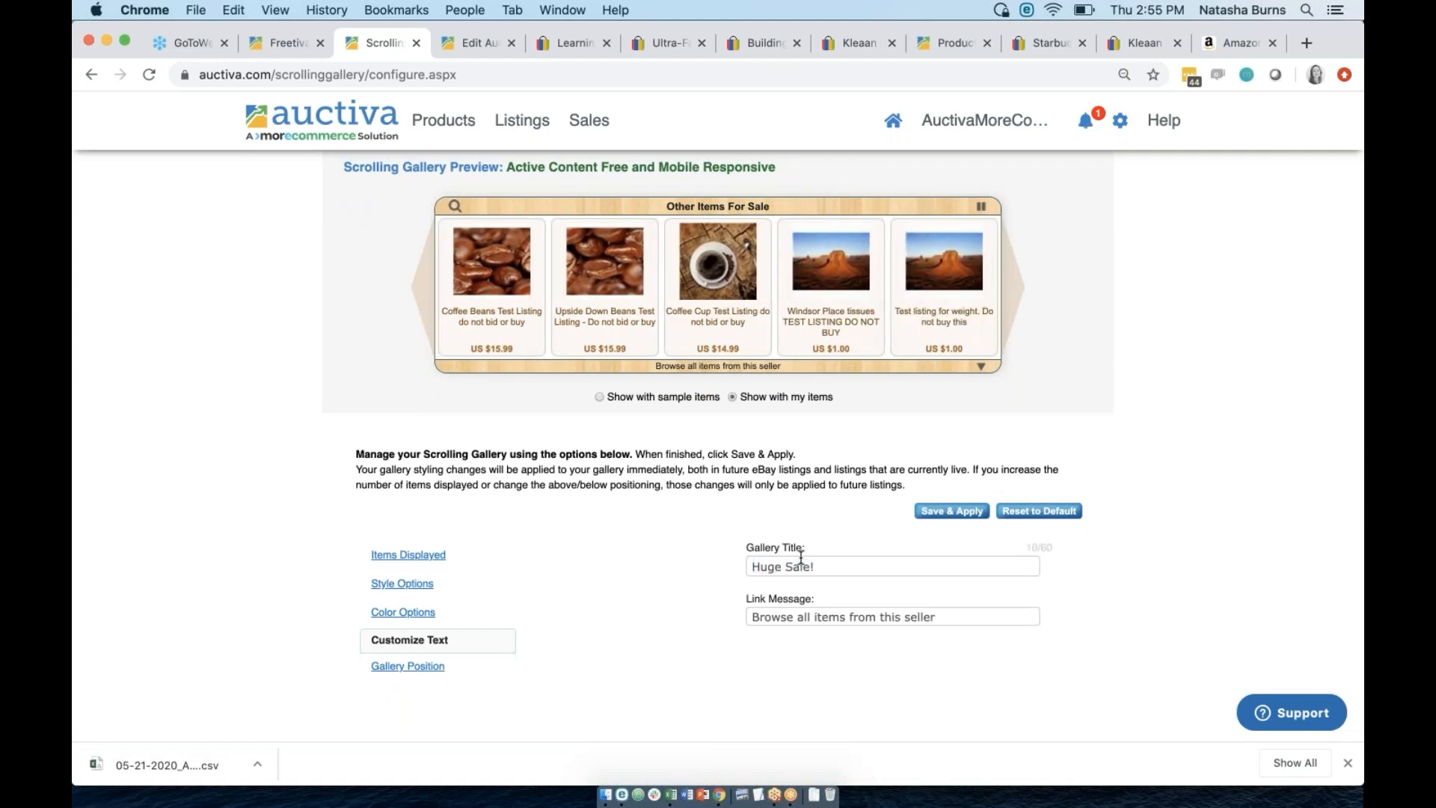
pyautogui.moveTo(816, 570); pyautogui.dragTo(748, 567)
pyautogui.click(626, 550)
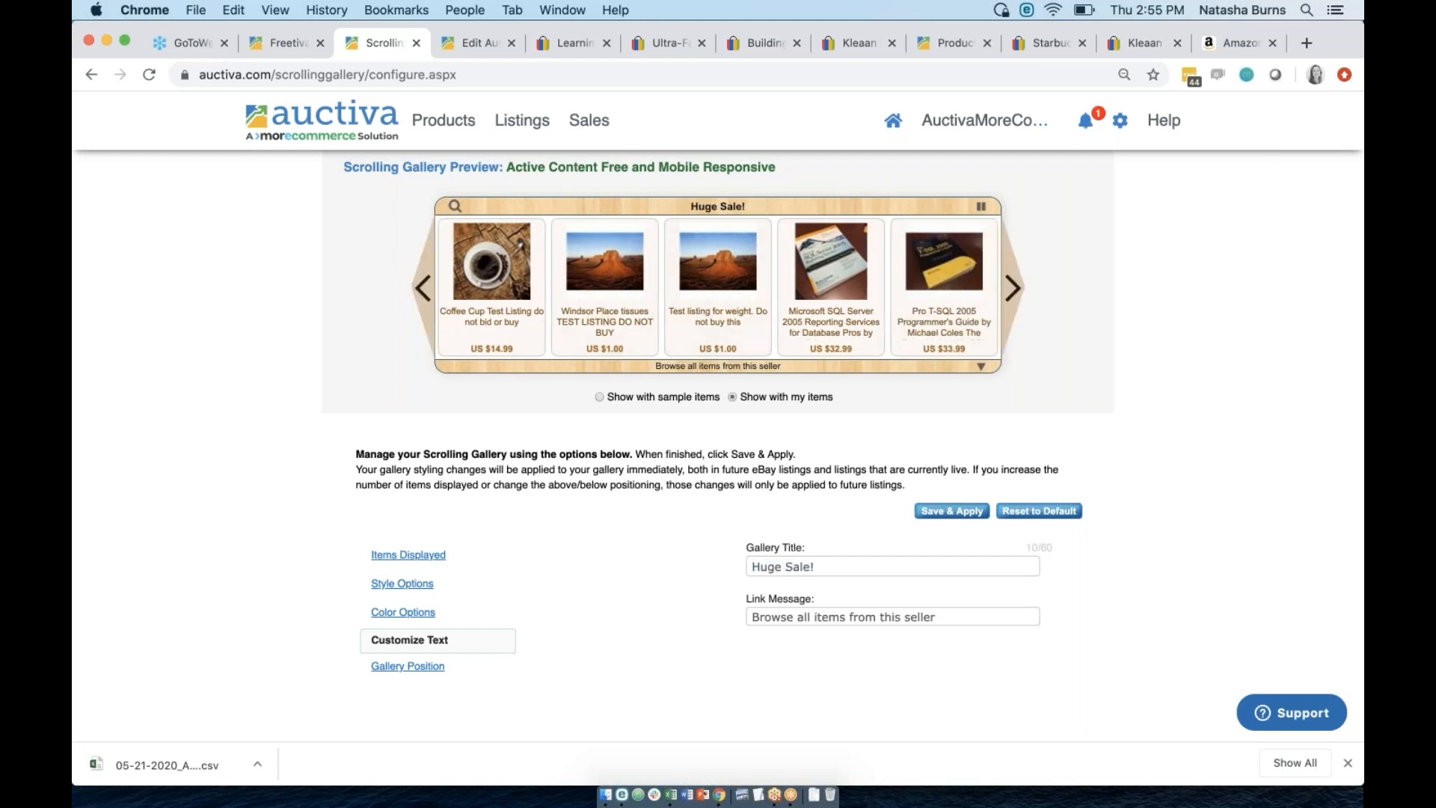
pyautogui.click(408, 665)
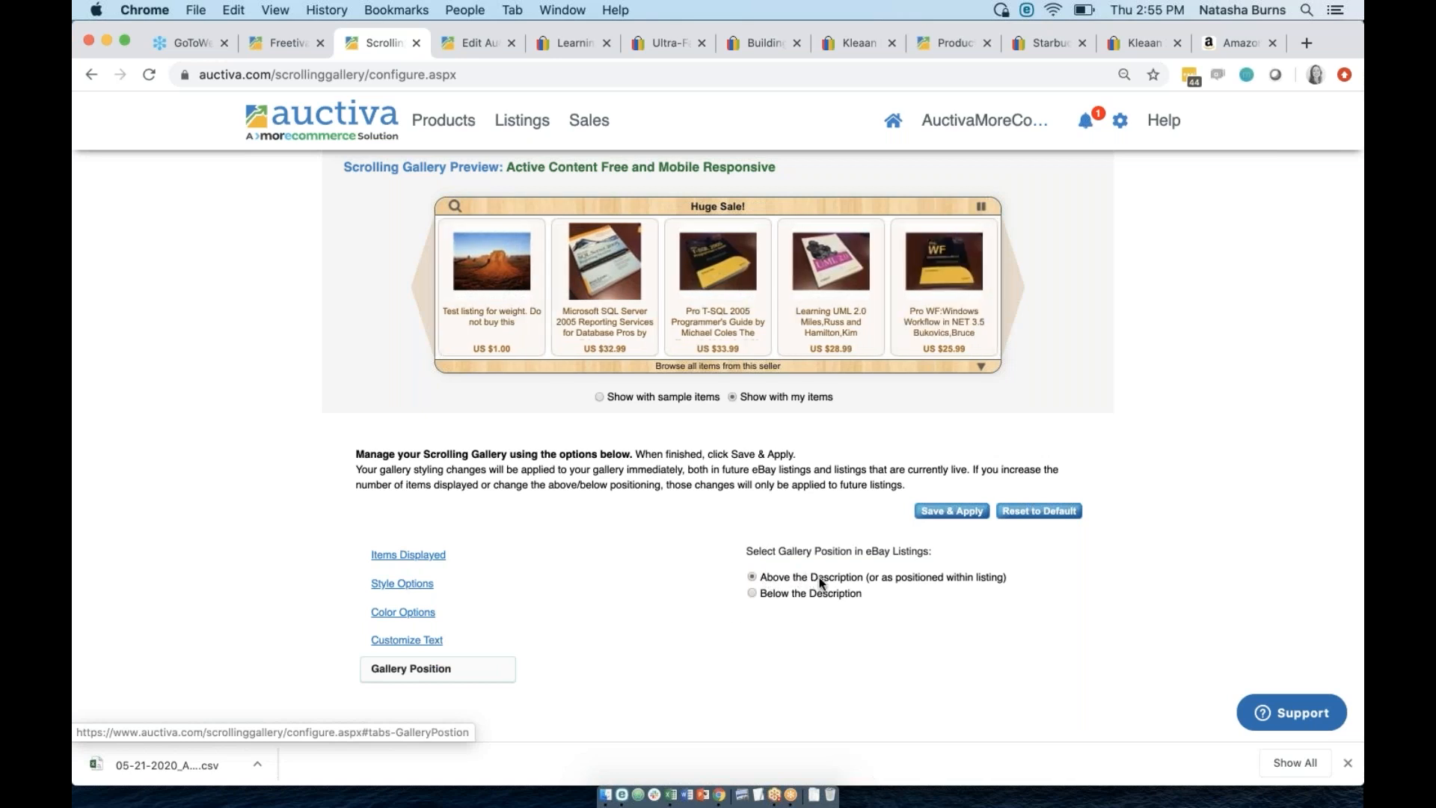
# Place the gallery Below the Description, Save & Apply, then open the account menu.
pyautogui.click(753, 592)
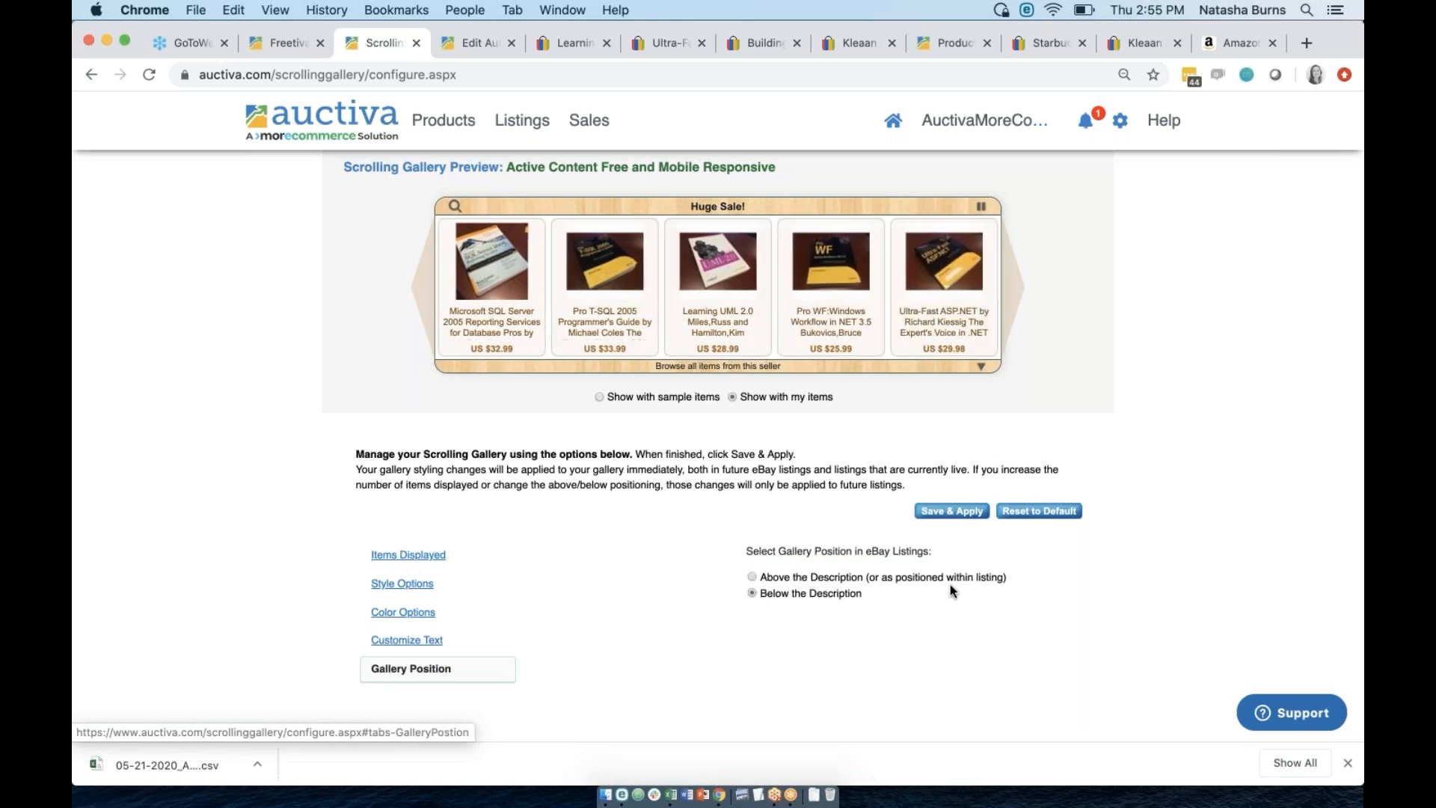
pyautogui.click(960, 513)
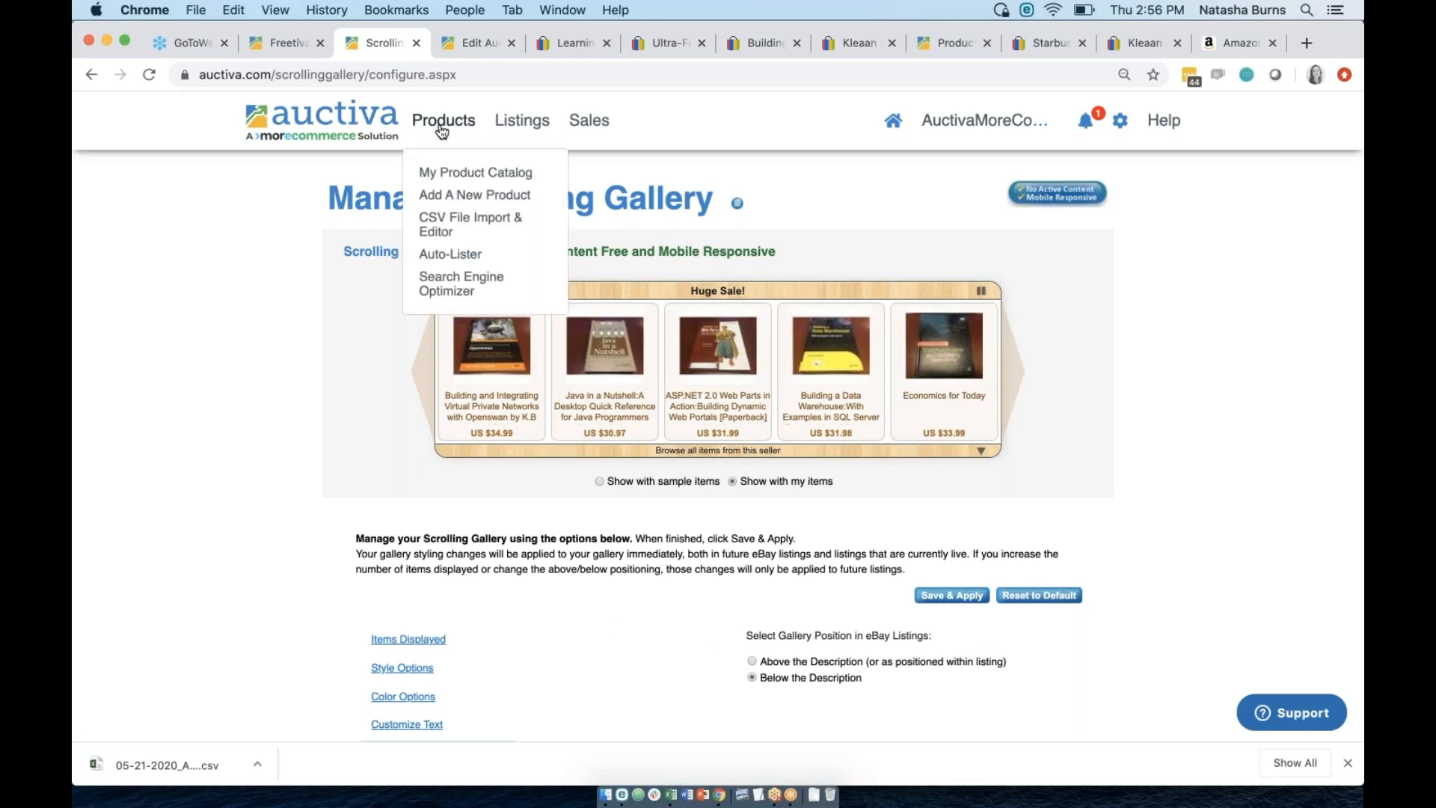
pyautogui.moveTo(531, 121)
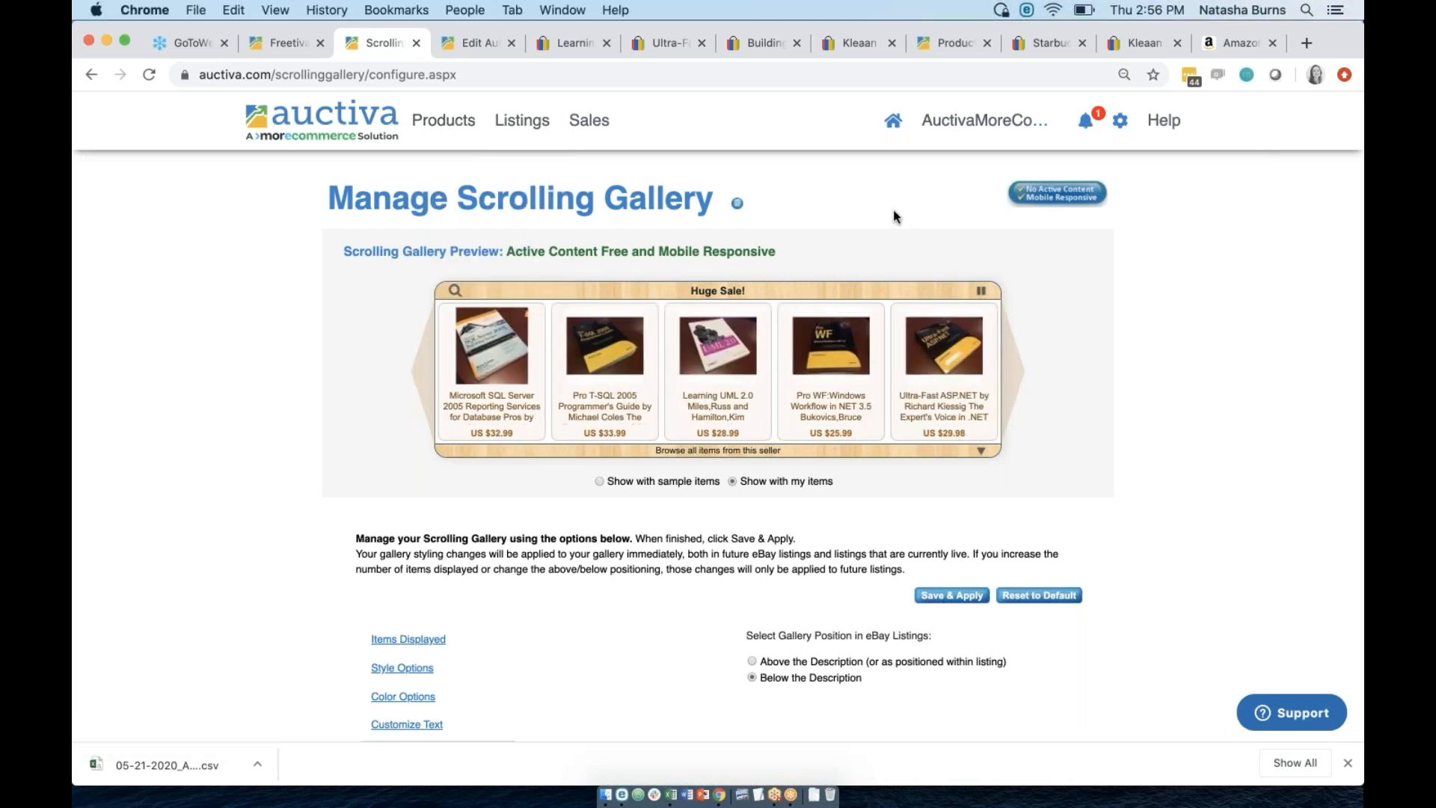
pyautogui.moveTo(980, 126)
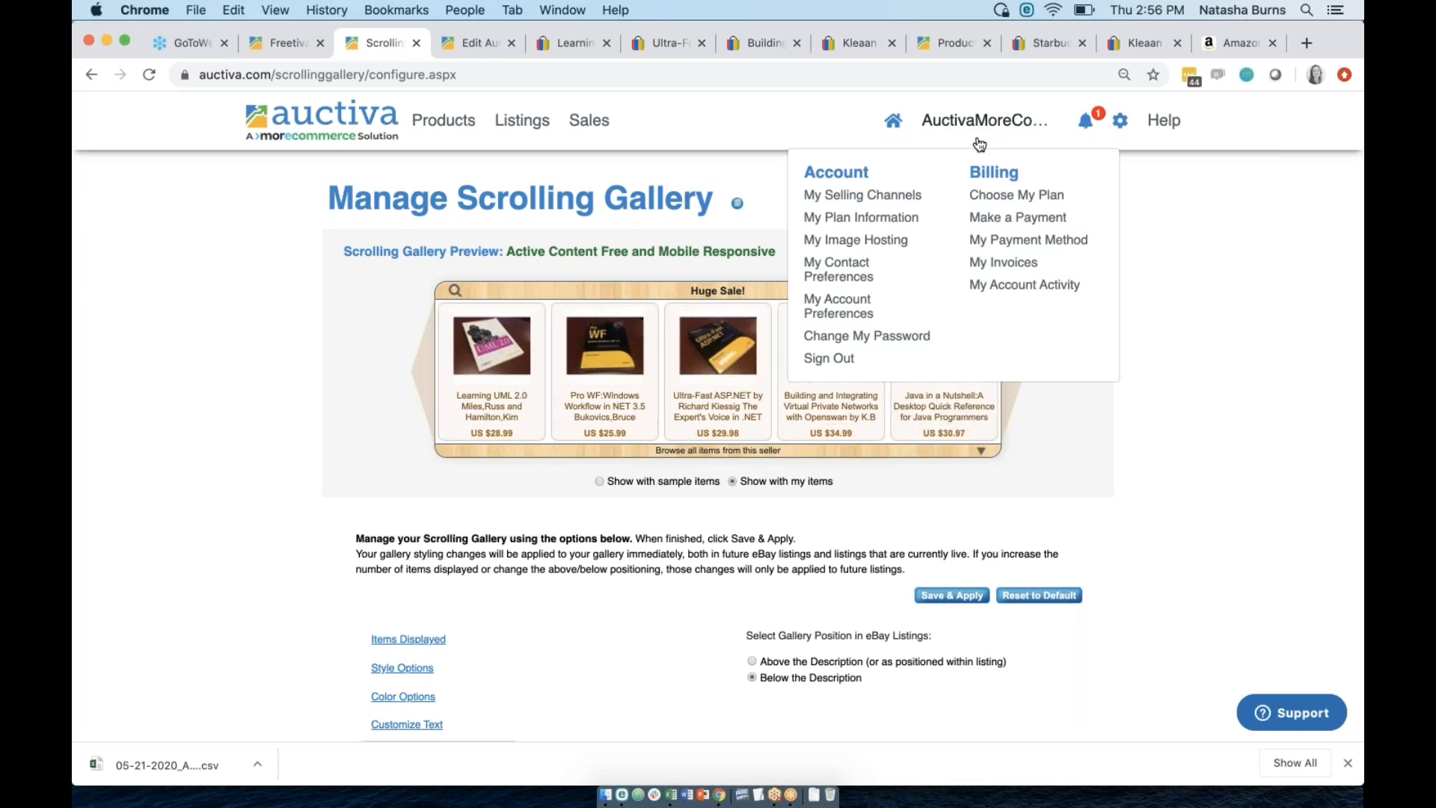
# Confirm the eBay account is linked on My Selling Channels, then go to My Product Catalog.
pyautogui.click(875, 199)
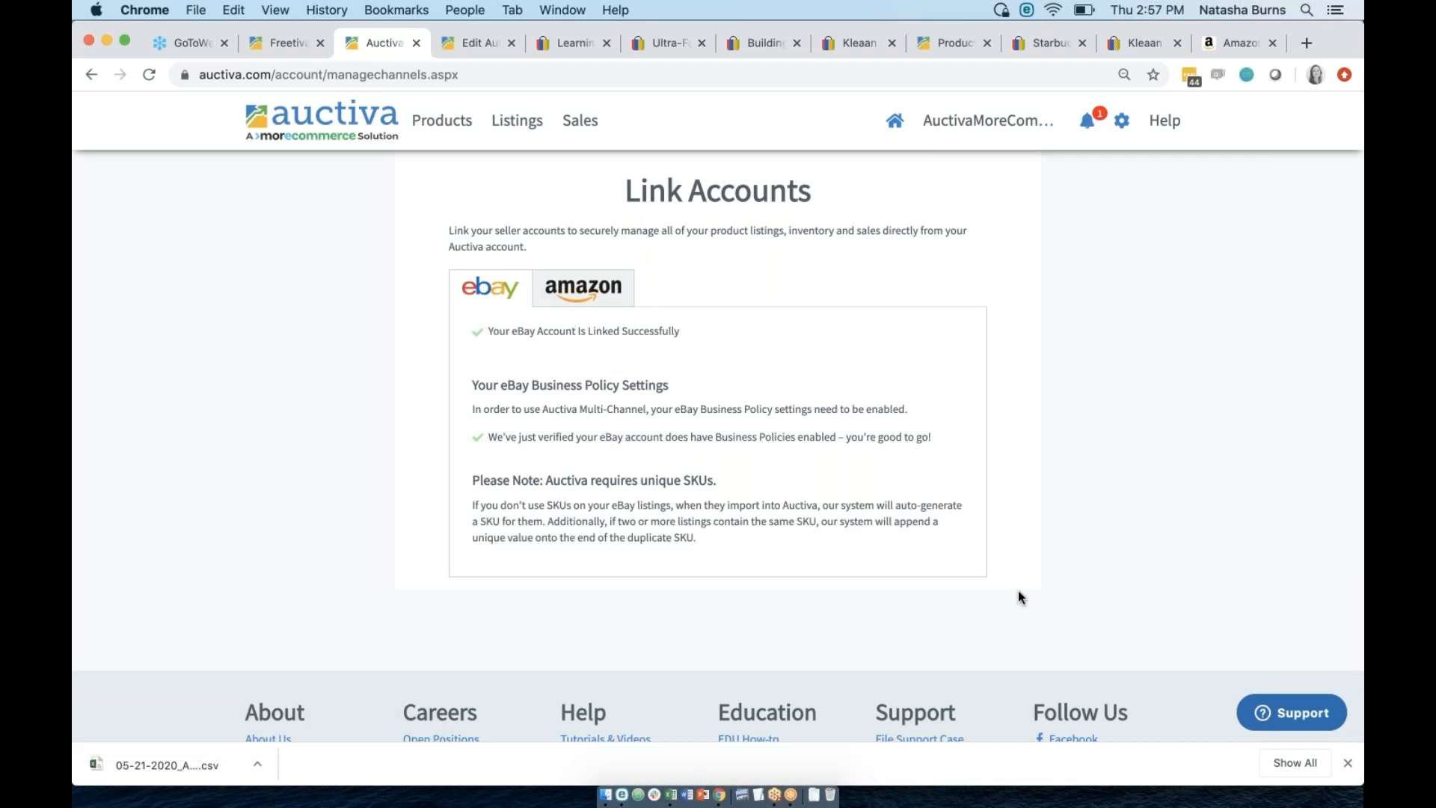
pyautogui.click(434, 132)
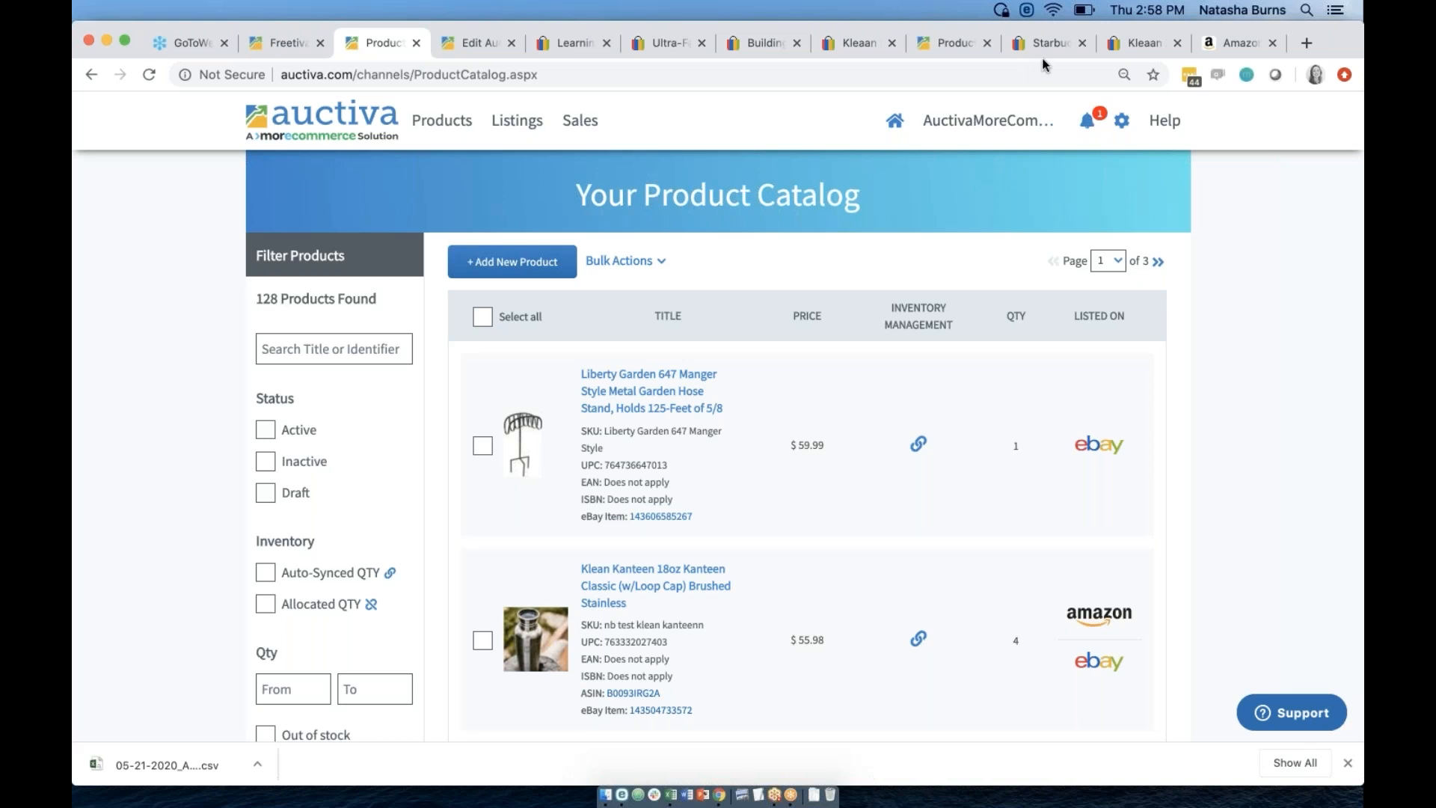
# View dashboard Total Sales for 30 and 90 days, then the Sales list showing No Sales Found.
pyautogui.click(892, 124)
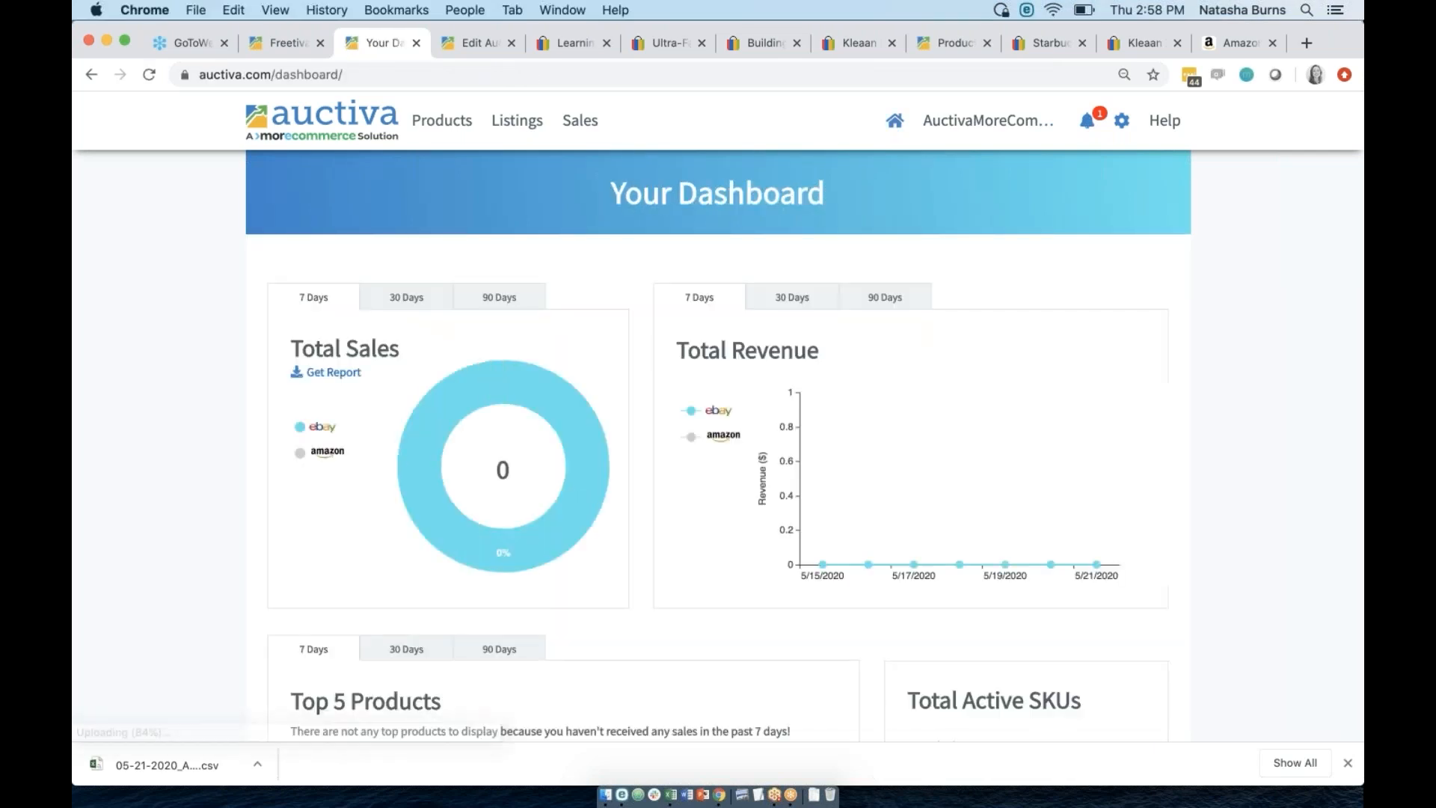
pyautogui.click(442, 299)
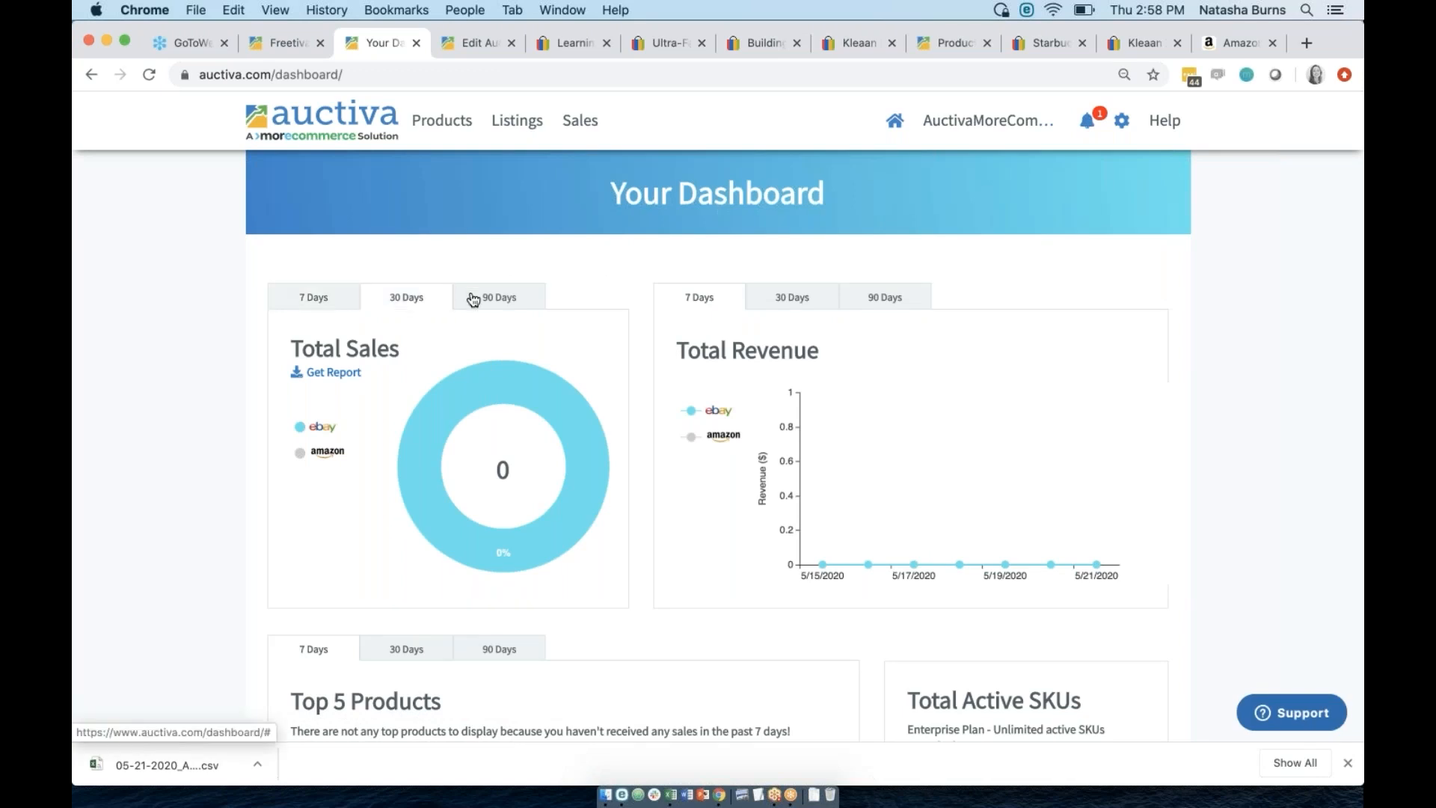
pyautogui.click(501, 302)
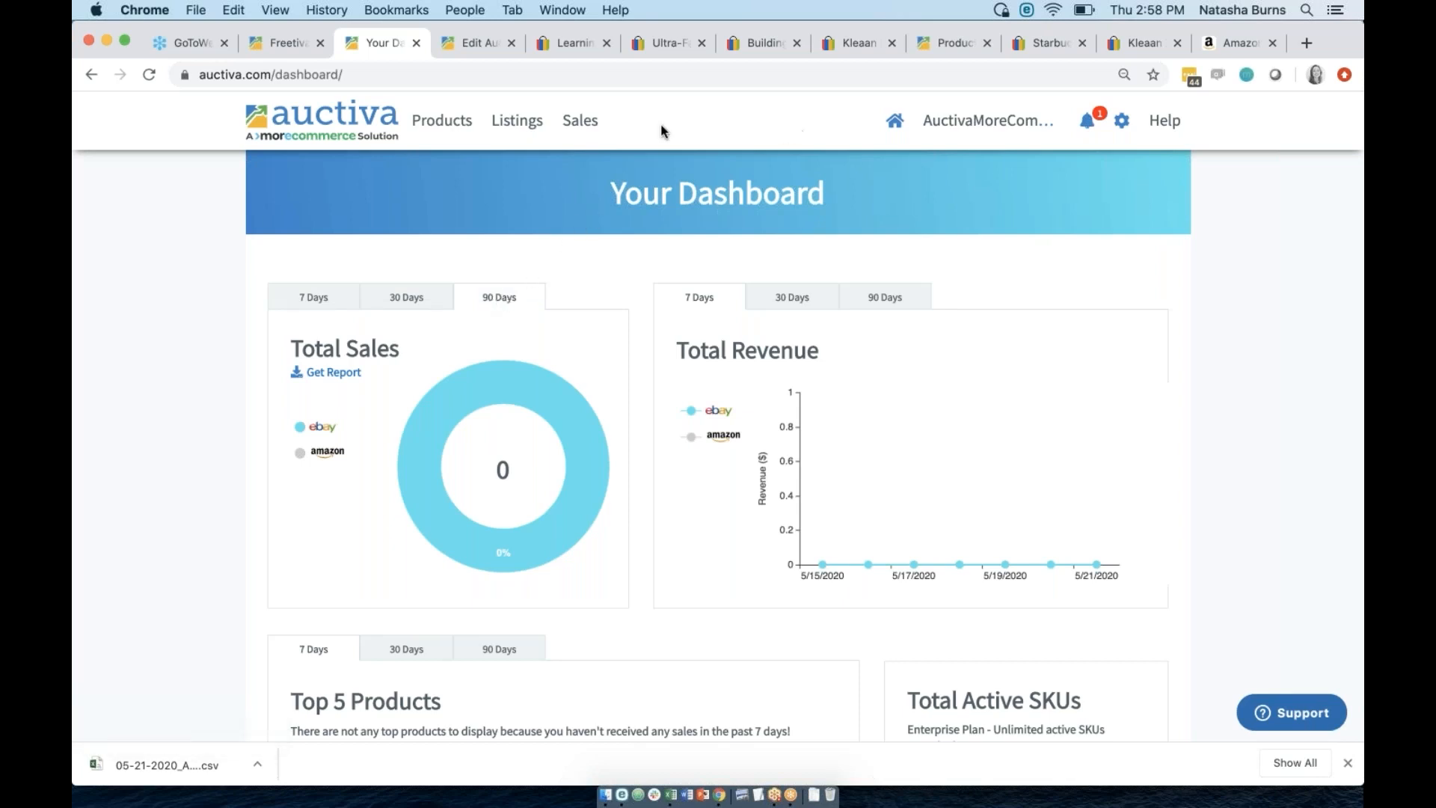
pyautogui.click(583, 126)
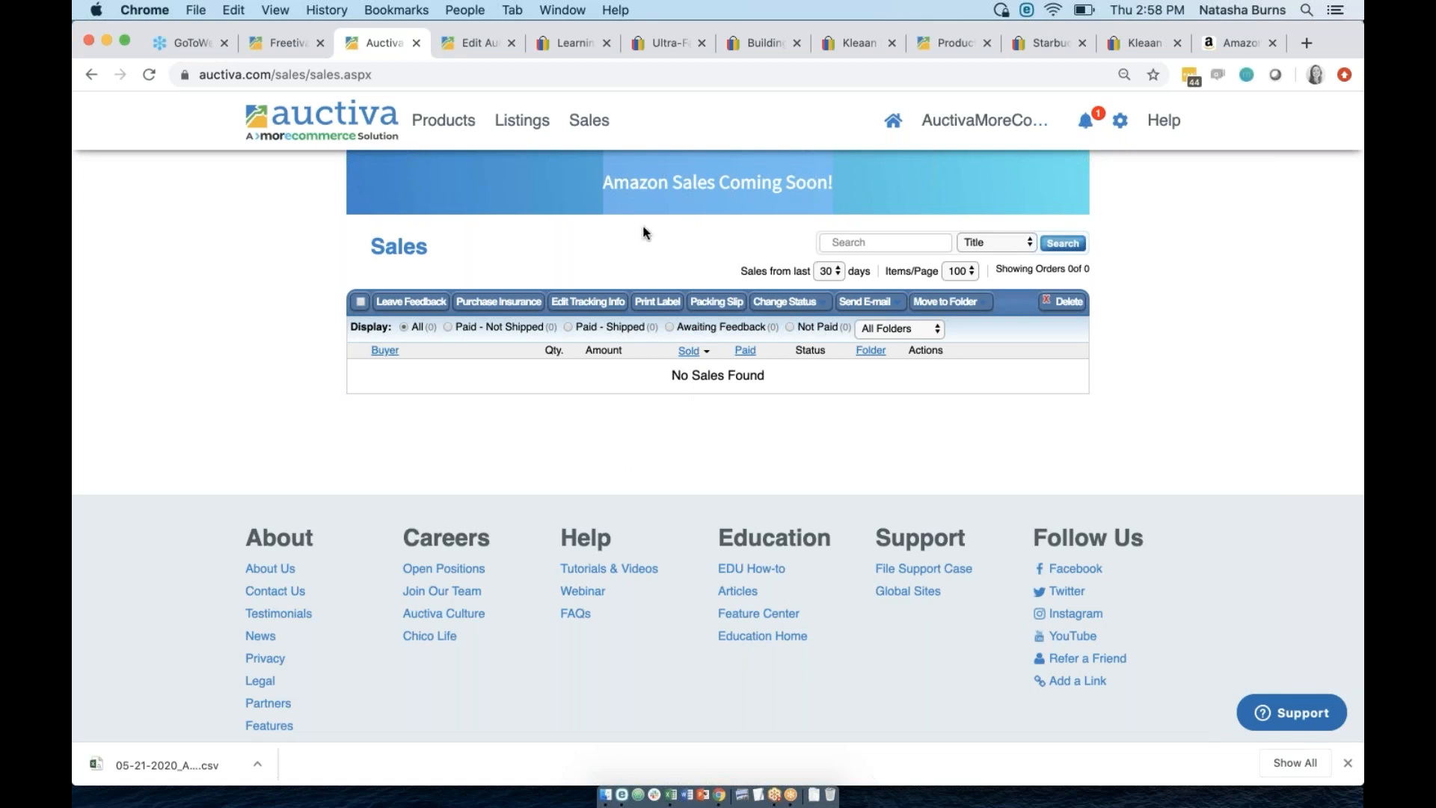
# Highlight the 'Amazon Sales Coming Soon!' banner text, then return to the dashboard.
pyautogui.moveTo(602, 184); pyautogui.dragTo(819, 178)
pyautogui.click(701, 446)
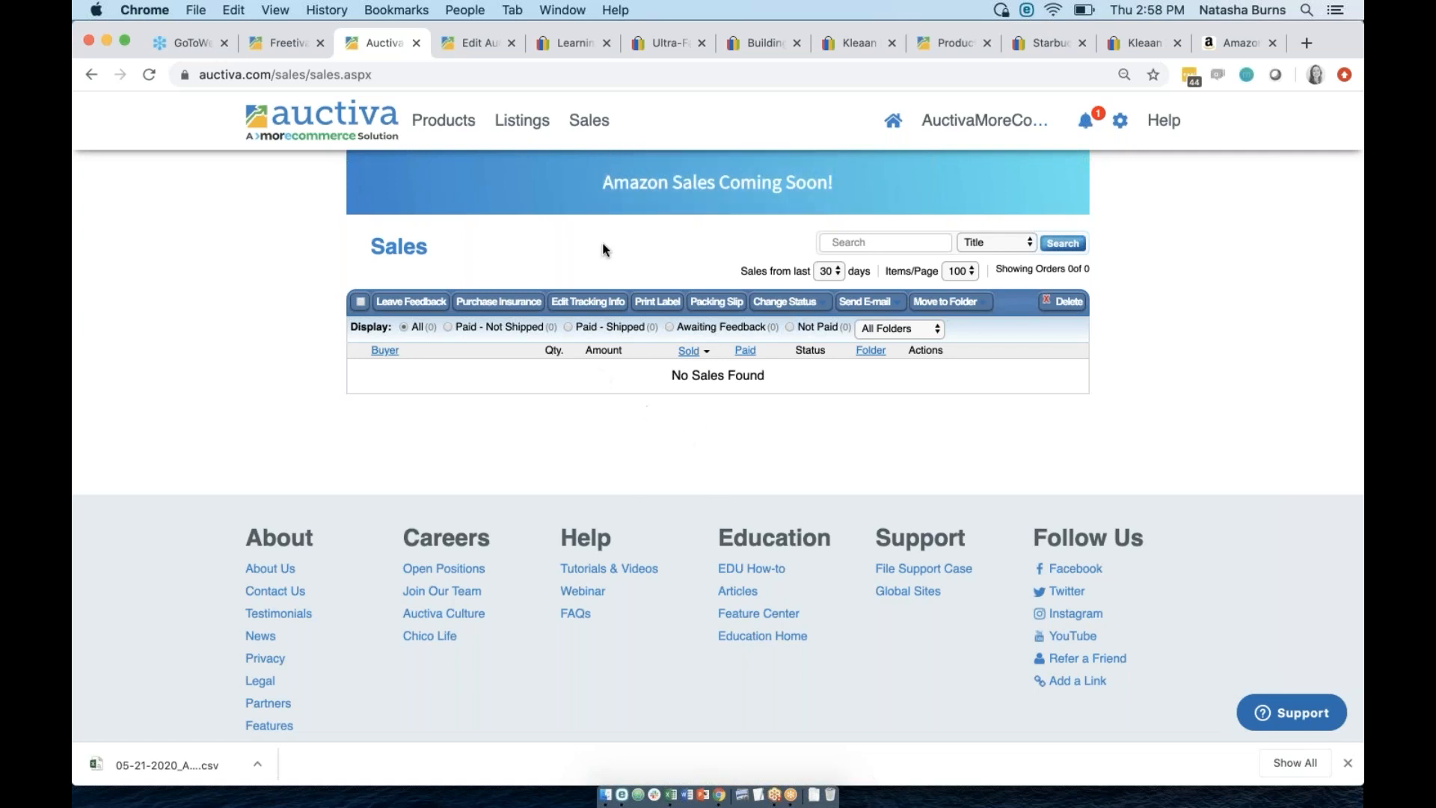
pyautogui.moveTo(603, 182); pyautogui.dragTo(793, 161)
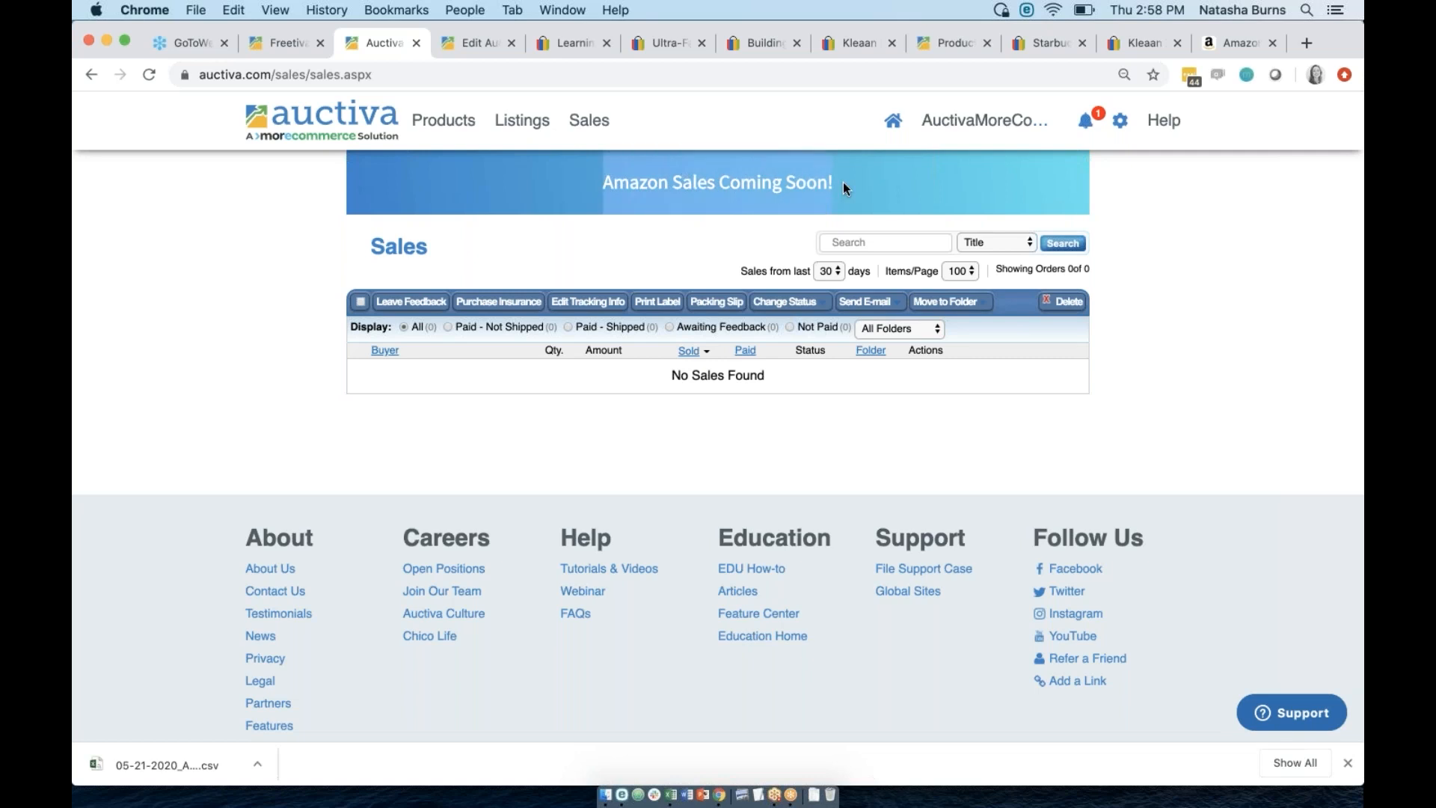
pyautogui.click(898, 126)
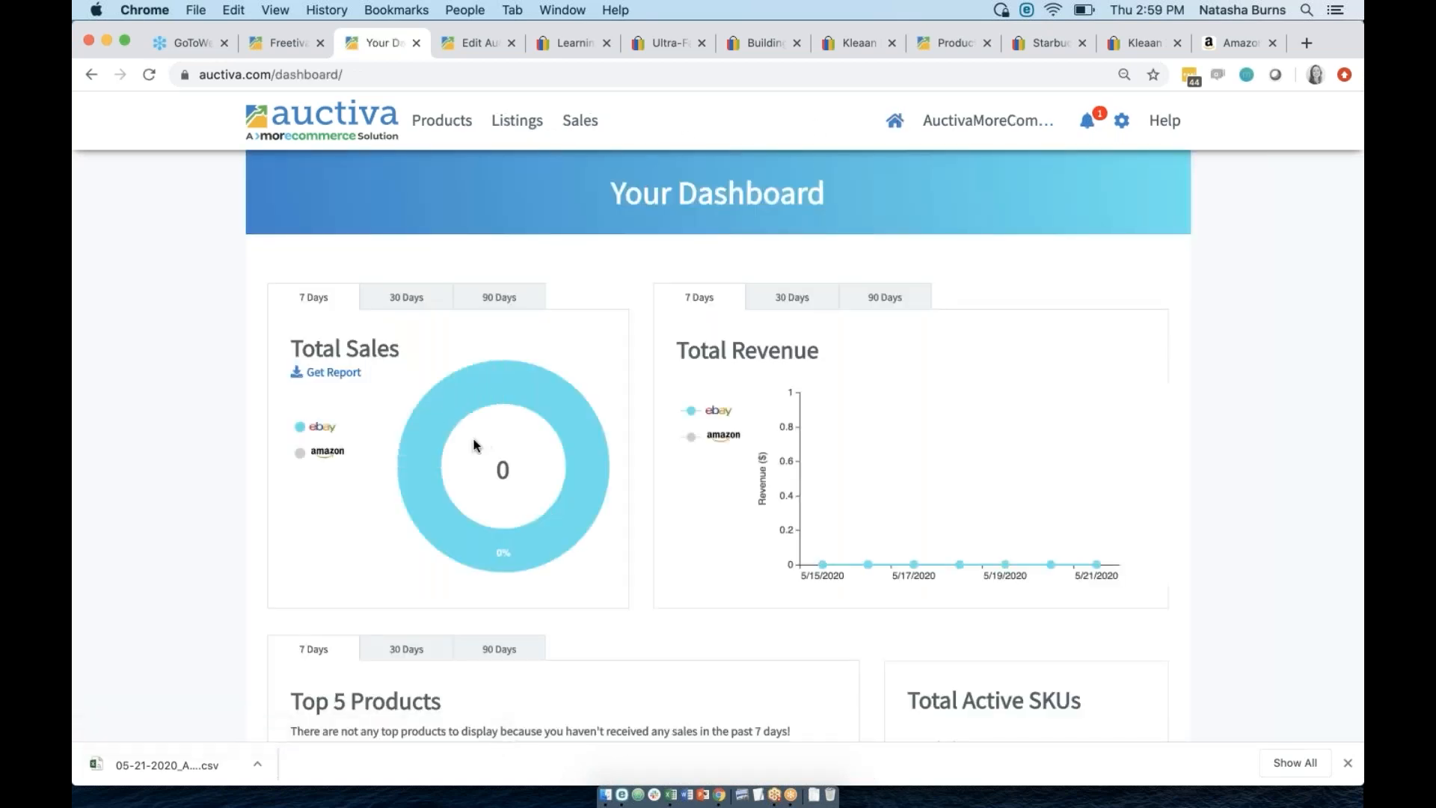
# Toggle the Amazon chart series and switch Total Revenue to 90, then 30 days.
pyautogui.click(300, 459)
pyautogui.click(299, 459)
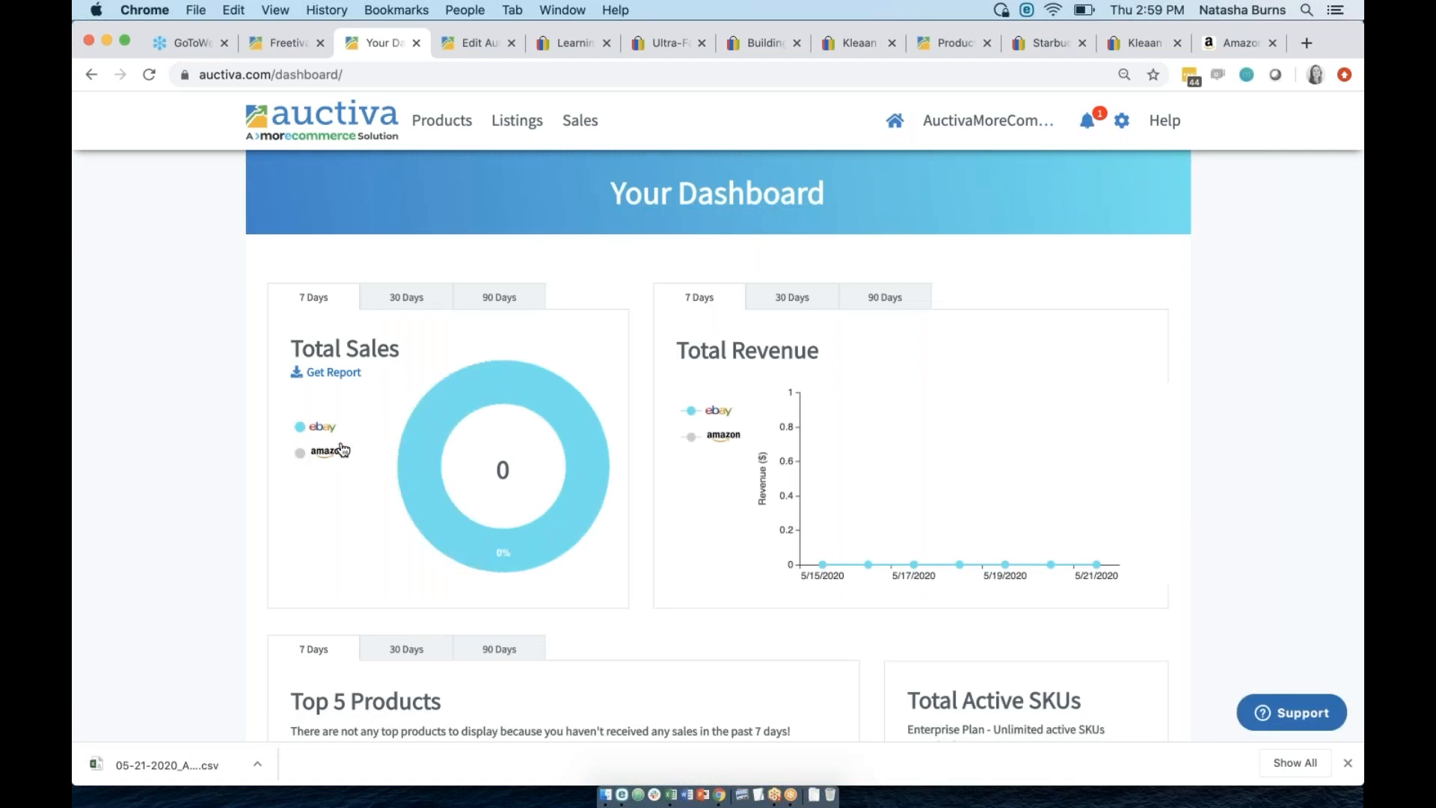
pyautogui.click(695, 443)
pyautogui.click(897, 305)
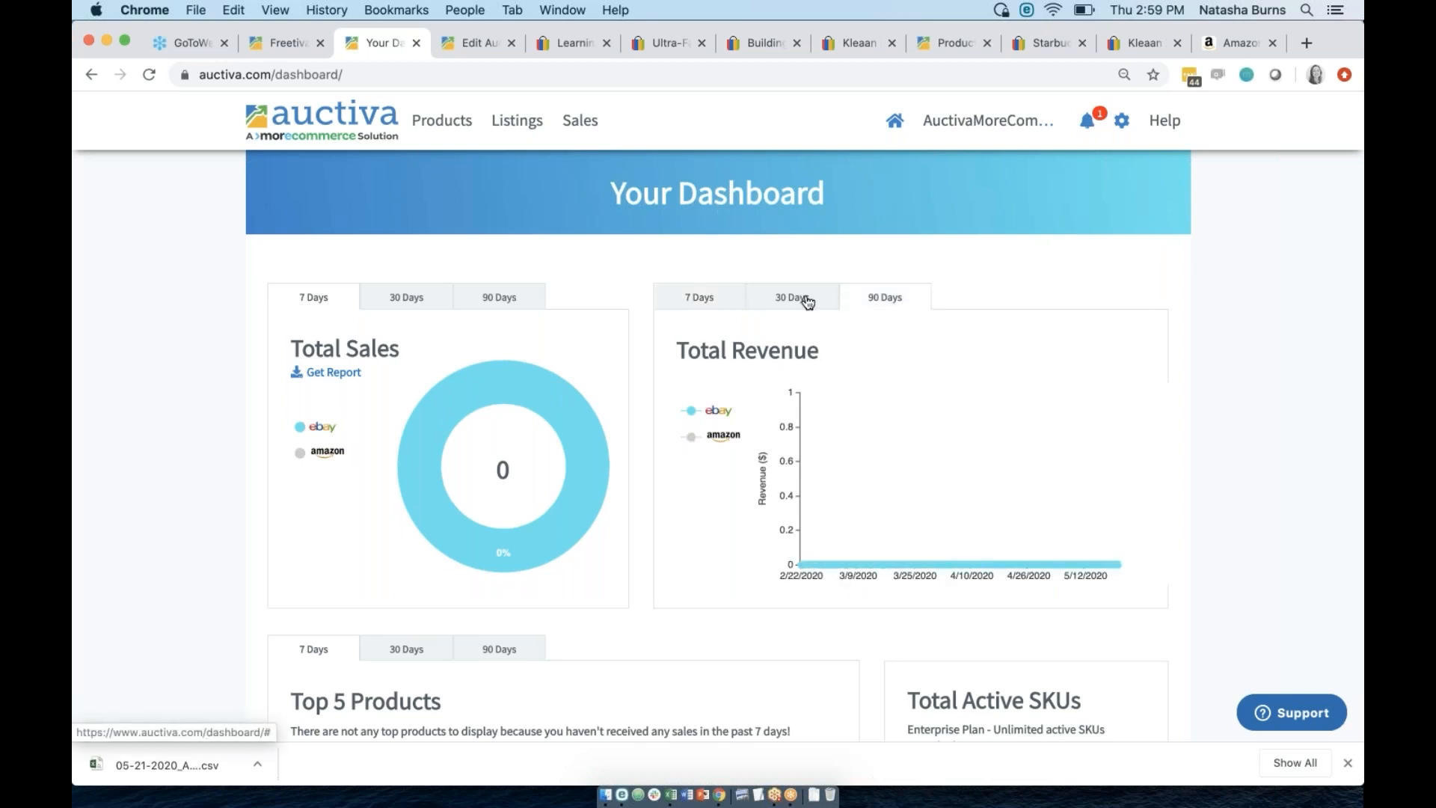
pyautogui.click(792, 297)
# Show 90-day Total Sales and bring up the account name's options.
pyautogui.click(499, 297)
pyautogui.click(1000, 123)
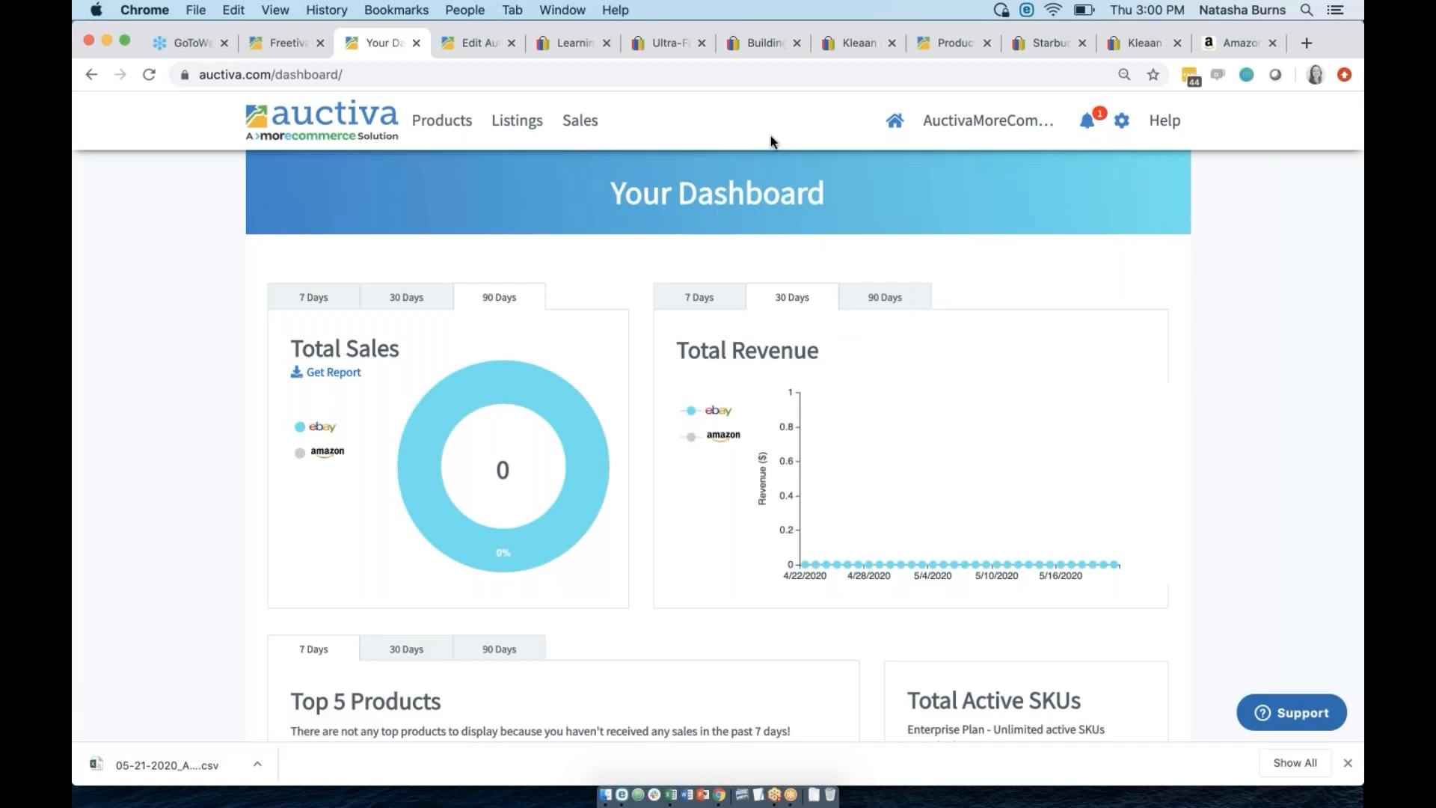
pyautogui.moveTo(978, 120)
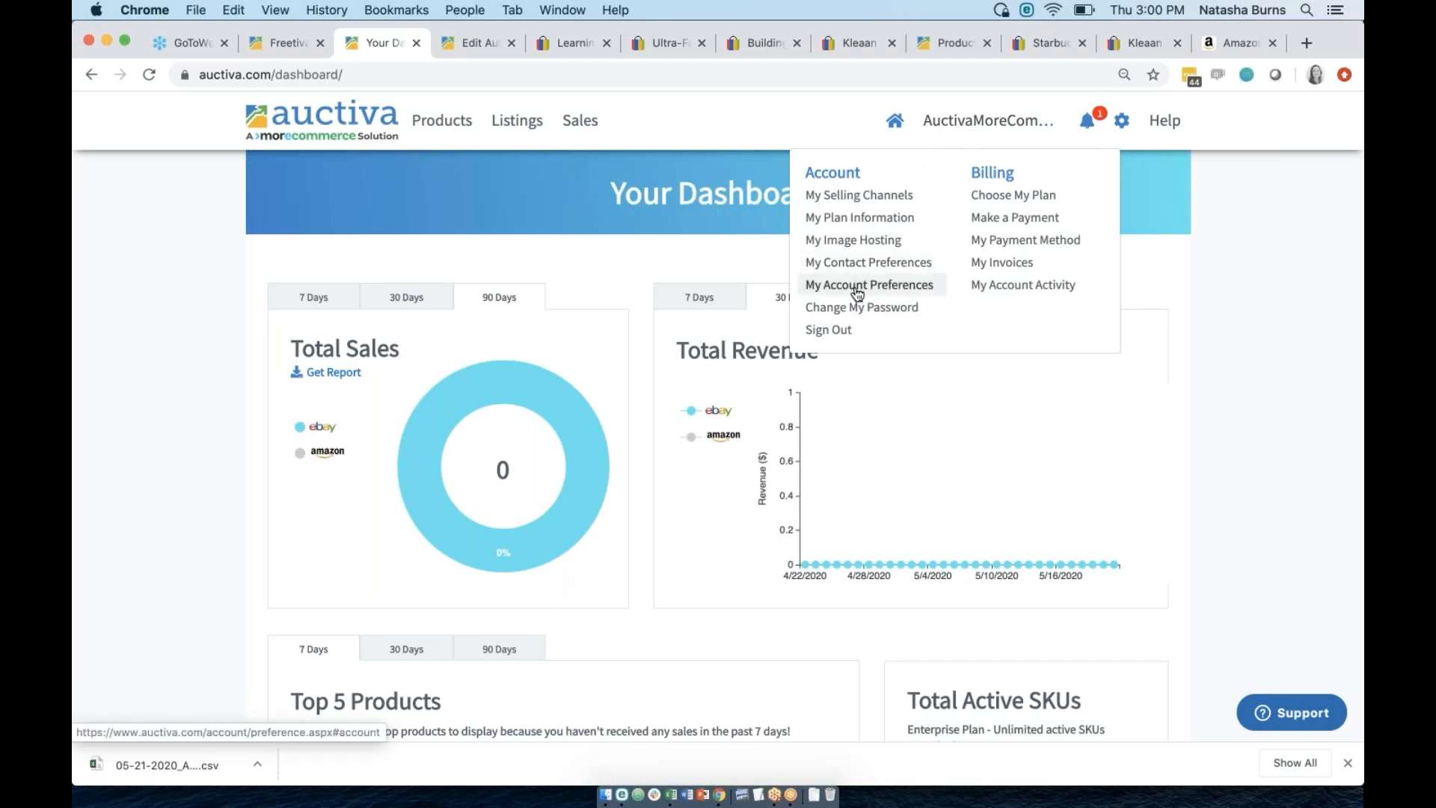
# Review My Account Preferences, including inventory set to Auto-Sync Quantity, then open the Product Catalog.
pyautogui.click(858, 292)
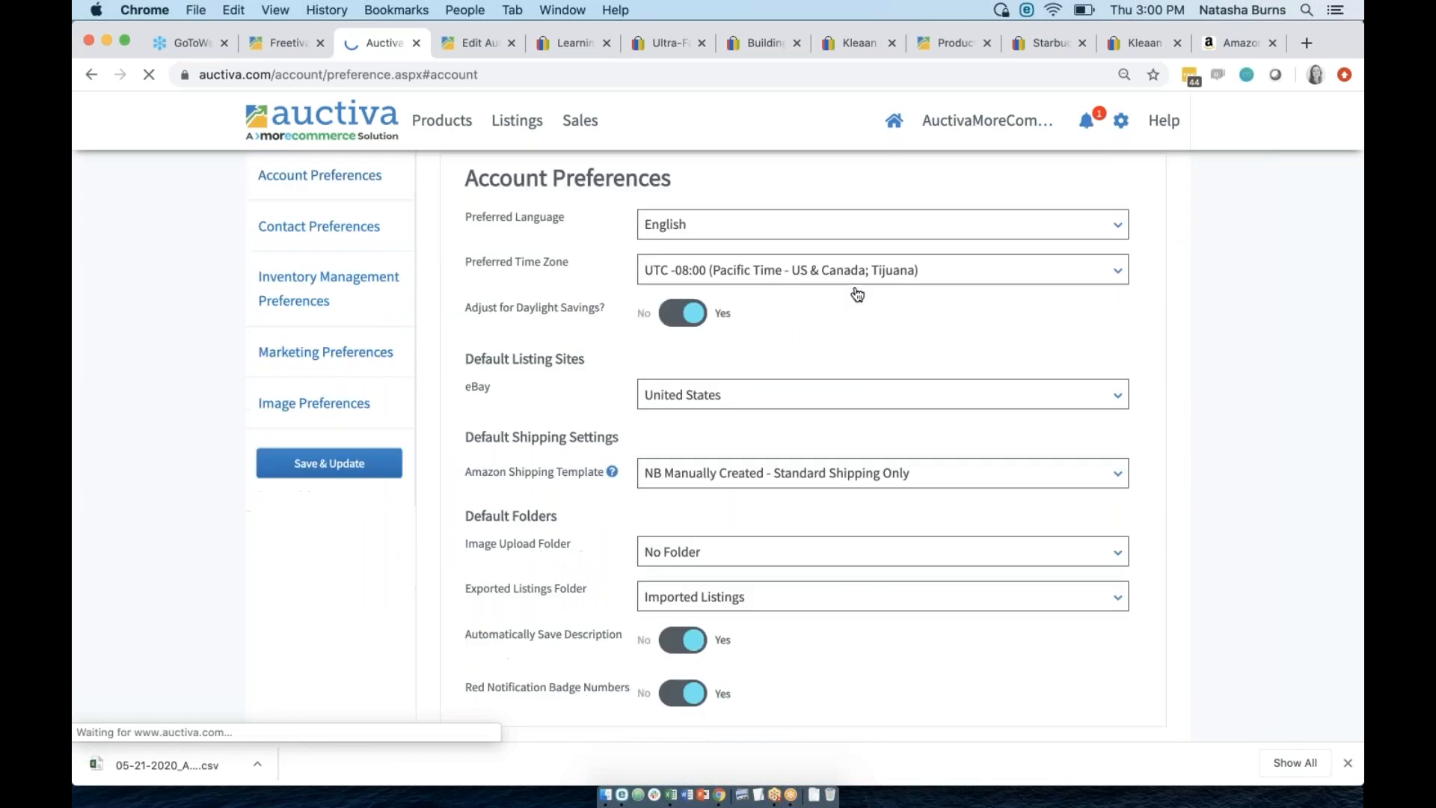
pyautogui.click(318, 279)
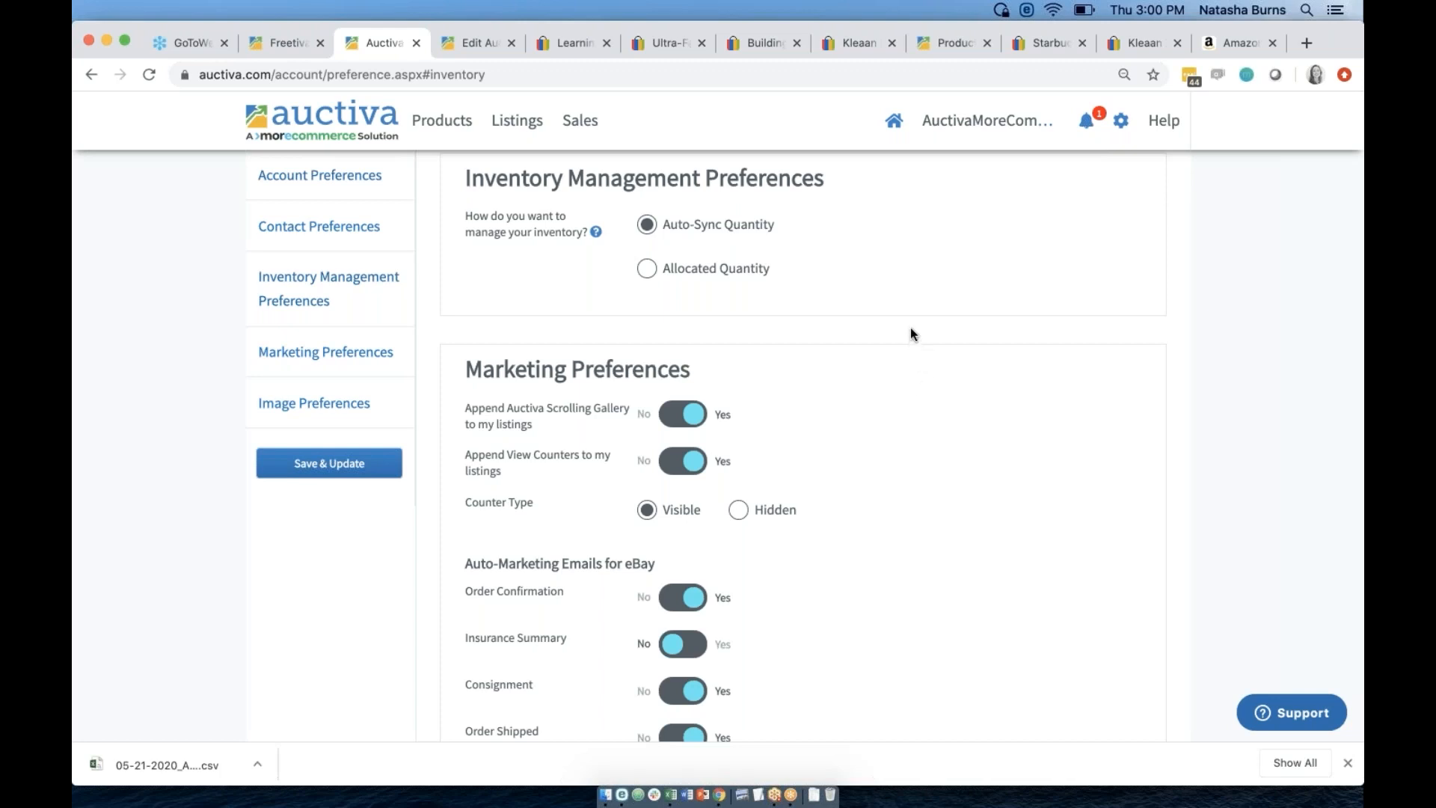
pyautogui.scroll(4, 910, 329)
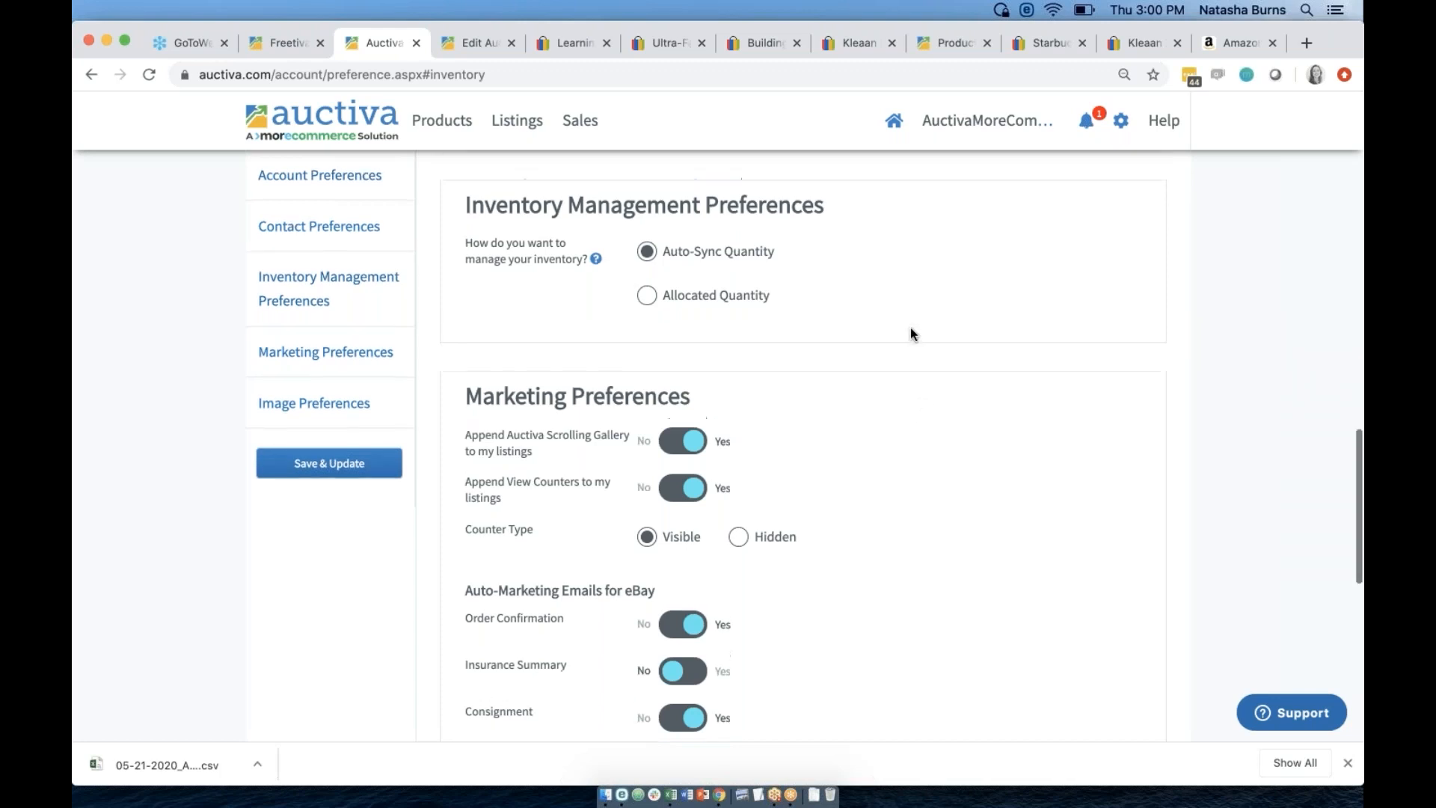
pyautogui.scroll(10, 909, 326)
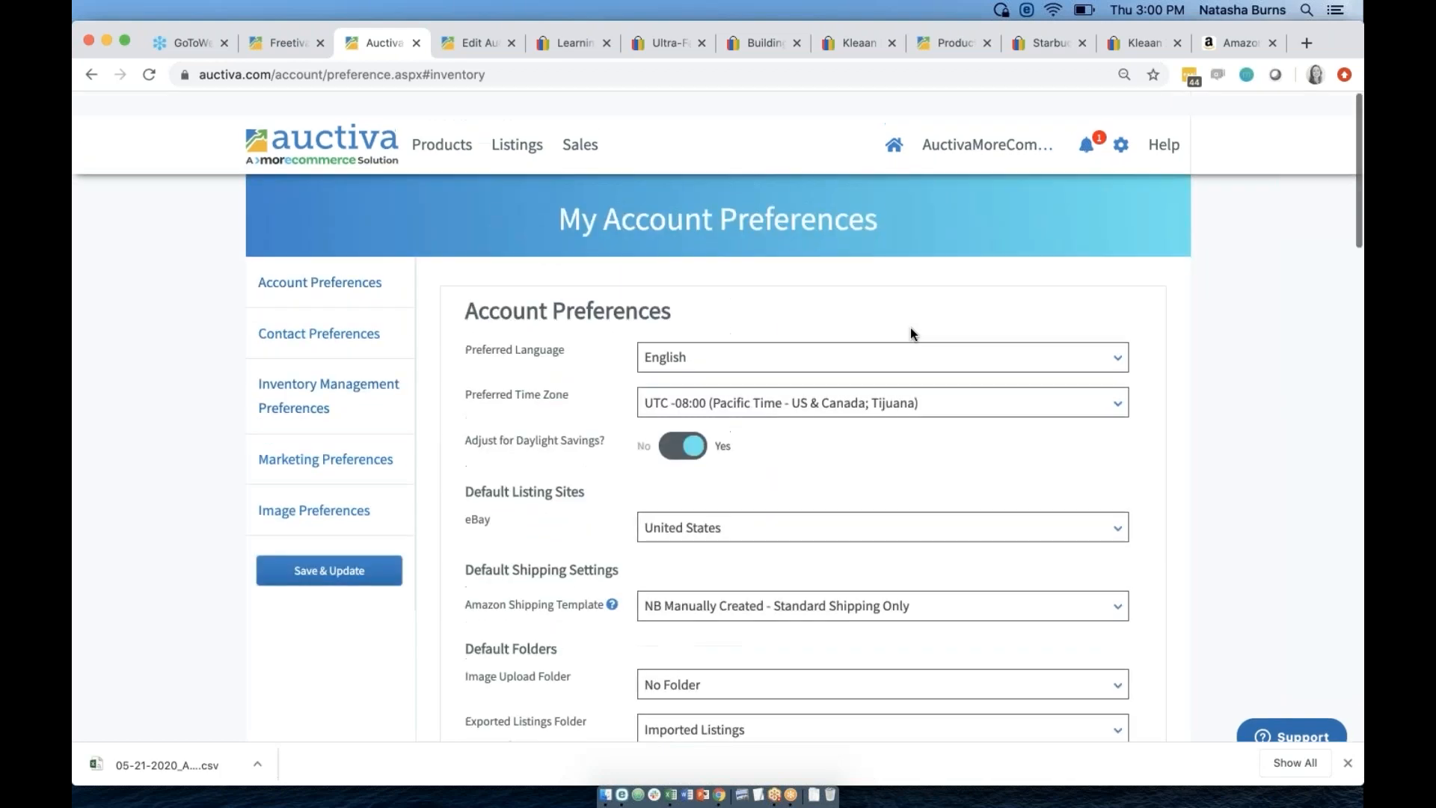
pyautogui.click(436, 129)
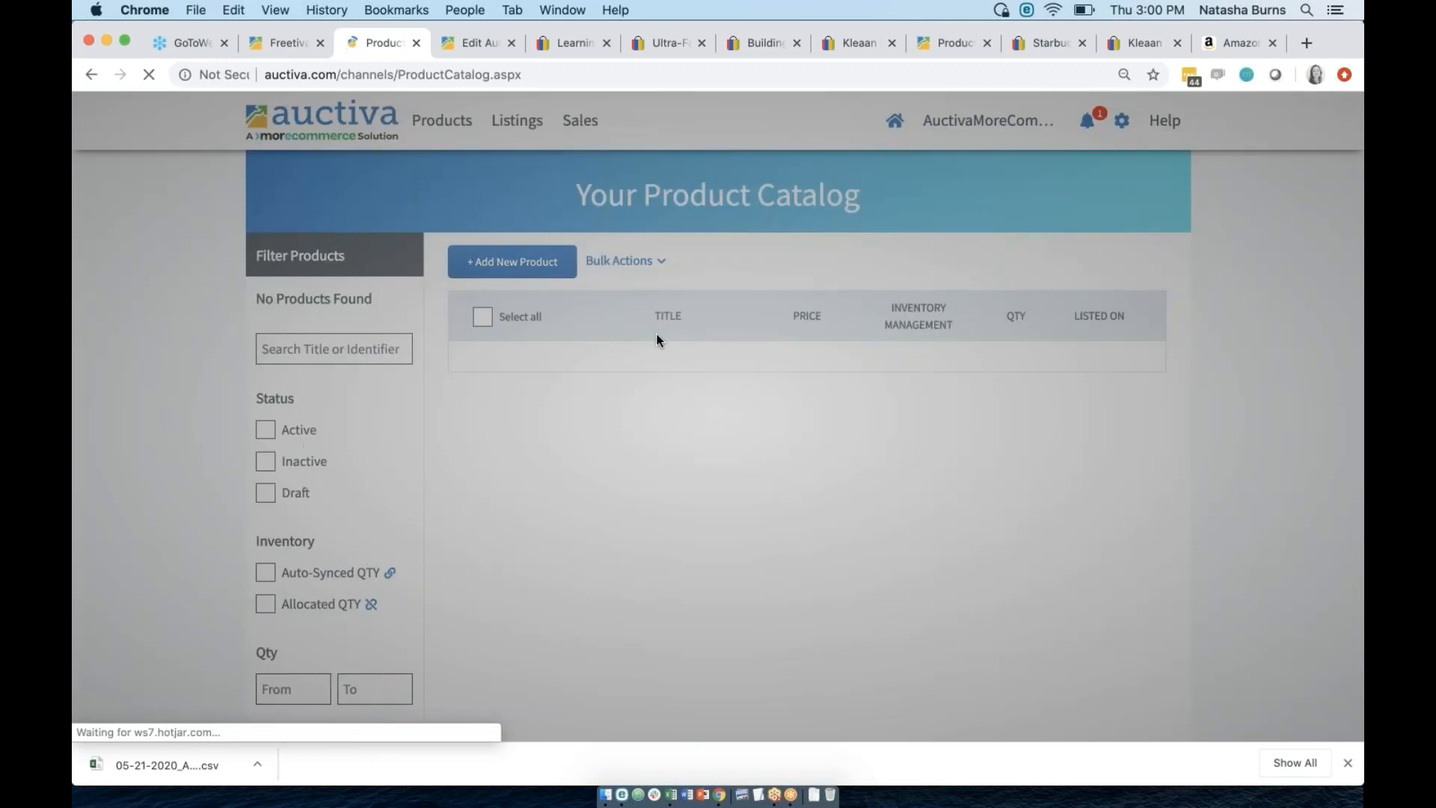